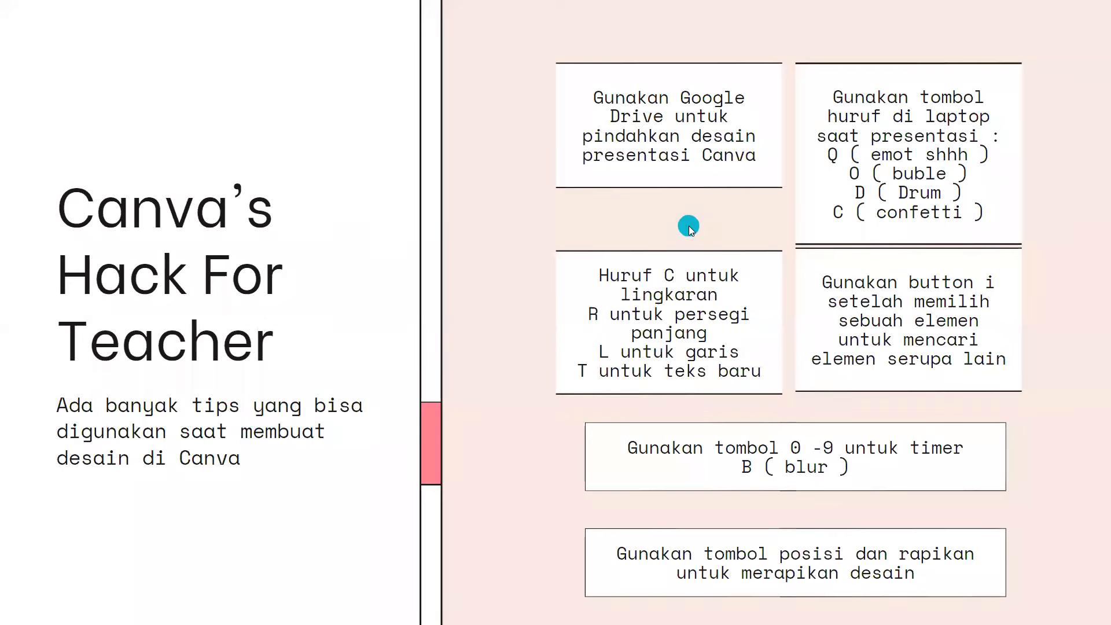
# - Play the bubbles, drum roll and confetti effects on the presented Canva's Hack For Teacher slide, and exit the presentation
pyautogui.press('o')
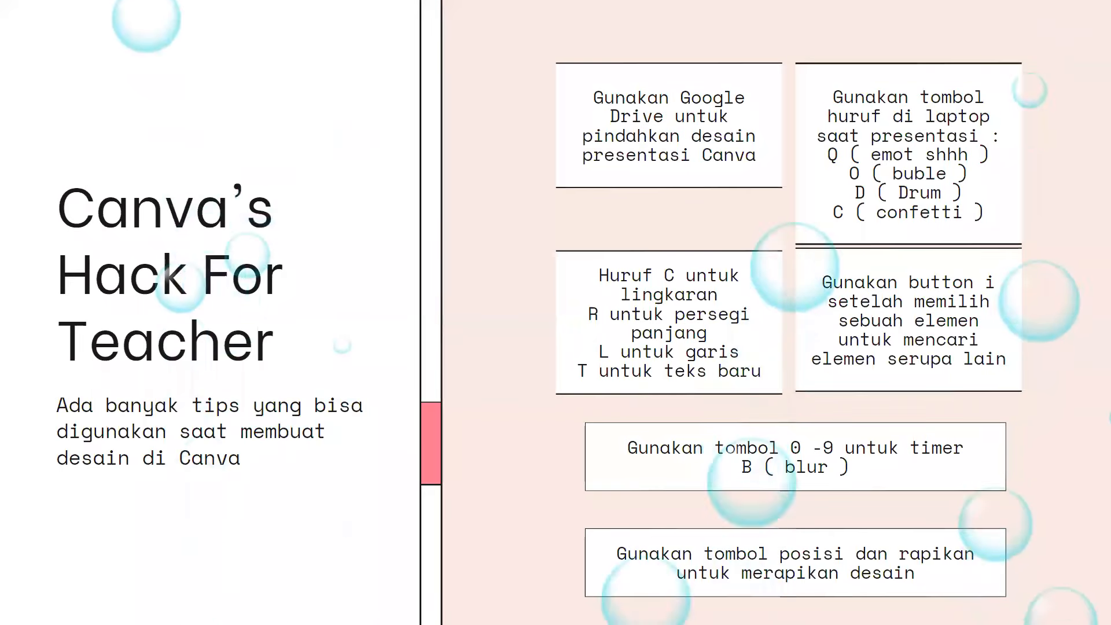
pyautogui.press('Right')
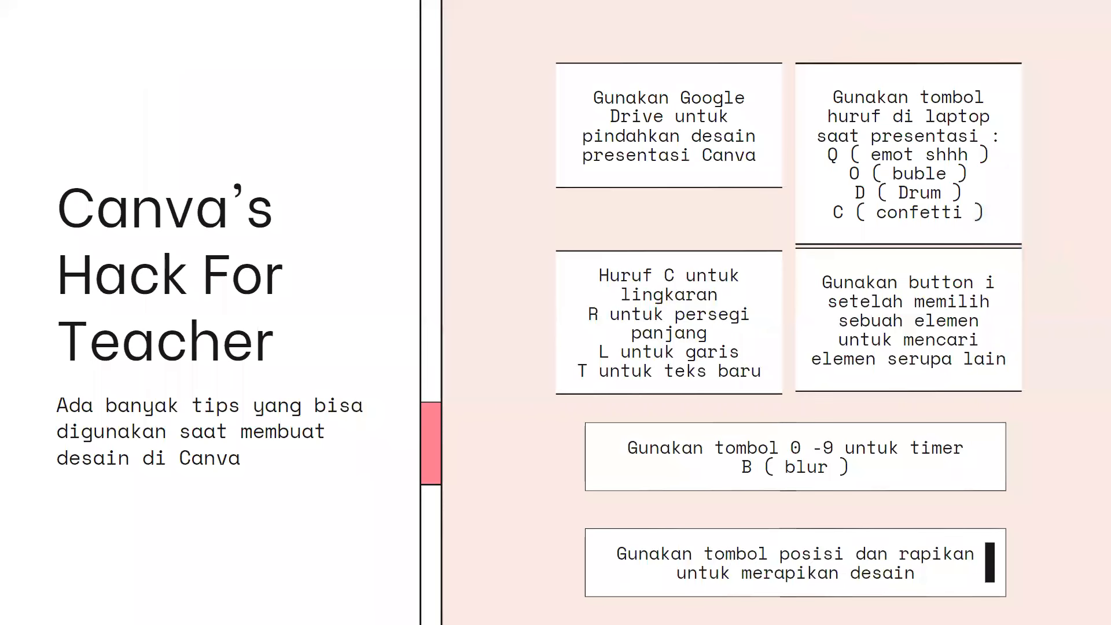
pyautogui.press('d')
pyautogui.press('c')
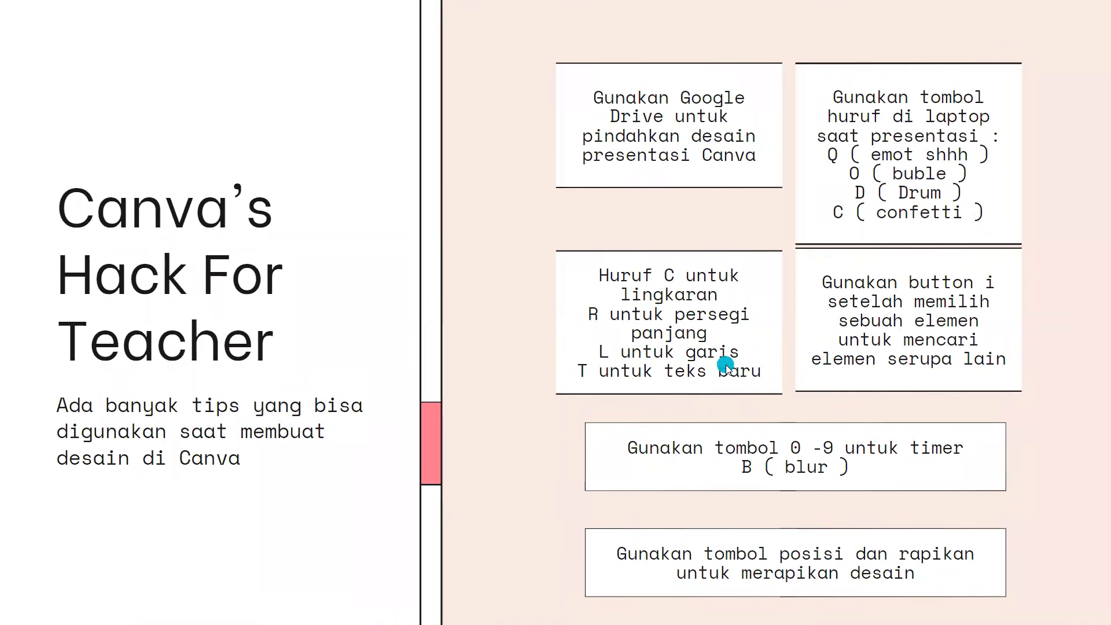
pyautogui.press('Escape')
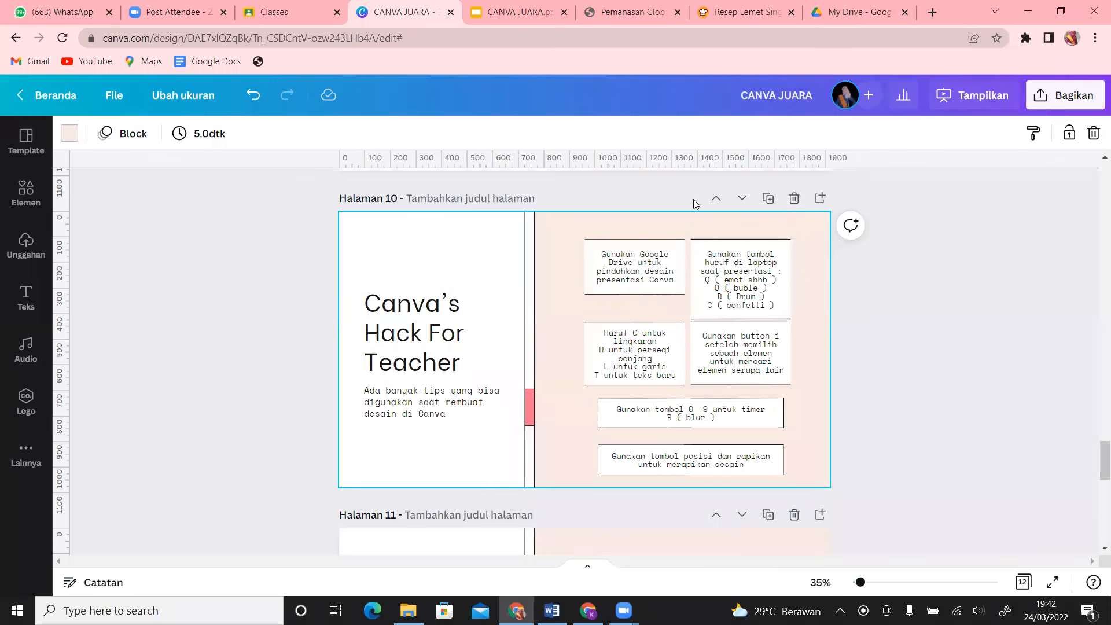
# - Add a blank page directly after page 10 and show the design elements library
pyautogui.click(821, 198)
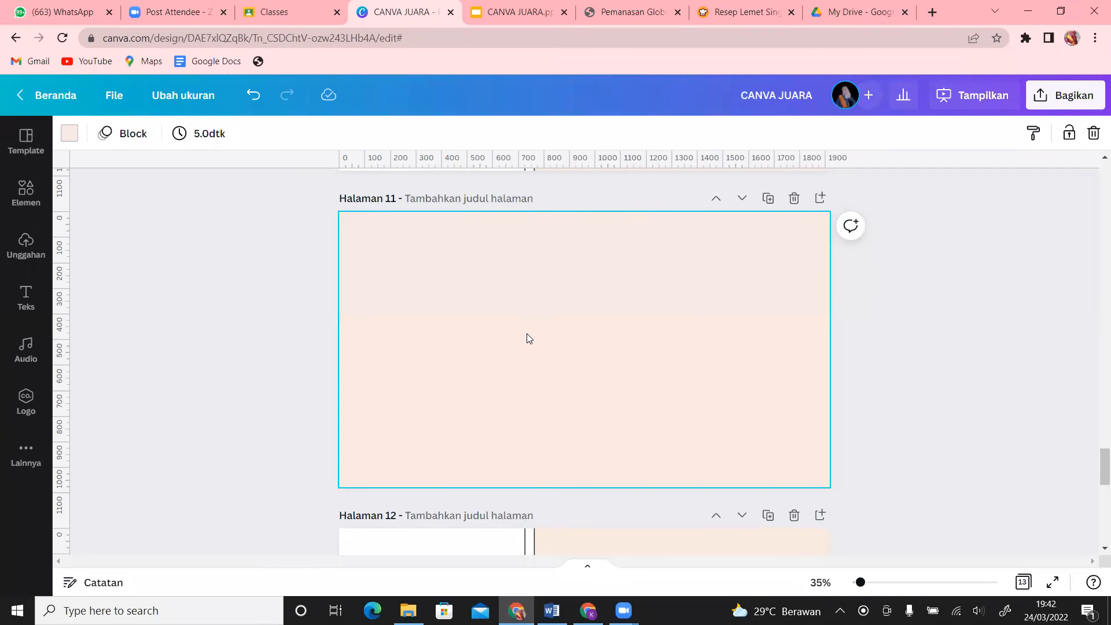
pyautogui.click(15, 199)
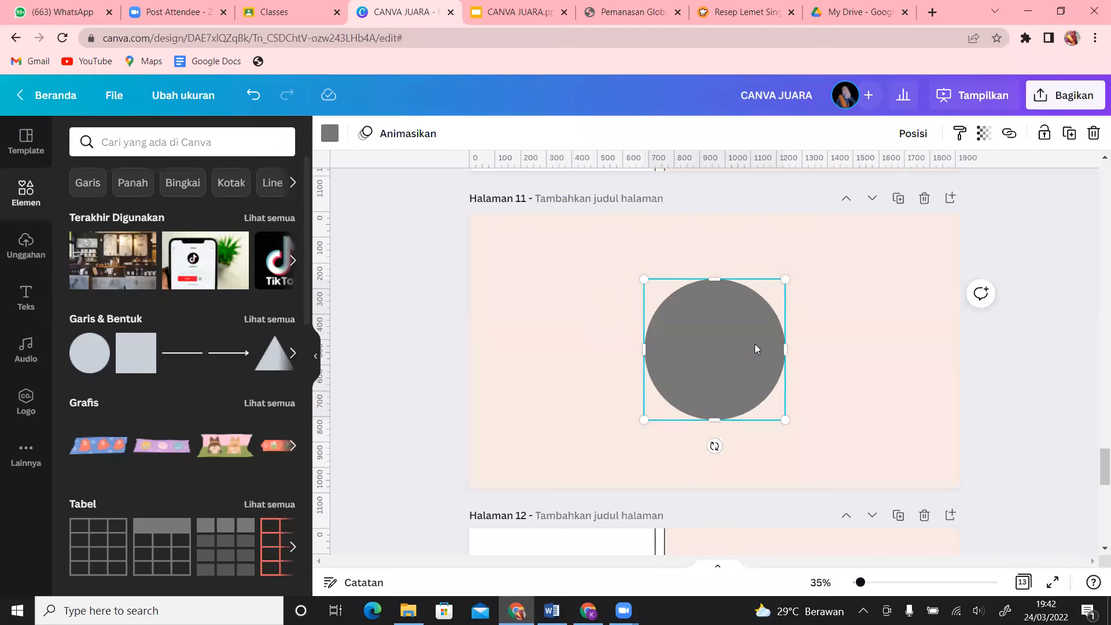
# - Delete the grey circle from blank page 11, restore it, and delete it again
pyautogui.press('Delete')
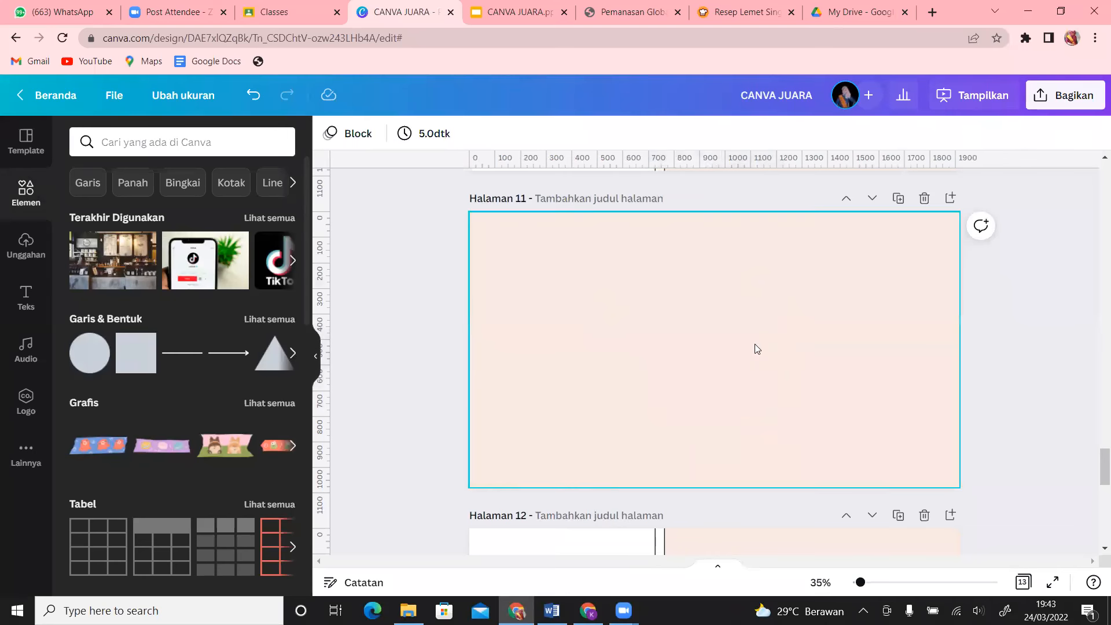
pyautogui.hotkey('ctrl', 'z')
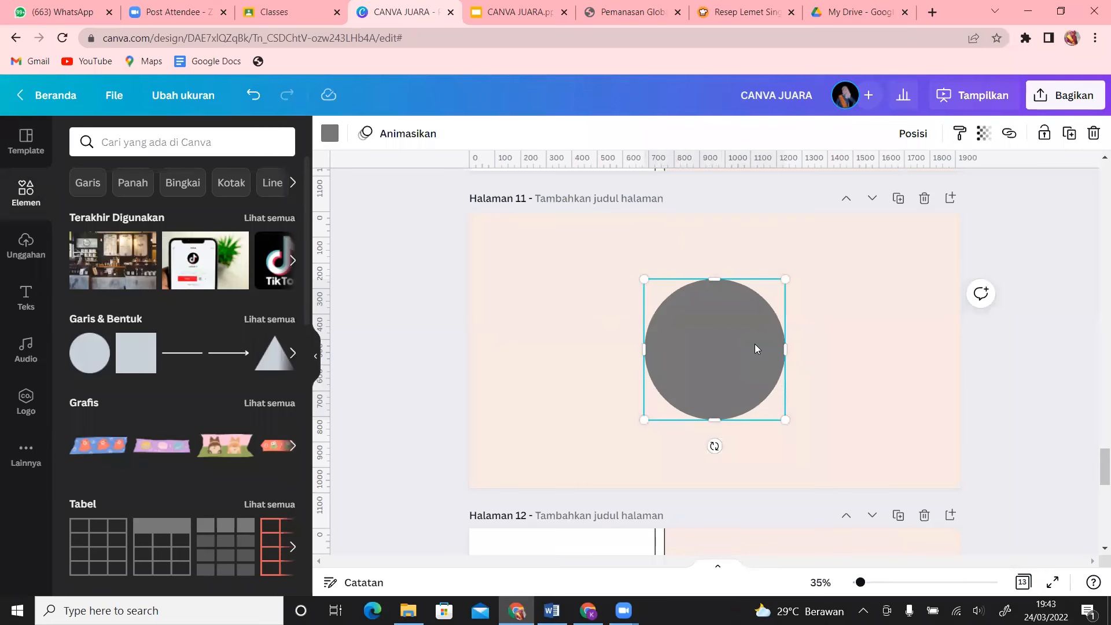
pyautogui.press('Delete')
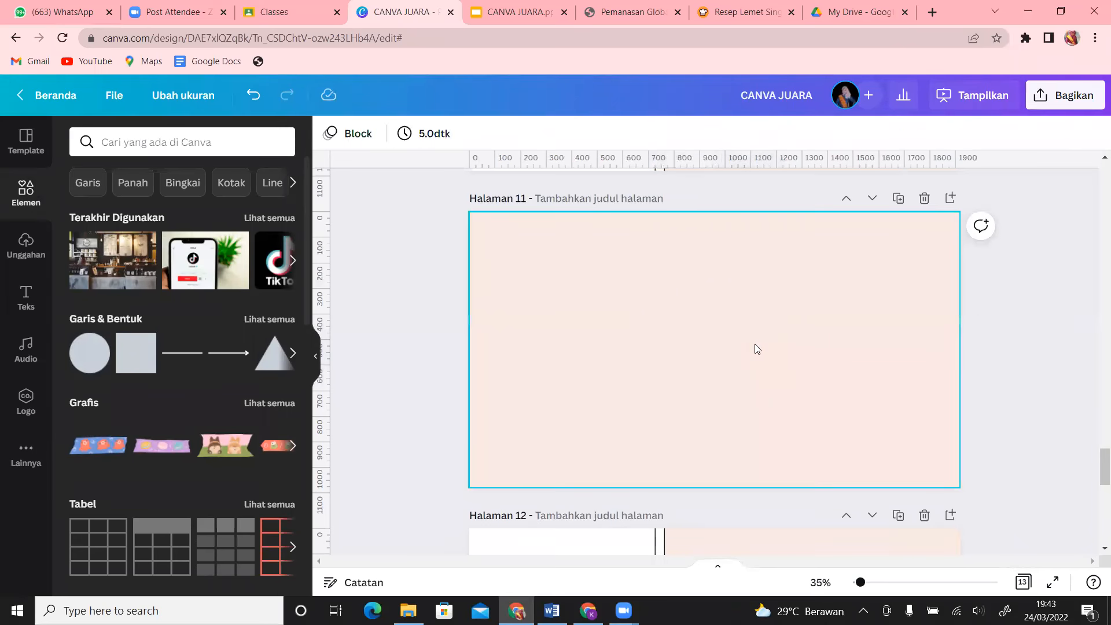
# - Try out a large turquoise rectangle on page 11, shrink it from its corner, and delete it
pyautogui.hotkey('ctrl', 'v')
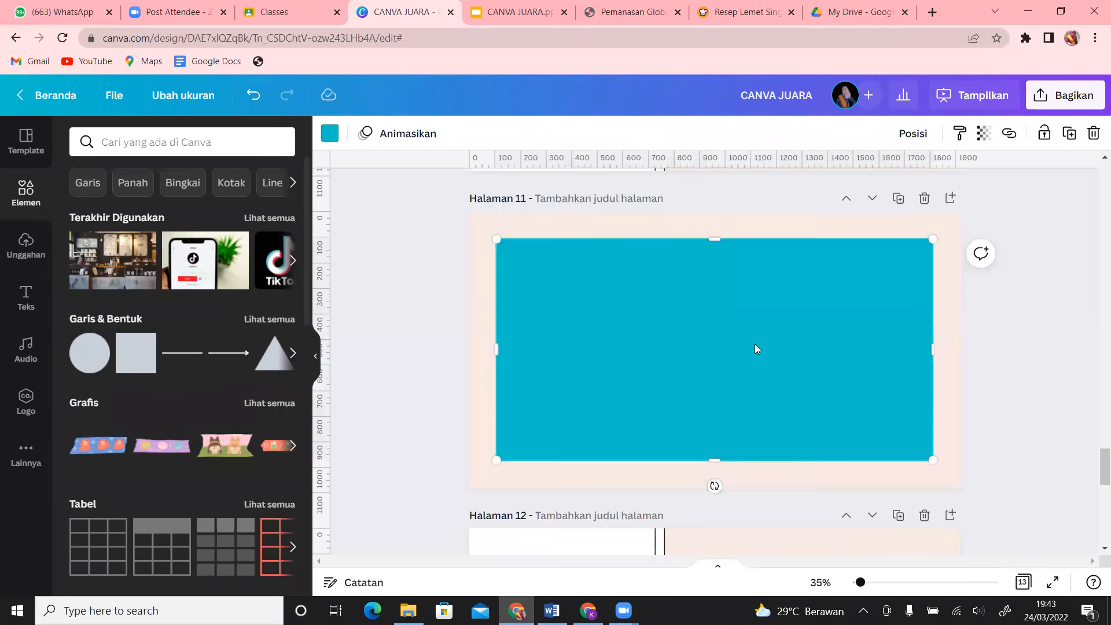
pyautogui.moveTo(496, 239); pyautogui.dragTo(599, 289)
pyautogui.press('Delete')
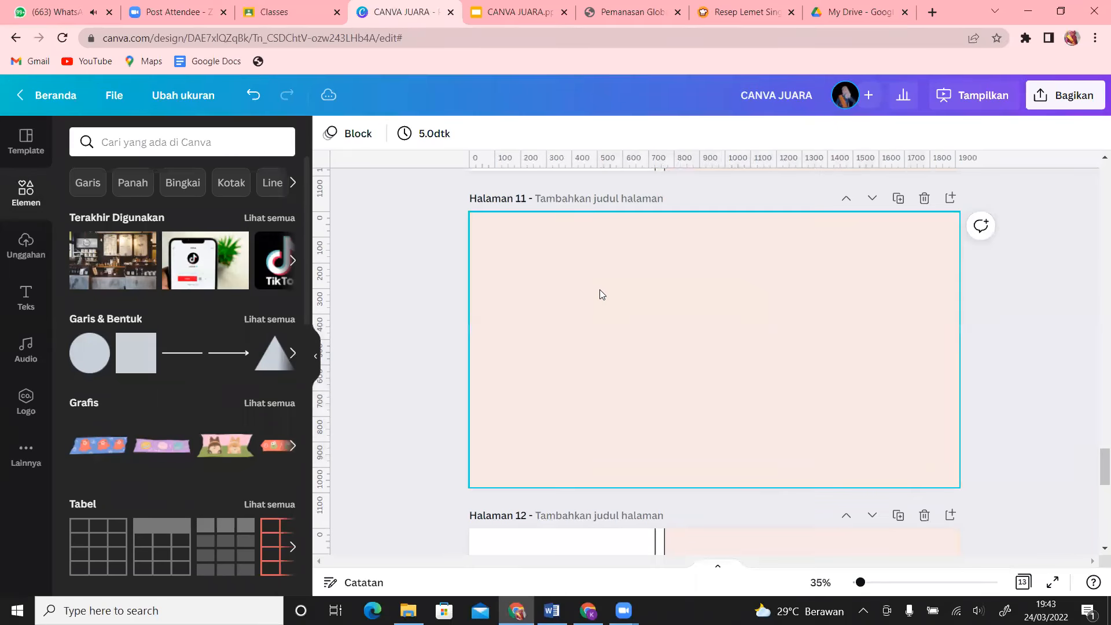
# - Try out two horizontal black lines on page 11, moving one up beside the other, and delete both
pyautogui.moveTo(1094, 455); pyautogui.dragTo(1095, 479)
pyautogui.click(746, 304)
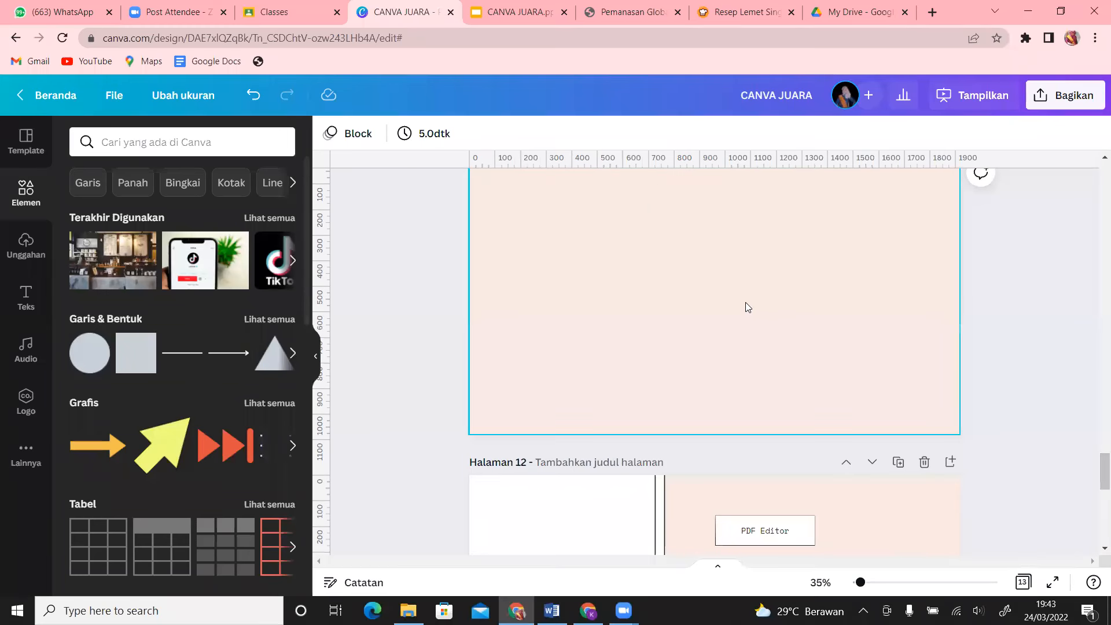
pyautogui.press('l')
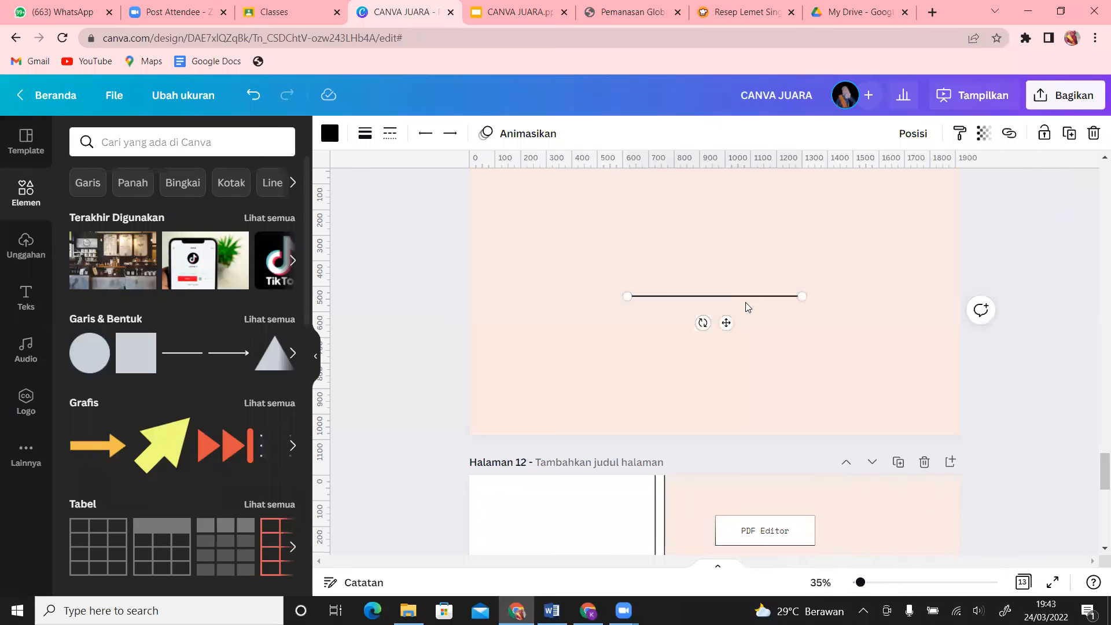
pyautogui.moveTo(724, 323); pyautogui.dragTo(678, 311)
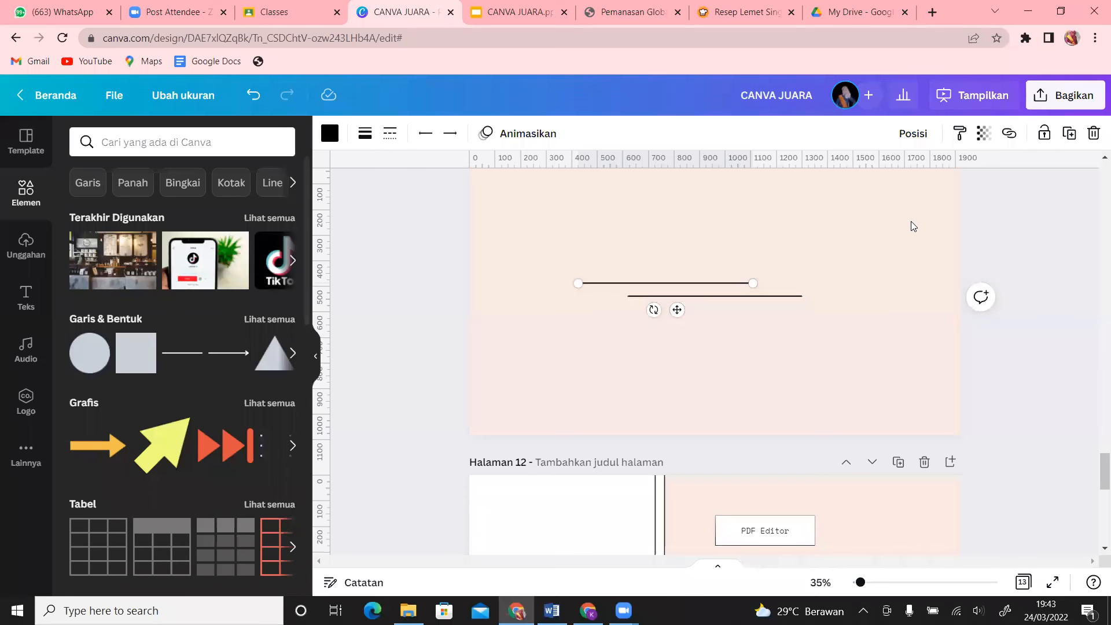
pyautogui.press('Delete')
pyautogui.click(734, 297)
pyautogui.press('Delete')
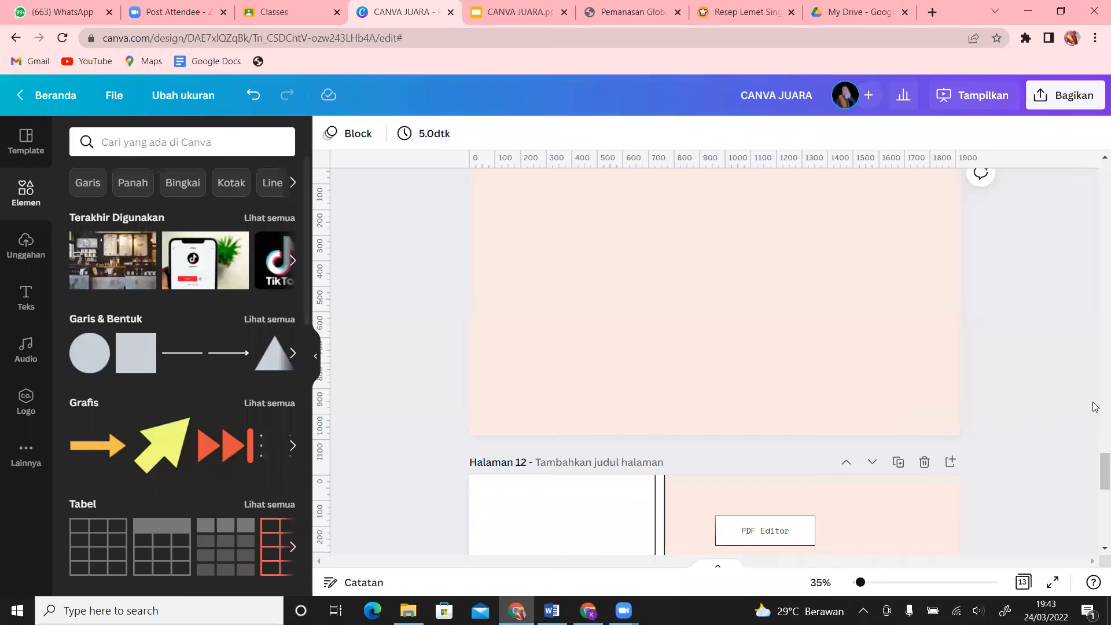
# - Add a paragraph text box in the upper part of page 11, enlarged to font size 49,5
pyautogui.scroll(5, 1095, 446)
pyautogui.scroll(-3, 1095, 447)
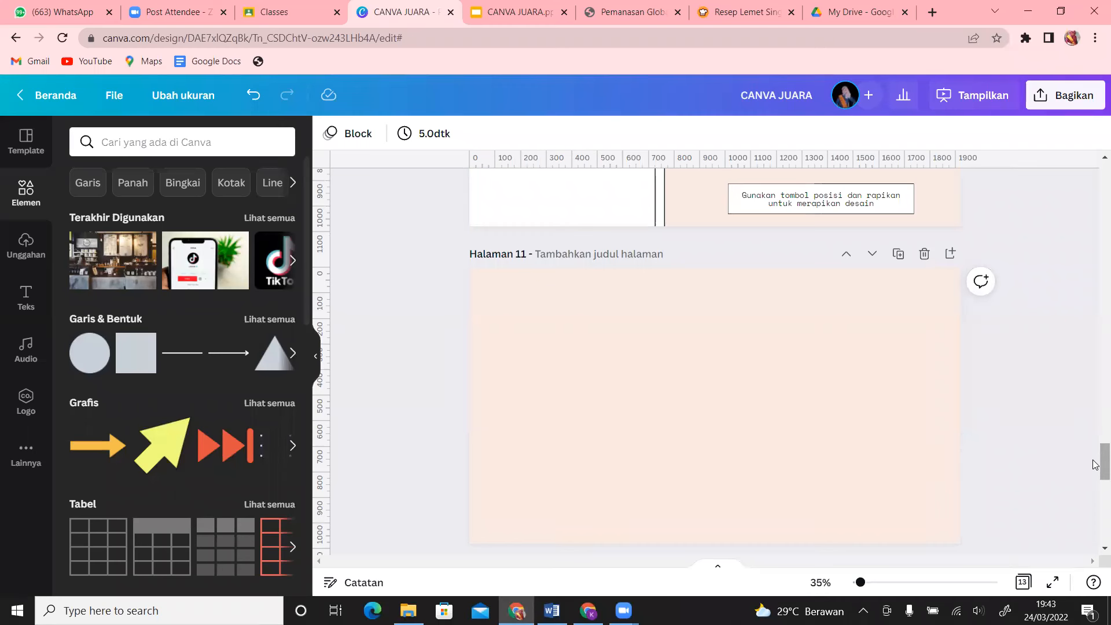
pyautogui.click(26, 298)
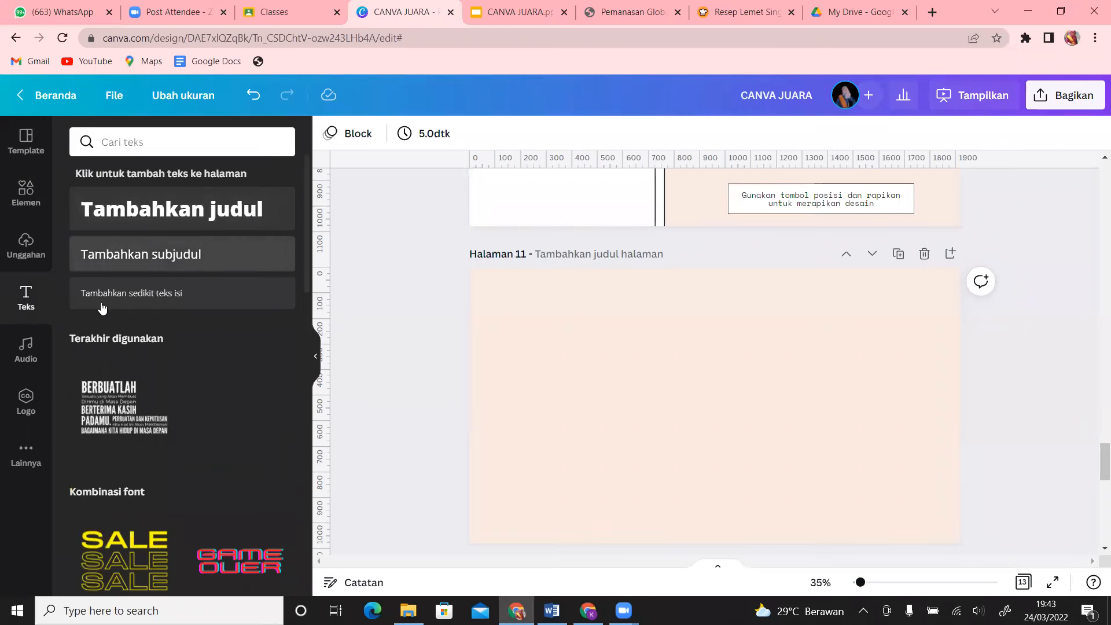
pyautogui.moveTo(135, 305); pyautogui.dragTo(694, 395)
pyautogui.moveTo(724, 436); pyautogui.dragTo(623, 357)
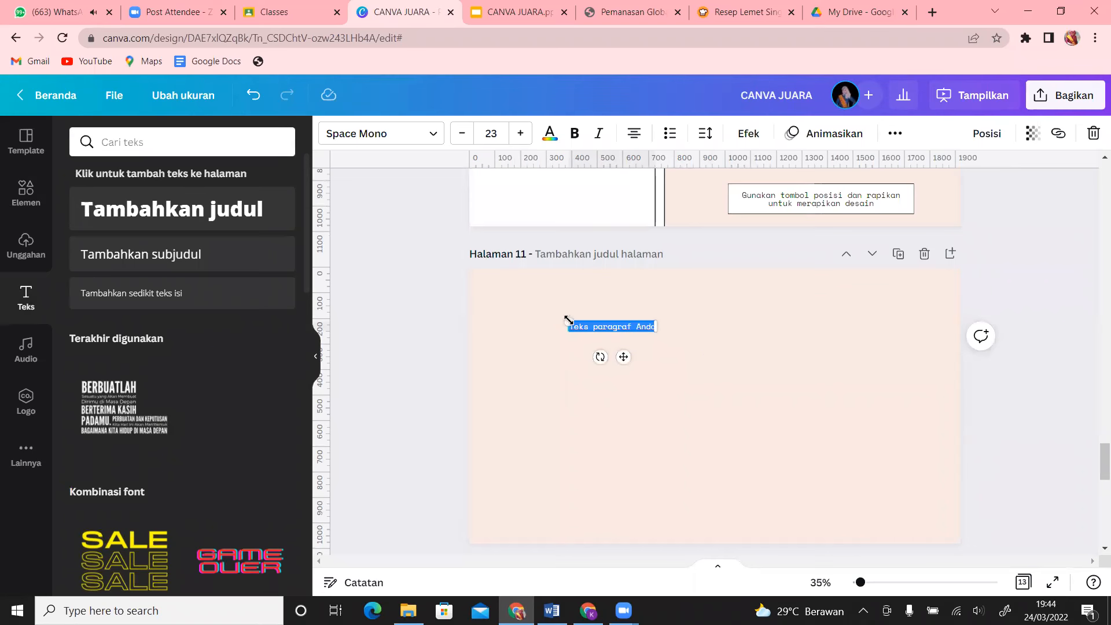
pyautogui.moveTo(566, 320); pyautogui.dragTo(466, 287)
pyautogui.moveTo(570, 354); pyautogui.dragTo(668, 353)
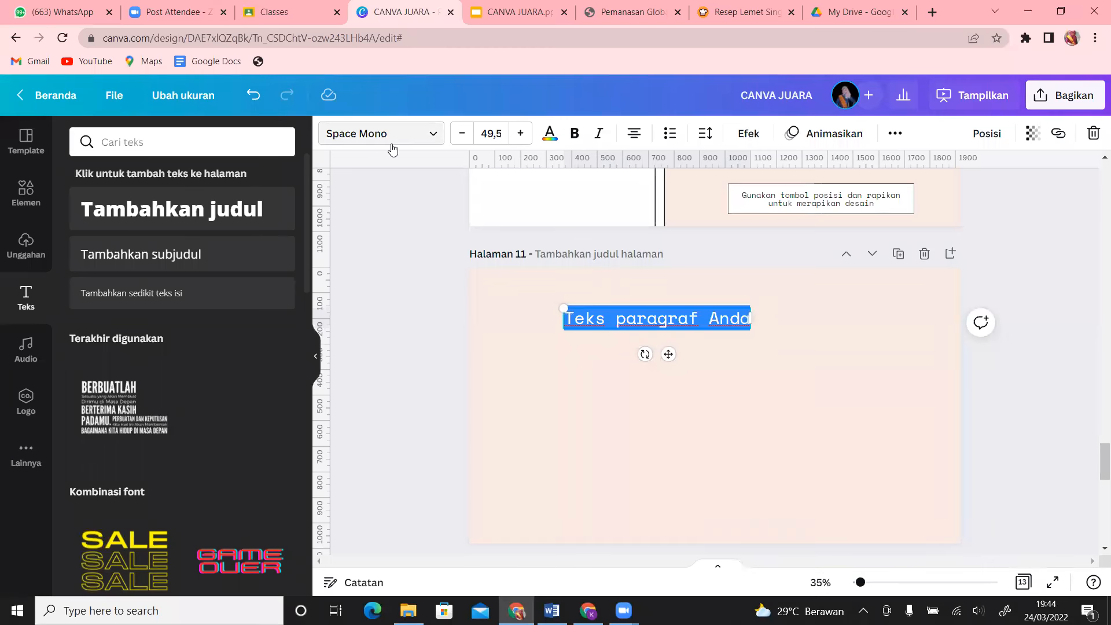
# - Try adding two more small text boxes below the enlarged paragraph text on page 11, clearing each one
pyautogui.click(118, 299)
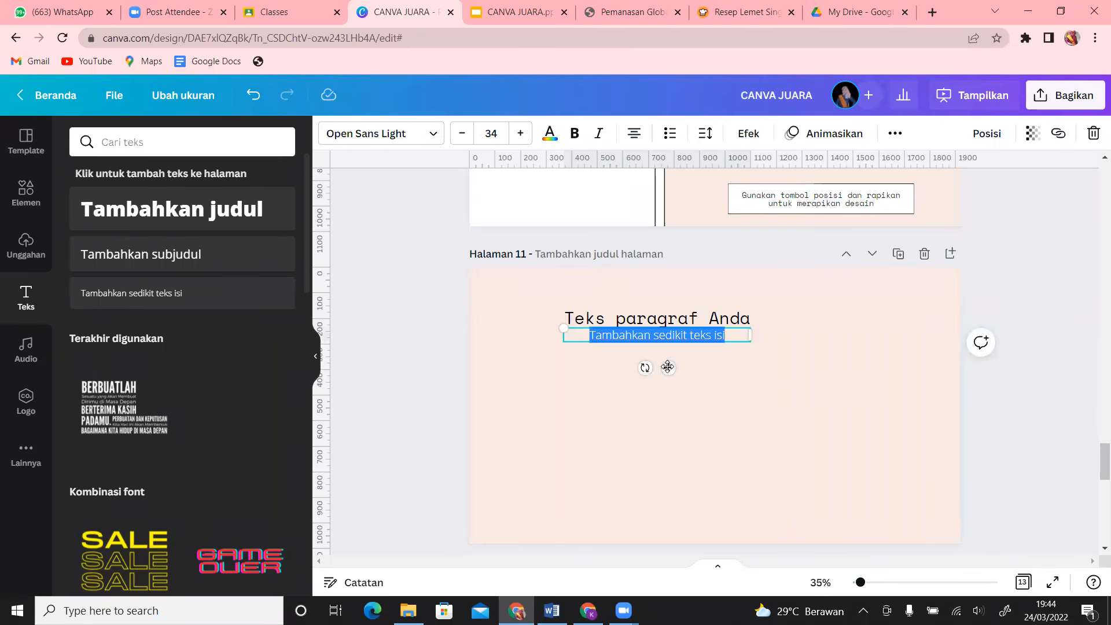
pyautogui.moveTo(668, 367); pyautogui.dragTo(673, 400)
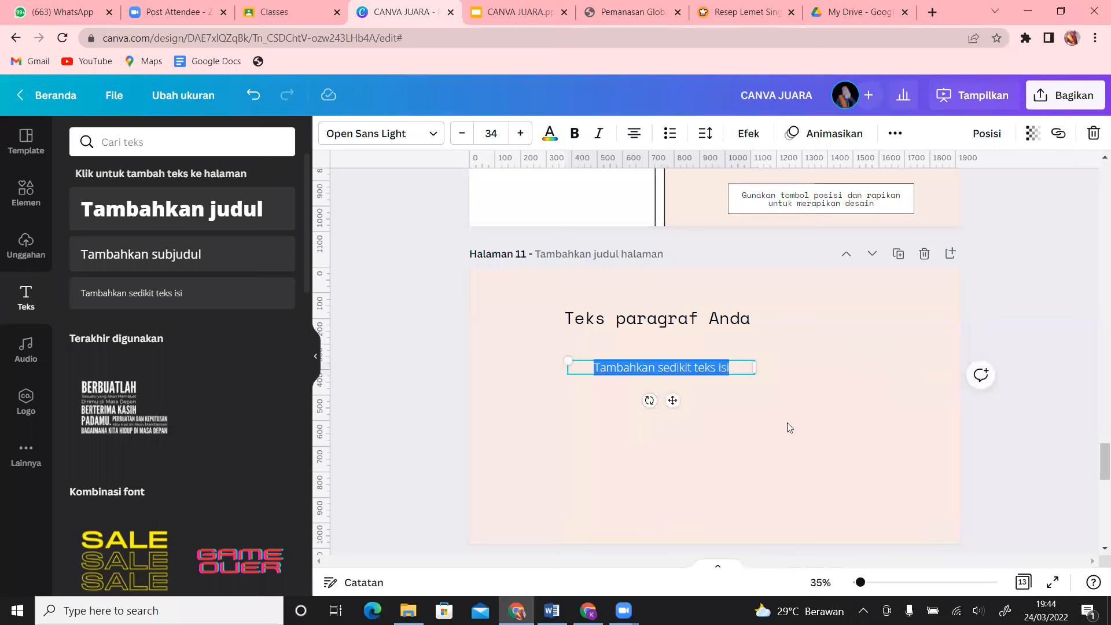
pyautogui.press('BackSpace')
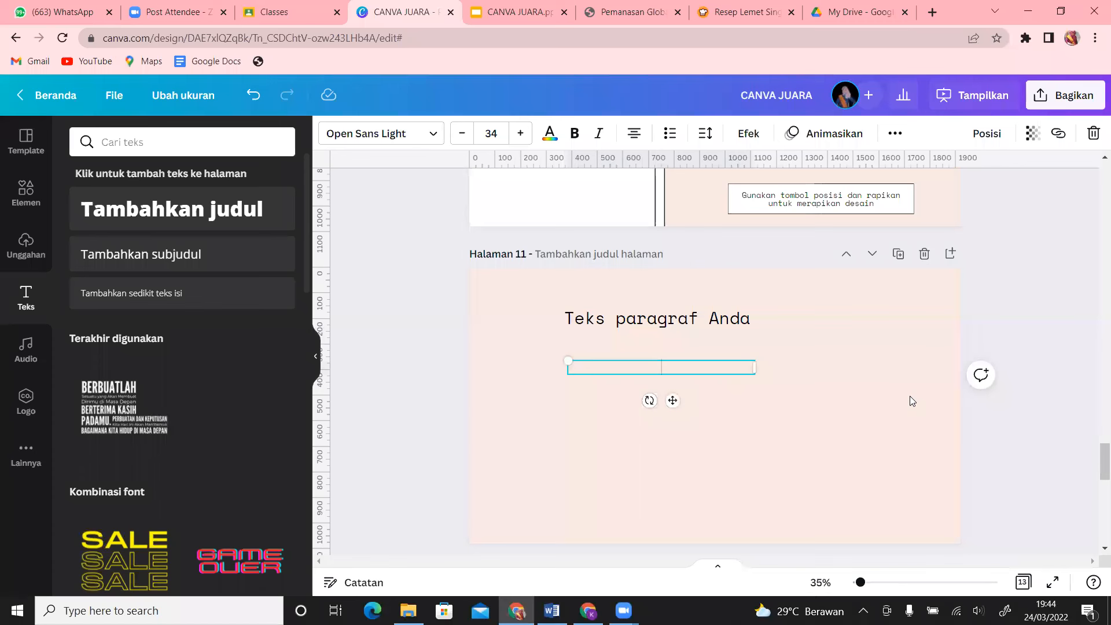
pyautogui.click(912, 401)
pyautogui.press('t')
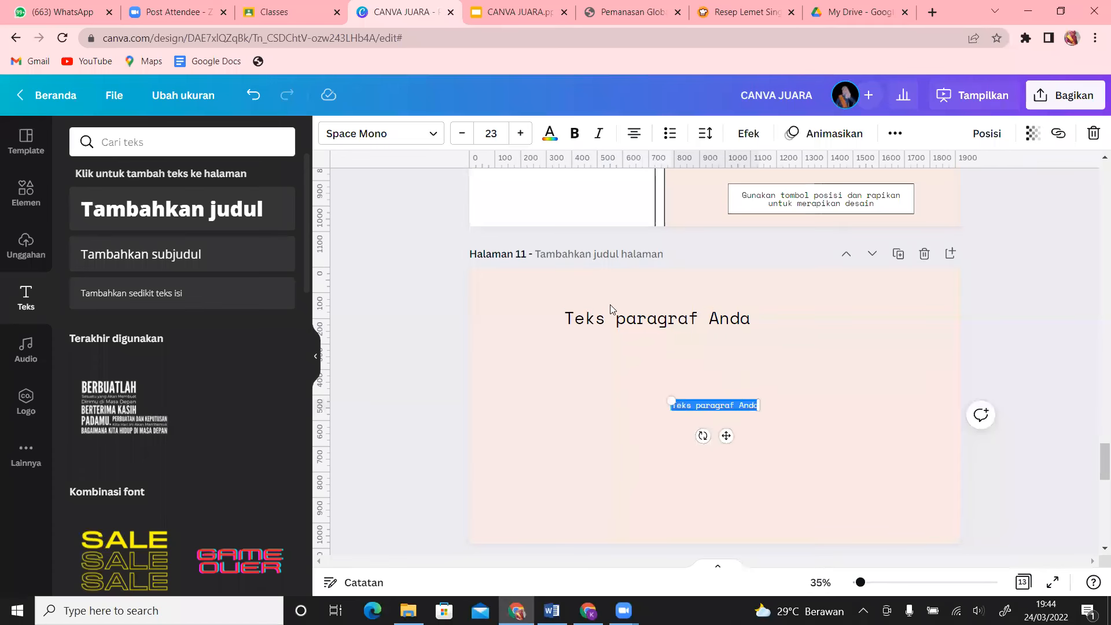
pyautogui.press('BackSpace')
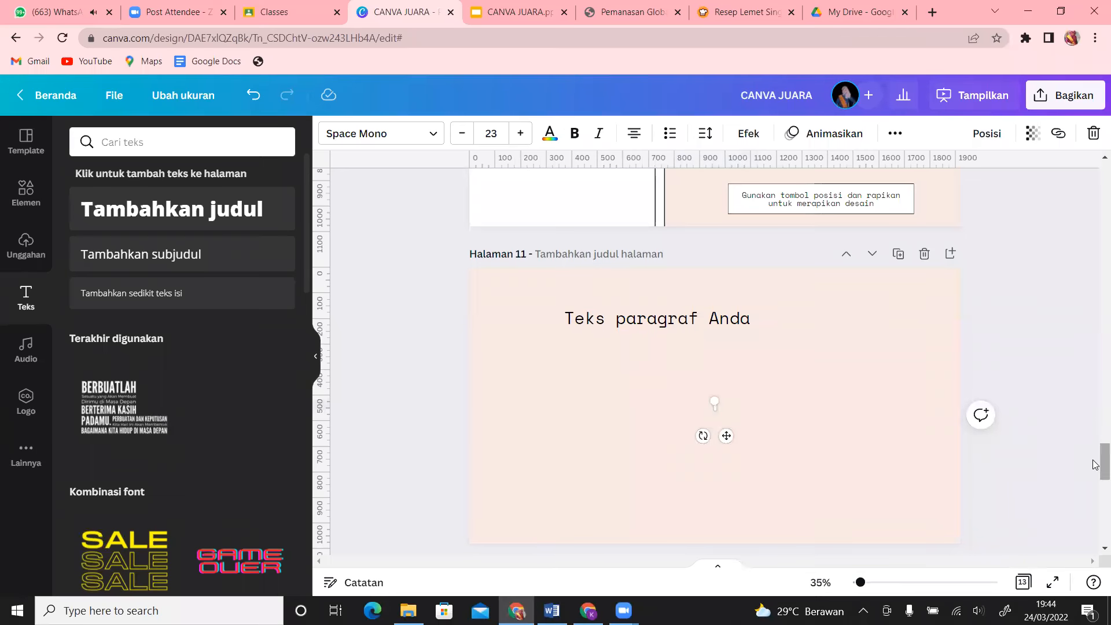
# - Search the design elements for "laptop"
pyautogui.moveTo(1095, 465); pyautogui.dragTo(1096, 452)
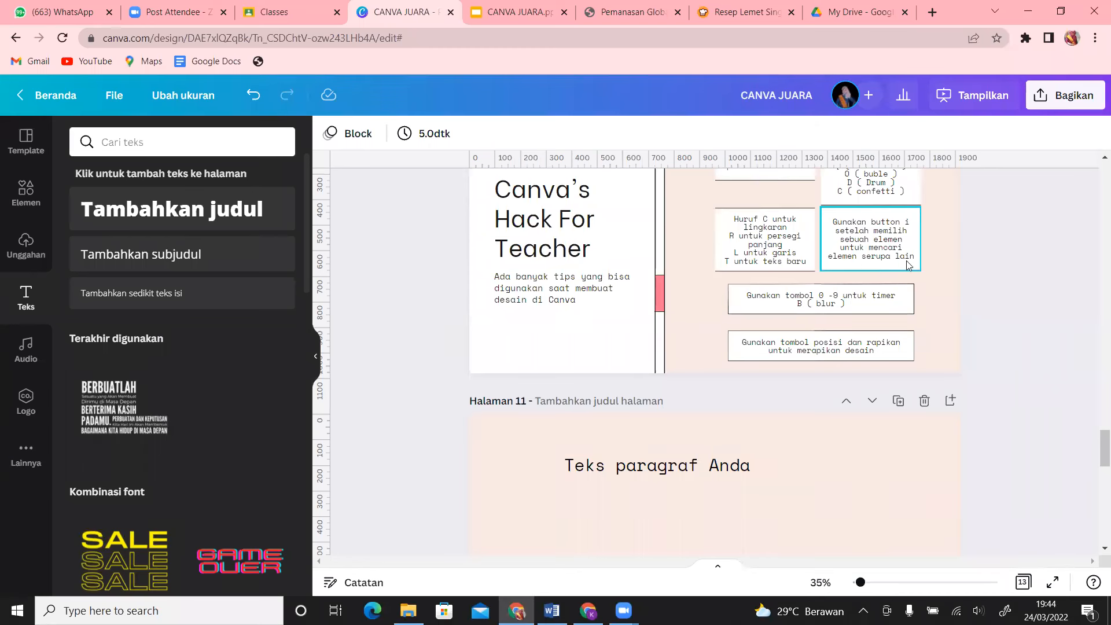
pyautogui.scroll(-1, 1095, 456)
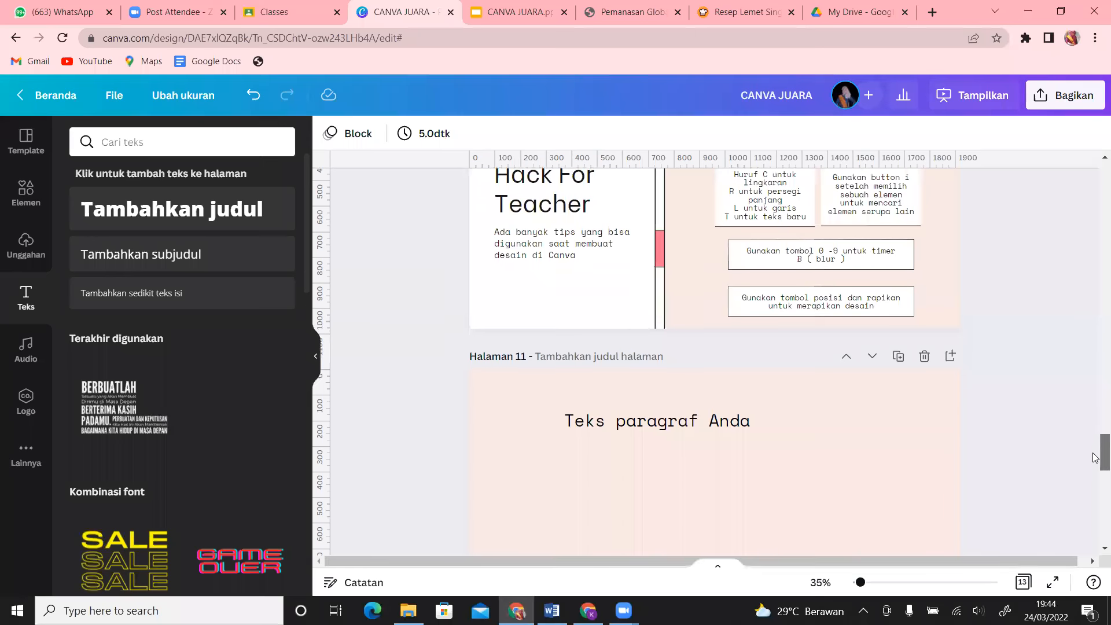
pyautogui.click(25, 195)
pyautogui.click(181, 139)
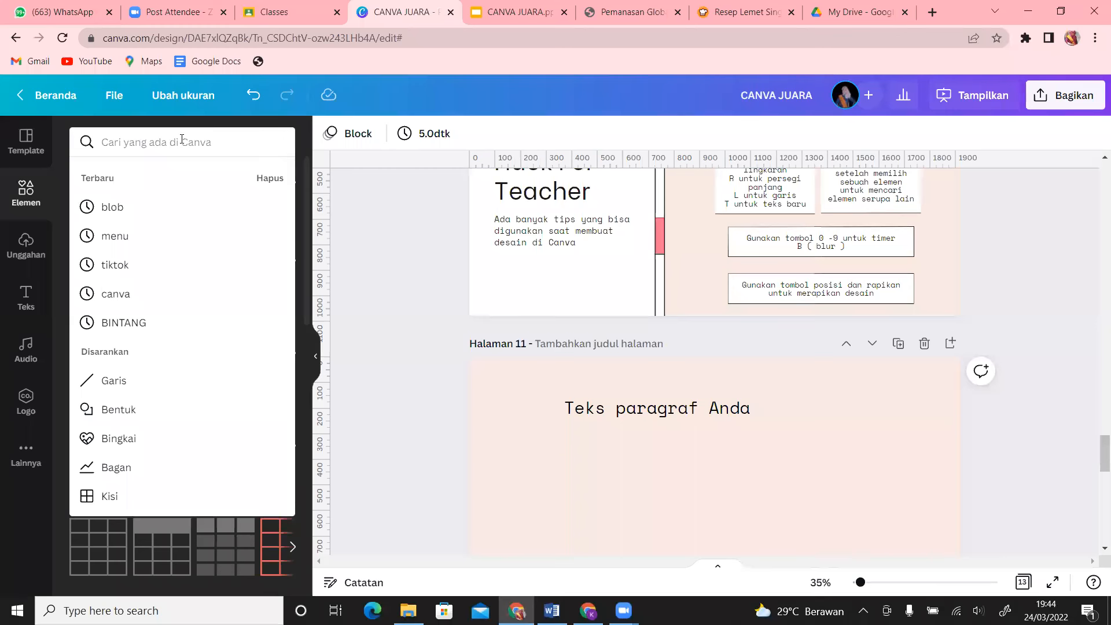
pyautogui.write('b')
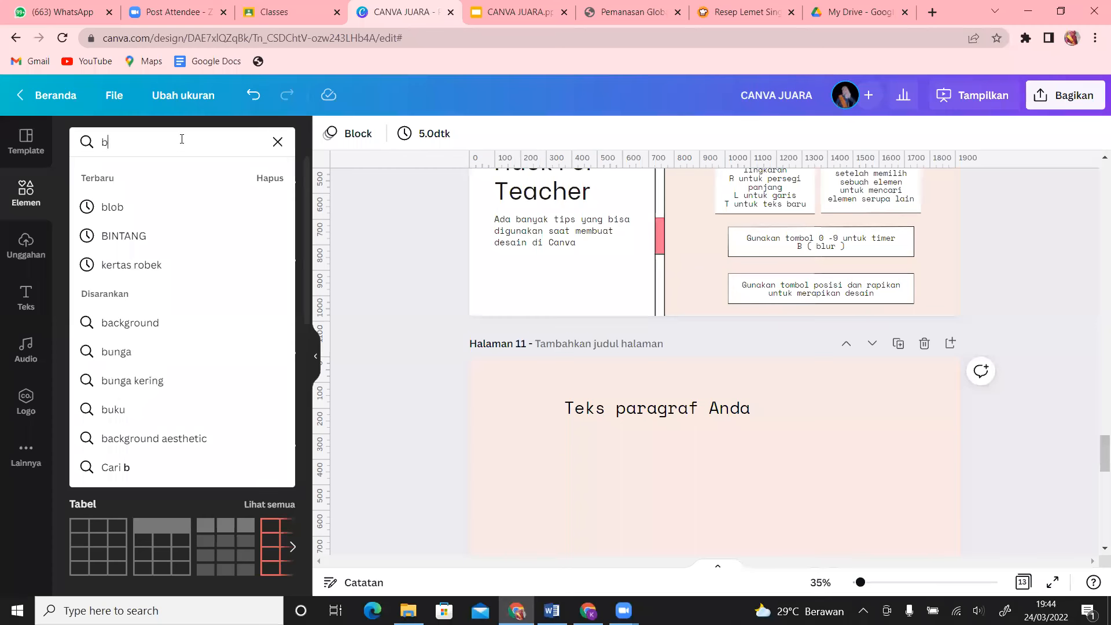
pyautogui.press('BackSpace')
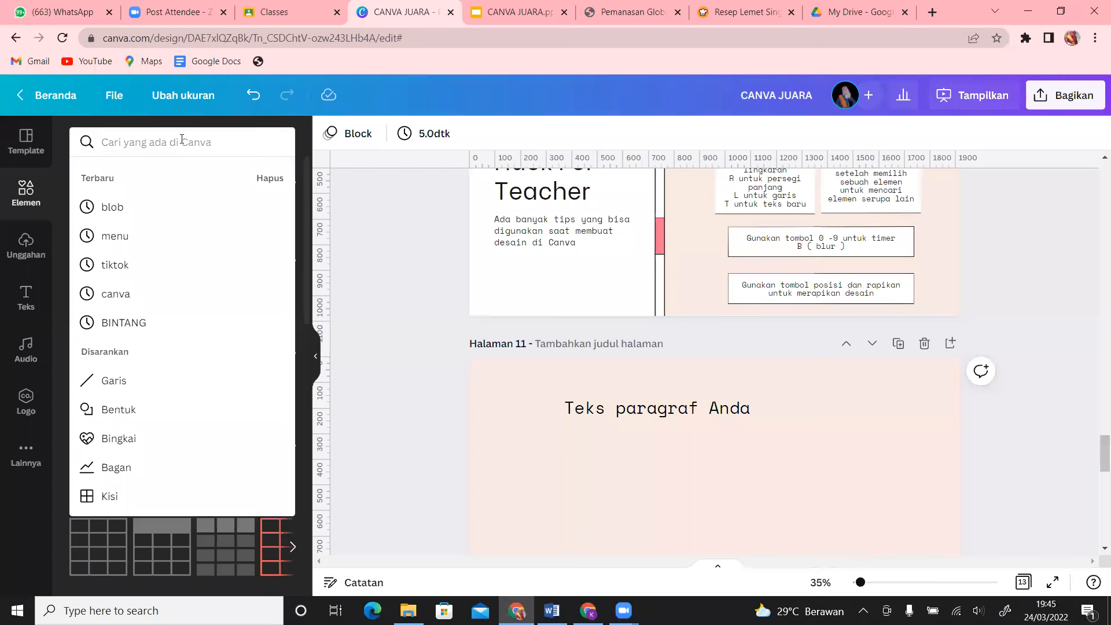
pyautogui.write('laptop')
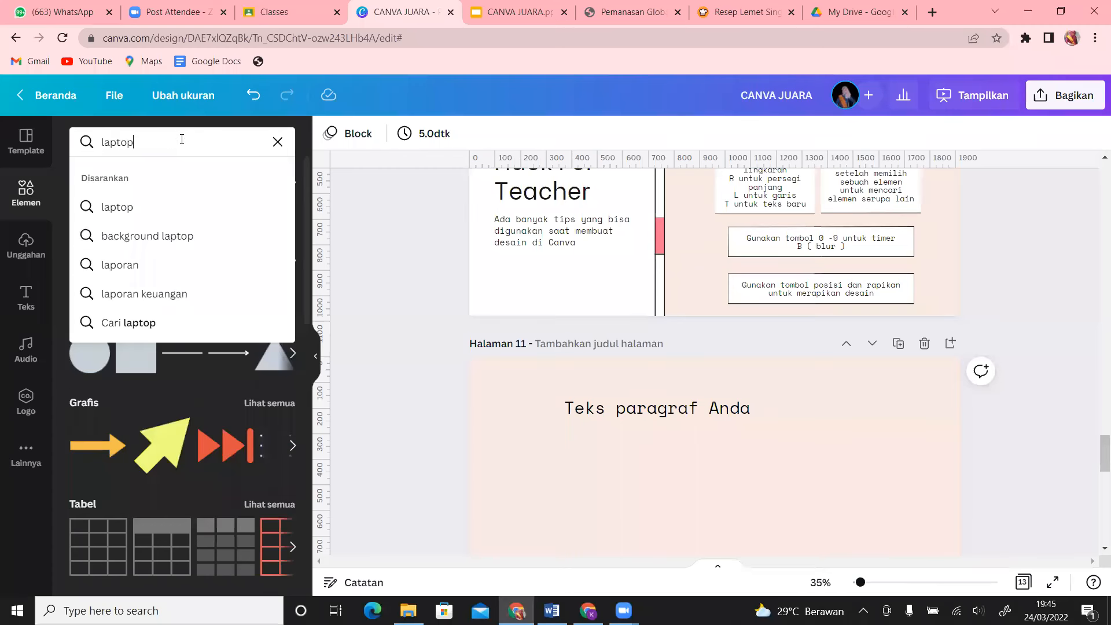
pyautogui.press('Return')
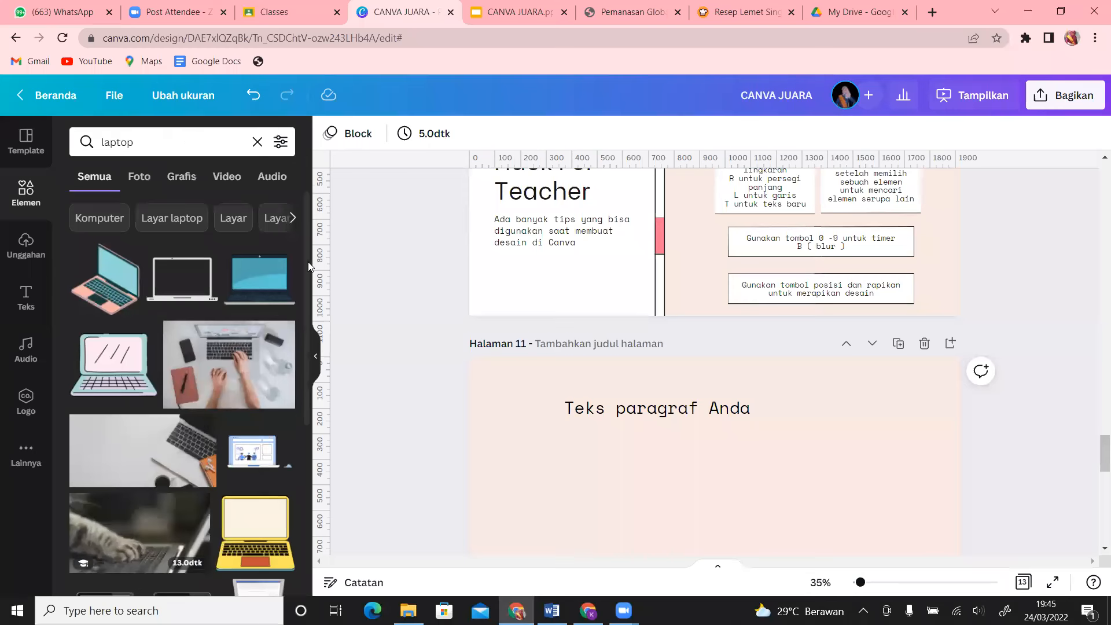
# - Show elements similar to the laptop illustration with hands typing on it
pyautogui.scroll(-2, 309, 332)
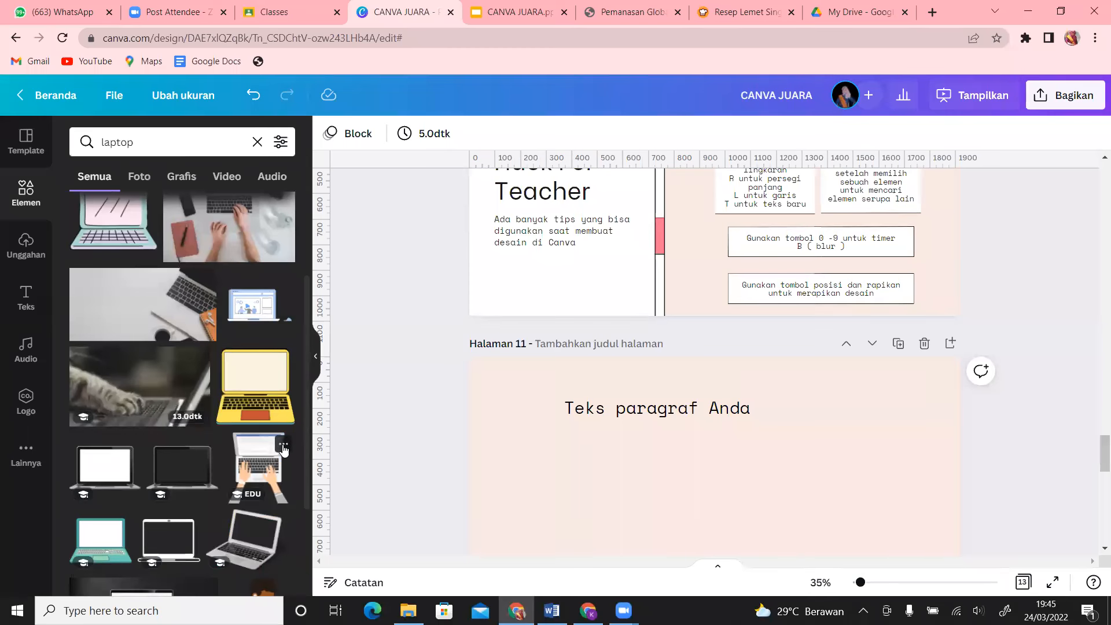
pyautogui.click(283, 446)
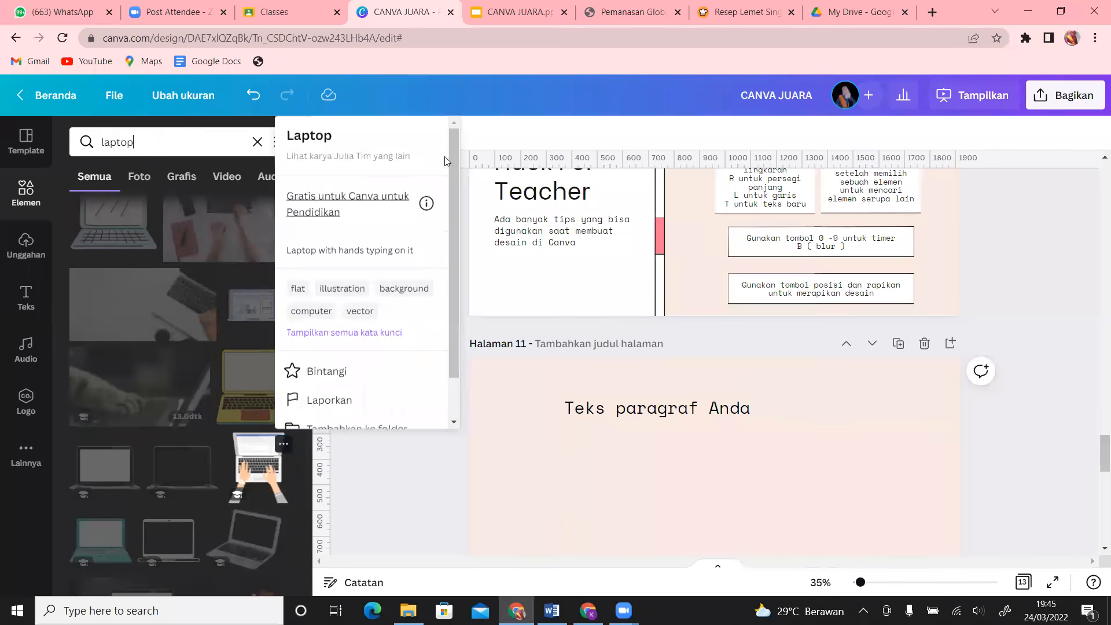
pyautogui.moveTo(455, 155); pyautogui.dragTo(450, 200)
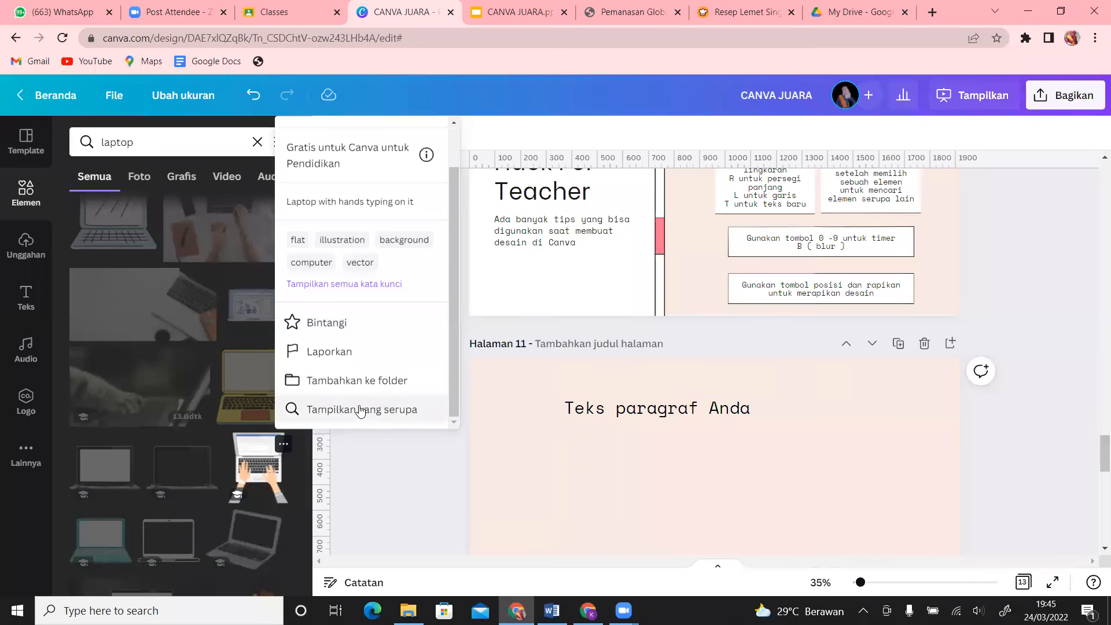
pyautogui.click(387, 410)
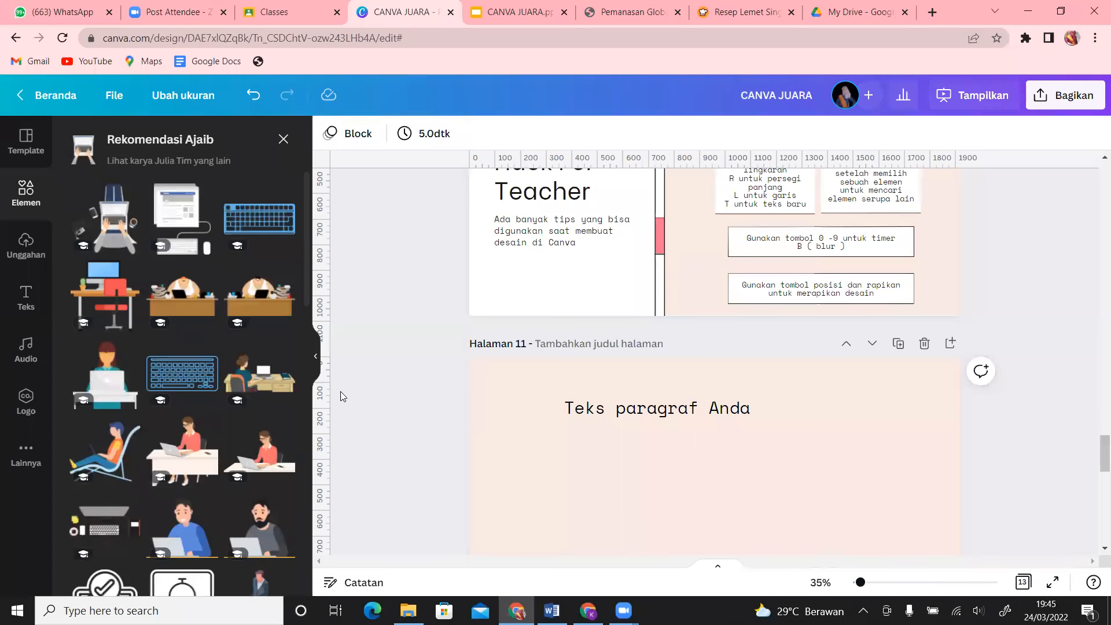
# - Look through the recommended elements similar to the laptop illustration
pyautogui.moveTo(307, 198); pyautogui.dragTo(307, 227)
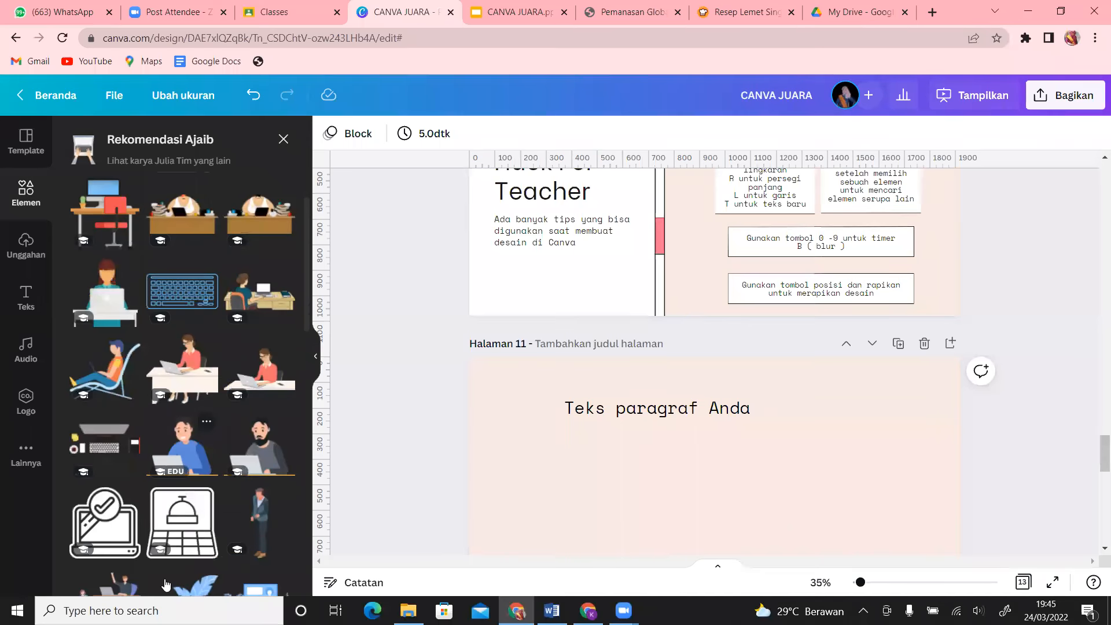
pyautogui.moveTo(307, 258); pyautogui.dragTo(300, 412)
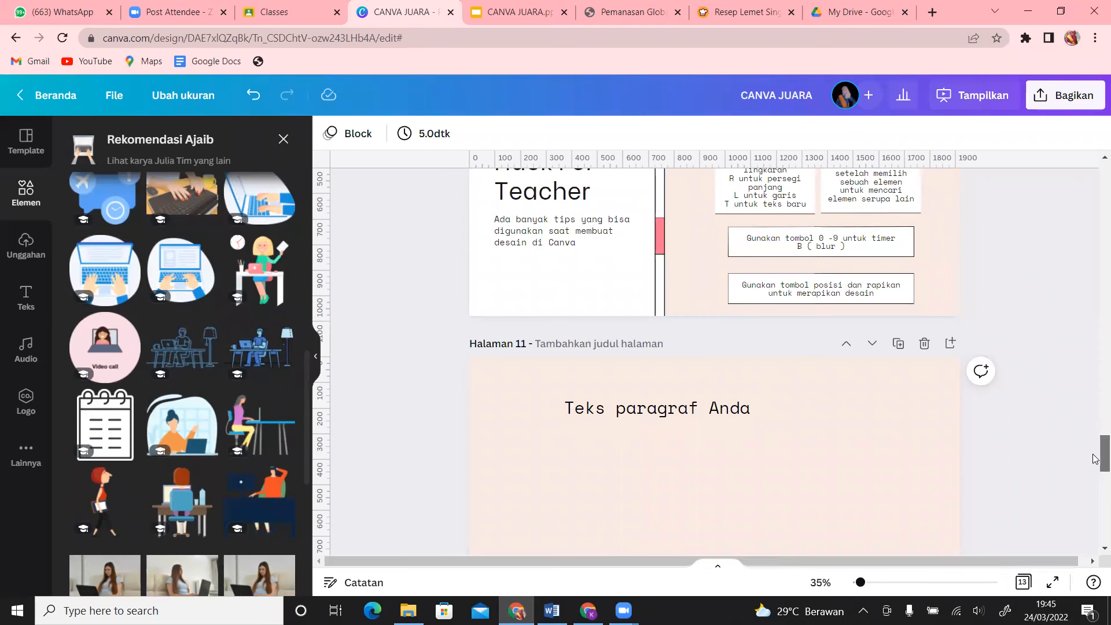
pyautogui.scroll(1, 1096, 457)
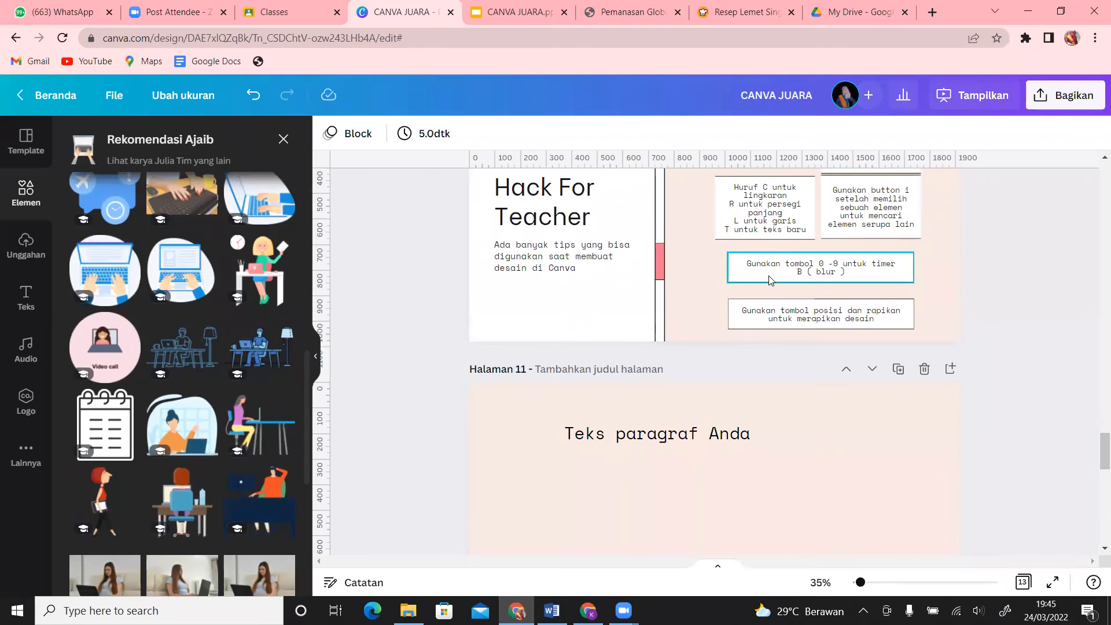
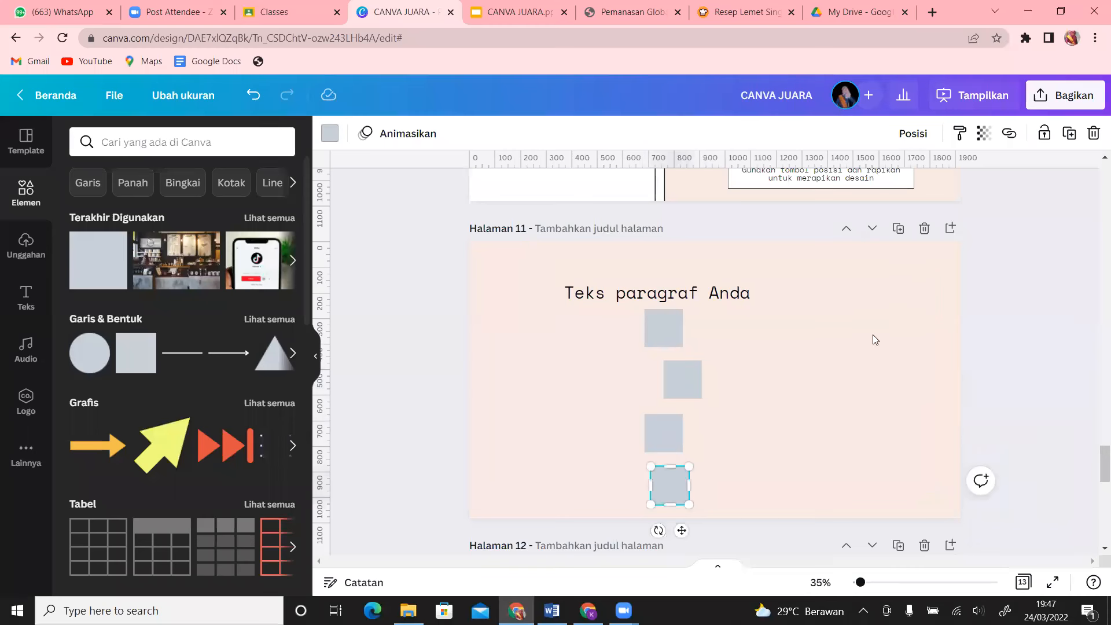
# - Move the paragraph text on page 11 to the page's upper-left area, restoring it after a trial deletion
pyautogui.click(1009, 322)
pyautogui.moveTo(716, 300); pyautogui.dragTo(652, 282)
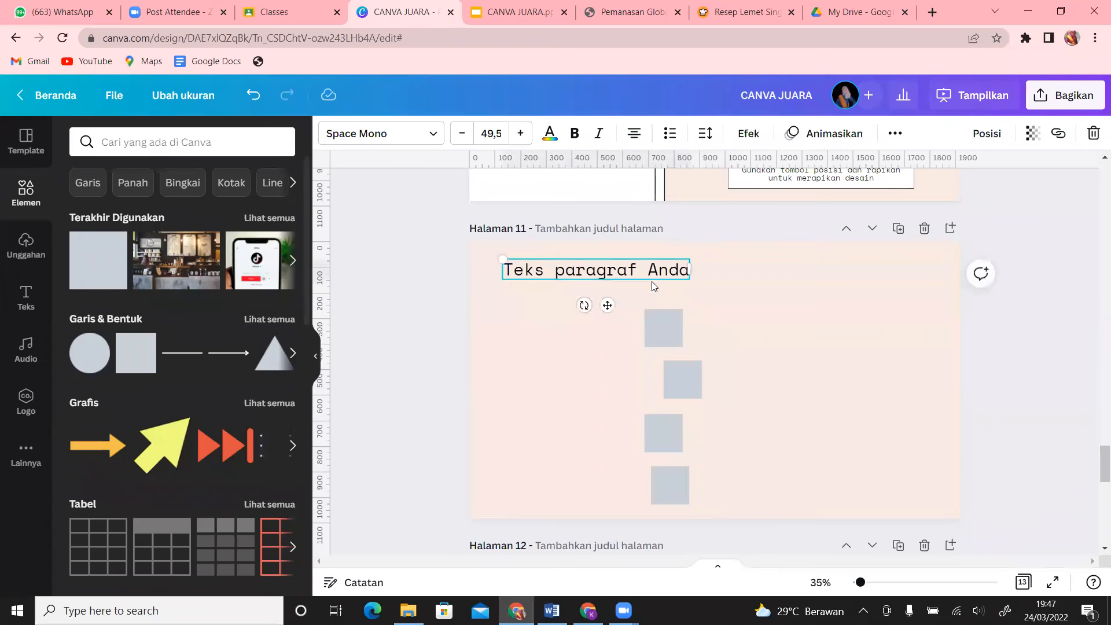
pyautogui.press('Delete')
pyautogui.hotkey('ctrl', 'z')
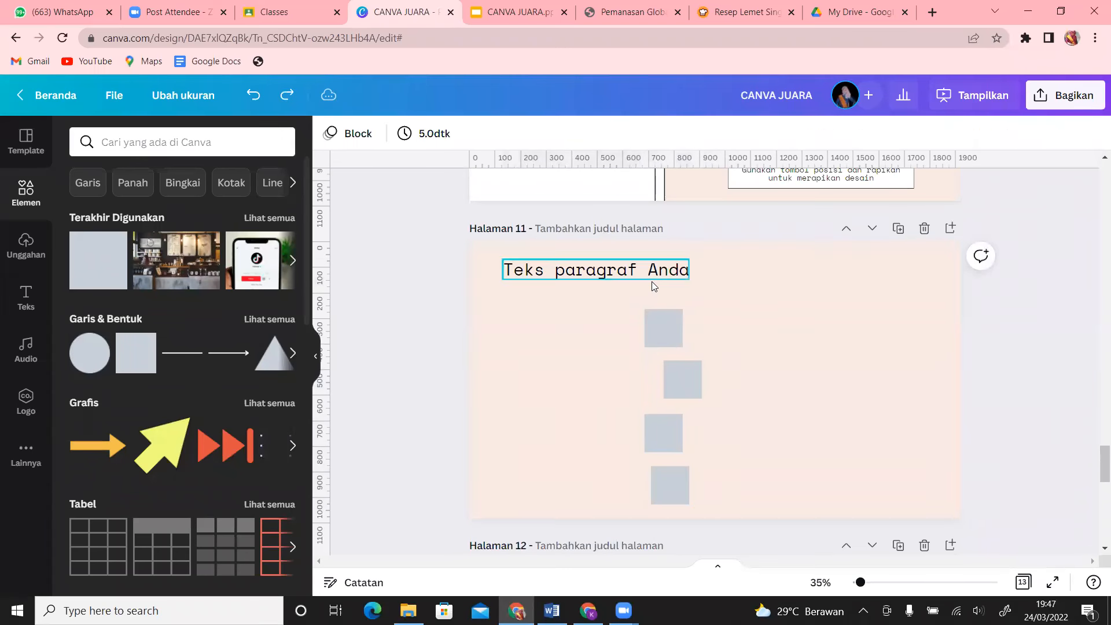
# - Align and evenly space the four squares on page 11 with the Merapikan (tidy up) option
pyautogui.click(691, 320)
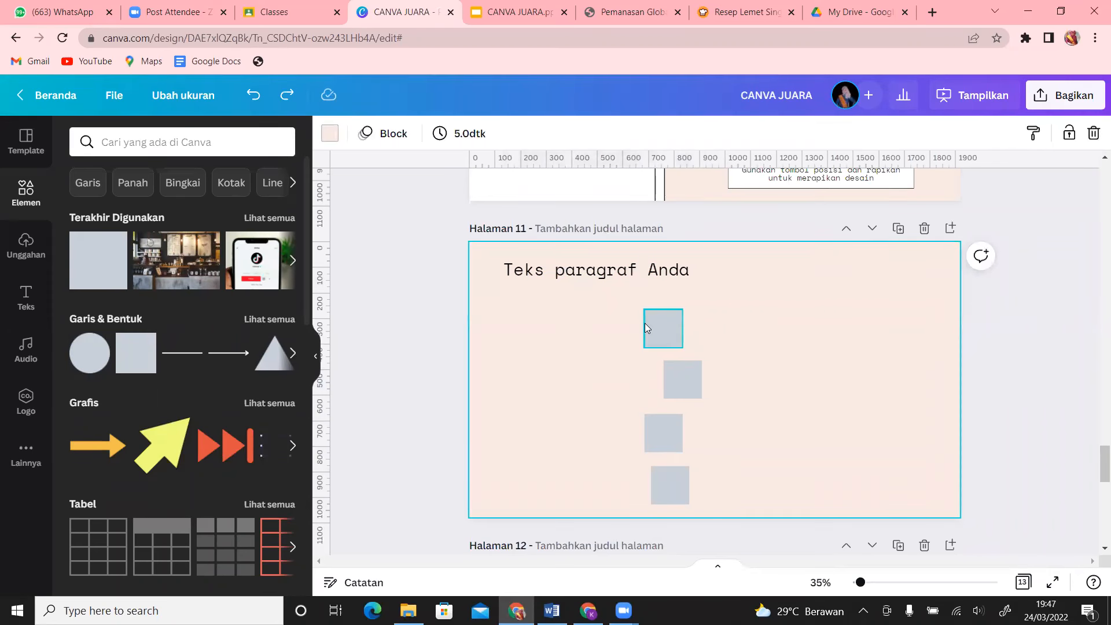
pyautogui.moveTo(615, 311); pyautogui.dragTo(727, 472)
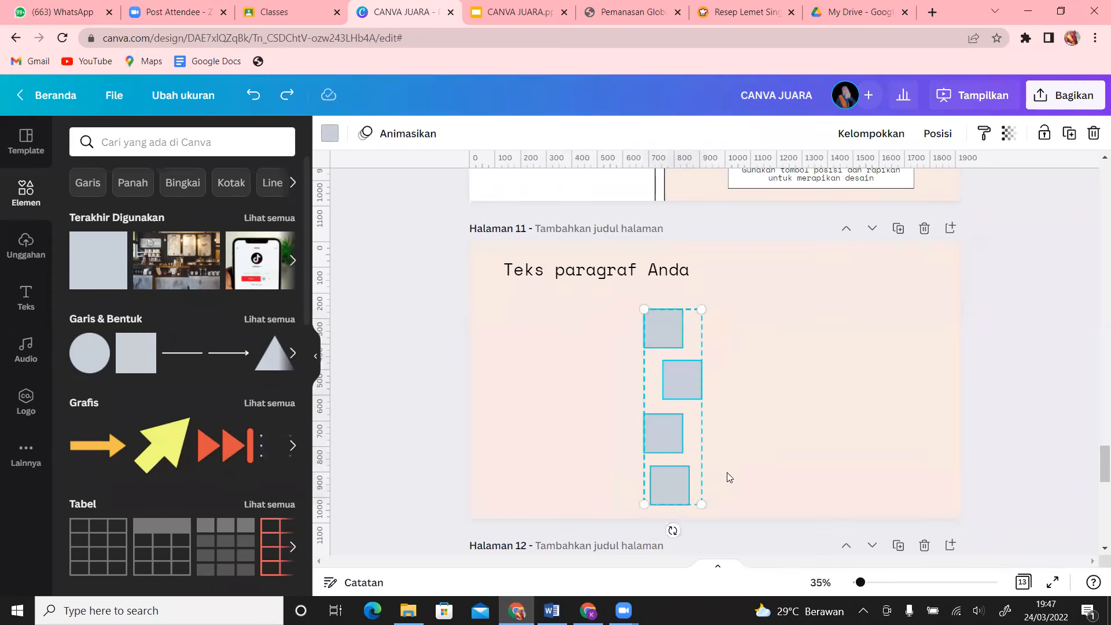
pyautogui.click(937, 134)
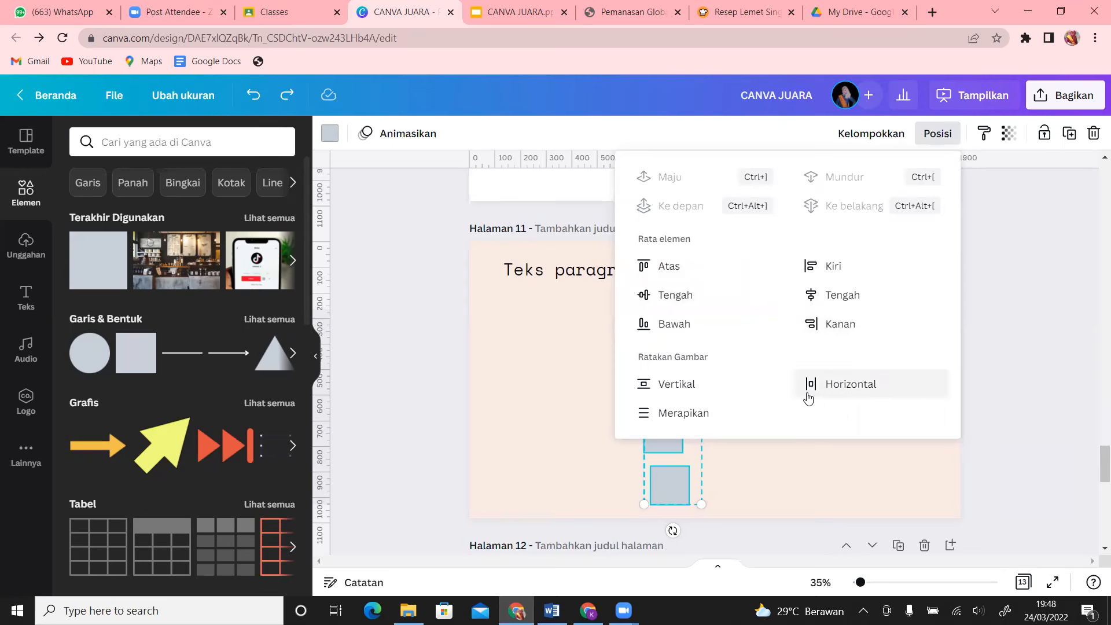
pyautogui.click(706, 420)
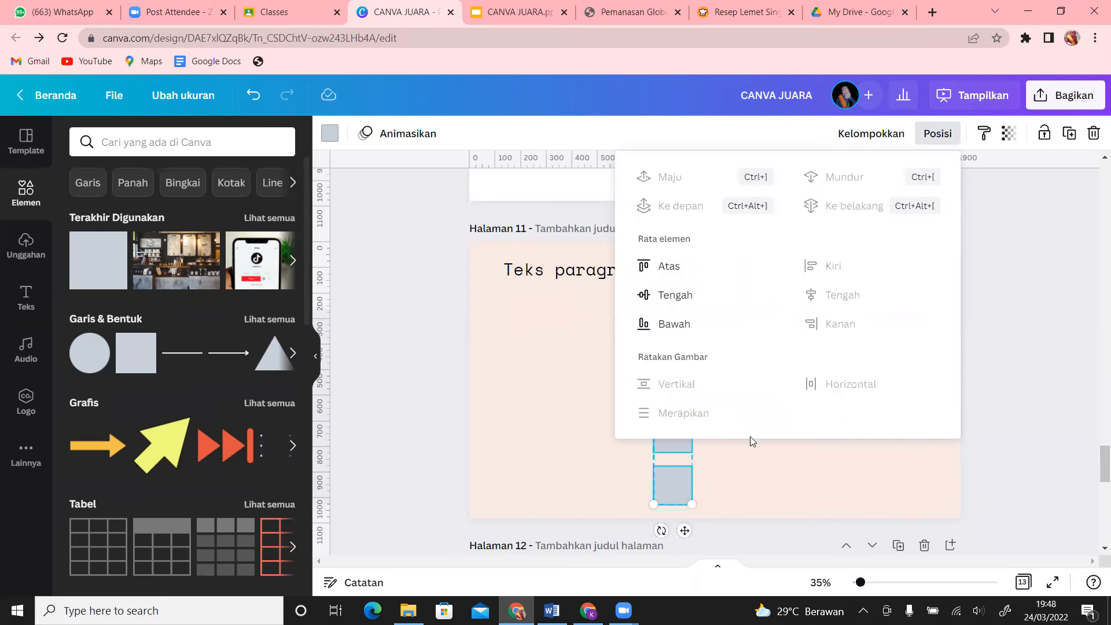
pyautogui.click(777, 465)
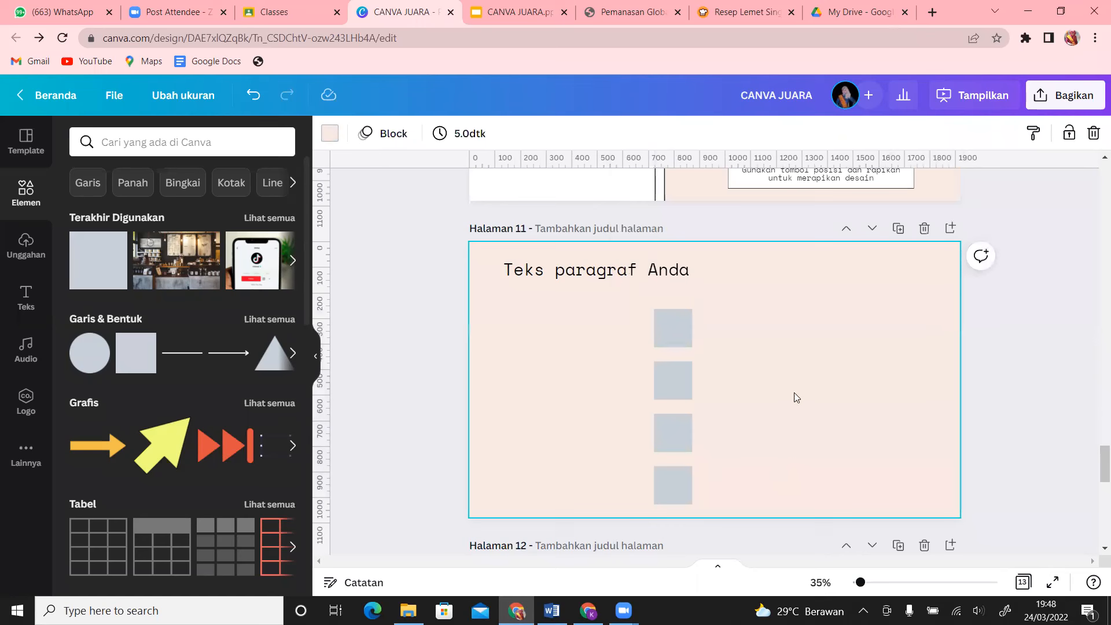
# - Delete the four squares on page 11 and make three loosely placed copies of the paragraph text beneath the original
pyautogui.moveTo(612, 305); pyautogui.dragTo(720, 514)
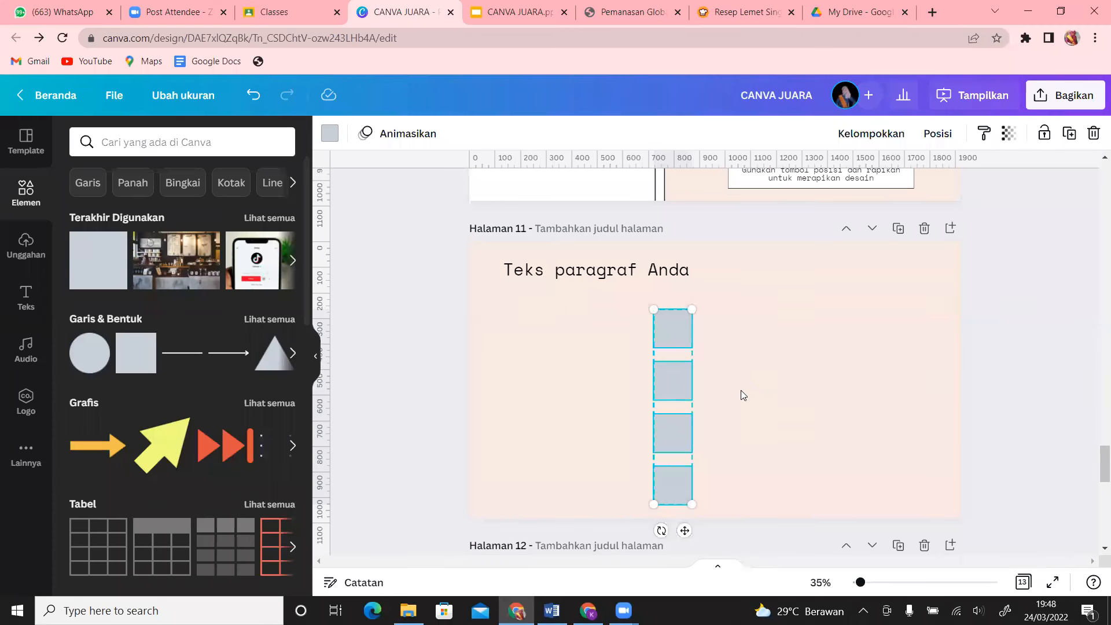
pyautogui.press('Delete')
pyautogui.click(663, 276)
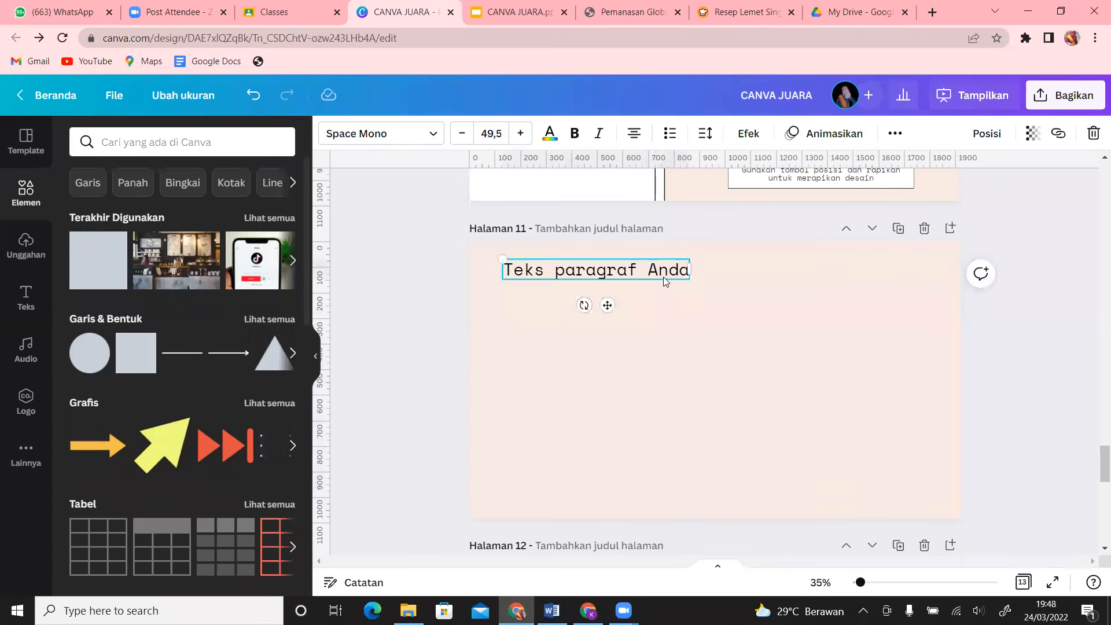
pyautogui.moveTo(607, 305); pyautogui.dragTo(608, 367)
# - Align and evenly space the four paragraph texts on page 11 with the Merapikan (tidy up) option
pyautogui.moveTo(479, 253); pyautogui.dragTo(712, 374)
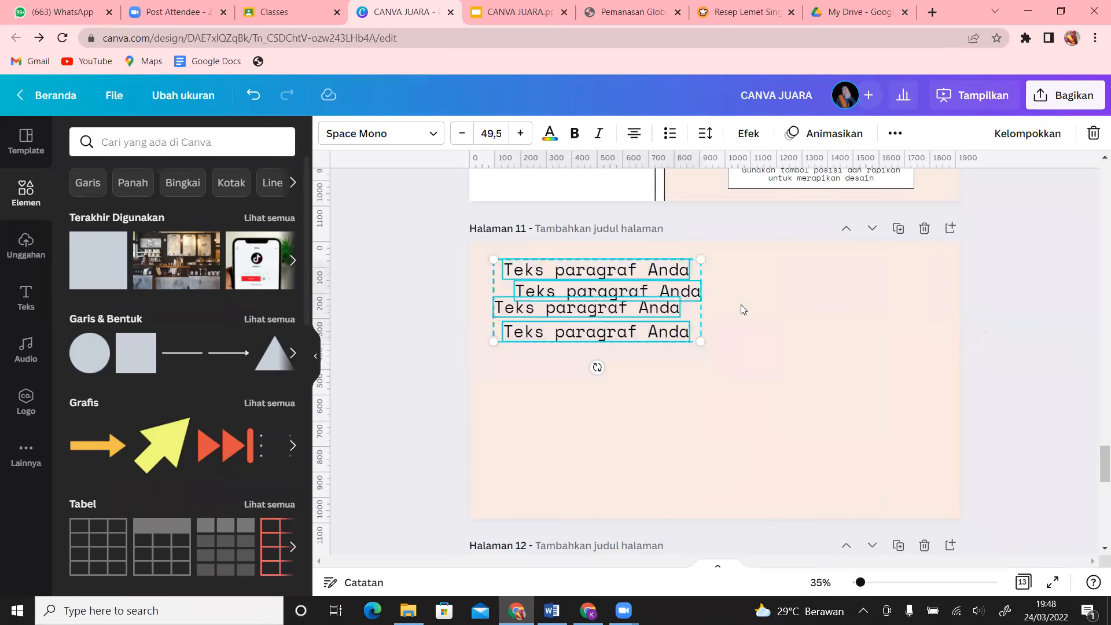
pyautogui.click(895, 133)
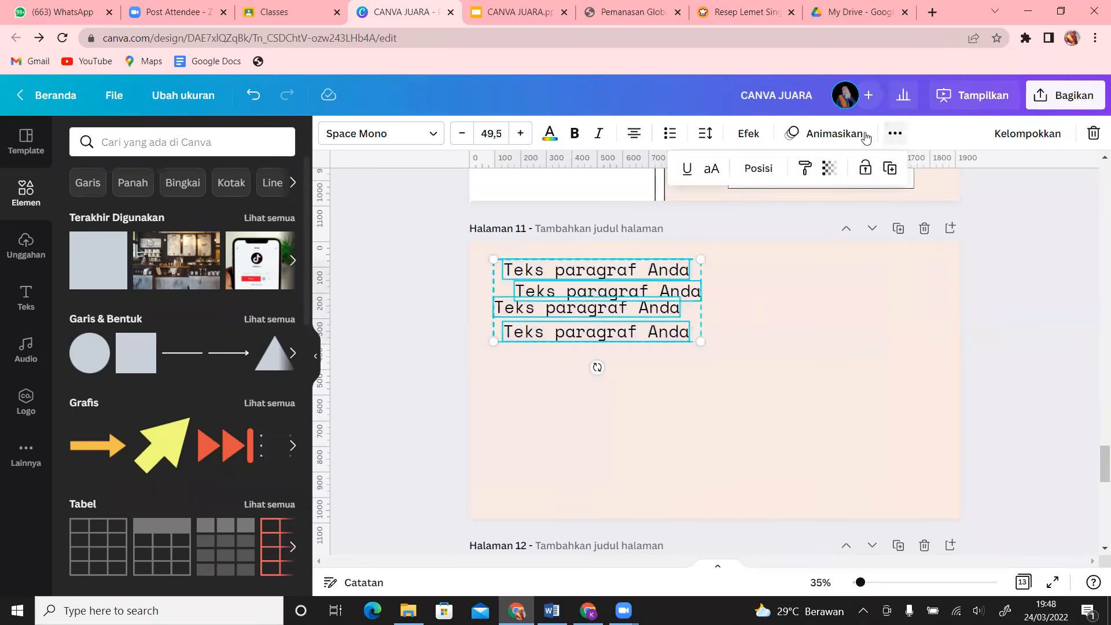
pyautogui.click(762, 168)
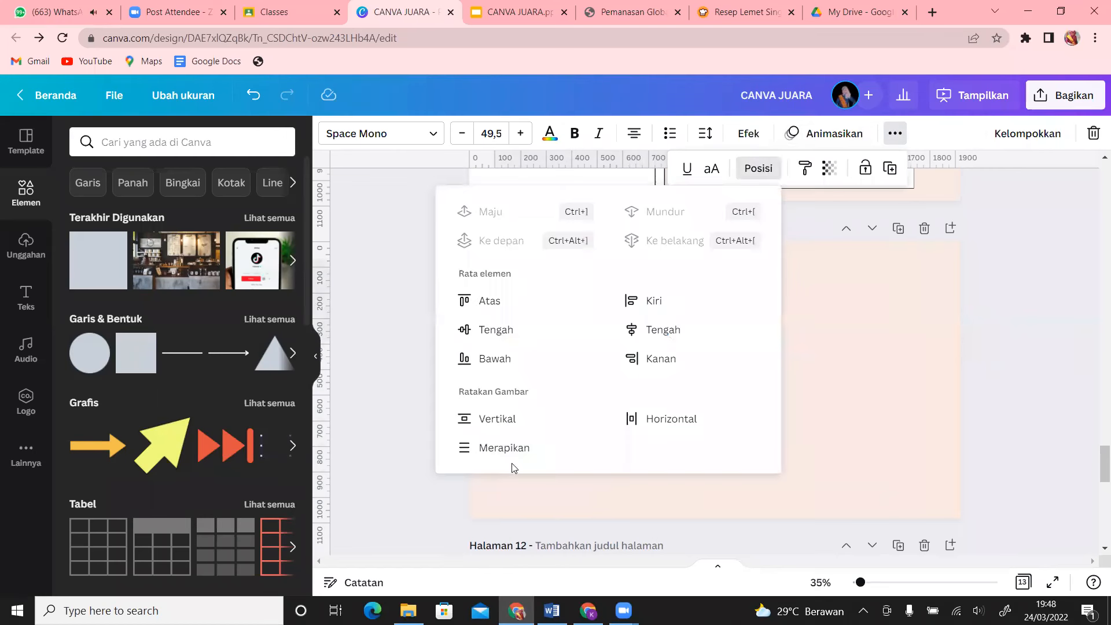
pyautogui.click(509, 447)
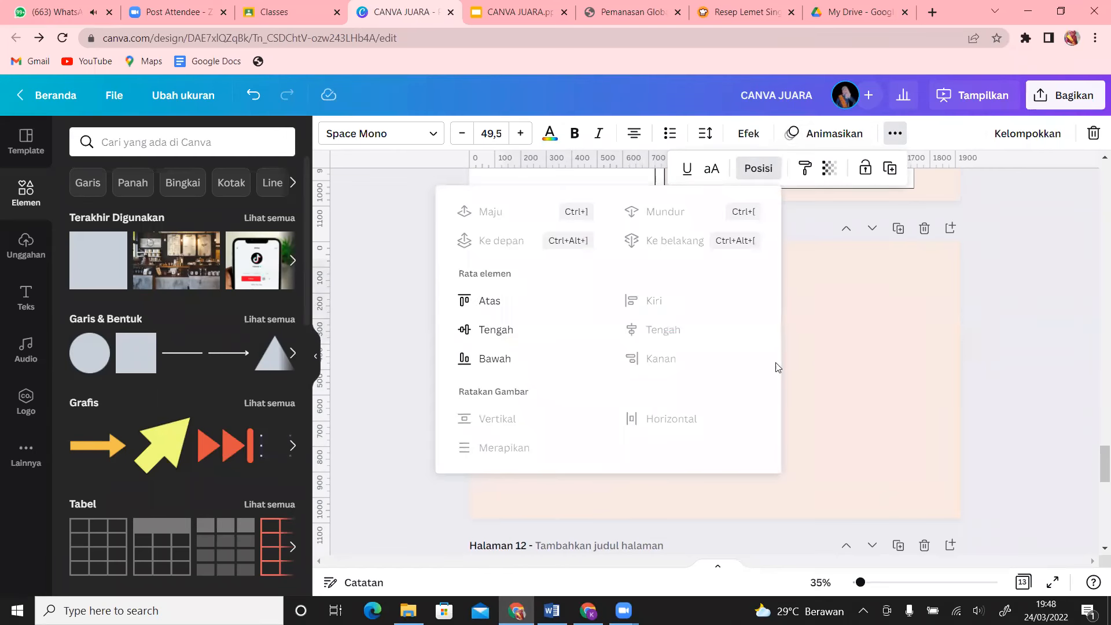
pyautogui.click(815, 356)
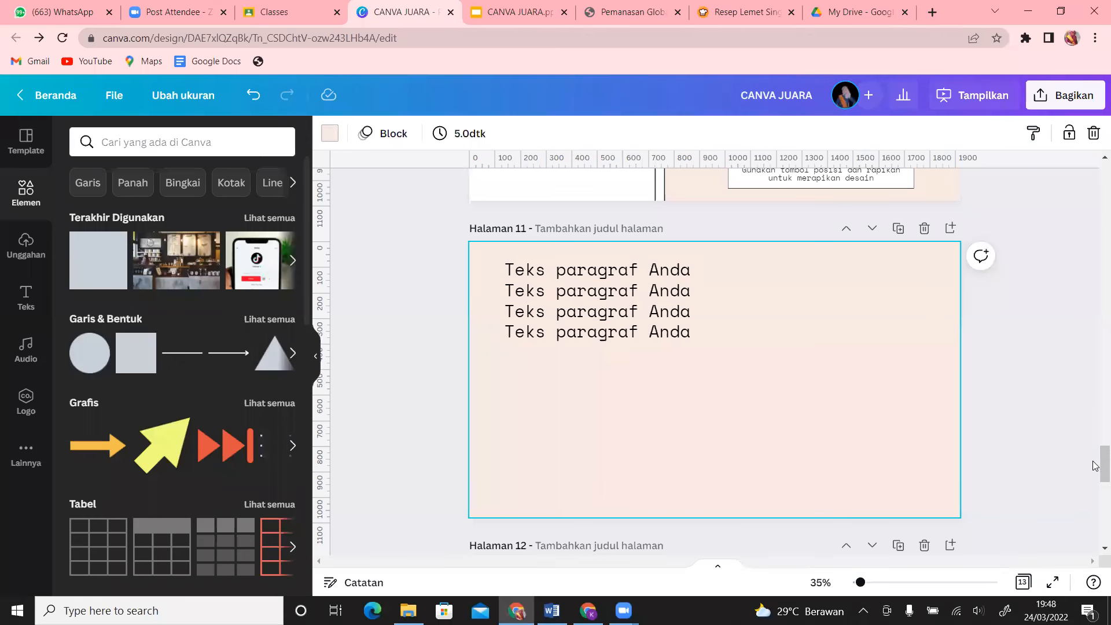
# - Move the "PDF Editor" and "Canva design School" boxes on page 12 slightly lower and to the right
pyautogui.moveTo(1095, 472); pyautogui.dragTo(1096, 496)
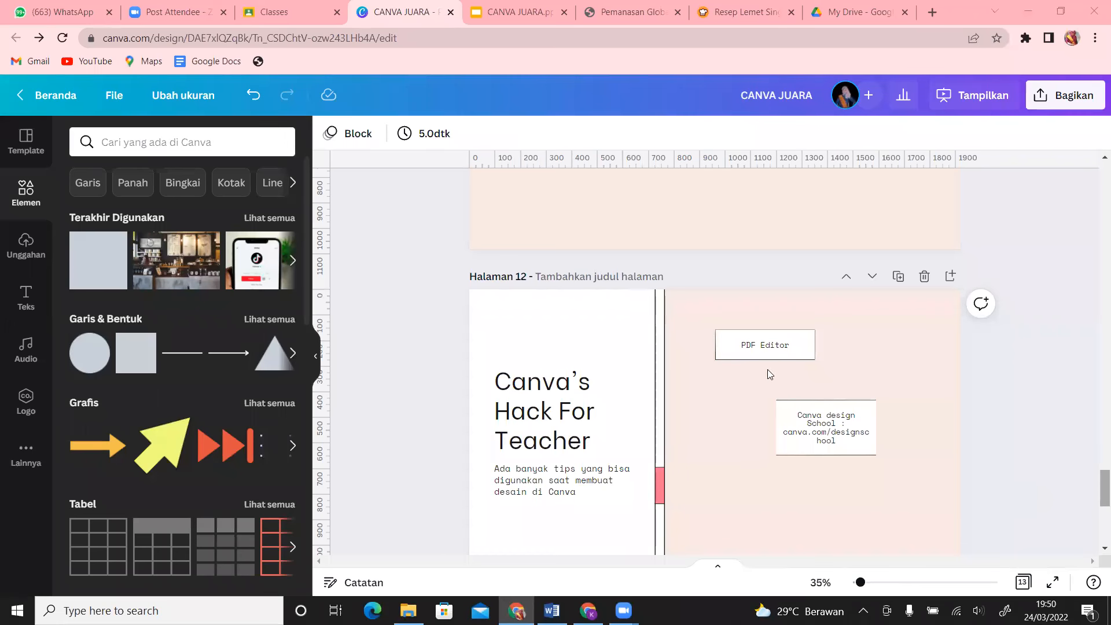
pyautogui.moveTo(736, 348); pyautogui.dragTo(747, 353)
pyautogui.moveTo(834, 440); pyautogui.dragTo(864, 485)
pyautogui.moveTo(770, 354); pyautogui.dragTo(772, 398)
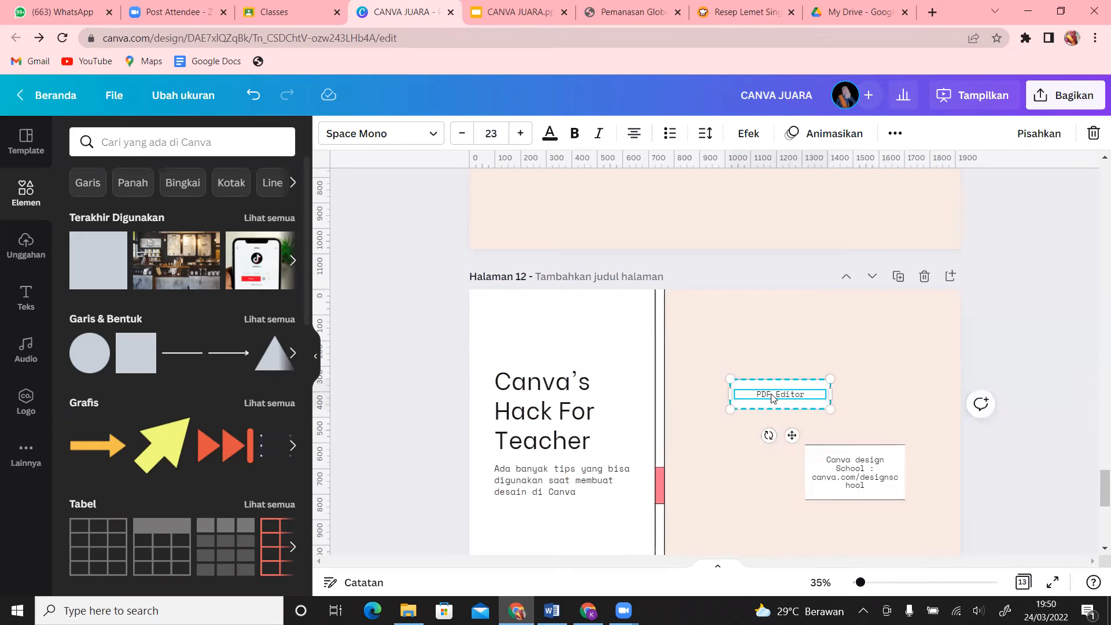
pyautogui.click(889, 386)
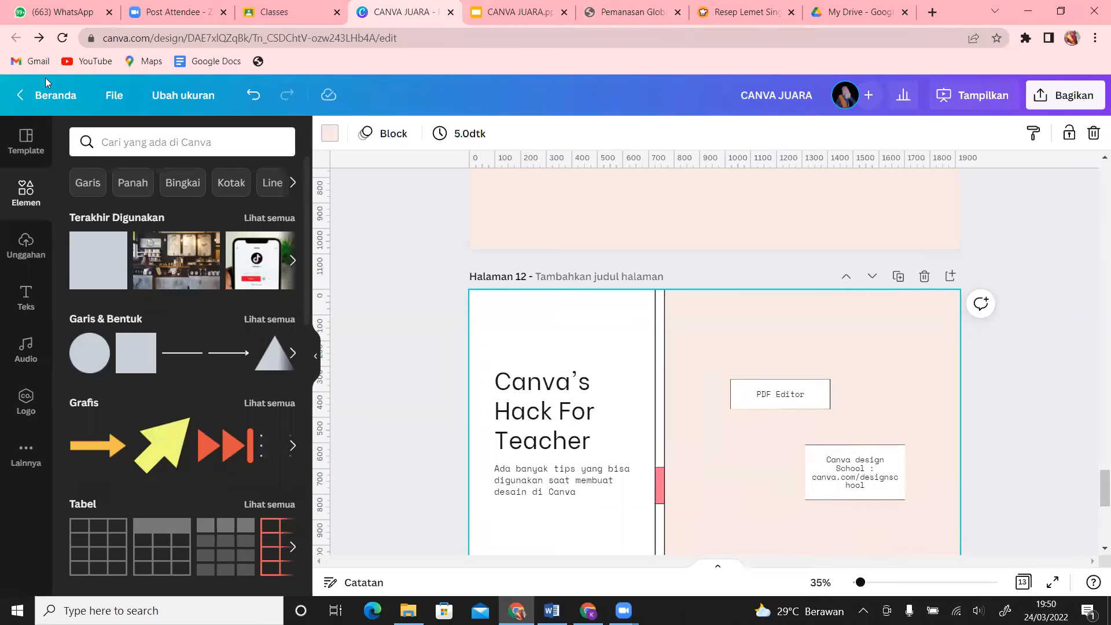
# - Open canva.com in a new browser tab and look through the design types offered for a new design
pyautogui.click(932, 10)
pyautogui.write('canva.com')
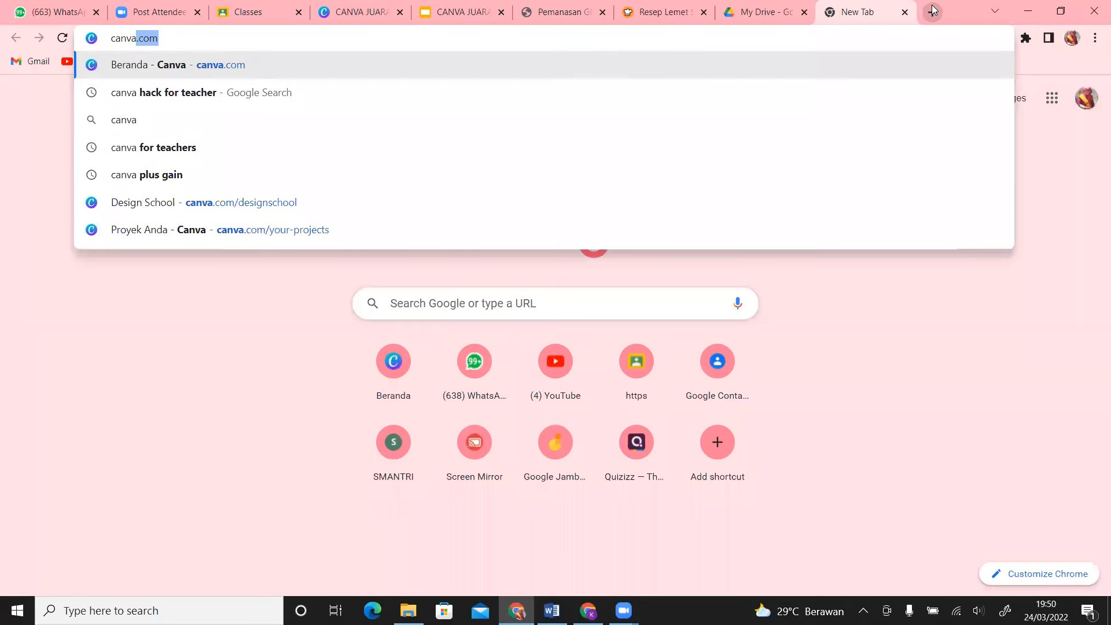
pyautogui.press('Return')
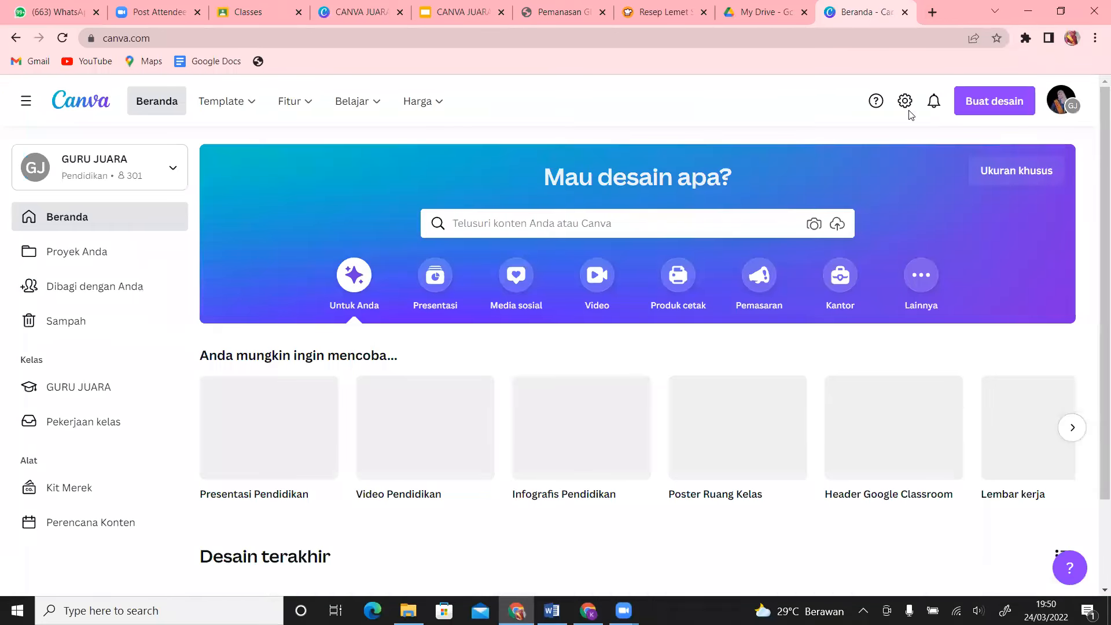
pyautogui.click(999, 104)
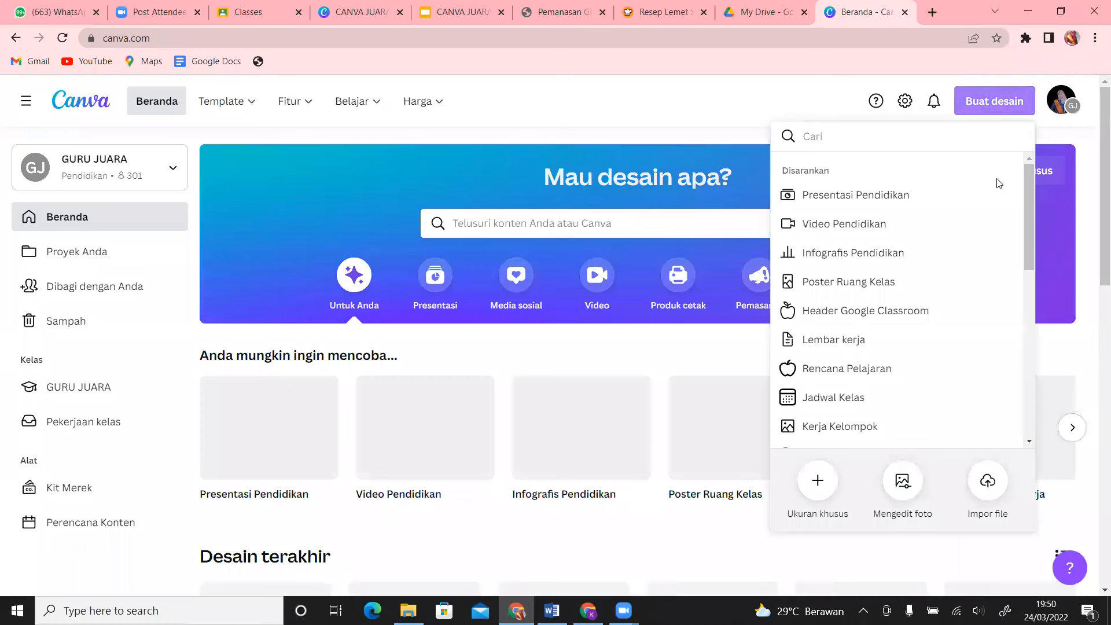
pyautogui.moveTo(1025, 184); pyautogui.dragTo(1025, 270)
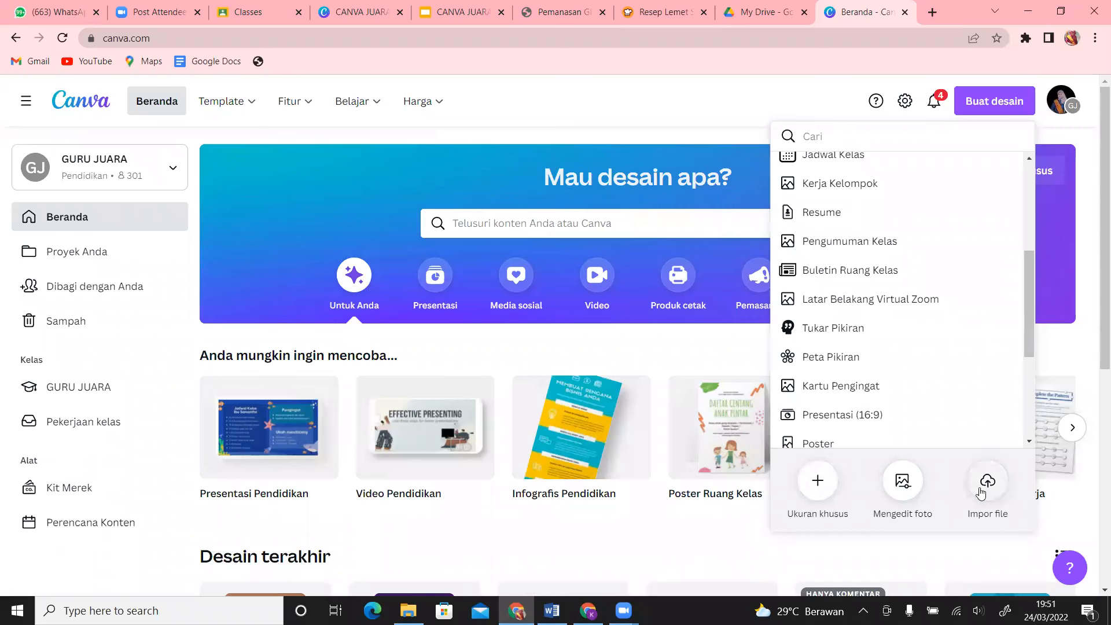
# - Enter a custom design size of 300 cm wide by 100 cm high
pyautogui.click(816, 482)
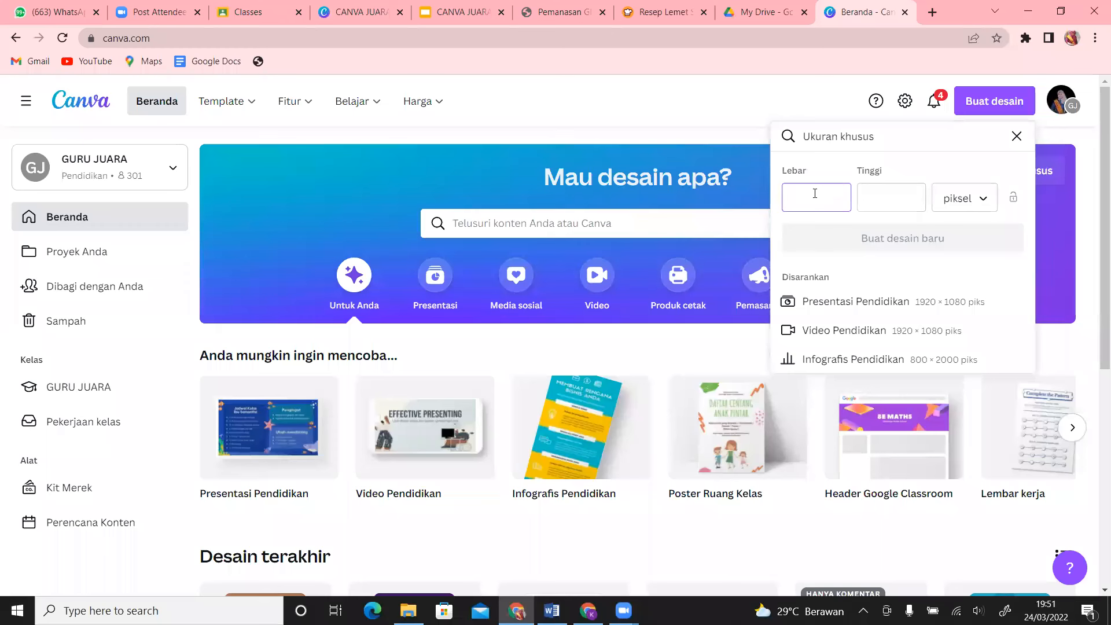
pyautogui.click(973, 202)
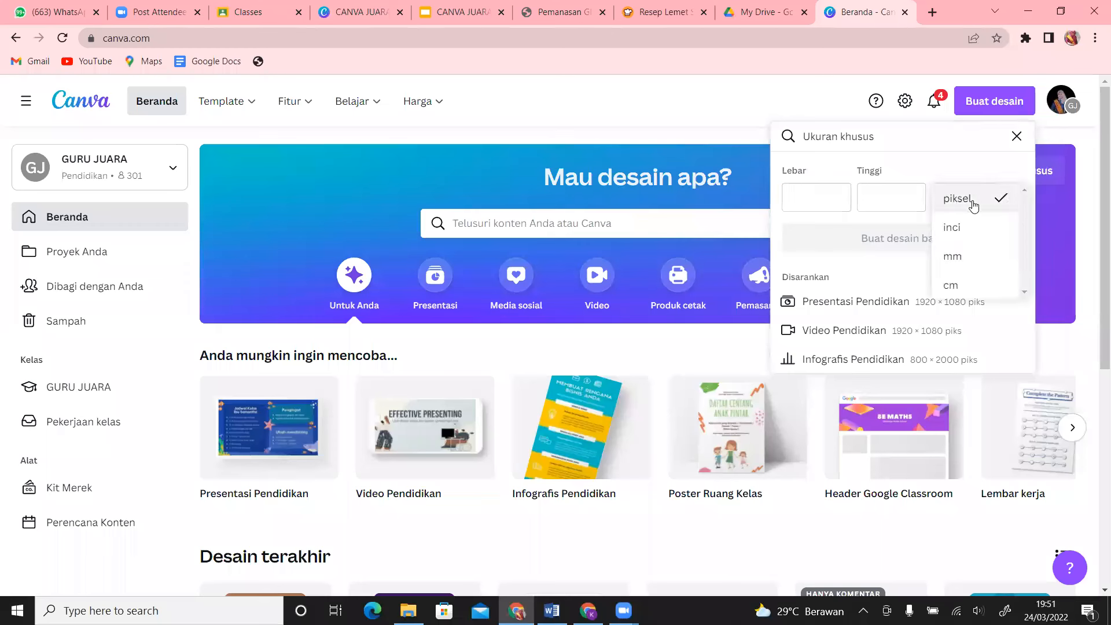
pyautogui.click(964, 288)
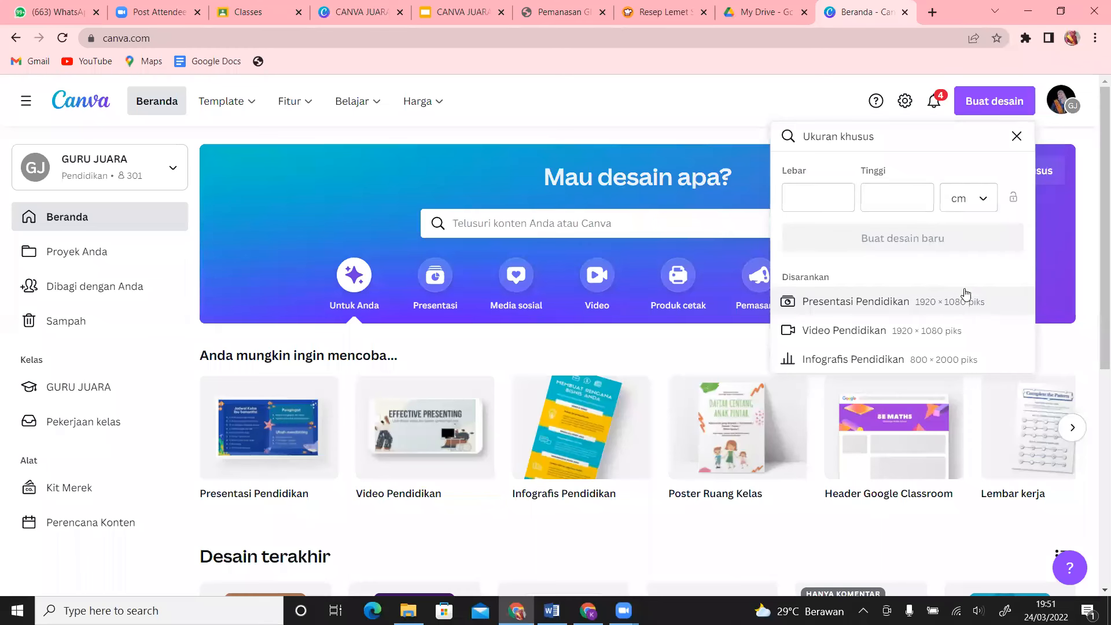
pyautogui.click(809, 197)
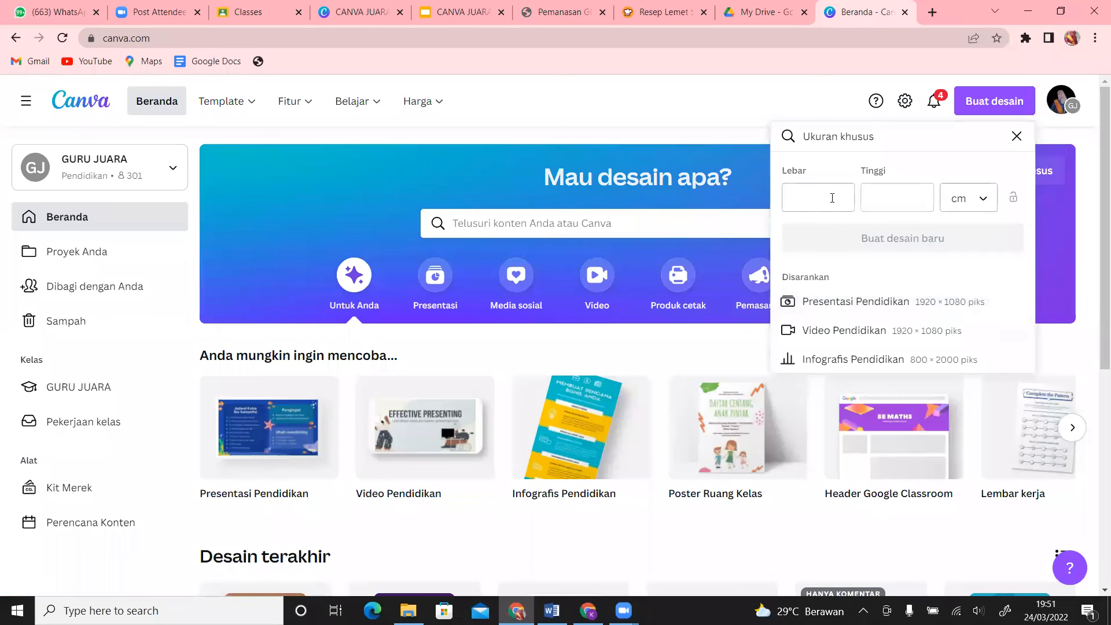
pyautogui.click(813, 198)
pyautogui.write('300')
pyautogui.click(898, 207)
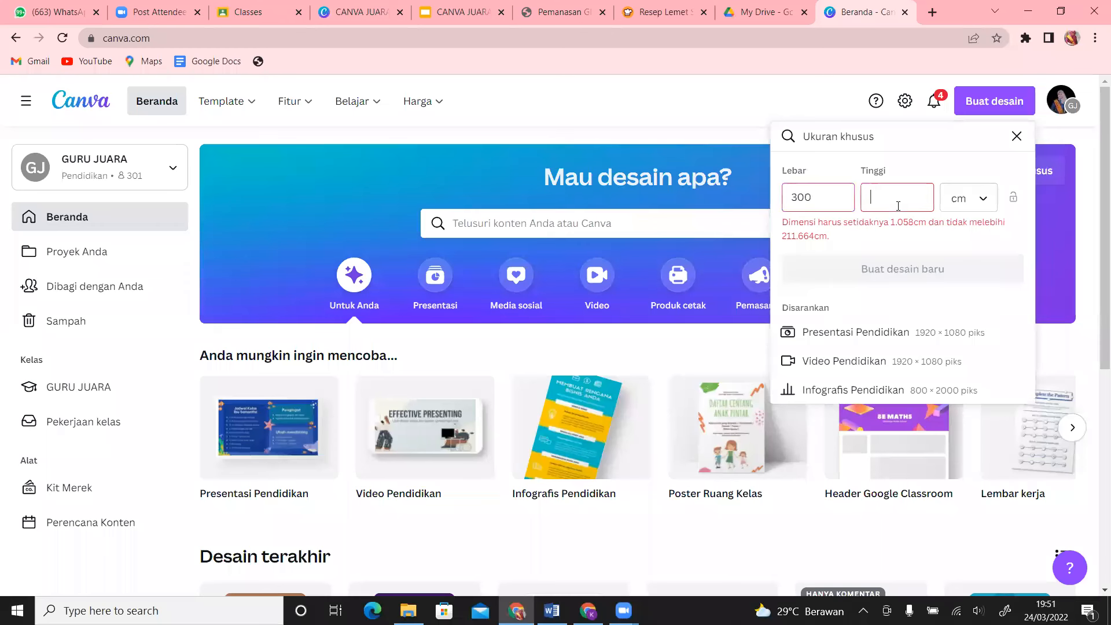
pyautogui.write('100')
# - Reduce the custom design size to 30 by 10 cm, and close the size form without creating the design
pyautogui.click(829, 201)
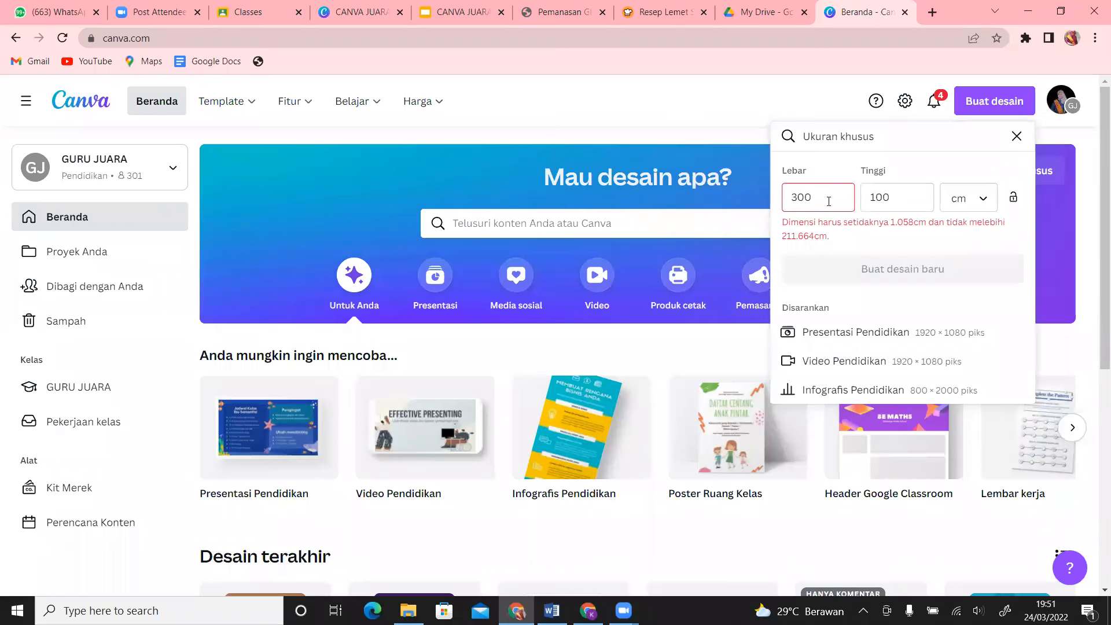
pyautogui.press('BackSpace')
pyautogui.click(902, 194)
pyautogui.press('BackSpace')
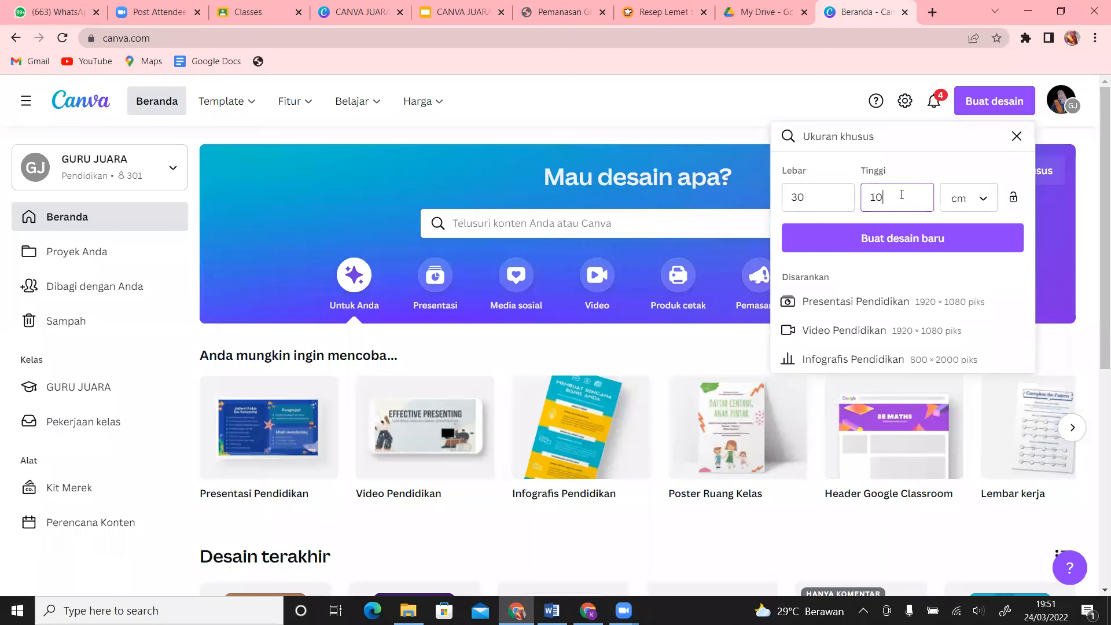
pyautogui.click(1017, 137)
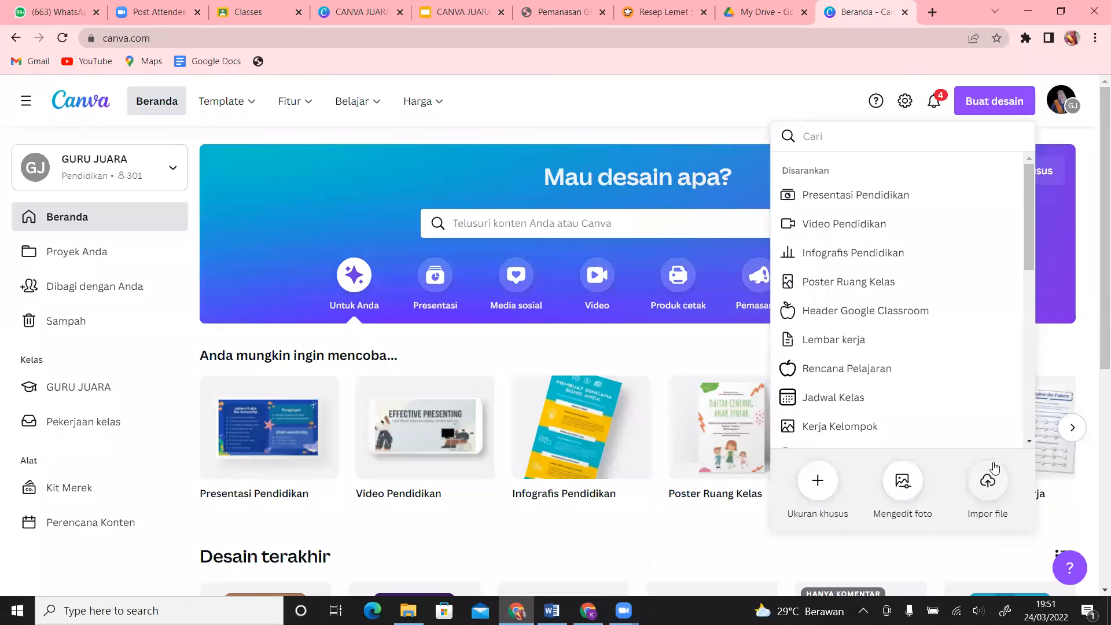
# - Import the PDF file "Lembar_Kerja_ (1)" from the Downloads folder as a new design
pyautogui.click(996, 494)
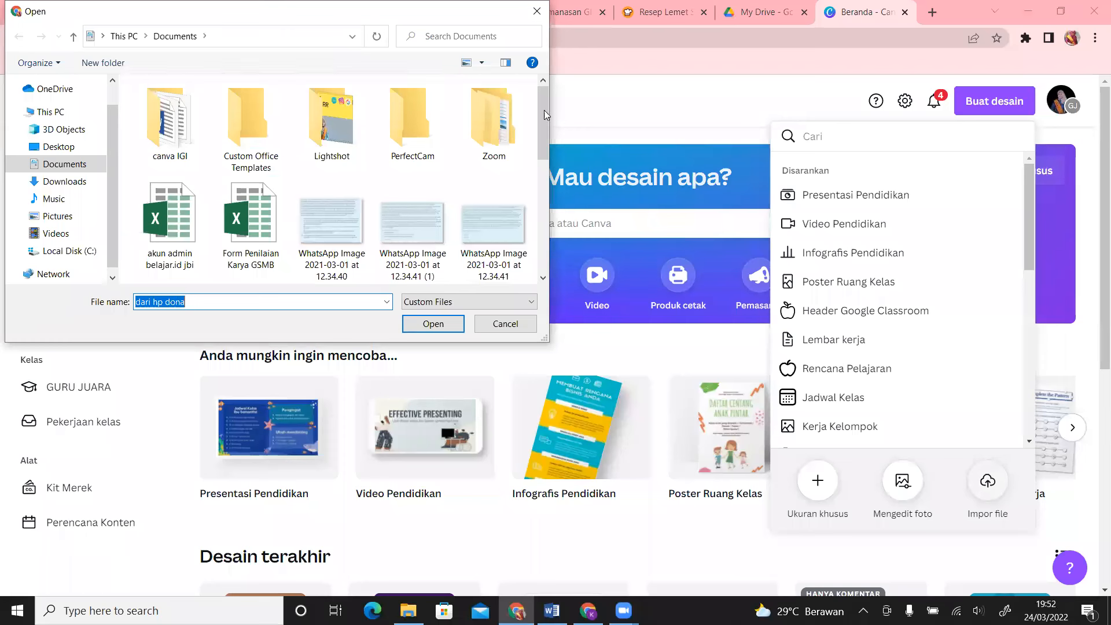
pyautogui.moveTo(543, 113); pyautogui.dragTo(547, 258)
pyautogui.click(65, 182)
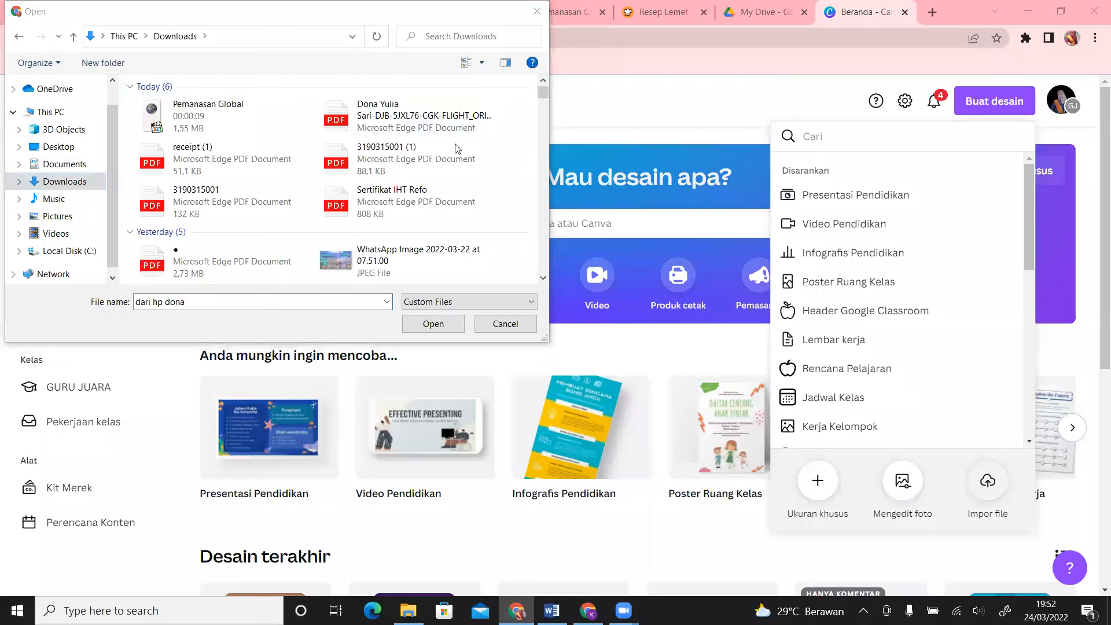
pyautogui.click(544, 97)
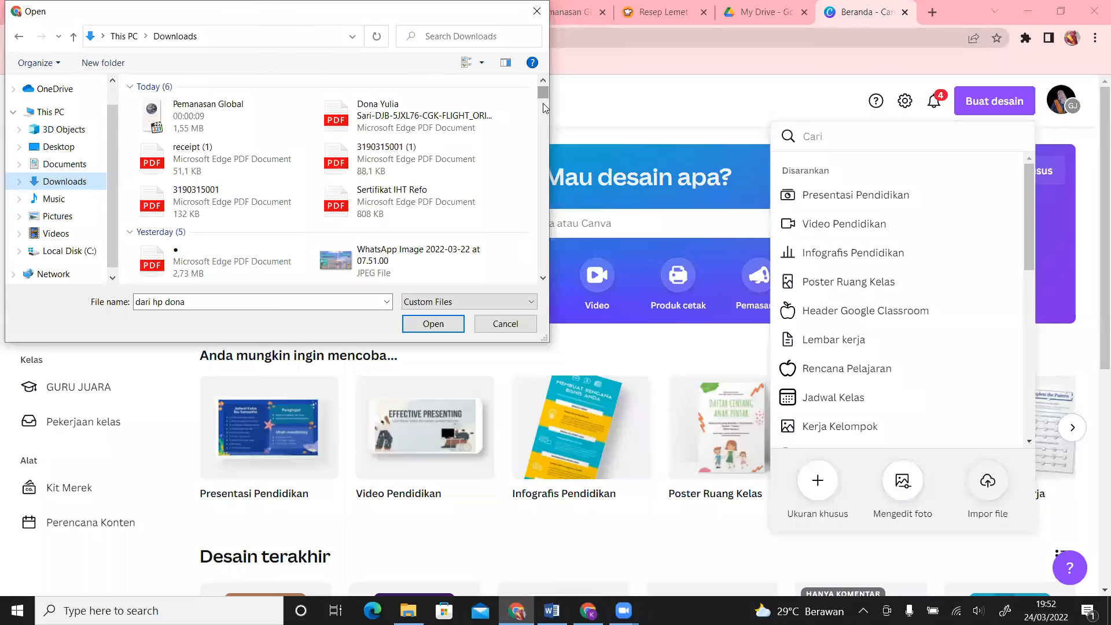
pyautogui.click(543, 105)
pyautogui.moveTo(544, 103); pyautogui.dragTo(545, 118)
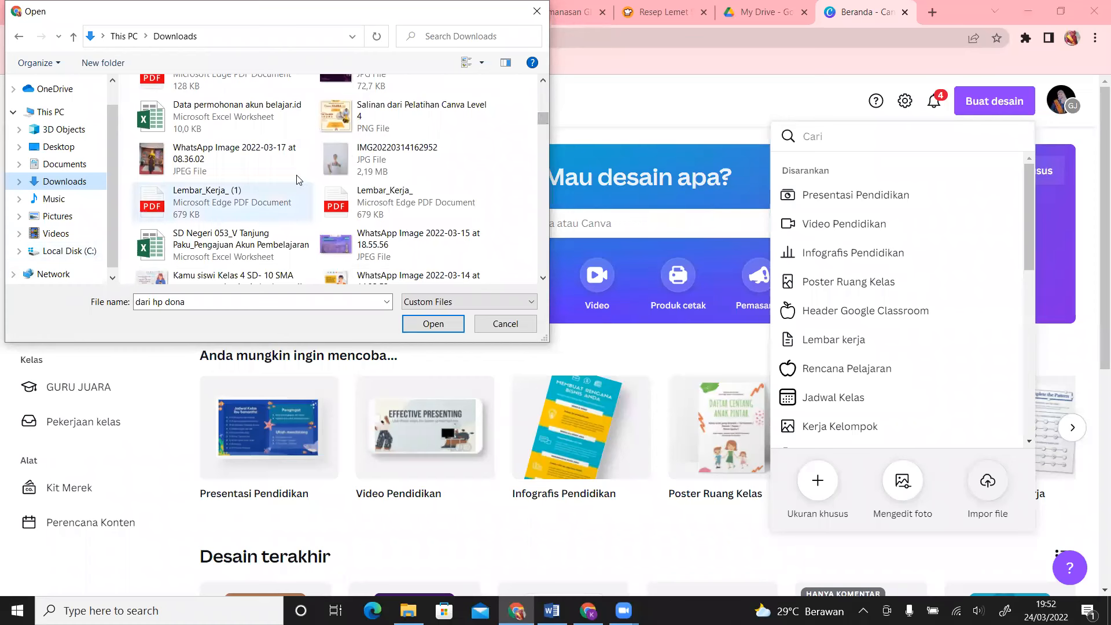
pyautogui.click(221, 203)
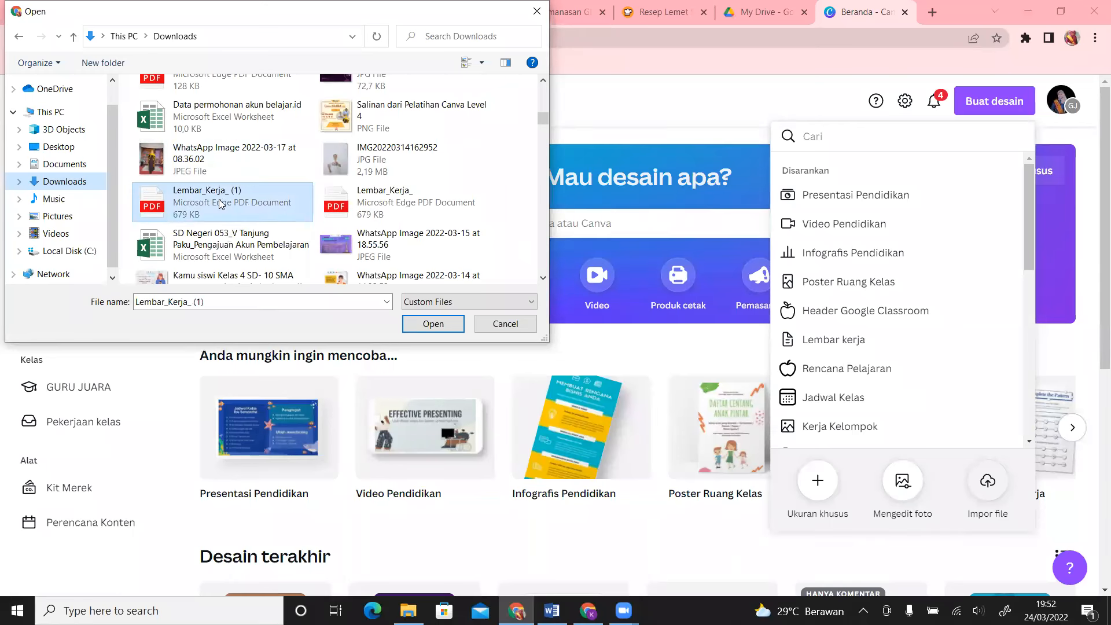
pyautogui.click(433, 323)
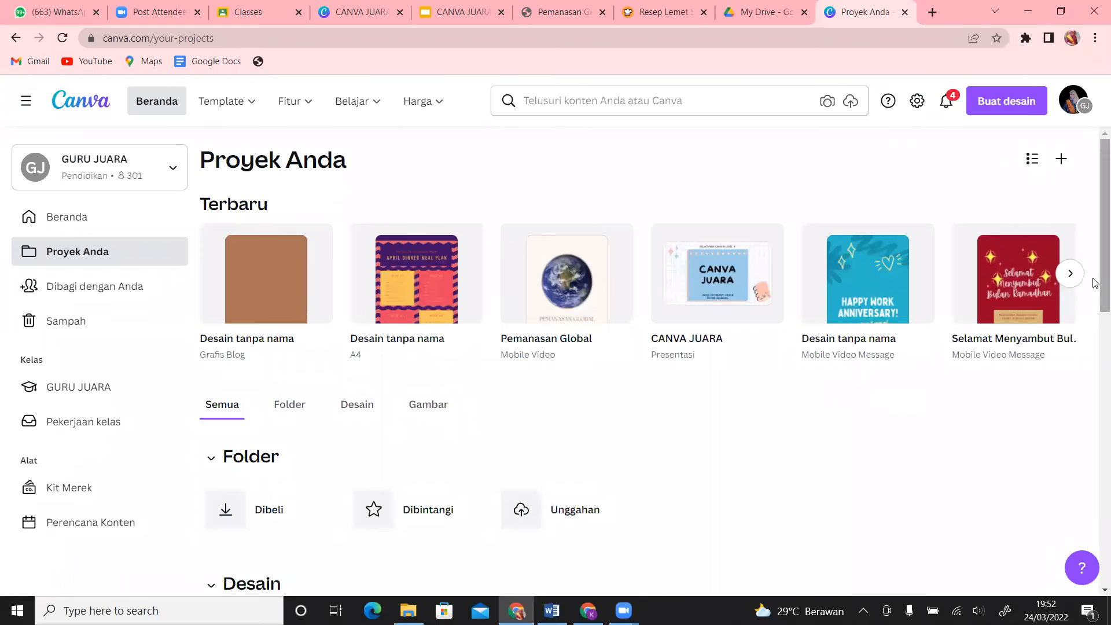
# - Open the imported "Lembar_Kerja_ (1).pdf" design, select its "Lembar Kerja Peserta" title to check it is editable, and close the design's tab
pyautogui.moveTo(1095, 284); pyautogui.dragTo(1096, 374)
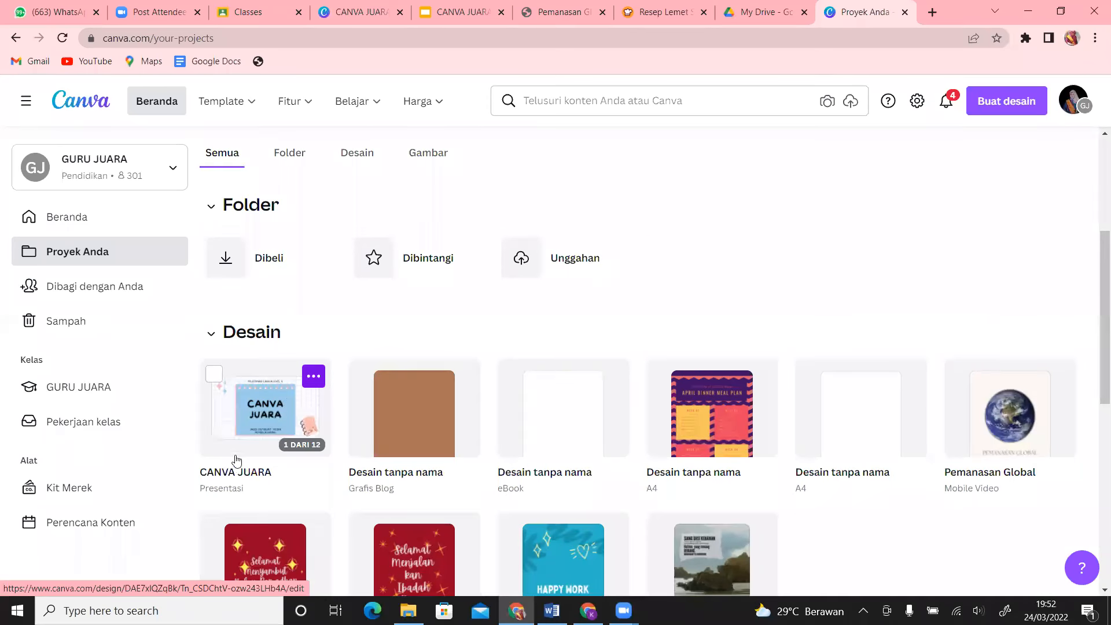
pyautogui.click(266, 437)
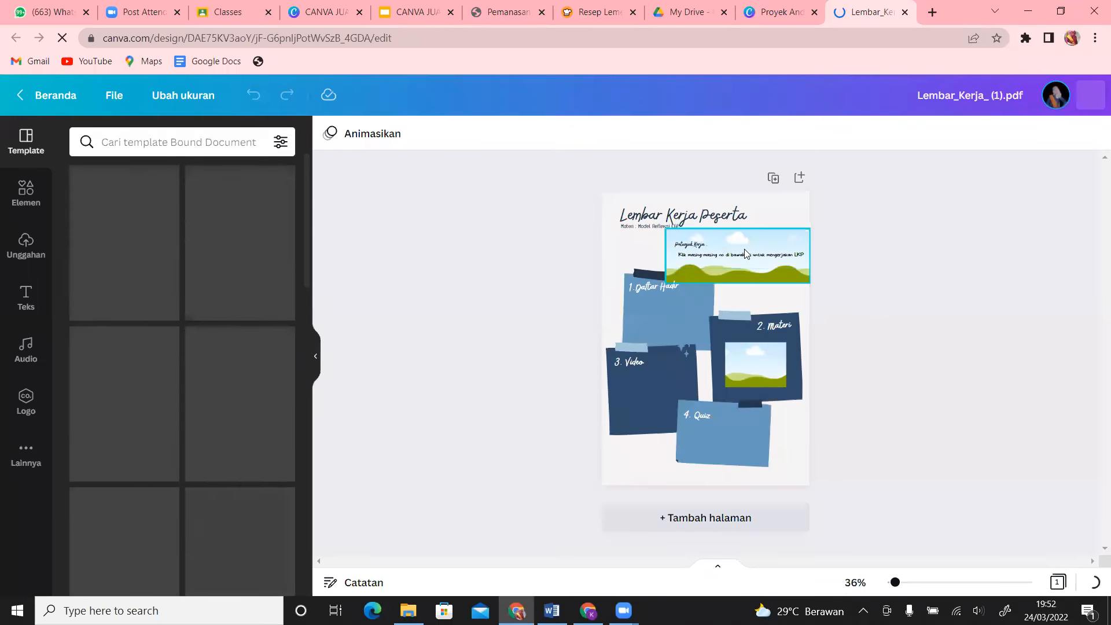
pyautogui.click(693, 219)
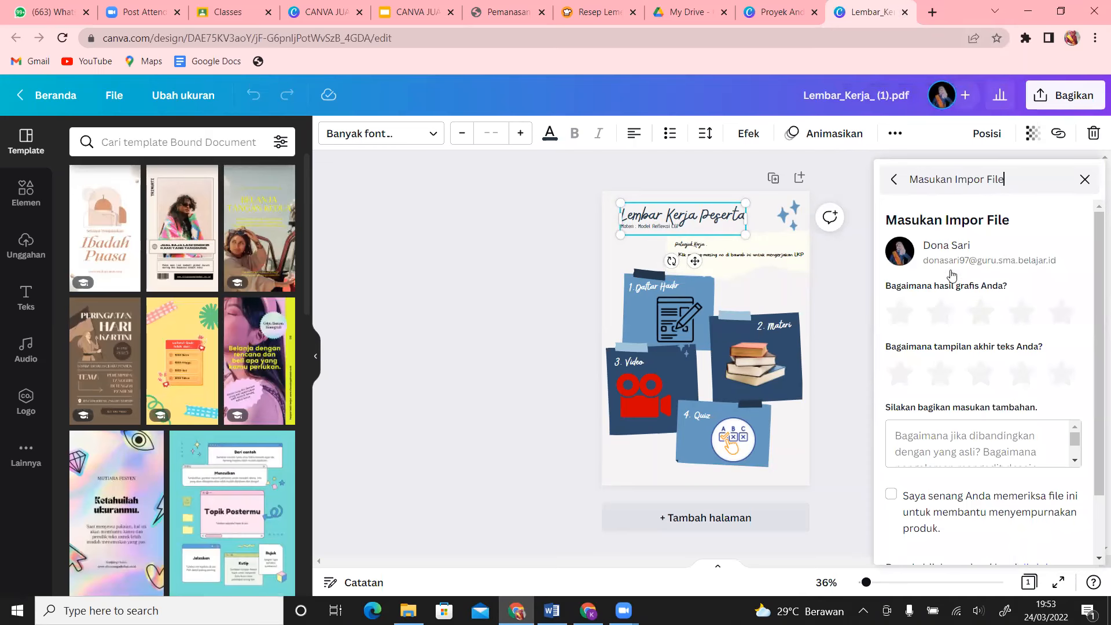
pyautogui.click(906, 16)
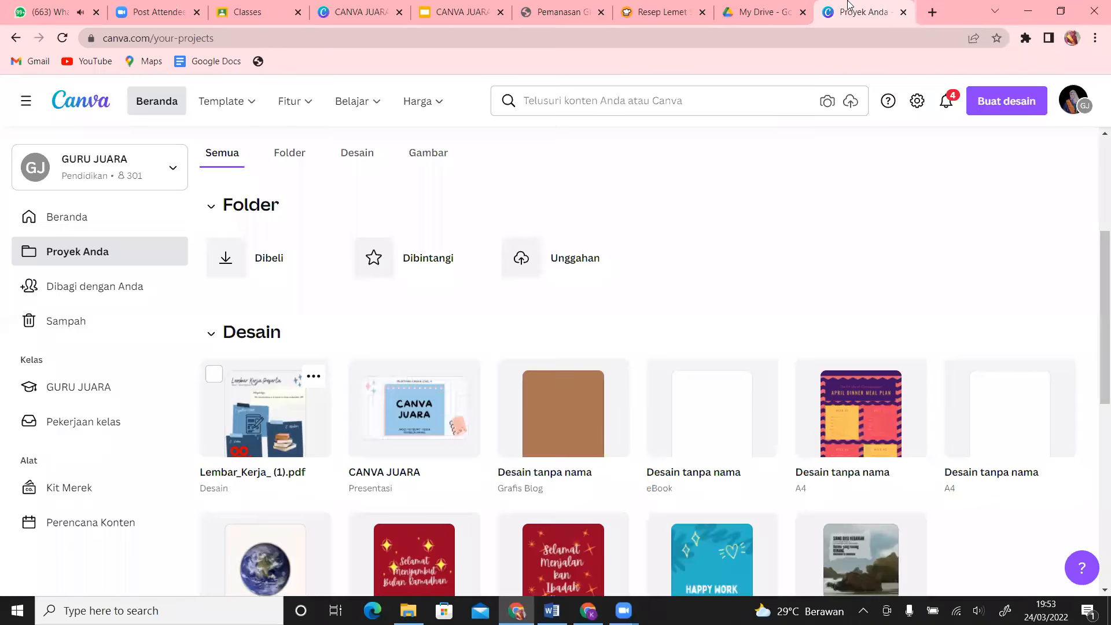
# - Import the PDF file "Rundown Kegiatan TOT SAGUSAVA" from the Downloads folder as a new design
pyautogui.click(1024, 106)
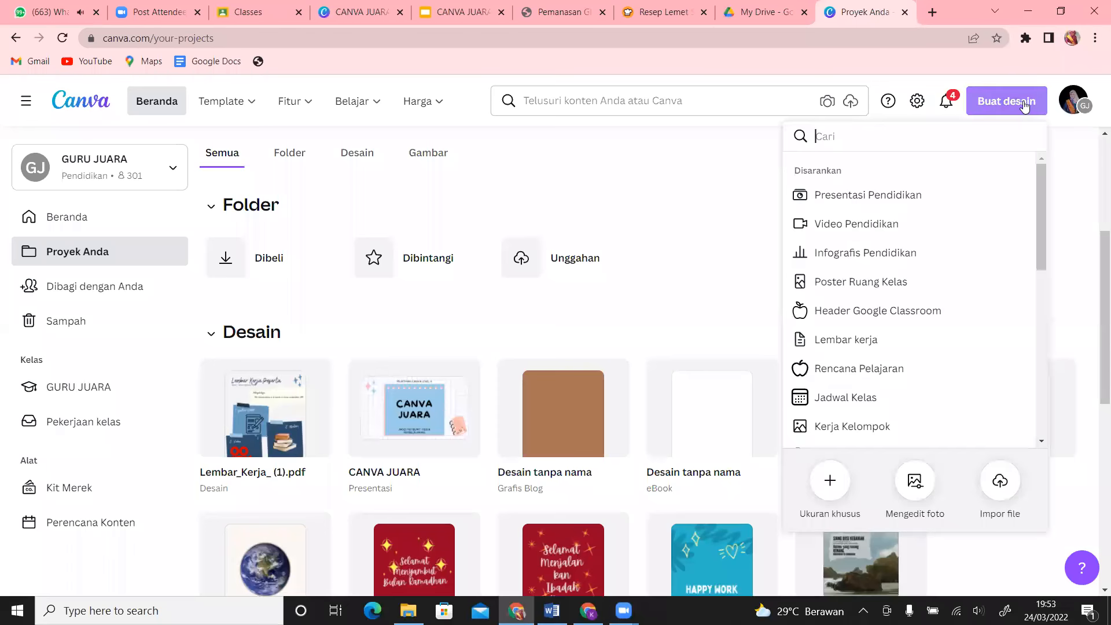
pyautogui.click(1001, 481)
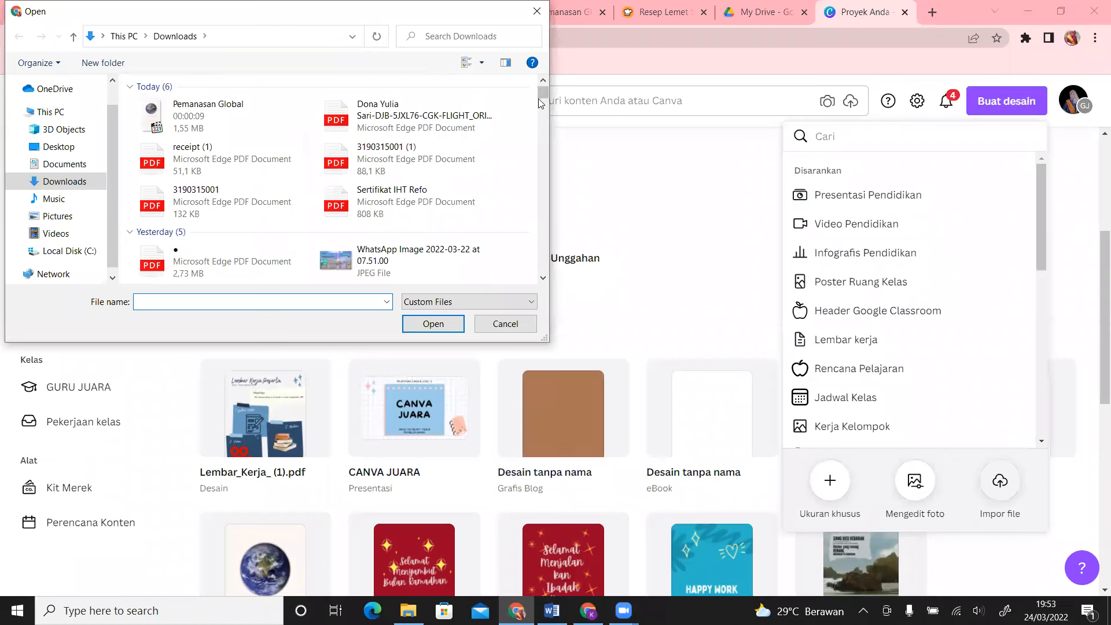
pyautogui.moveTo(541, 140)
pyautogui.mouseDown()
pyautogui.moveTo(544, 155)
pyautogui.moveTo(535, 129)
pyautogui.mouseUp()
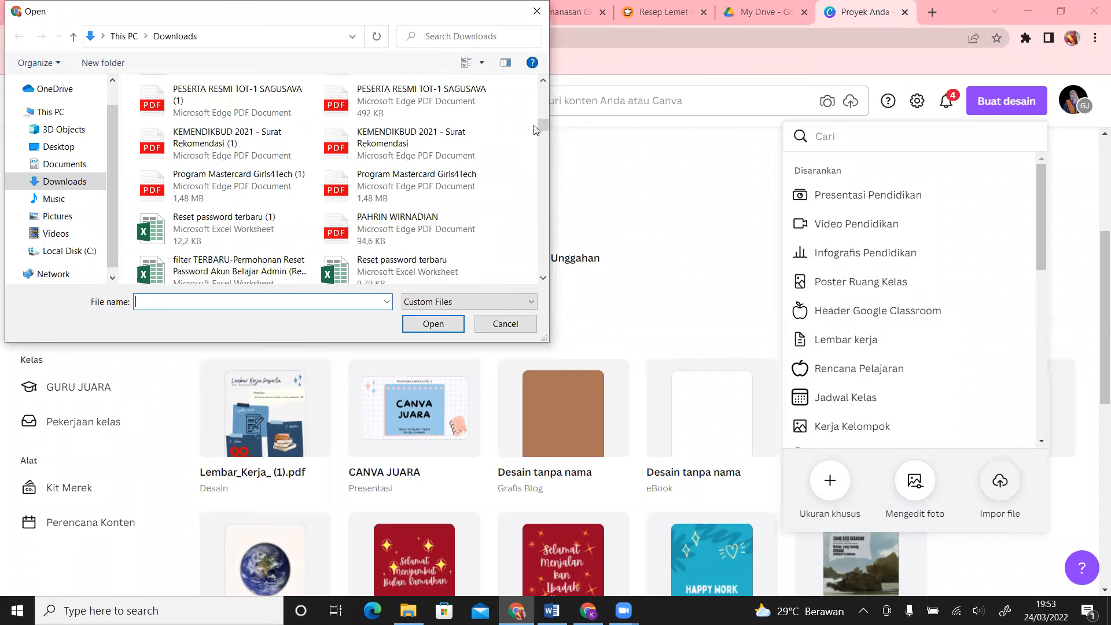
pyautogui.moveTo(546, 124); pyautogui.dragTo(543, 113)
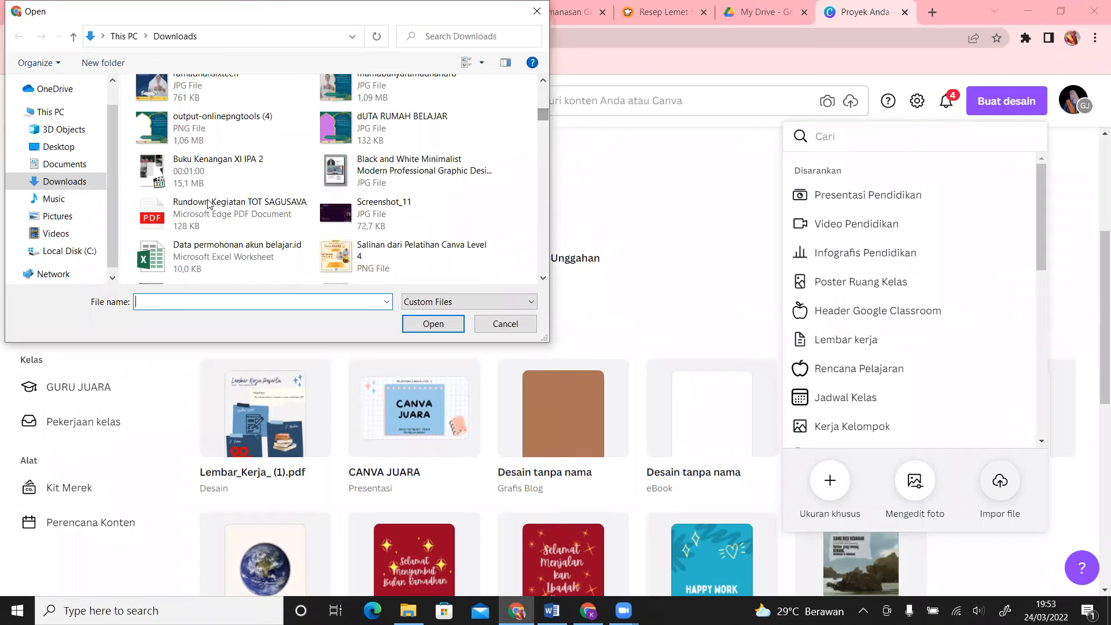
pyautogui.click(223, 219)
pyautogui.click(450, 329)
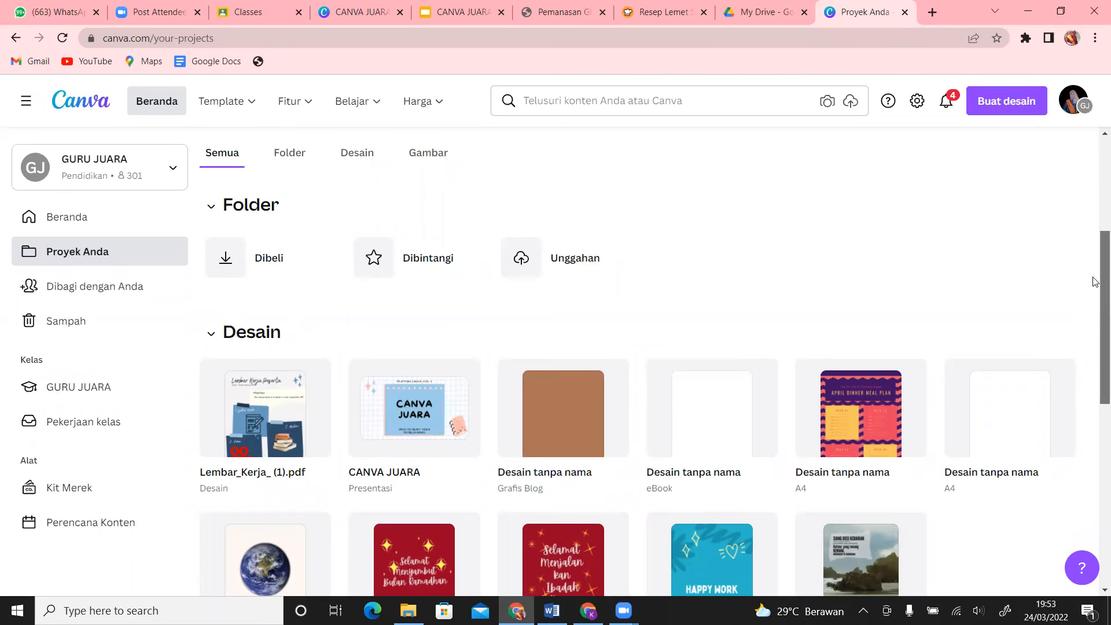
# - Find the imported "Rundown Kegiatan TOT SAGUSAVA" design among the projects and open it for editing
pyautogui.moveTo(1096, 322); pyautogui.dragTo(1095, 280)
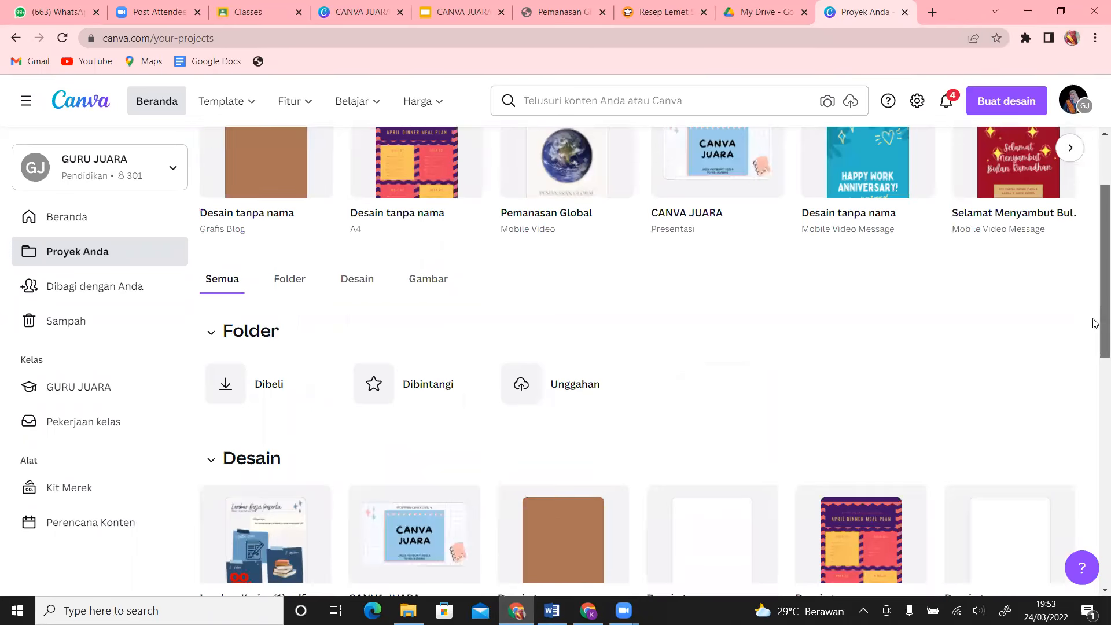
pyautogui.scroll(-2, 1096, 329)
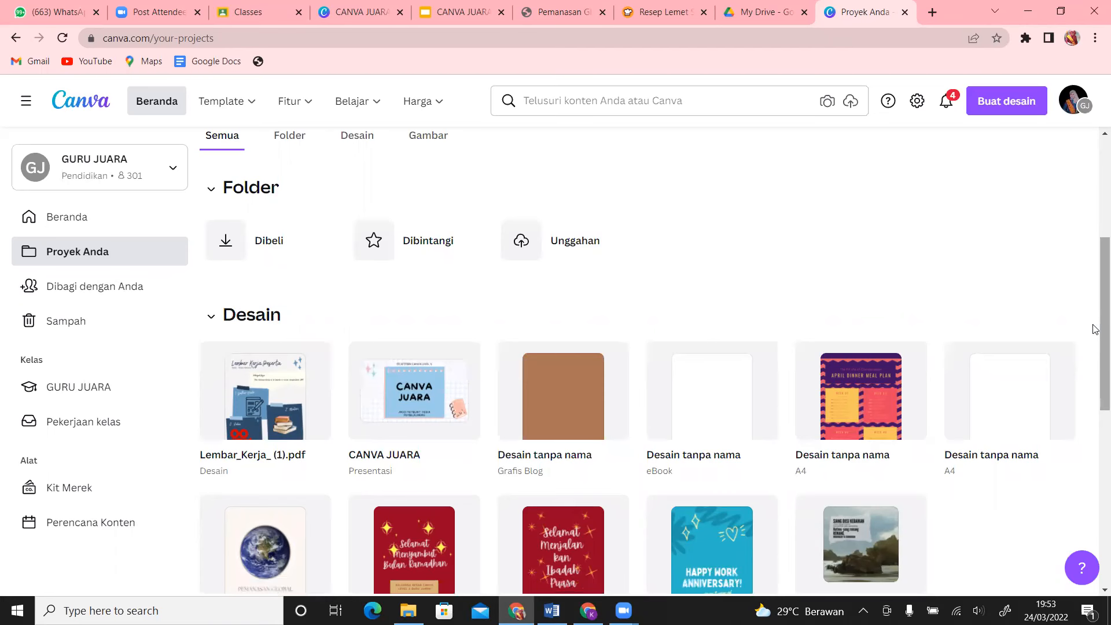
pyautogui.moveTo(1096, 330); pyautogui.dragTo(1094, 455)
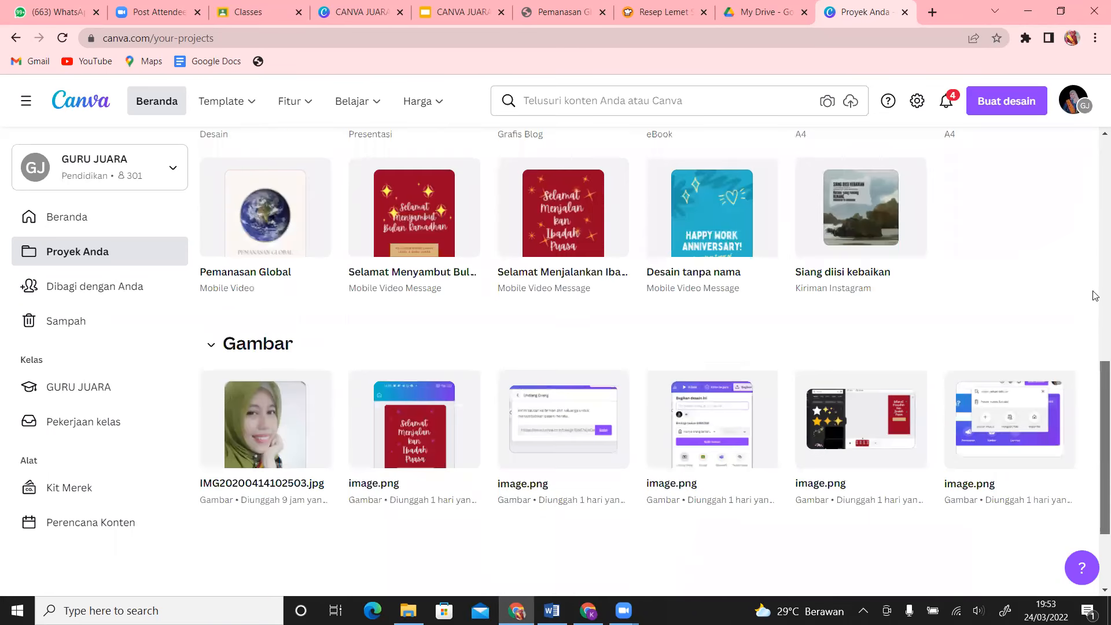
pyautogui.scroll(7, 459, 397)
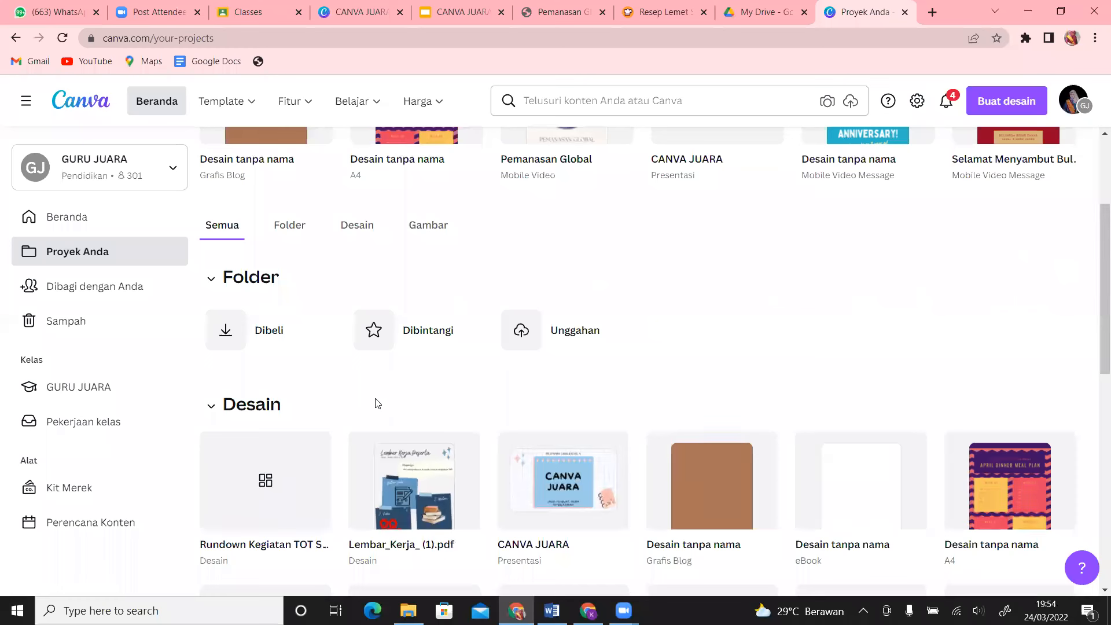
pyautogui.click(274, 501)
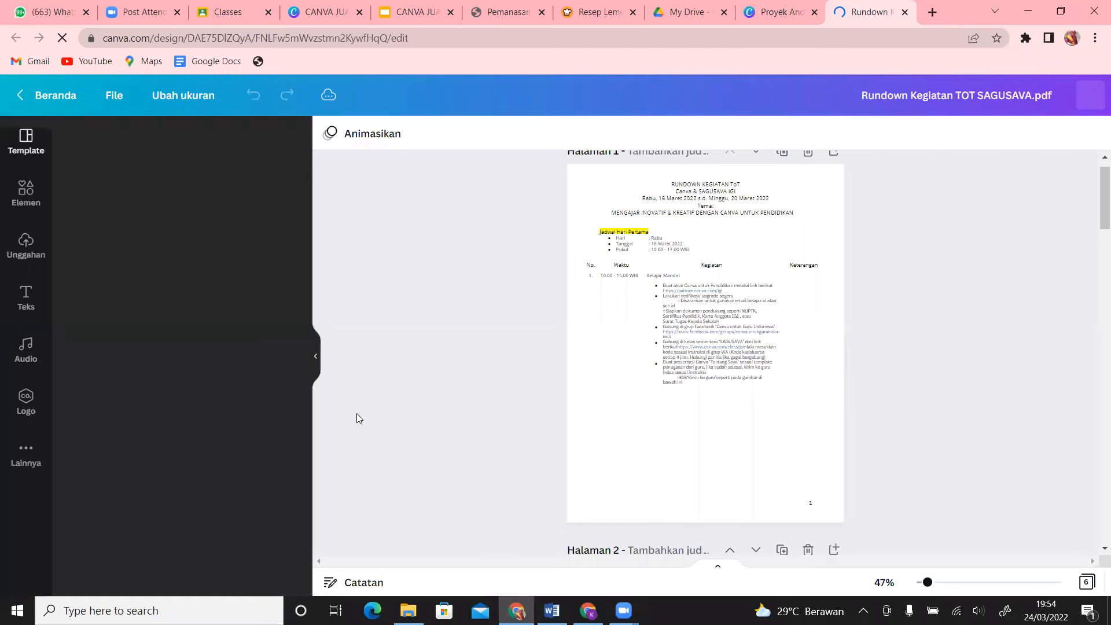
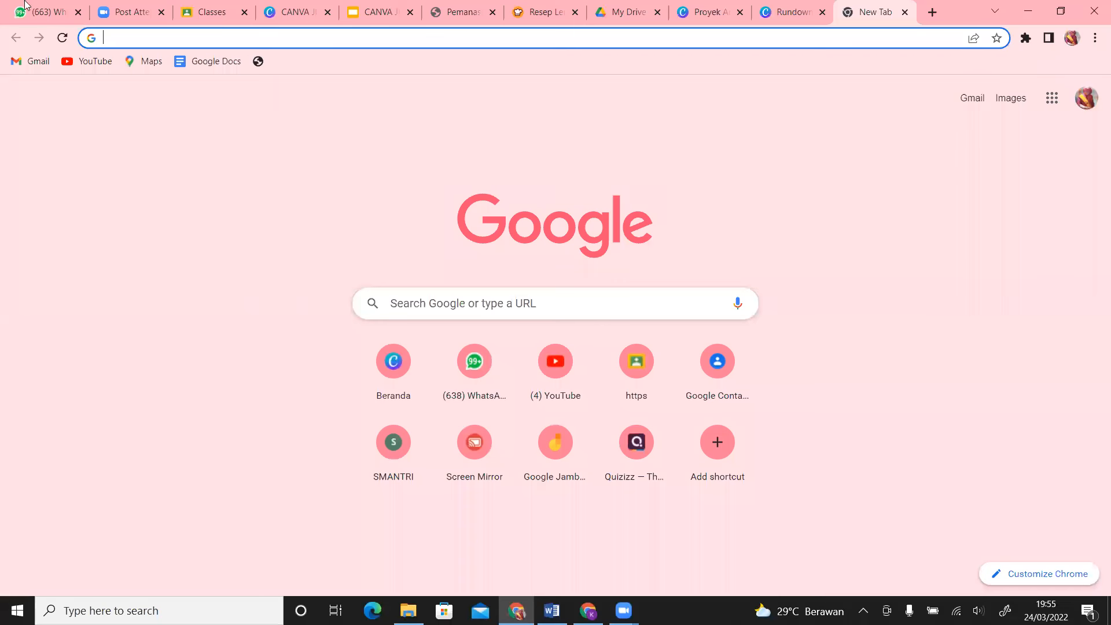
# - Open canva.com/designschool in the new browser tab and look through the available courses and tutorials
pyautogui.write('ca')
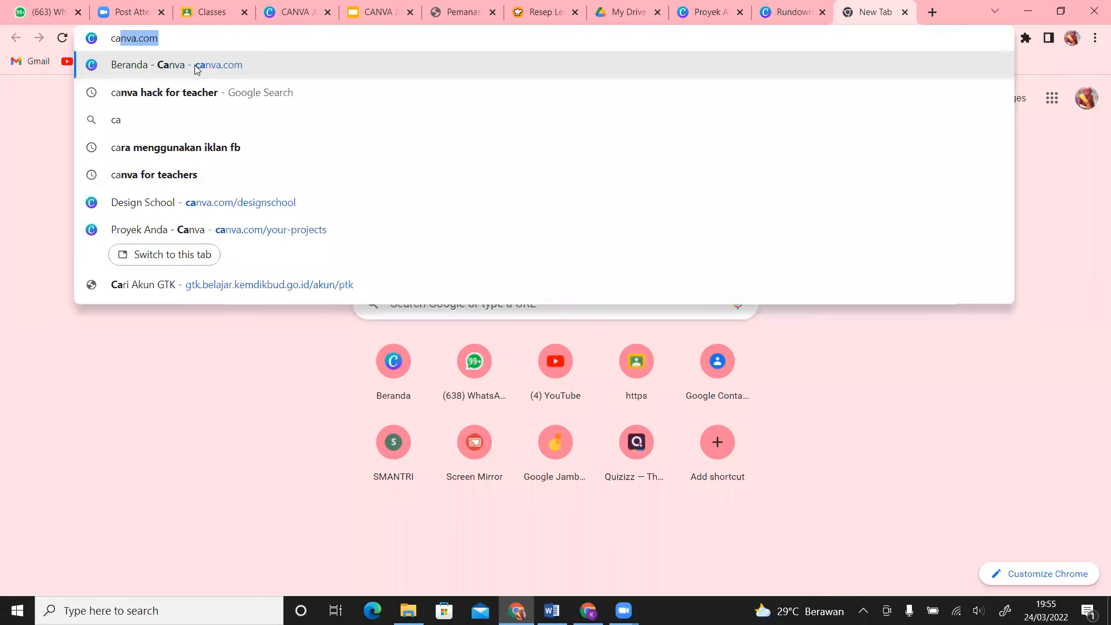
pyautogui.write('nva.com/des')
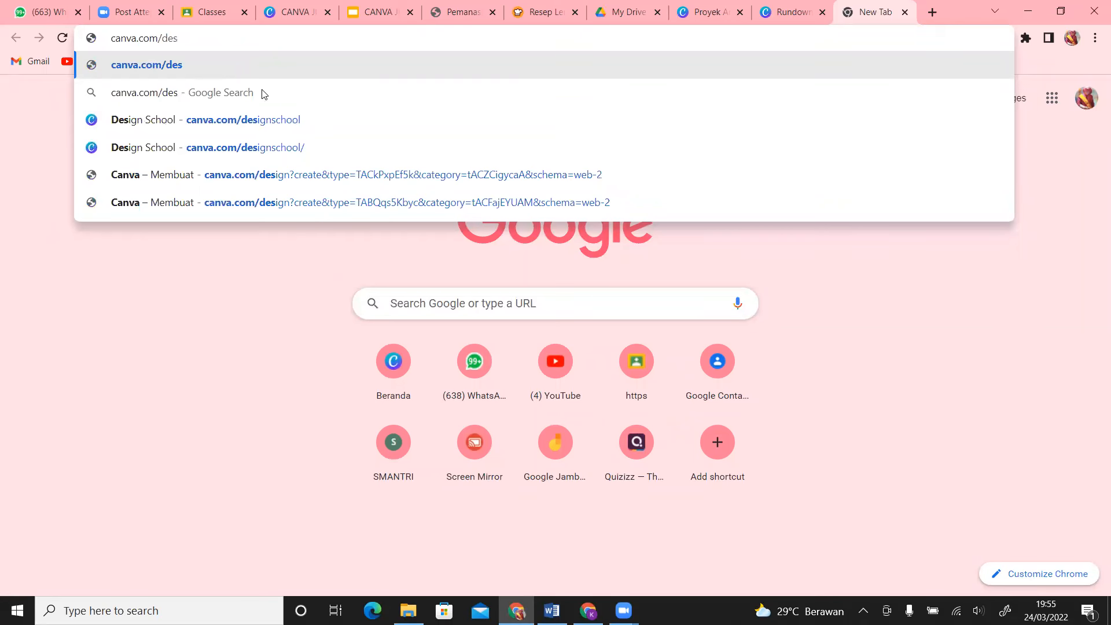
pyautogui.click(272, 123)
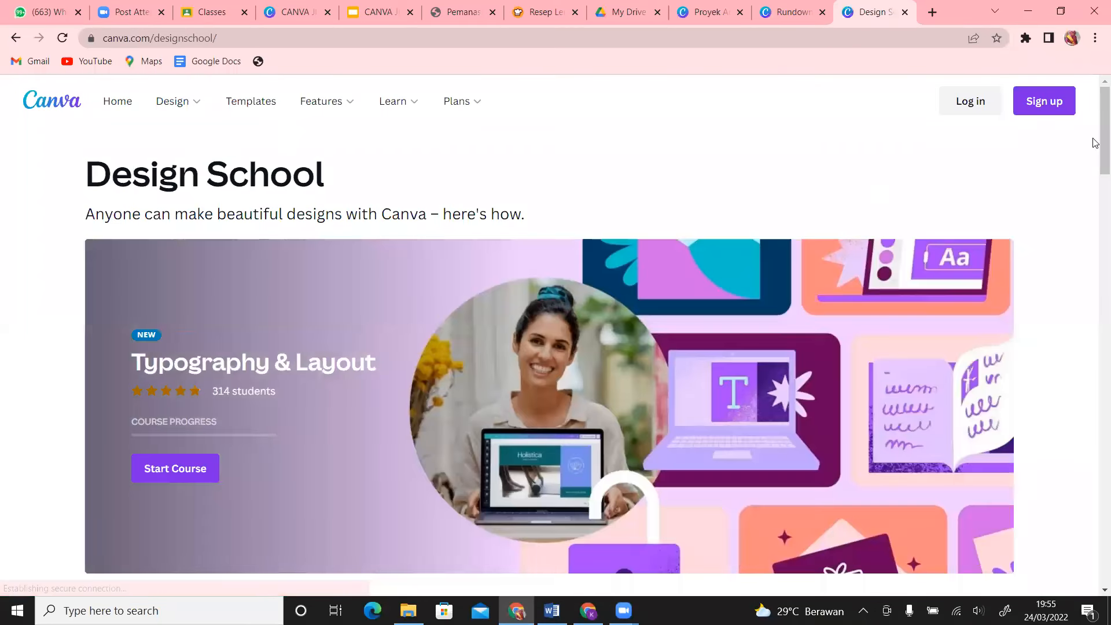
pyautogui.scroll(-5, 1095, 176)
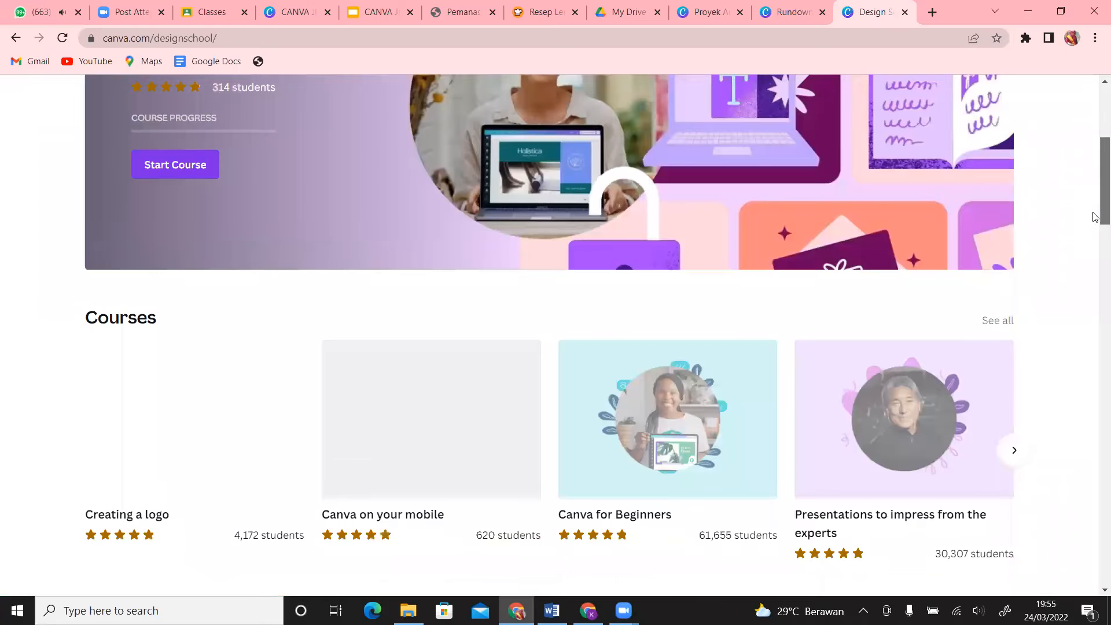
pyautogui.scroll(-3, 1095, 218)
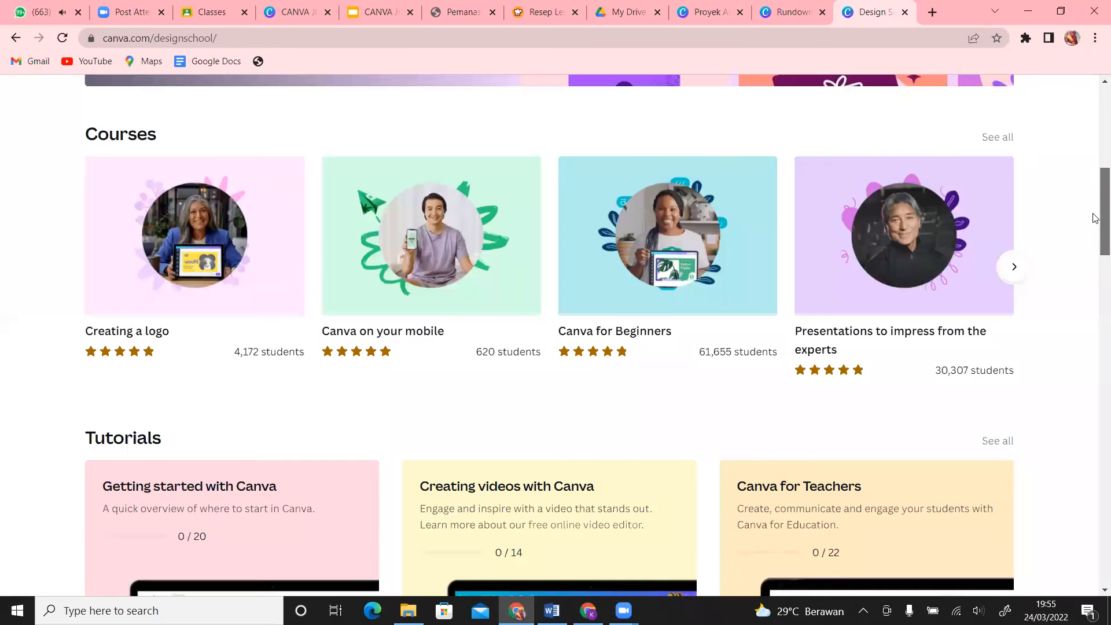
pyautogui.scroll(-1, 1096, 218)
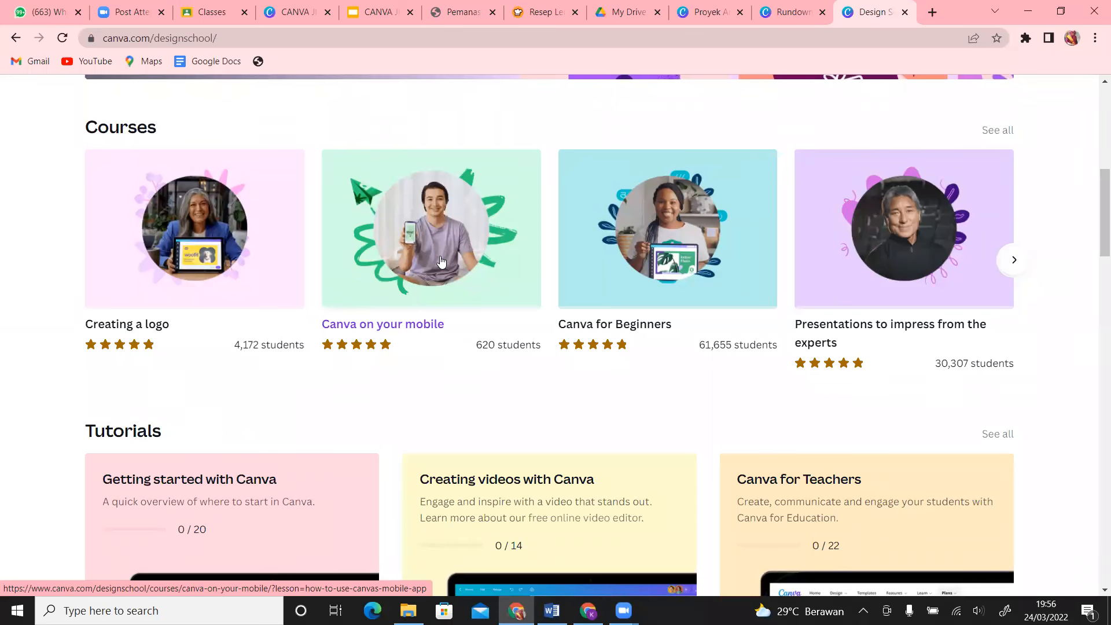
# - Open the "Creating a logo" course, expand lesson 02 "Logo design with Canva templates", and examine the lesson list and key learnings
pyautogui.click(176, 231)
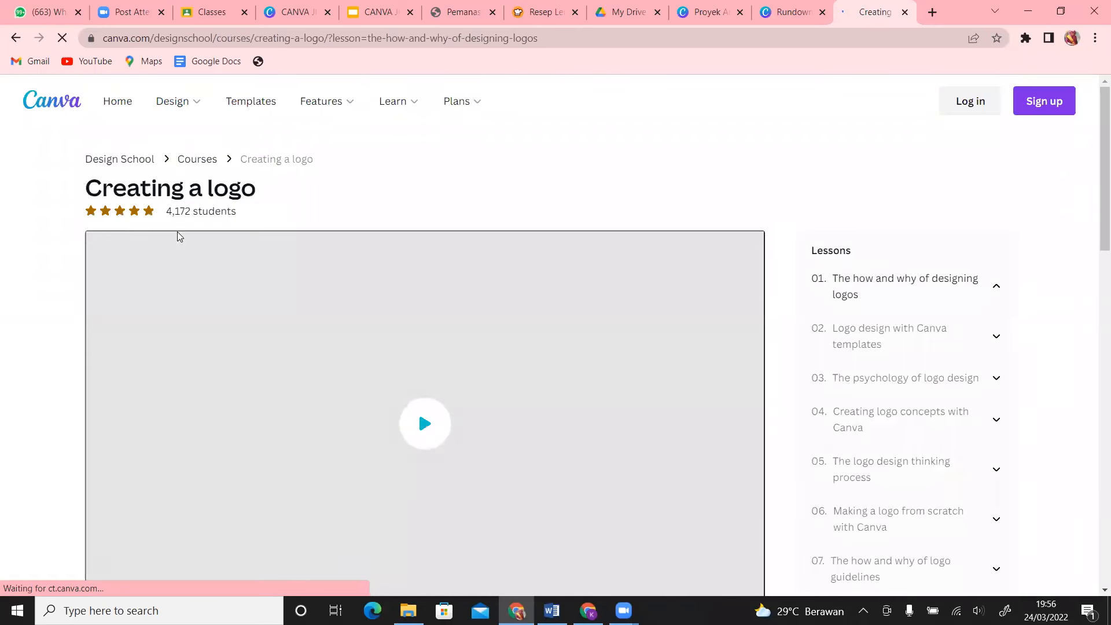
pyautogui.scroll(-1, 1094, 152)
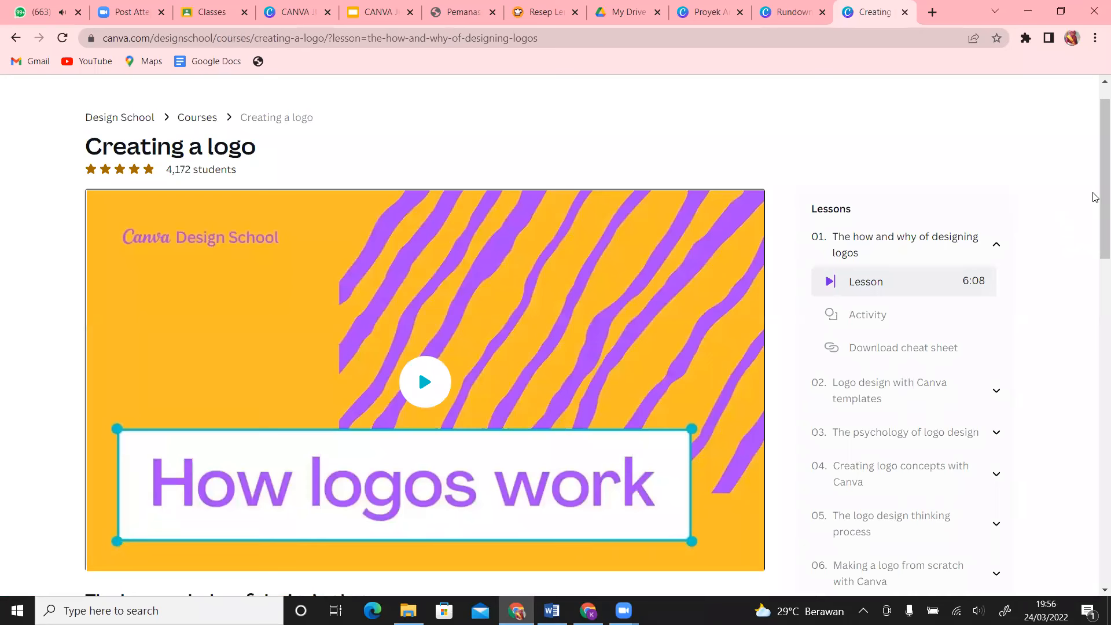
pyautogui.scroll(-2, 1094, 217)
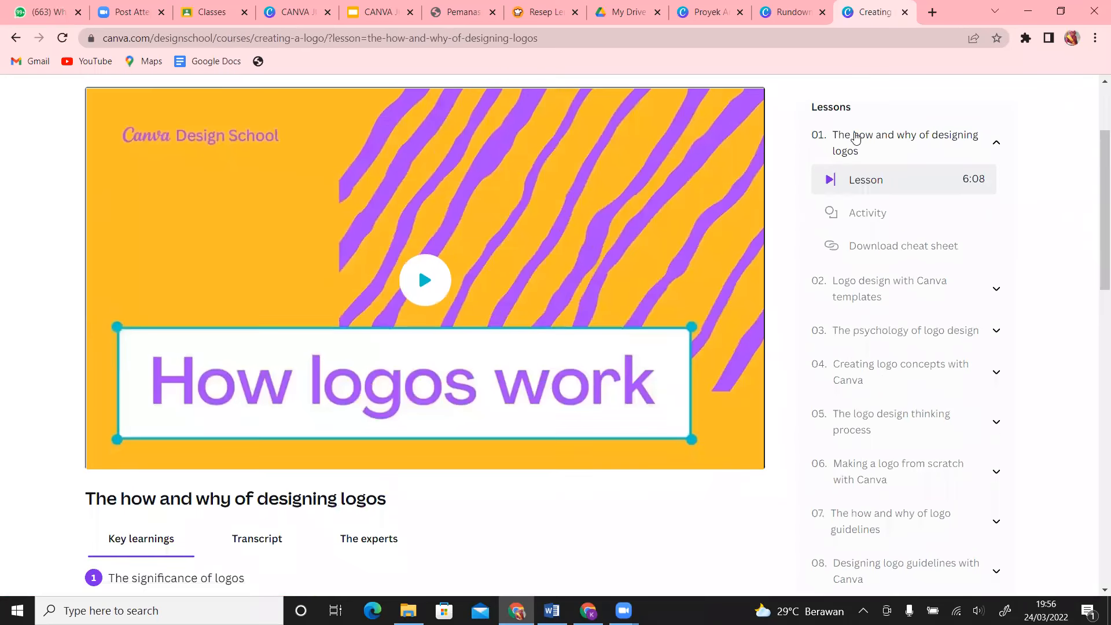
pyautogui.click(1001, 293)
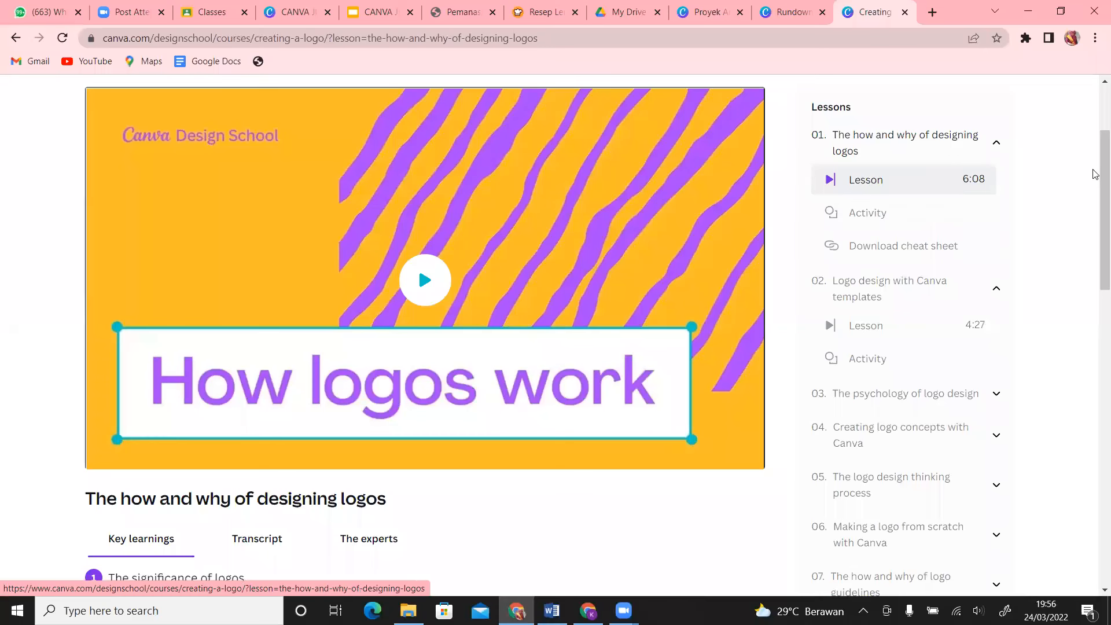
pyautogui.scroll(-4, 1095, 249)
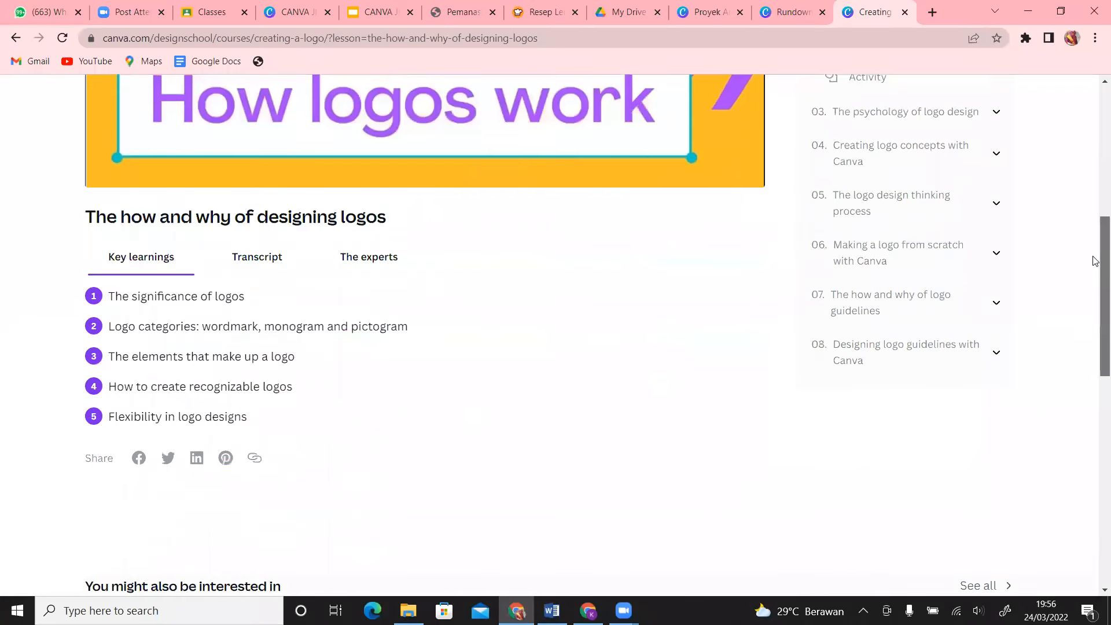
pyautogui.scroll(1, 1095, 238)
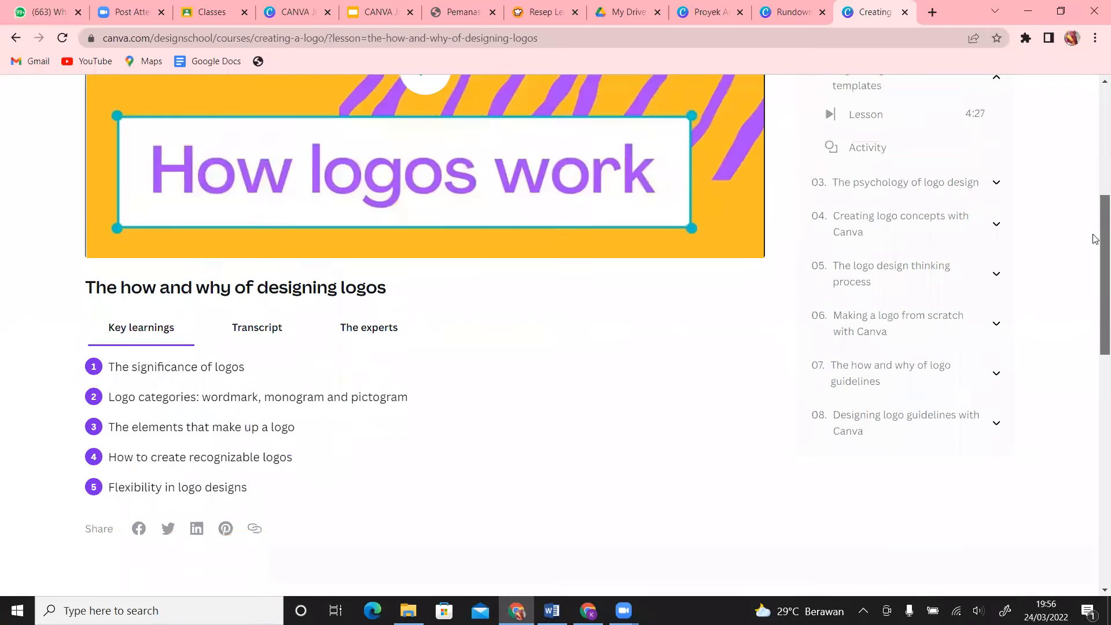
pyautogui.scroll(4, 1095, 238)
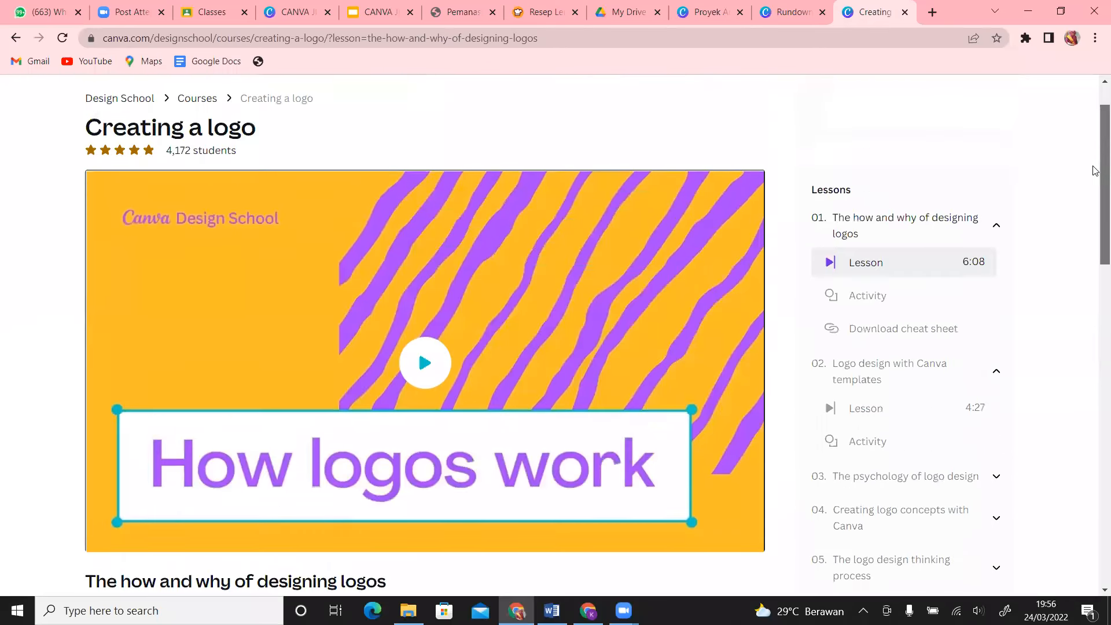
pyautogui.scroll(-5, 1096, 249)
pyautogui.scroll(2, 1096, 249)
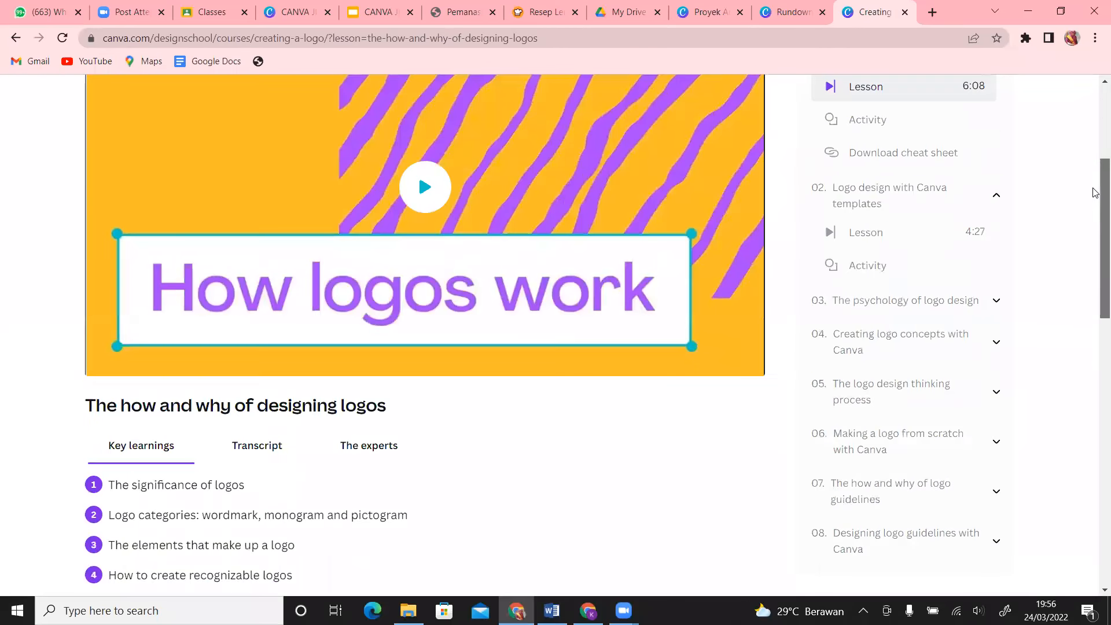
# - Look through the rest of the "Creating a logo" course page, down to the other recommended courses
pyautogui.scroll(-2, 1095, 243)
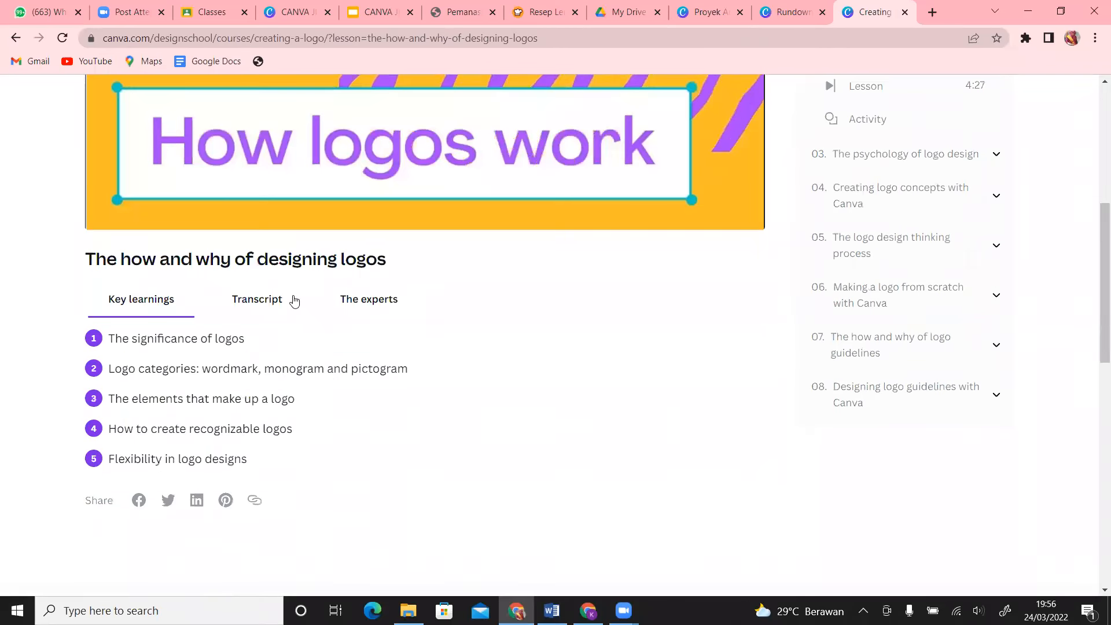
pyautogui.moveTo(1096, 342); pyautogui.dragTo(1093, 429)
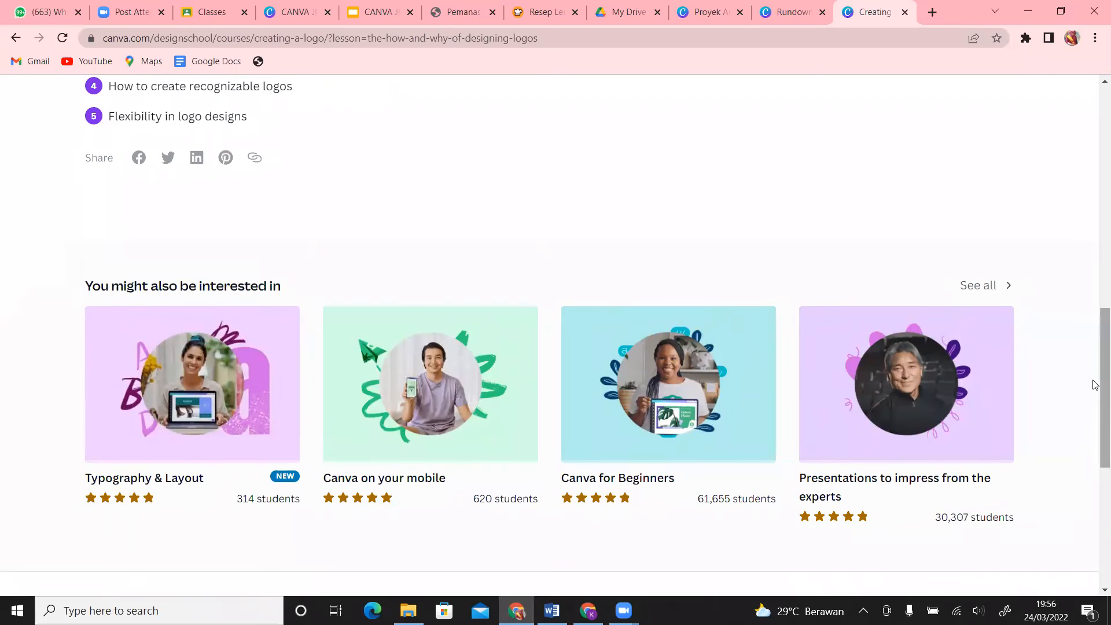
pyautogui.scroll(2, 1095, 232)
pyautogui.scroll(8, 1096, 222)
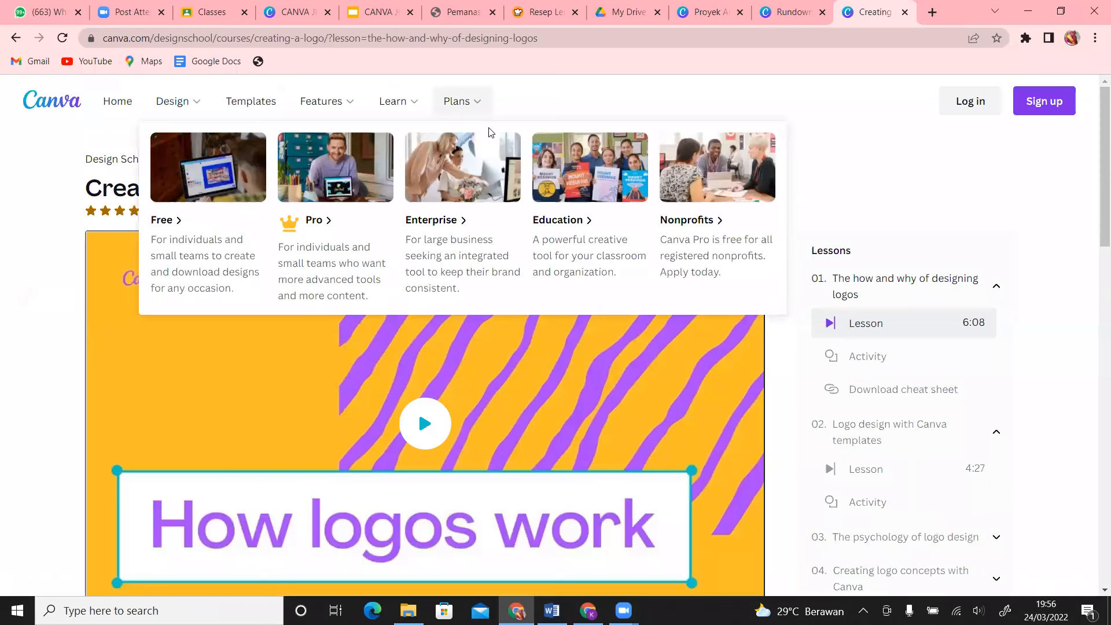
pyautogui.click(785, 14)
pyautogui.click(868, 12)
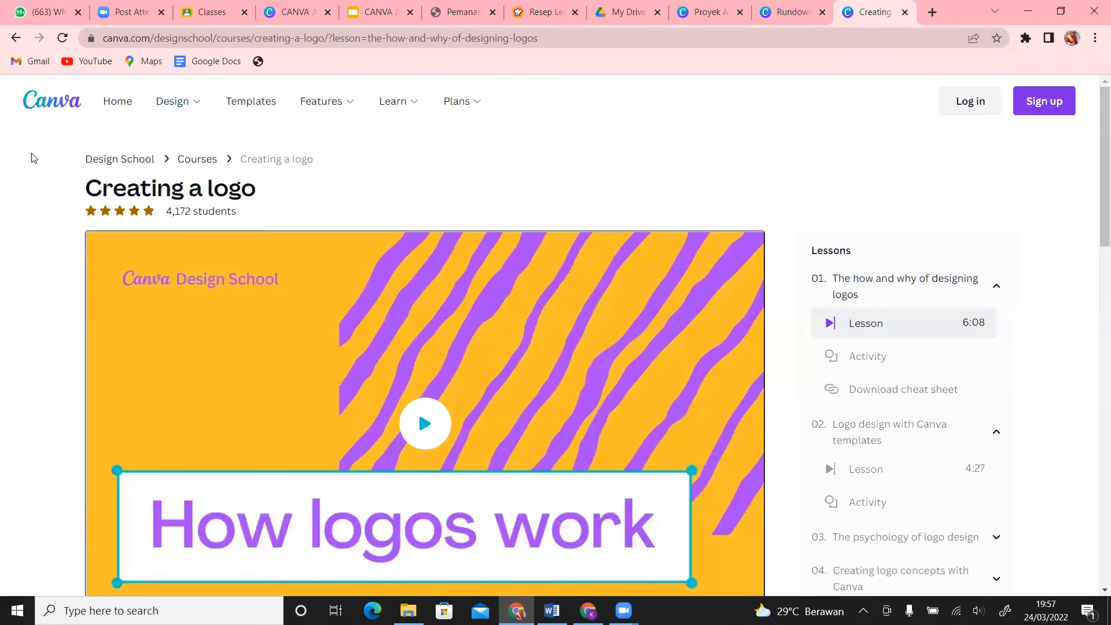
# - Return to the Design School main page and look through its courses, tutorials and events
pyautogui.click(132, 160)
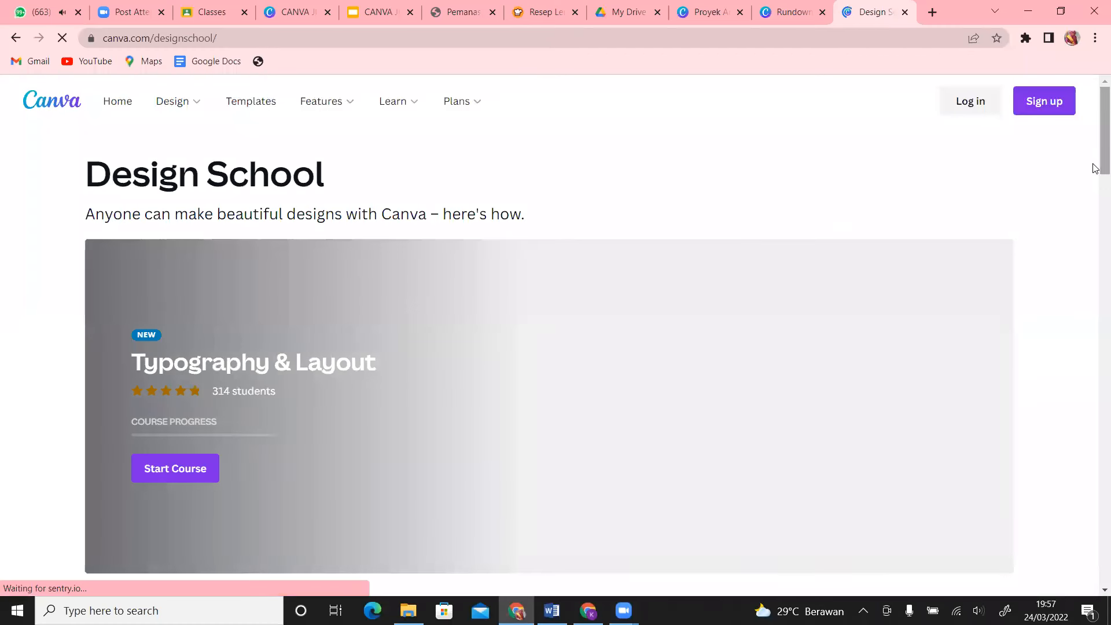
pyautogui.scroll(-9, 1094, 208)
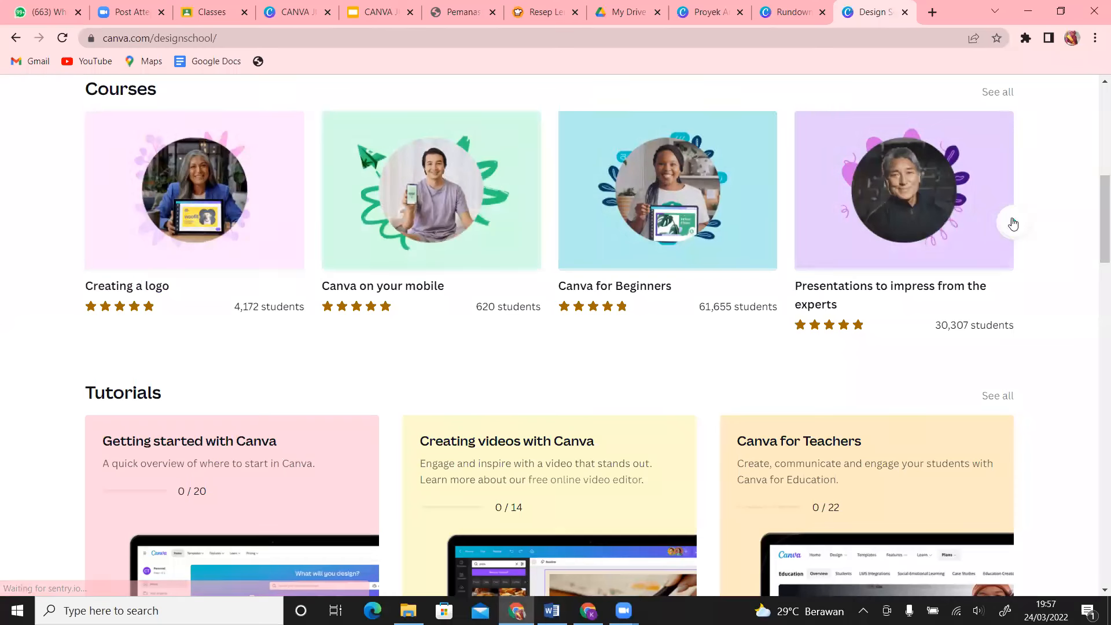
pyautogui.scroll(-1, 1096, 211)
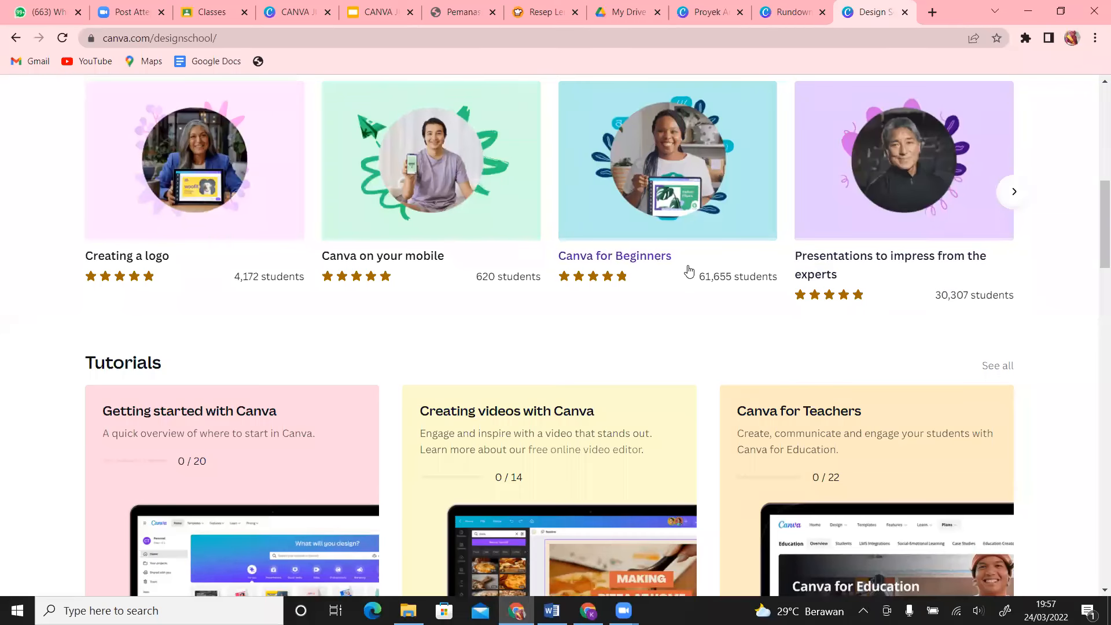
pyautogui.moveTo(1096, 216); pyautogui.dragTo(1095, 248)
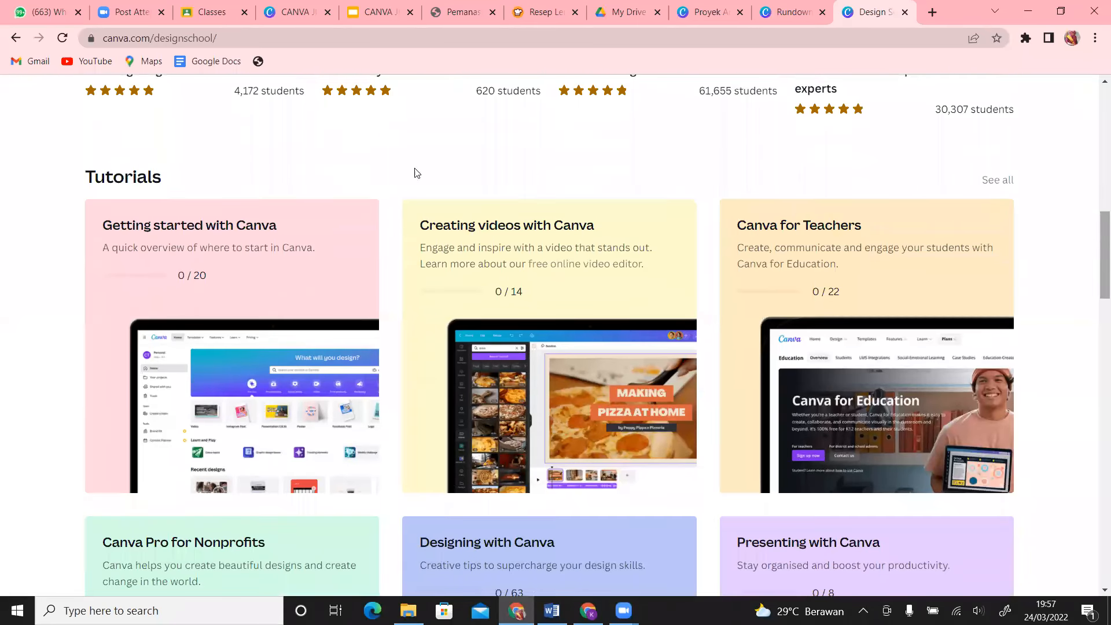
pyautogui.moveTo(1095, 289); pyautogui.dragTo(1096, 501)
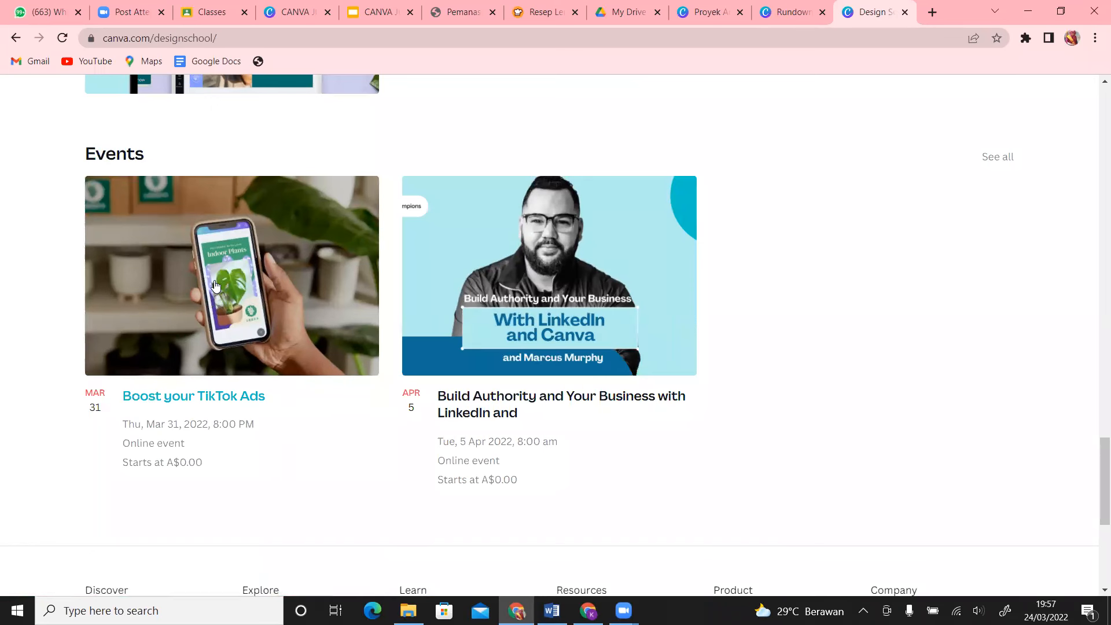
# - Open the "Boost your TikTok Ads" event and examine its date, location, price and related events
pyautogui.click(193, 284)
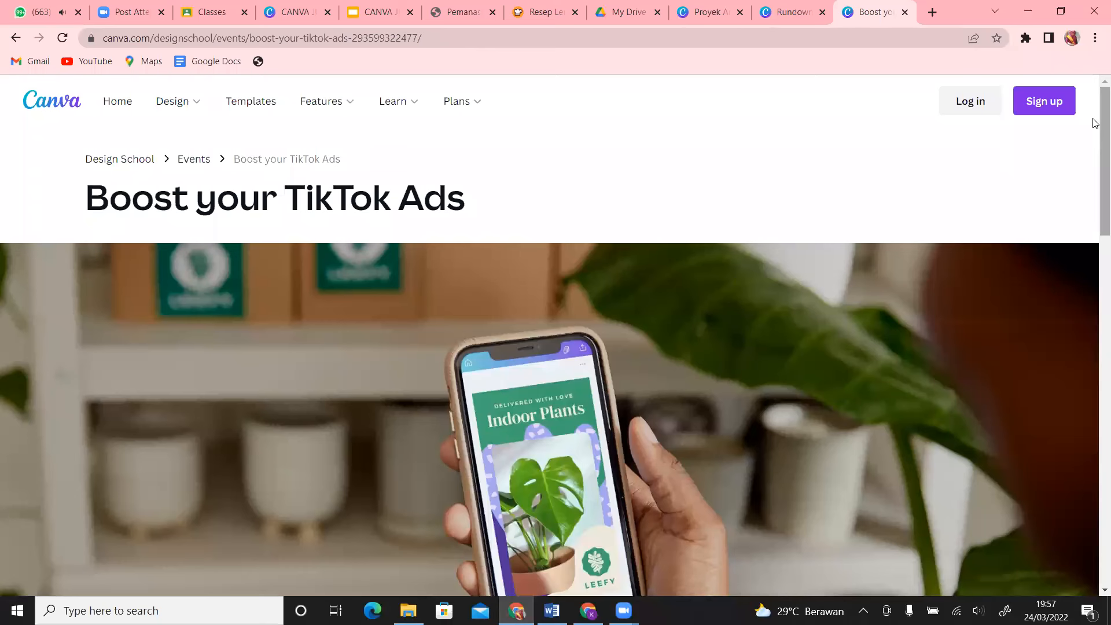
pyautogui.moveTo(1095, 123); pyautogui.dragTo(1095, 270)
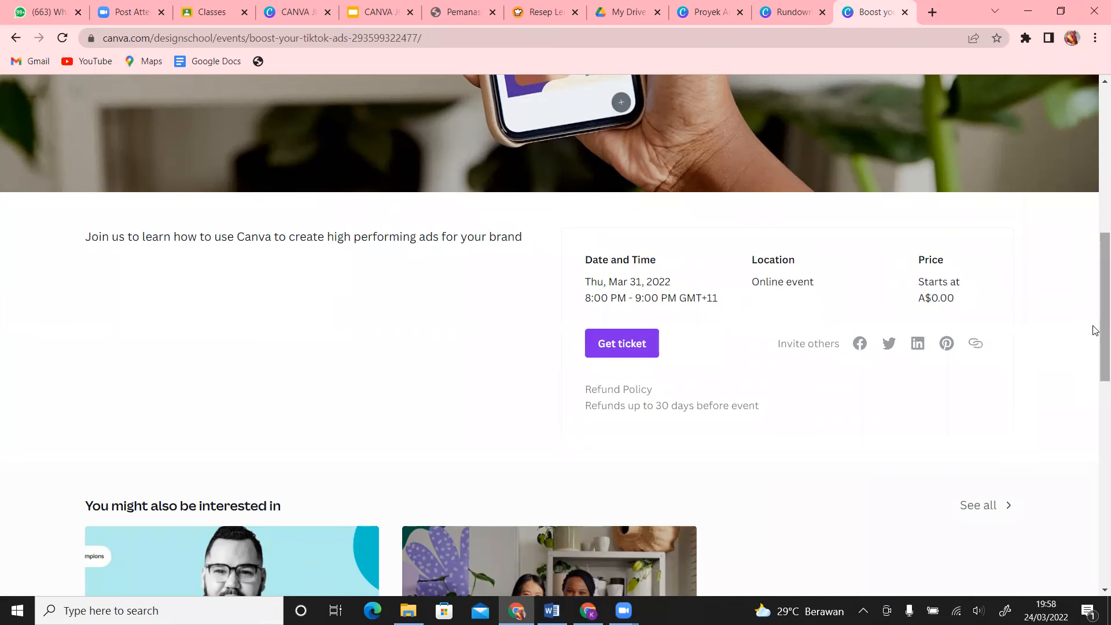
pyautogui.moveTo(1094, 328); pyautogui.dragTo(1095, 415)
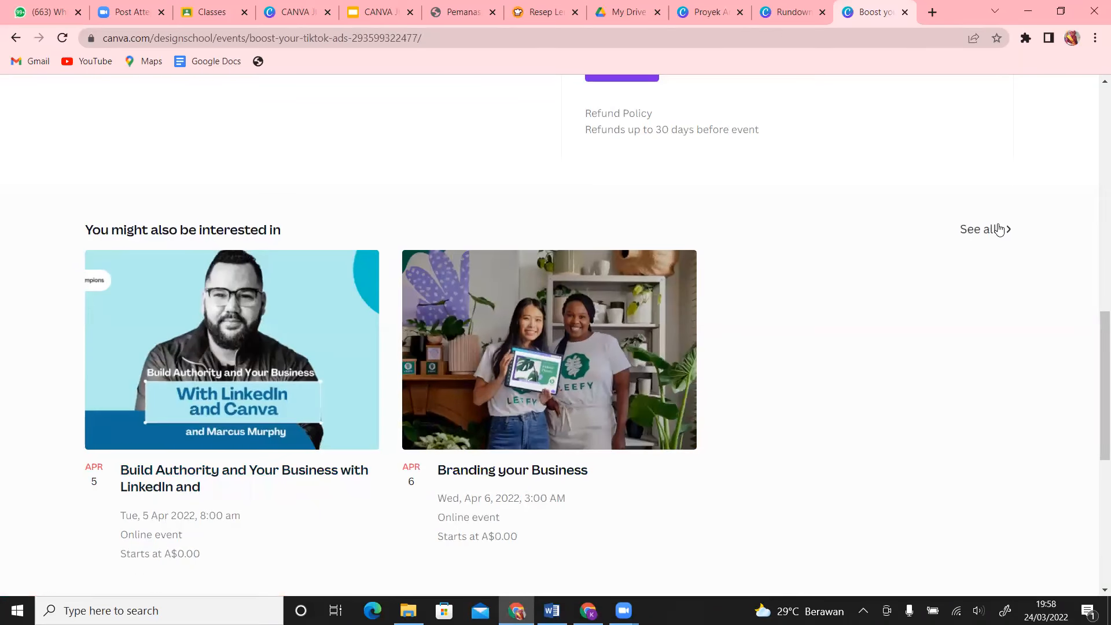
# - Open the full list of Design School events and look through the upcoming online sessions
pyautogui.click(983, 229)
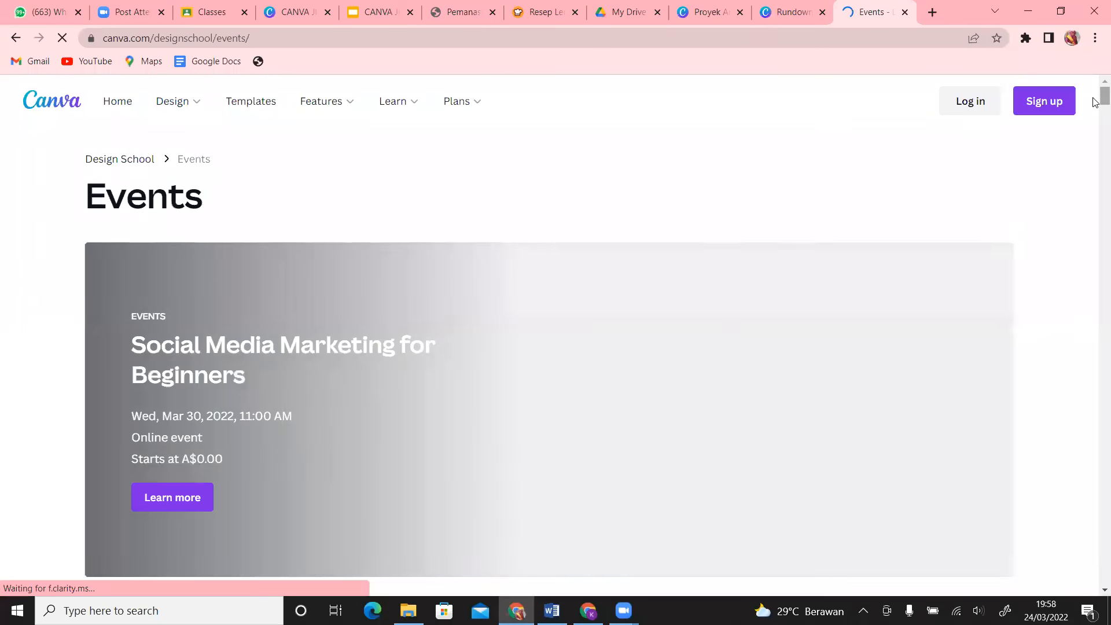
pyautogui.scroll(-9, 1096, 113)
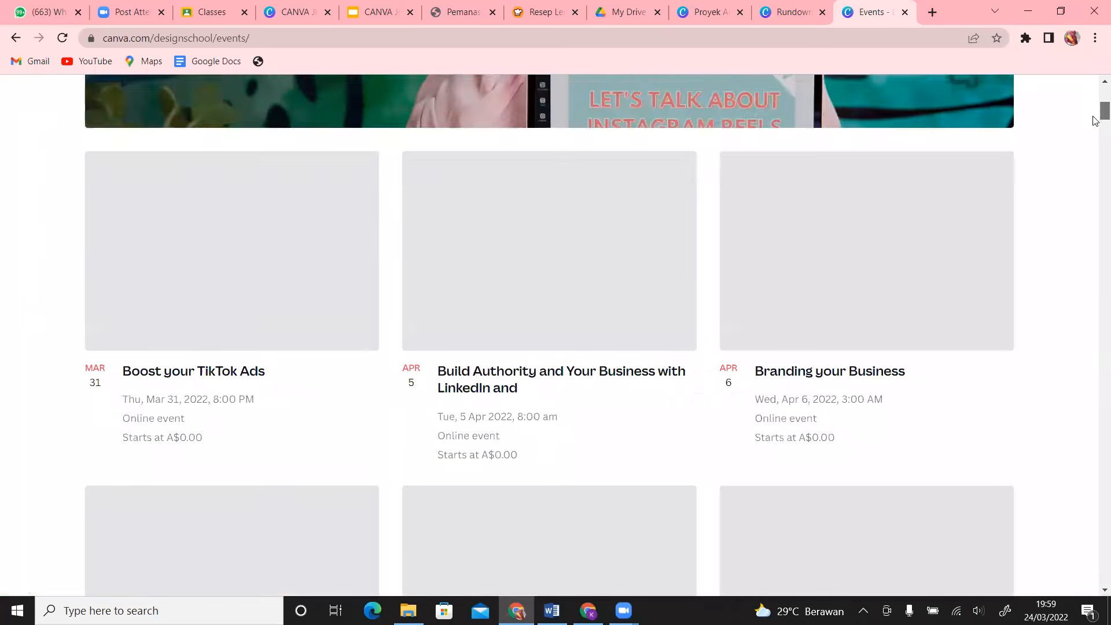
pyautogui.scroll(-5, 1095, 123)
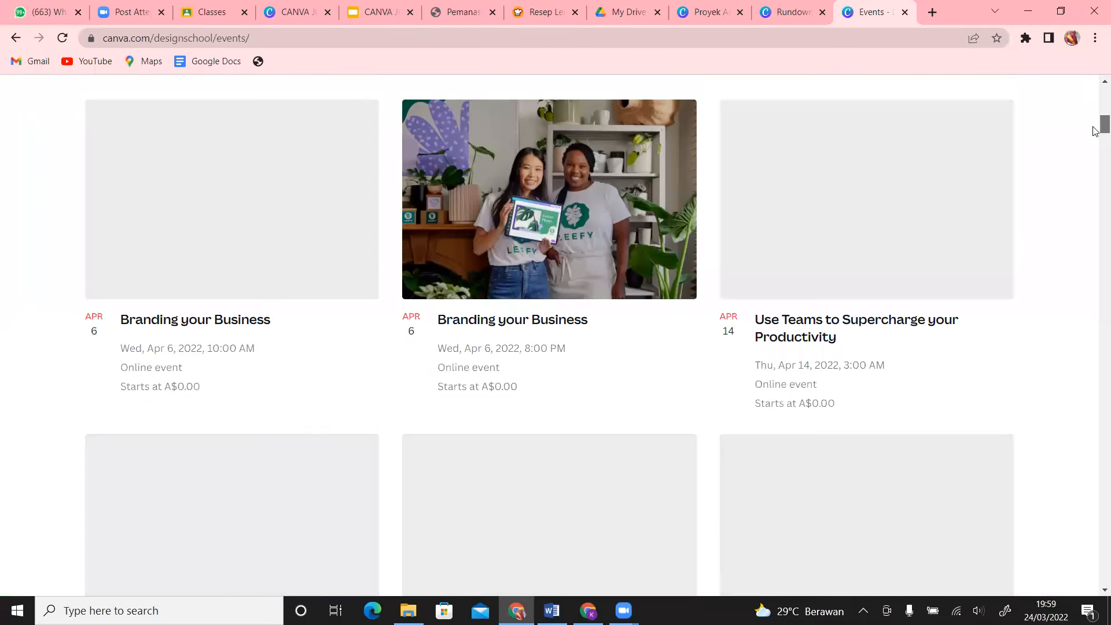
pyautogui.scroll(-7, 1095, 139)
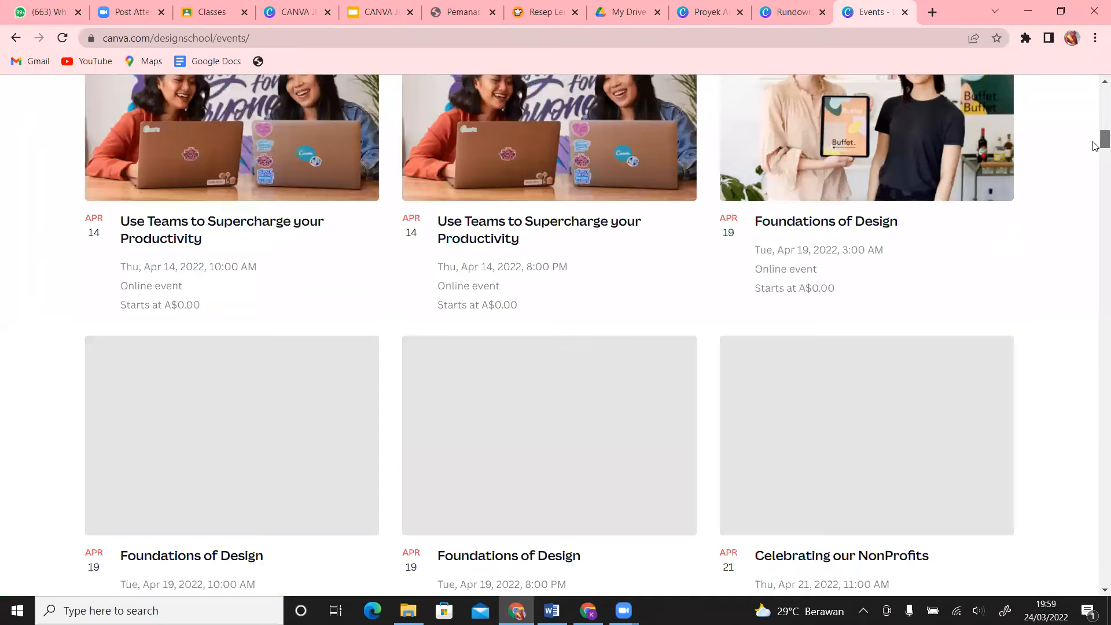
pyautogui.scroll(-6, 1096, 154)
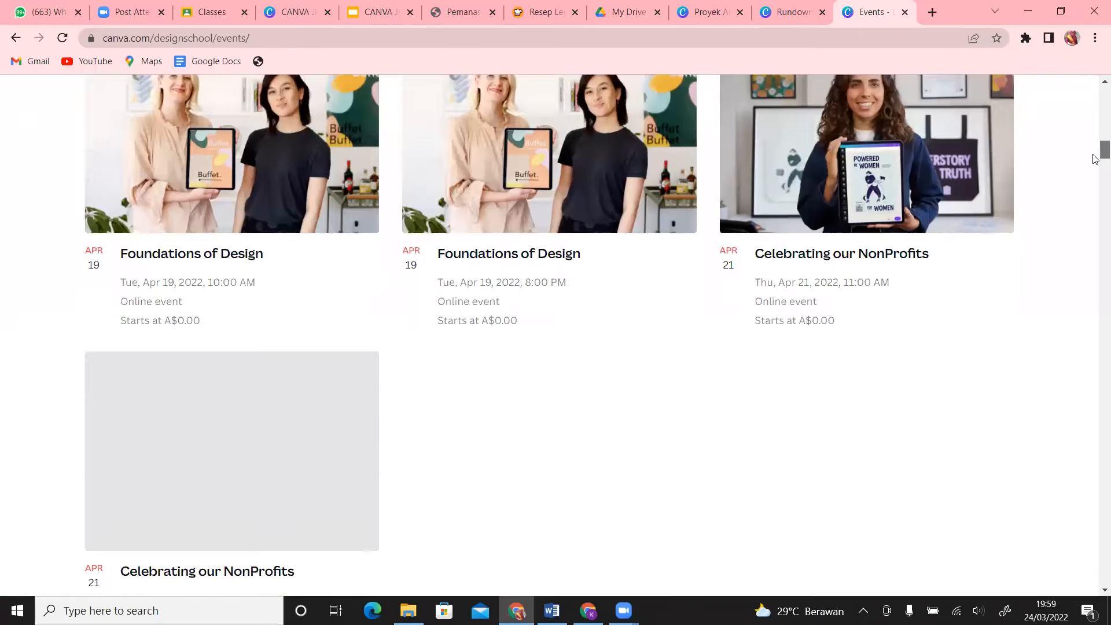
pyautogui.moveTo(1095, 159); pyautogui.dragTo(1096, 139)
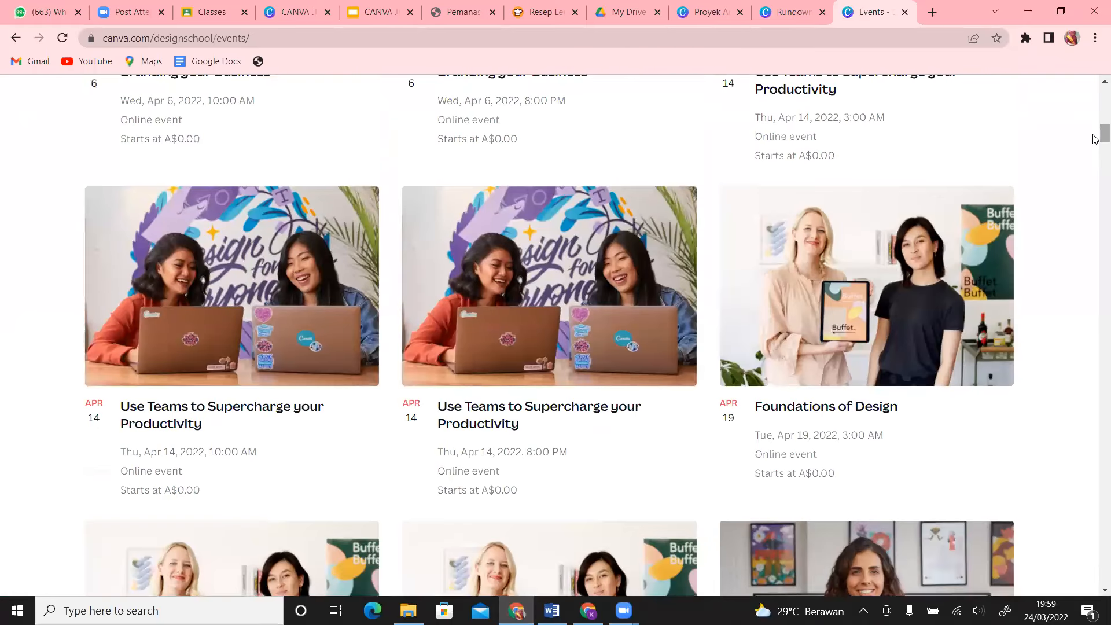
pyautogui.moveTo(1095, 138); pyautogui.dragTo(1096, 99)
pyautogui.scroll(6, 1094, 100)
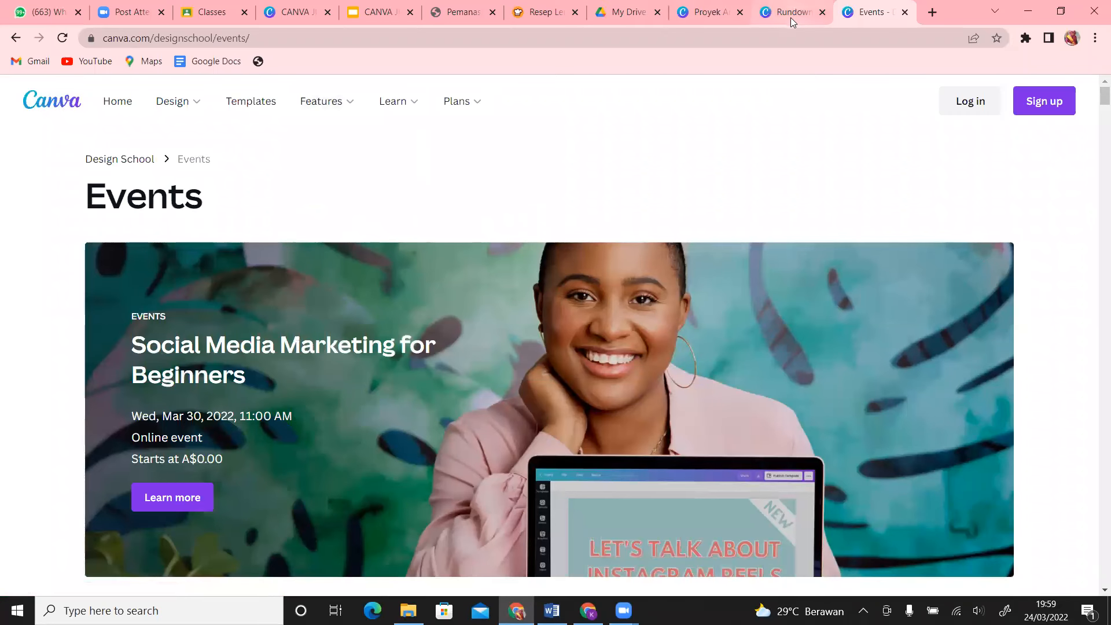
# - Switch back to the "CANVA JUARA" design, search the elements for "blob" and browse the shapes
pyautogui.click(294, 11)
pyautogui.moveTo(1096, 496); pyautogui.dragTo(1096, 463)
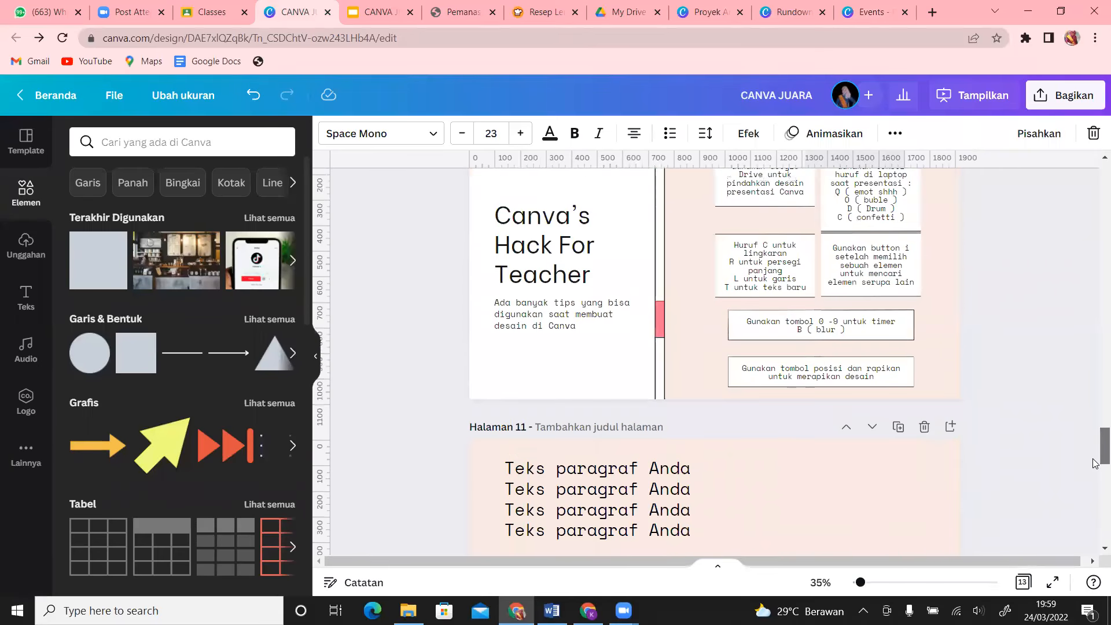
pyautogui.click(949, 370)
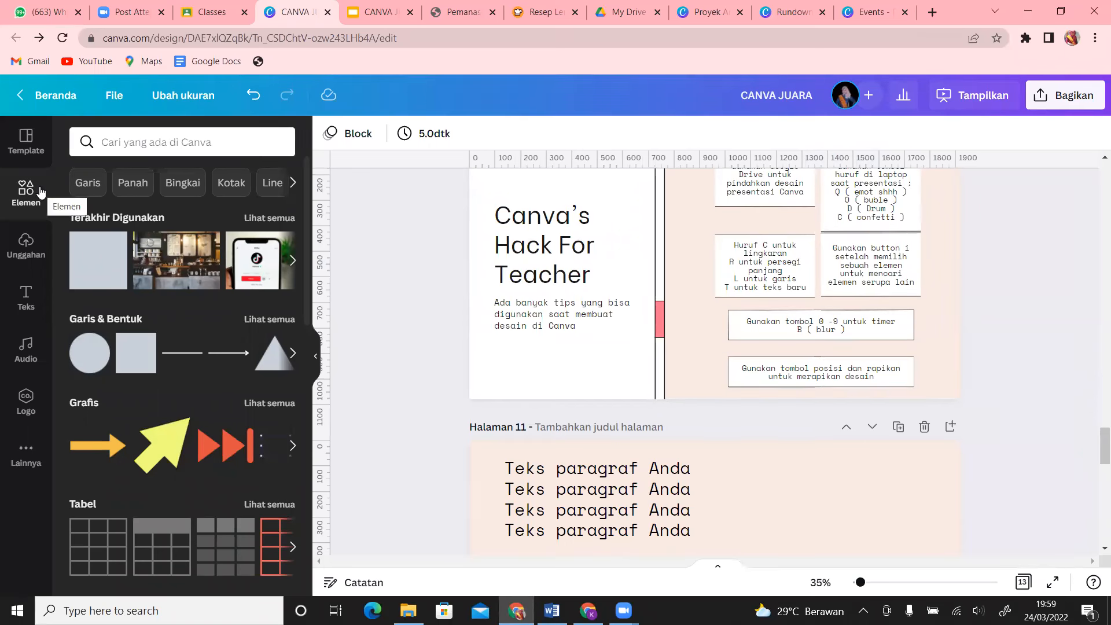
pyautogui.click(240, 142)
pyautogui.write('blob')
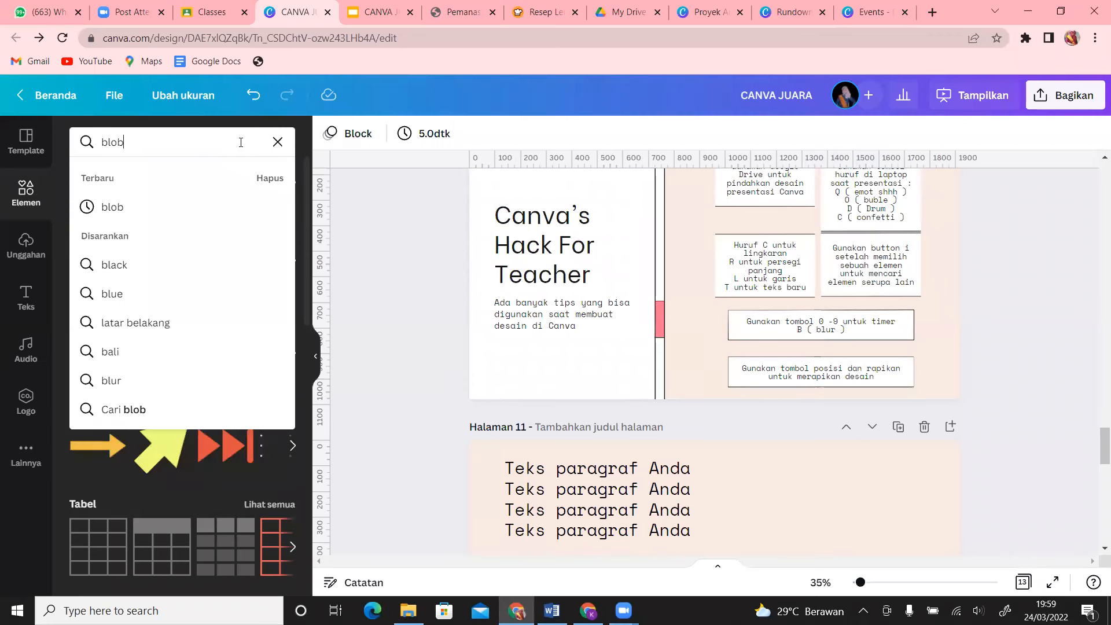
pyautogui.press('Return')
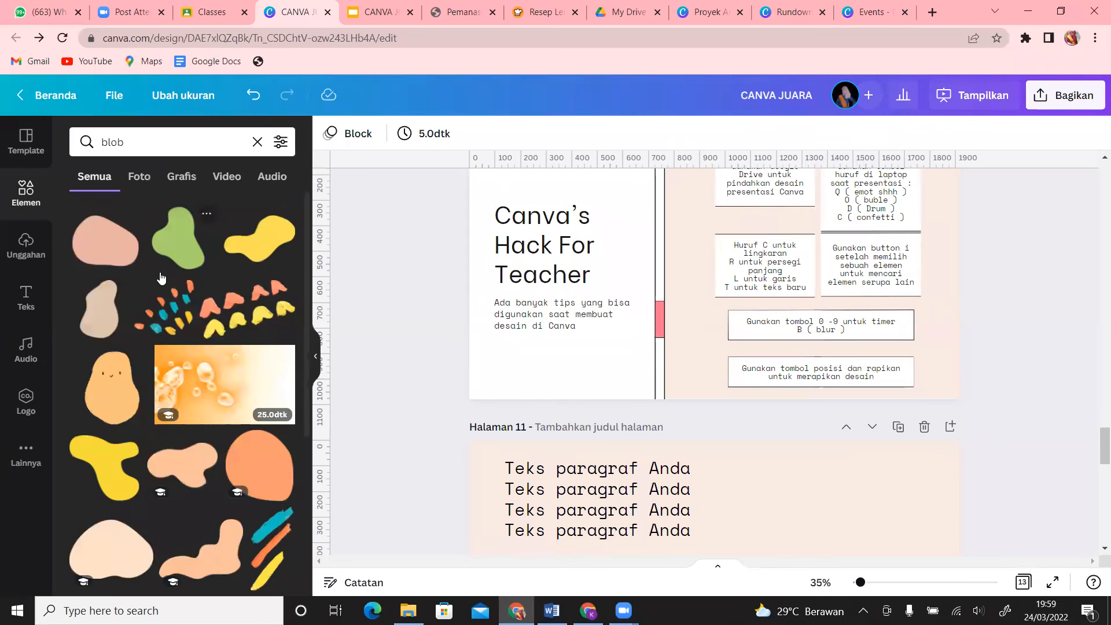
pyautogui.scroll(-5, 306, 208)
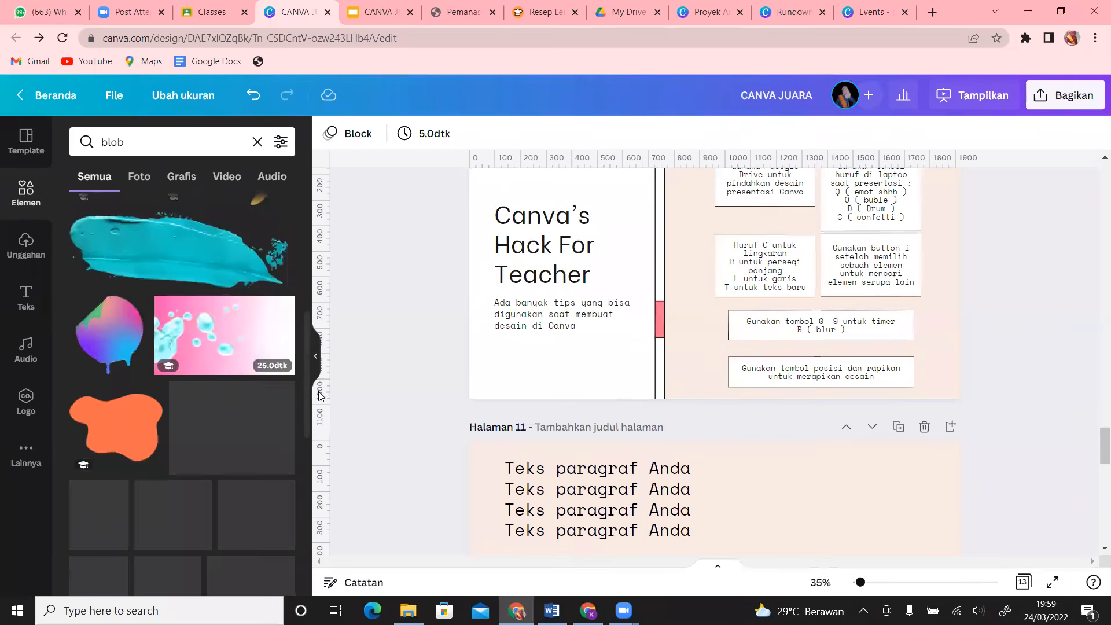
pyautogui.scroll(5, 306, 207)
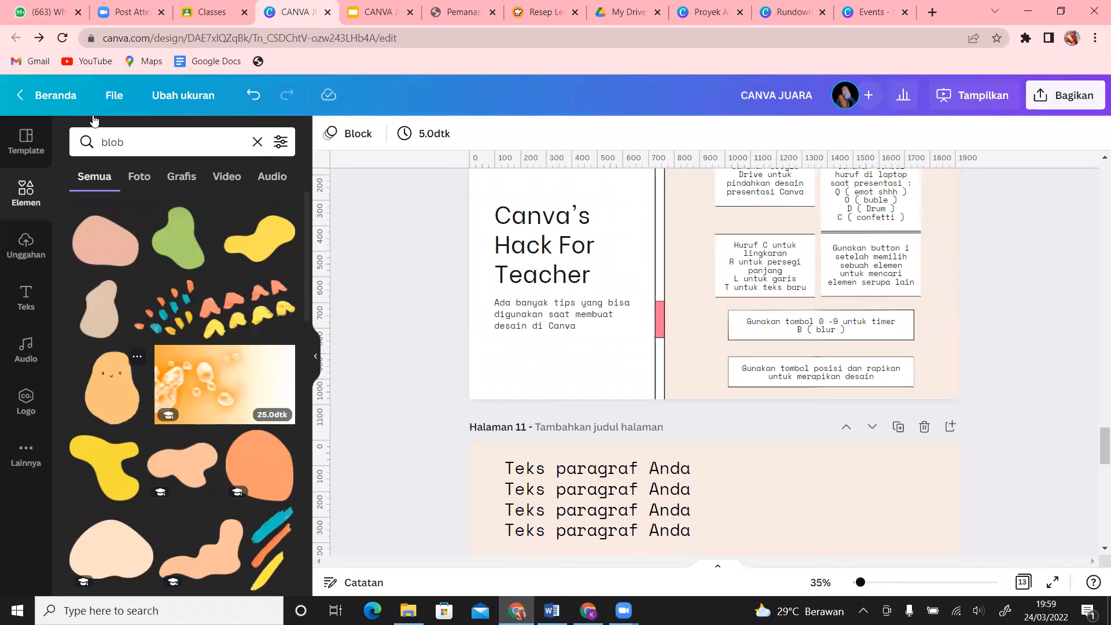
# - Search the elements for "bunga" instead and browse the flower graphics
pyautogui.click(70, 143)
pyautogui.hotkey('ctrl', 'a')
pyautogui.write('bunga')
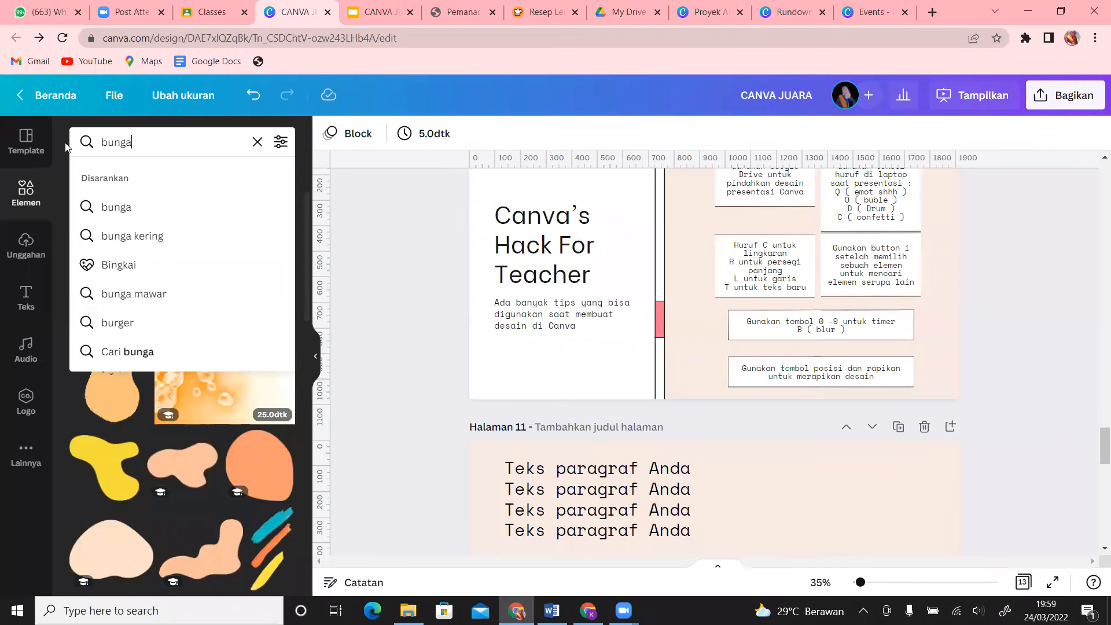
pyautogui.press('Return')
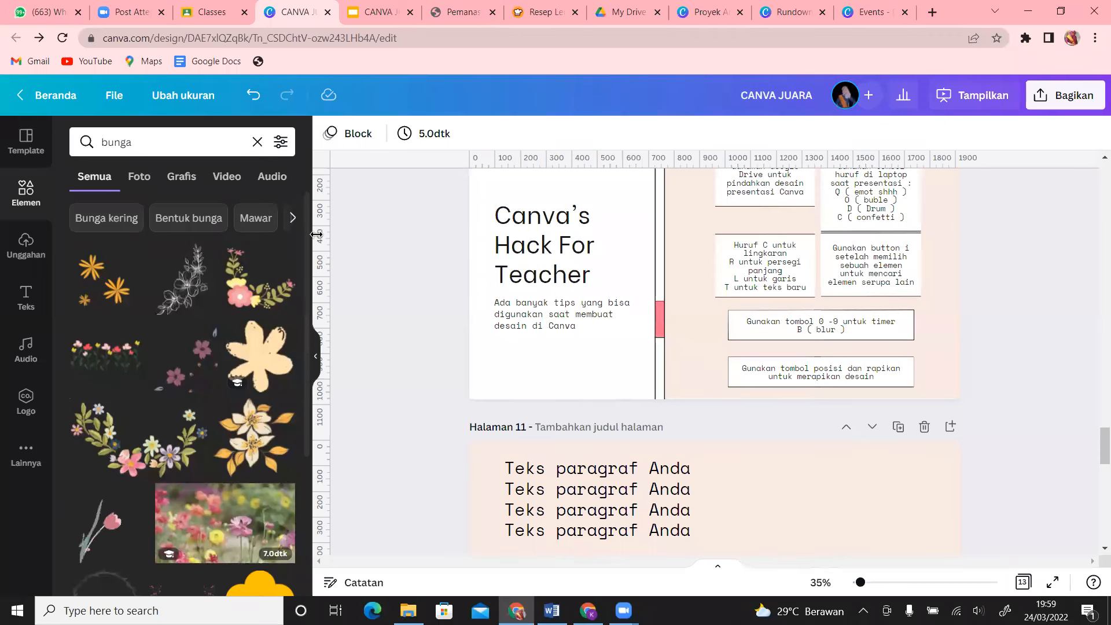
pyautogui.scroll(-3, 303, 301)
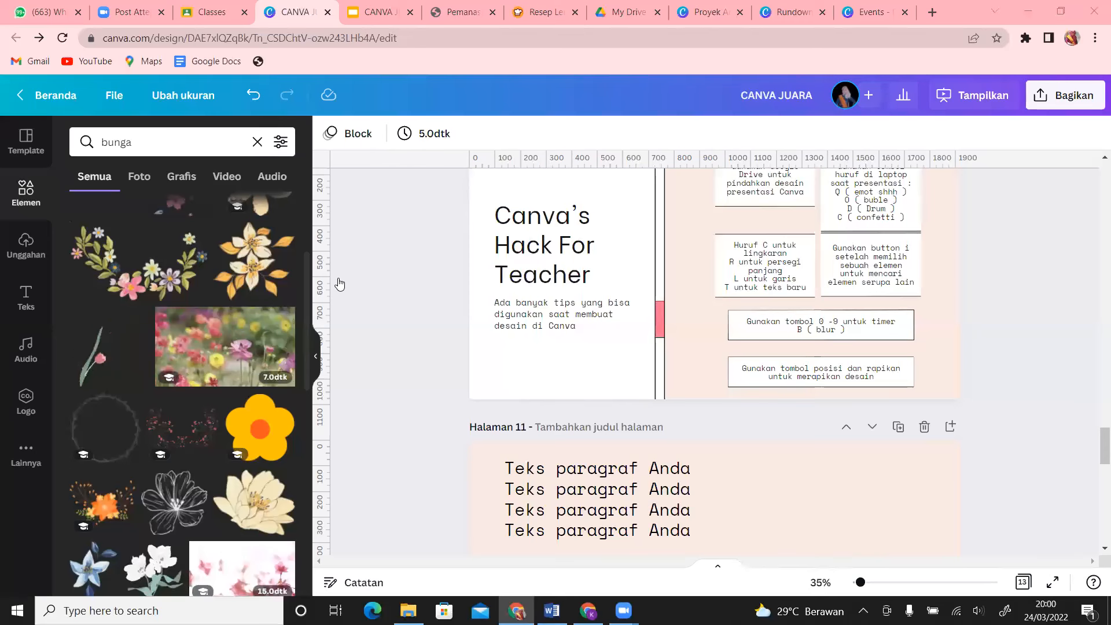
# - Filter the "bunga" elements by the yellow colour and browse the matching flowers
pyautogui.moveTo(276, 123)
pyautogui.mouseDown()
pyautogui.moveTo(274, 161)
pyautogui.moveTo(296, 162)
pyautogui.moveTo(296, 123)
pyautogui.mouseUp()
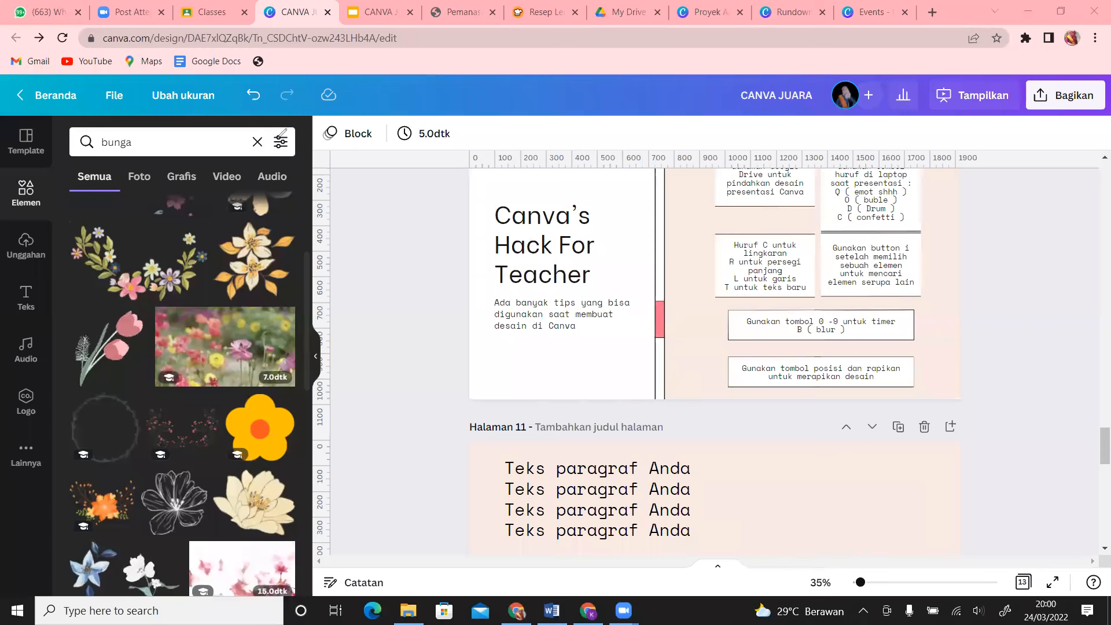
pyautogui.click(281, 143)
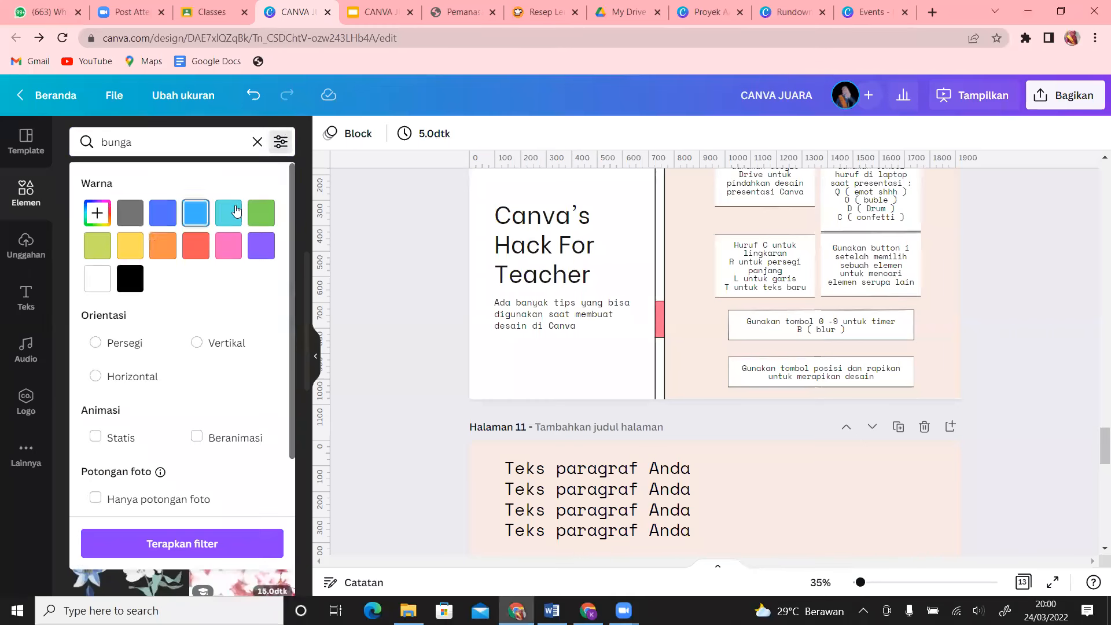
pyautogui.click(163, 246)
pyautogui.click(137, 255)
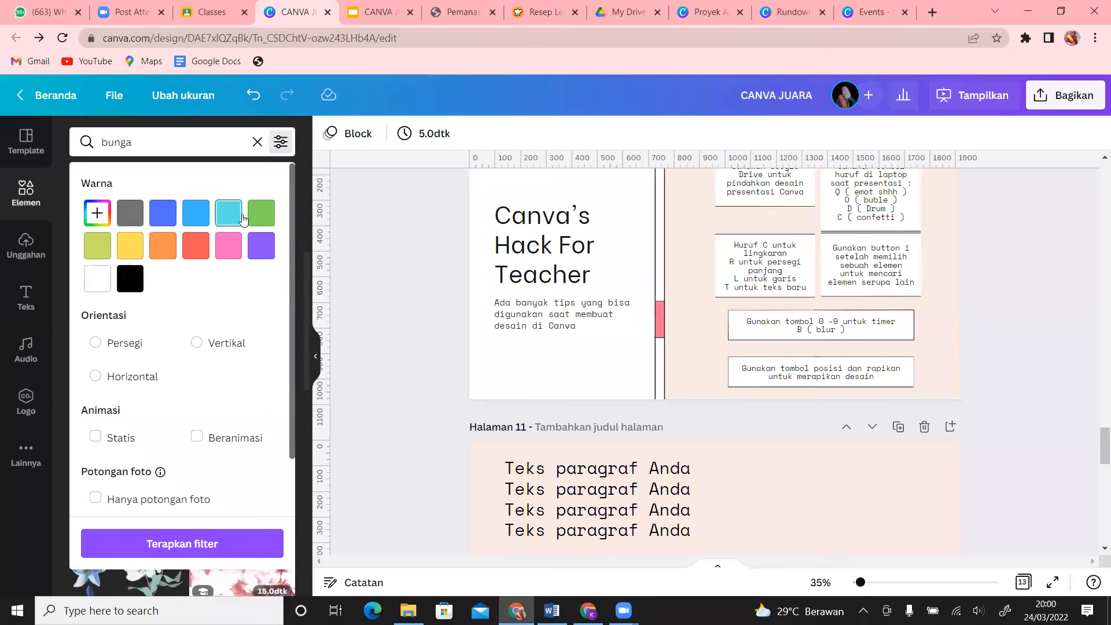
pyautogui.click(132, 250)
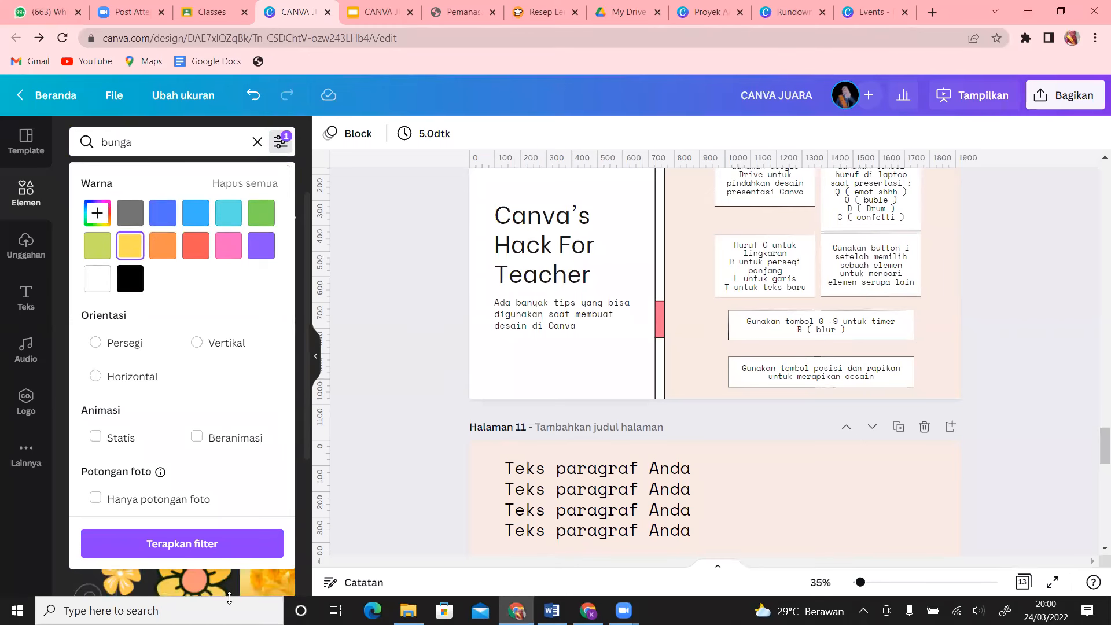
pyautogui.click(220, 553)
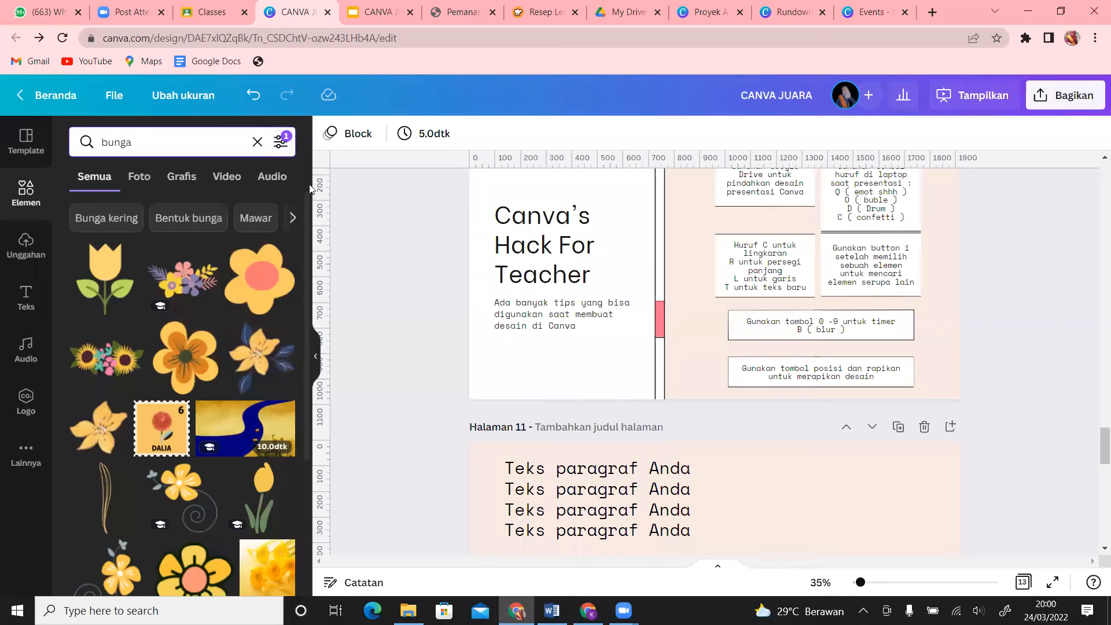
pyautogui.scroll(-6, 310, 205)
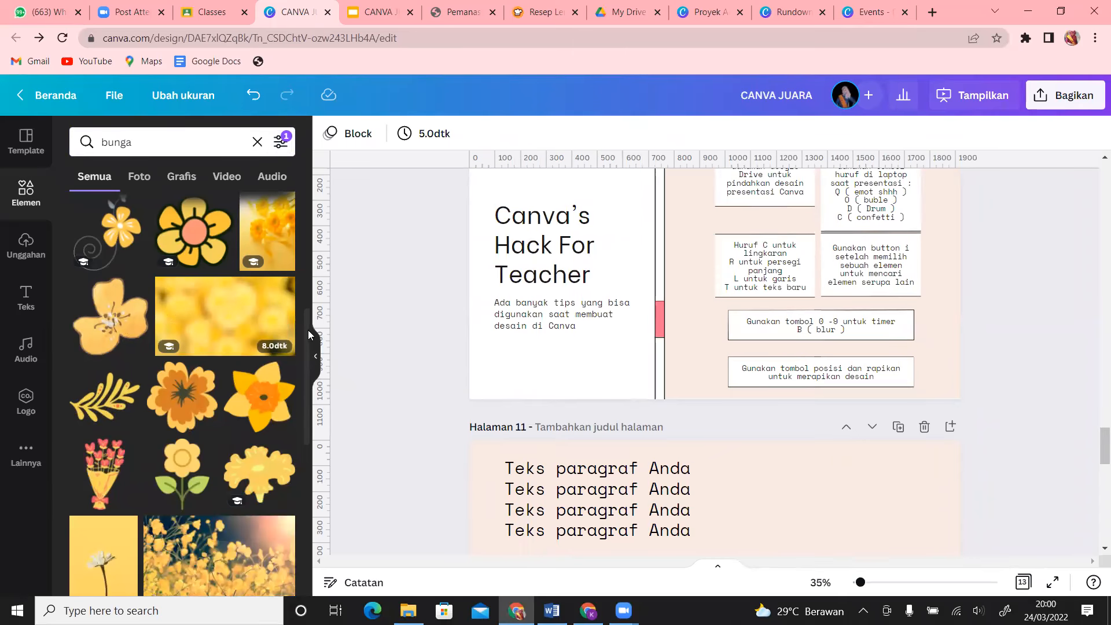
pyautogui.scroll(-10, 303, 326)
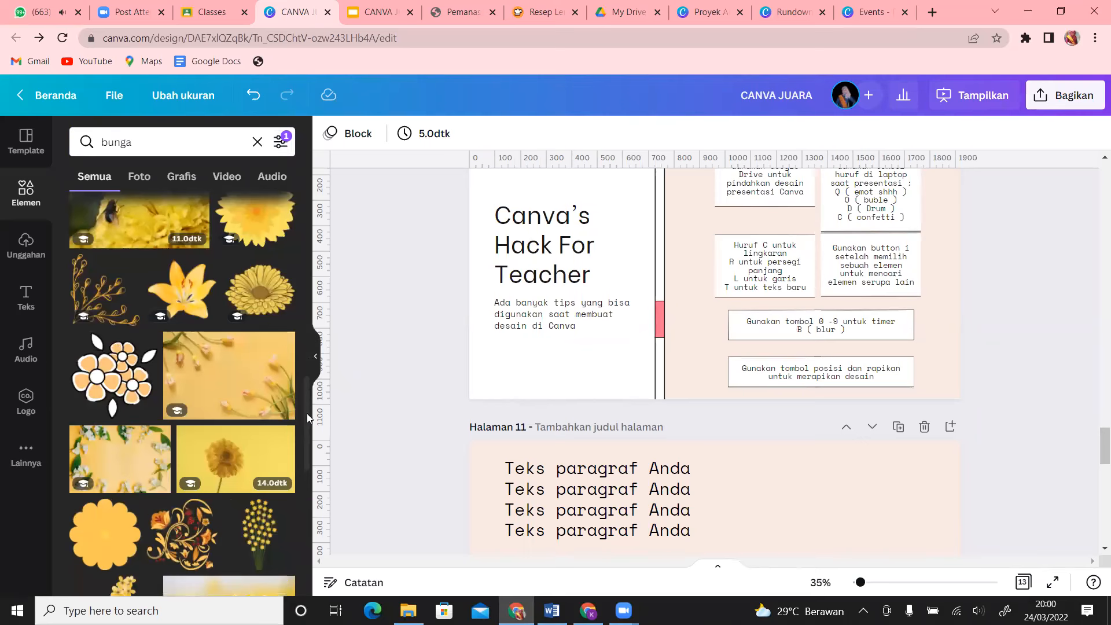
# - Look through more of the yellow "bunga" elements, return to the first results, and go to page 11 of the design
pyautogui.scroll(-10, 306, 407)
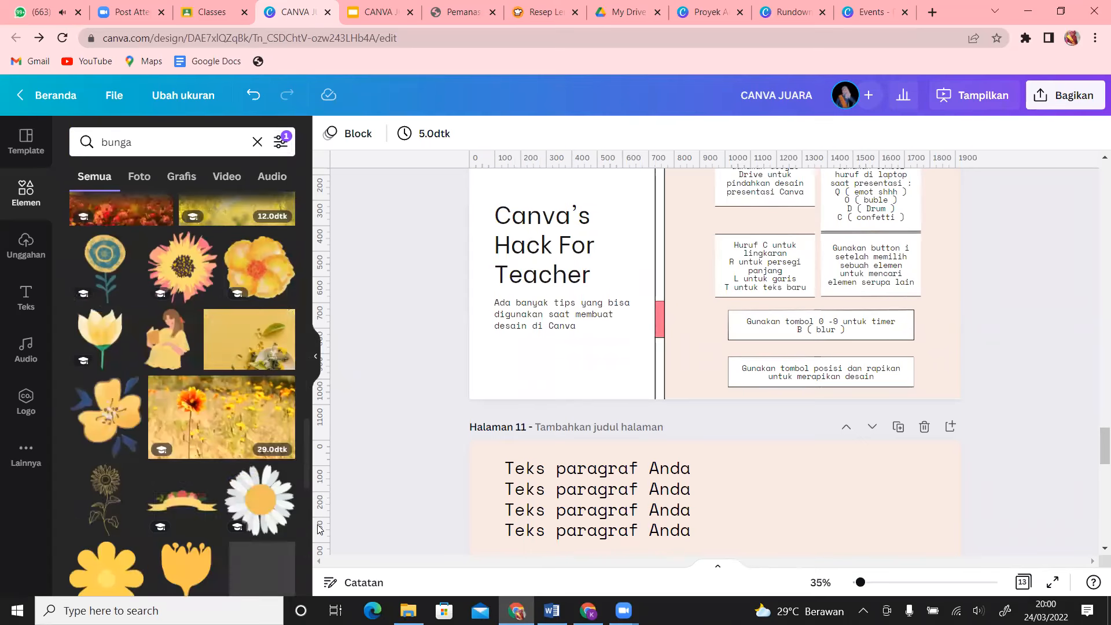
pyautogui.moveTo(307, 454); pyautogui.dragTo(317, 176)
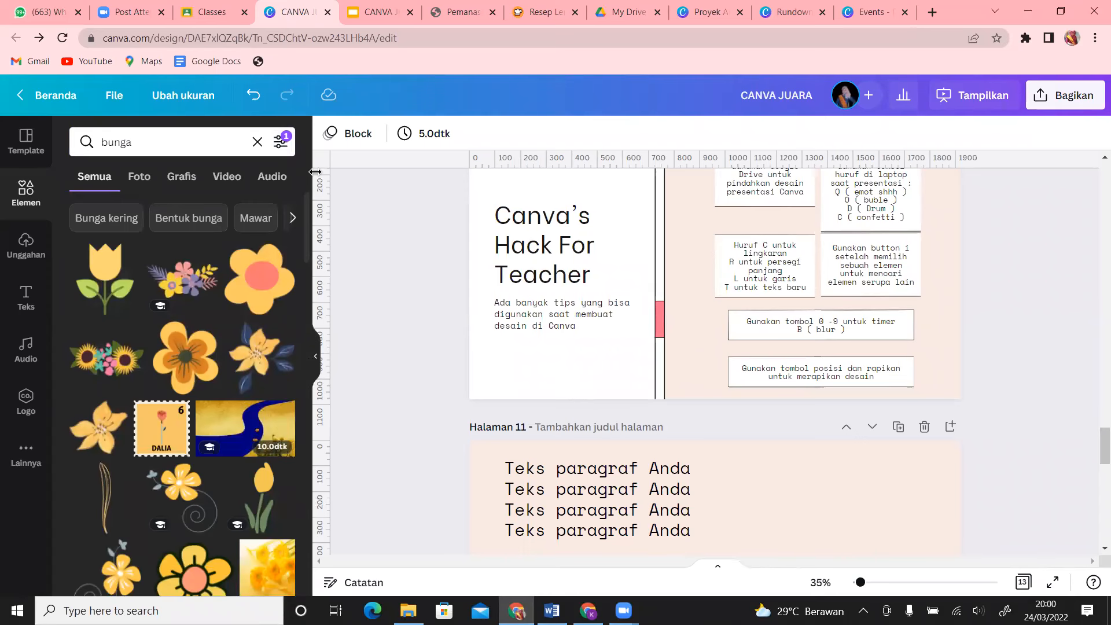
pyautogui.moveTo(1095, 451)
pyautogui.mouseDown()
pyautogui.moveTo(1095, 516)
pyautogui.moveTo(1096, 473)
pyautogui.mouseUp()
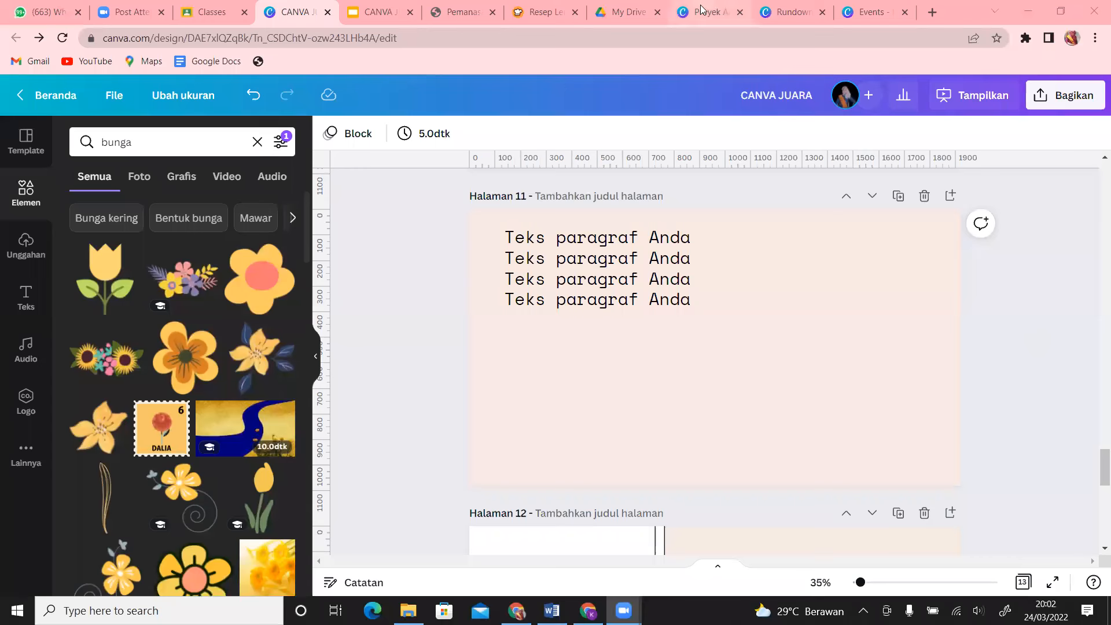
# - Switch to the Canva projects page and start a new custom-size design measuring 30 × 10 cm
pyautogui.click(123, 8)
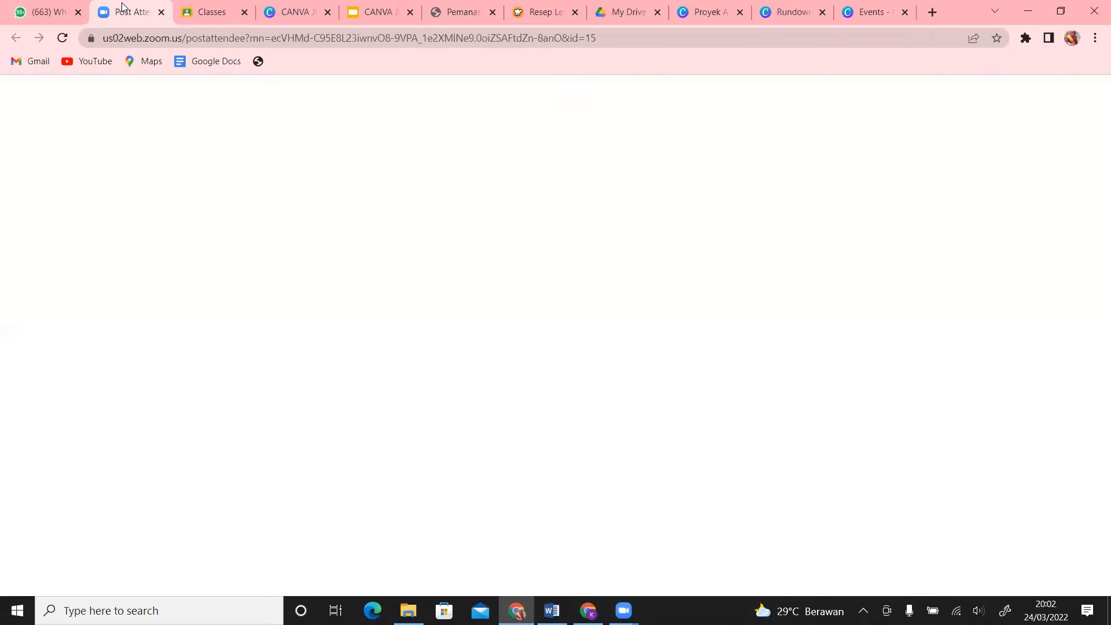
pyautogui.click(289, 12)
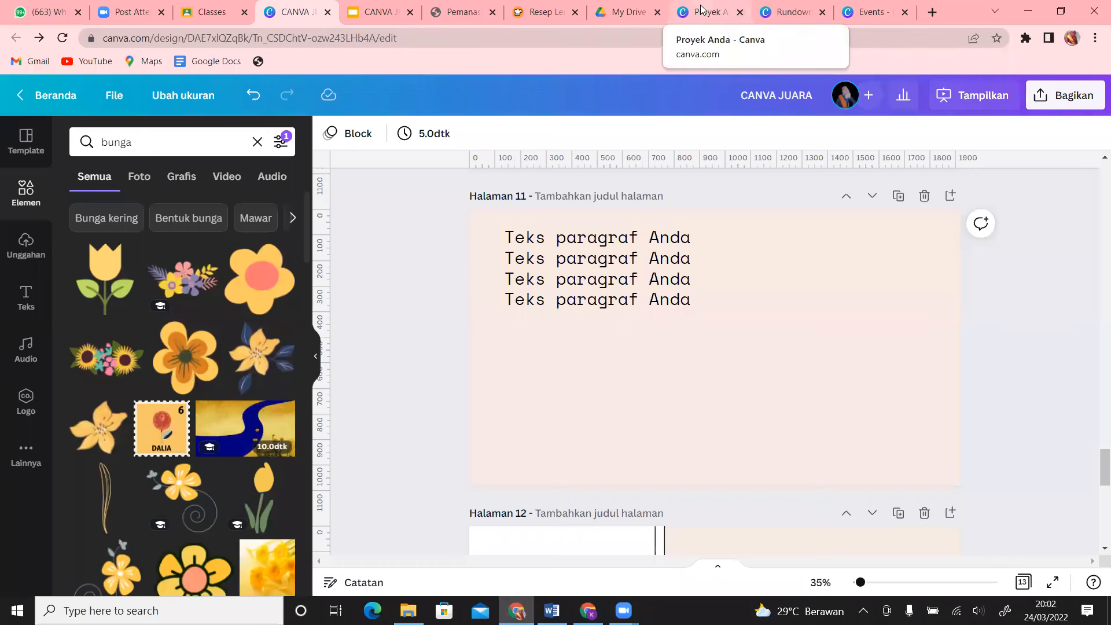
pyautogui.click(751, 16)
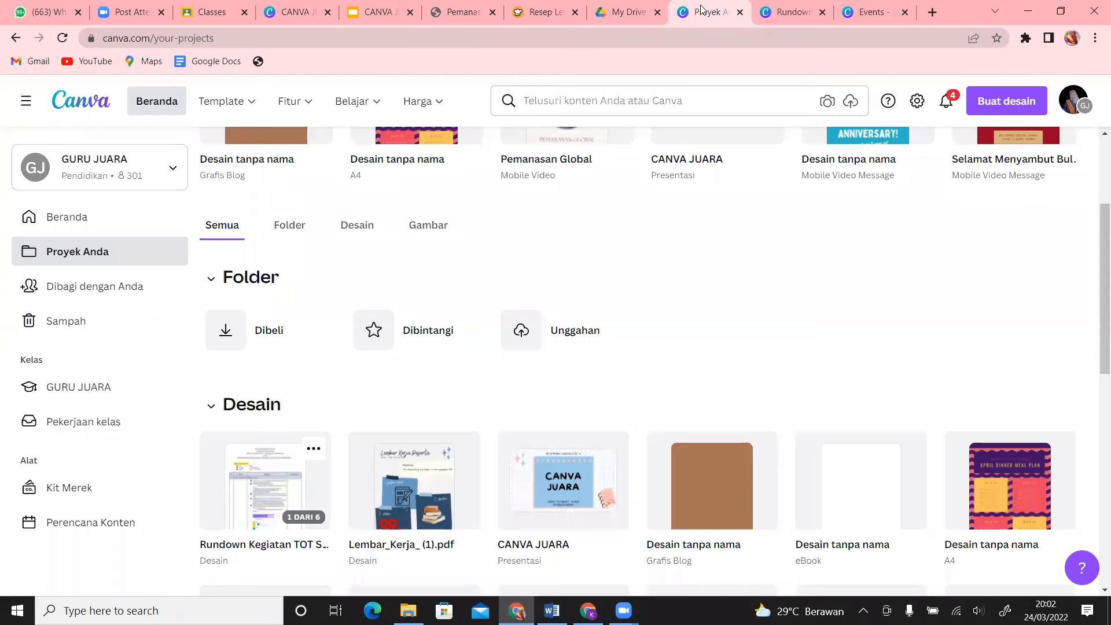
pyautogui.click(992, 104)
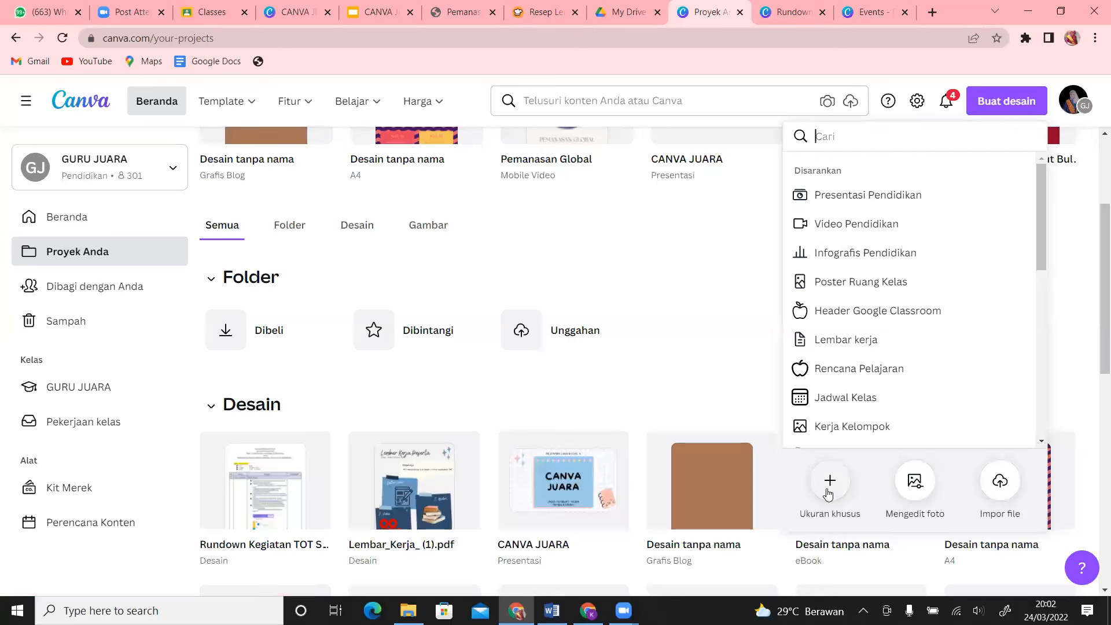
pyautogui.click(830, 480)
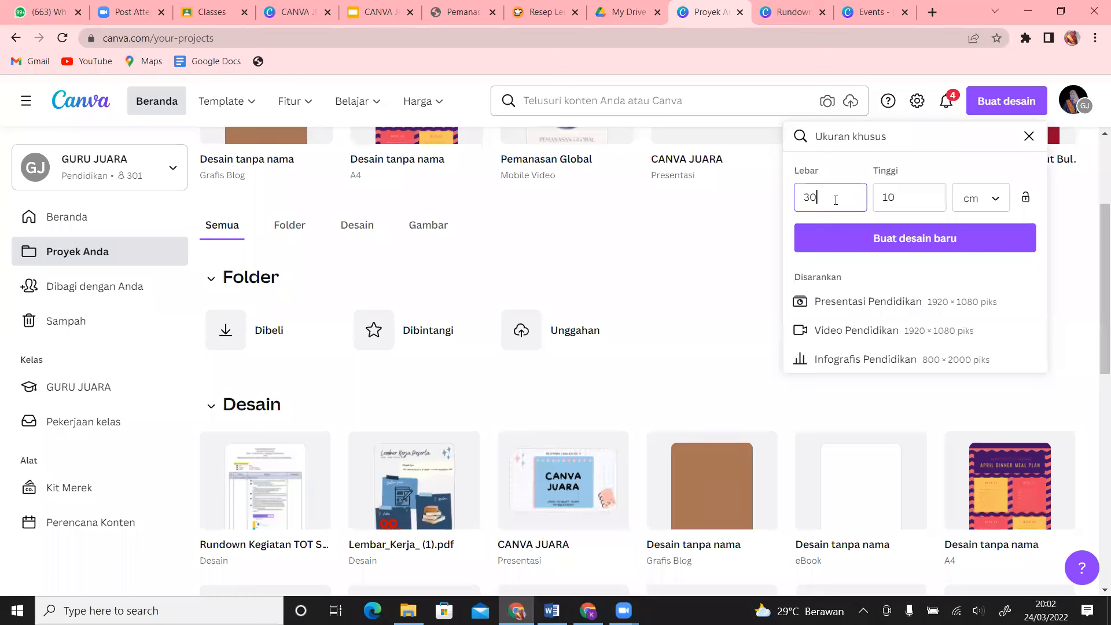
# - Try custom dimensions of 300 × 100 cm and 3 × 1 cm for the new design
pyautogui.write('0')
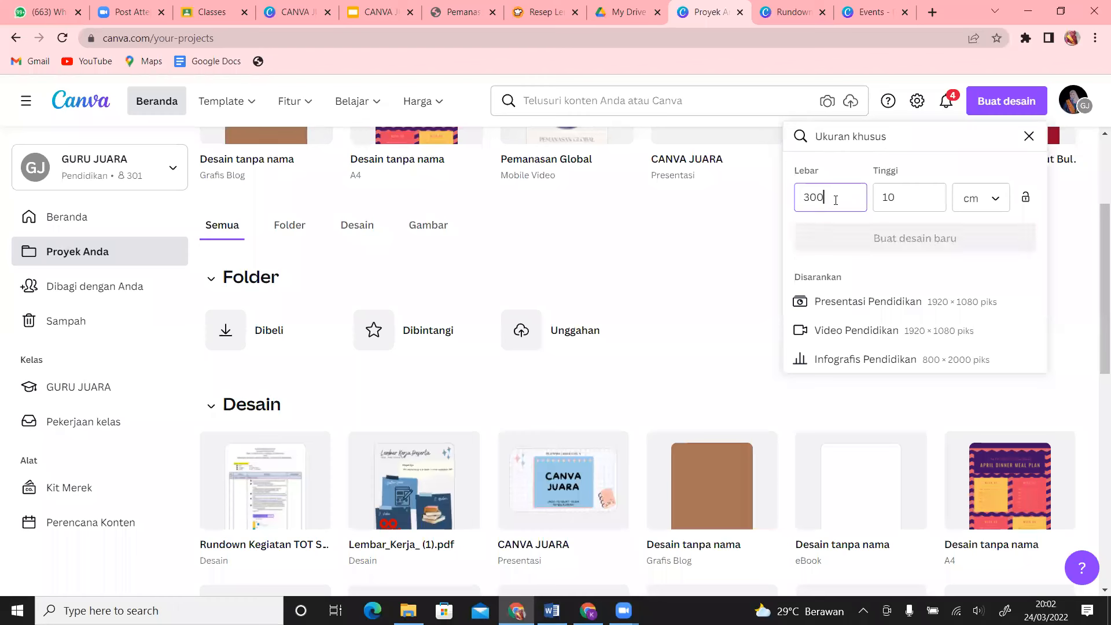
pyautogui.click(924, 195)
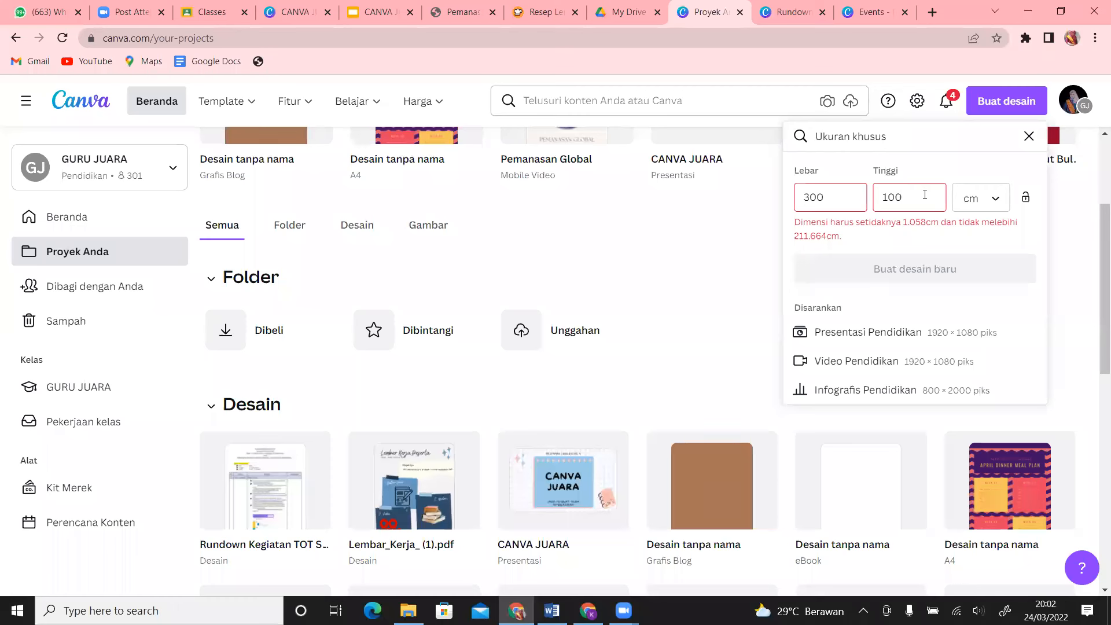
pyautogui.click(842, 199)
pyautogui.press('BackSpace')
pyautogui.click(904, 196)
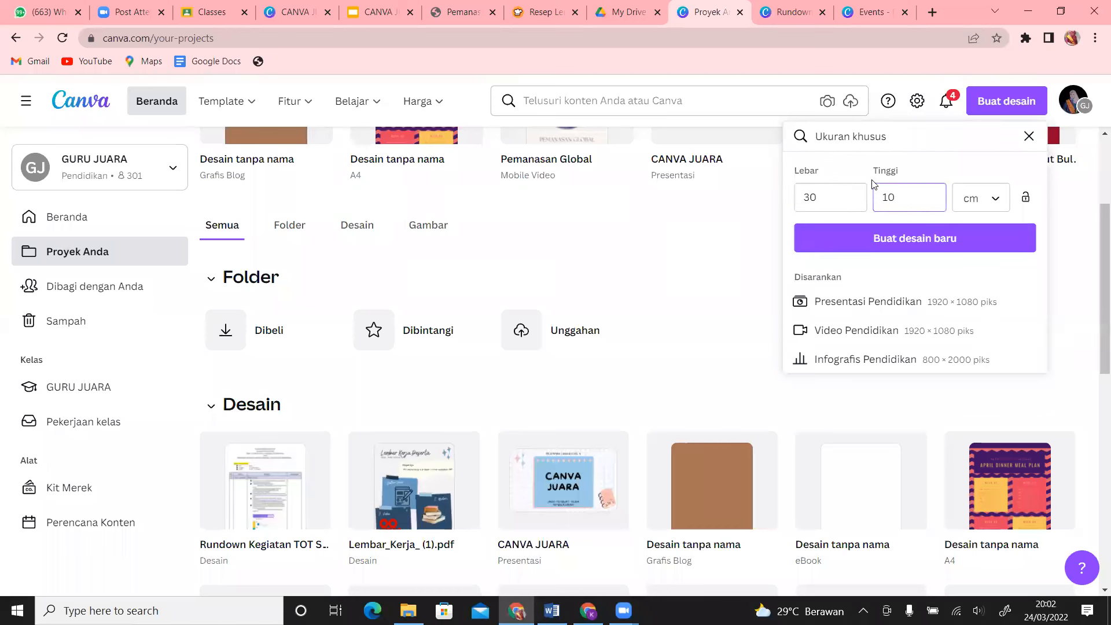
pyautogui.click(822, 198)
pyautogui.press('BackSpace')
pyautogui.click(907, 200)
pyautogui.press('BackSpace')
pyautogui.click(831, 196)
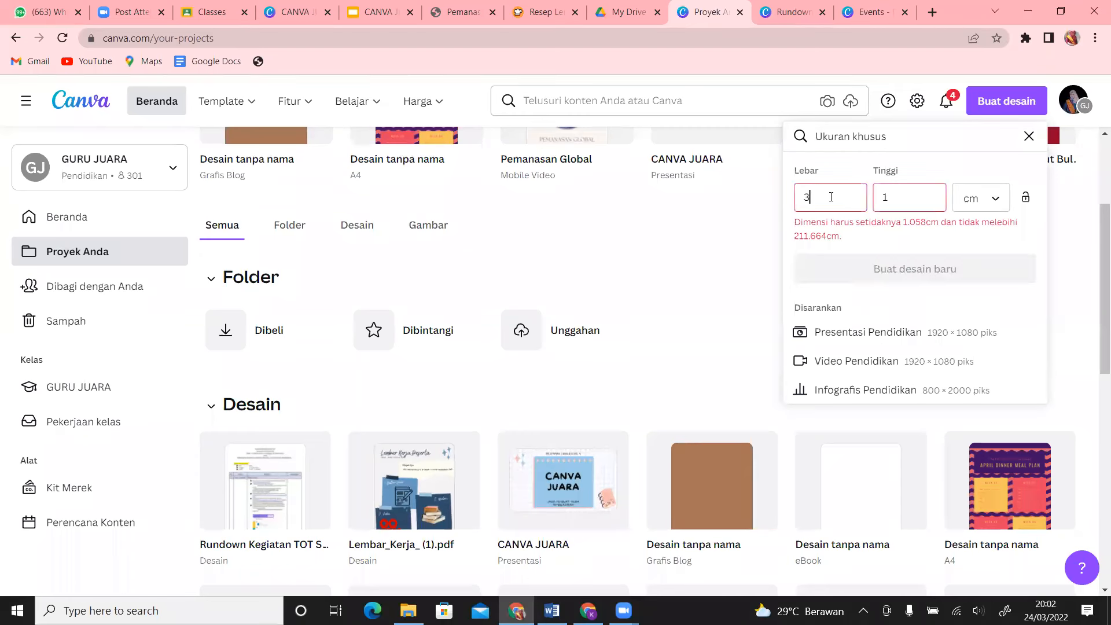
# - Set the custom size to 30 cm wide and 10 cm high and create the new design
pyautogui.click(901, 196)
pyautogui.write('0')
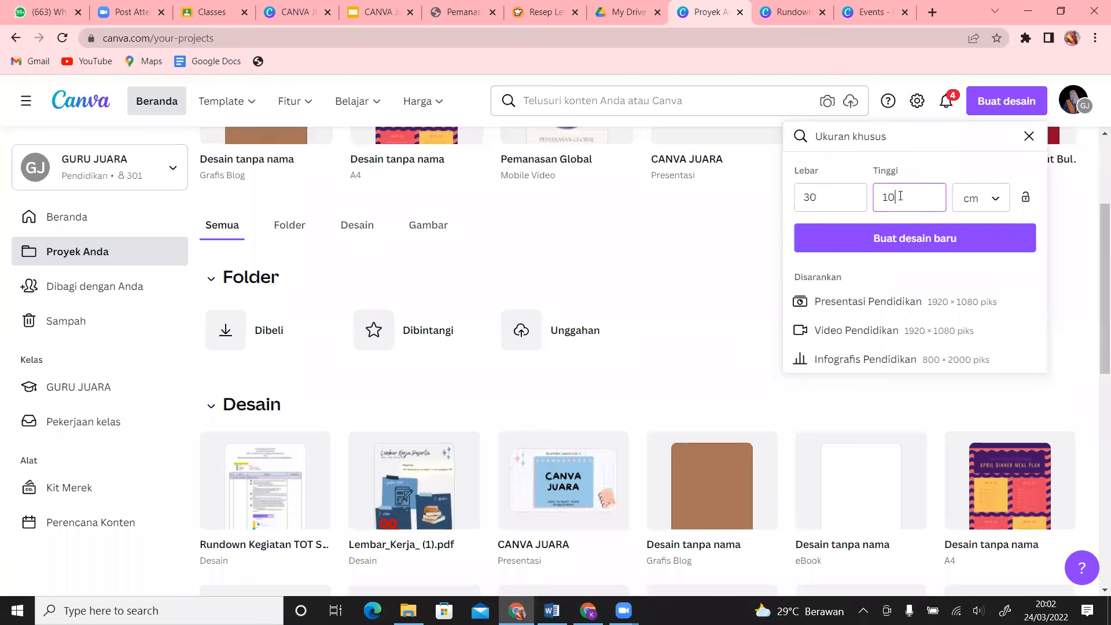
pyautogui.click(926, 238)
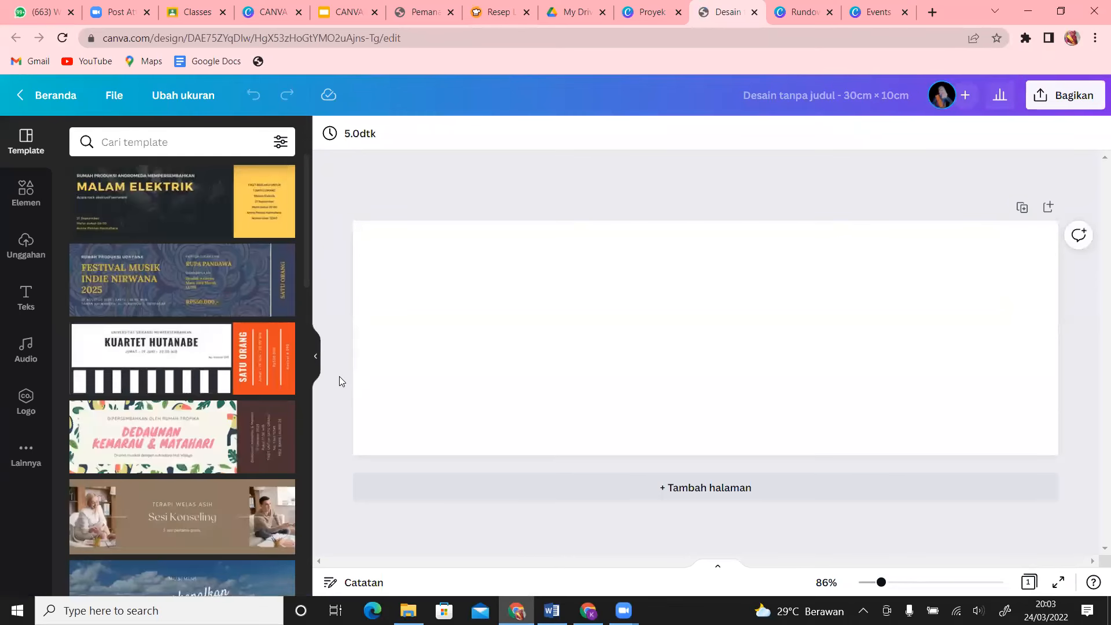
# - Examine the sharing and download options for the blank design, and leave them without downloading
pyautogui.click(1058, 99)
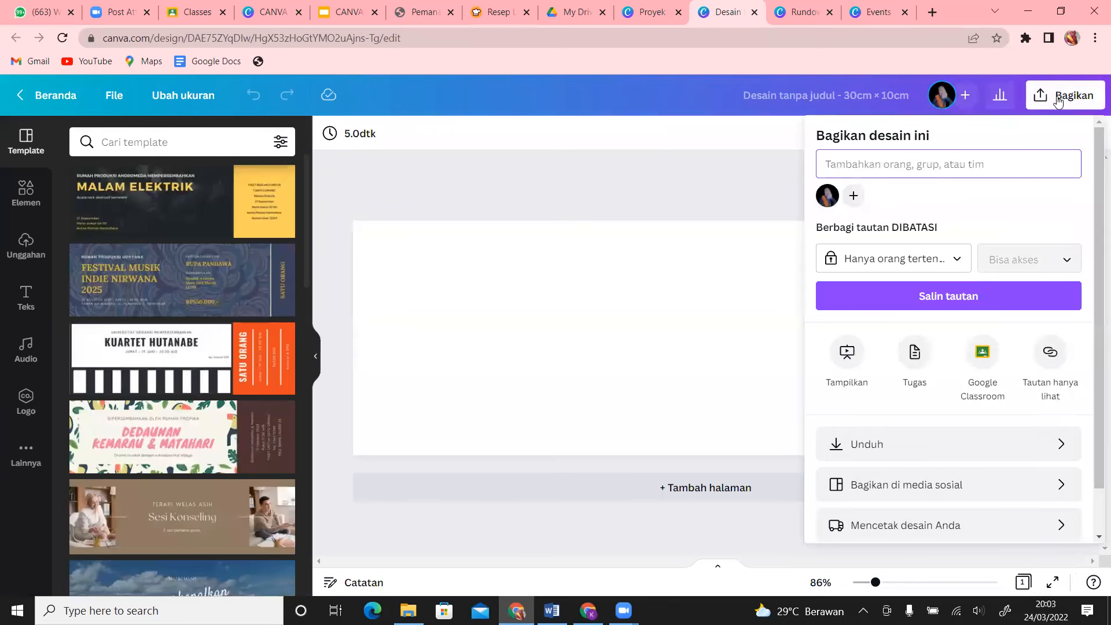
pyautogui.scroll(-1, 1096, 214)
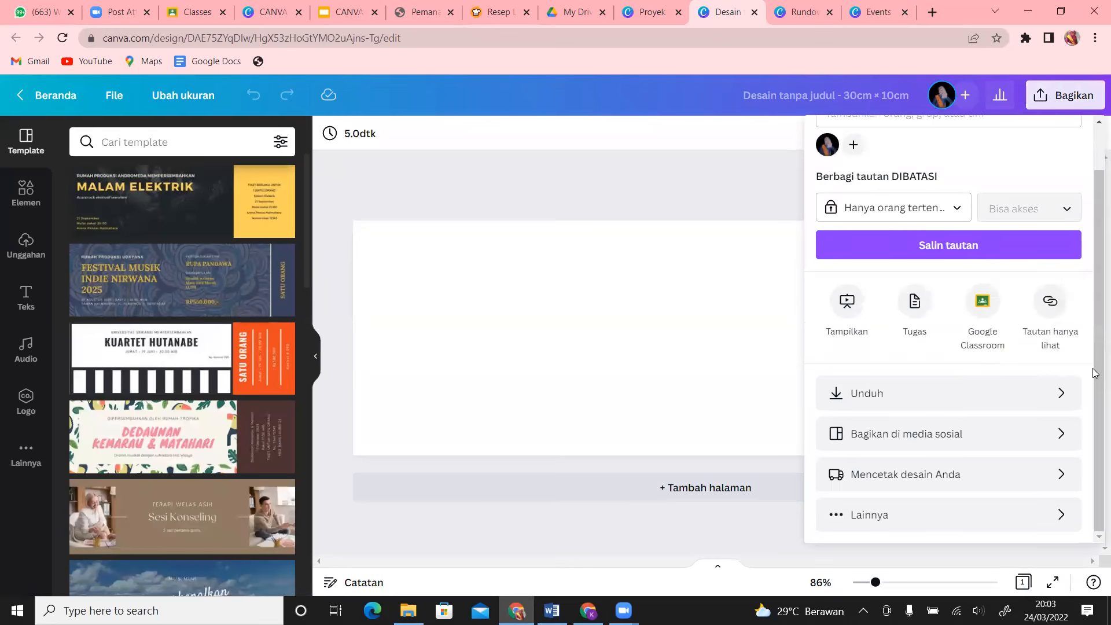
pyautogui.click(999, 408)
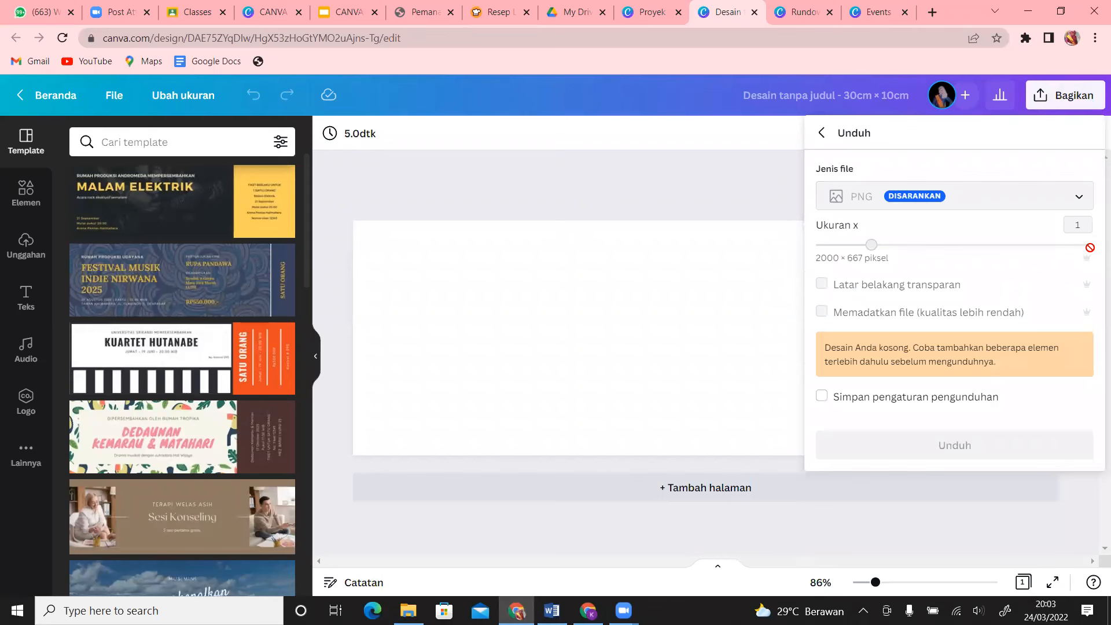
pyautogui.click(821, 134)
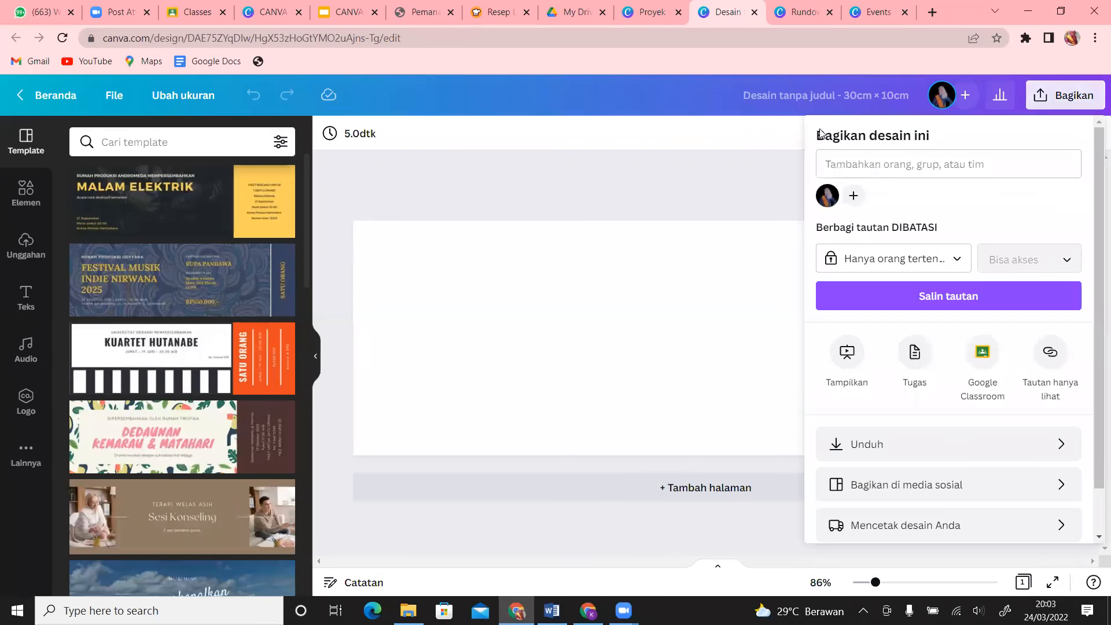
pyautogui.click(768, 195)
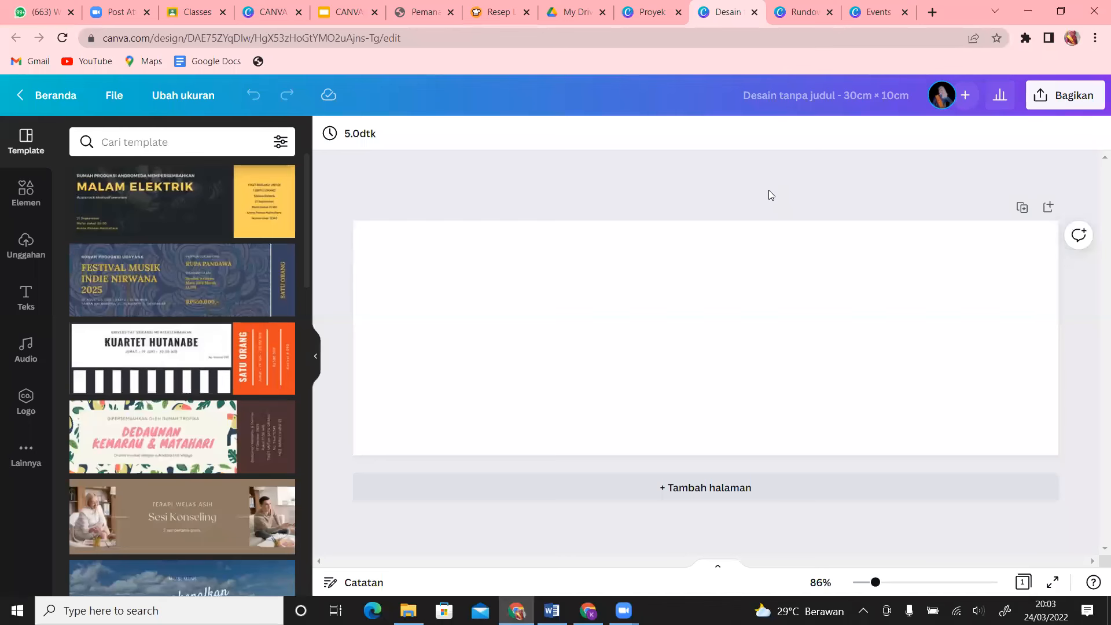
# - Search the elements for "logo" and add the green circular three-leaf logo to the blank page
pyautogui.click(23, 199)
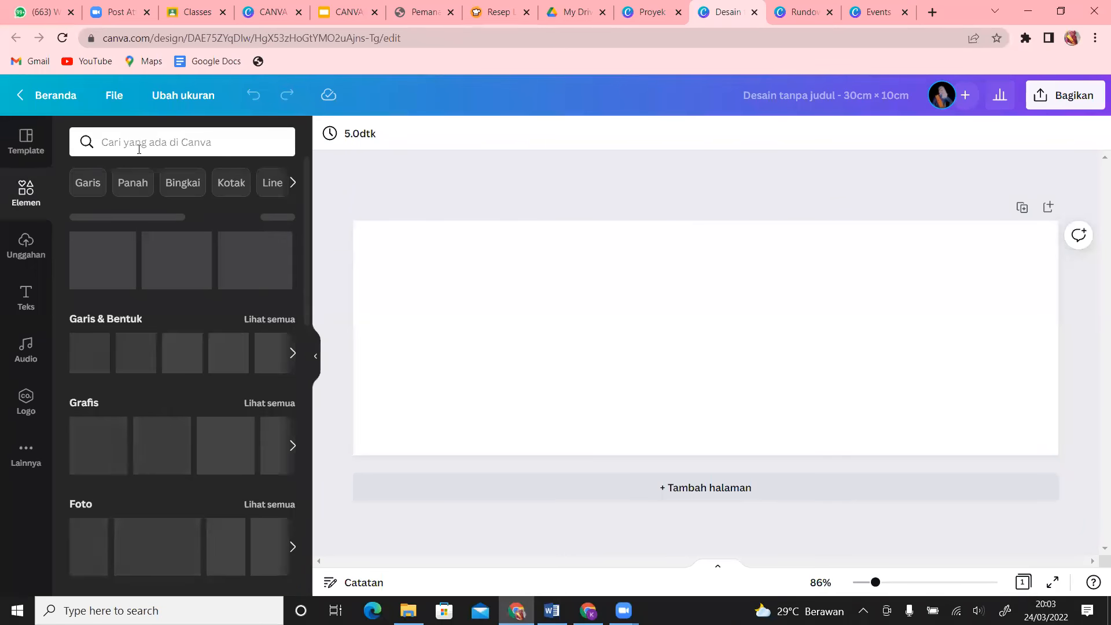
pyautogui.click(139, 145)
pyautogui.write('logo')
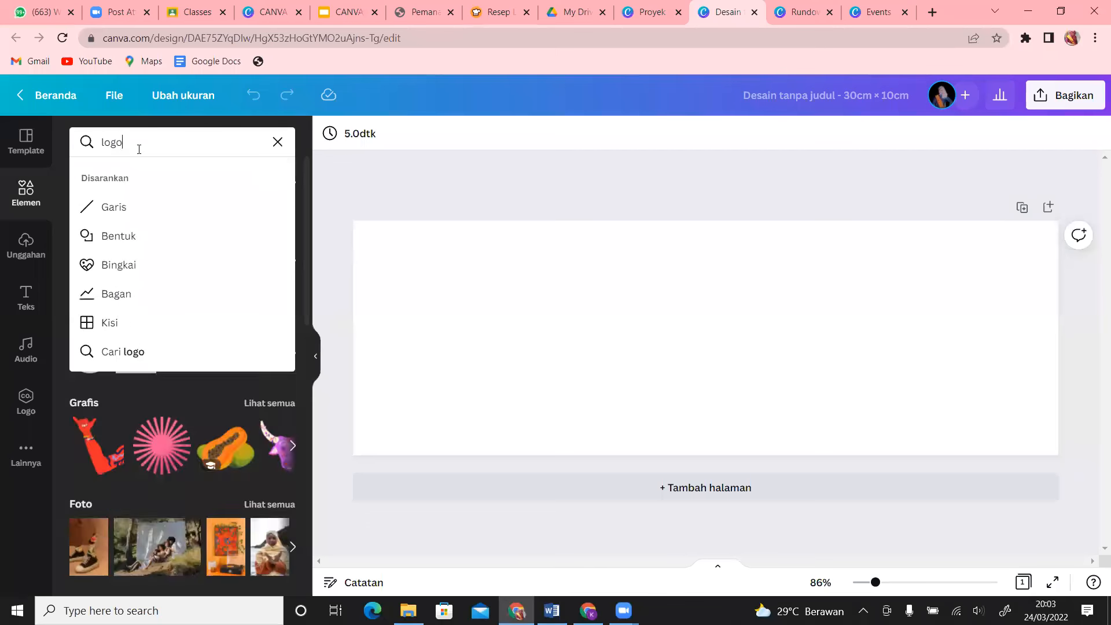
pyautogui.press('Return')
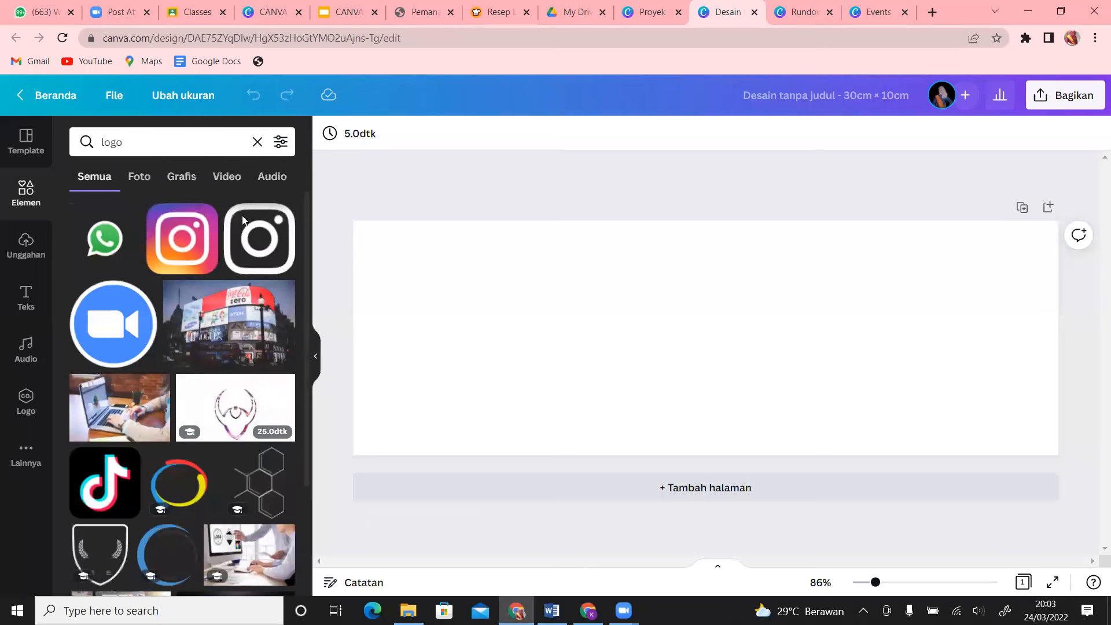
pyautogui.moveTo(311, 217); pyautogui.dragTo(322, 405)
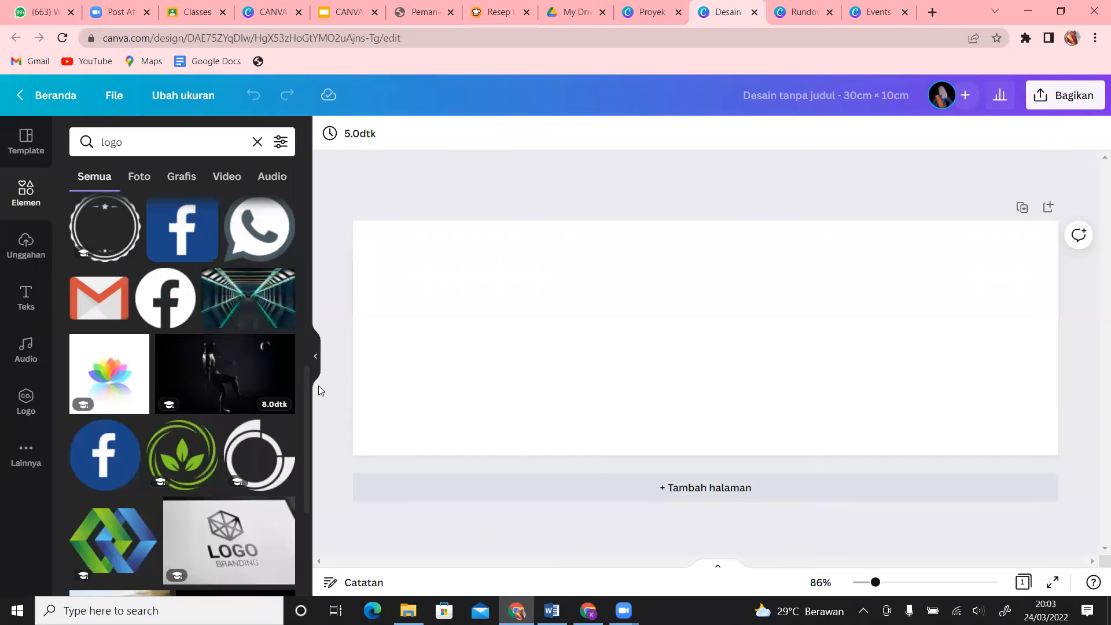
pyautogui.click(183, 454)
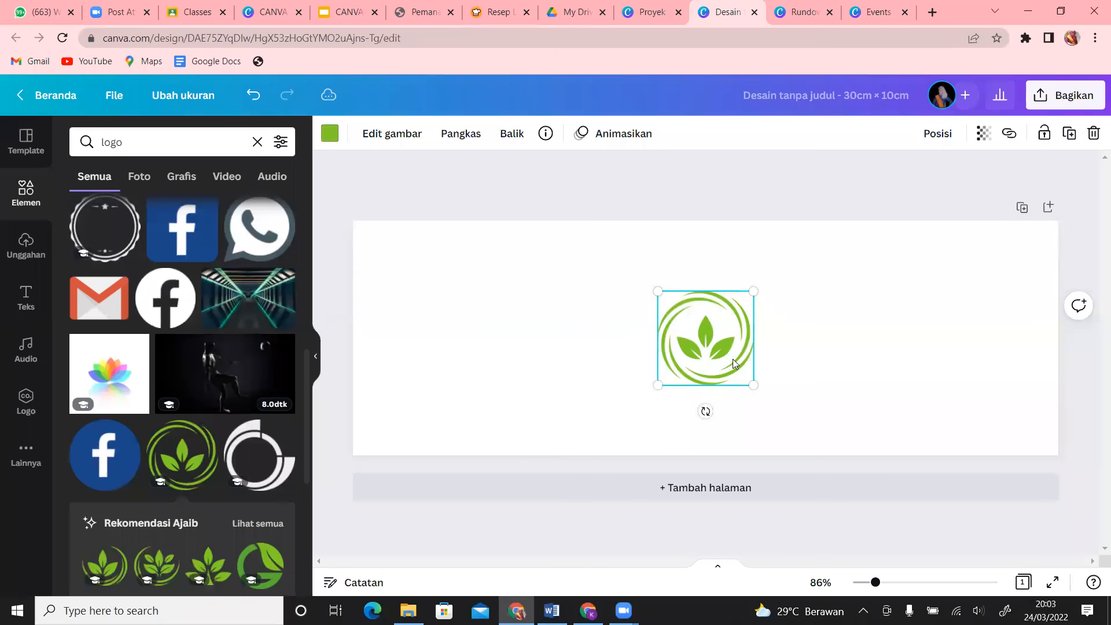
# - Examine the PNG download options for the leaf logo design, including the transparent background setting
pyautogui.click(1086, 107)
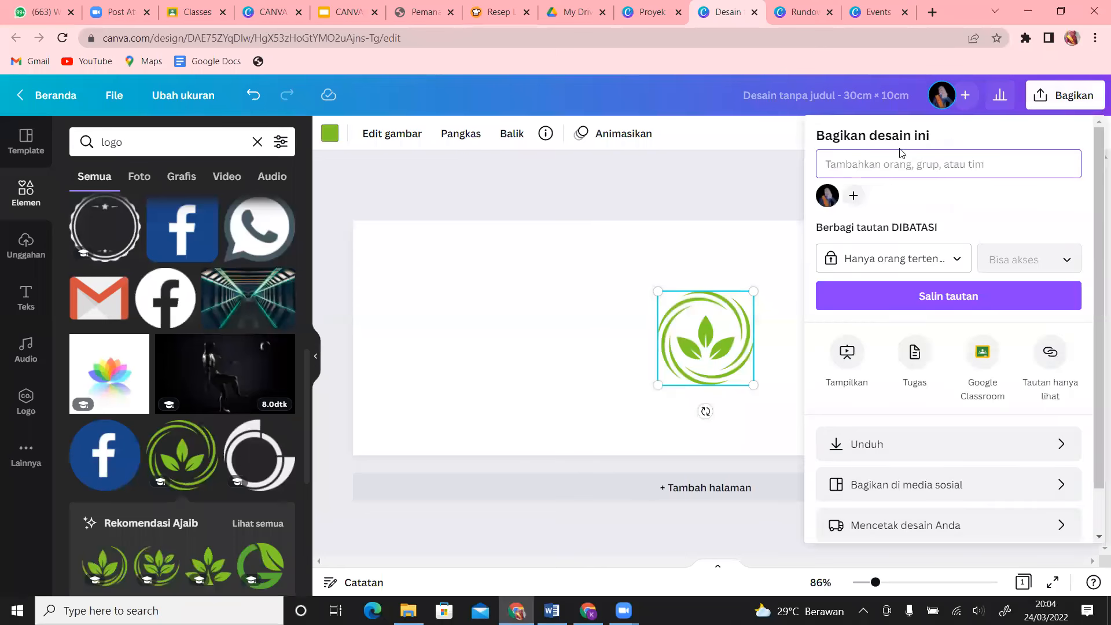
pyautogui.click(958, 451)
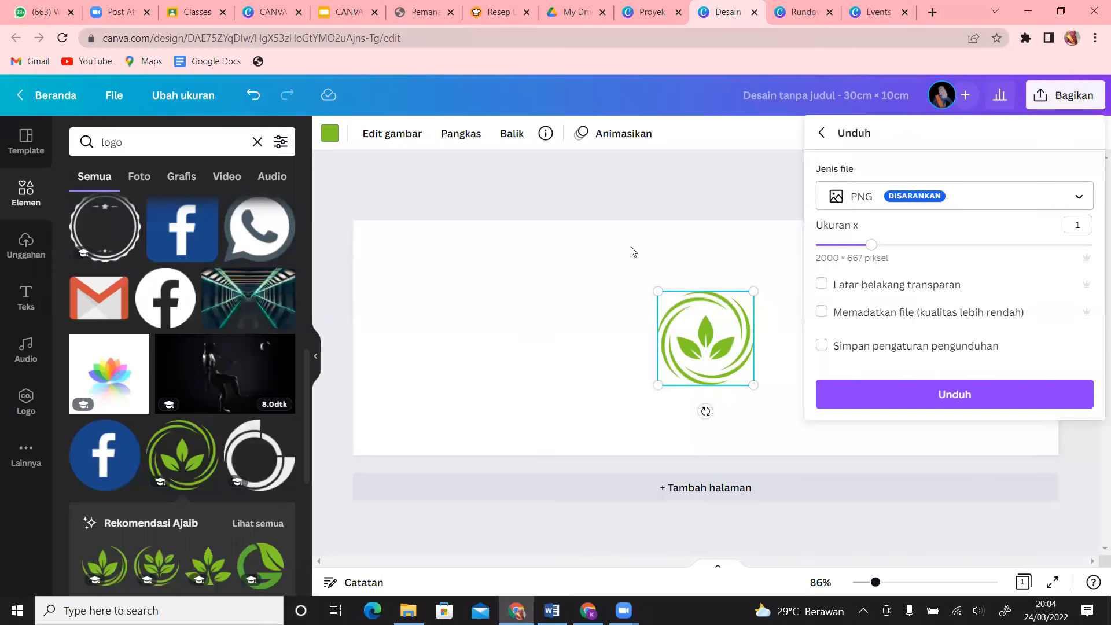
pyautogui.click(665, 247)
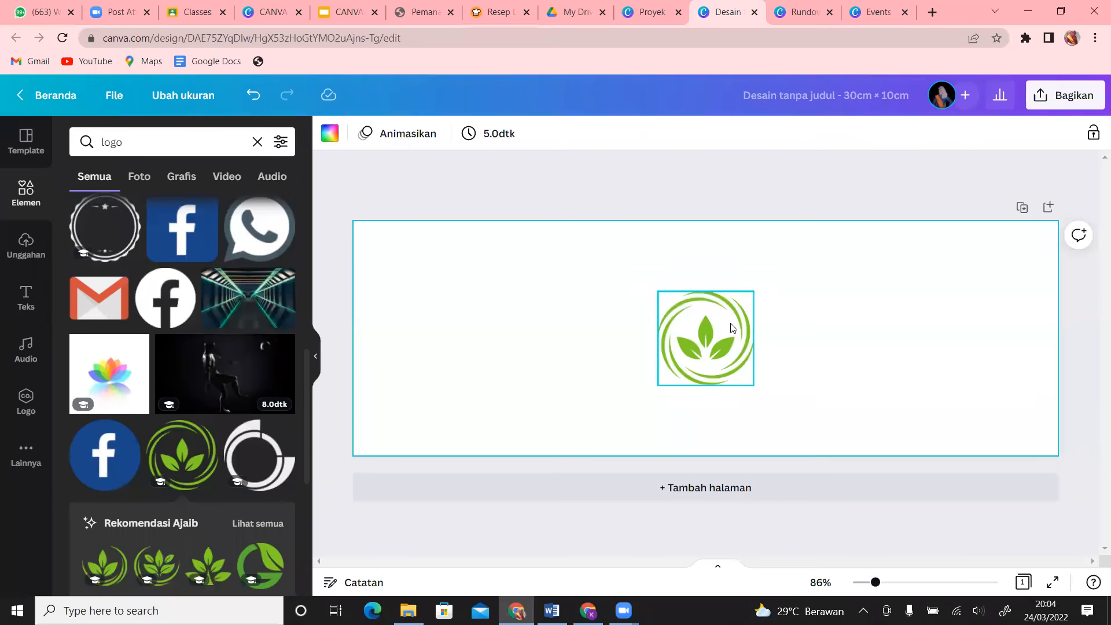
pyautogui.click(1090, 97)
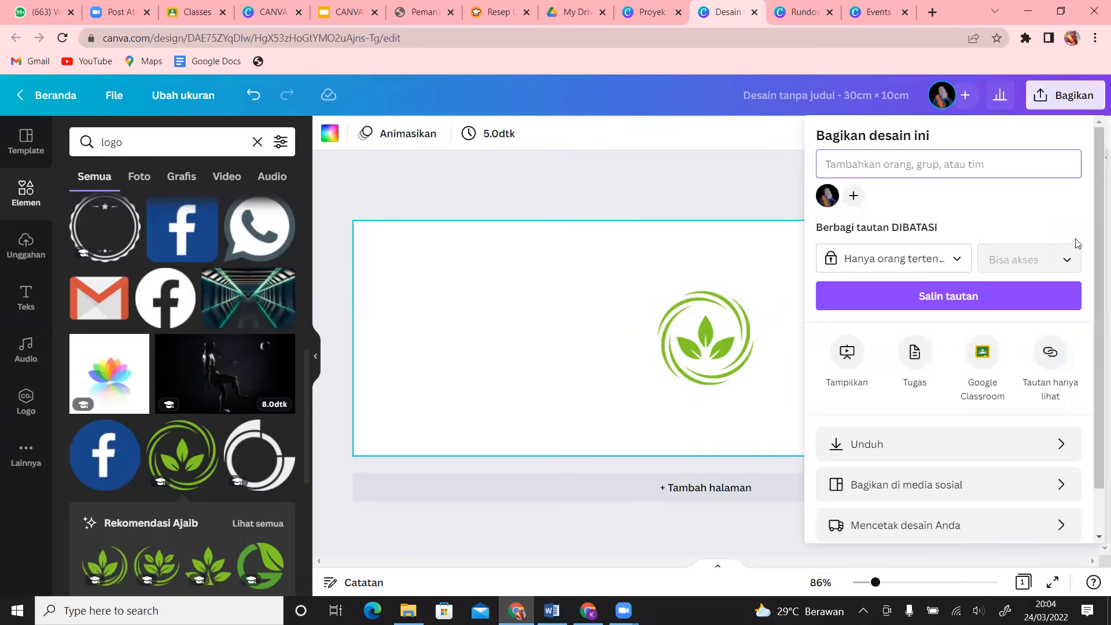
pyautogui.click(983, 458)
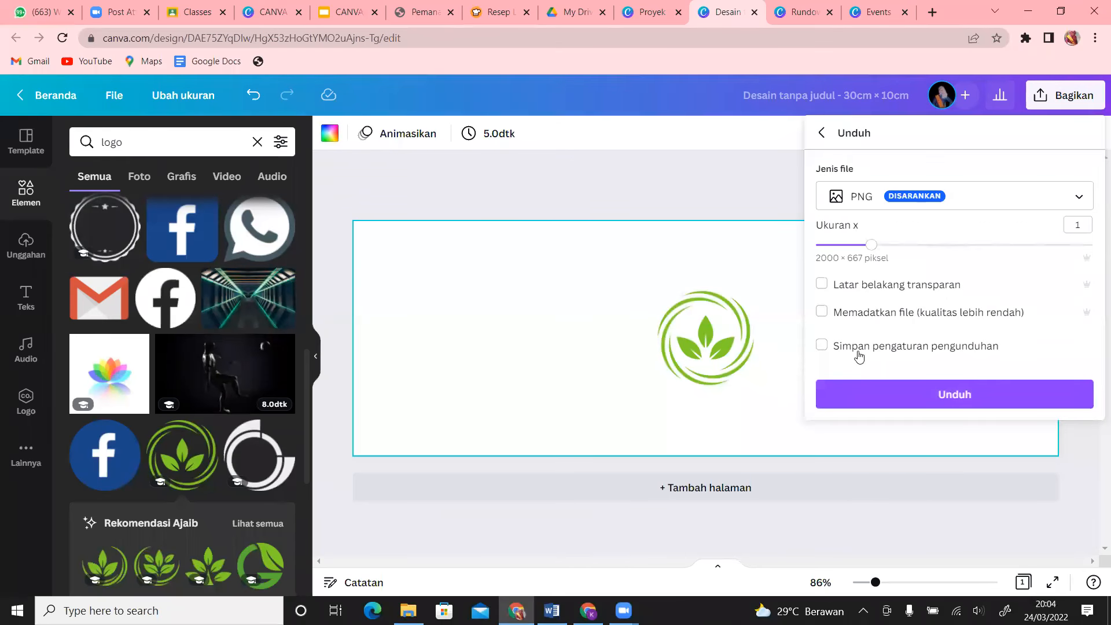
pyautogui.click(822, 290)
pyautogui.click(719, 316)
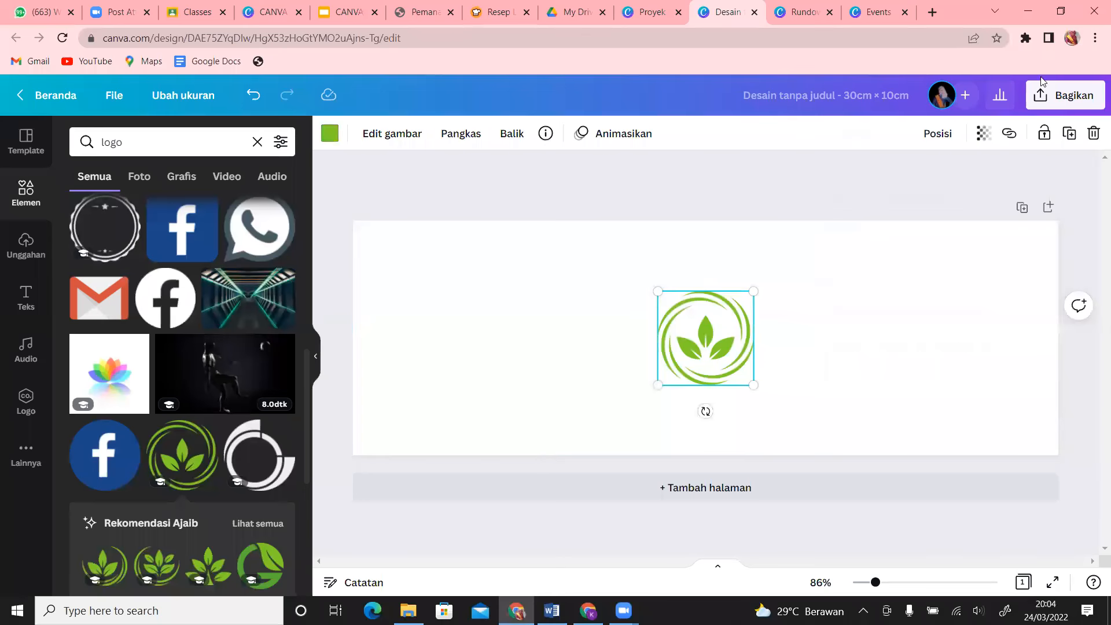
# - Download the leaf logo design as a PNG at size 1, without a transparent background
pyautogui.click(1061, 100)
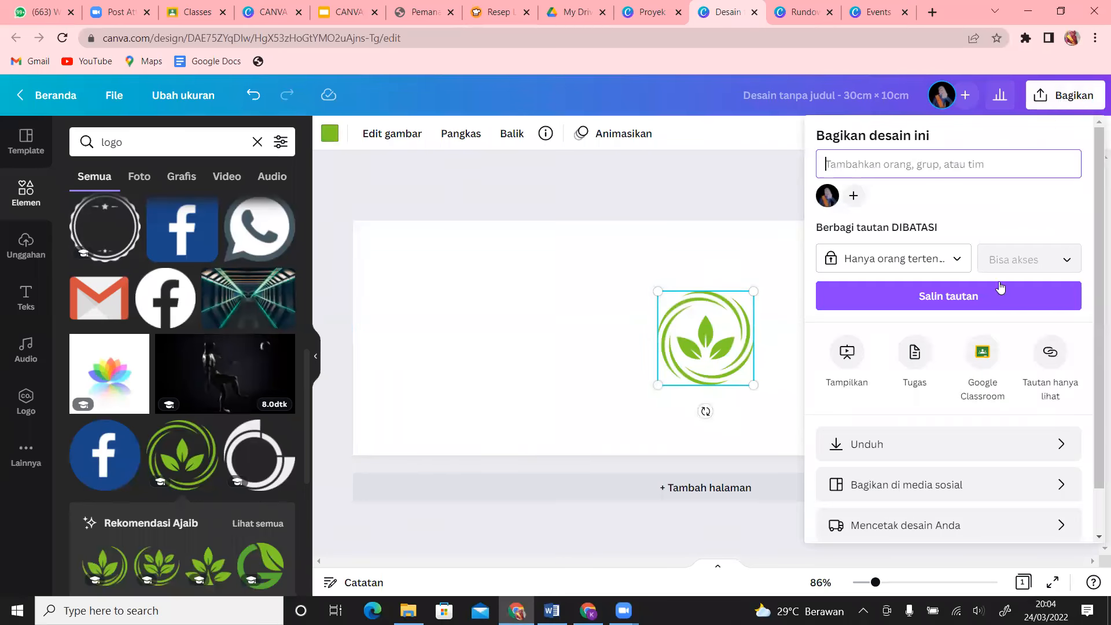
pyautogui.click(1042, 454)
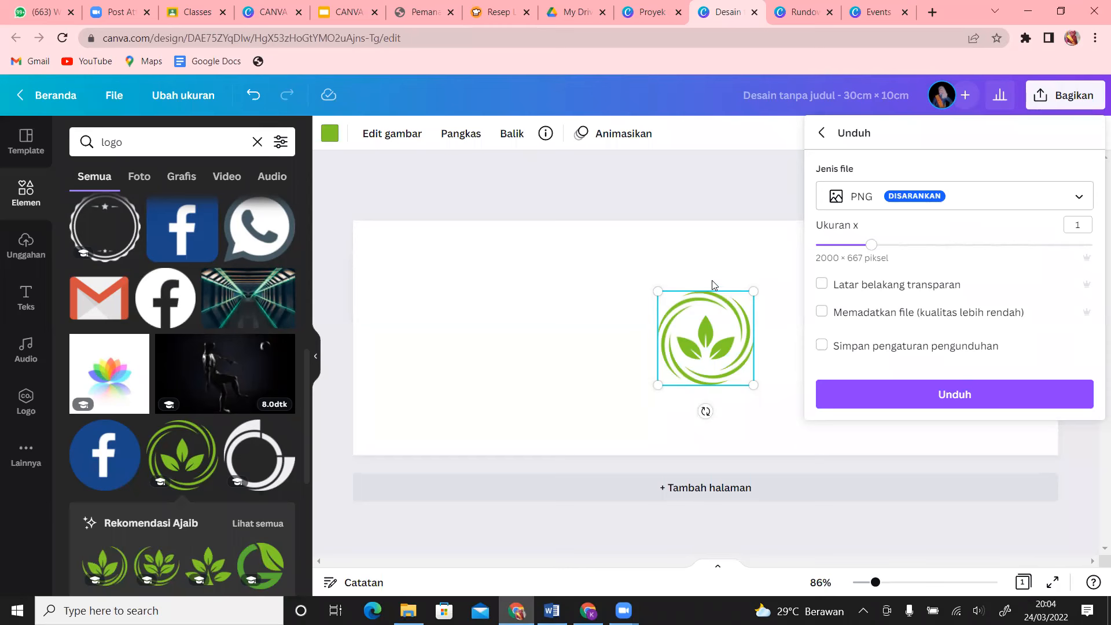
pyautogui.click(898, 394)
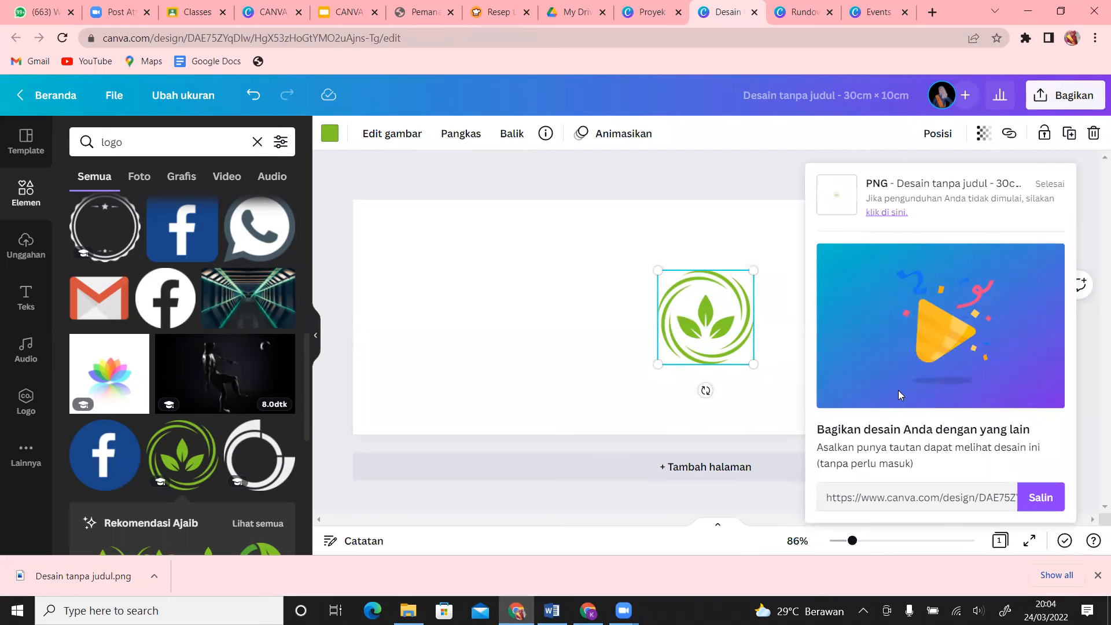
# - Download the leaf logo design as a PNG at size 1 with a transparent background
pyautogui.click(1063, 105)
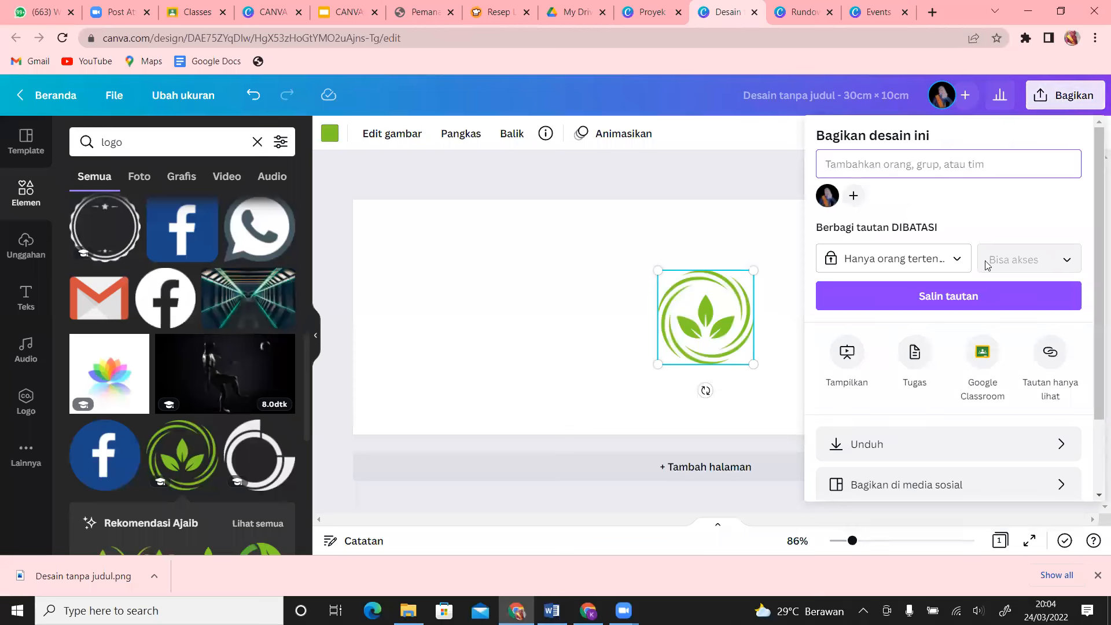
pyautogui.click(901, 445)
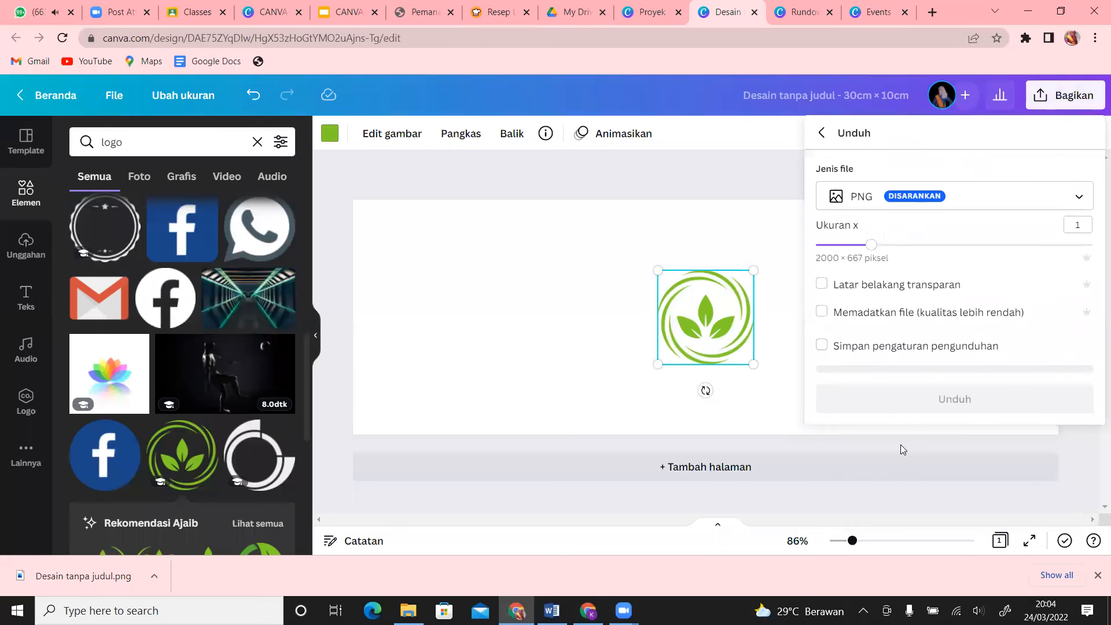
pyautogui.click(1010, 204)
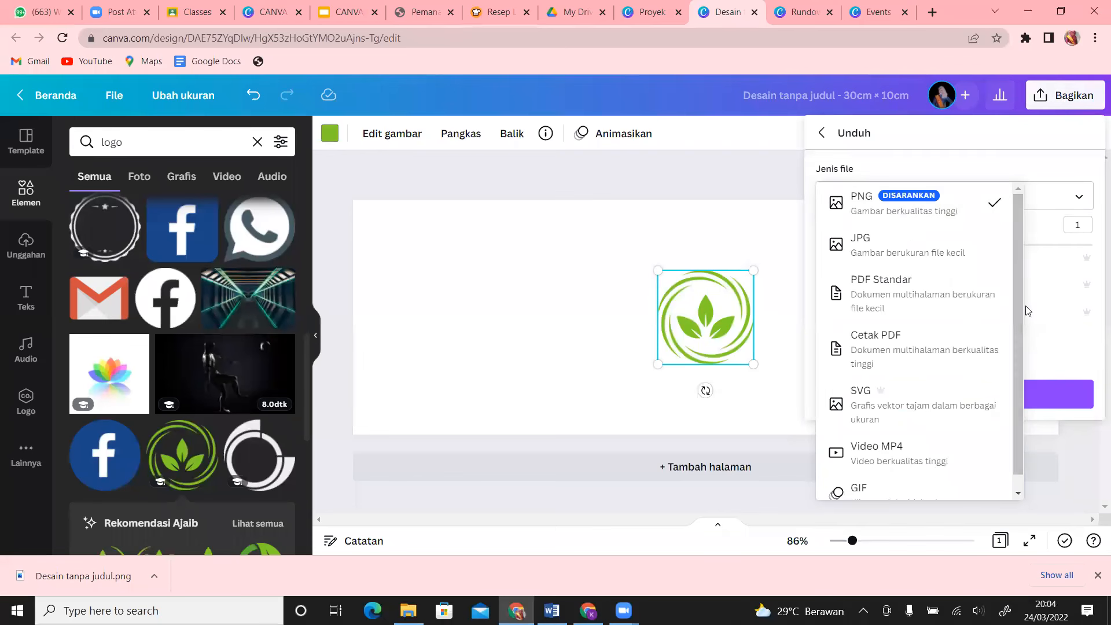
pyautogui.click(1077, 460)
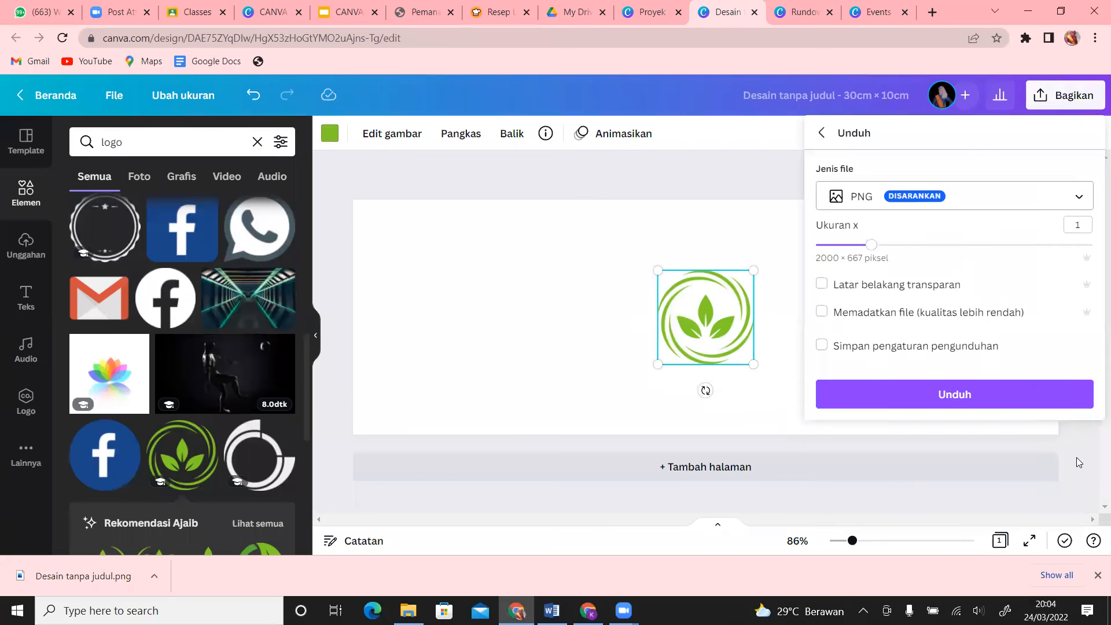
pyautogui.click(822, 285)
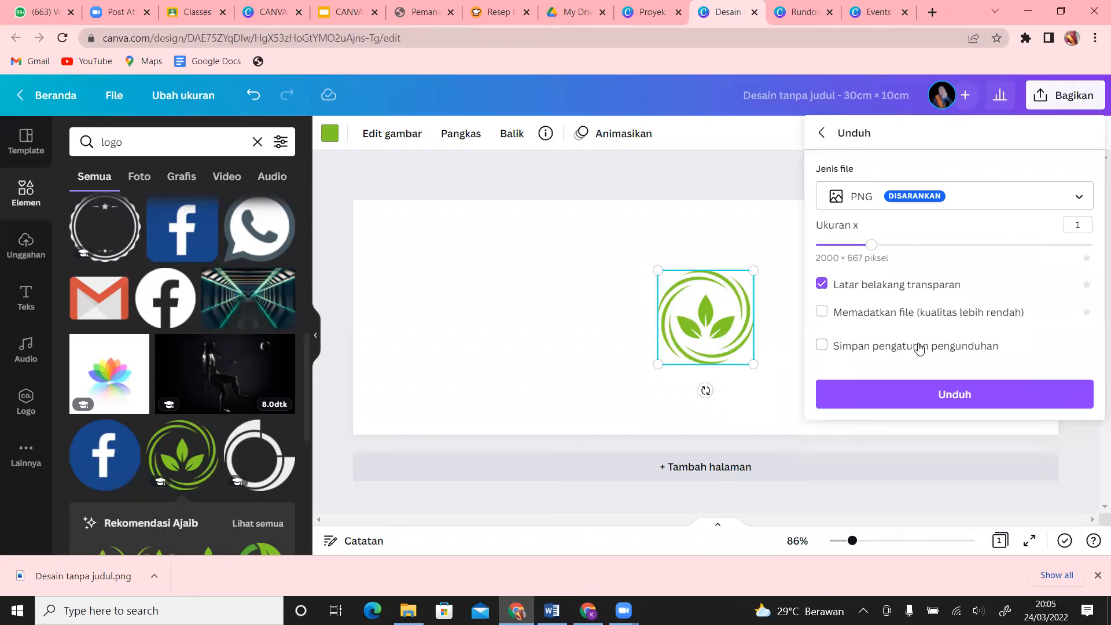
pyautogui.click(938, 399)
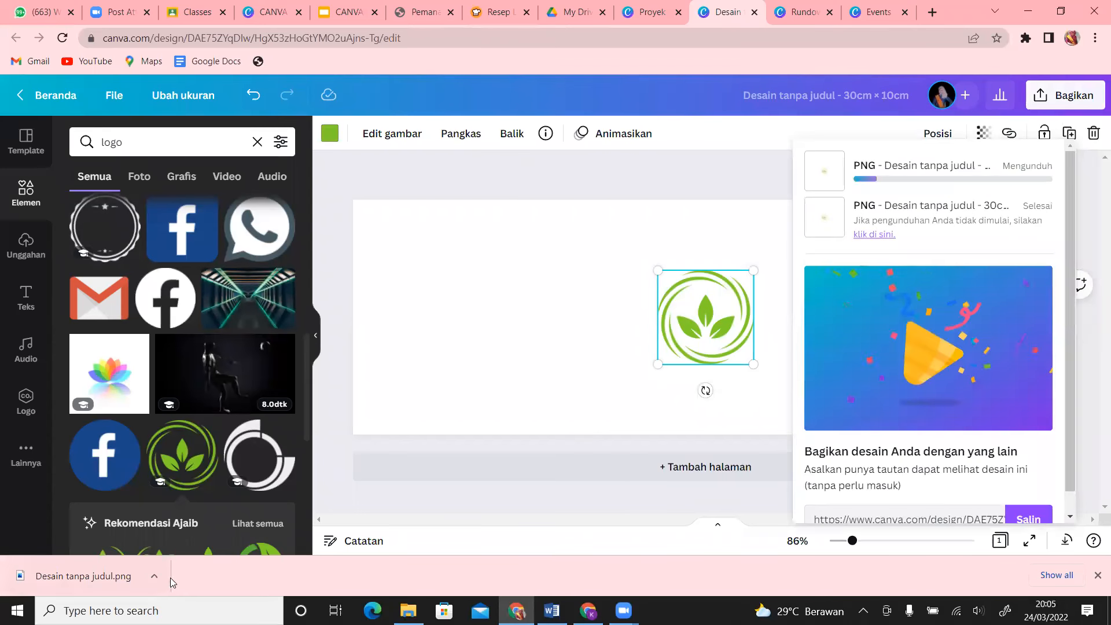
# - View both downloaded leaf logo PNG files one after the other to compare their backgrounds, and return to the design
pyautogui.click(154, 576)
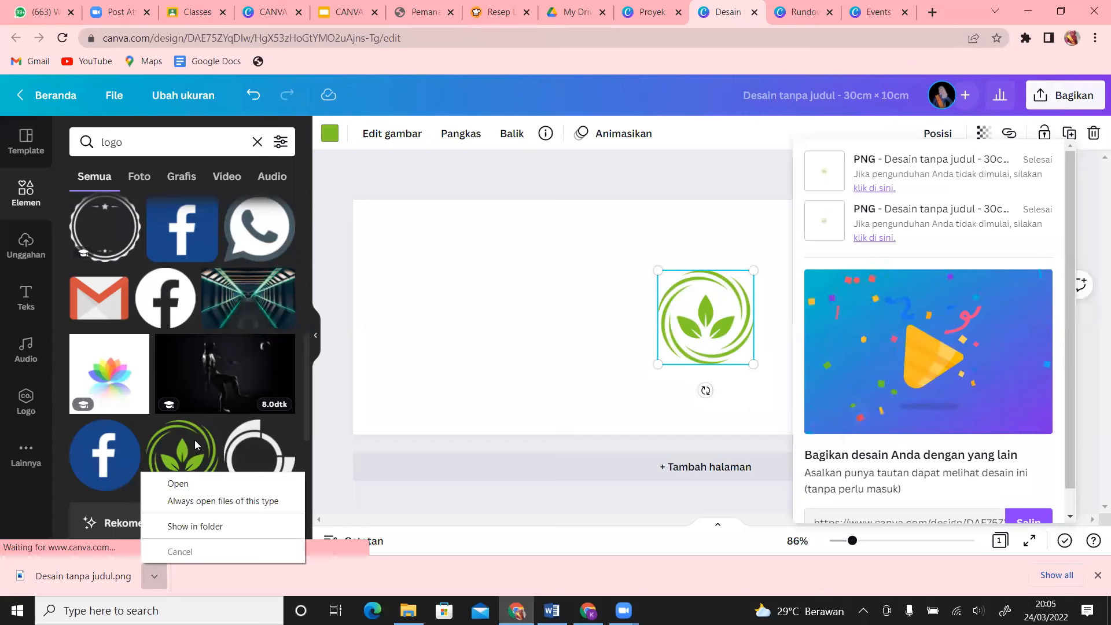
pyautogui.click(195, 486)
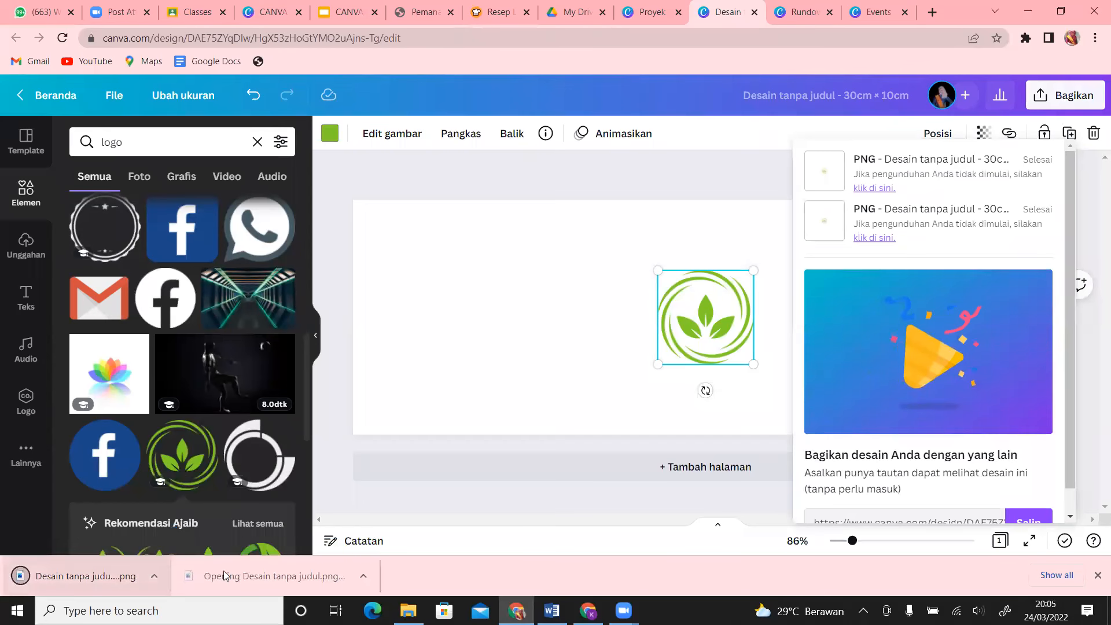
pyautogui.click(241, 581)
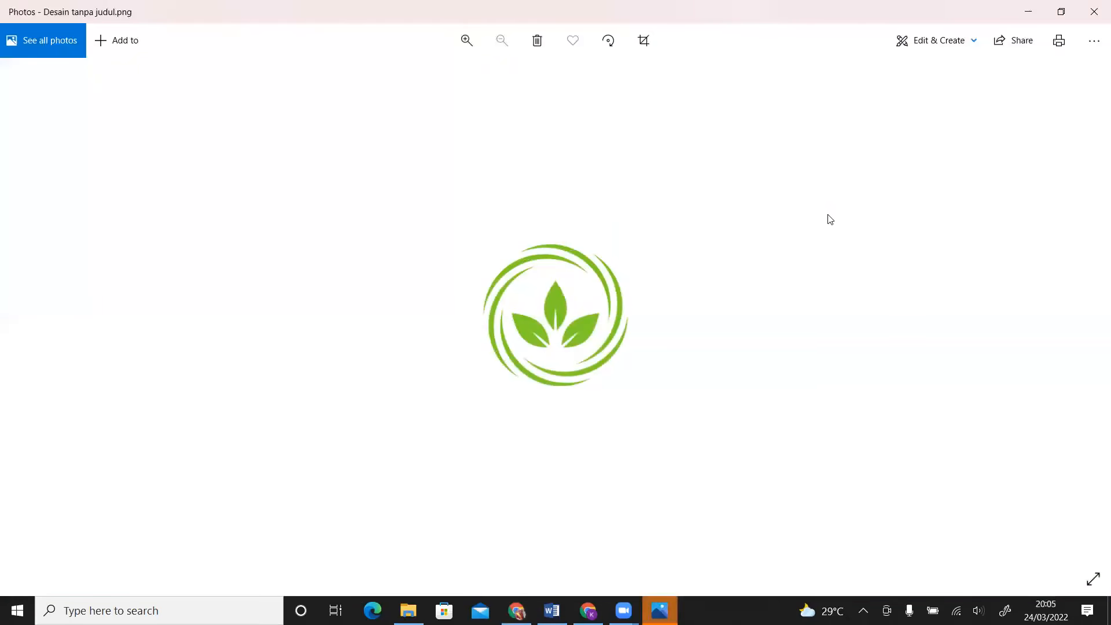
pyautogui.click(1095, 13)
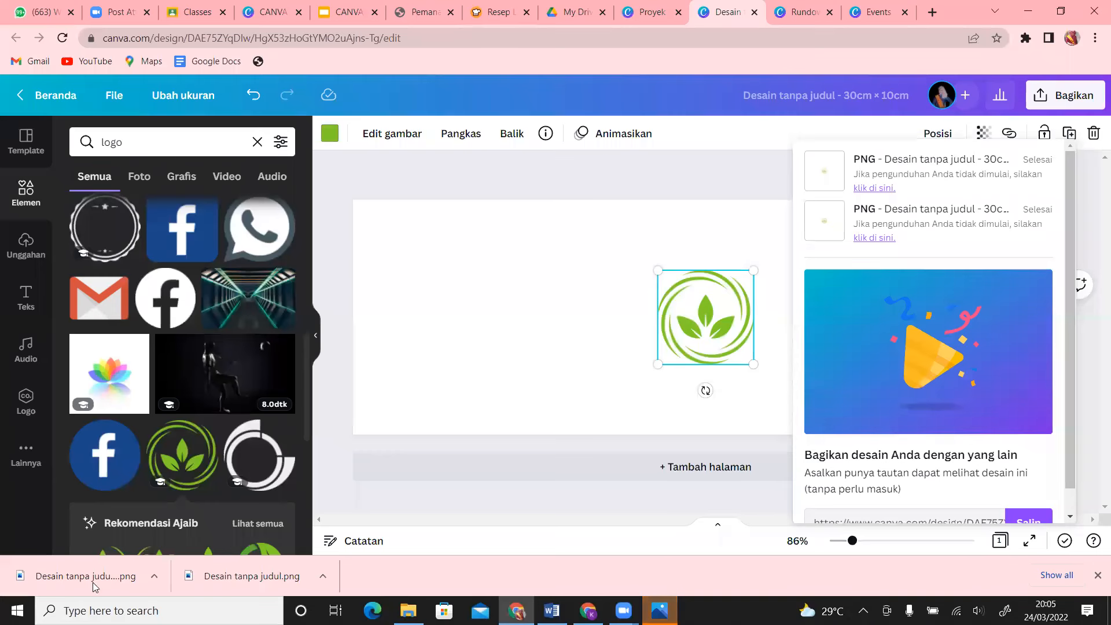
pyautogui.click(158, 578)
pyautogui.click(210, 487)
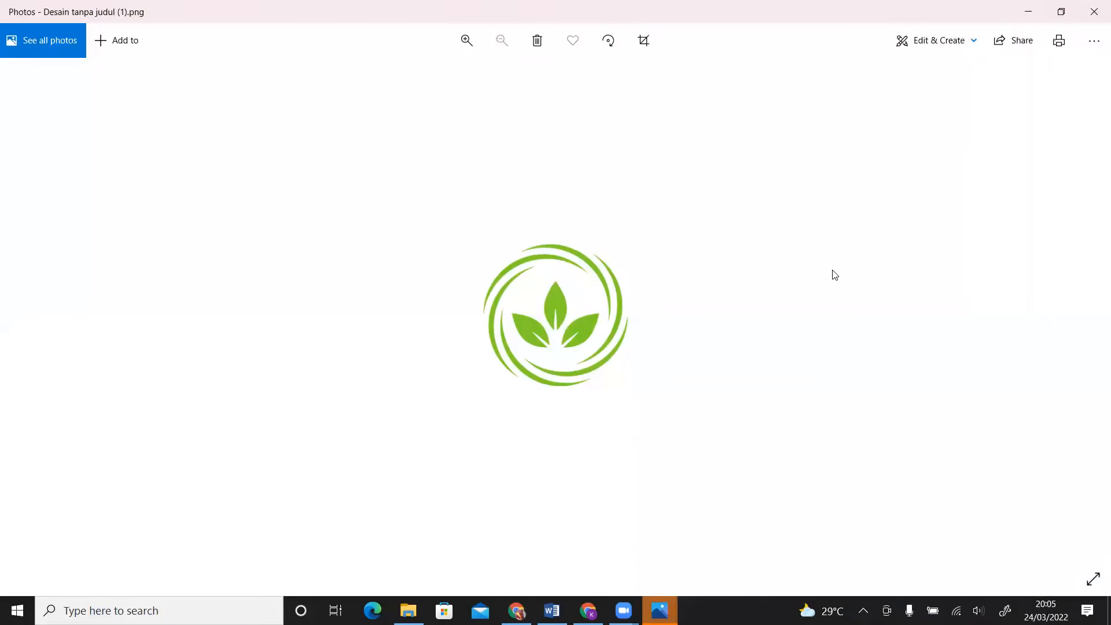
pyautogui.click(1094, 12)
pyautogui.click(733, 198)
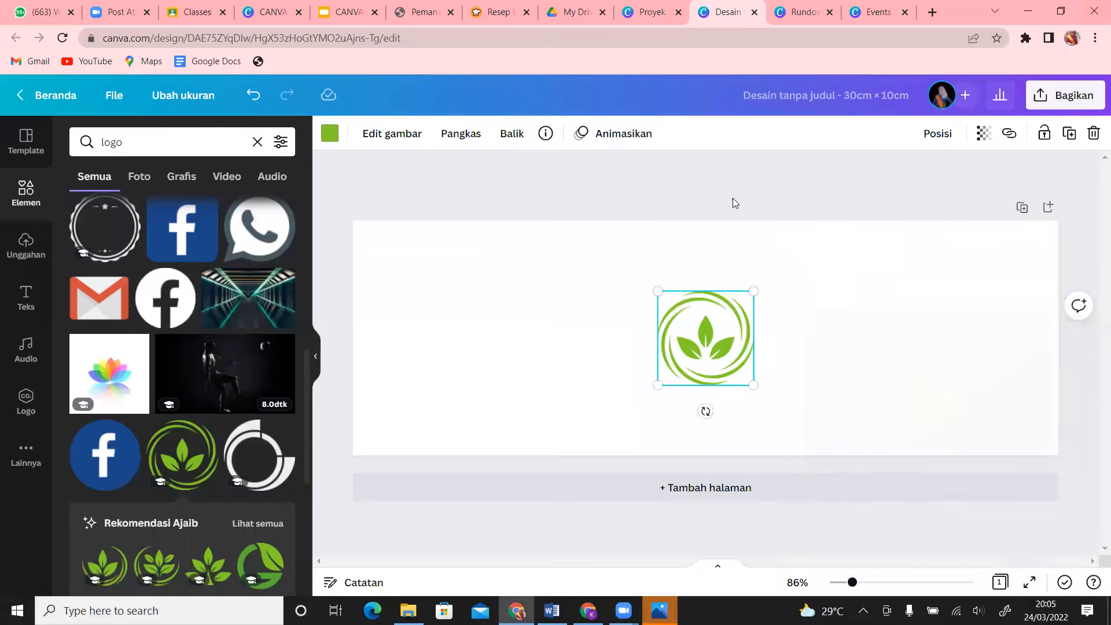
# - Demonstrate the transparent background option in the PNG download settings, and leave them without downloading
pyautogui.click(1083, 99)
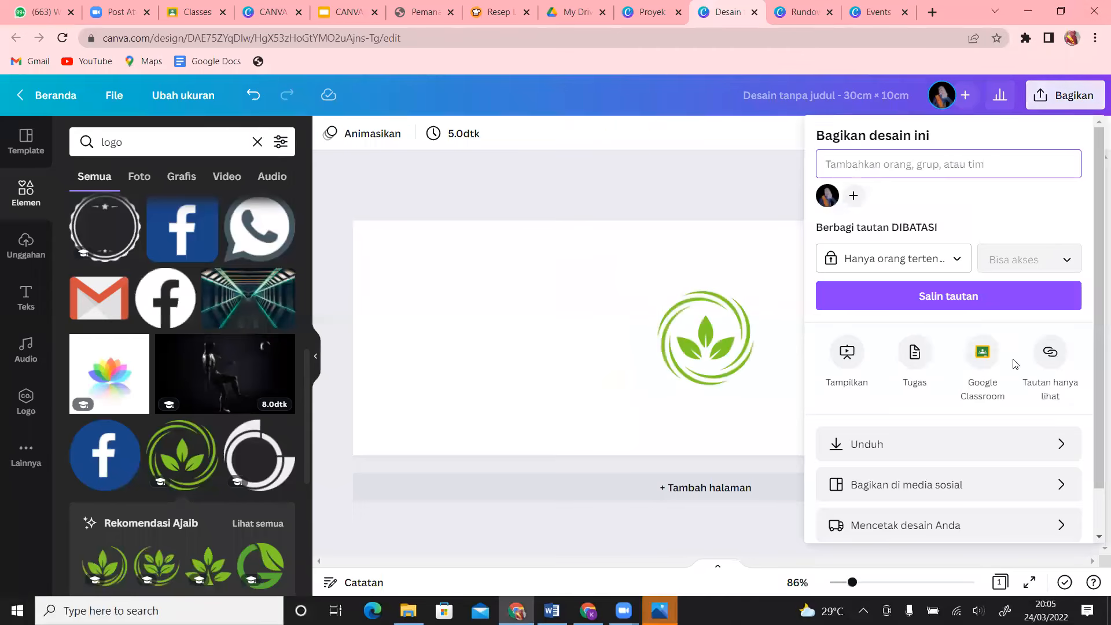
pyautogui.click(950, 443)
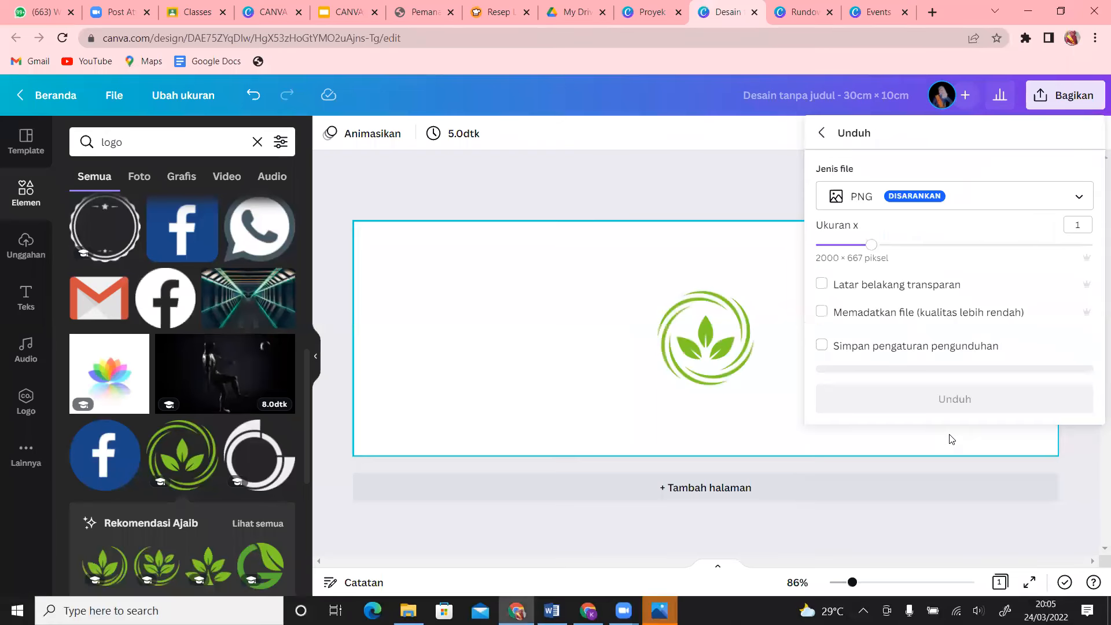
pyautogui.click(826, 291)
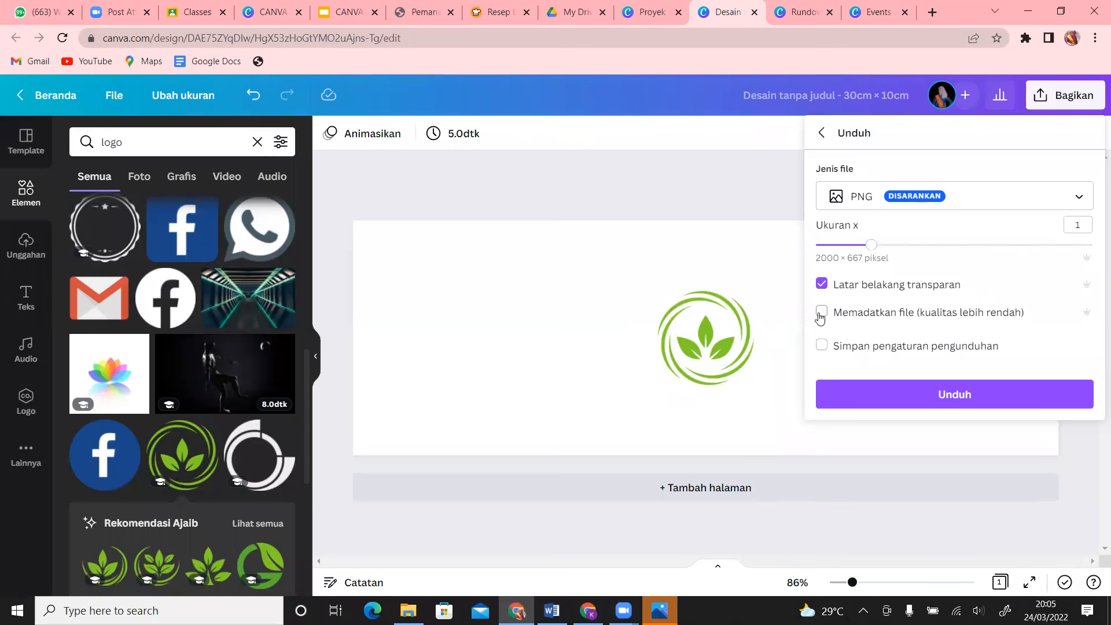
pyautogui.click(765, 194)
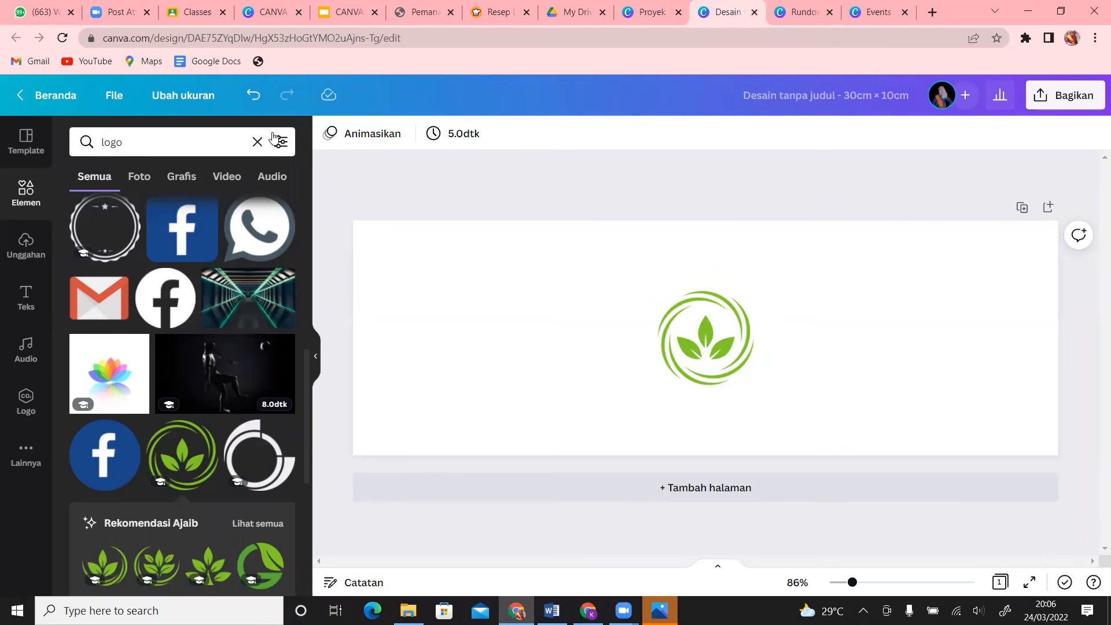
# - Search the elements for "beruang", filter them by the pink colour and look through the results
pyautogui.moveTo(142, 143); pyautogui.dragTo(58, 142)
pyautogui.write('beruang')
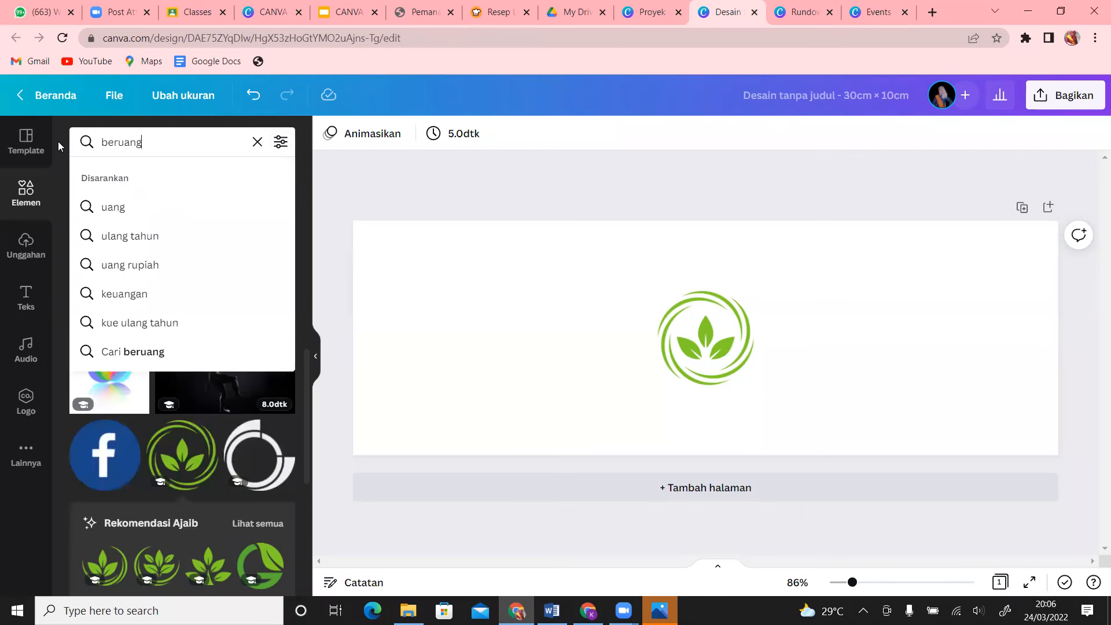
pyautogui.press('Return')
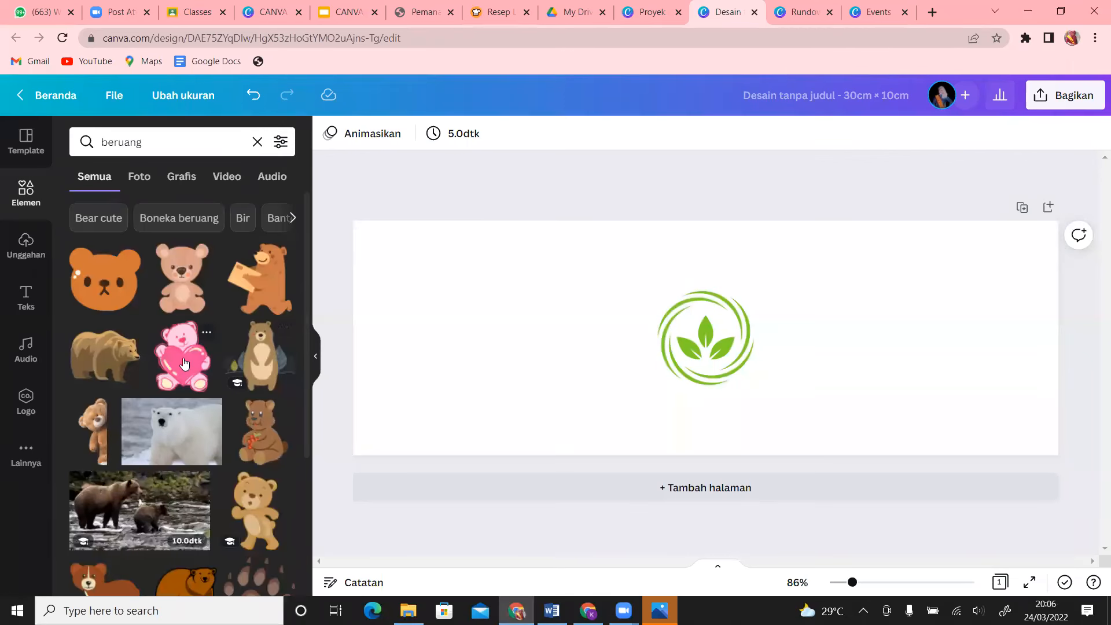
pyautogui.click(280, 142)
pyautogui.click(234, 249)
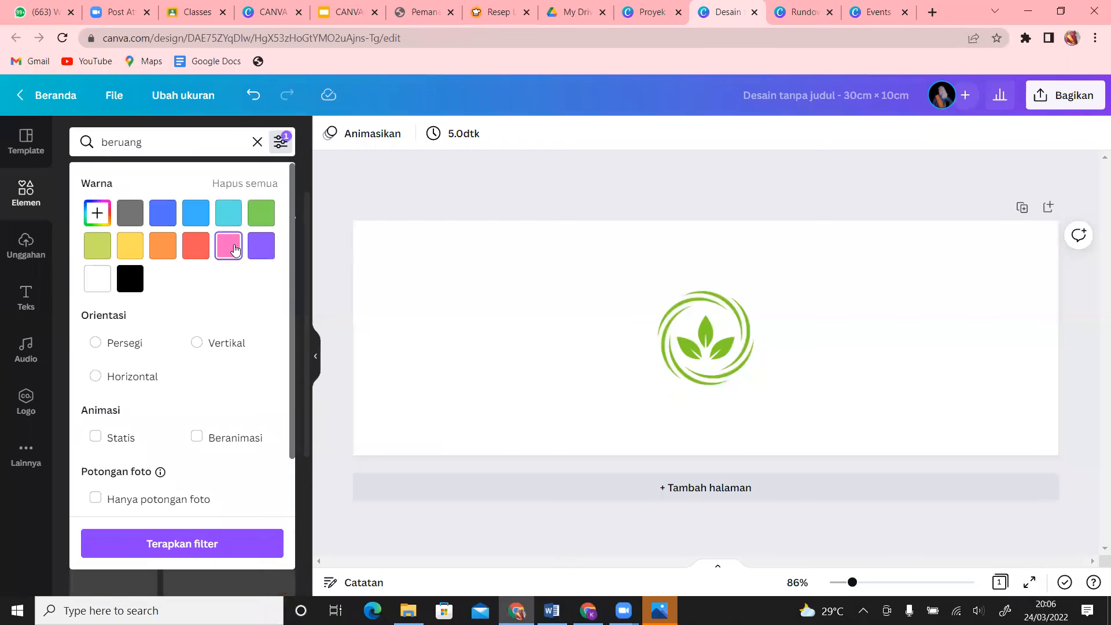
pyautogui.click(217, 543)
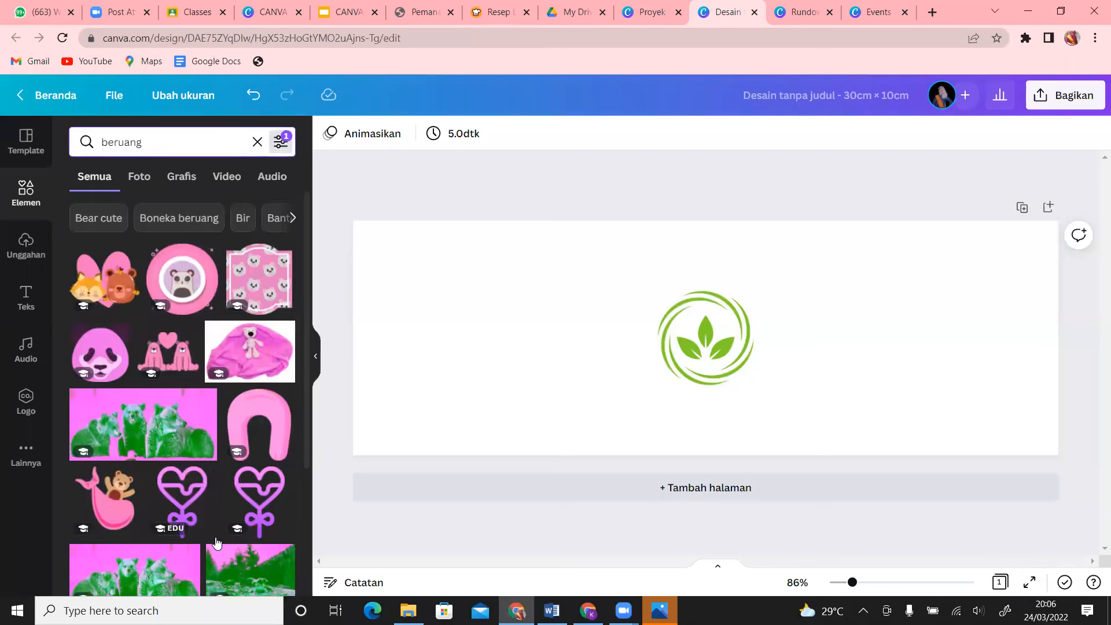
pyautogui.moveTo(306, 226); pyautogui.dragTo(312, 442)
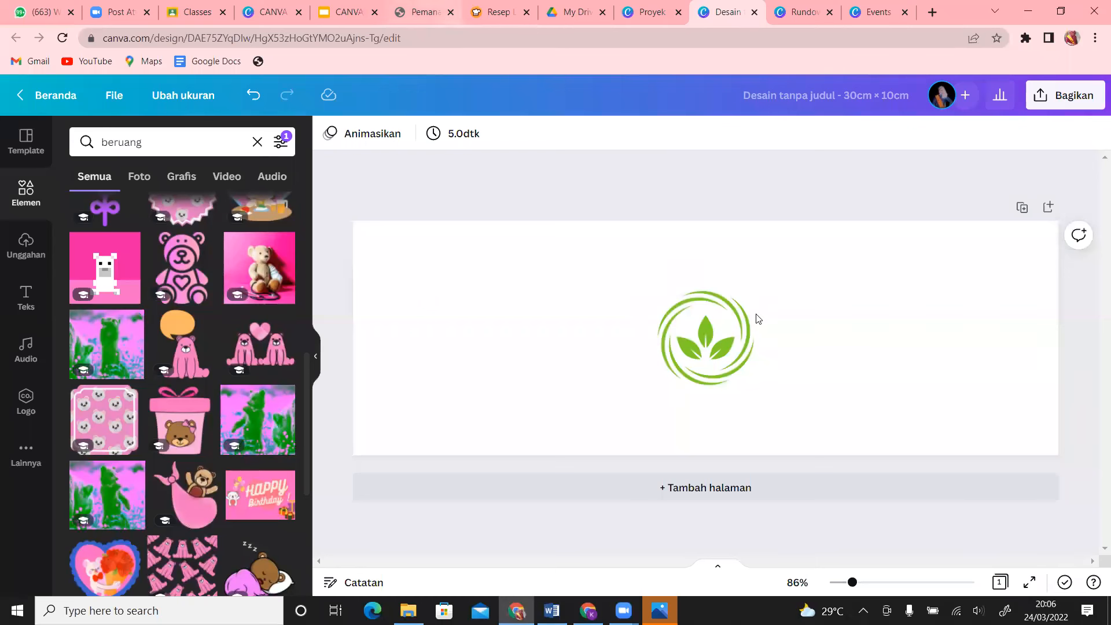
# - Set the computer's speaker volume to 59
pyautogui.click(978, 611)
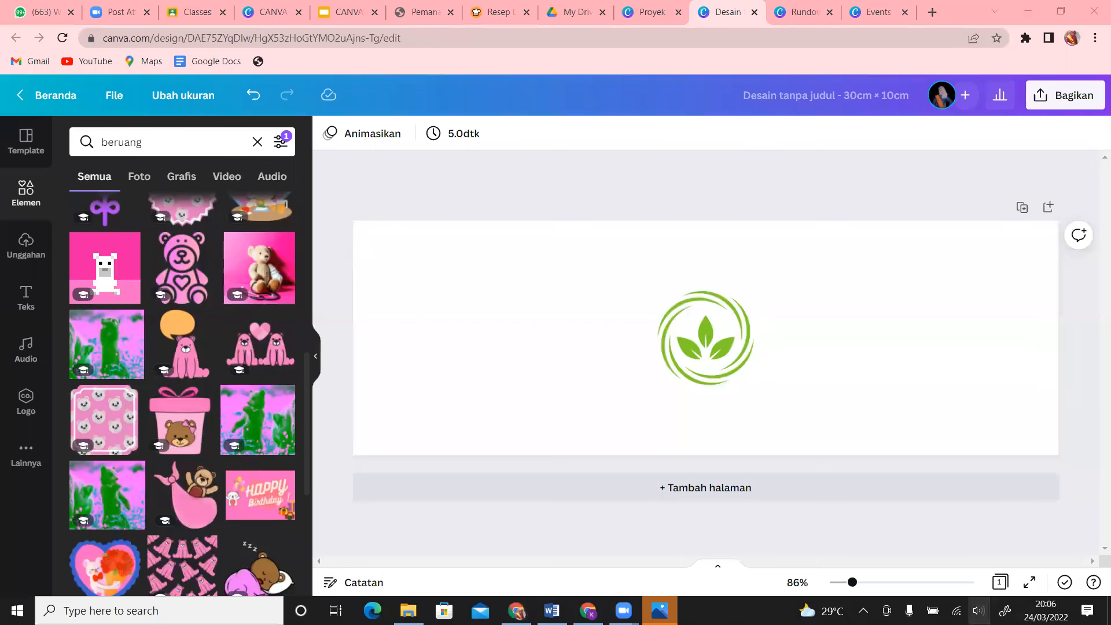
pyautogui.moveTo(947, 576); pyautogui.dragTo(997, 580)
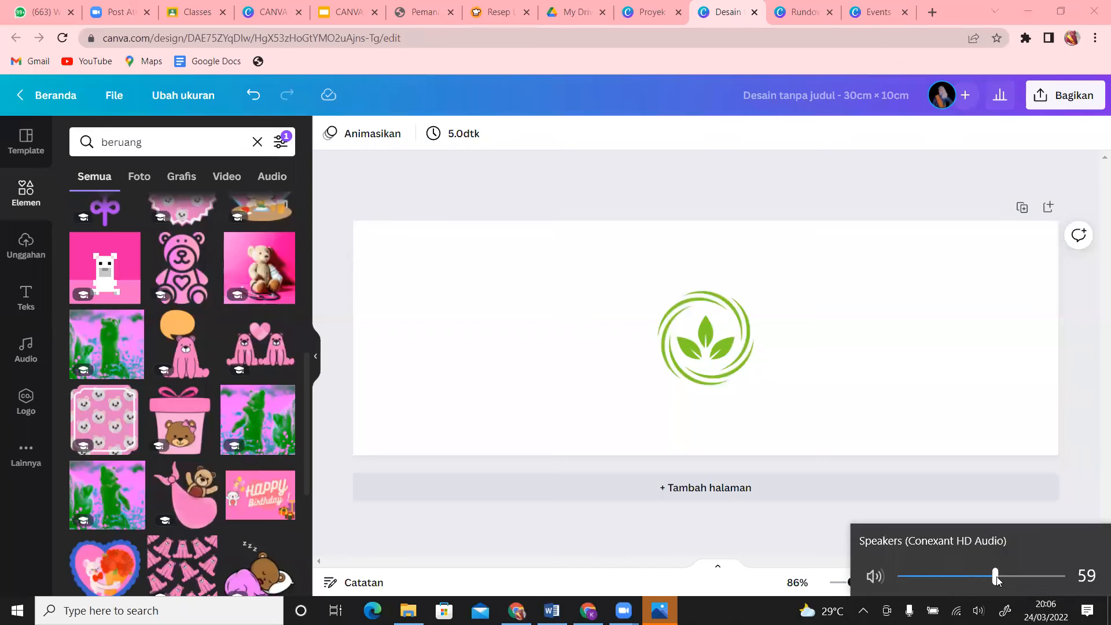
# - Clear the filtered search and search the elements for "beruang" again without a colour filter
pyautogui.click(257, 142)
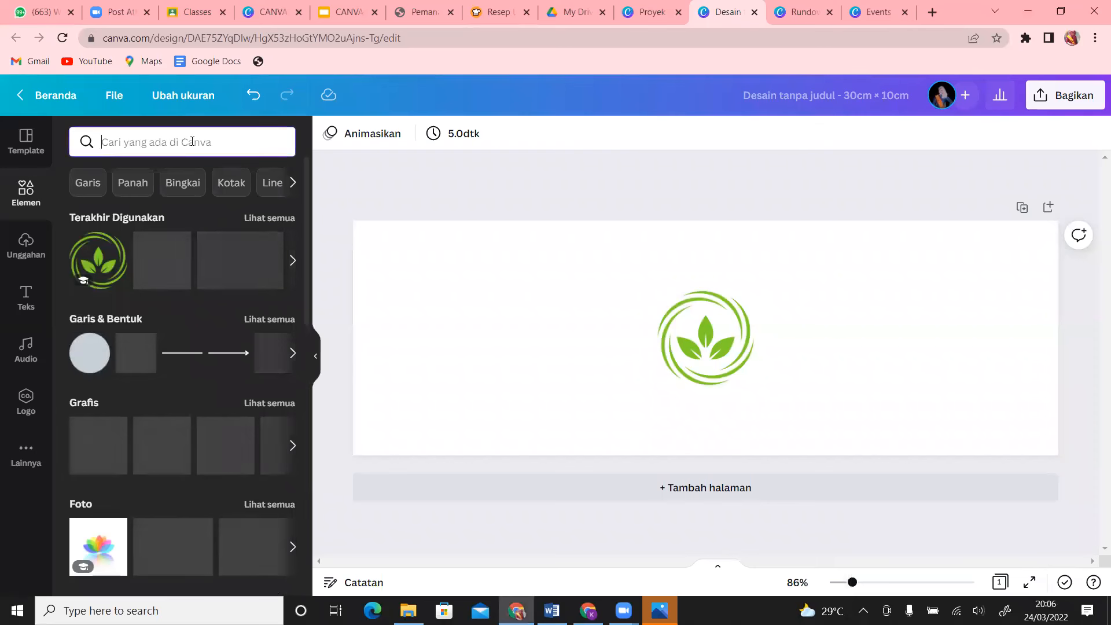
pyautogui.write('beruang')
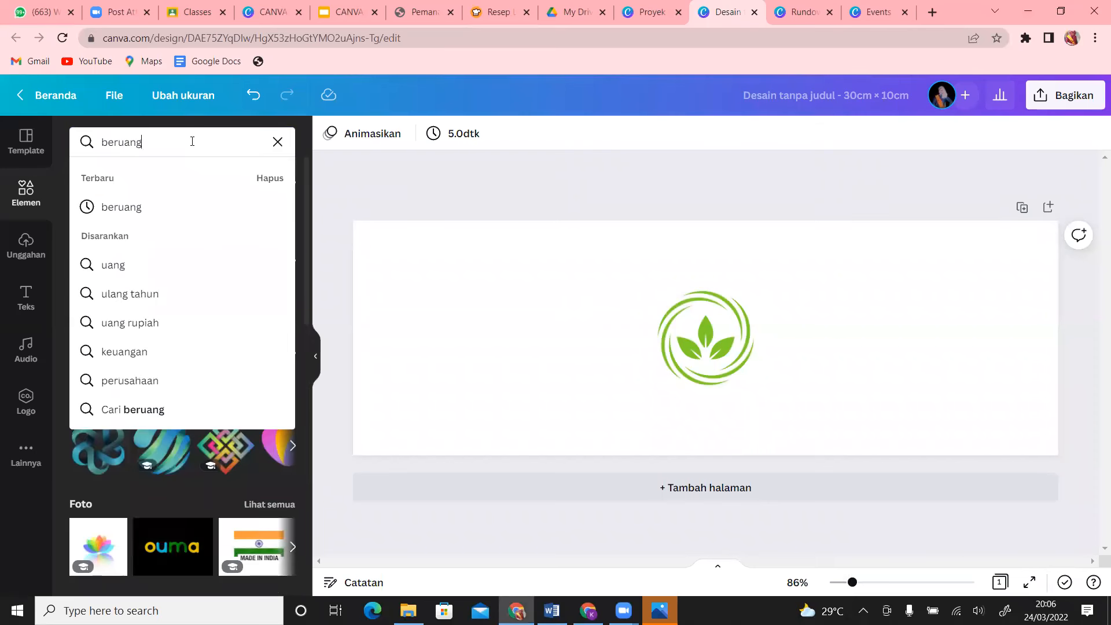
pyautogui.press('Return')
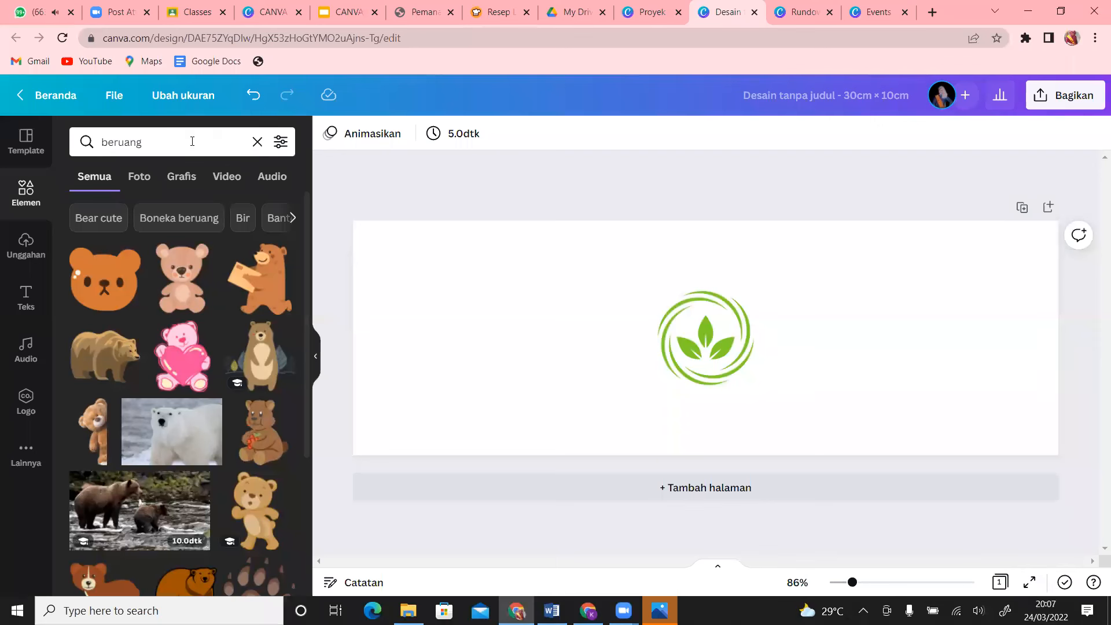
# - Examine the file types offered for downloading the leaf logo design, from PNG to GIF, and keep PNG
pyautogui.click(1062, 94)
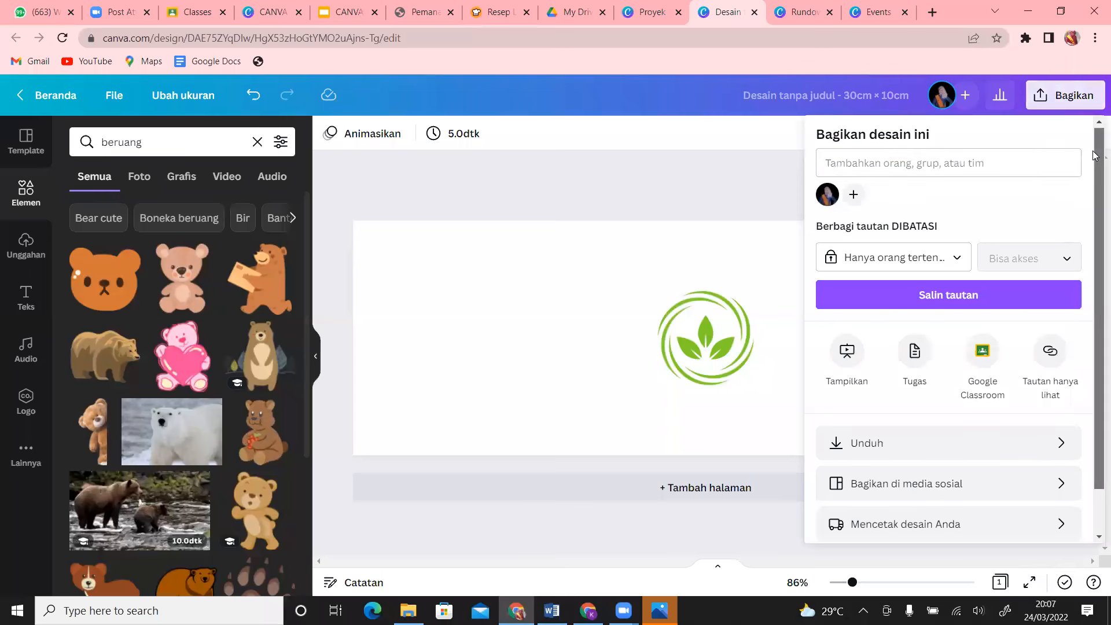
pyautogui.click(968, 445)
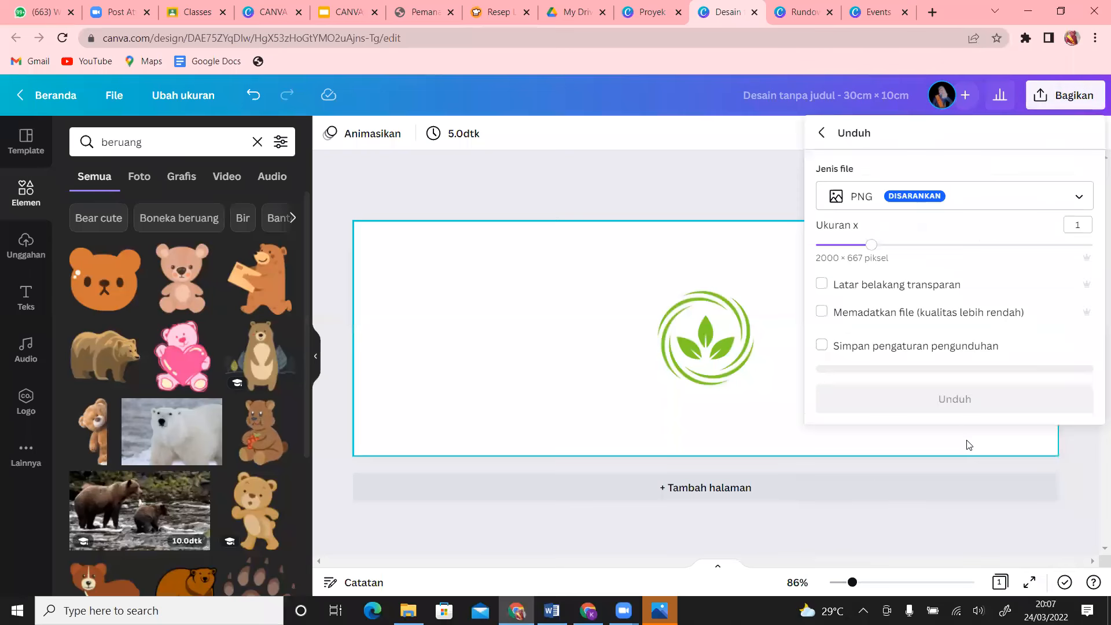
pyautogui.click(1057, 205)
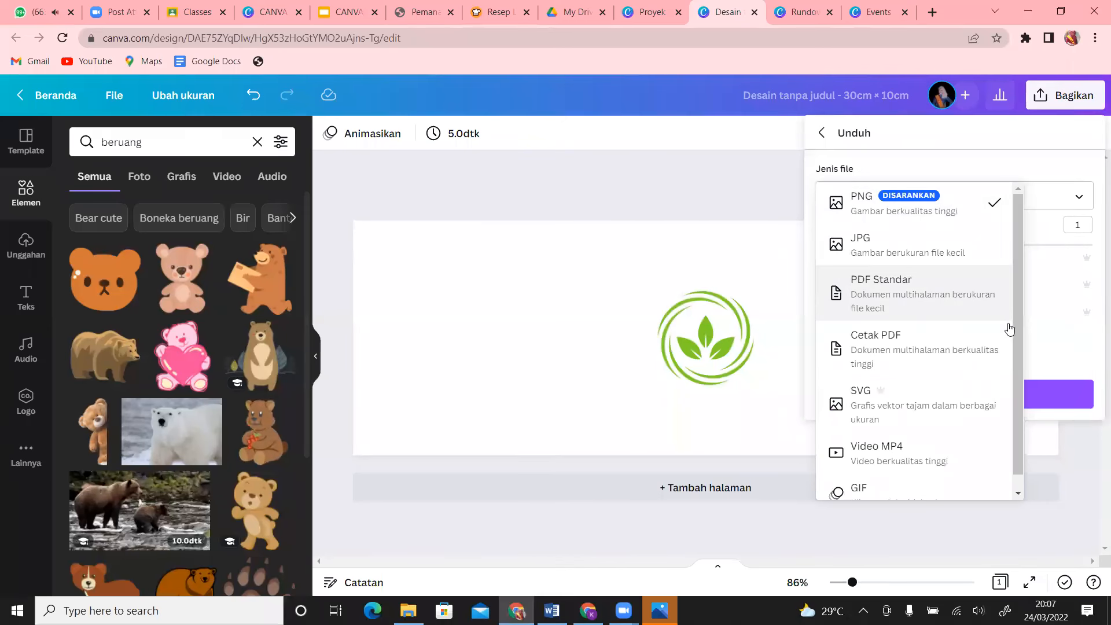
pyautogui.scroll(-1, 1019, 329)
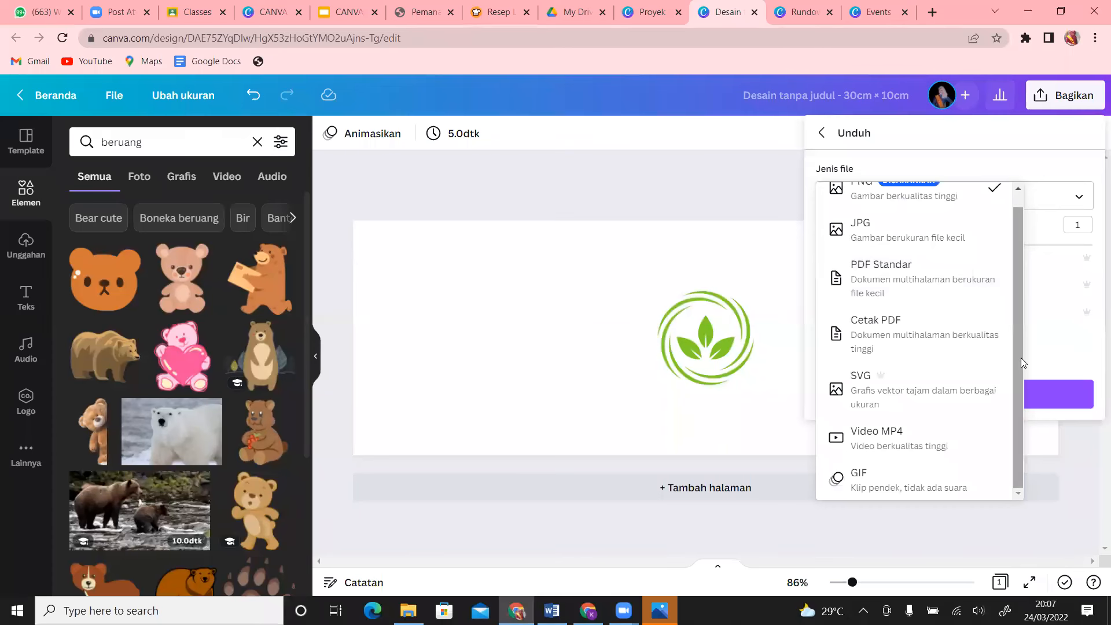
pyautogui.scroll(1, 1020, 356)
pyautogui.click(679, 233)
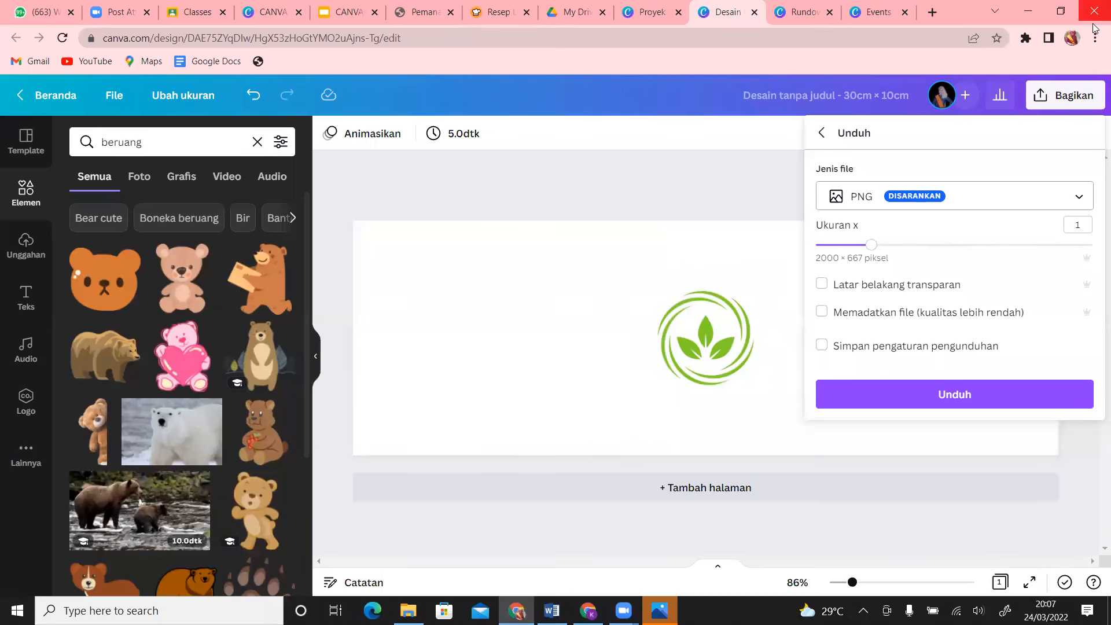
# - Choose Google Drive as the place to save the leaf logo design and select the Desain Canva folder
pyautogui.click(1082, 92)
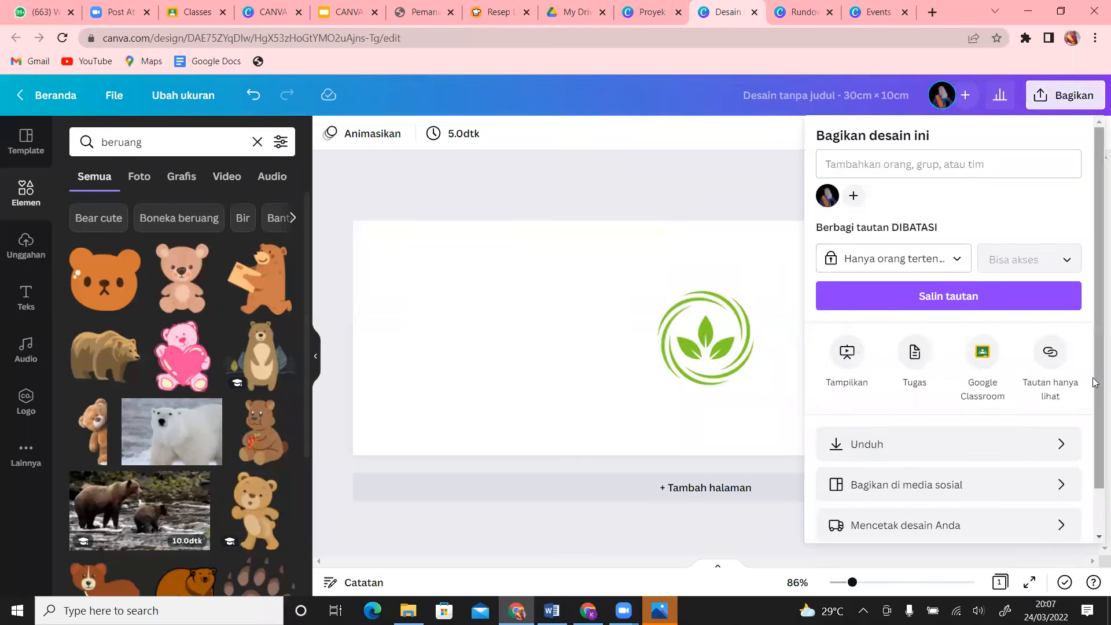
pyautogui.scroll(-1, 1094, 449)
pyautogui.scroll(-1, 1094, 449)
pyautogui.scroll(2, 990, 531)
pyautogui.scroll(-1, 1094, 471)
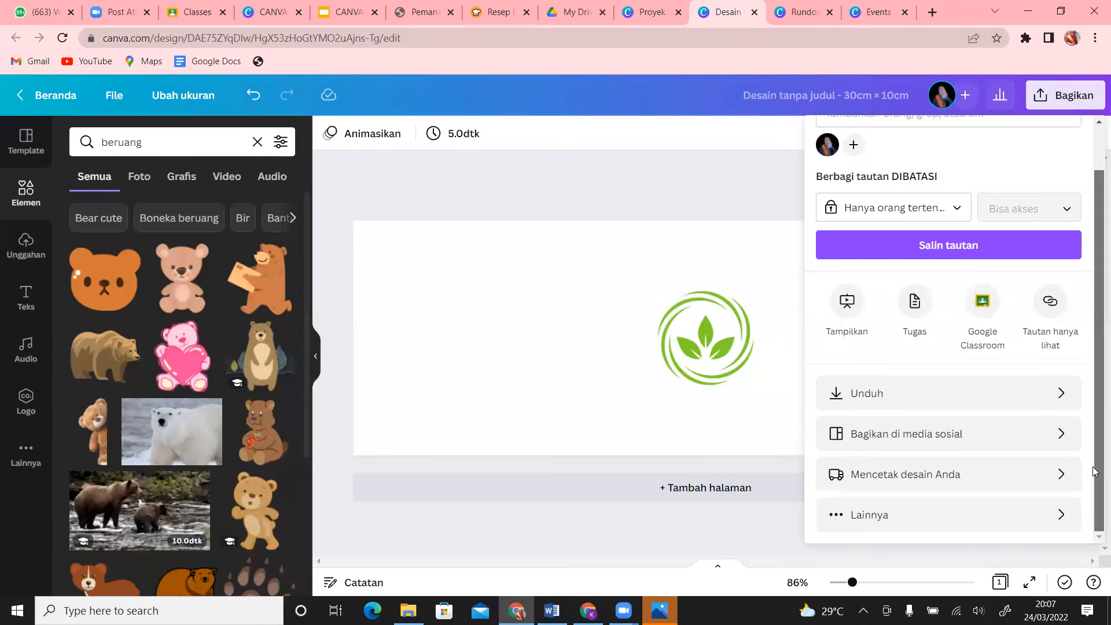
pyautogui.click(987, 515)
pyautogui.moveTo(1094, 226); pyautogui.dragTo(1094, 308)
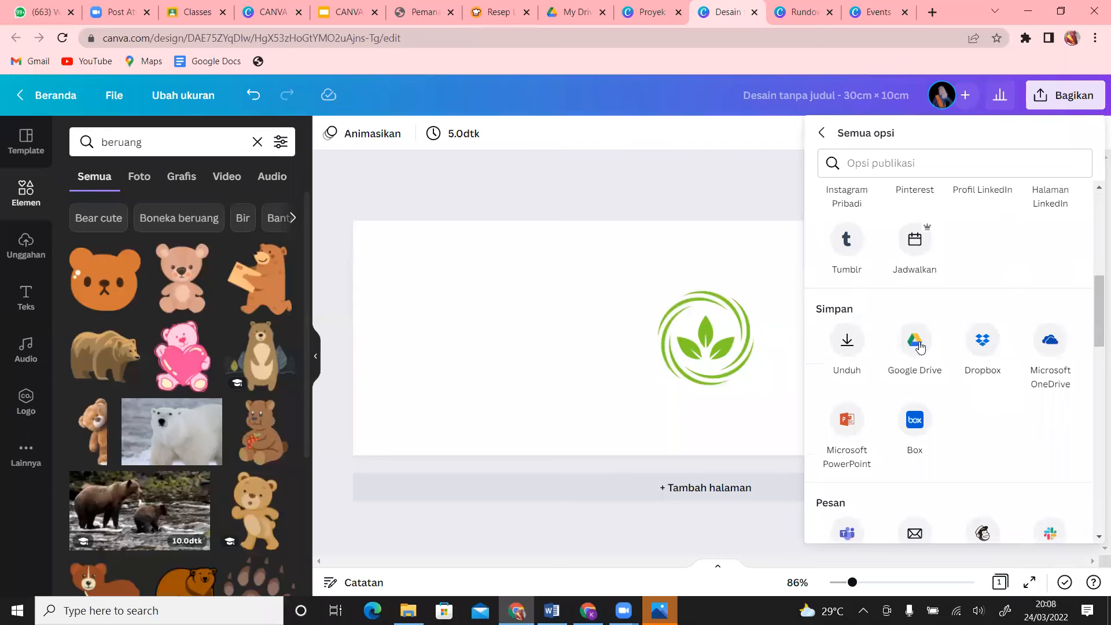
pyautogui.click(915, 341)
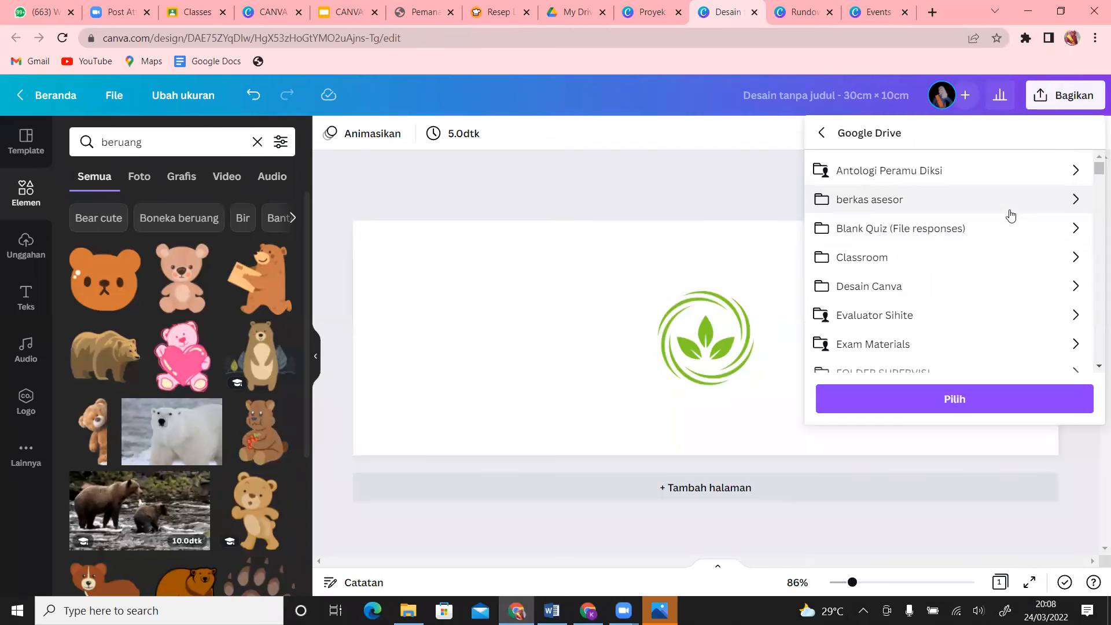
pyautogui.click(925, 295)
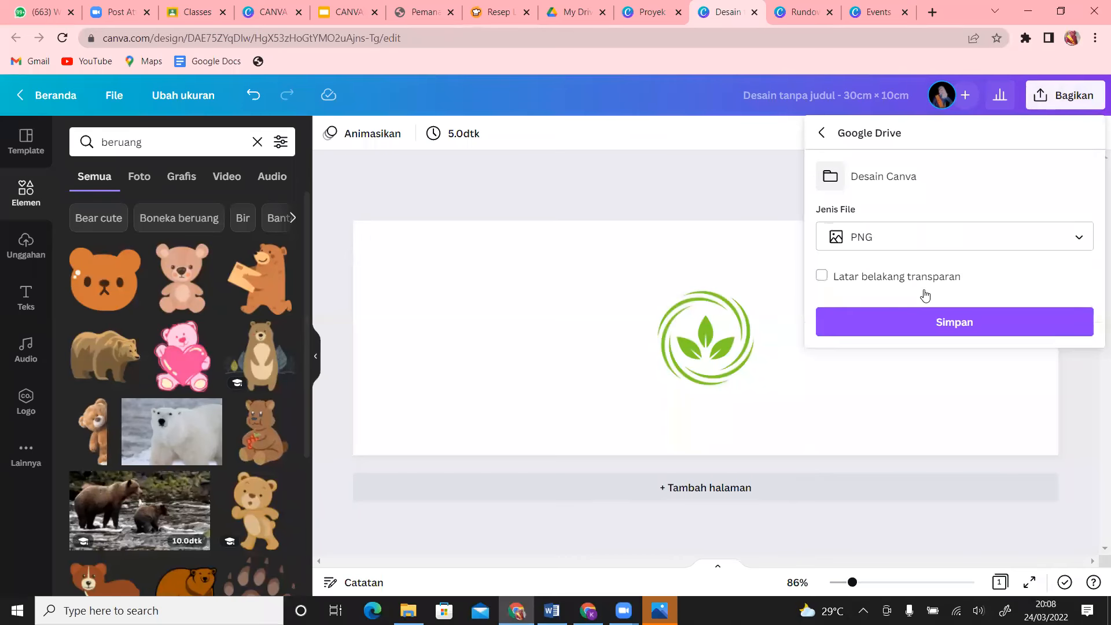
# - Examine the file types offered for saving to Google Drive, keep PNG and close the sharing options without saving
pyautogui.click(1004, 238)
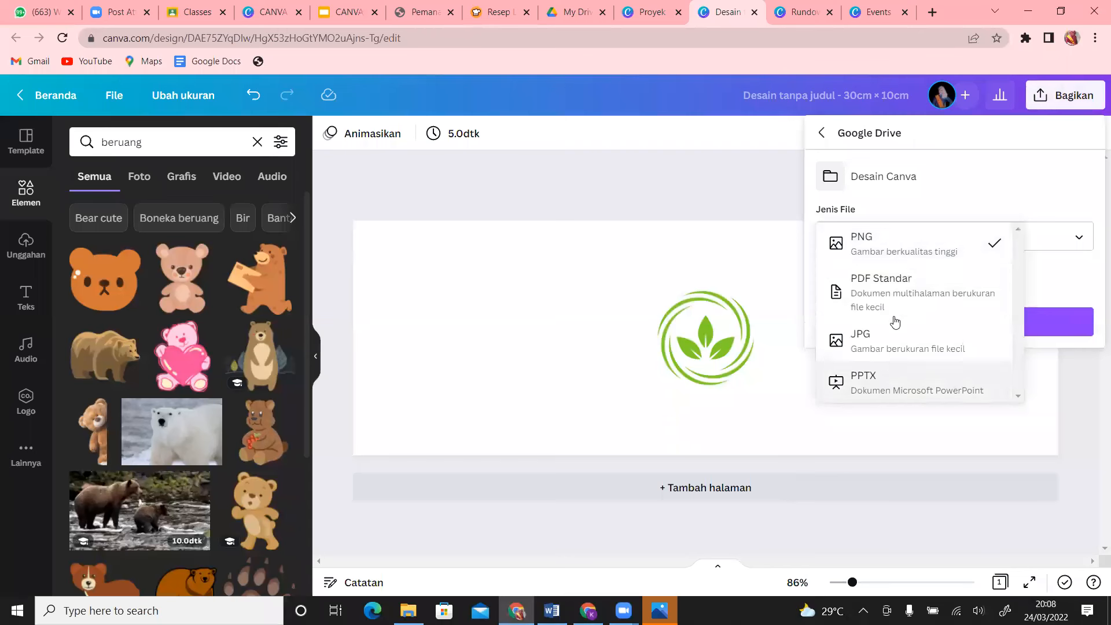
pyautogui.click(960, 436)
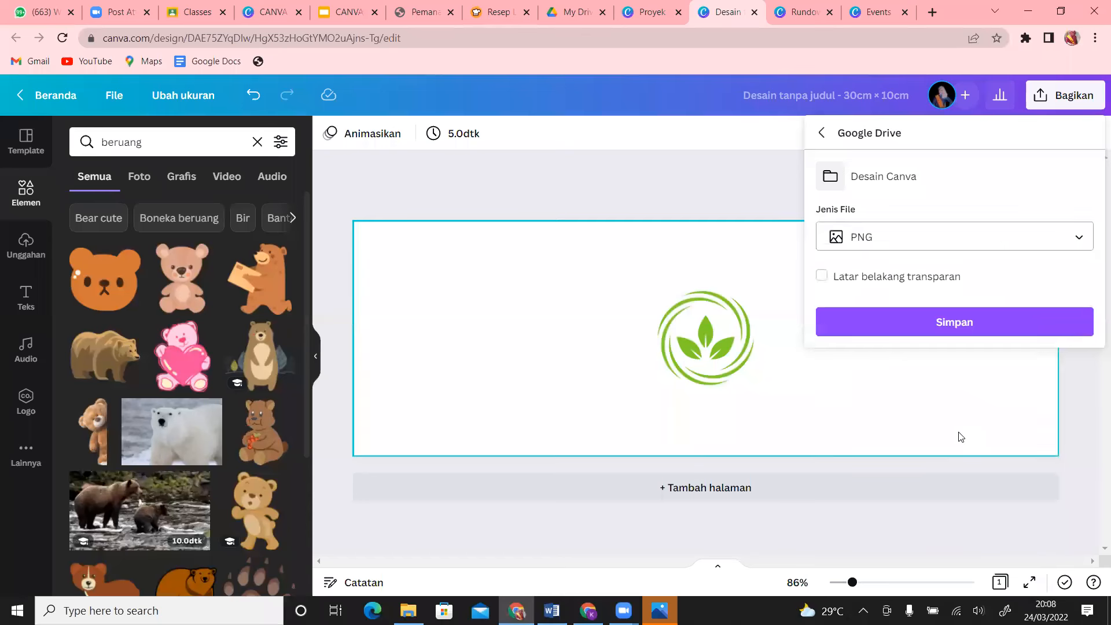
pyautogui.click(960, 437)
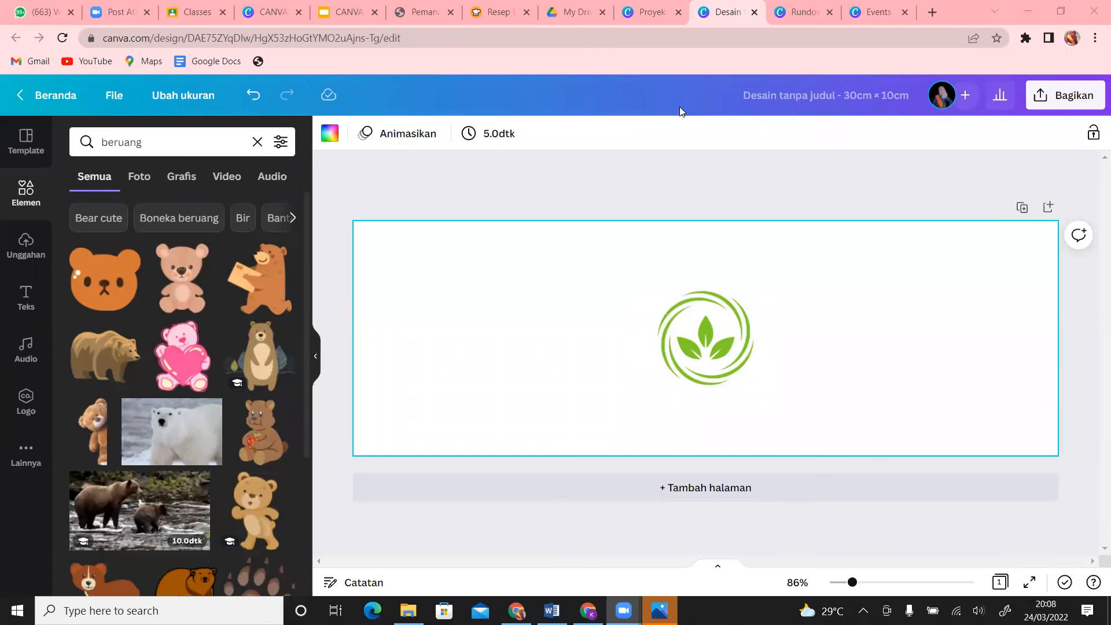
# - Delete the green leaf logo from the 30 × 10 cm design
pyautogui.click(687, 352)
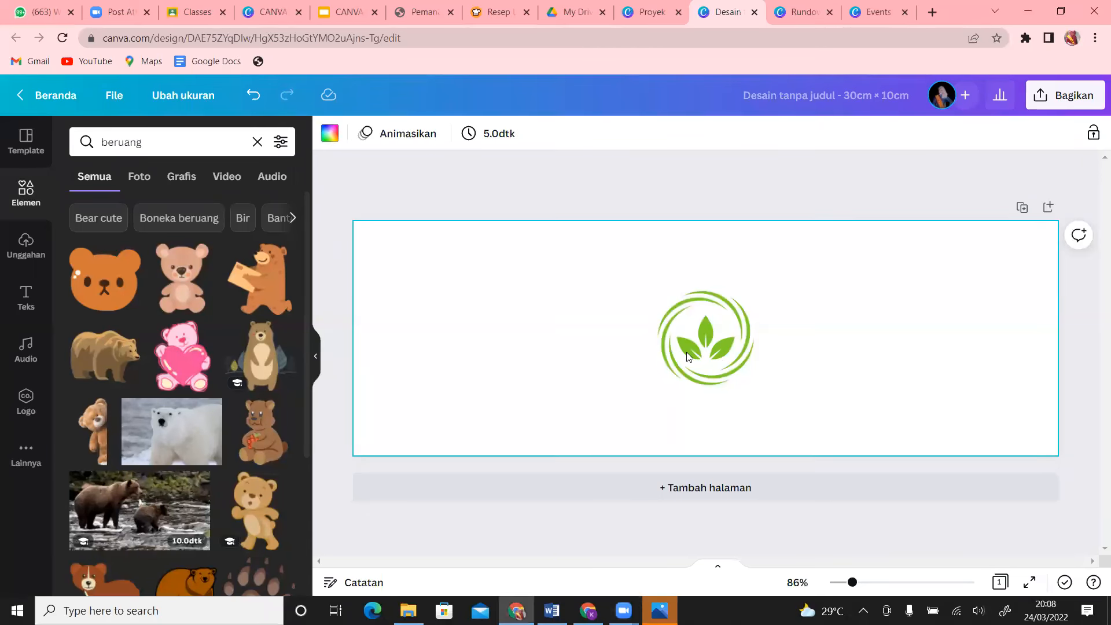
pyautogui.click(687, 352)
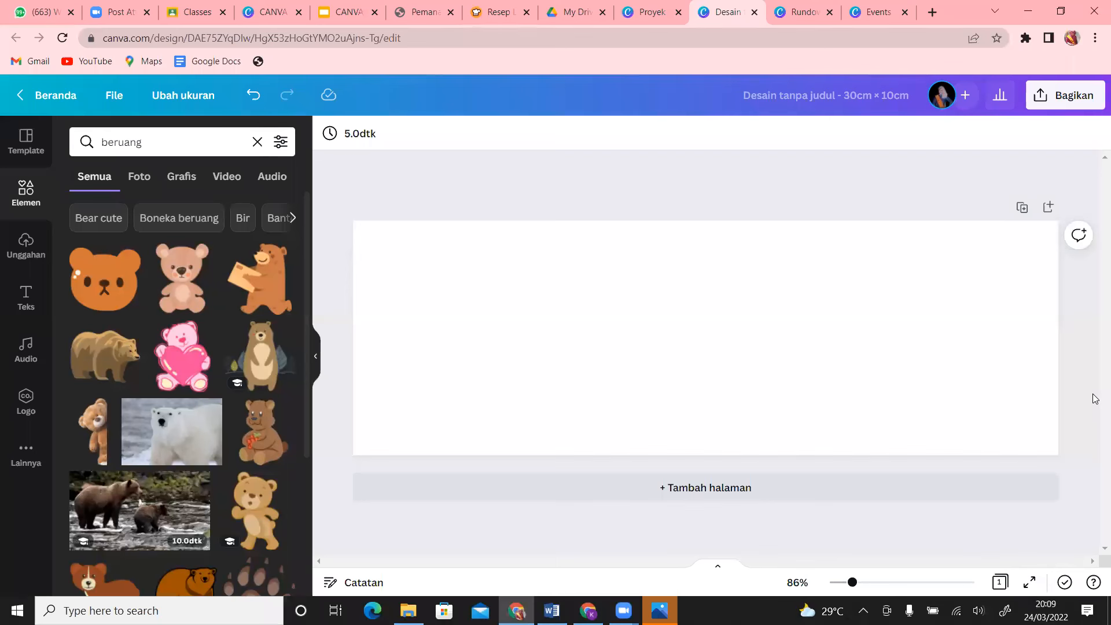
# - Try out adding a circle, a rectangle and a text box to the empty page, removing each one again
pyautogui.press('c')
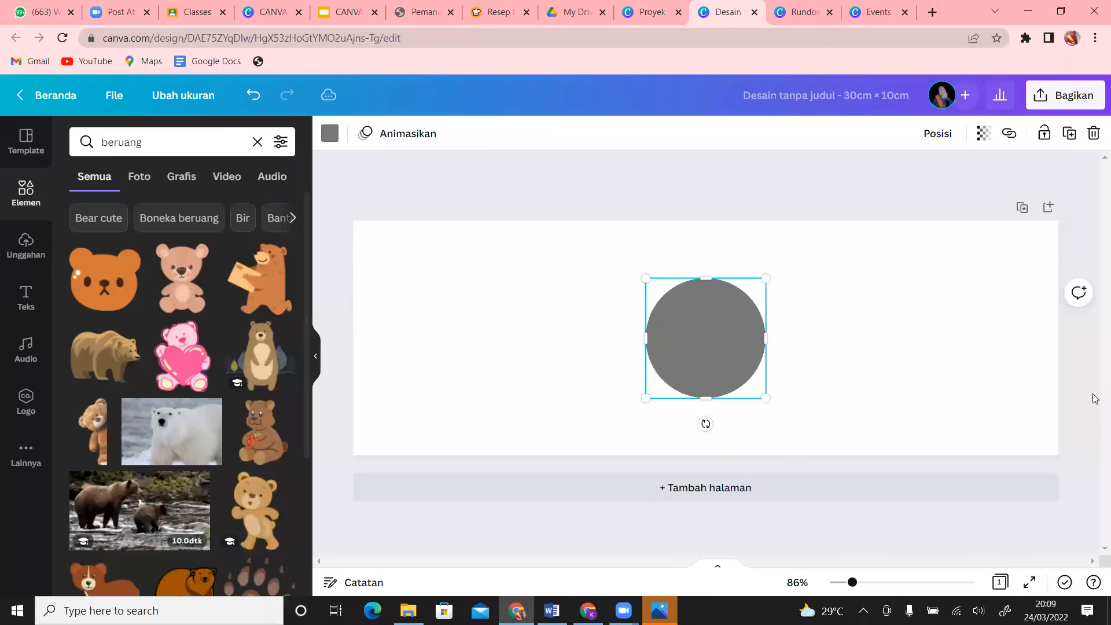
pyautogui.press('Delete')
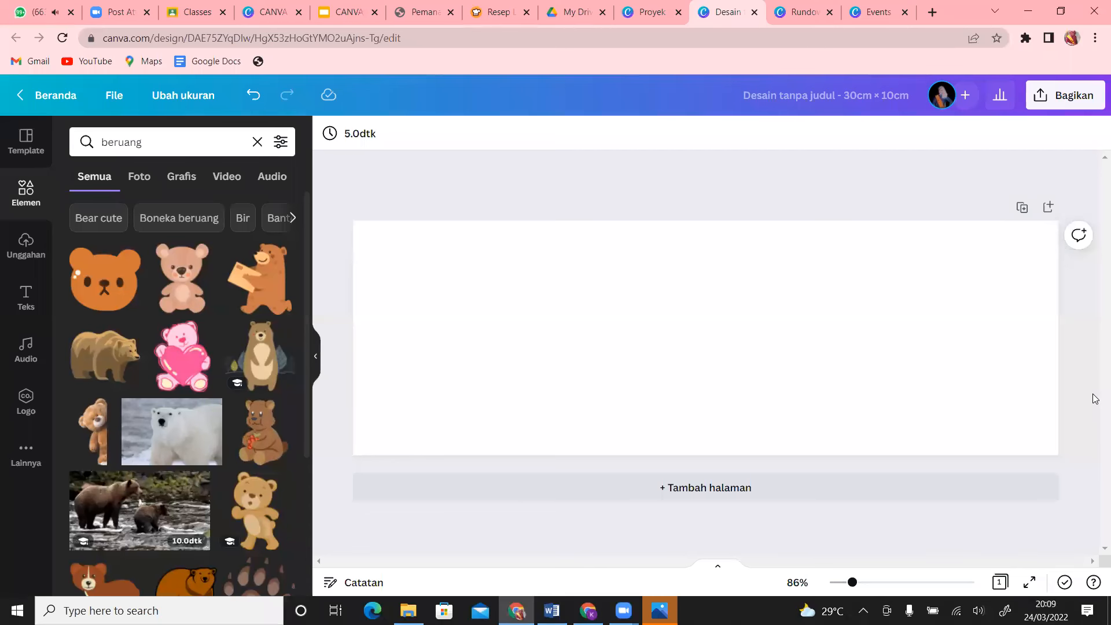
pyautogui.press('r')
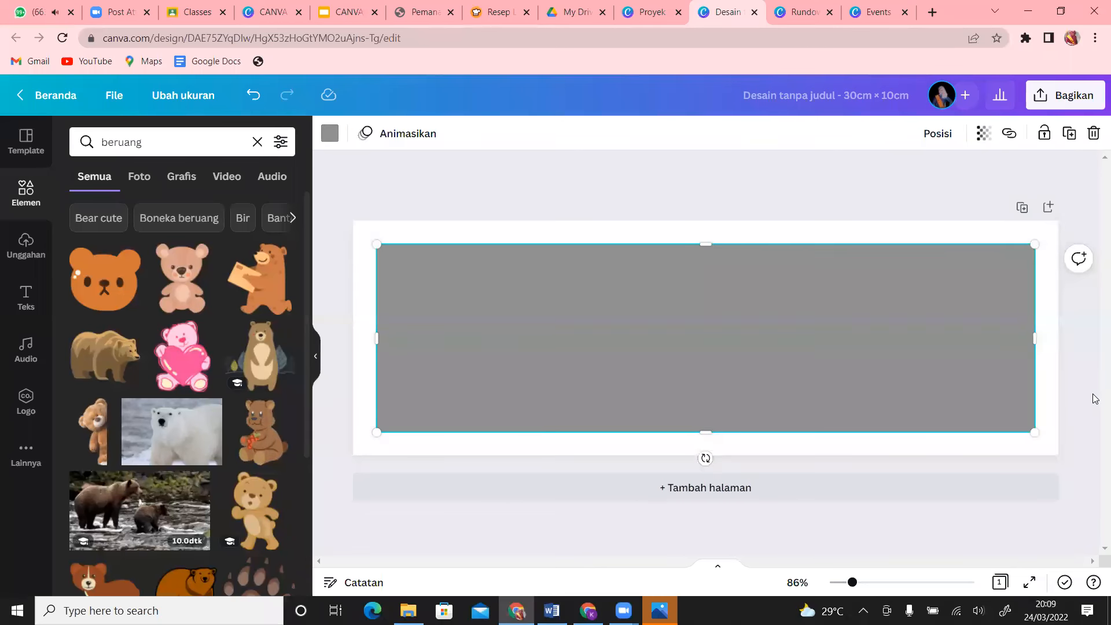
pyautogui.press('Delete')
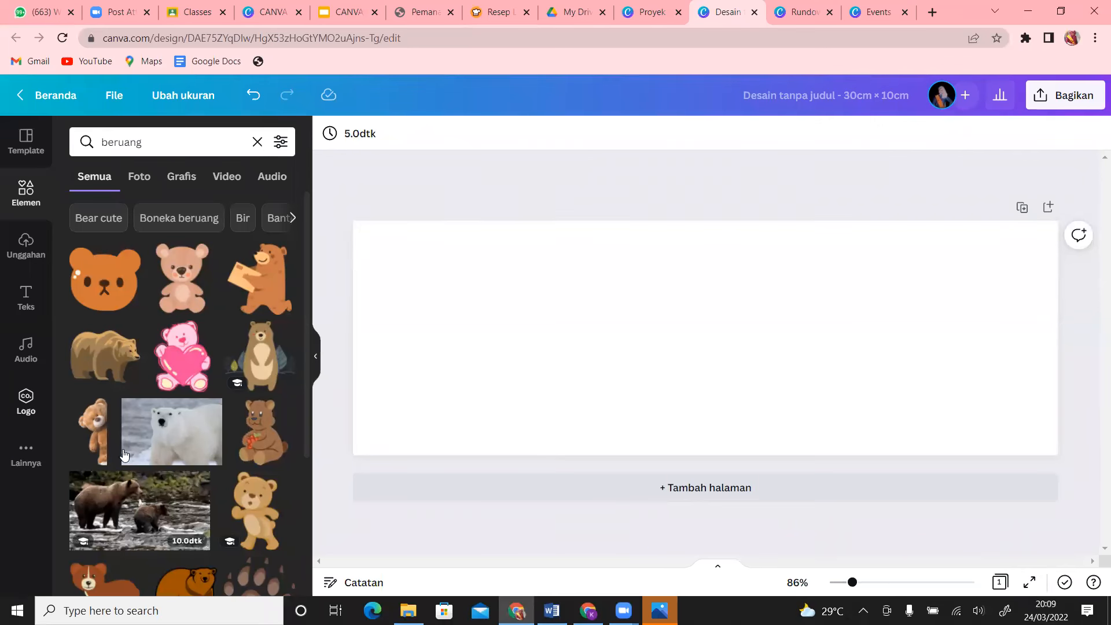
pyautogui.press('t')
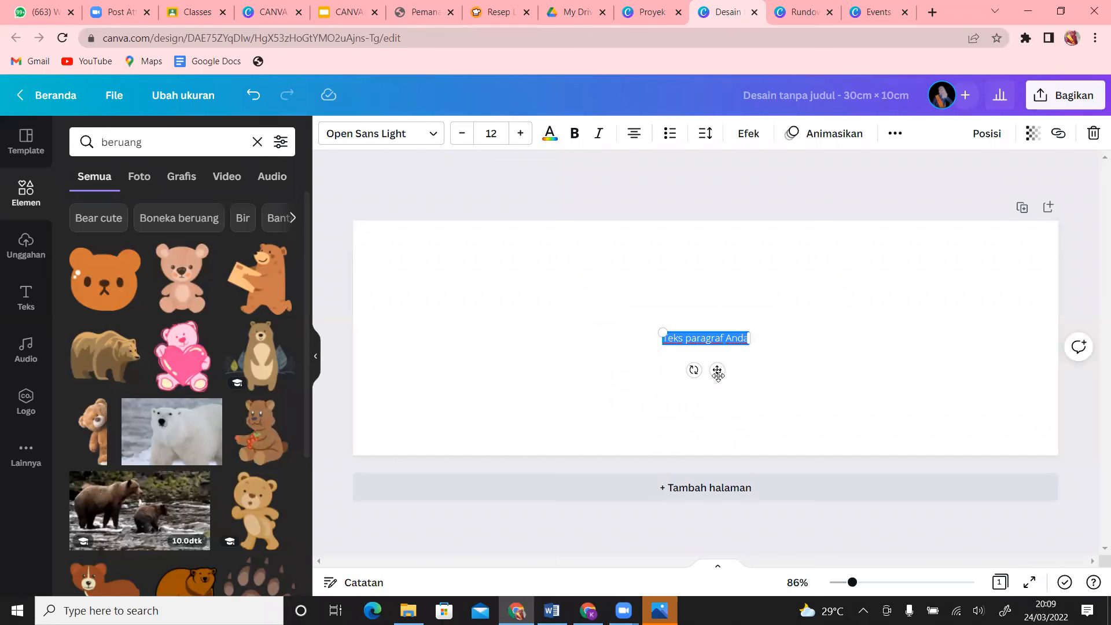
pyautogui.press('BackSpace')
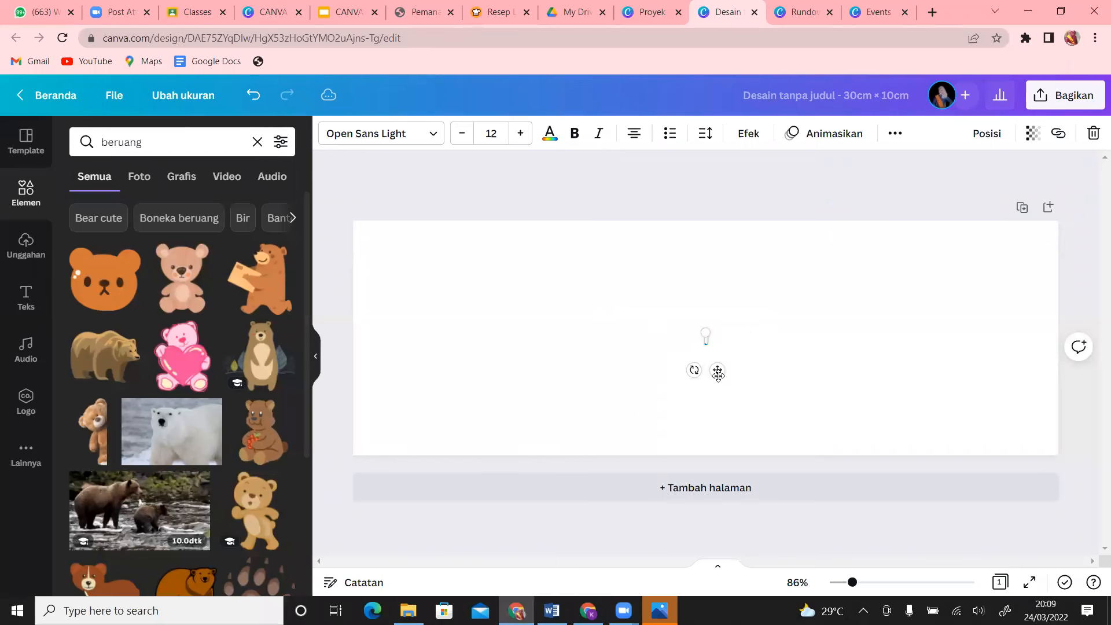
pyautogui.click(987, 413)
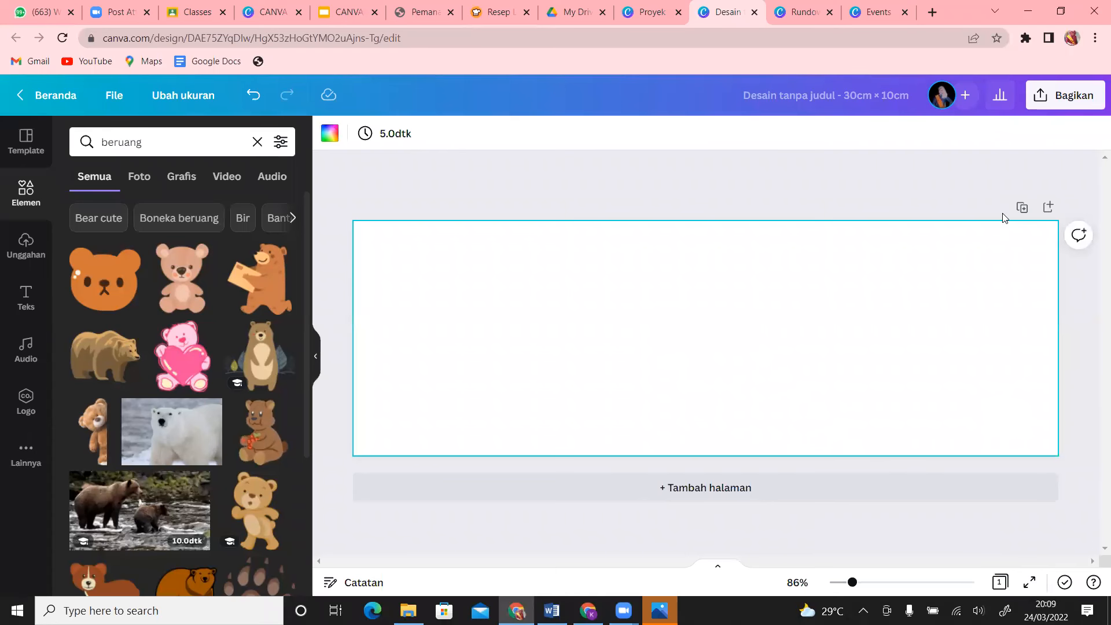
# - Switch to the CANVA JUARA design and present it full screen in Standar mode, trying the shushing emoji effect
pyautogui.click(807, 11)
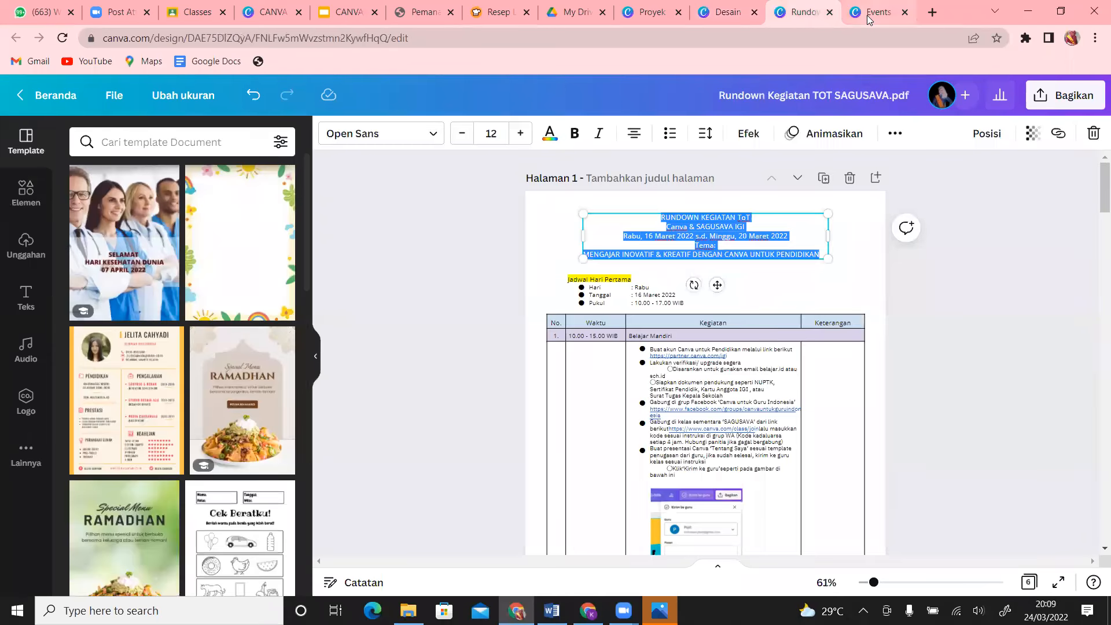
pyautogui.click(267, 12)
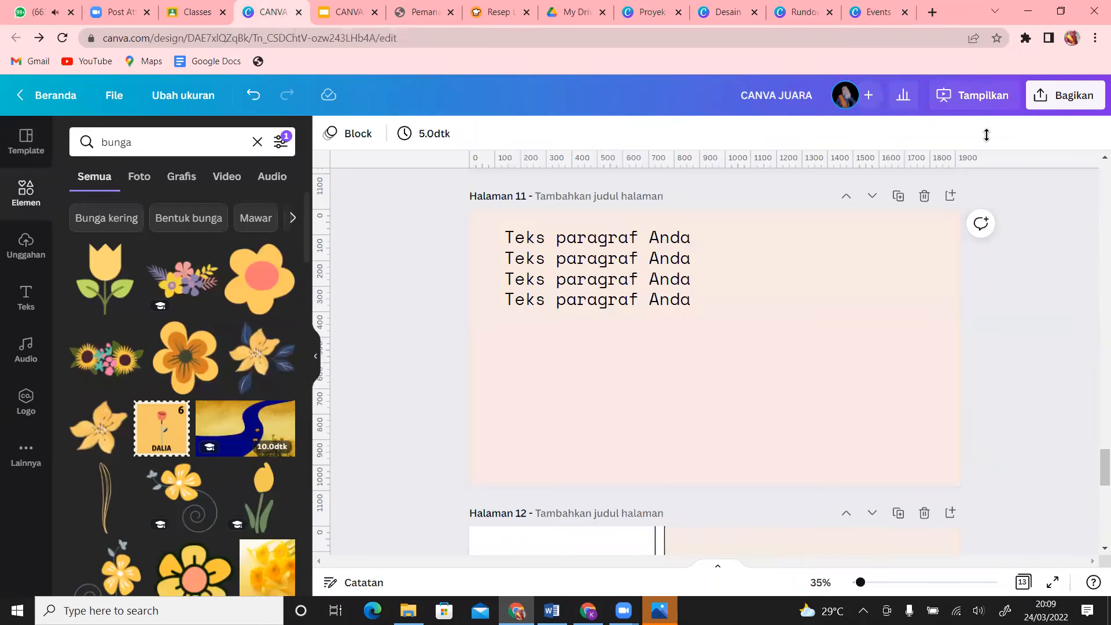
pyautogui.click(984, 100)
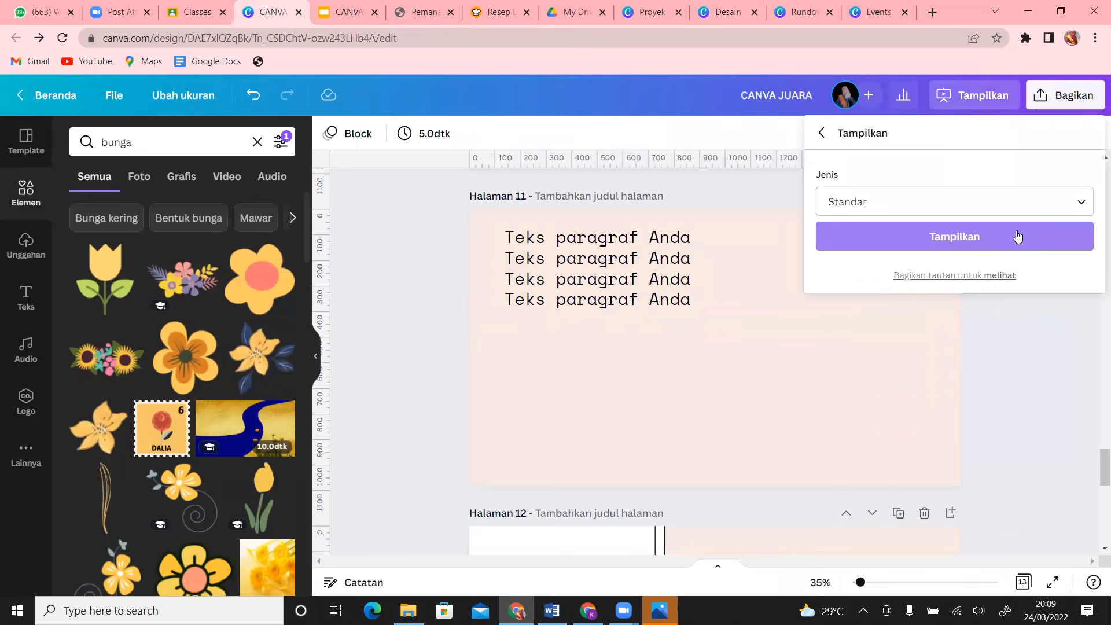
pyautogui.click(1049, 235)
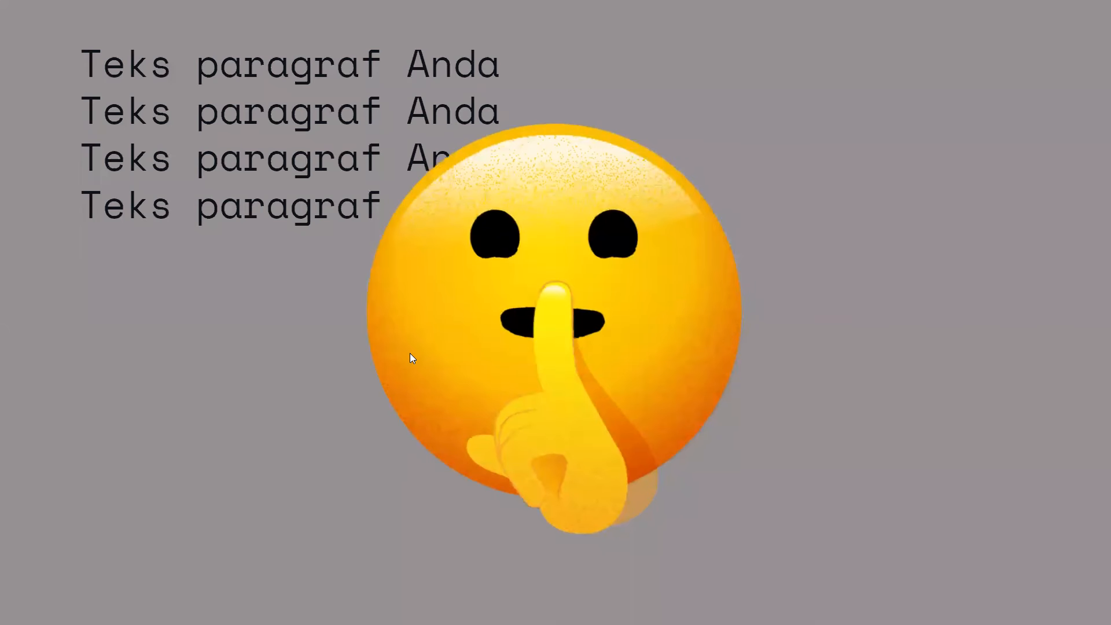
pyautogui.click(410, 355)
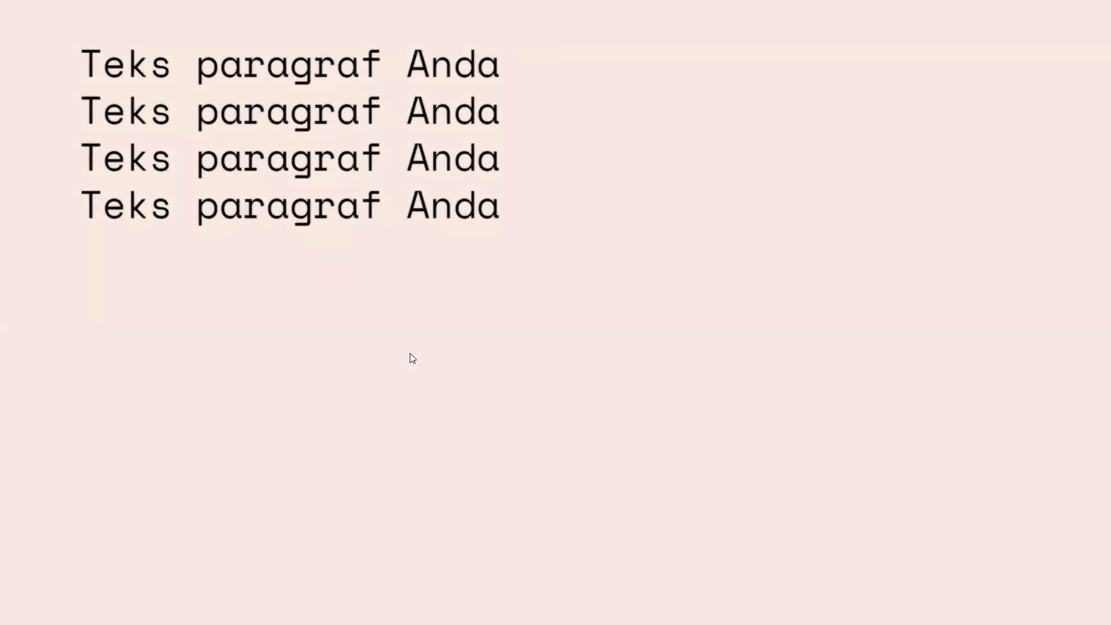
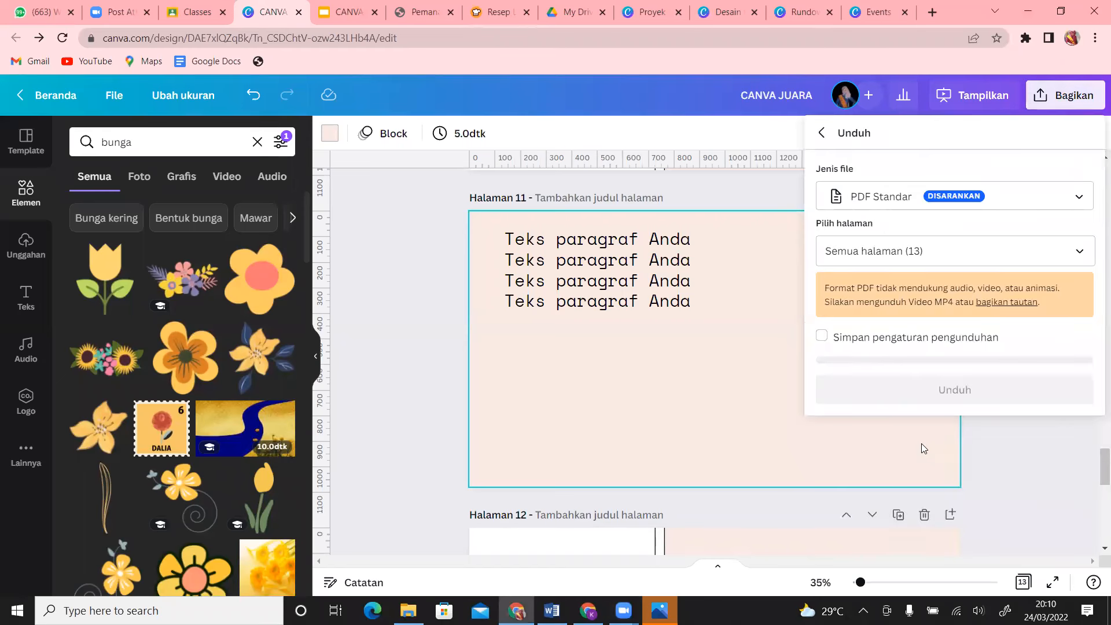
# - Examine the file types offered for downloading the CANVA JUARA presentation, from PNG to GIF, and keep PDF Standar
pyautogui.click(1067, 191)
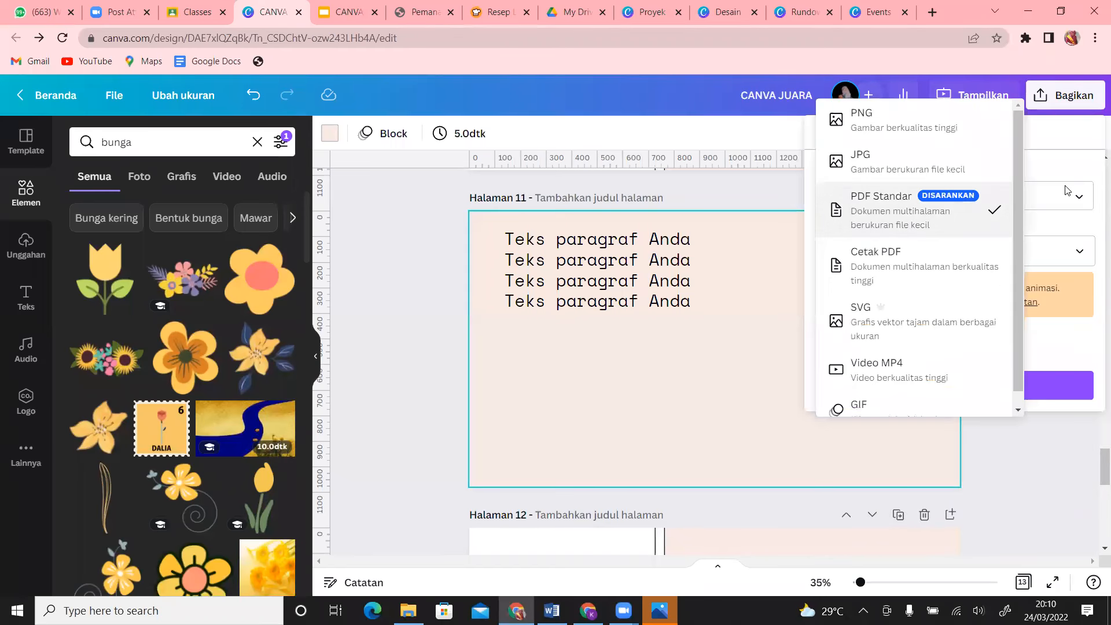
pyautogui.scroll(-1, 849, 405)
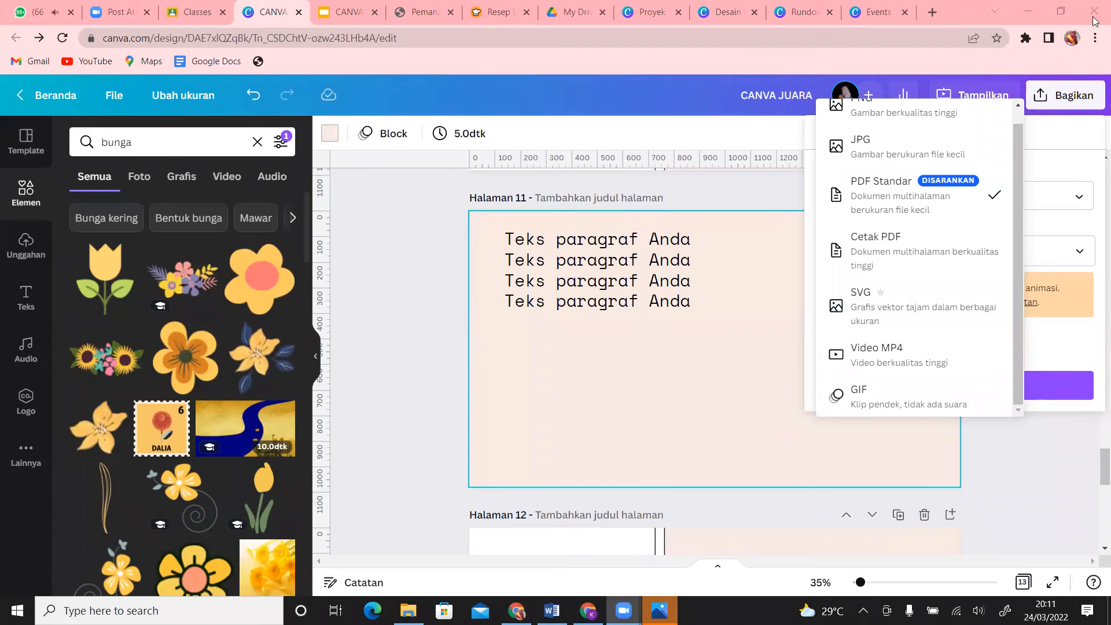
pyautogui.click(661, 428)
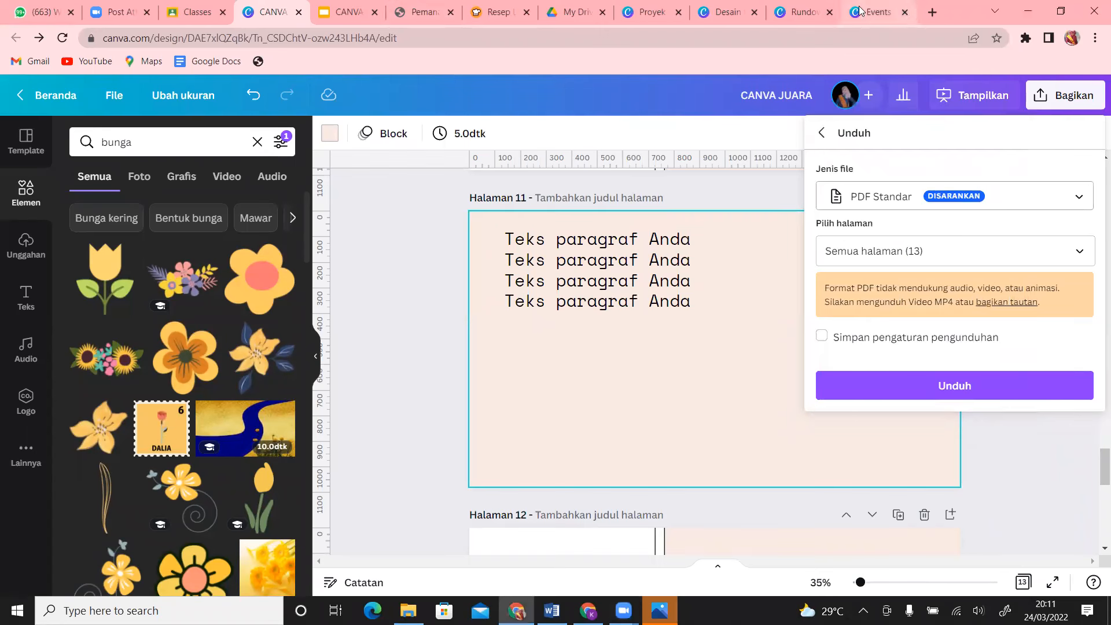
# - Import the Word document LA-LOKA (1) from the Downloads folder into the Canva projects
pyautogui.click(658, 23)
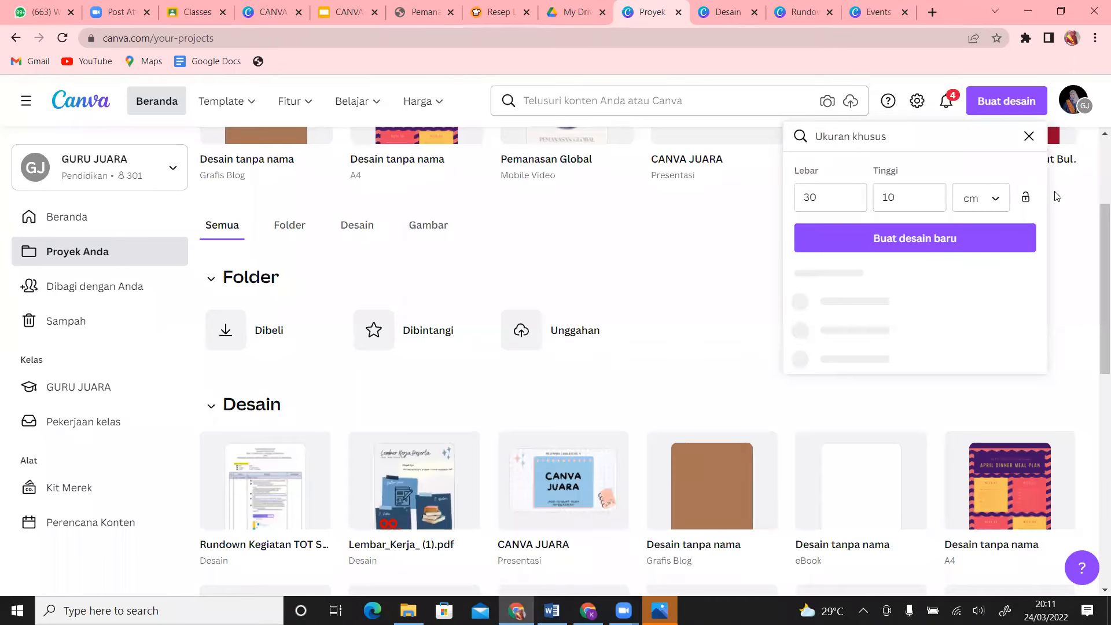
pyautogui.click(1013, 98)
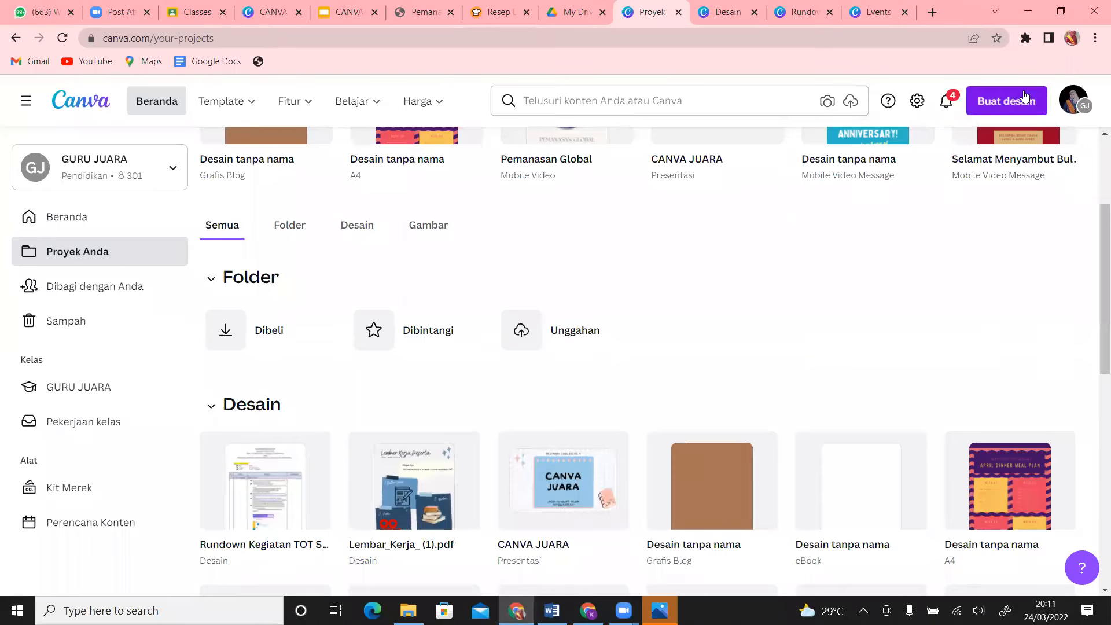
pyautogui.click(1023, 97)
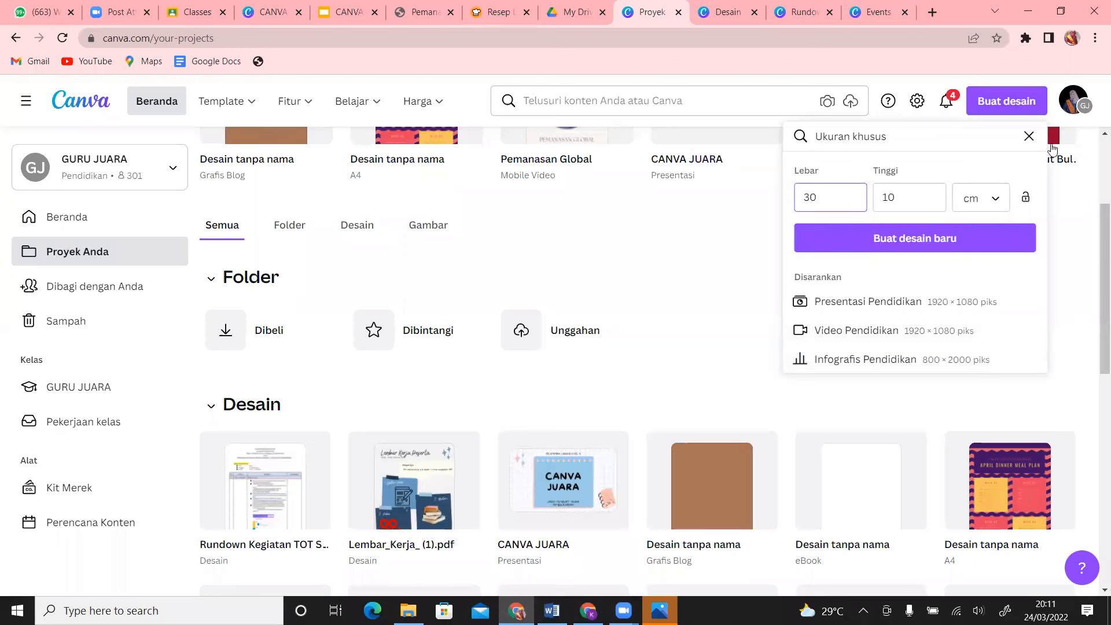
pyautogui.click(1028, 136)
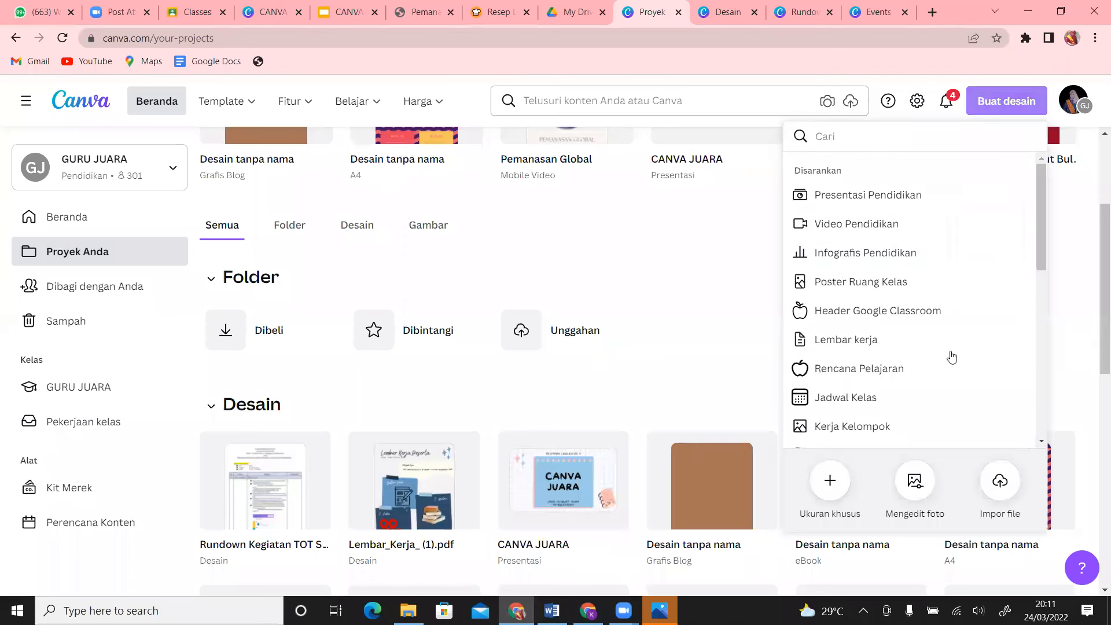
pyautogui.click(1000, 486)
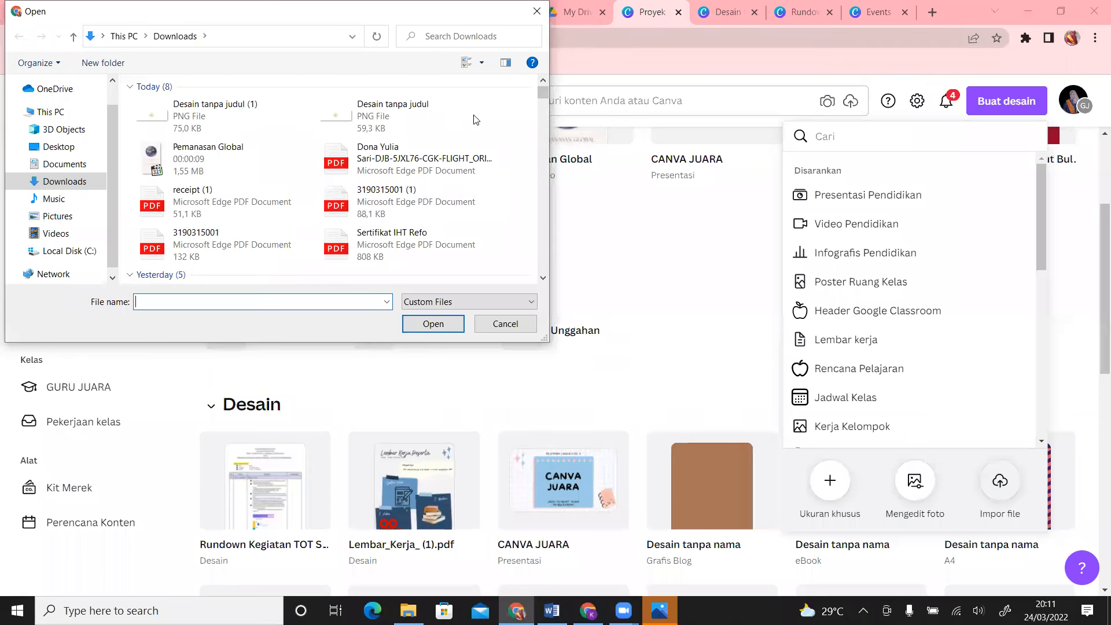
pyautogui.moveTo(544, 103); pyautogui.dragTo(545, 180)
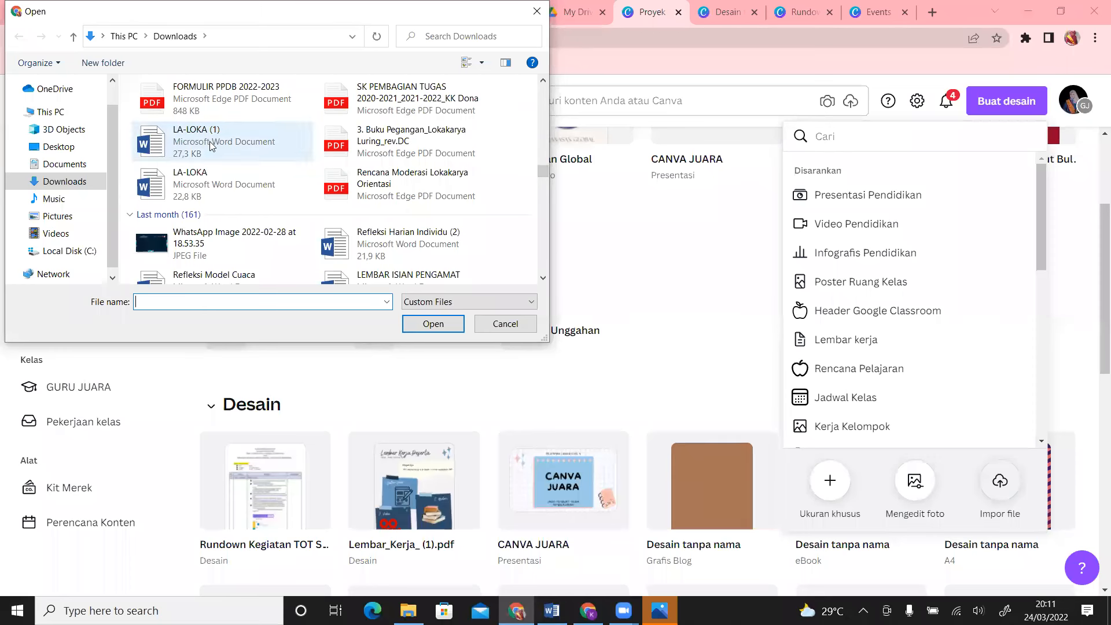
pyautogui.click(163, 159)
pyautogui.click(439, 324)
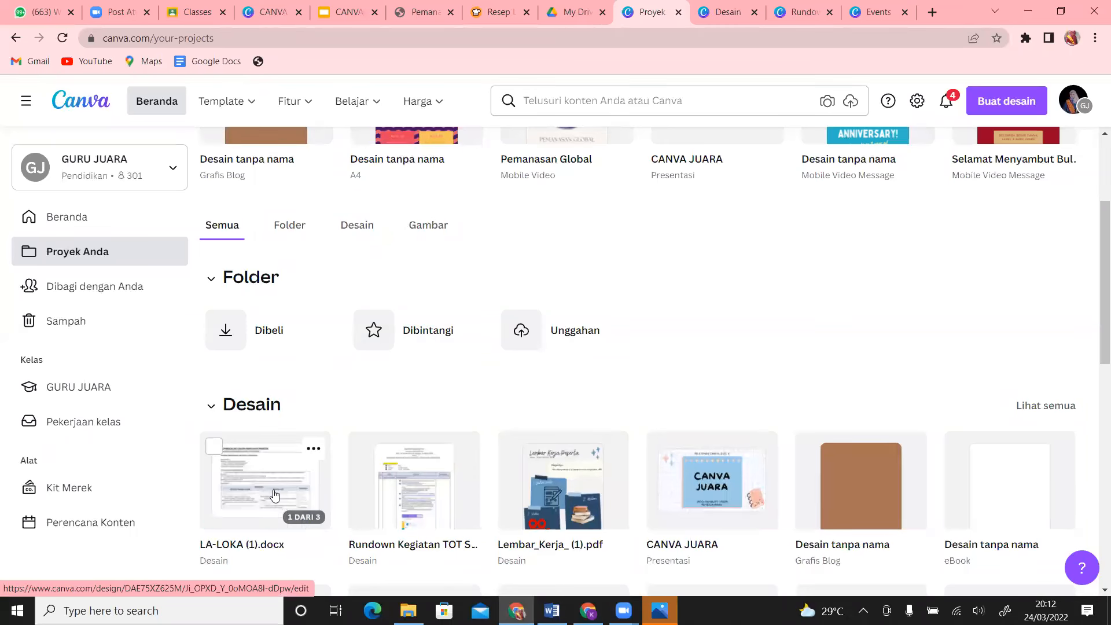
# - Open the imported LA-LOKA (1).docx design and select the text under Aktivitas Pengajar Praktik on page 1 for editing
pyautogui.click(275, 496)
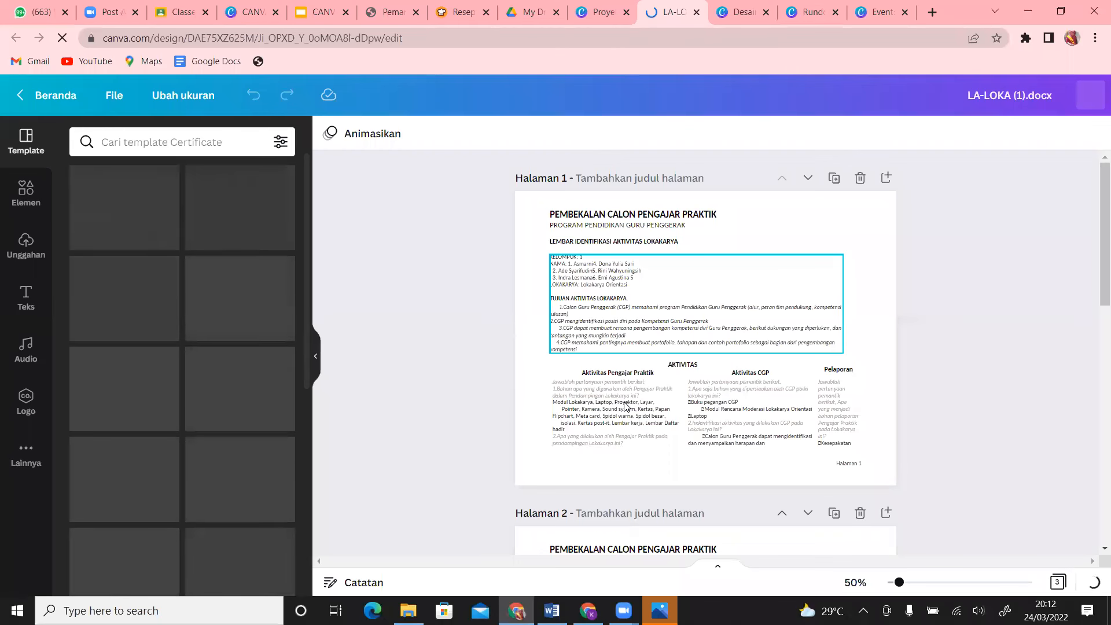
pyautogui.doubleClick(612, 441)
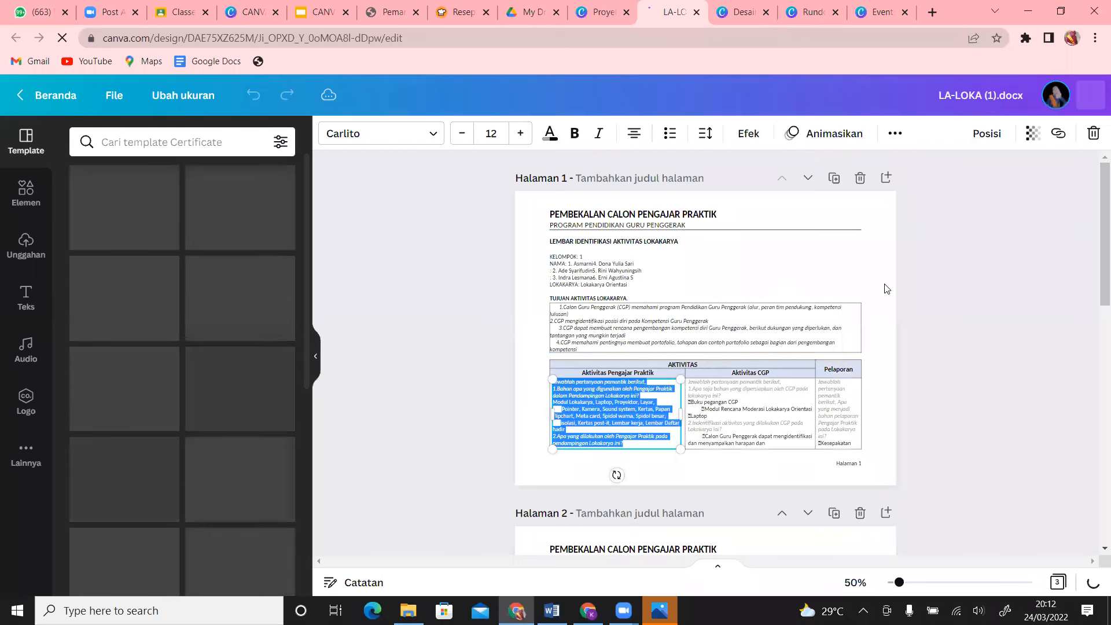
# - Examine all three pages of the imported LA-LOKA (1).docx design, closing the import feedback form, and return to page 1
pyautogui.click(1096, 299)
pyautogui.scroll(-2, 1095, 296)
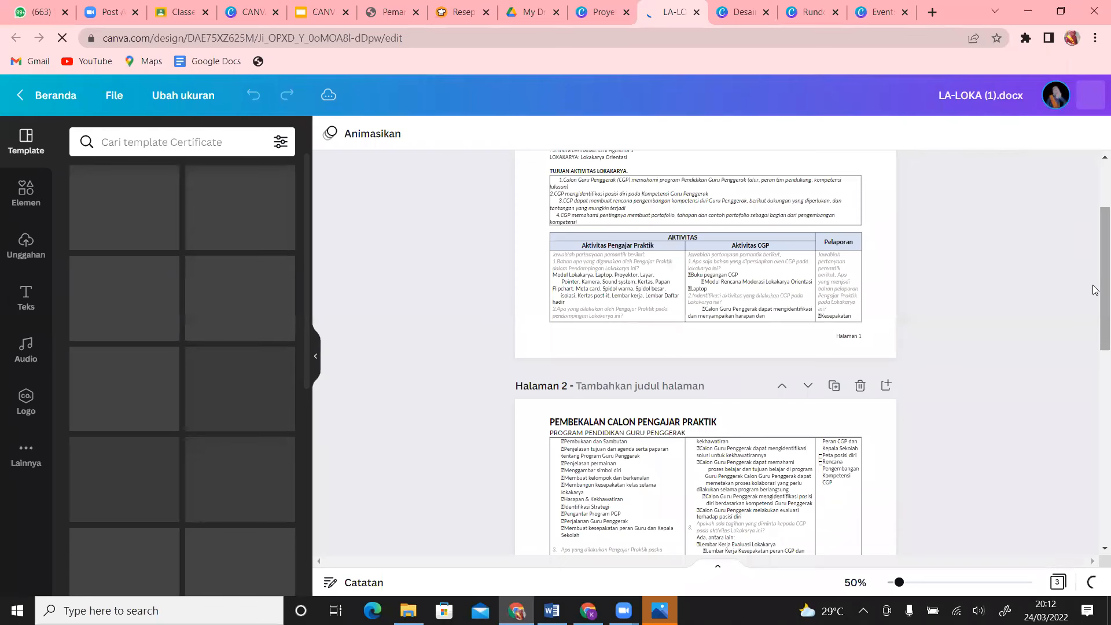
pyautogui.scroll(-1, 1096, 290)
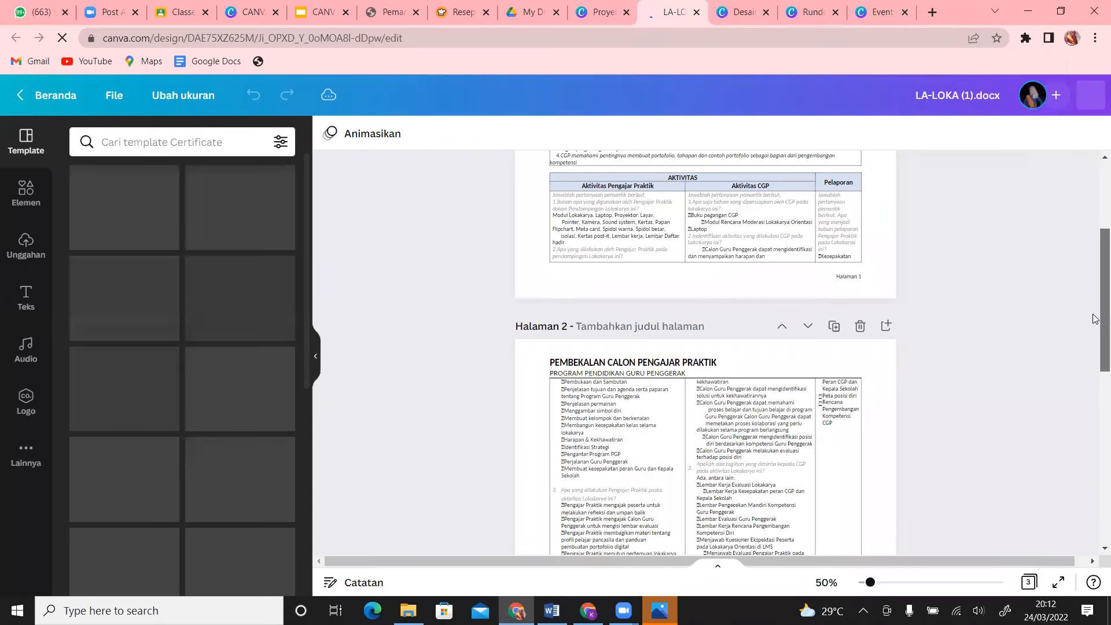
pyautogui.scroll(-1, 1095, 324)
pyautogui.scroll(-2, 1095, 347)
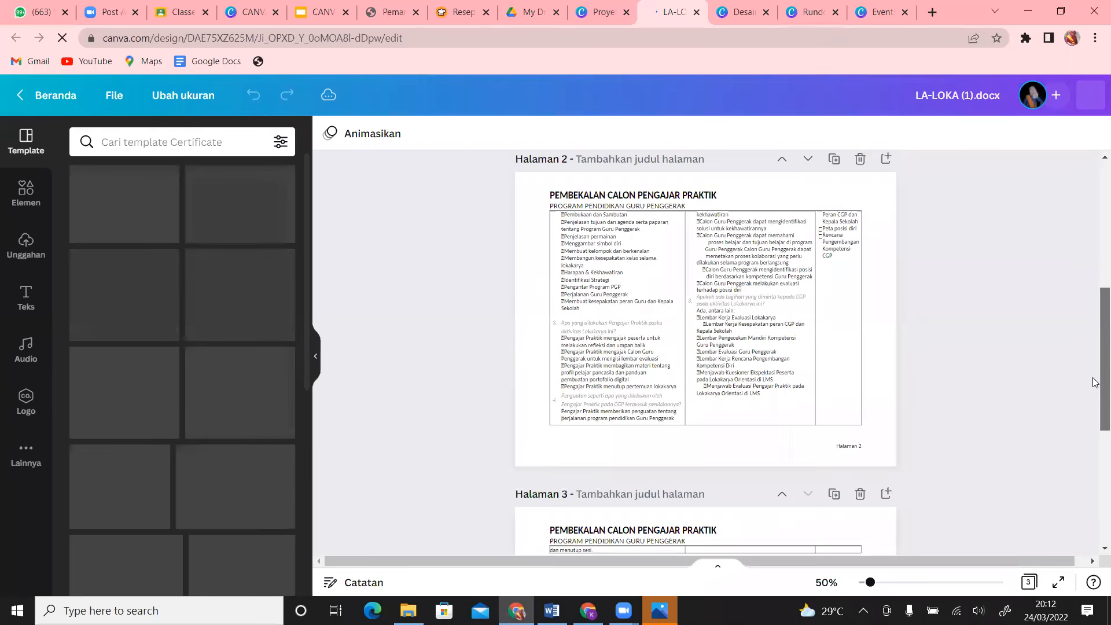
pyautogui.scroll(-3, 1095, 371)
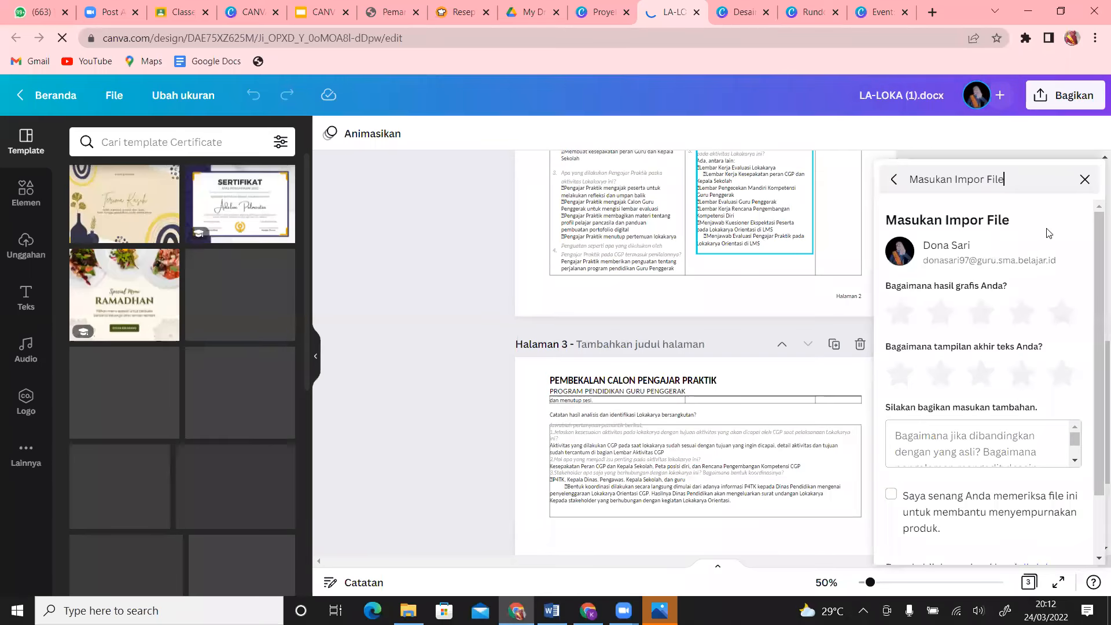
pyautogui.click(1086, 180)
pyautogui.moveTo(1095, 369); pyautogui.dragTo(1096, 190)
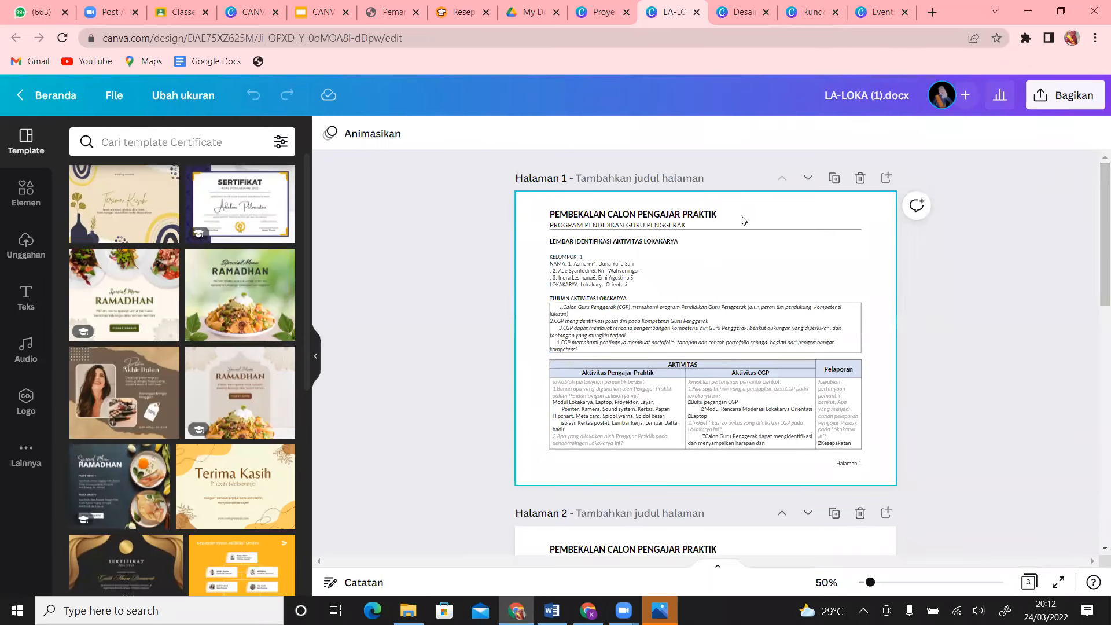
# - Check the title and the text blocks of the three table columns on page 1 by selecting each, and view the sharing options
pyautogui.click(741, 218)
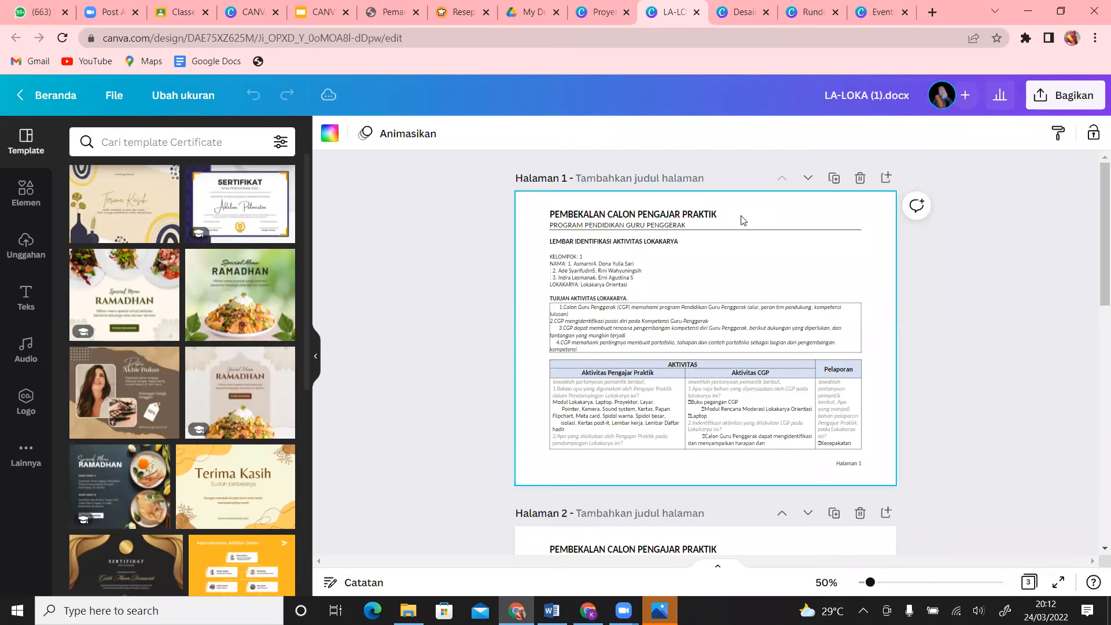
pyautogui.doubleClick(697, 215)
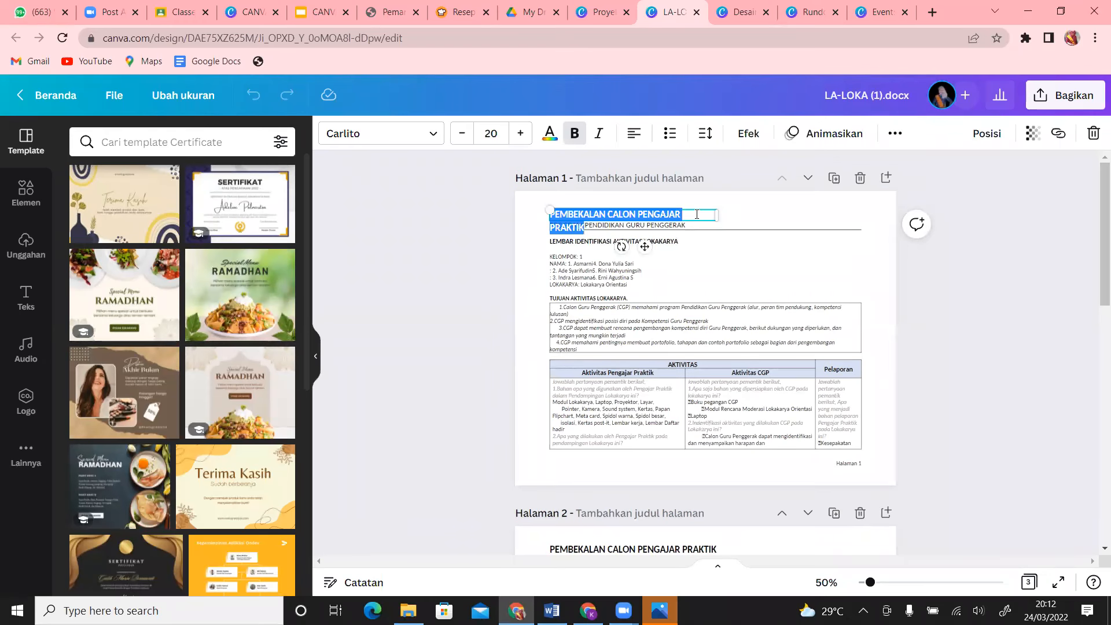
pyautogui.click(793, 228)
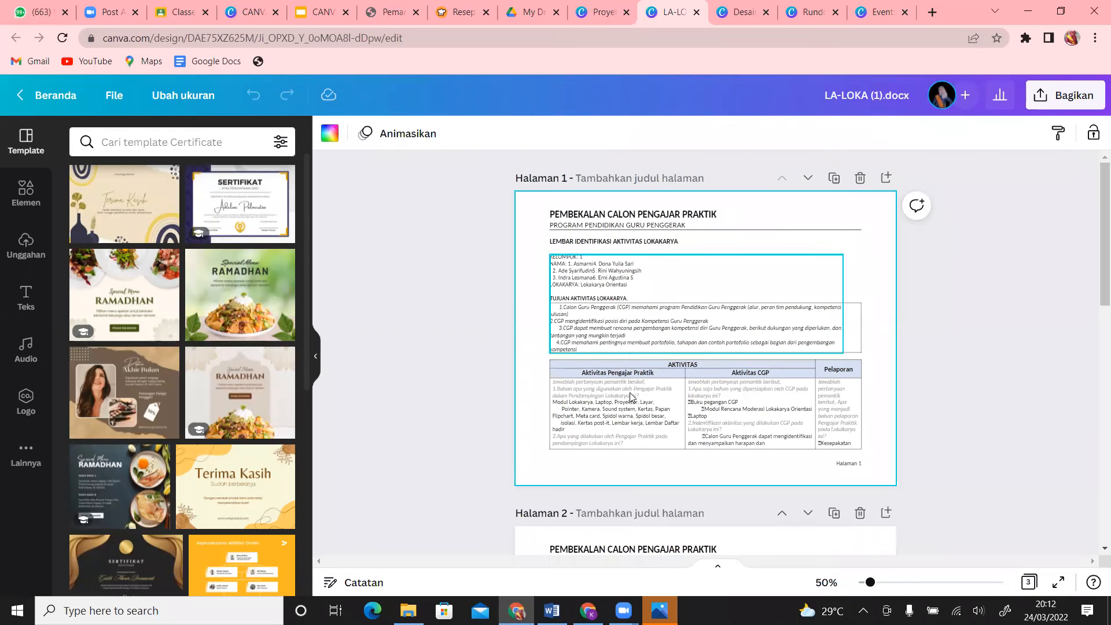
pyautogui.click(654, 420)
pyautogui.click(728, 422)
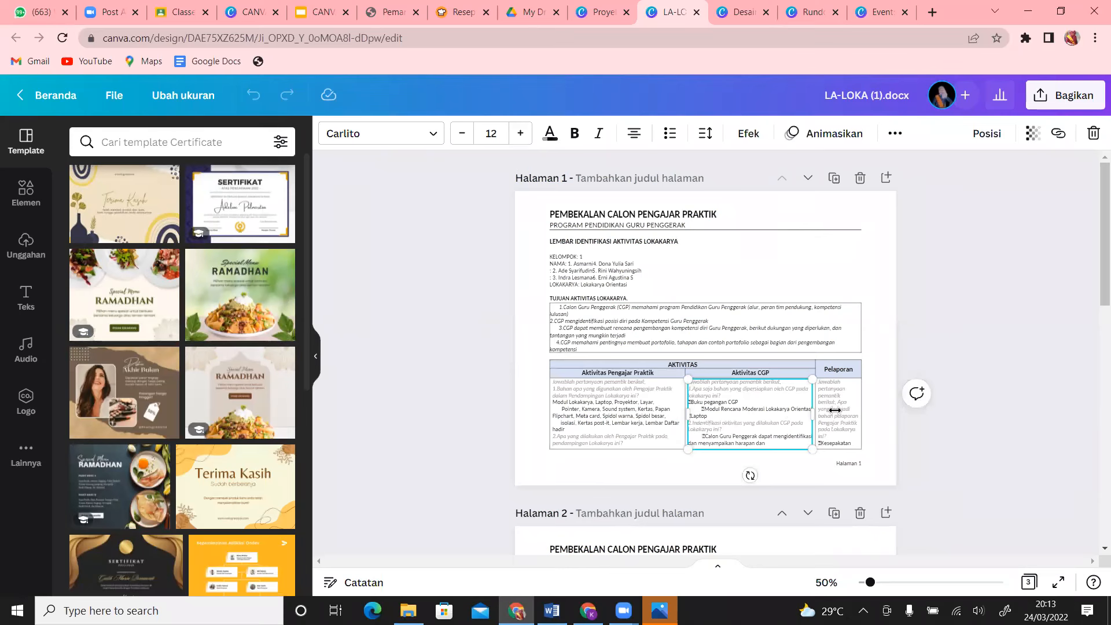
pyautogui.click(853, 413)
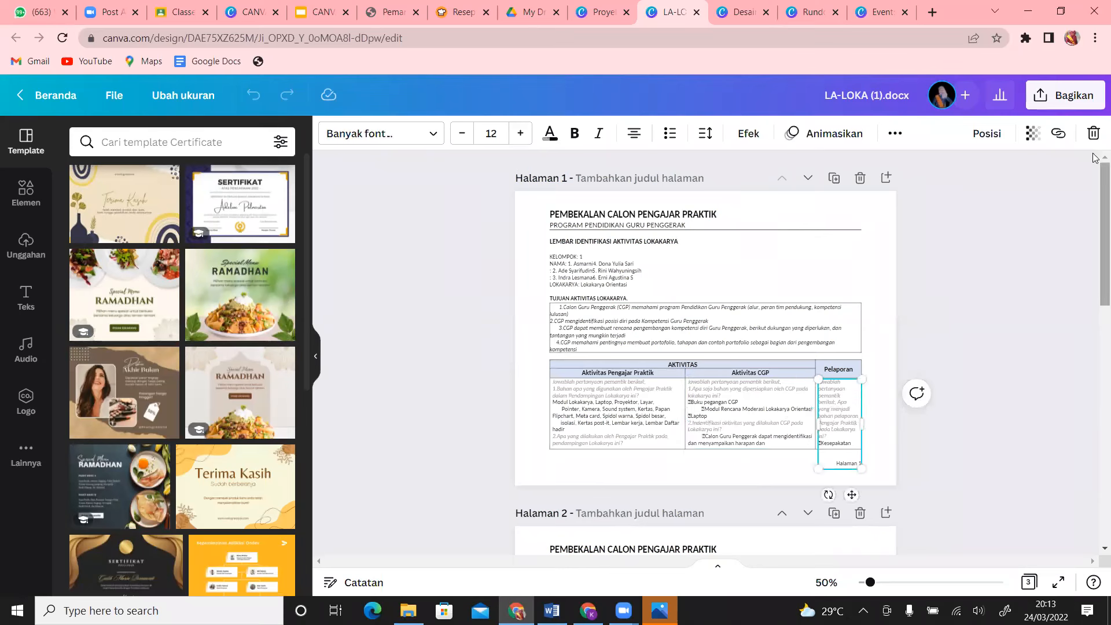
pyautogui.click(1064, 103)
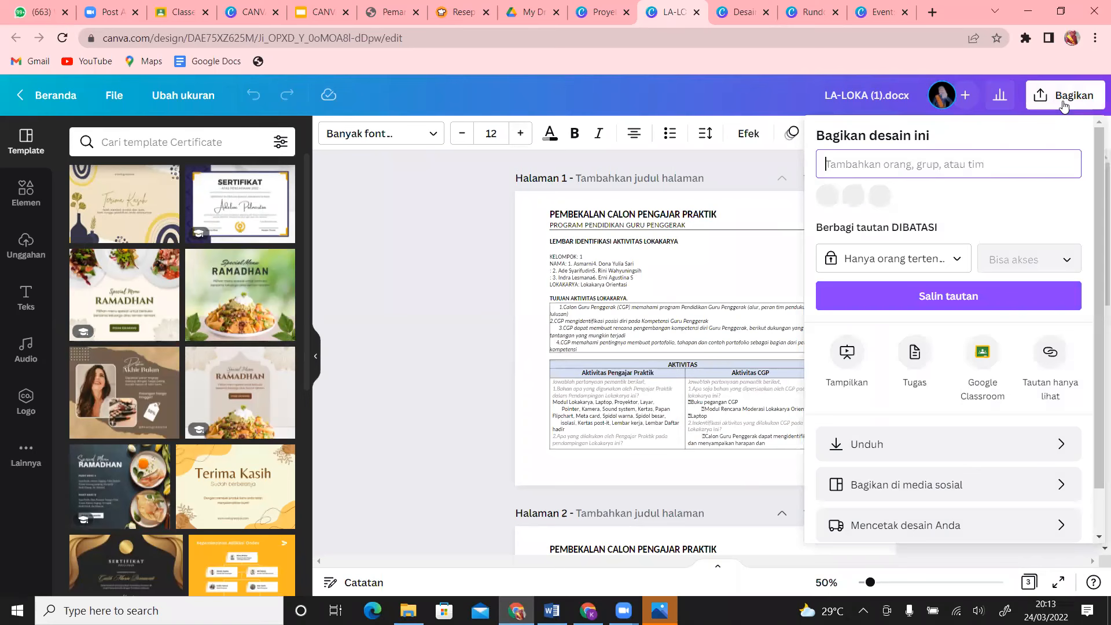
pyautogui.click(536, 315)
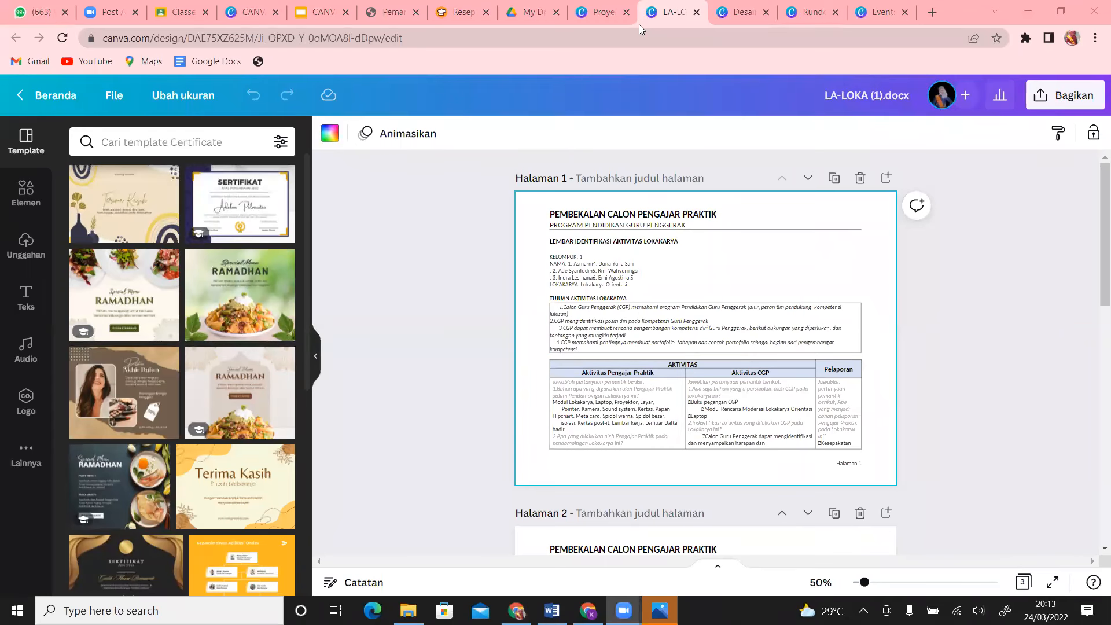
# - Return to the Canva projects page and open the Lembar_Kerja_ (1).pdf design
pyautogui.click(748, 14)
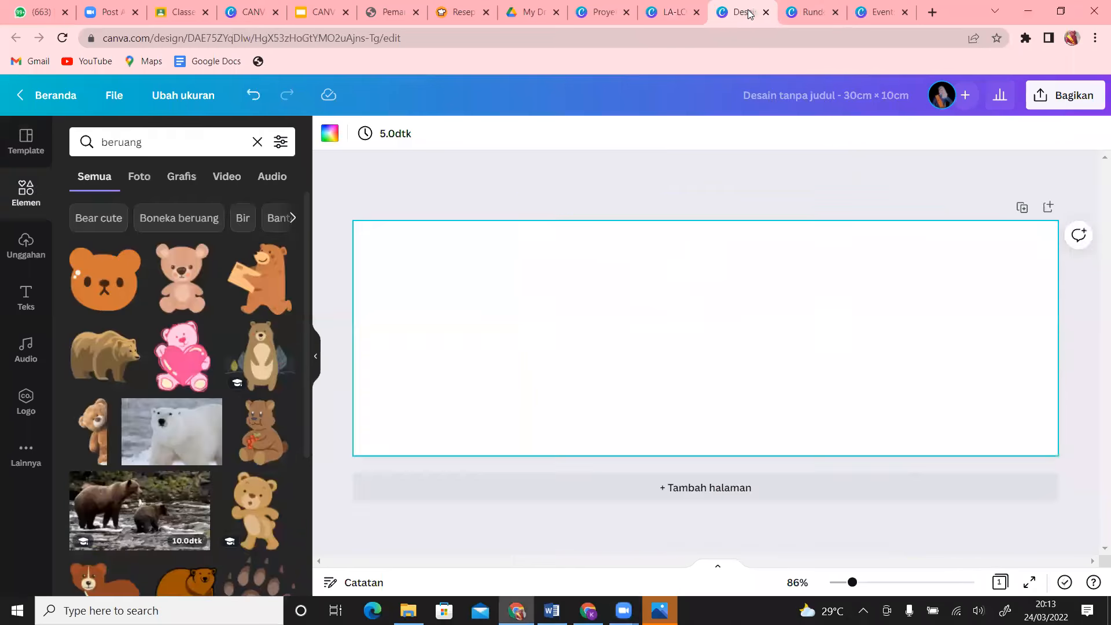
pyautogui.click(813, 10)
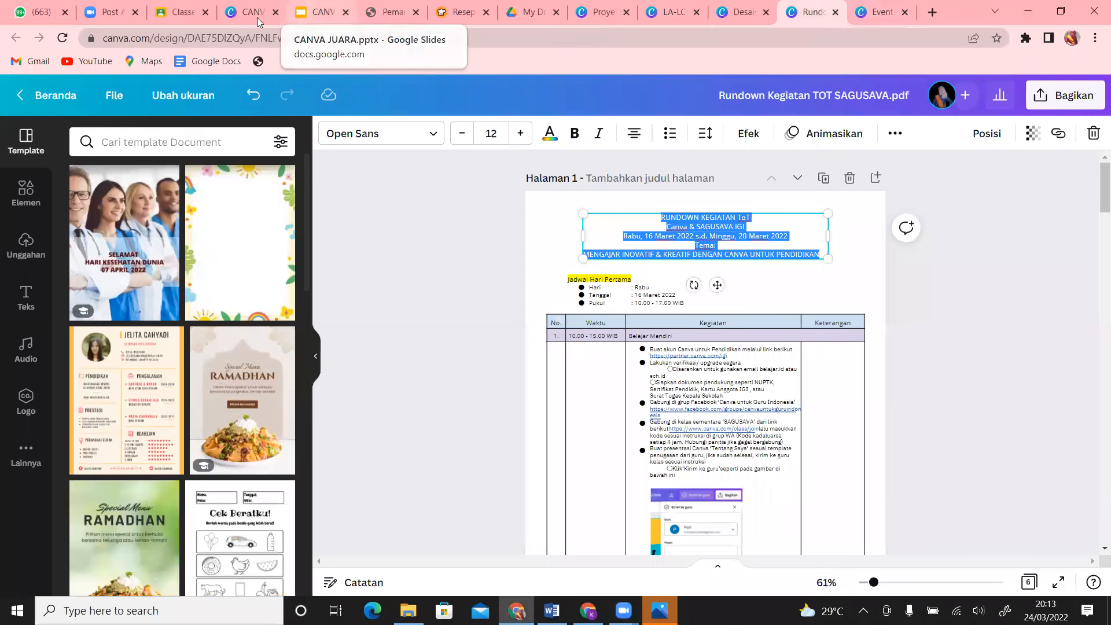
pyautogui.click(605, 14)
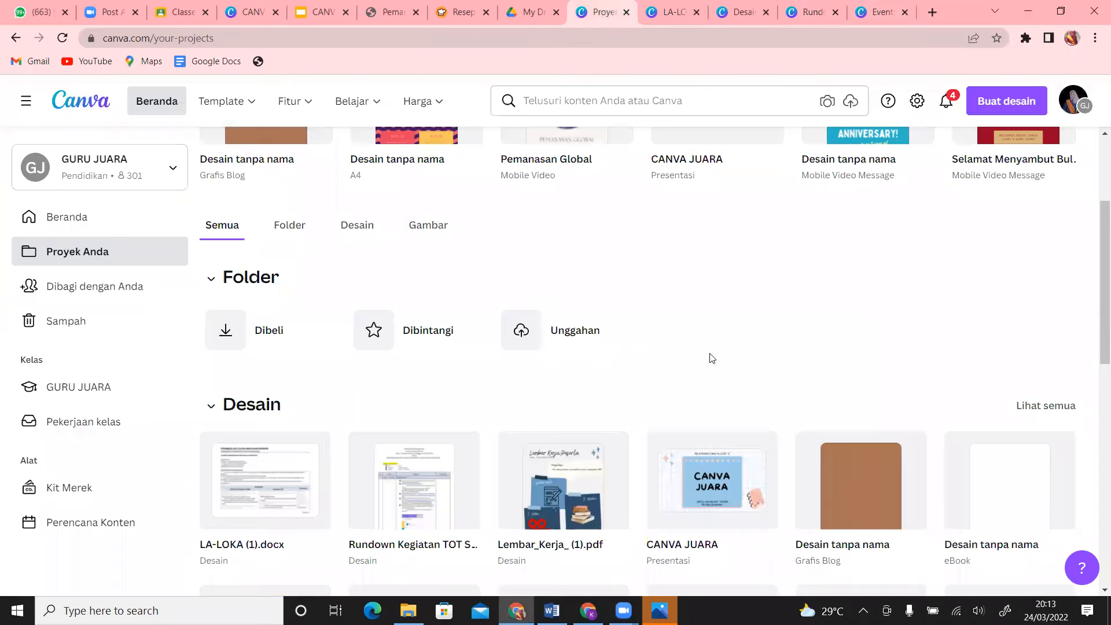
pyautogui.click(580, 501)
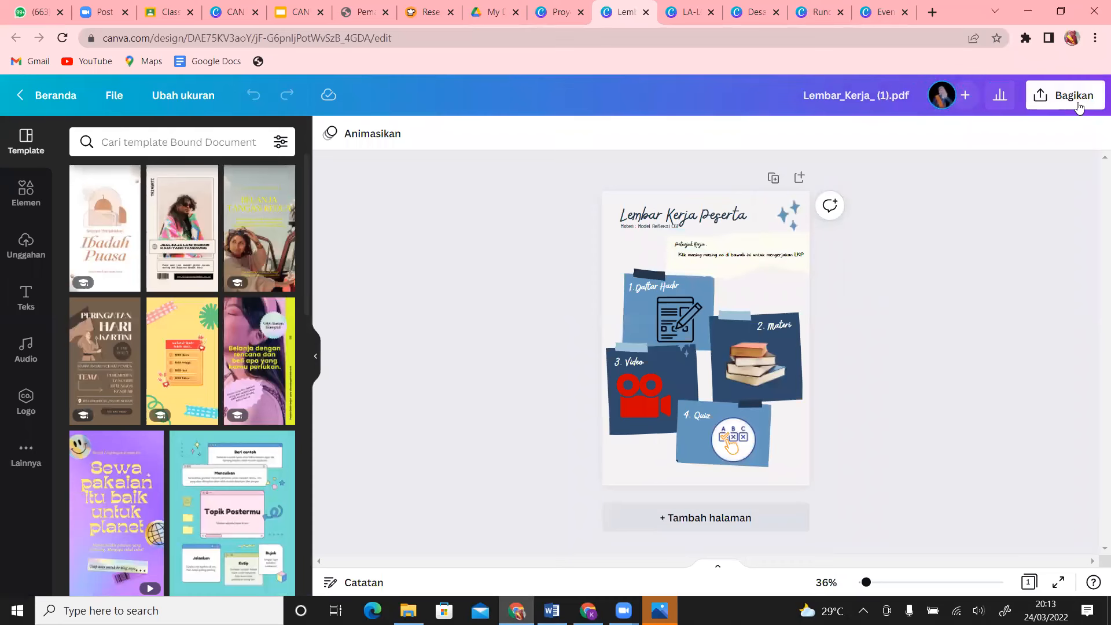
# - Download the Lembar_Kerja_ (1).pdf design as an SVG file
pyautogui.click(1076, 97)
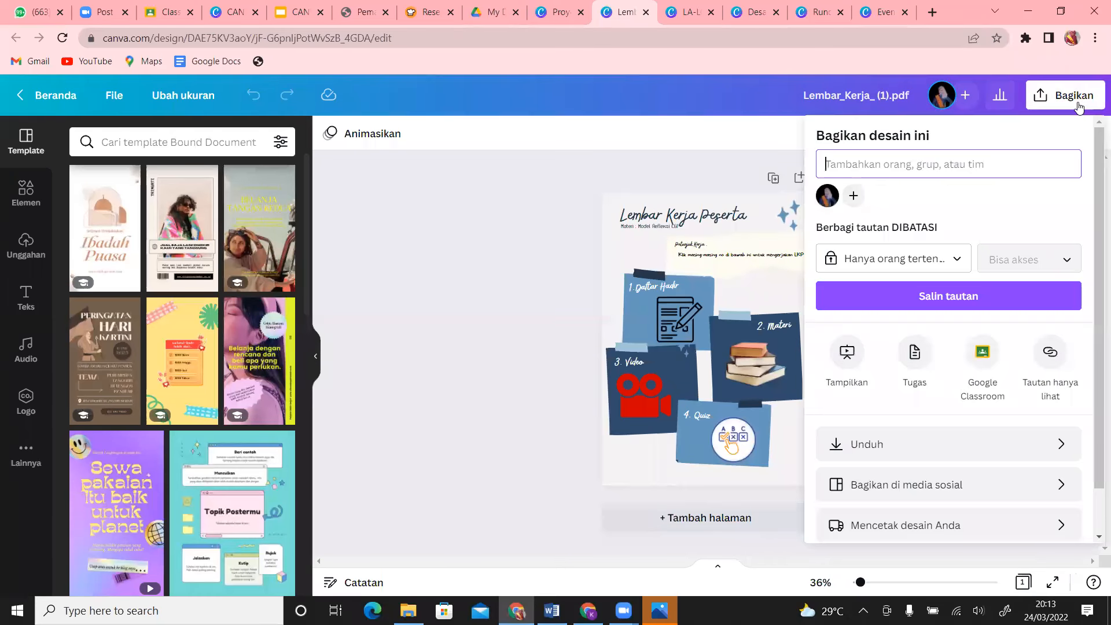
pyautogui.moveTo(1095, 149); pyautogui.dragTo(1096, 183)
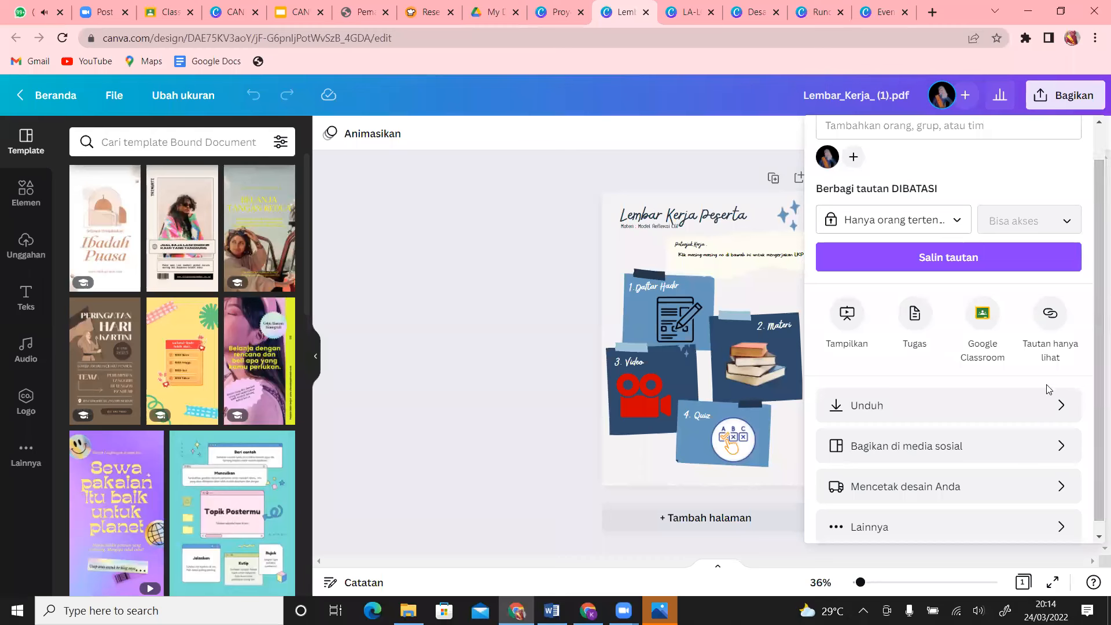
pyautogui.click(1012, 402)
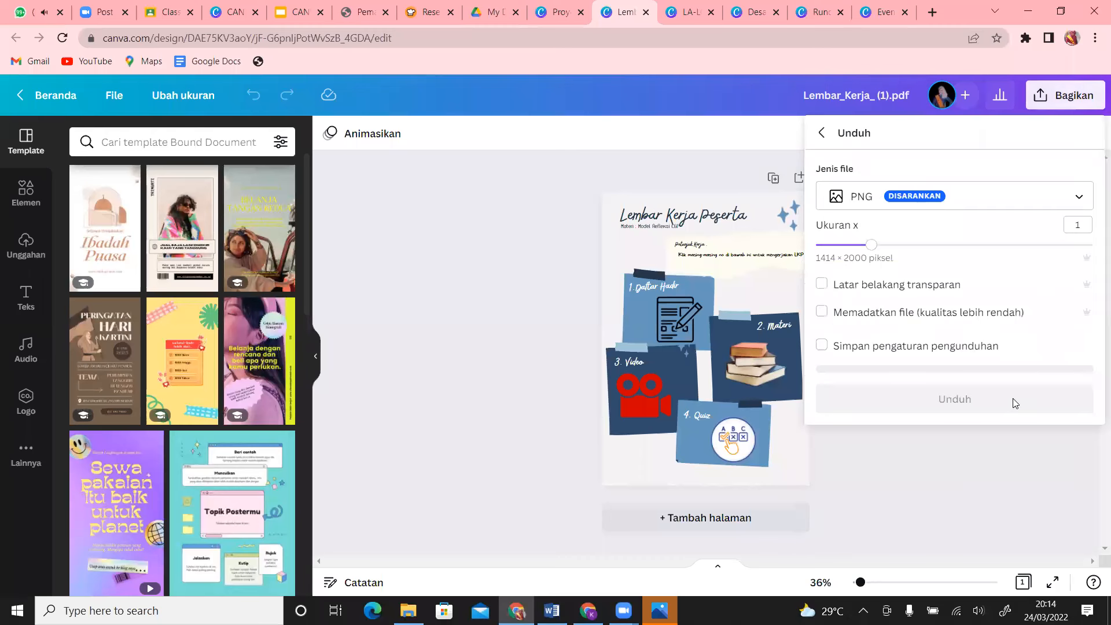
pyautogui.click(1061, 202)
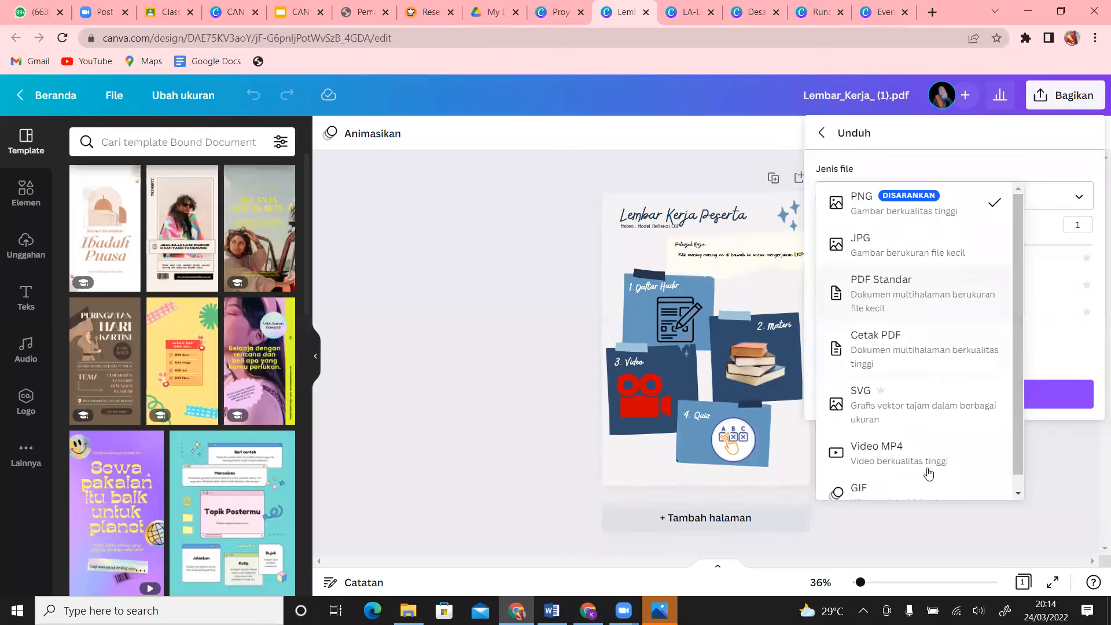
pyautogui.click(931, 411)
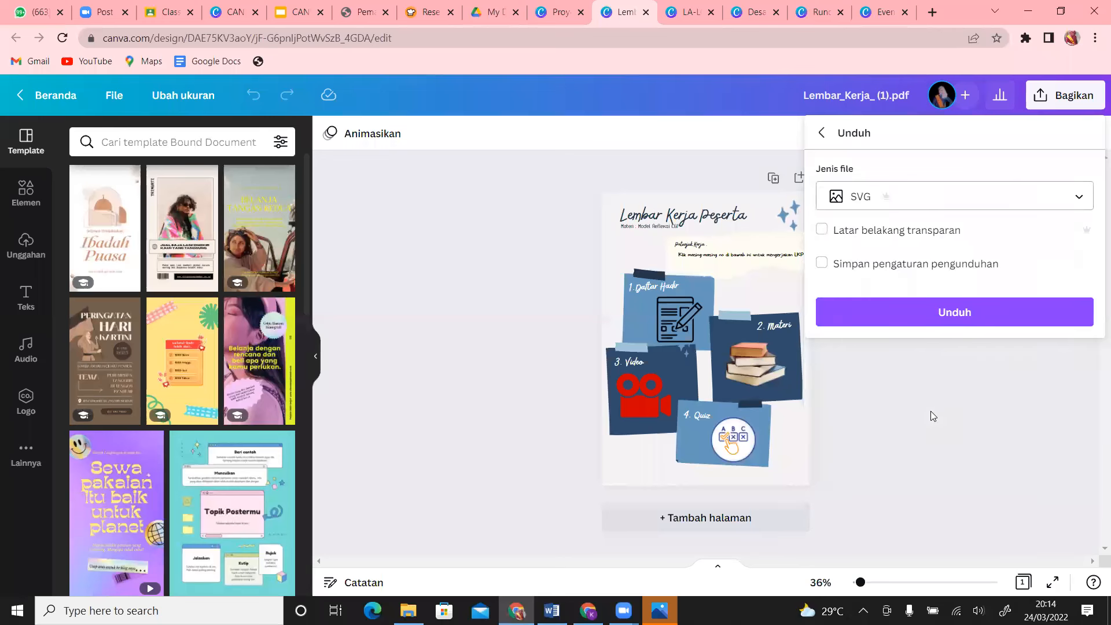
pyautogui.click(1022, 313)
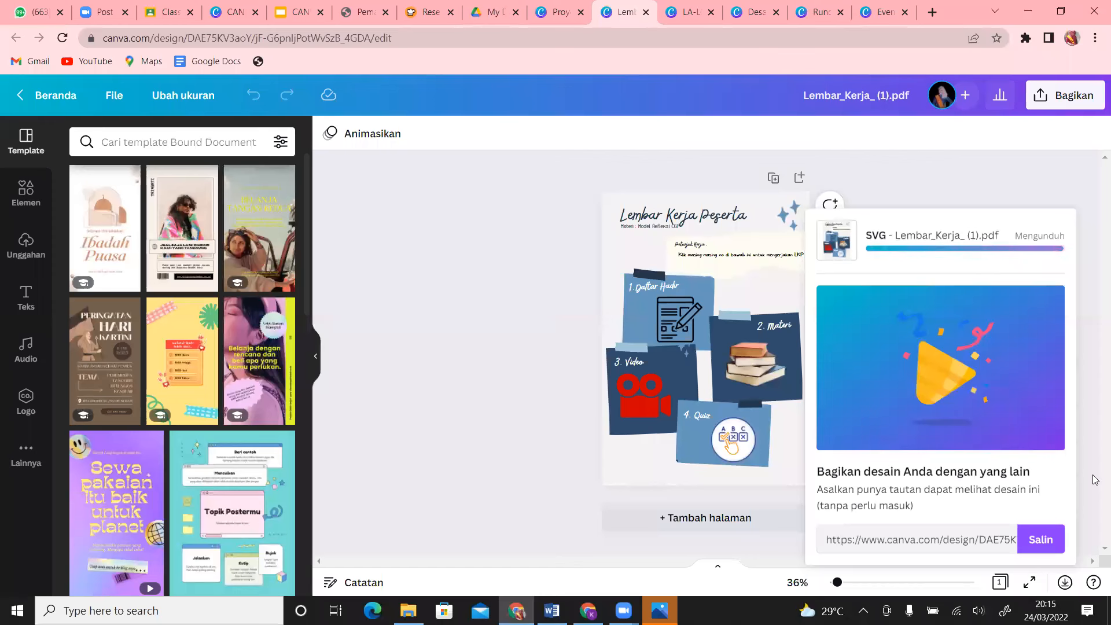
# - Review the list of download file types for the worksheet again, including SVG, and close it without choosing another format
pyautogui.click(1064, 101)
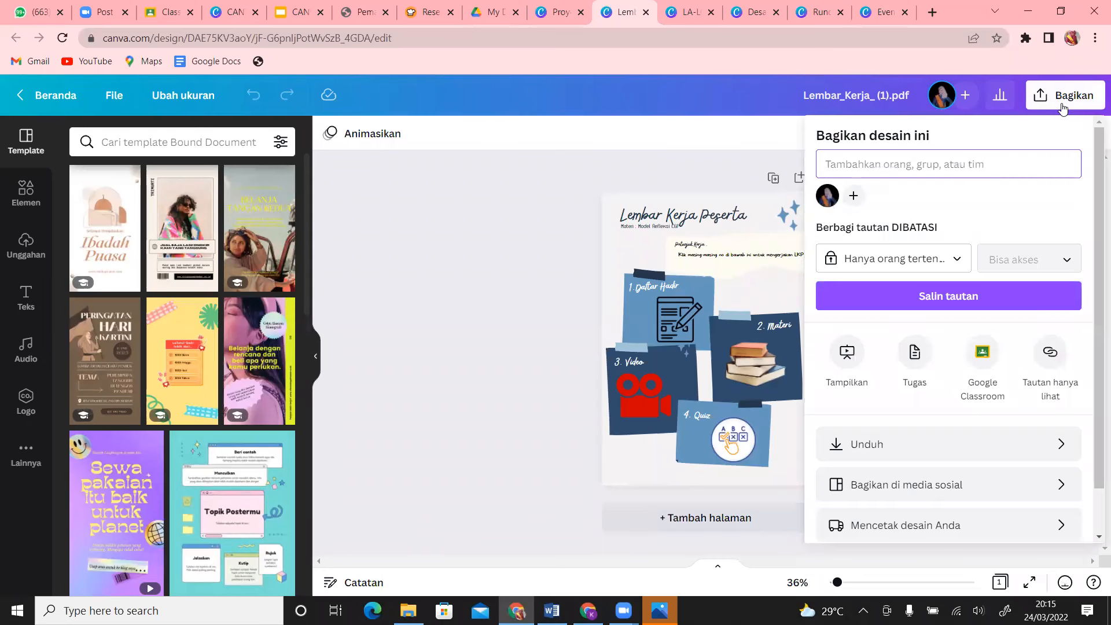
pyautogui.click(920, 443)
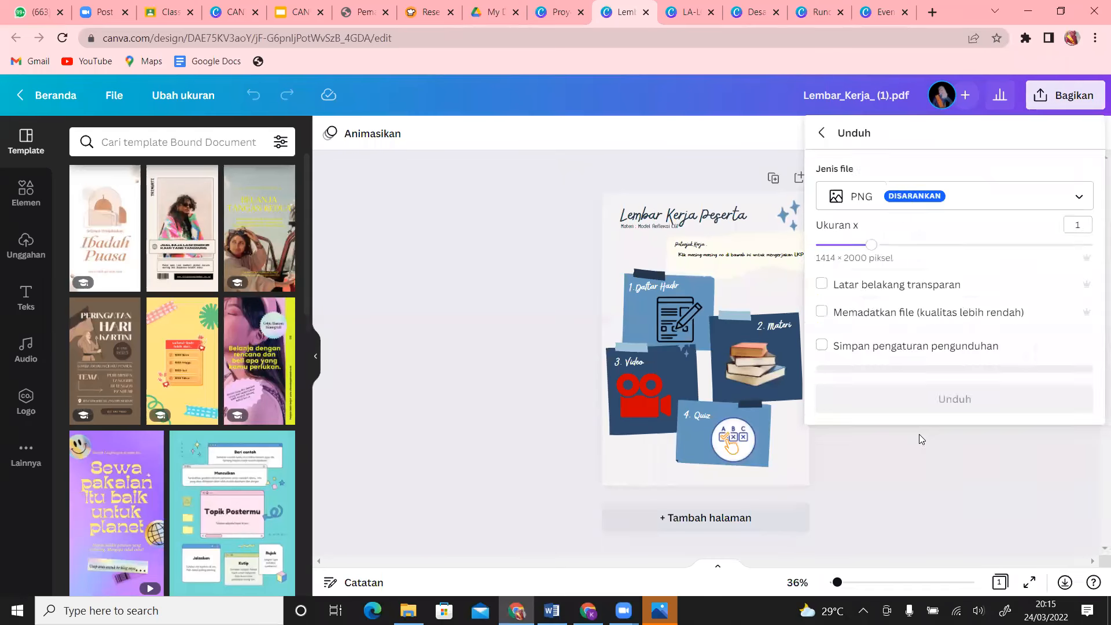
pyautogui.click(994, 200)
pyautogui.scroll(-1, 841, 481)
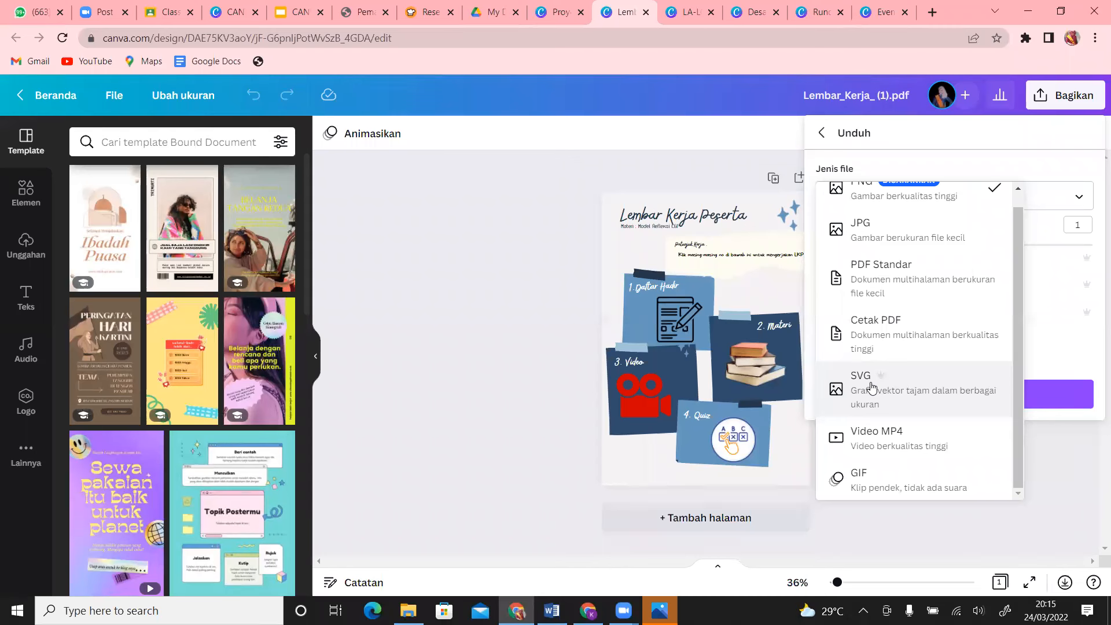
pyautogui.click(532, 339)
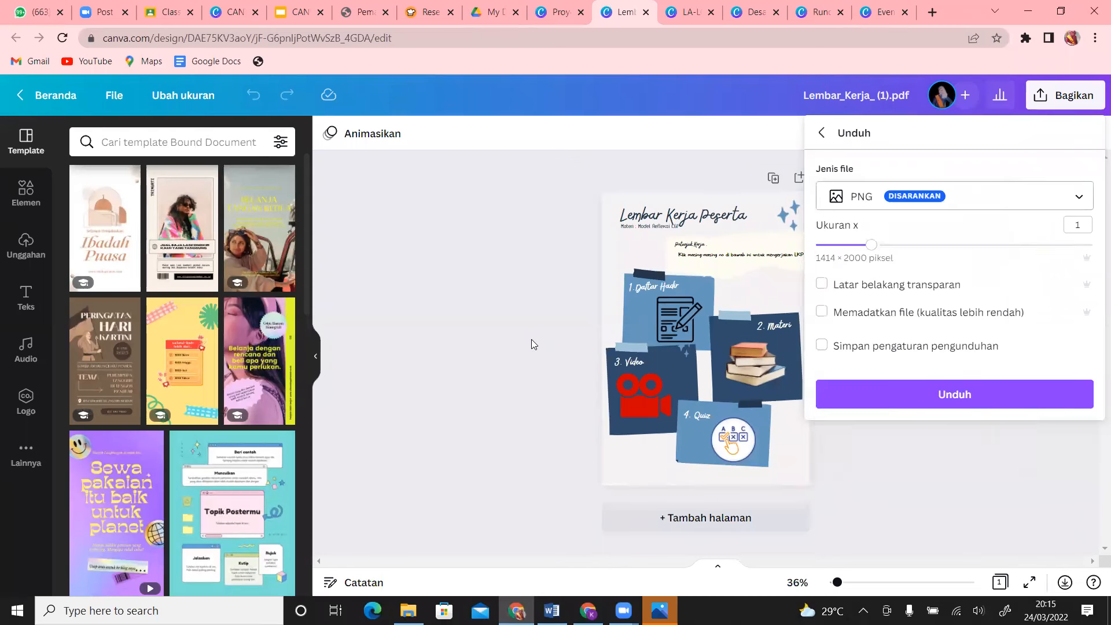
pyautogui.click(531, 339)
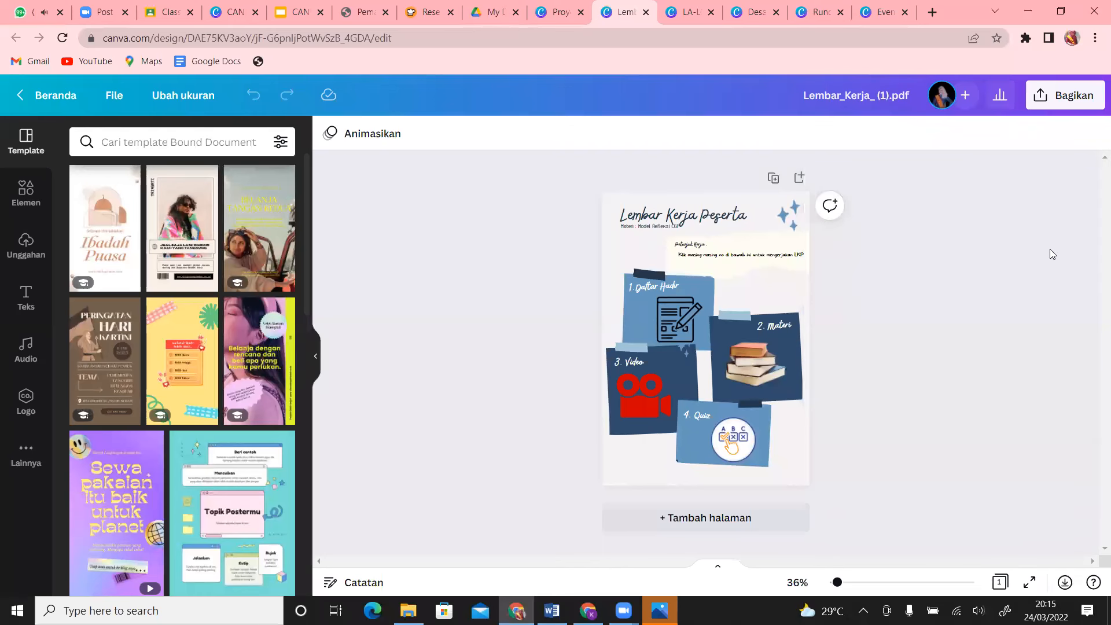
# - Look through the worksheet's sharing options, down to the additional choices, and close them
pyautogui.click(1075, 109)
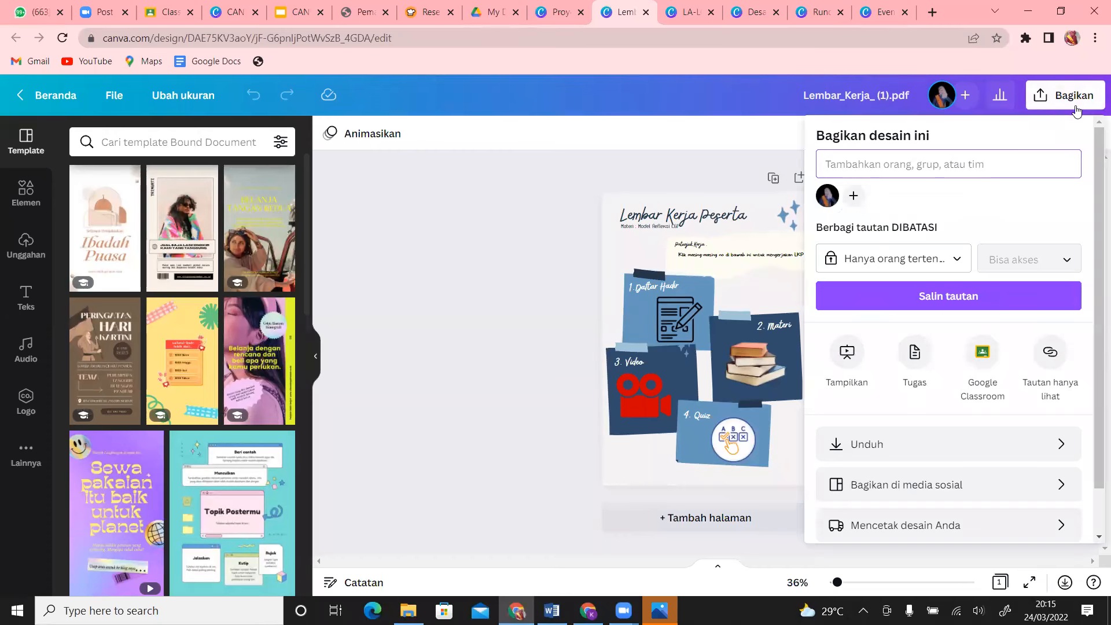
pyautogui.click(462, 298)
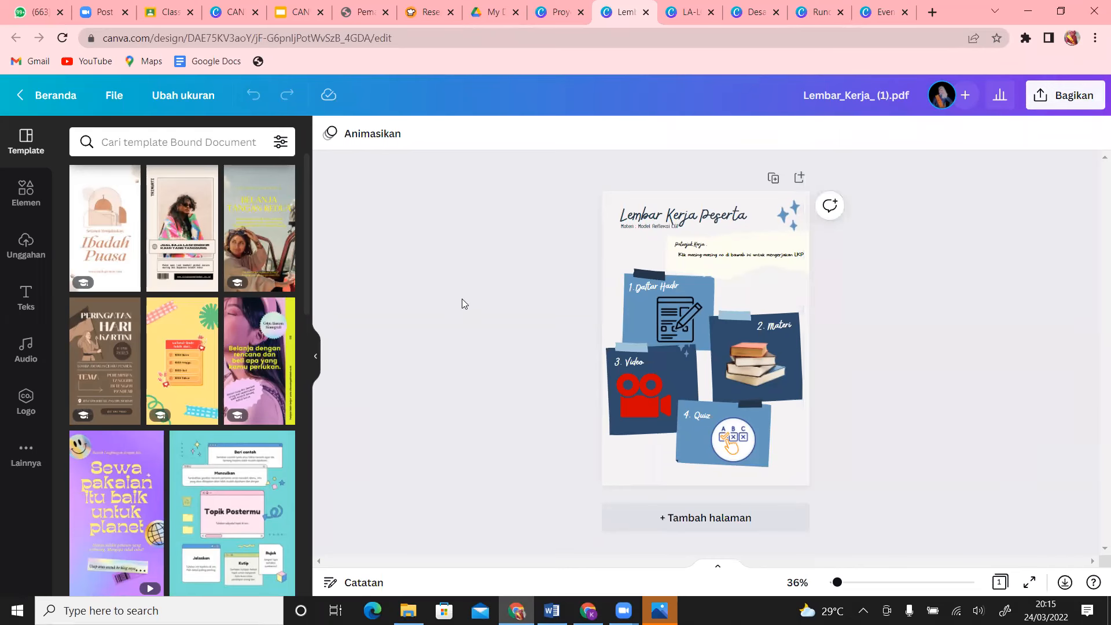
pyautogui.click(1064, 103)
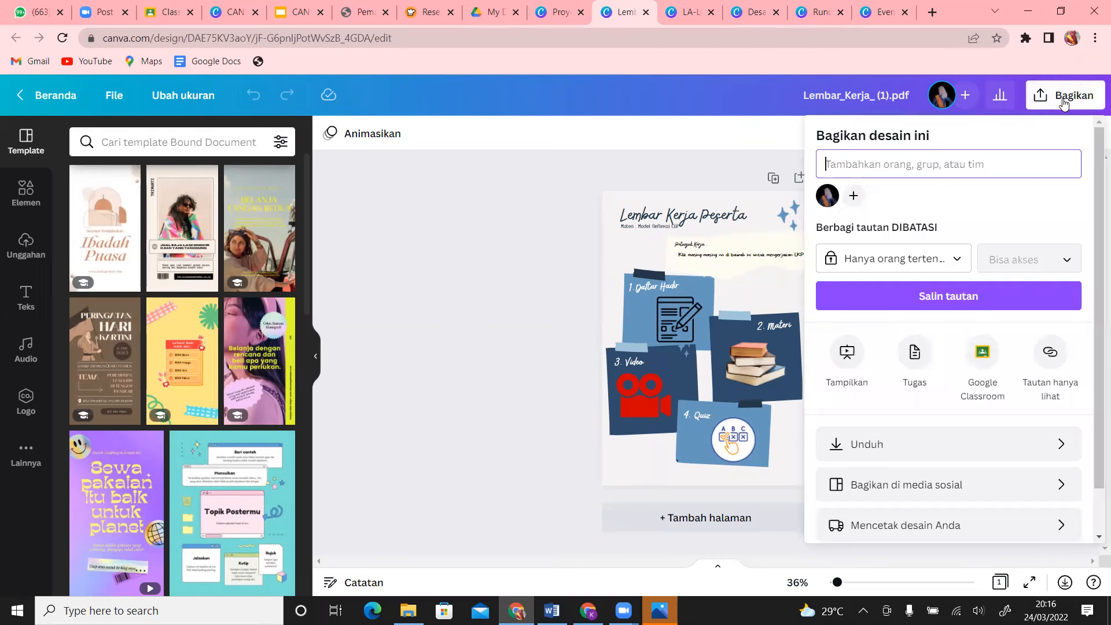
pyautogui.scroll(-2, 1095, 165)
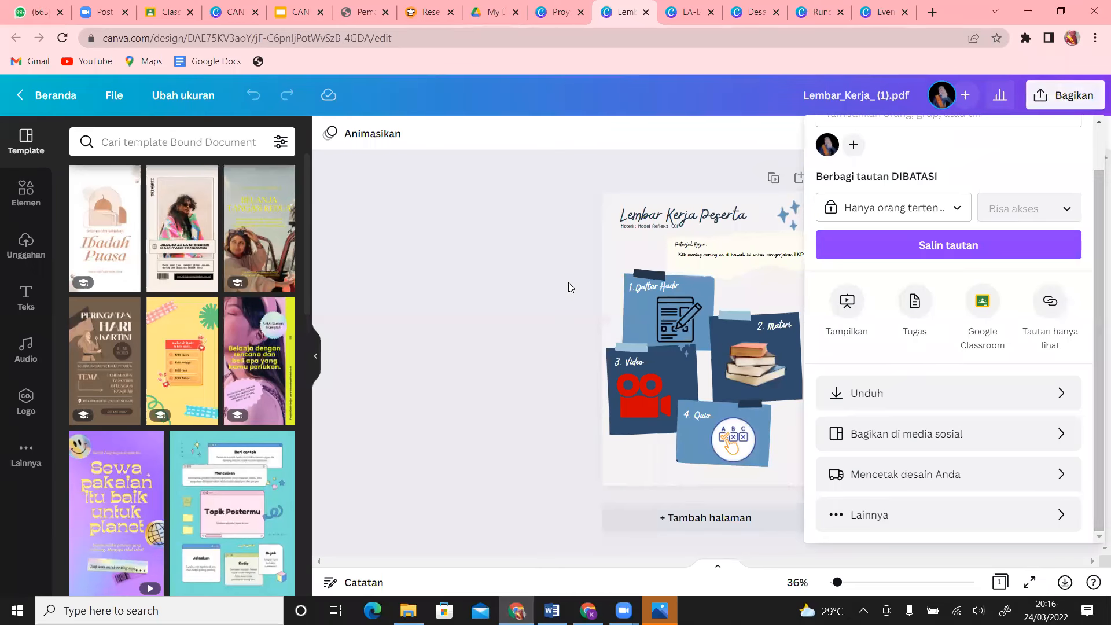
pyautogui.click(588, 285)
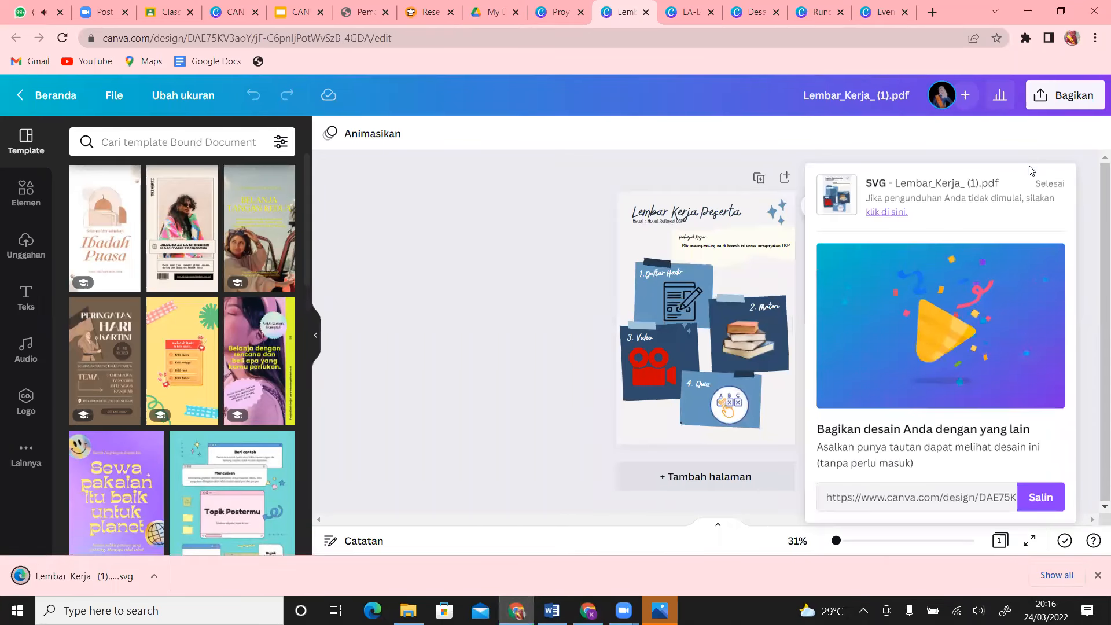
# - Dismiss the download notice and view the actions offered for the downloaded Lembar_Kerja_ (1) SVG file
pyautogui.click(407, 317)
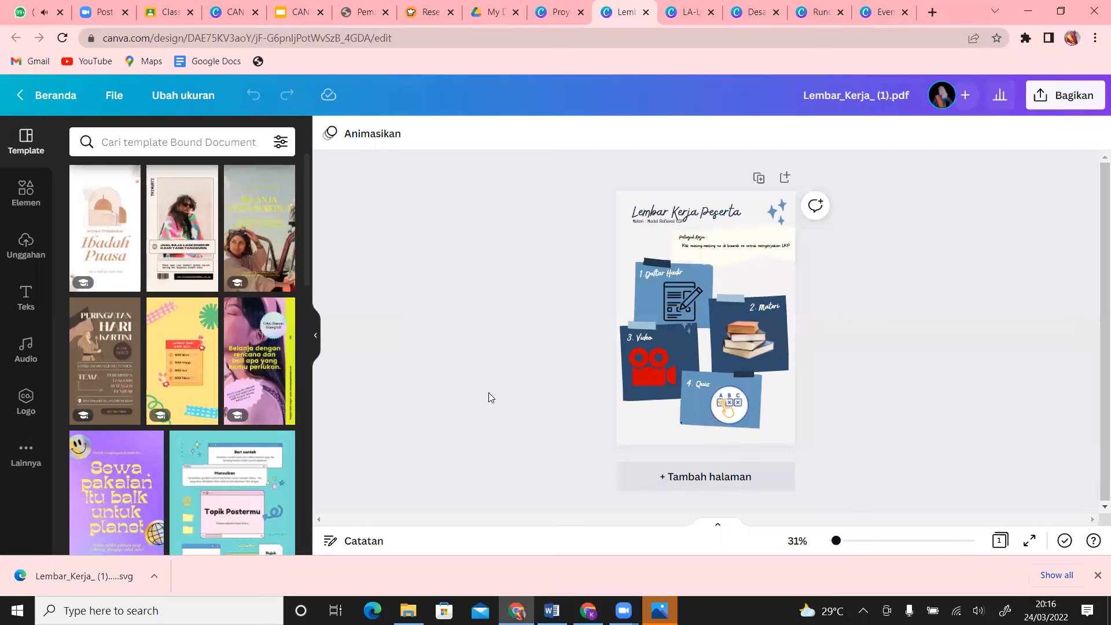
pyautogui.click(153, 580)
pyautogui.click(444, 388)
pyautogui.click(155, 577)
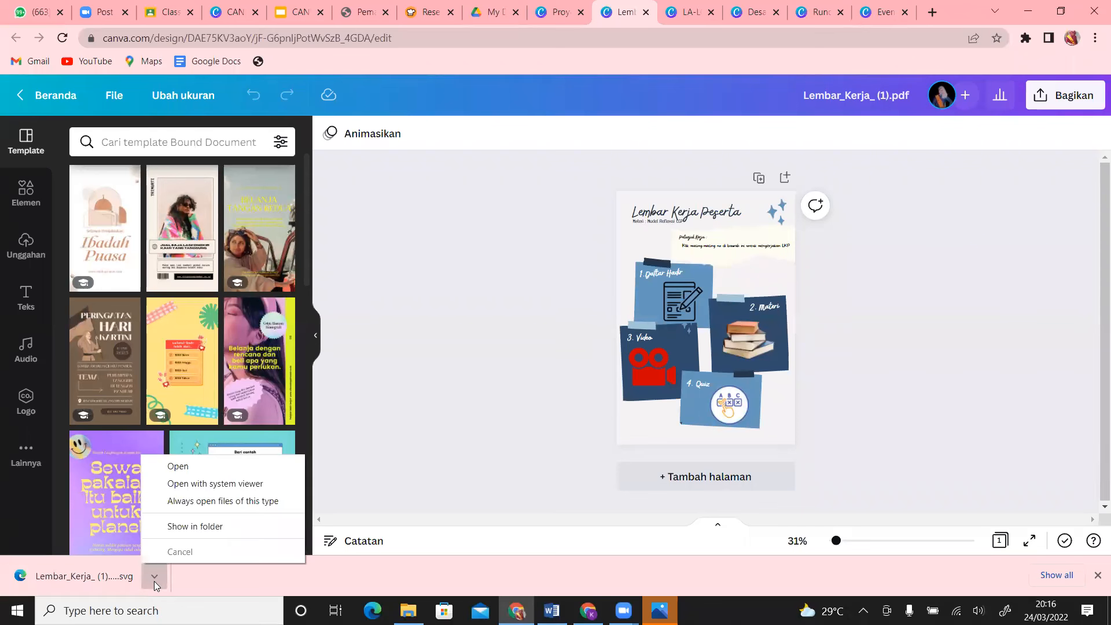
pyautogui.click(489, 435)
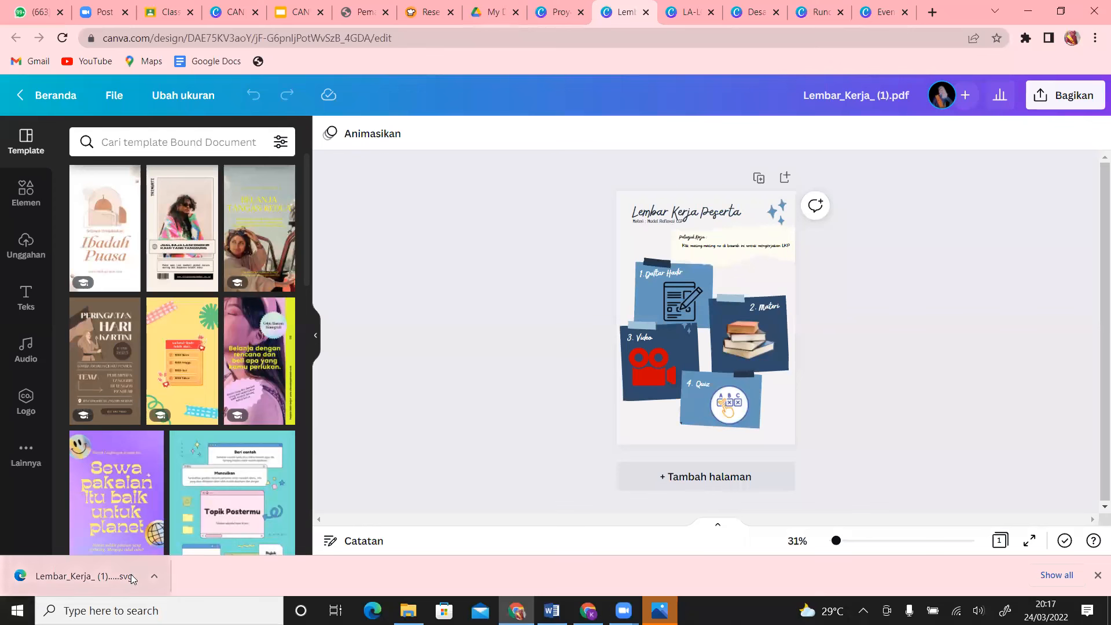
# - View the downloaded Lembar_Kerja_ (1).pdf.svg file in the browser and close it
pyautogui.click(155, 578)
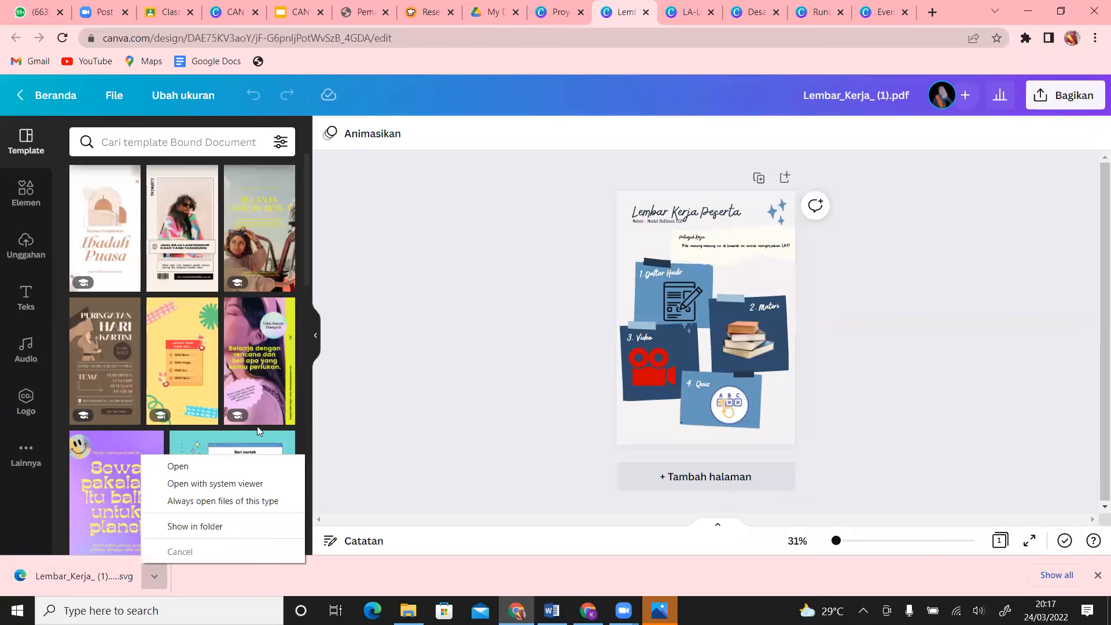
pyautogui.click(253, 467)
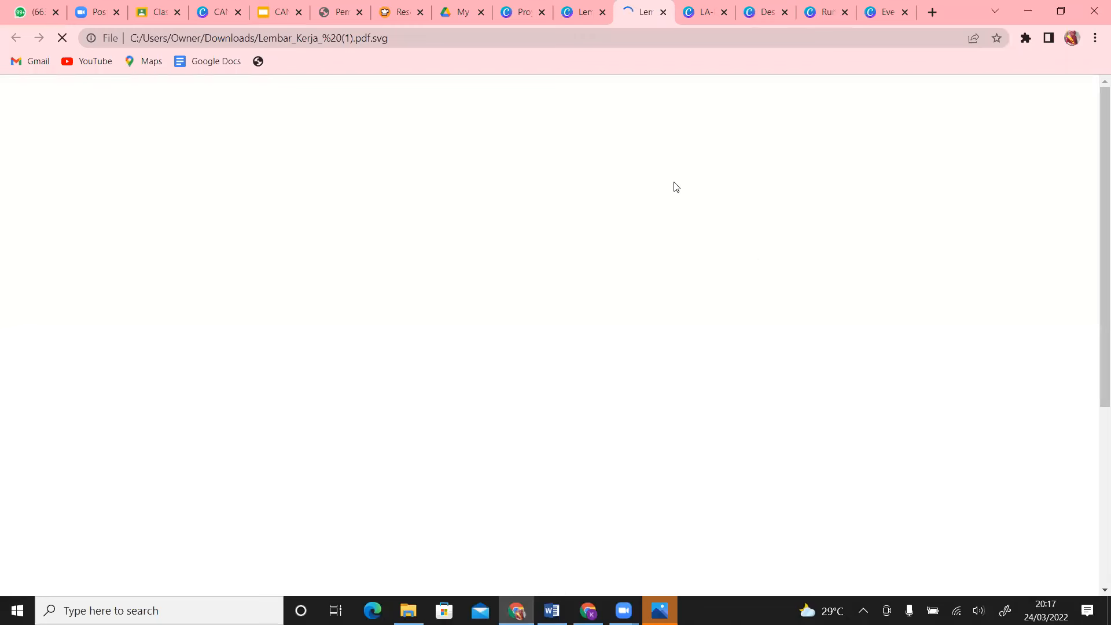
pyautogui.click(664, 12)
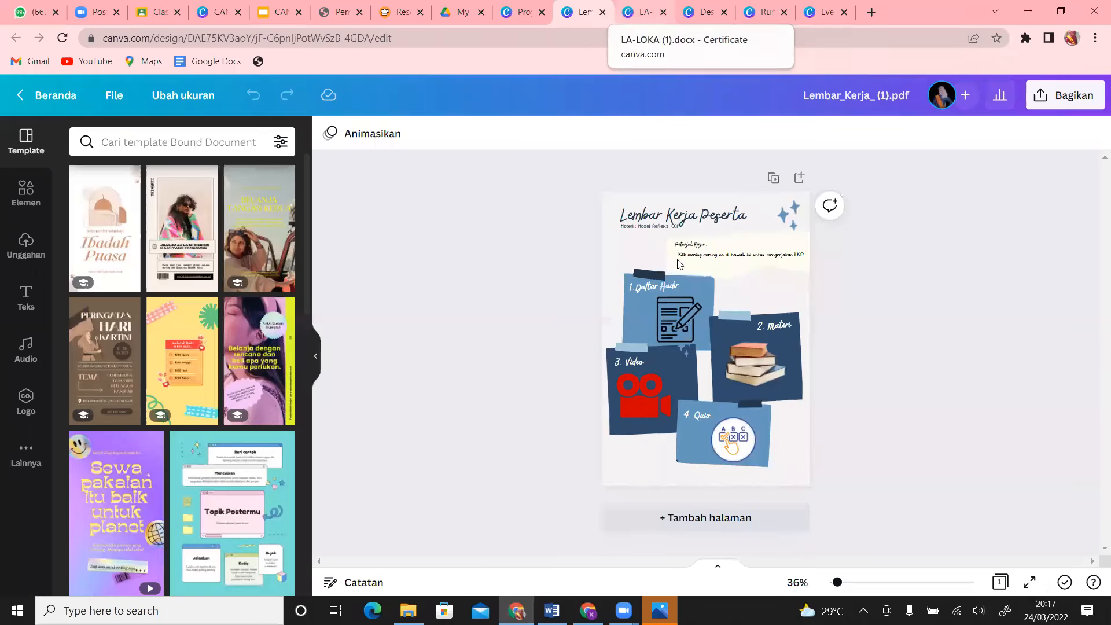
# - Look for the downloaded worksheet file in the computer's Downloads folder and close File Explorer
pyautogui.press('super+e')
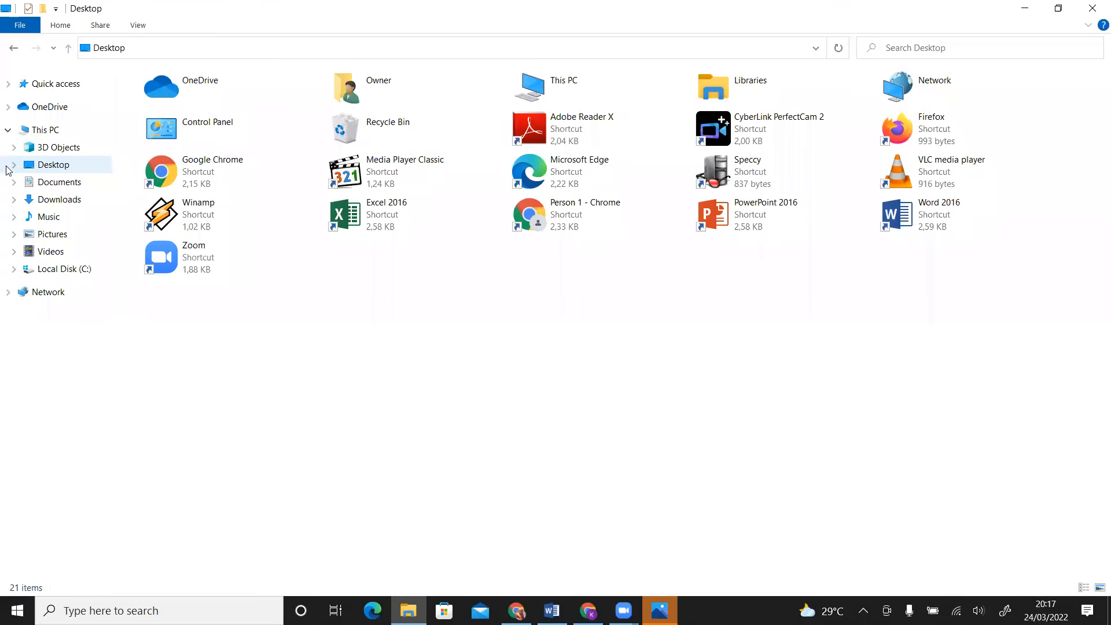
pyautogui.click(72, 199)
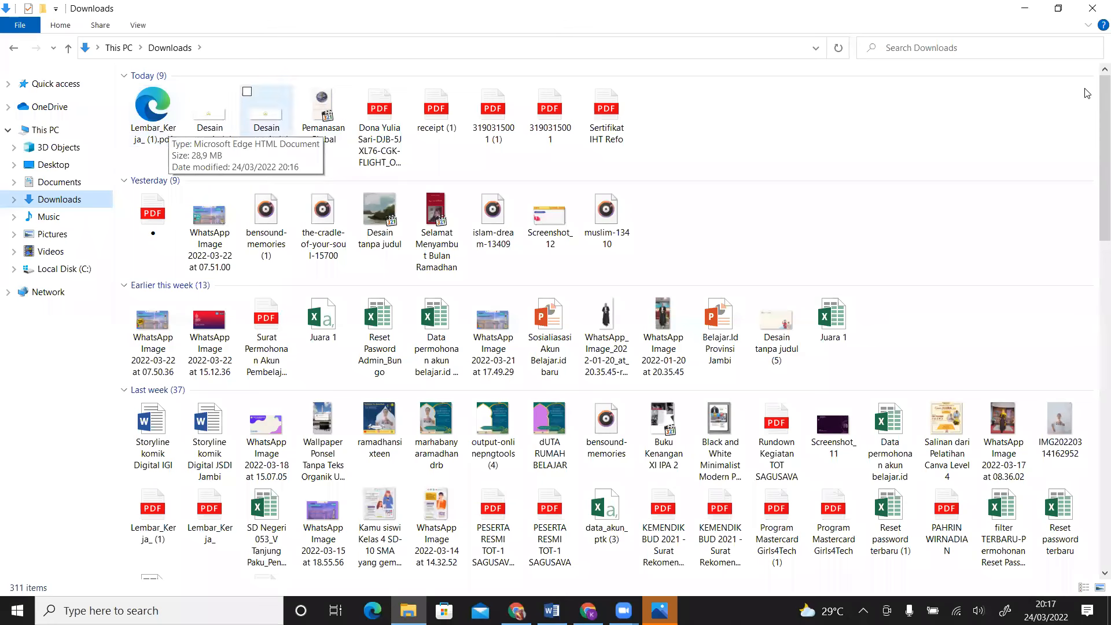
pyautogui.click(1094, 5)
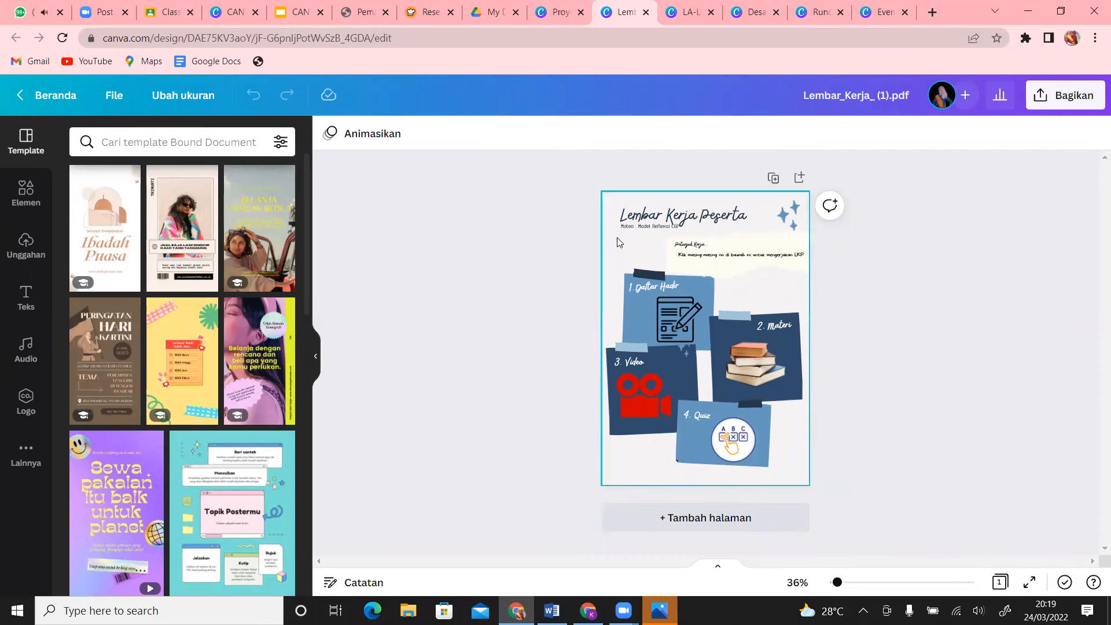
pyautogui.click(1057, 101)
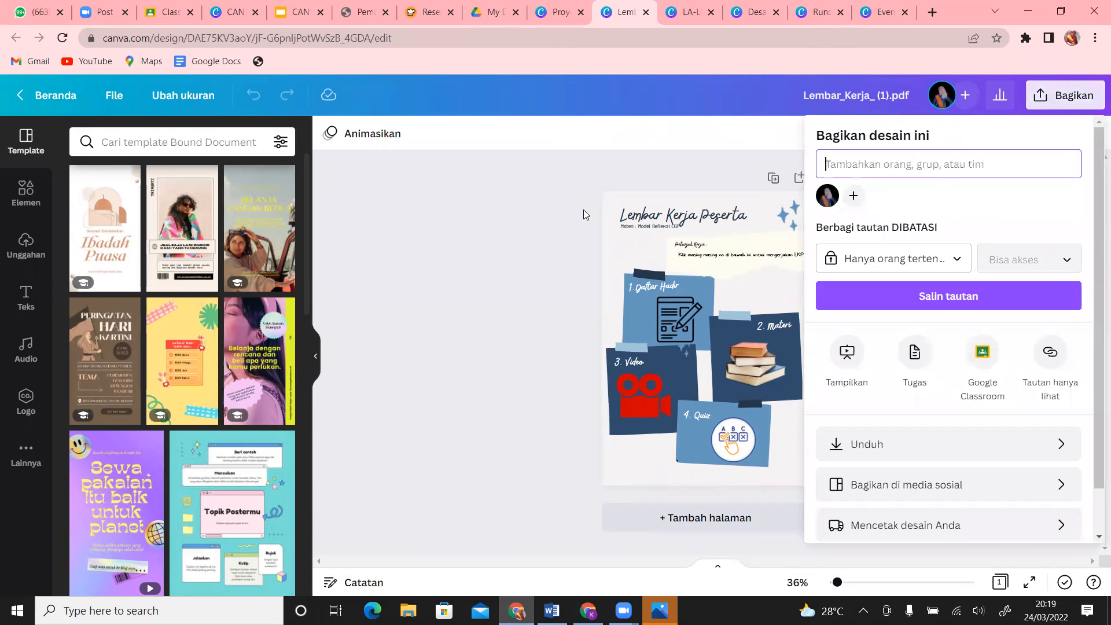
pyautogui.click(636, 257)
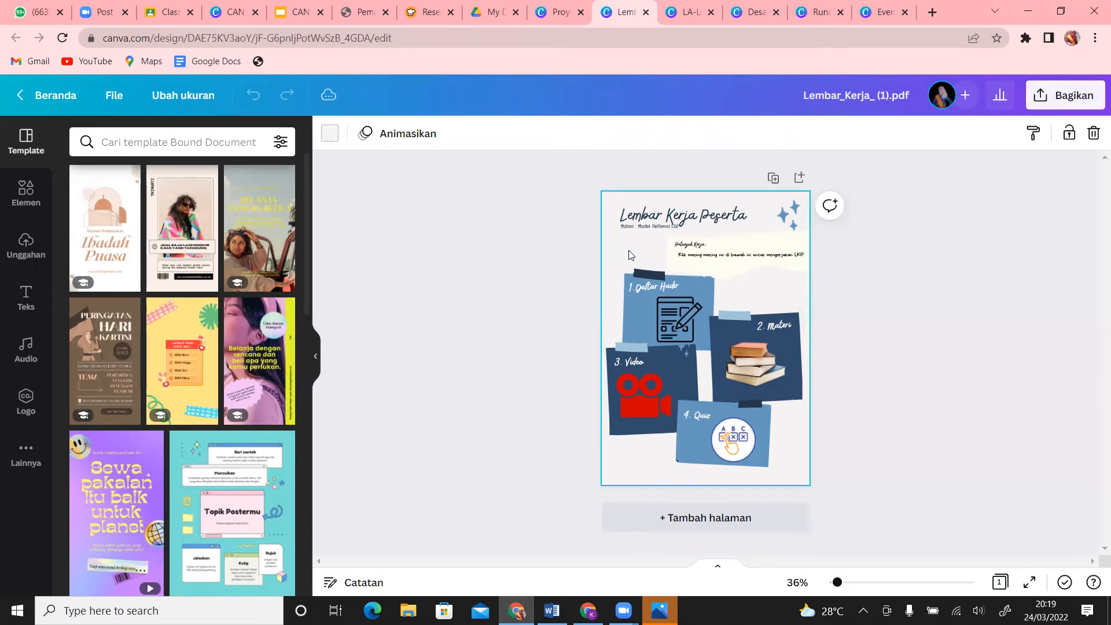
pyautogui.click(715, 342)
pyautogui.click(970, 288)
pyautogui.click(776, 373)
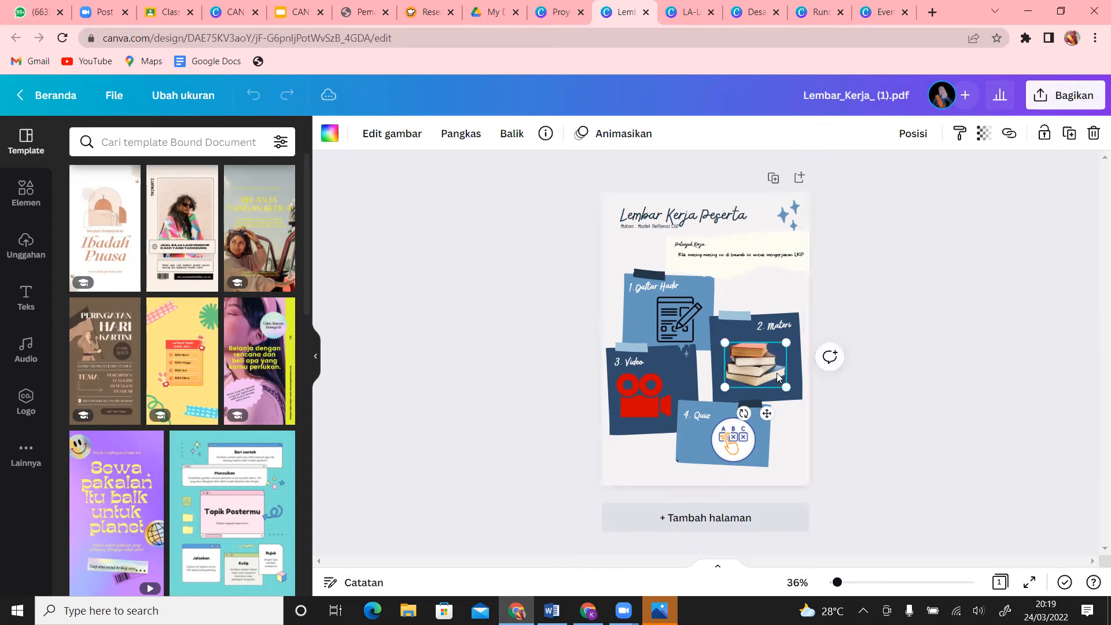
pyautogui.click(919, 342)
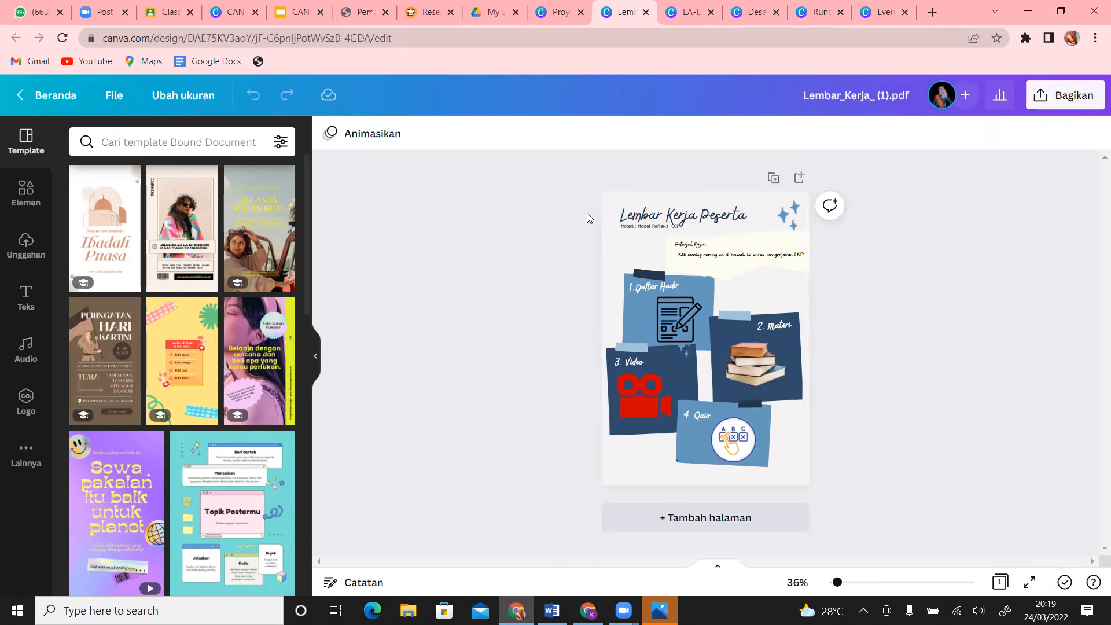
# - Select all the elements on the worksheet page together and lock them in place
pyautogui.moveTo(585, 213); pyautogui.dragTo(798, 460)
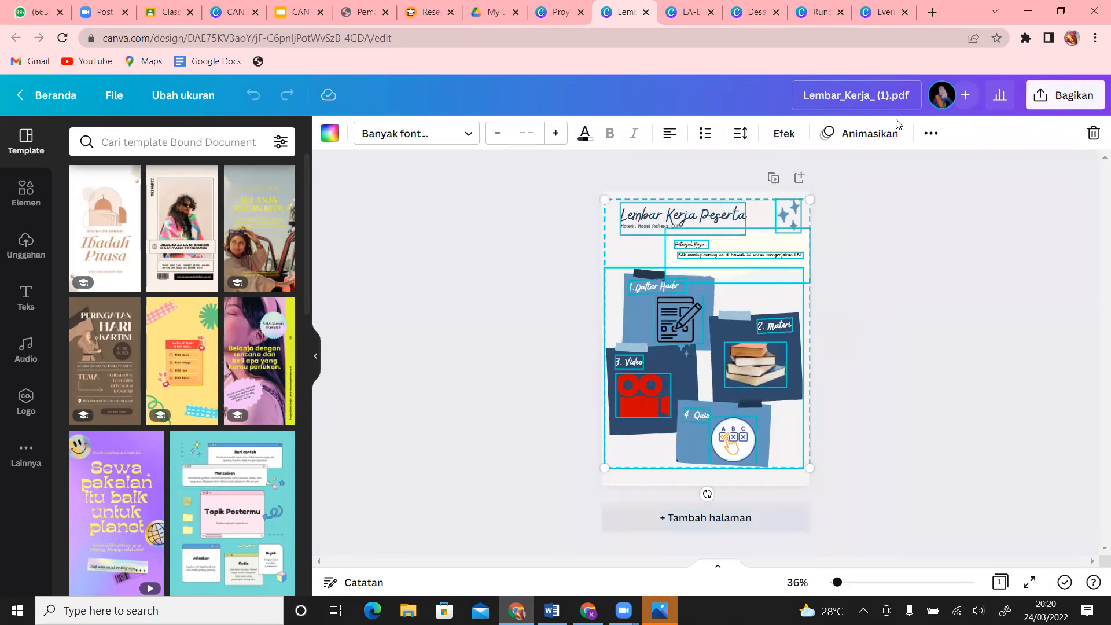
pyautogui.click(931, 135)
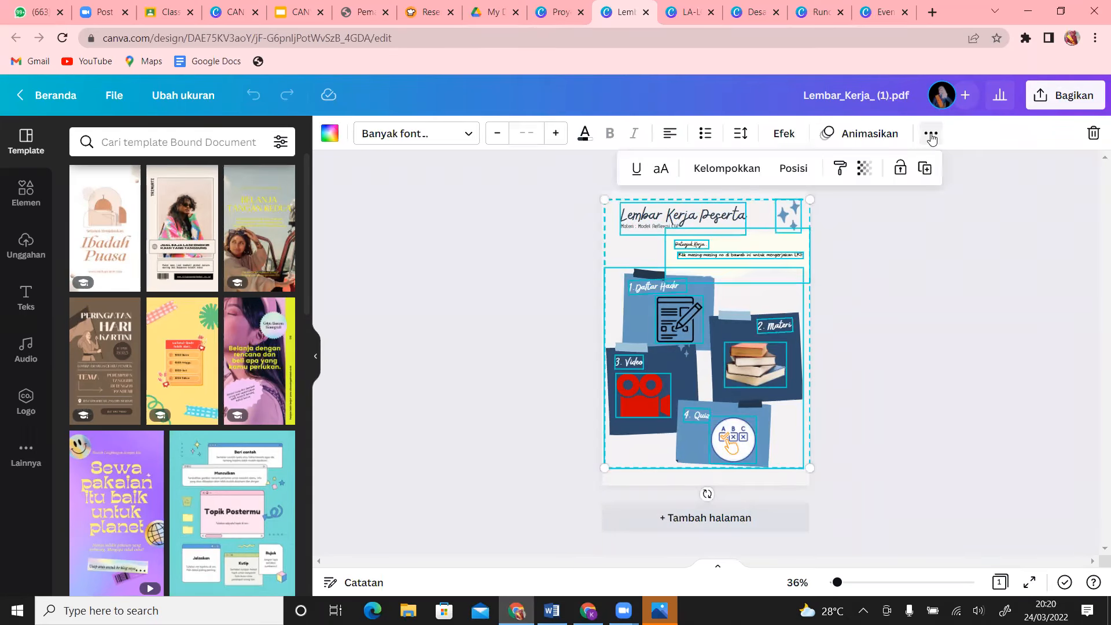
pyautogui.click(901, 169)
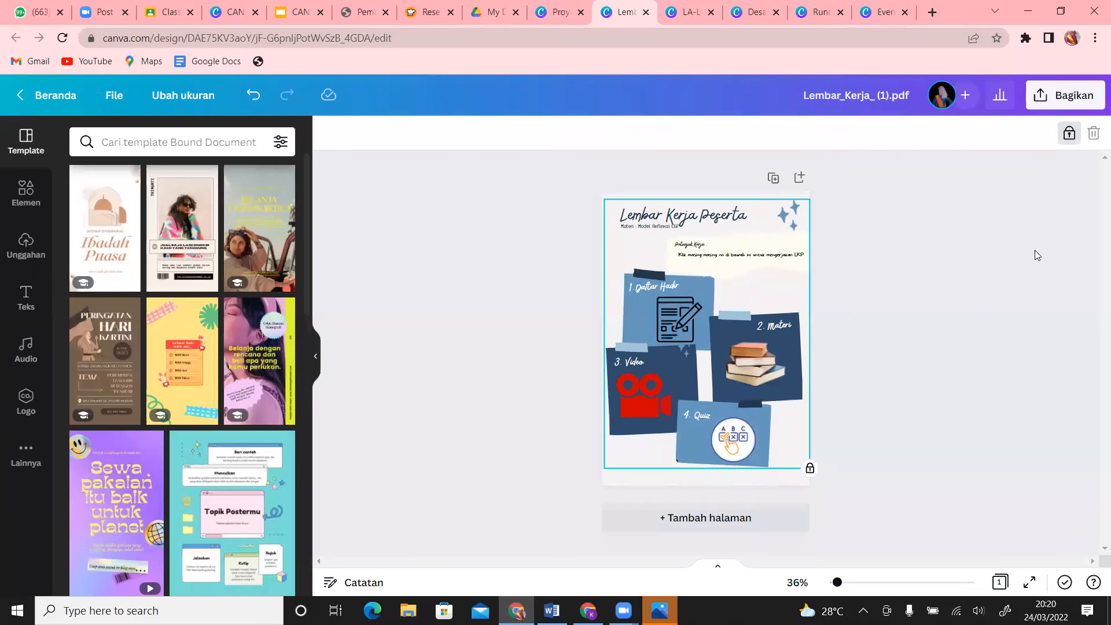
# - Start a PNG download of the worksheet with a transparent background and close the download options
pyautogui.click(1069, 103)
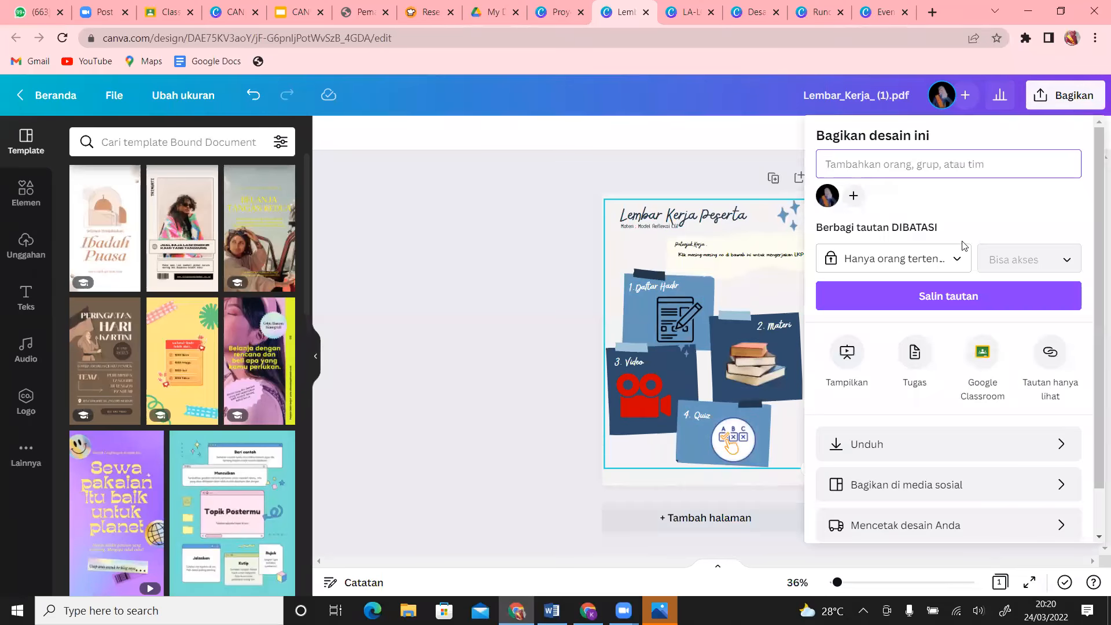
pyautogui.click(967, 452)
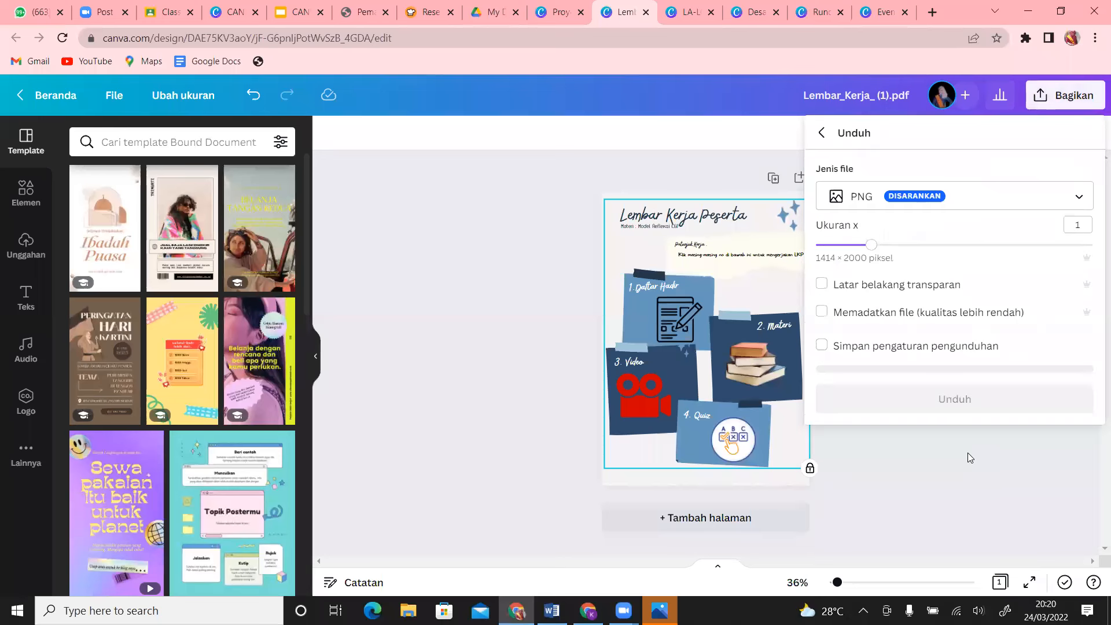
pyautogui.click(918, 289)
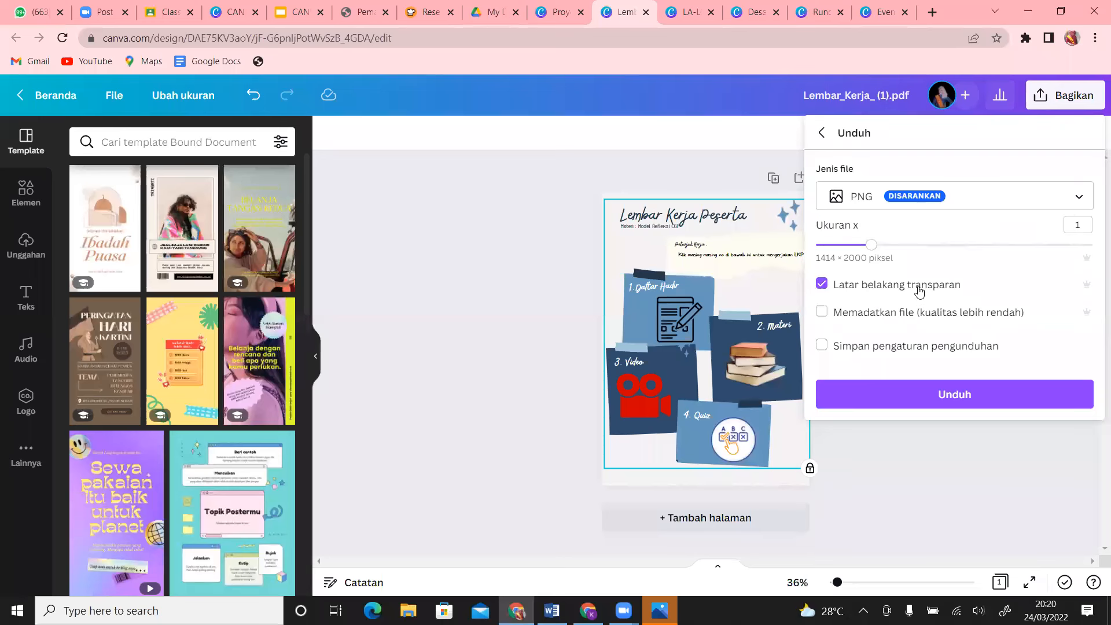
pyautogui.click(936, 400)
pyautogui.click(1046, 480)
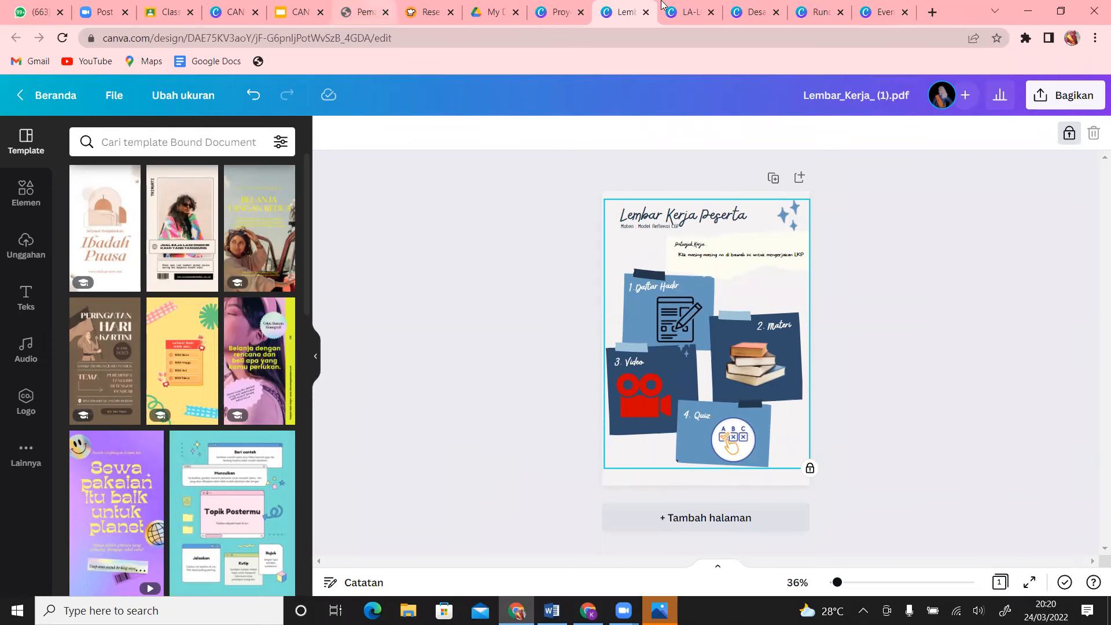
# - Look over the recent designs under Proyek Anda and switch to the Rundown Kegiatan TOT SAGUSAVA.pdf design
pyautogui.click(557, 12)
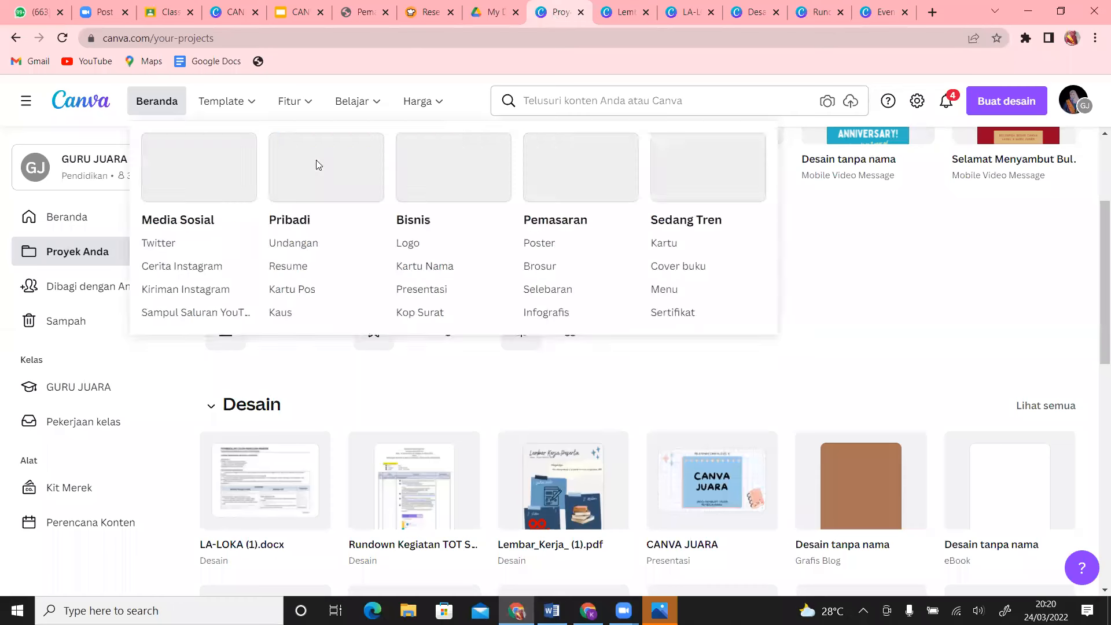
pyautogui.moveTo(1095, 289); pyautogui.dragTo(1096, 131)
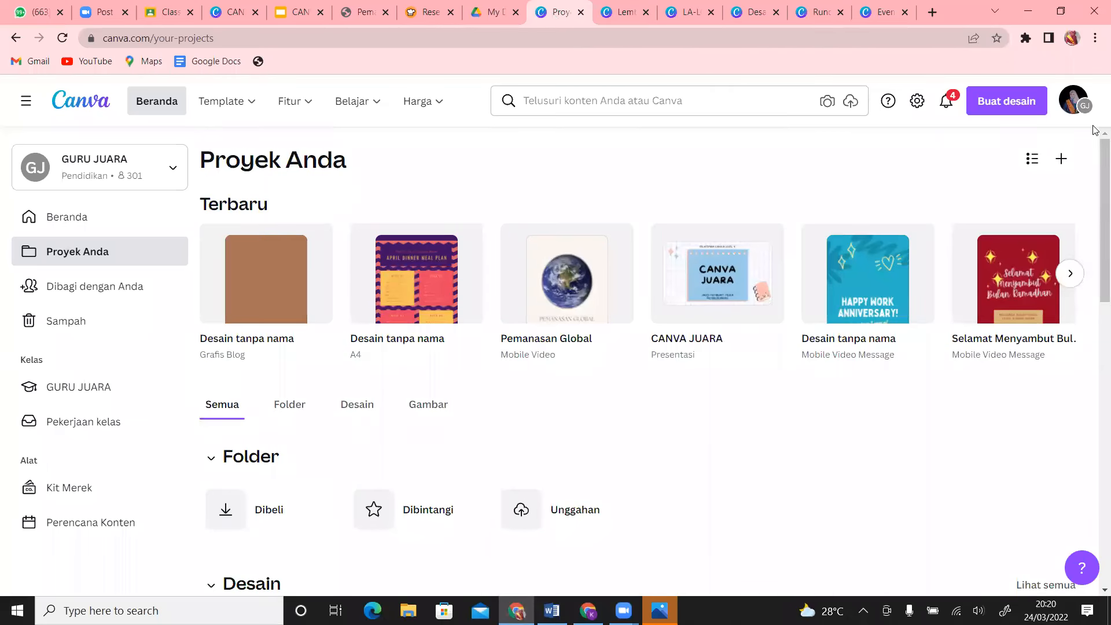
pyautogui.click(879, 13)
pyautogui.click(820, 12)
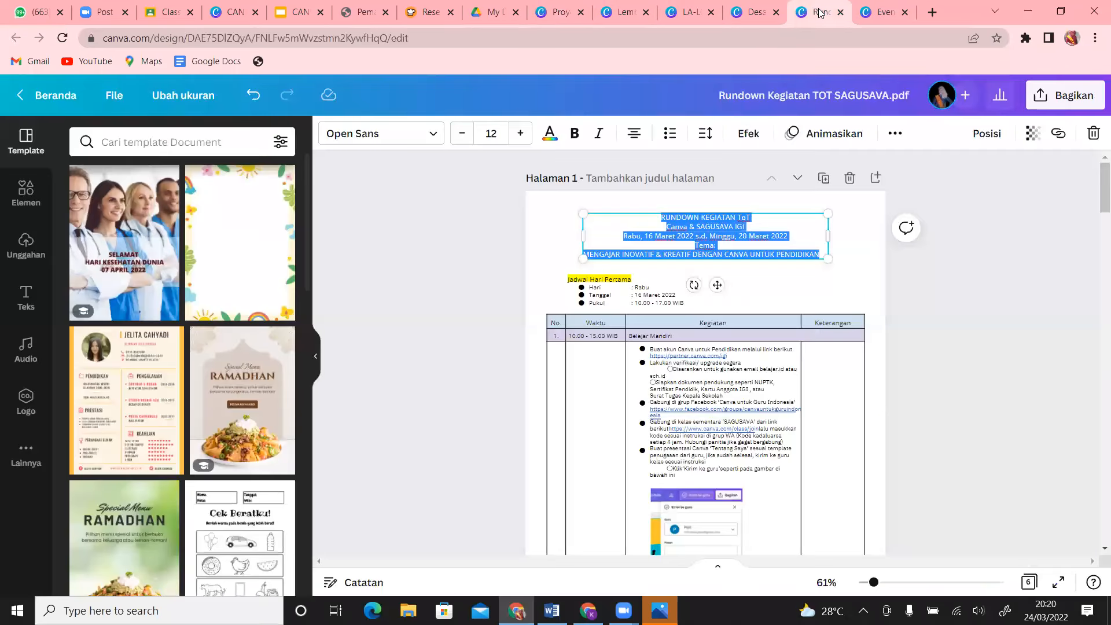
# - Search for wall decor templates from the Canva home page and open the beige organic leaves canvas print for editing
pyautogui.click(48, 97)
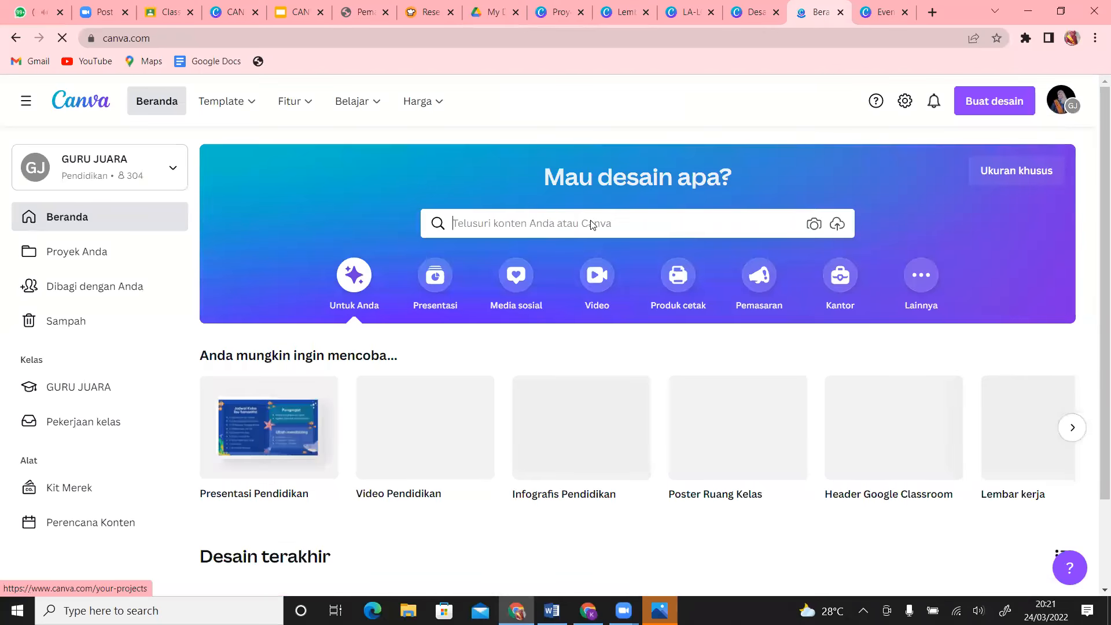
pyautogui.click(592, 225)
pyautogui.write('wa')
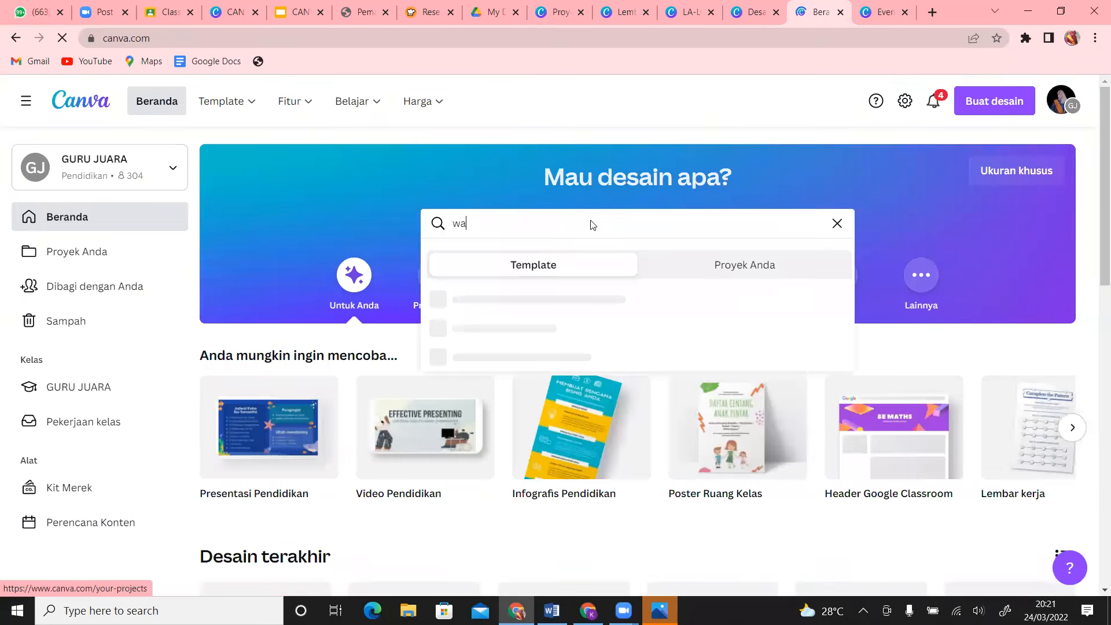
pyautogui.write('ll dec')
pyautogui.press('Return')
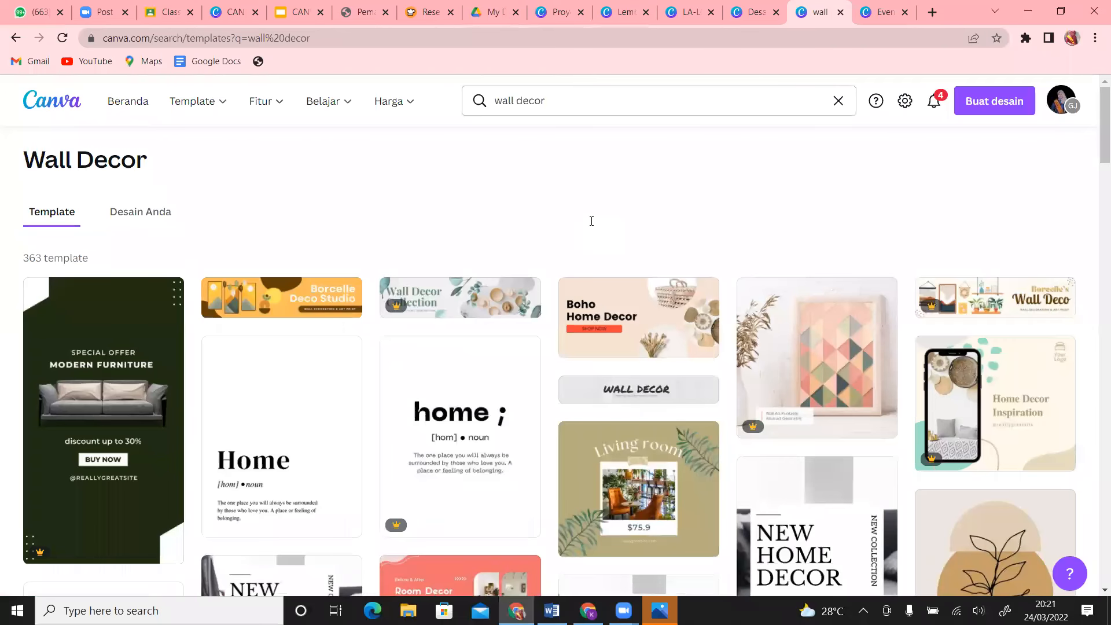
pyautogui.scroll(-5, 982, 378)
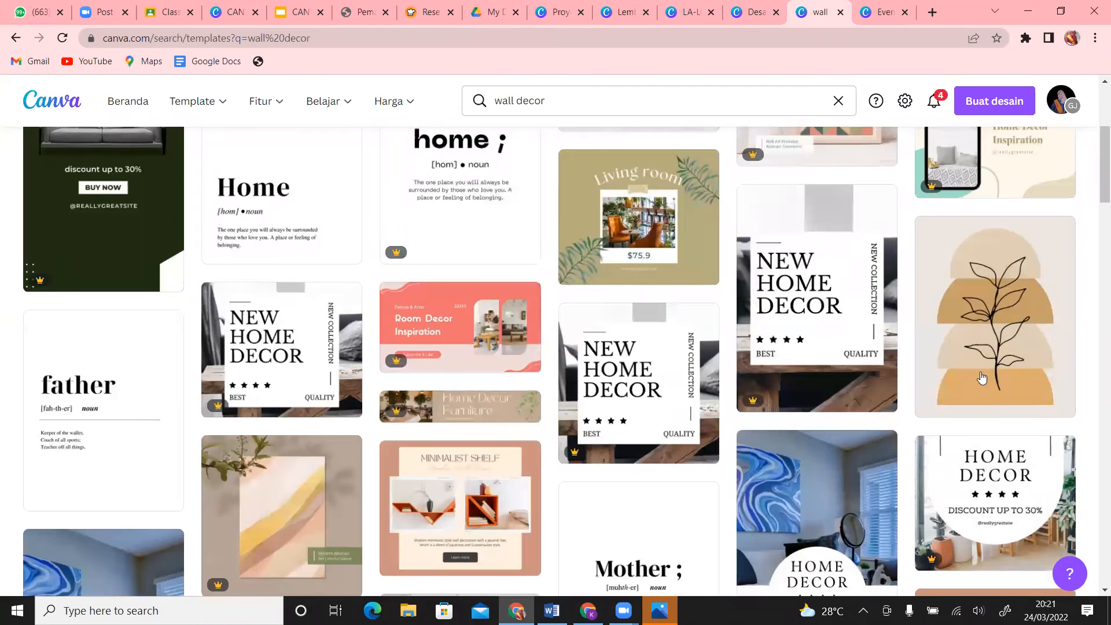
pyautogui.click(985, 357)
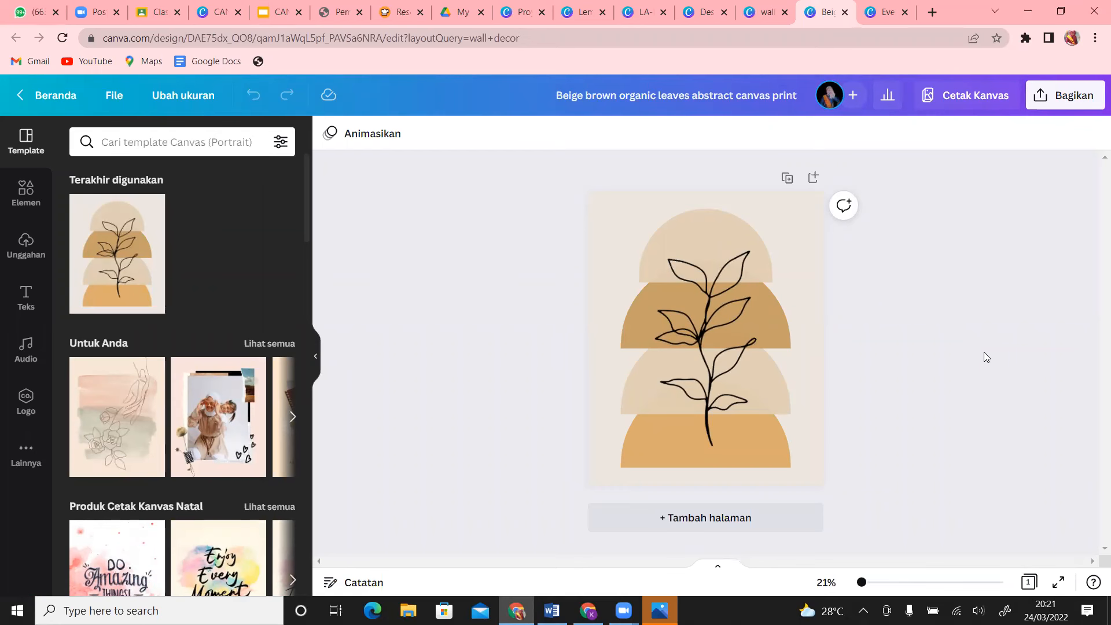
# - Apply the Enjoy Every Moment, Merry Christmas and Happy New Year, and All You Need Is Love templates to the page in turn
pyautogui.scroll(-3, 218, 431)
pyautogui.click(218, 432)
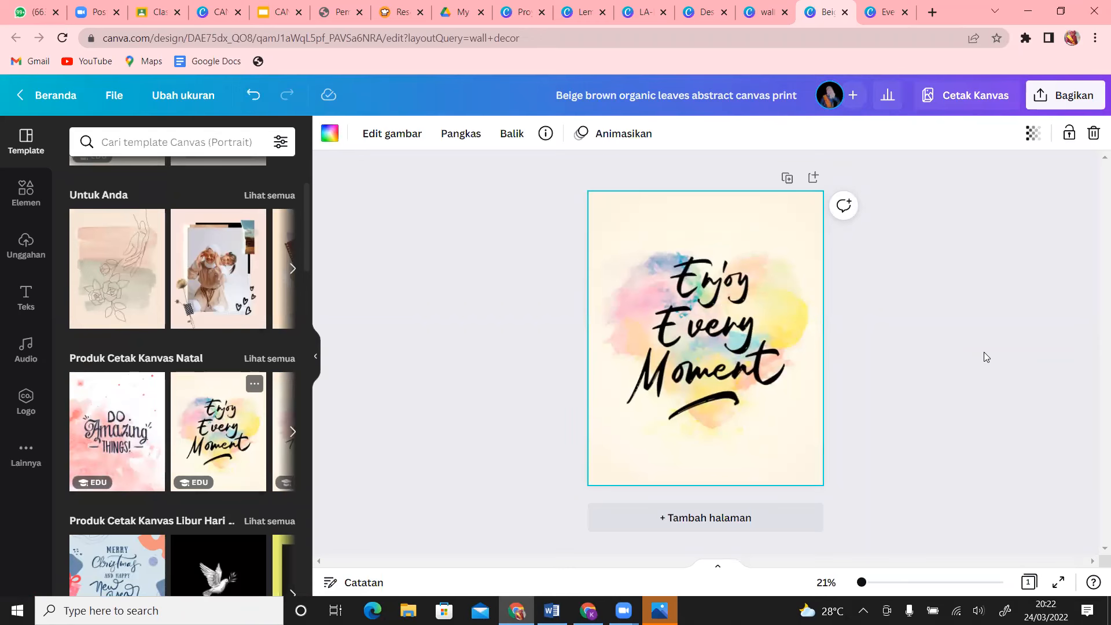
pyautogui.click(117, 564)
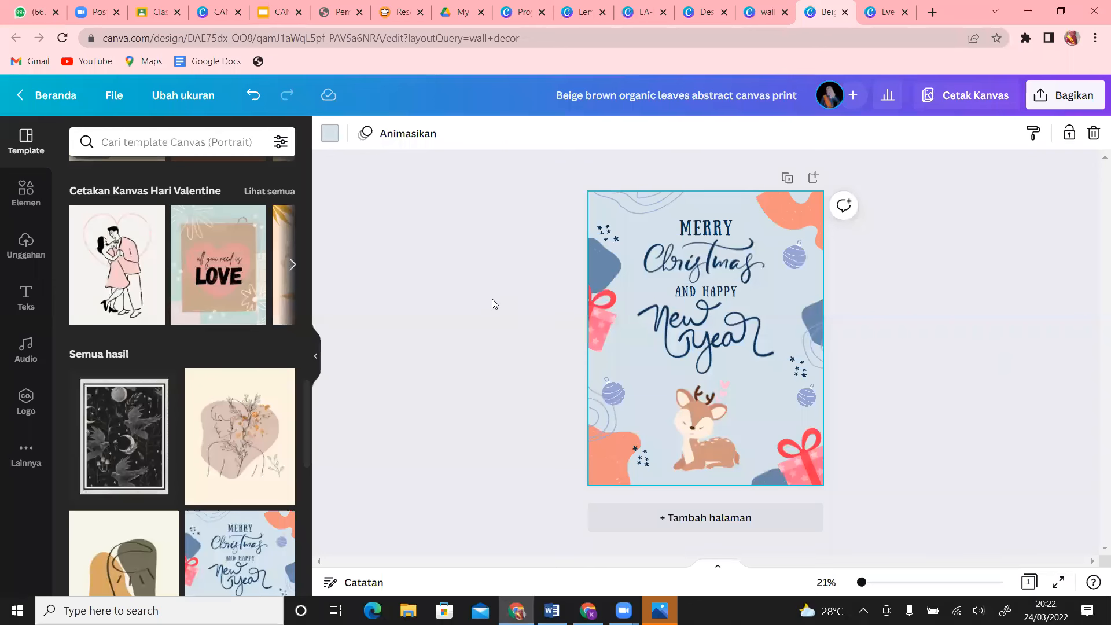
pyautogui.click(221, 320)
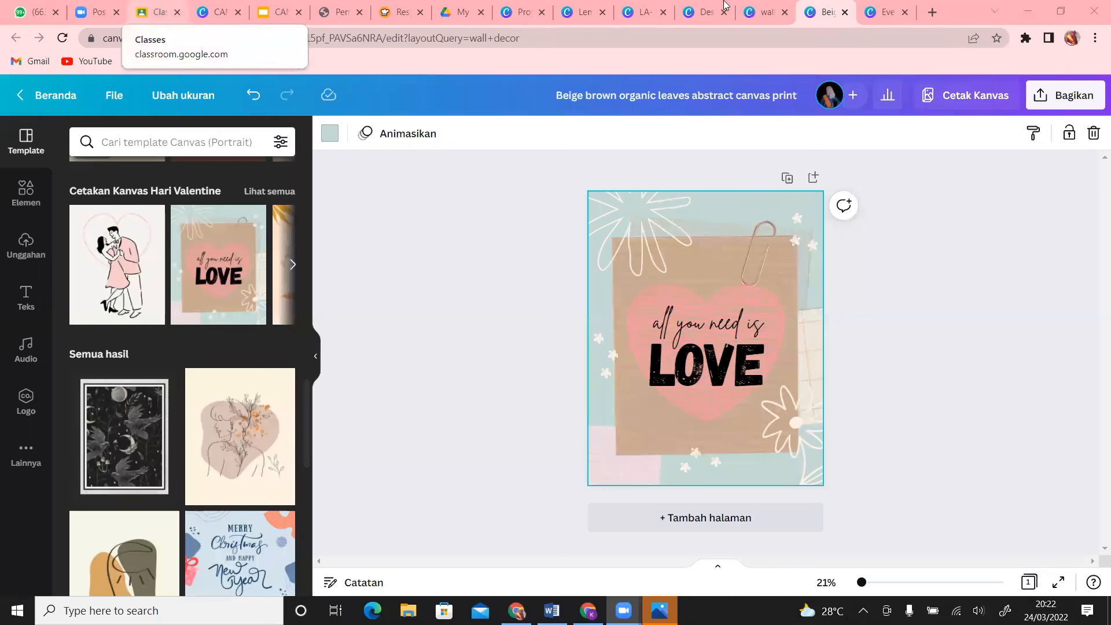
# - Return to the CANVA JUARA presentation, close its download options and review the lesson pages between page 4 and page 9
pyautogui.click(215, 13)
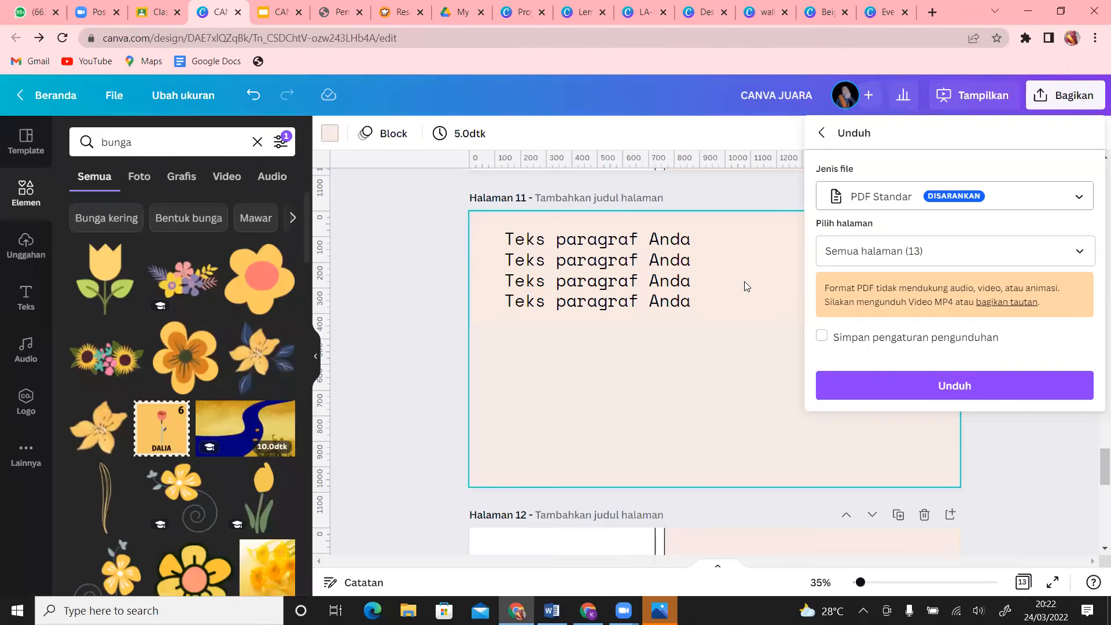
pyautogui.click(607, 383)
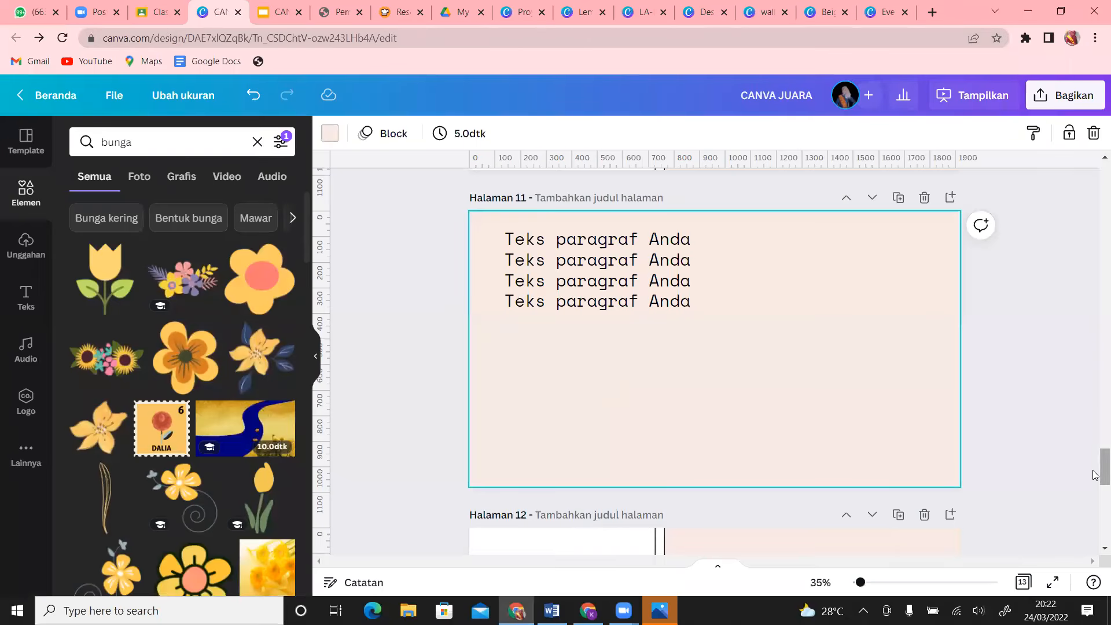
pyautogui.scroll(1, 1095, 394)
pyautogui.scroll(15, 1095, 394)
pyautogui.scroll(10, 1095, 327)
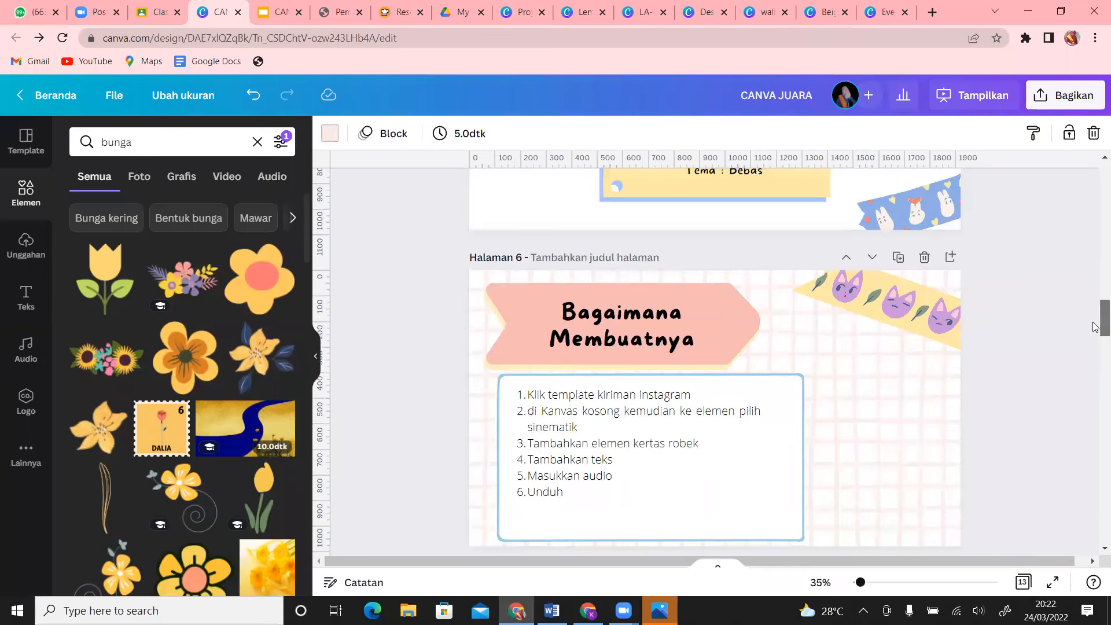
pyautogui.scroll(8, 1095, 327)
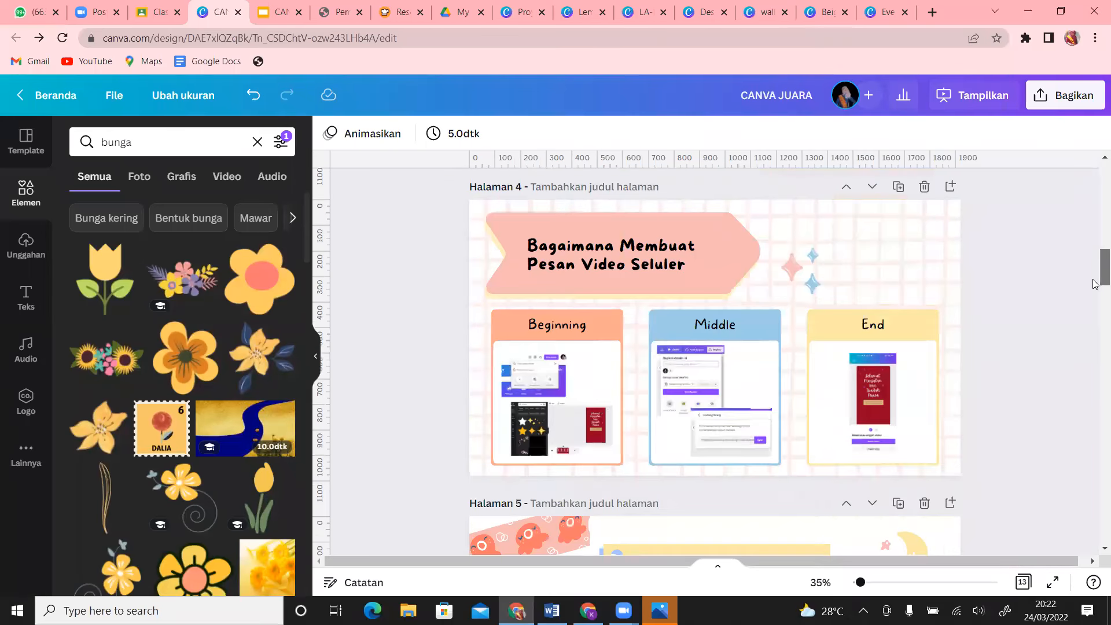
pyautogui.scroll(-5, 1095, 327)
pyautogui.scroll(-10, 1095, 327)
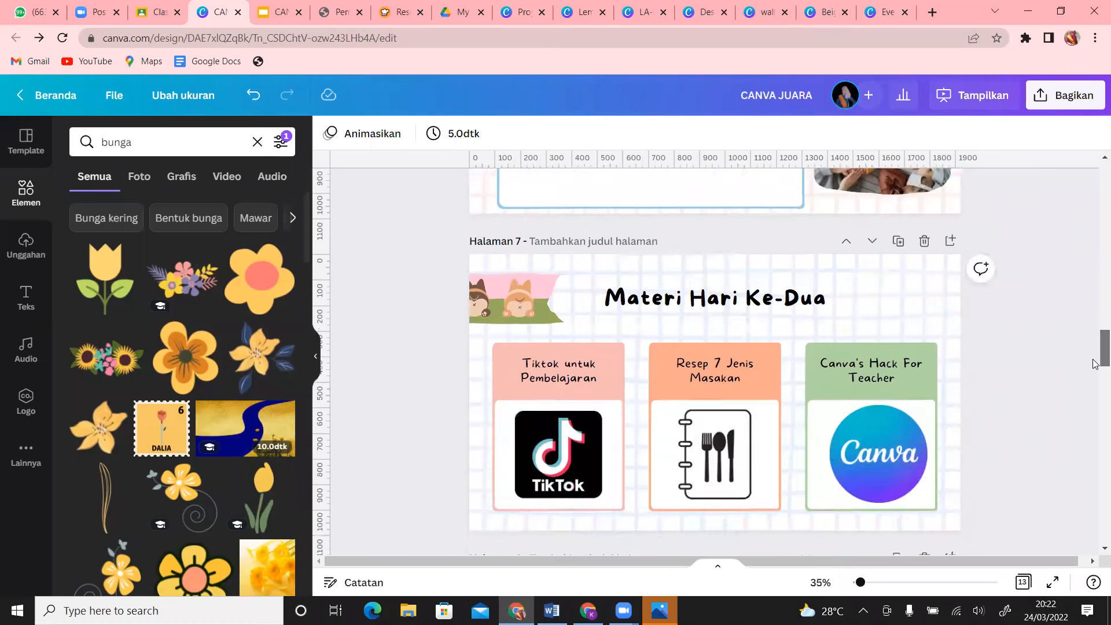
pyautogui.scroll(-8, 1094, 368)
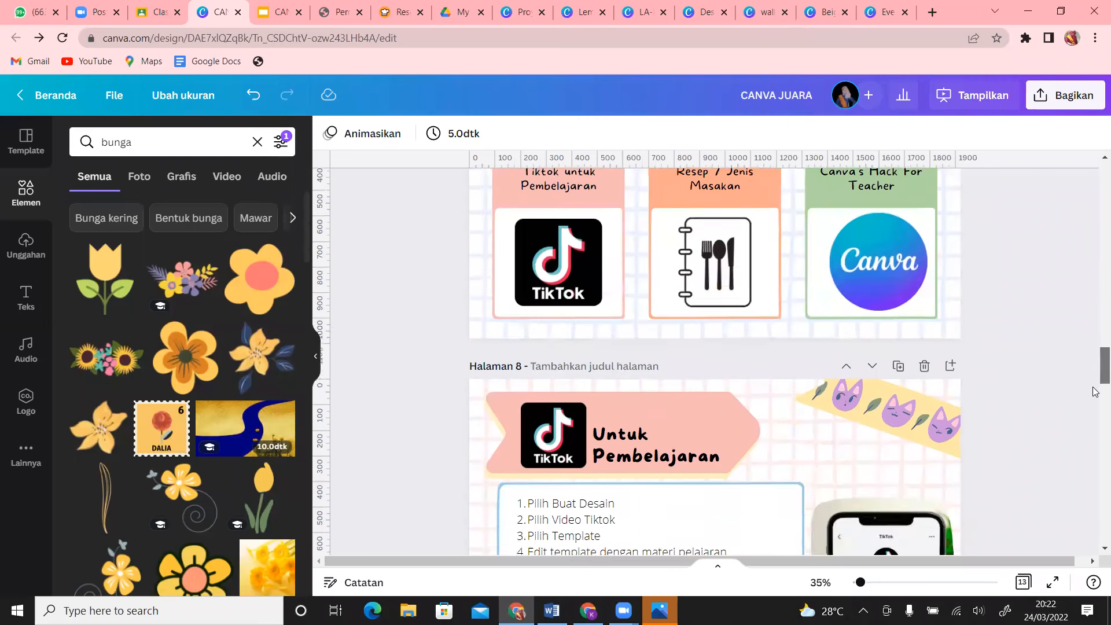
pyautogui.scroll(2, 1096, 404)
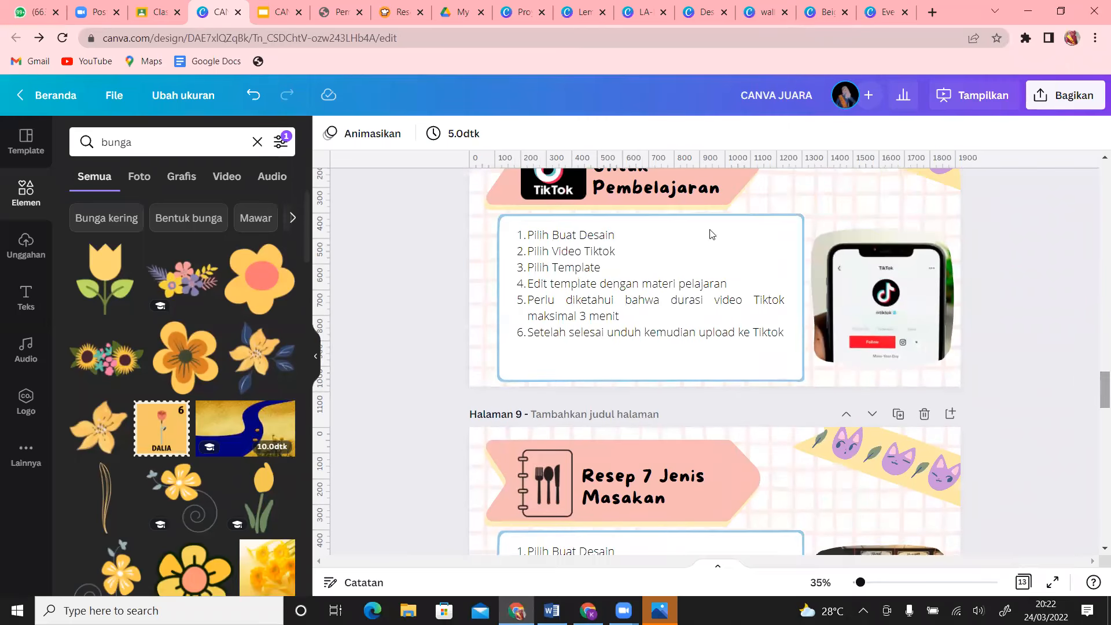
# - Close the leftover wall decor, canvas print, imported PDF and worksheet pages in the browser, keeping CANVA JUARA and Proyek Anda open
pyautogui.click(906, 12)
pyautogui.click(906, 12)
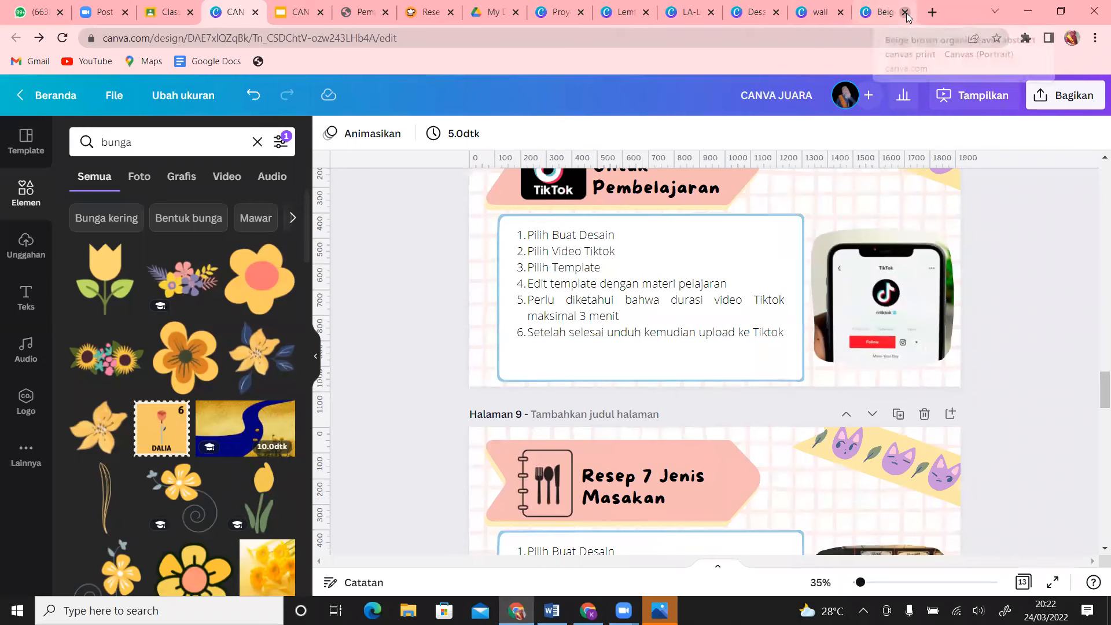
pyautogui.click(906, 12)
pyautogui.click(906, 12)
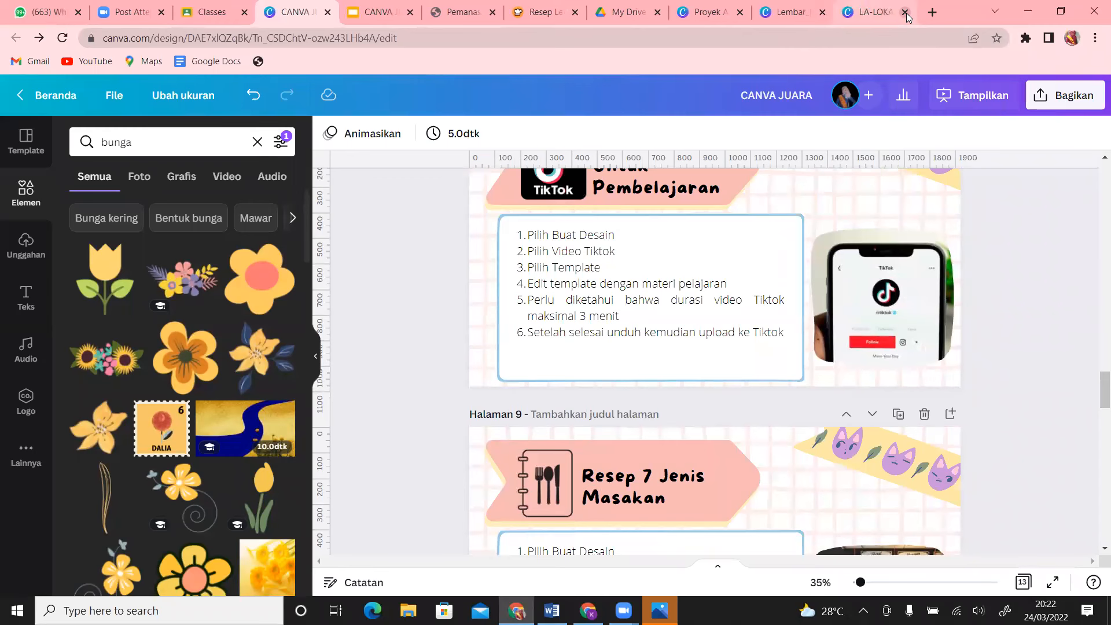
pyautogui.click(906, 12)
pyautogui.click(906, 13)
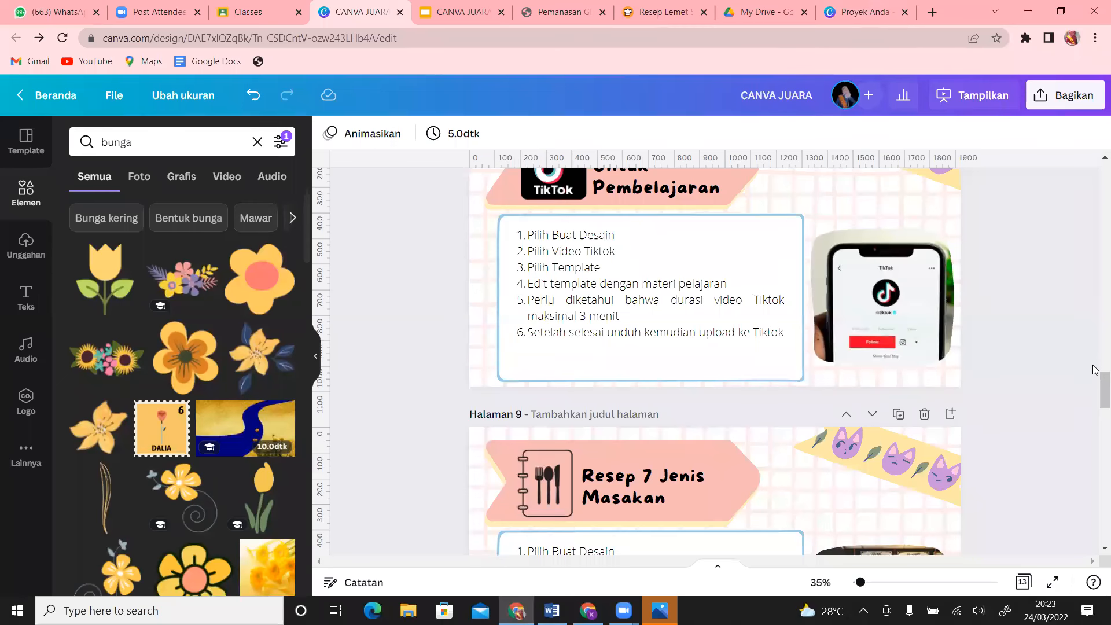
# - Bring the TikTok Untuk Pembelajaran lesson on page 8 into view and select its logo and heading text
pyautogui.scroll(2, 1095, 388)
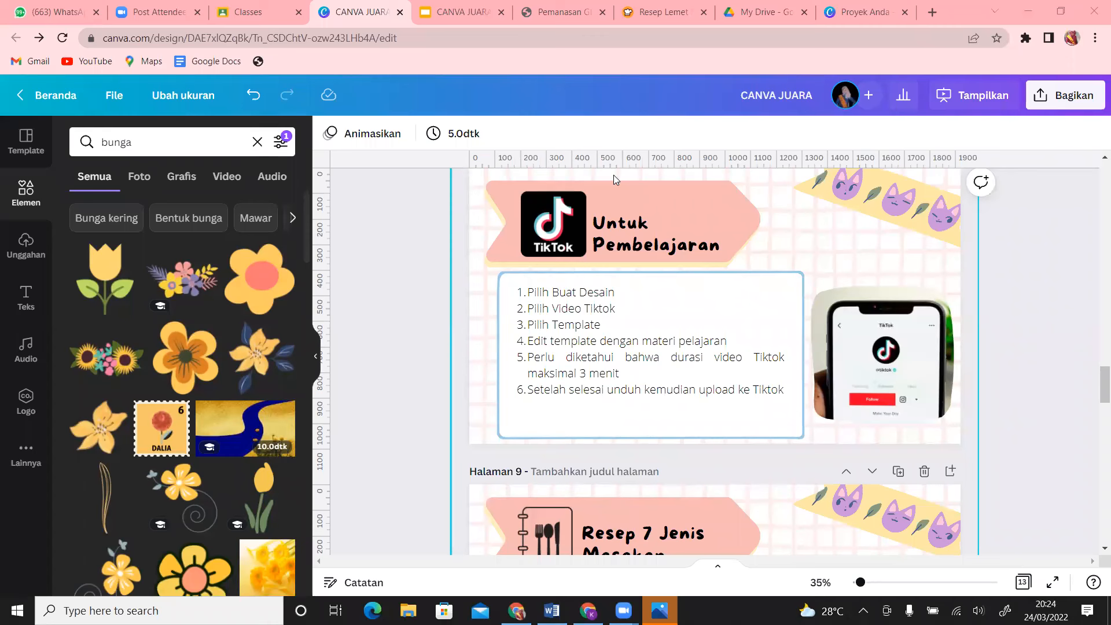
pyautogui.click(560, 232)
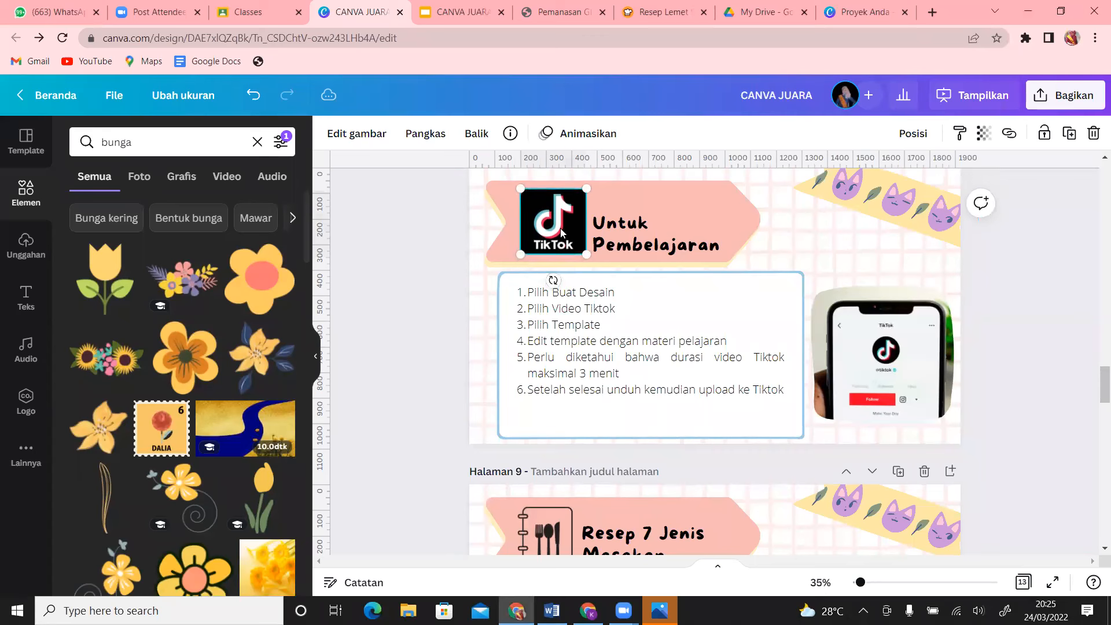
pyautogui.click(659, 231)
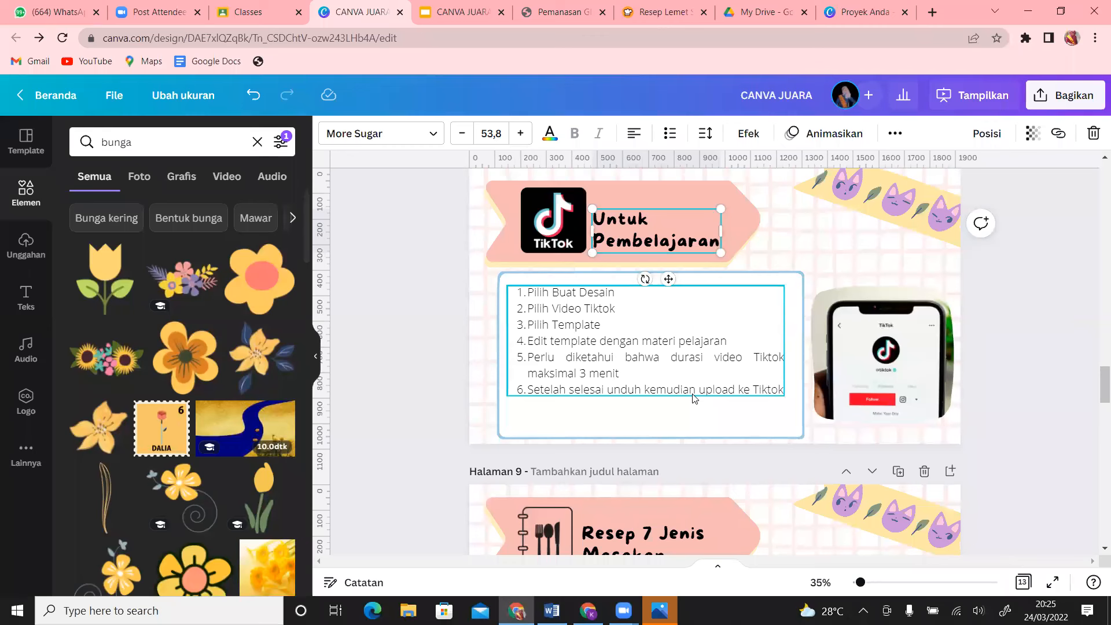
# - Go to the Proyek Anda page and create a new blank design of the Video TikTok type
pyautogui.click(55, 96)
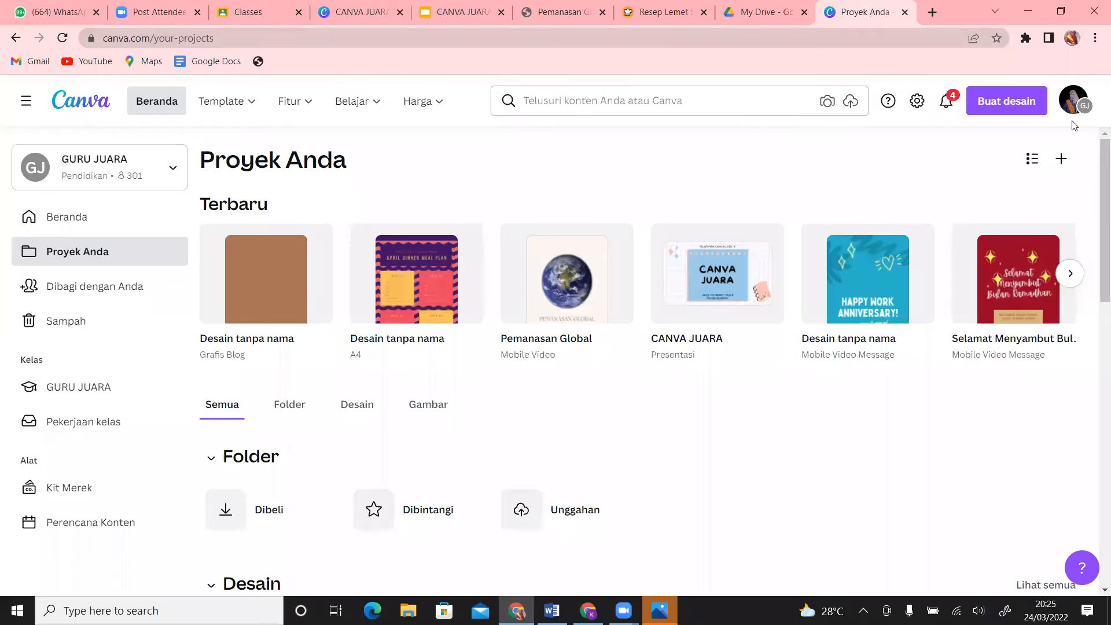
pyautogui.click(998, 108)
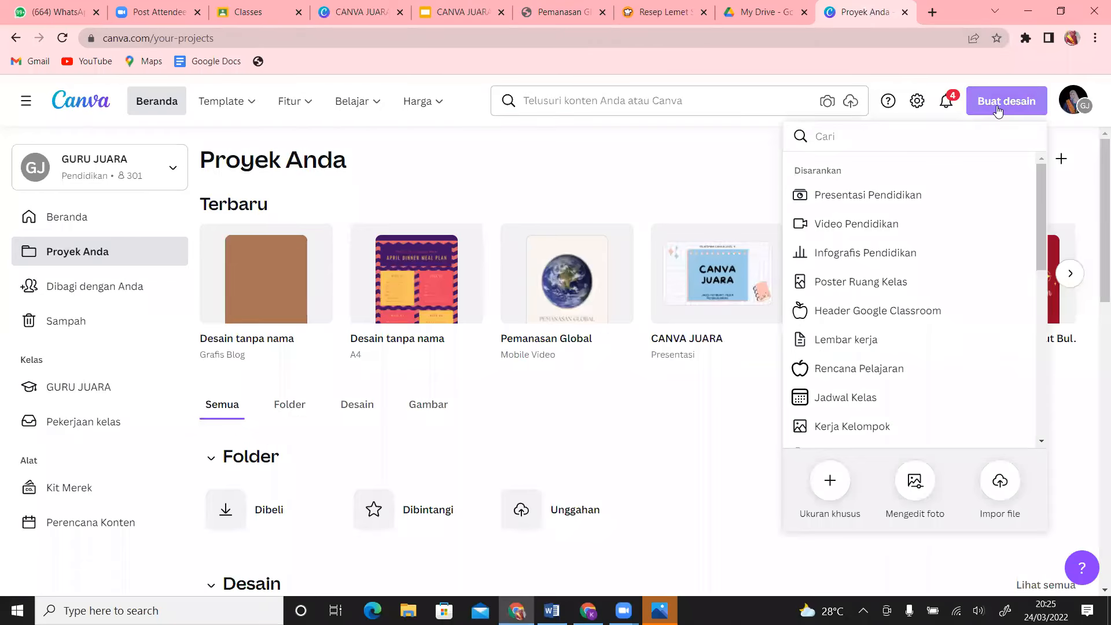
pyautogui.write('vi')
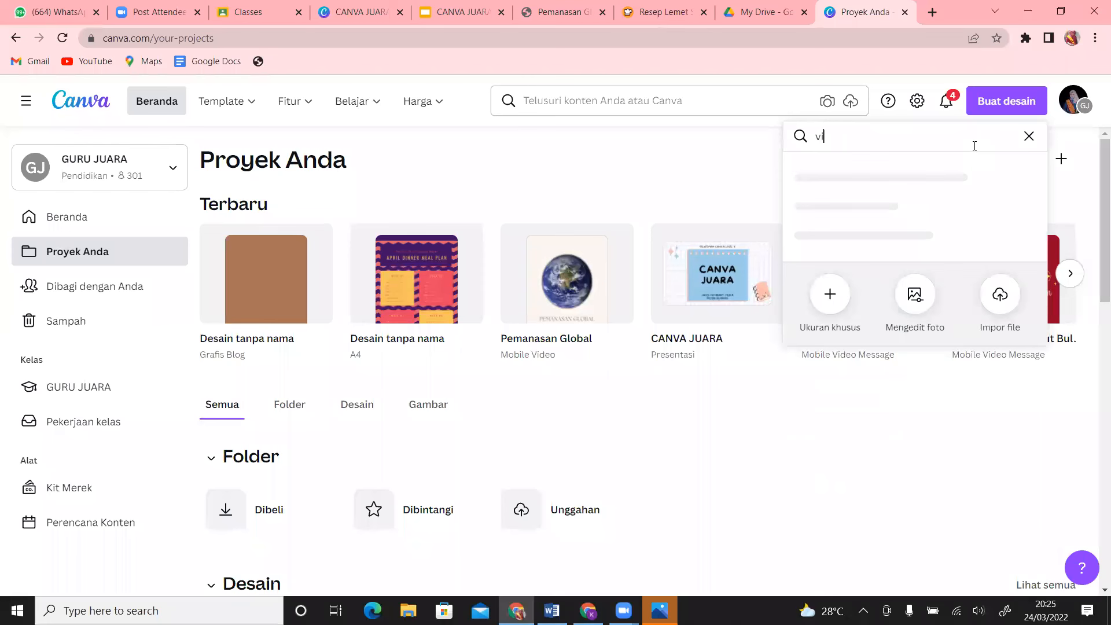
pyautogui.write('deo tiktok')
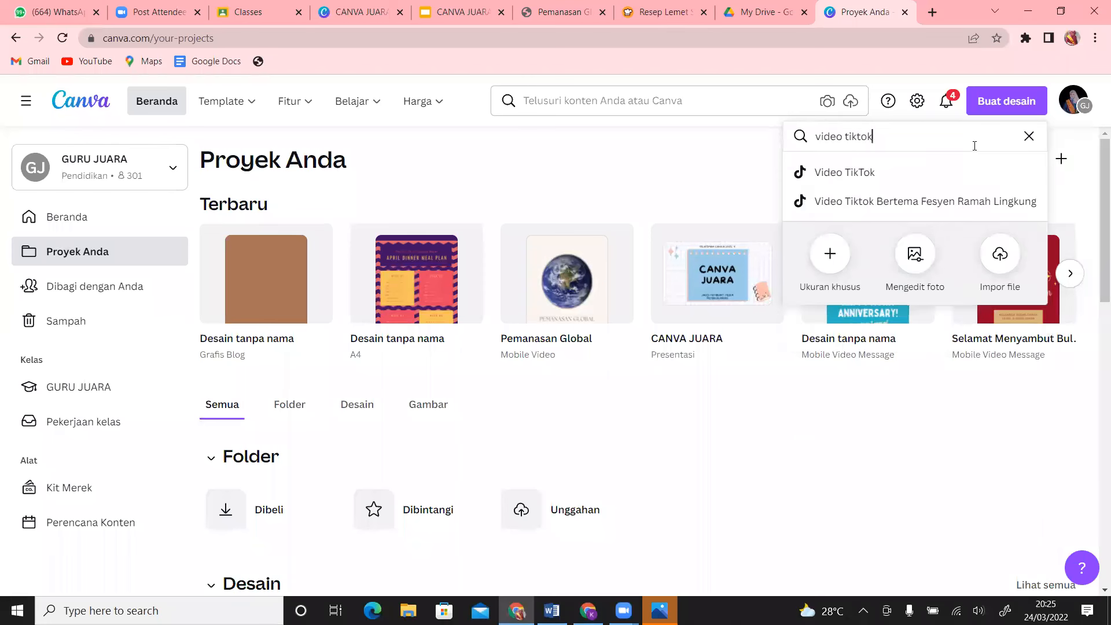
pyautogui.click(879, 170)
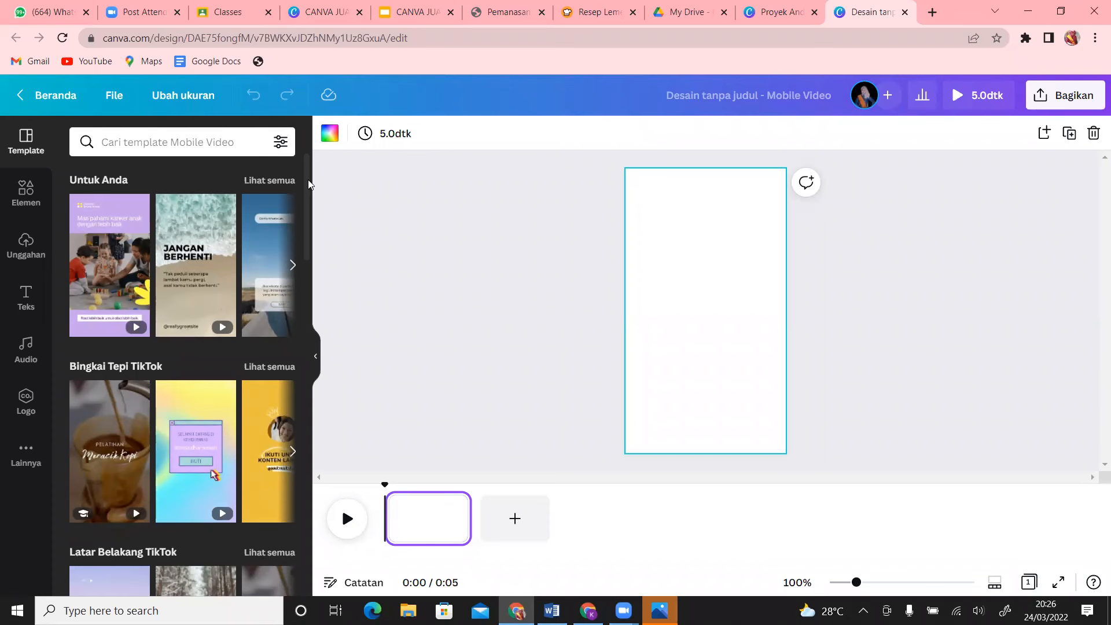
# - Return to the Canva home page and search for "video tiktok"
pyautogui.click(747, 12)
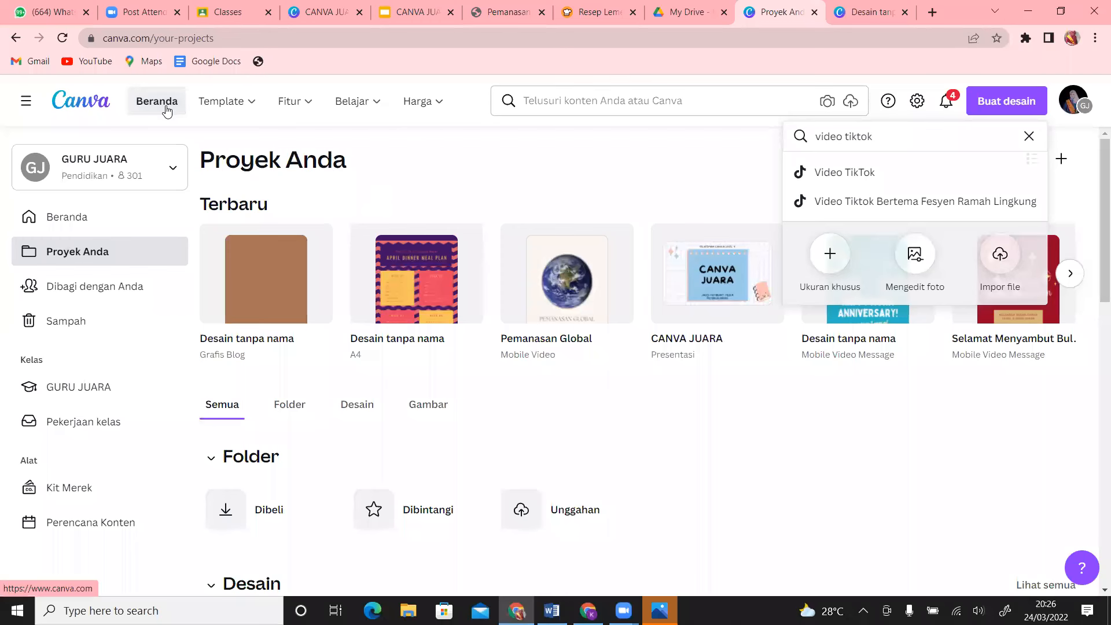
pyautogui.click(166, 109)
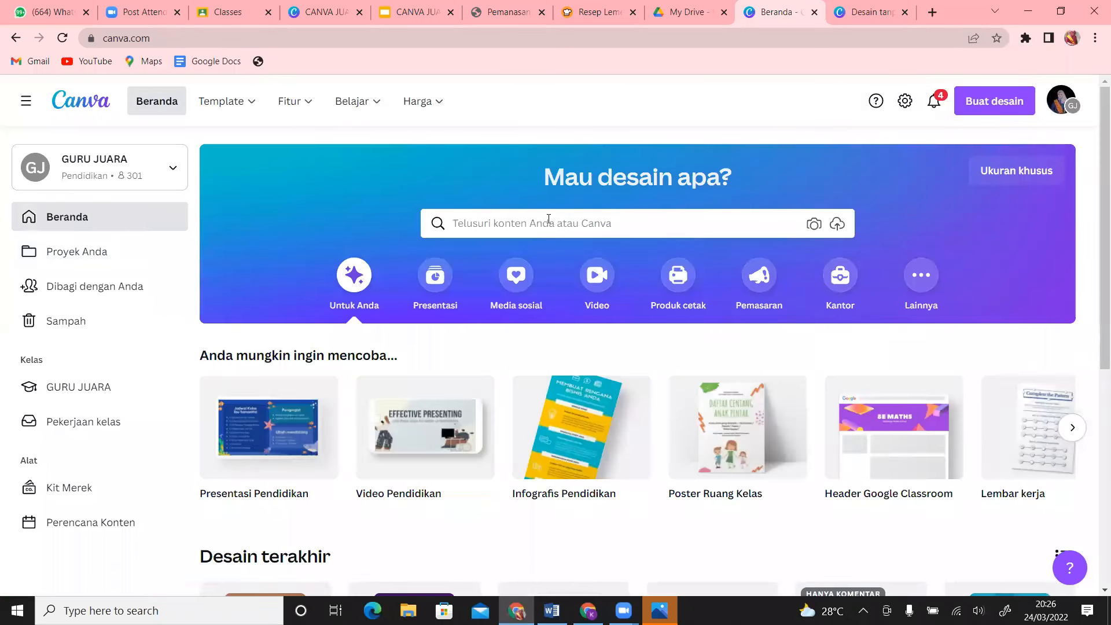
pyautogui.click(549, 219)
pyautogui.write('video tikto')
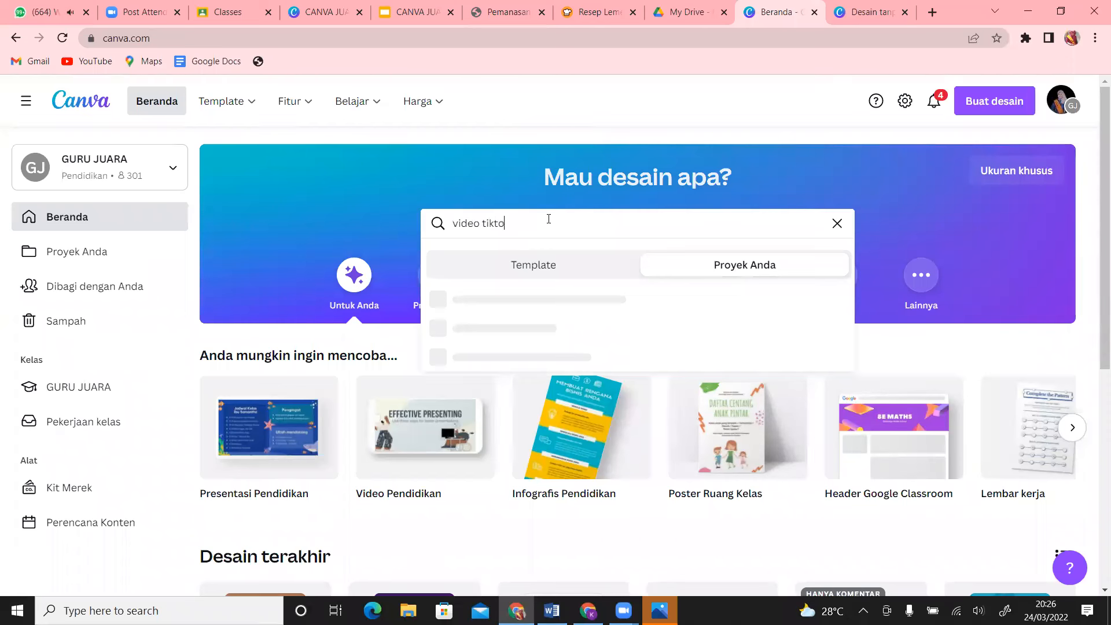
pyautogui.write('k')
pyautogui.press('Return')
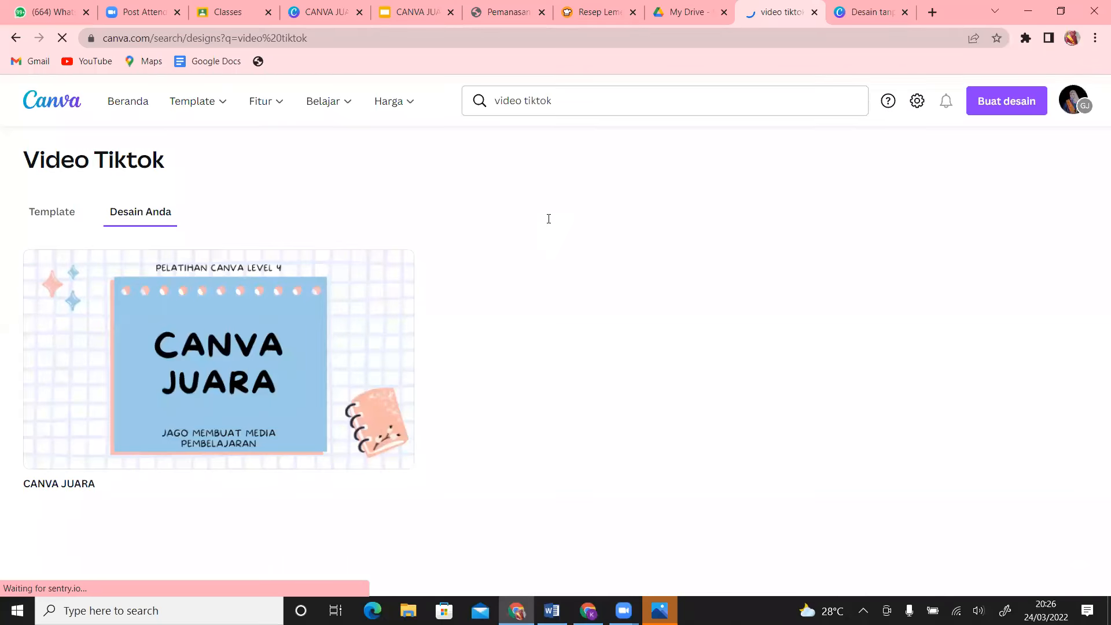
# - Show the template results for video tiktok and browse through the available designs
pyautogui.click(57, 213)
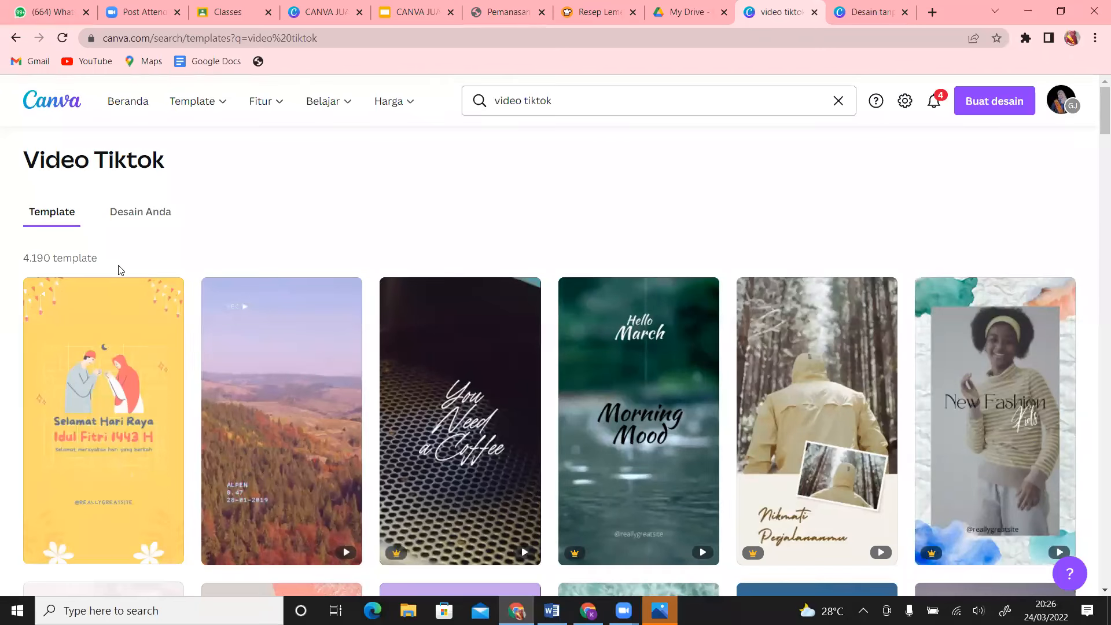
pyautogui.moveTo(1094, 118); pyautogui.dragTo(1094, 169)
pyautogui.scroll(-4, 1094, 169)
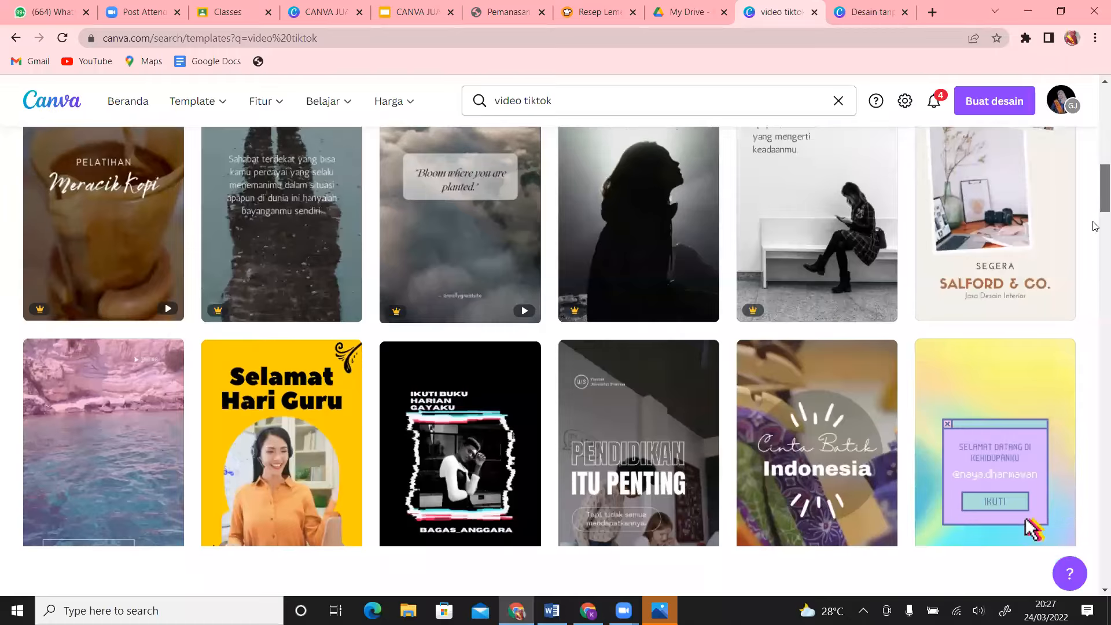
# - Browse the "video tiktok" template results for a design suited to a short text video
pyautogui.scroll(-10, 1095, 226)
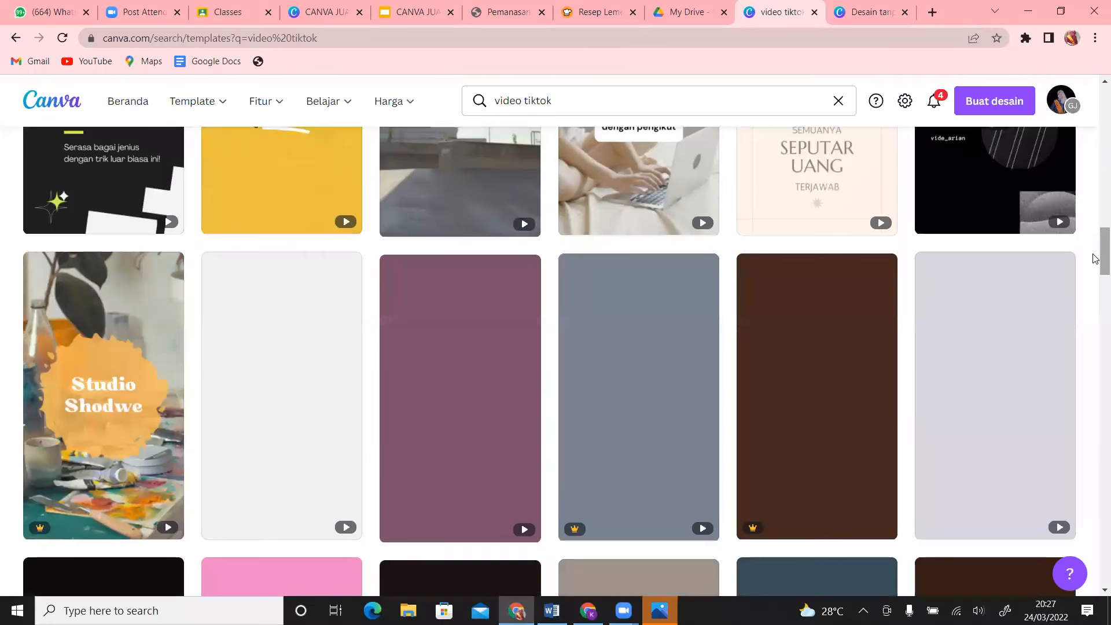
pyautogui.moveTo(1096, 258); pyautogui.dragTo(1095, 334)
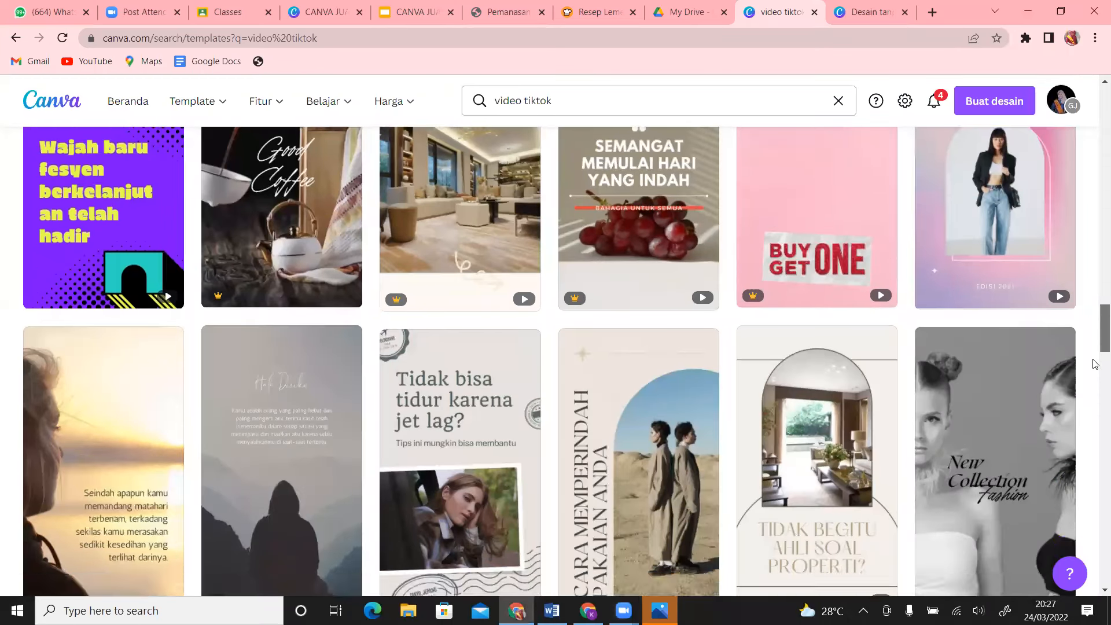
pyautogui.click(1096, 360)
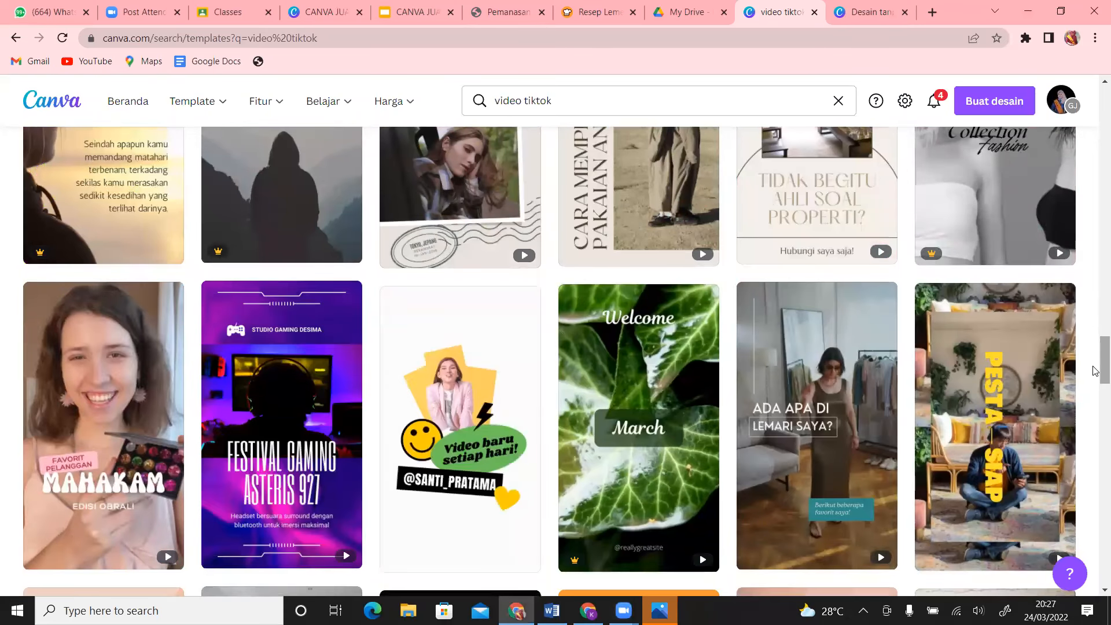
pyautogui.moveTo(1095, 371); pyautogui.dragTo(1095, 408)
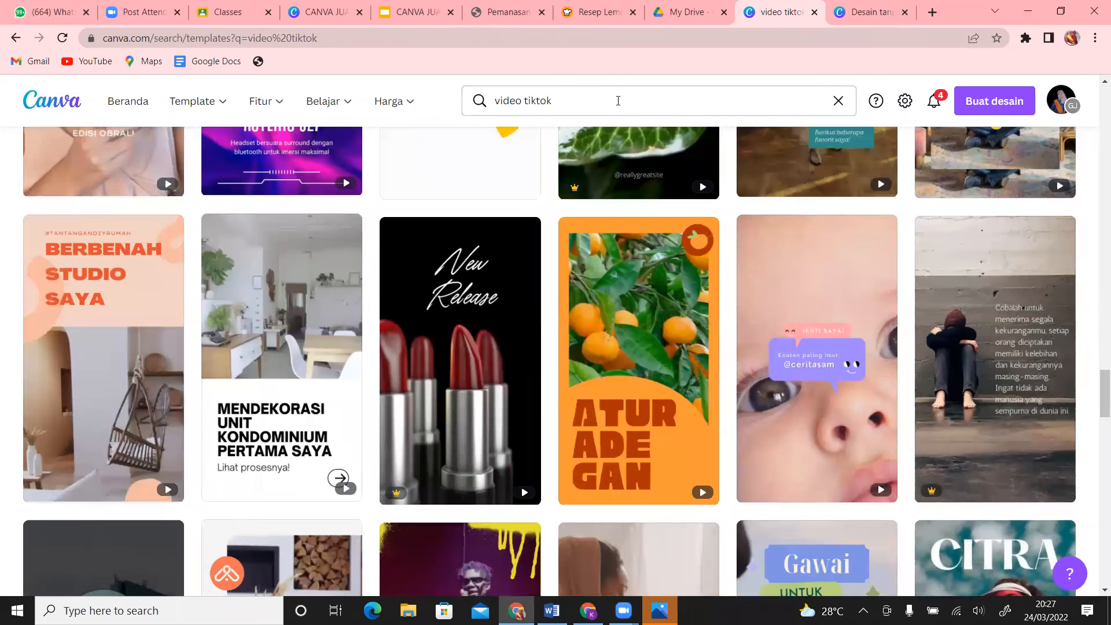
pyautogui.scroll(8, 1096, 283)
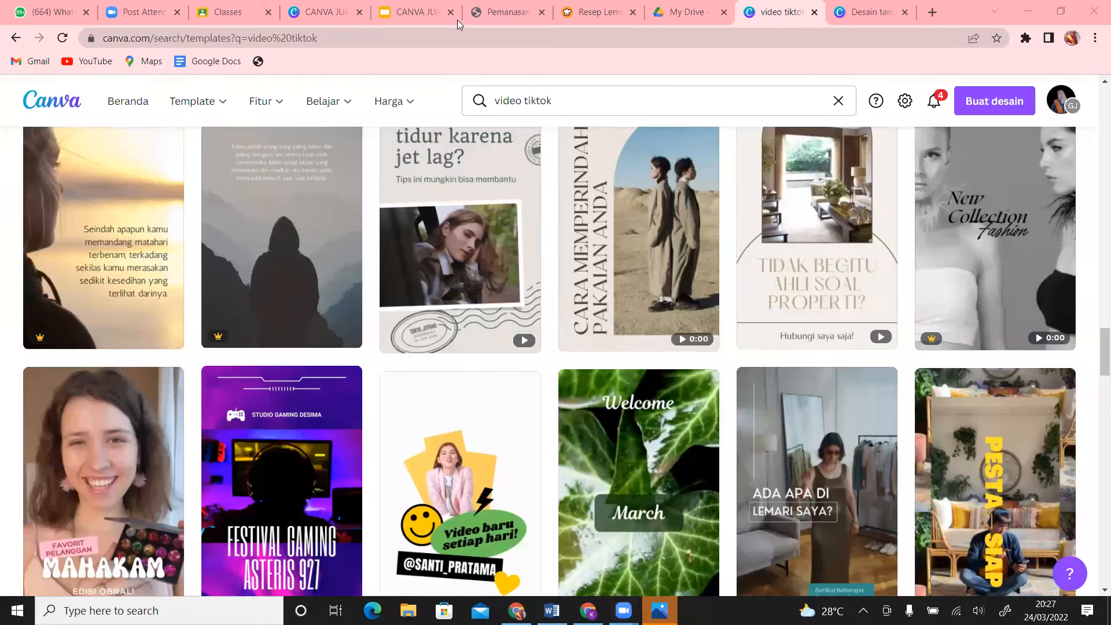
pyautogui.scroll(-9, 1095, 399)
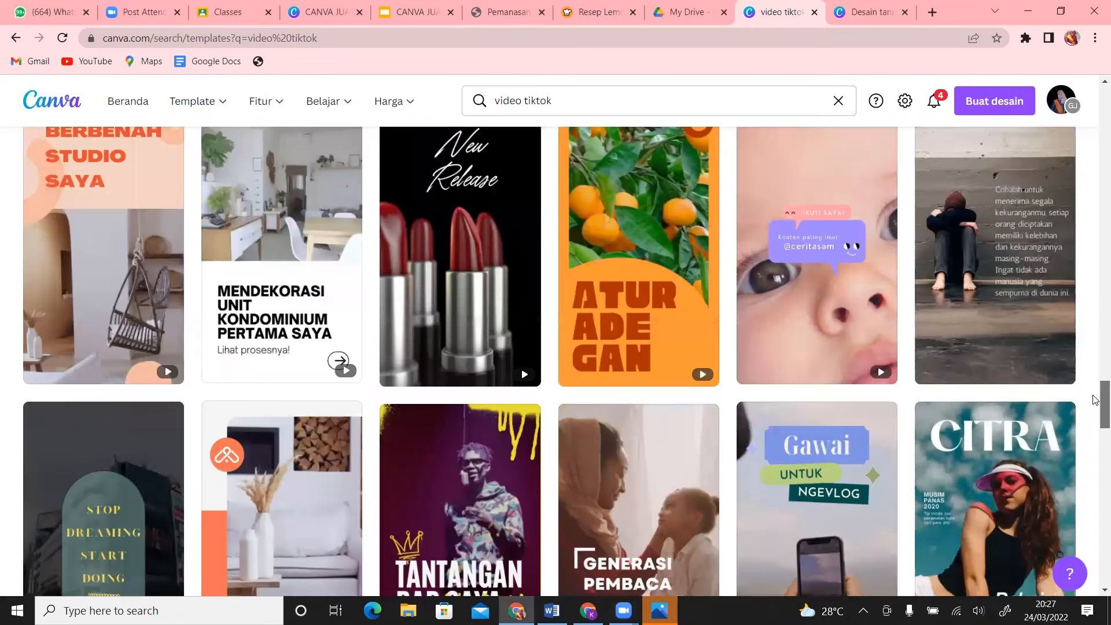
pyautogui.scroll(-1, 1096, 405)
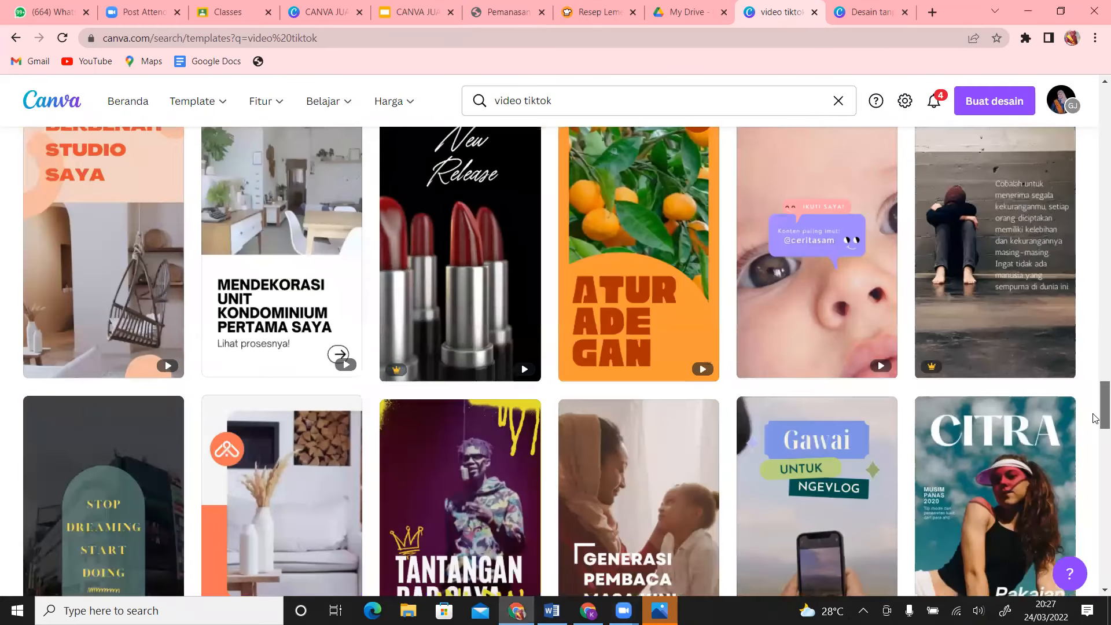
pyautogui.scroll(-5, 1096, 440)
pyautogui.scroll(-3, 1095, 442)
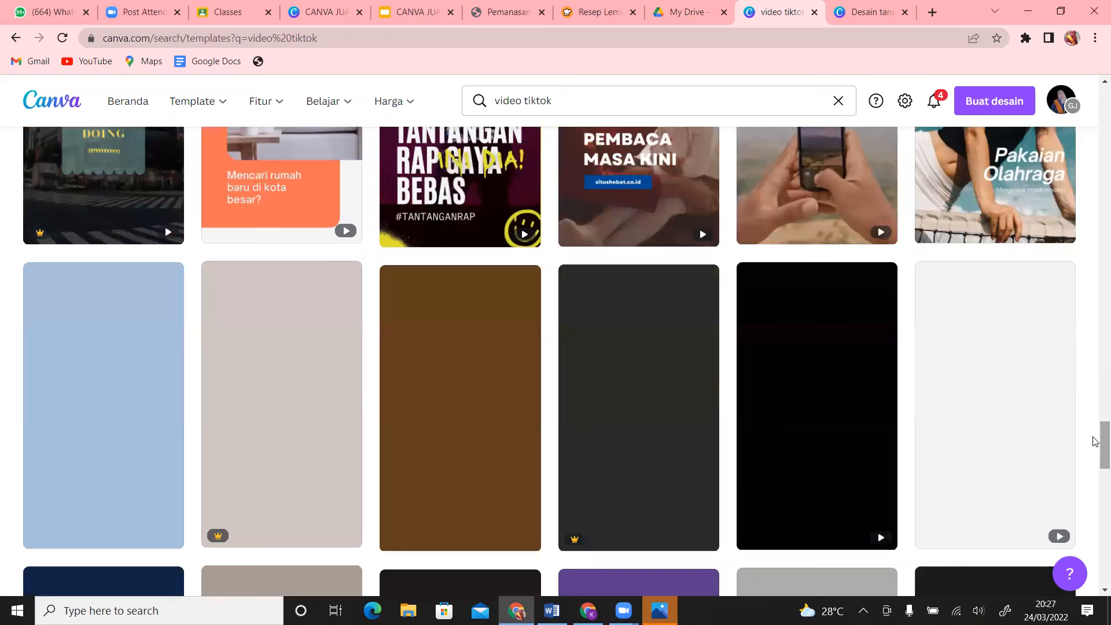
pyautogui.scroll(4, 1096, 428)
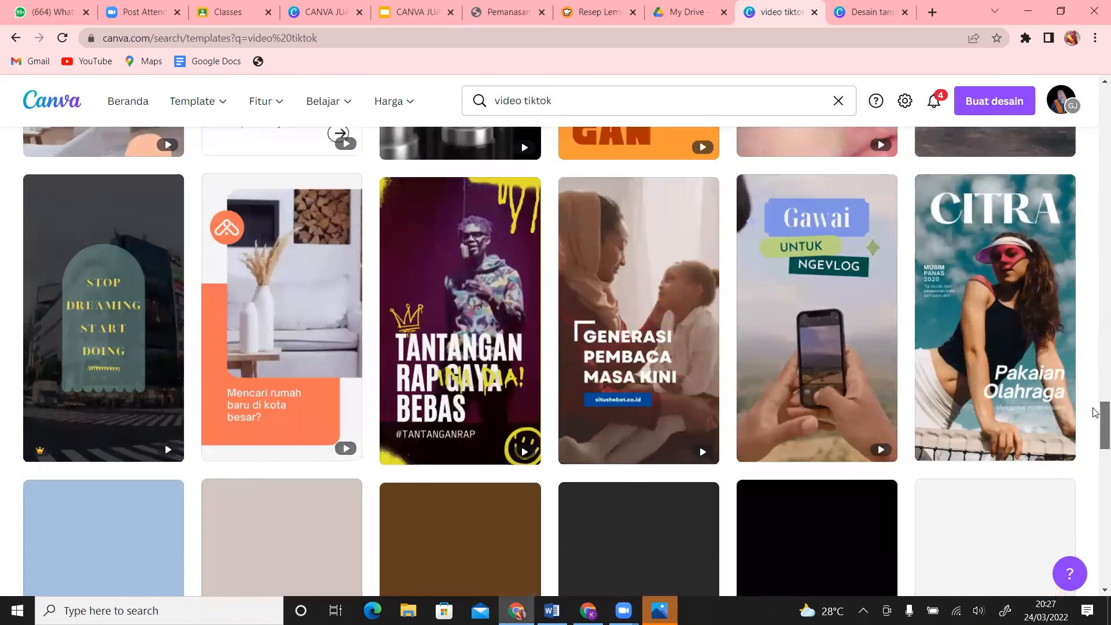
pyautogui.scroll(1, 1095, 412)
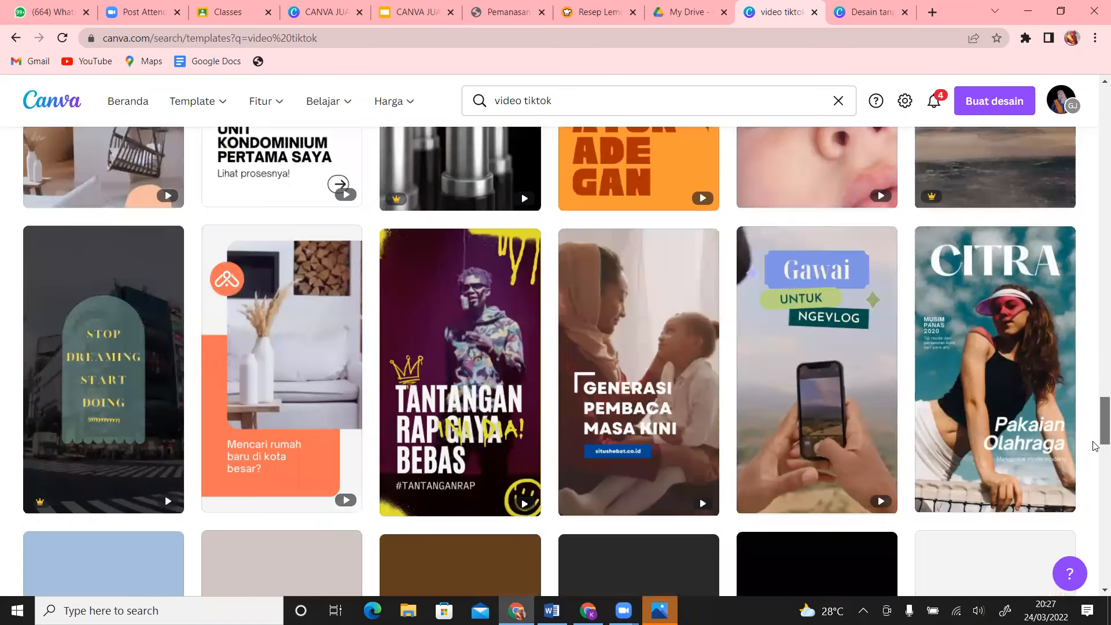
pyautogui.scroll(-6, 1096, 453)
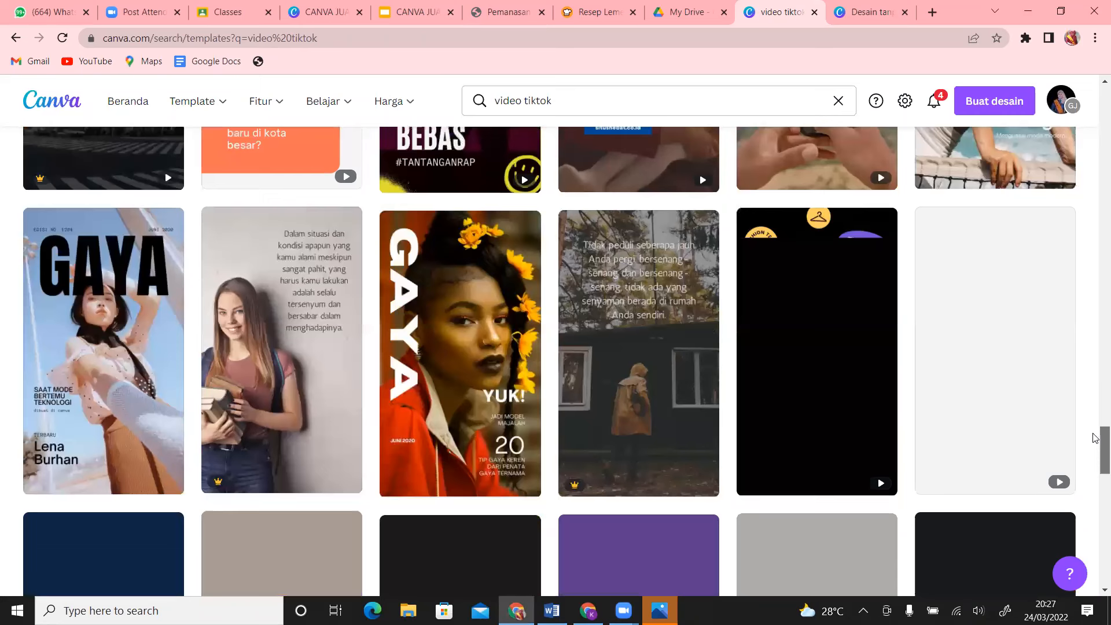
pyautogui.scroll(-2, 1095, 457)
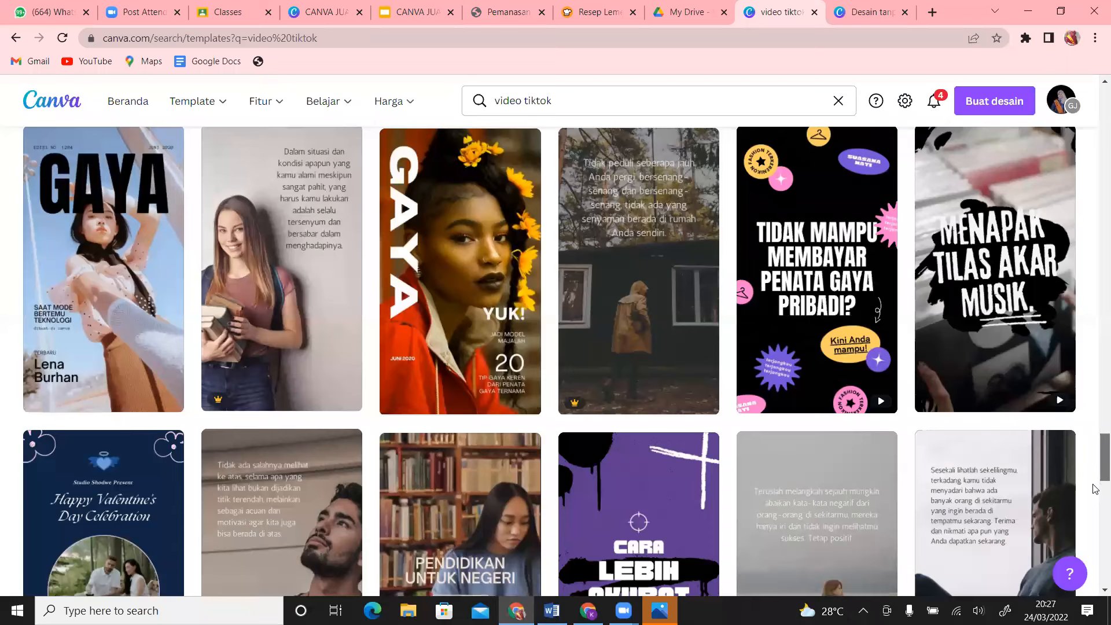
pyautogui.scroll(-10, 1095, 492)
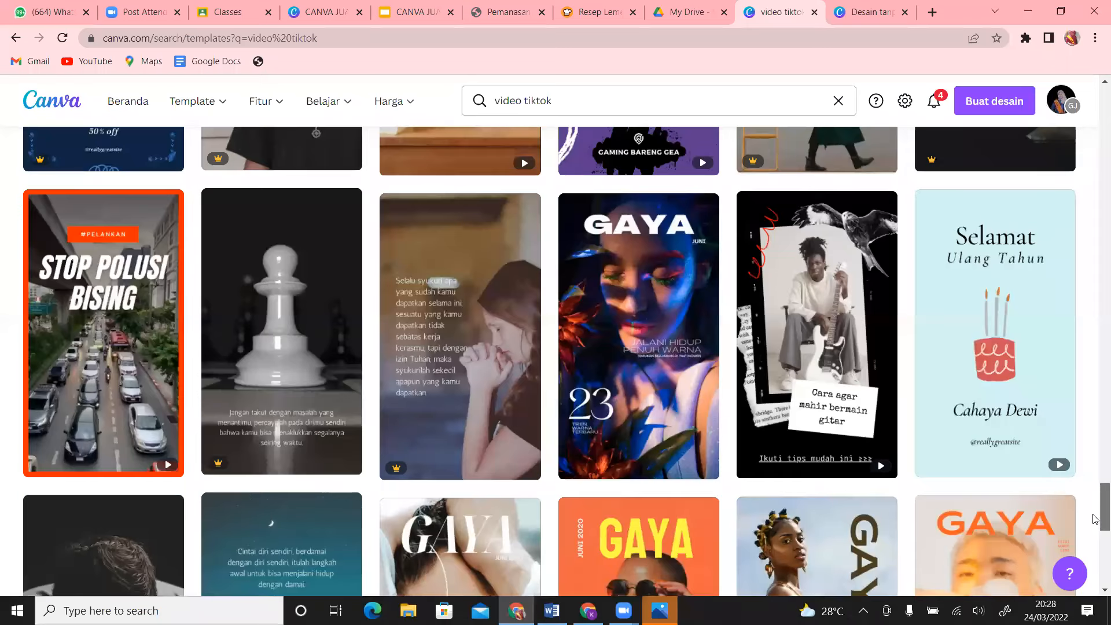
pyautogui.scroll(-1, 1096, 457)
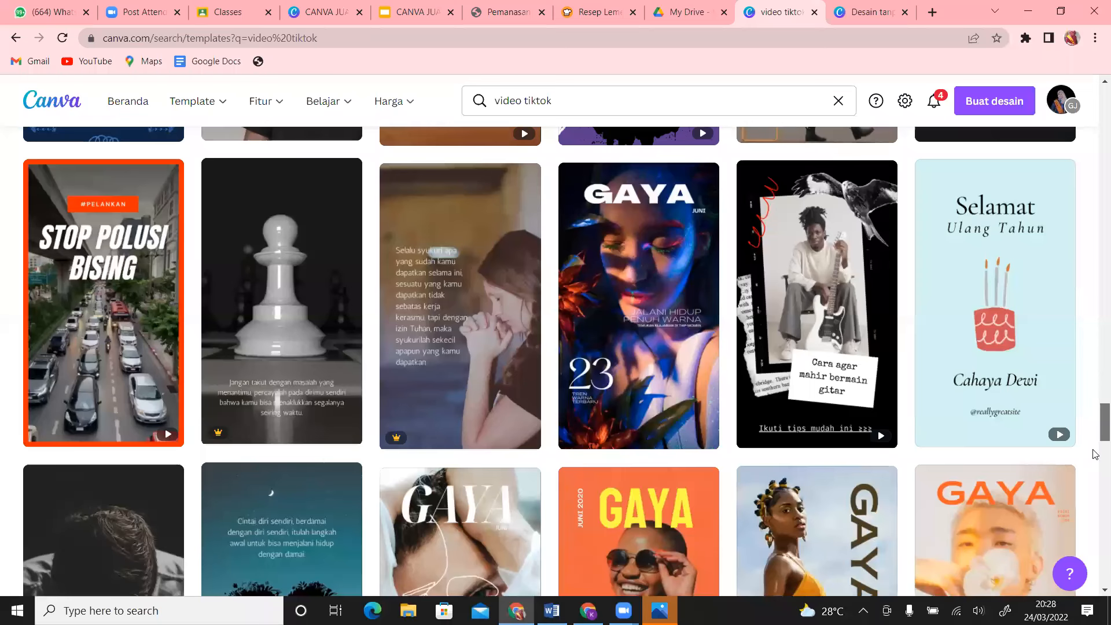
# - Open the "Foto Penuh - Minimalis - Kutipan Selalu Tersenyum" template for editing and close the other open design's tab
pyautogui.click(244, 395)
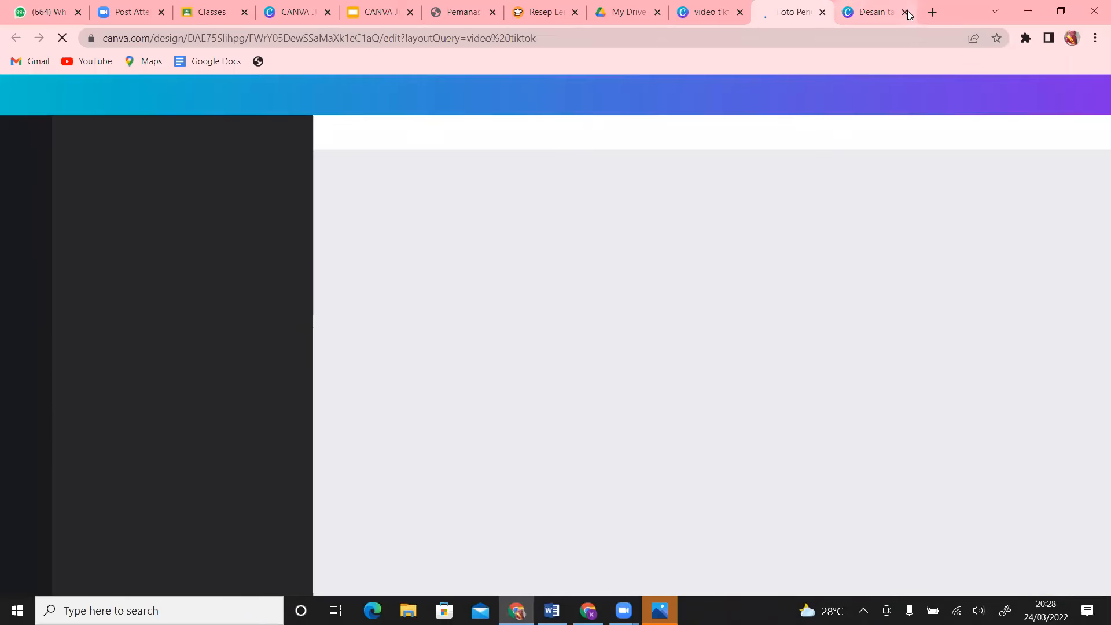
pyautogui.click(906, 12)
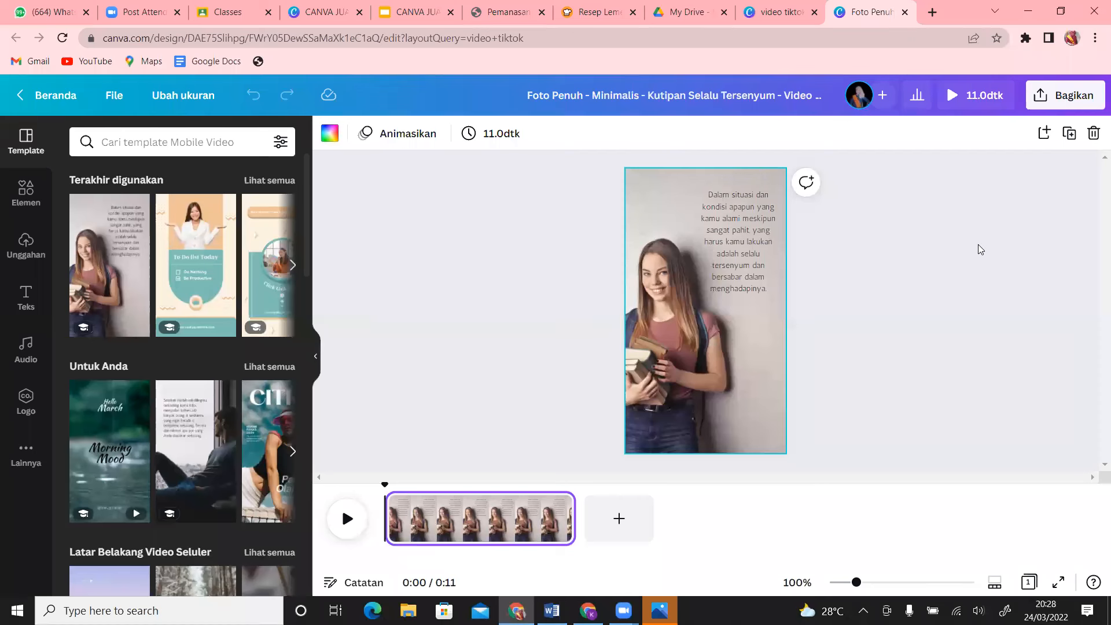
# - Copy the opening sentence that defines Pemanasan Global from the Studio Belajar article
pyautogui.doubleClick(742, 219)
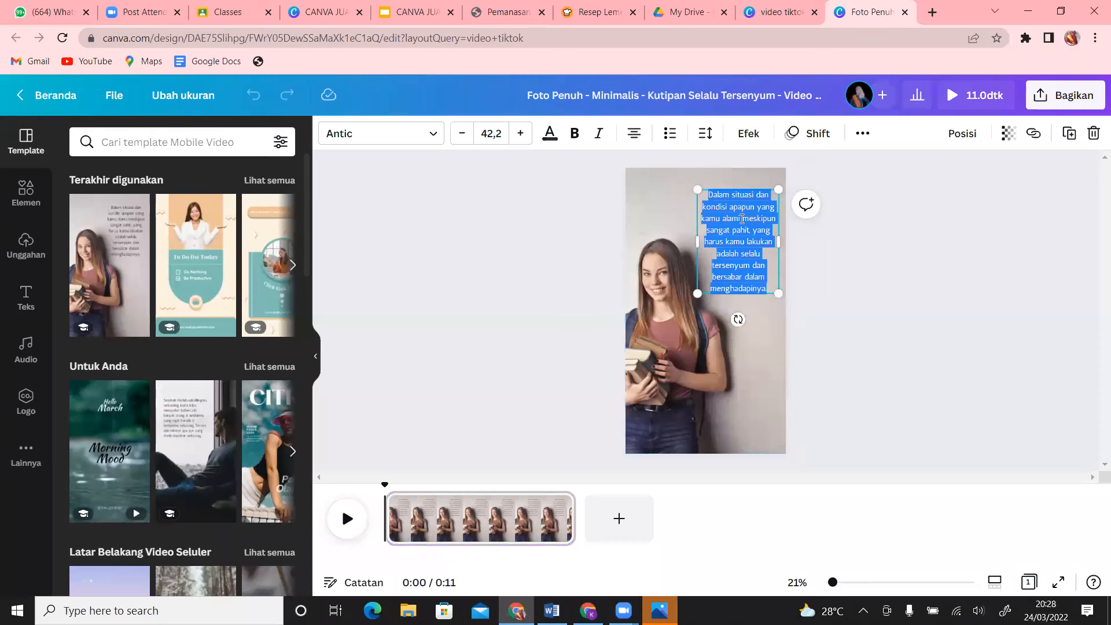
pyautogui.click(517, 11)
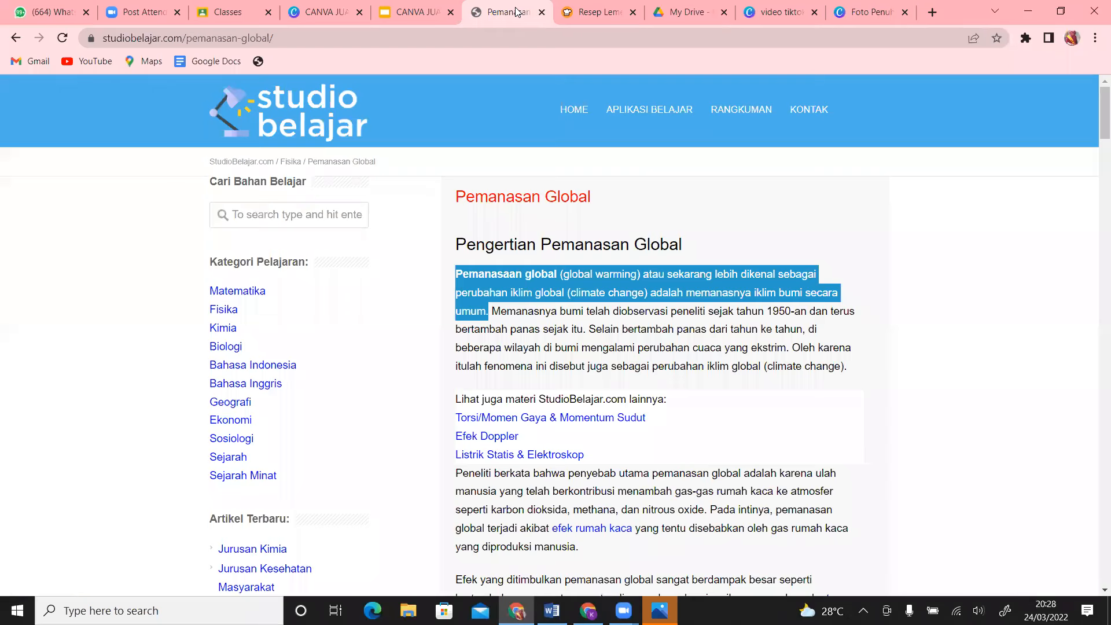
pyautogui.click(469, 288)
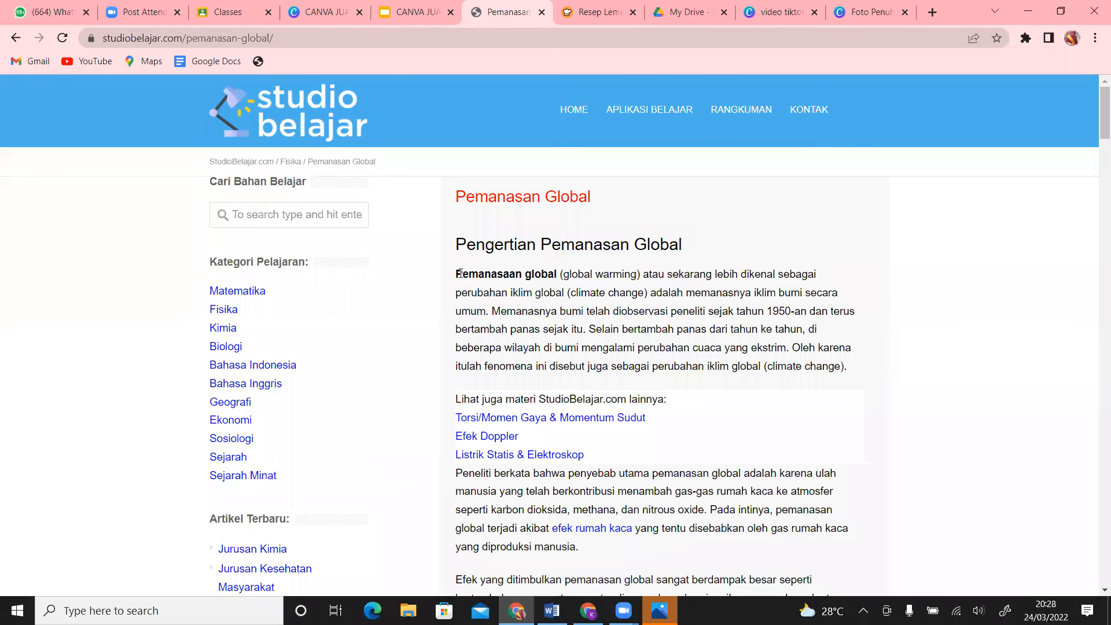
pyautogui.moveTo(462, 273); pyautogui.dragTo(820, 296)
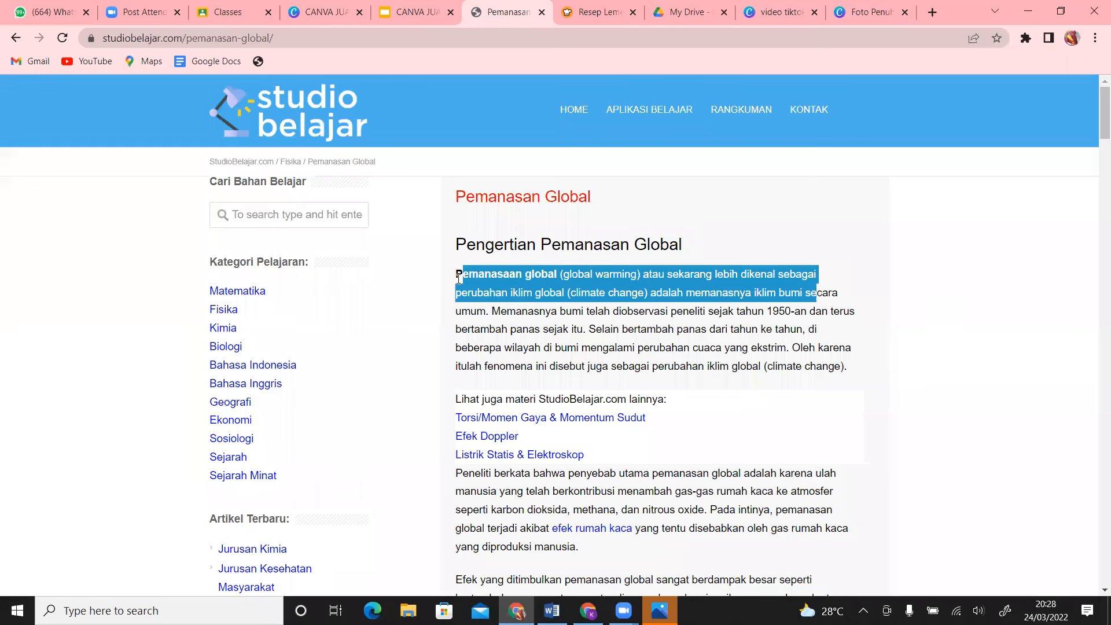
pyautogui.moveTo(457, 280)
pyautogui.mouseDown()
pyautogui.moveTo(898, 241)
pyautogui.moveTo(859, 287)
pyautogui.moveTo(860, 318)
pyautogui.moveTo(701, 330)
pyautogui.moveTo(521, 276)
pyautogui.moveTo(493, 313)
pyautogui.moveTo(457, 292)
pyautogui.moveTo(453, 273)
pyautogui.mouseUp()
pyautogui.hotkey('ctrl', 'c')
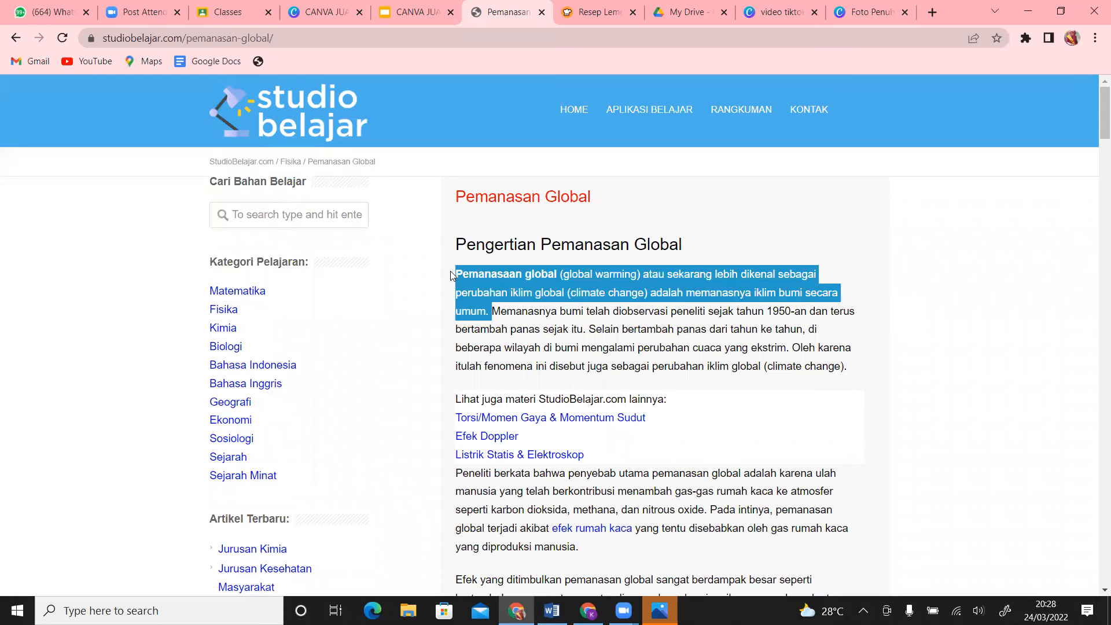
# - Replace the quote text in the Canva video template with the copied global warming definition
pyautogui.click(872, 7)
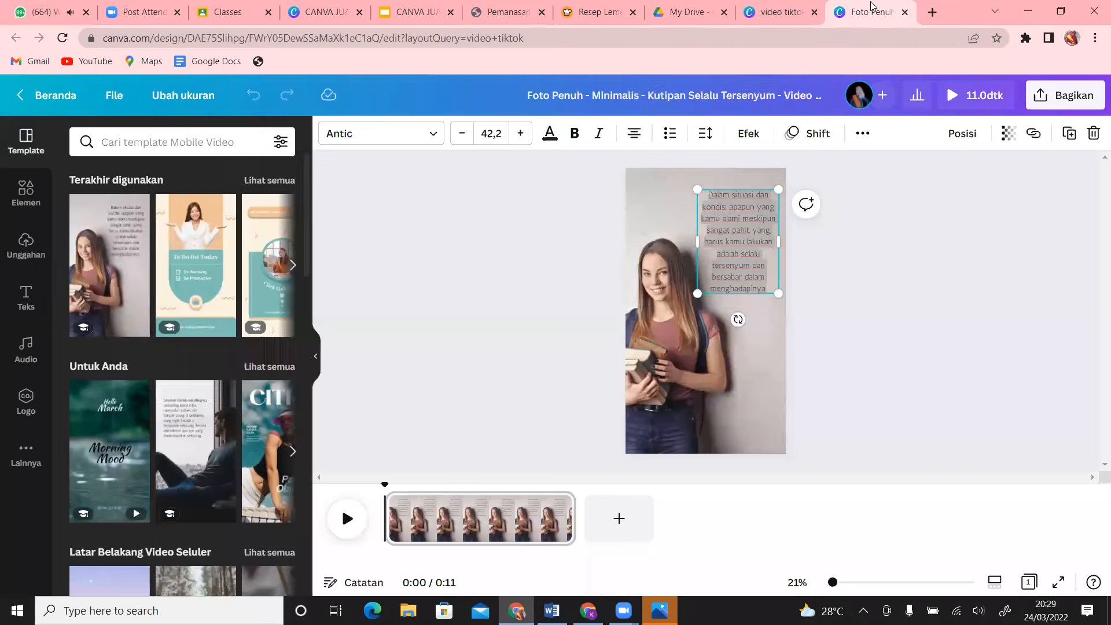
pyautogui.tripleClick(765, 278)
pyautogui.hotkey('ctrl', 'v')
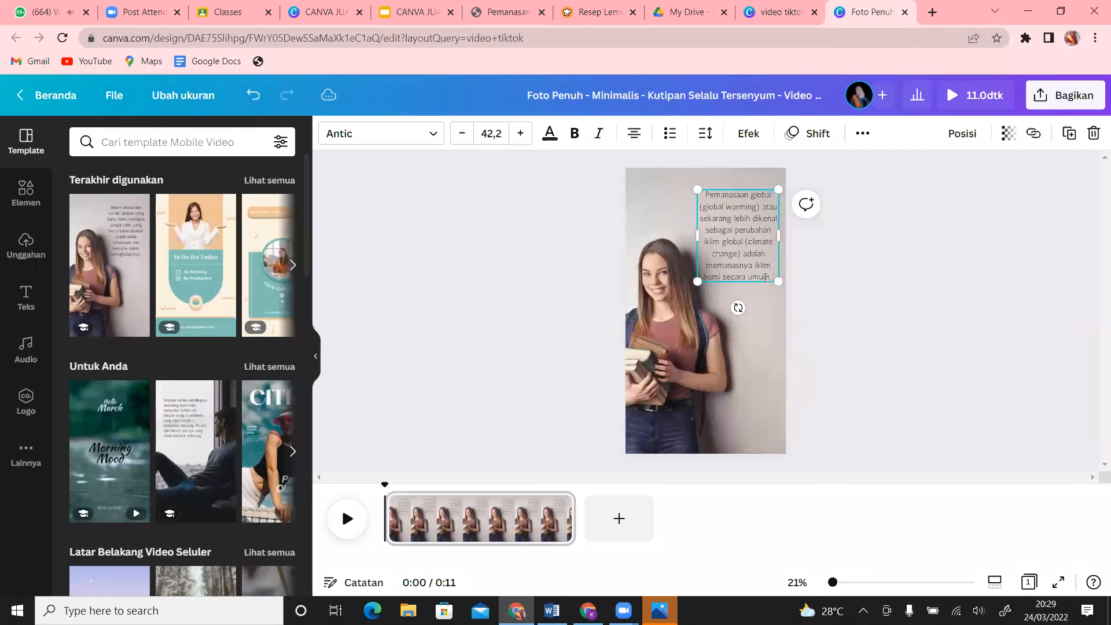
pyautogui.click(769, 334)
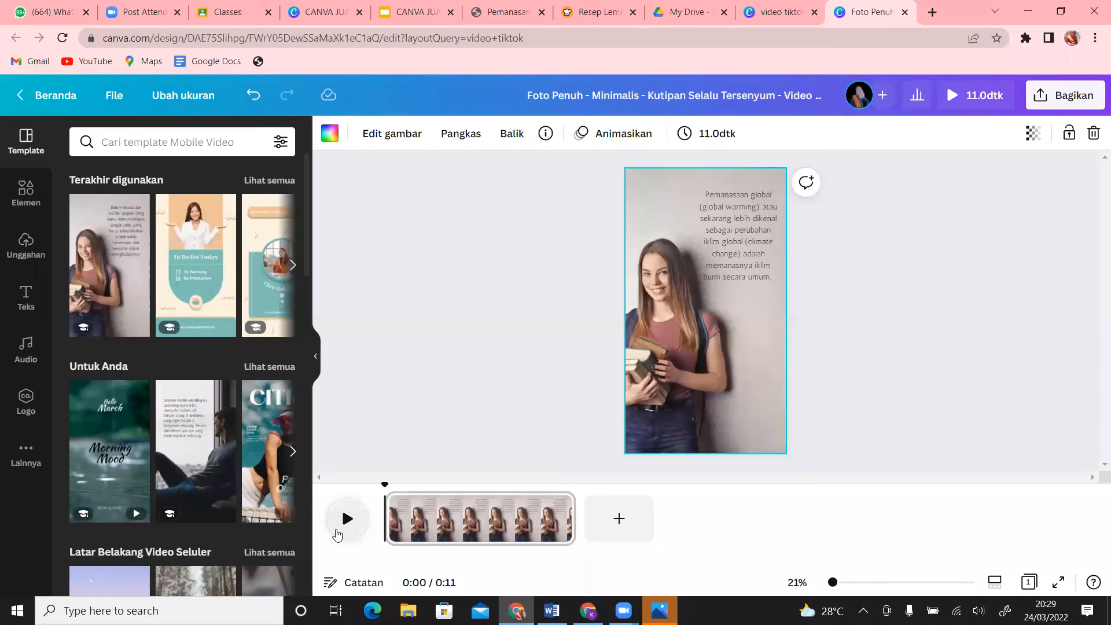
# - Preview the edited video, dismiss the preview tip, and replay it from the start
pyautogui.click(346, 519)
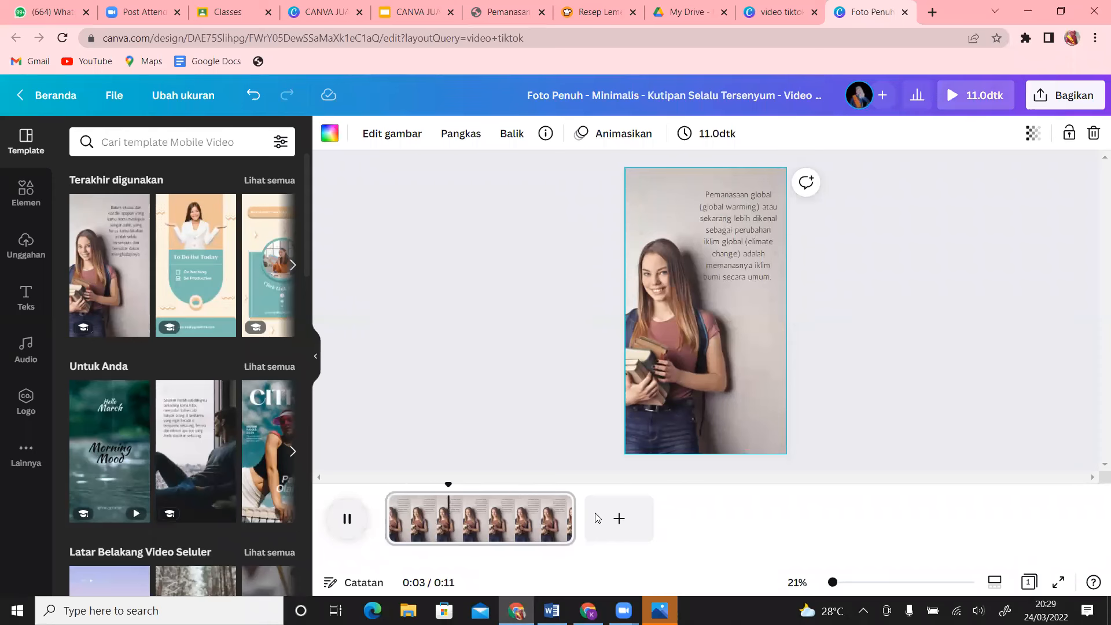
pyautogui.click(345, 520)
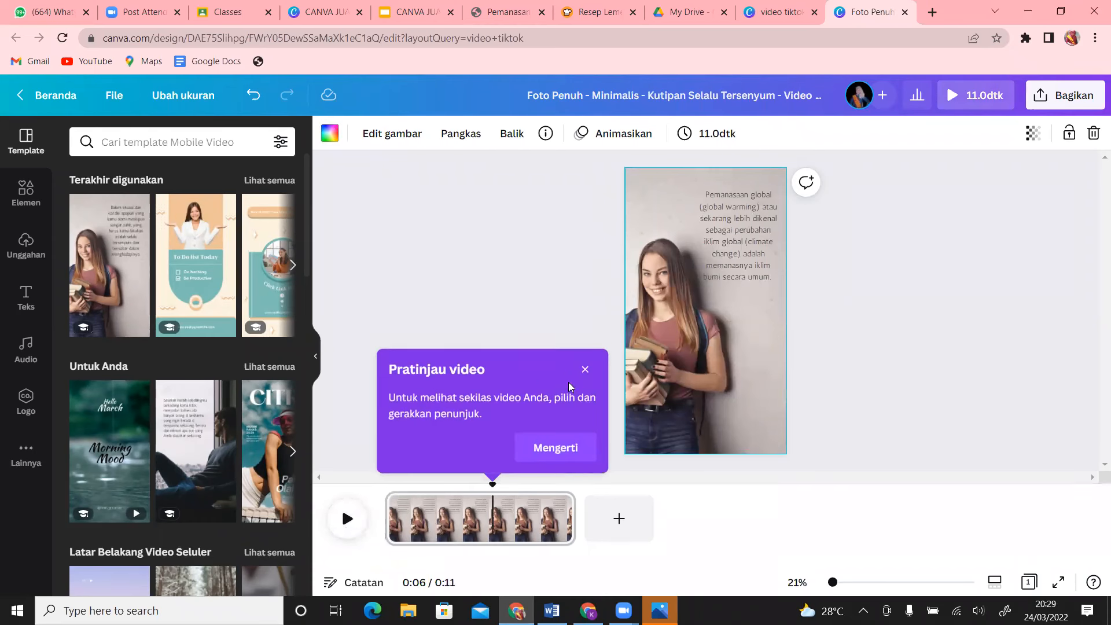
pyautogui.click(585, 369)
pyautogui.click(347, 520)
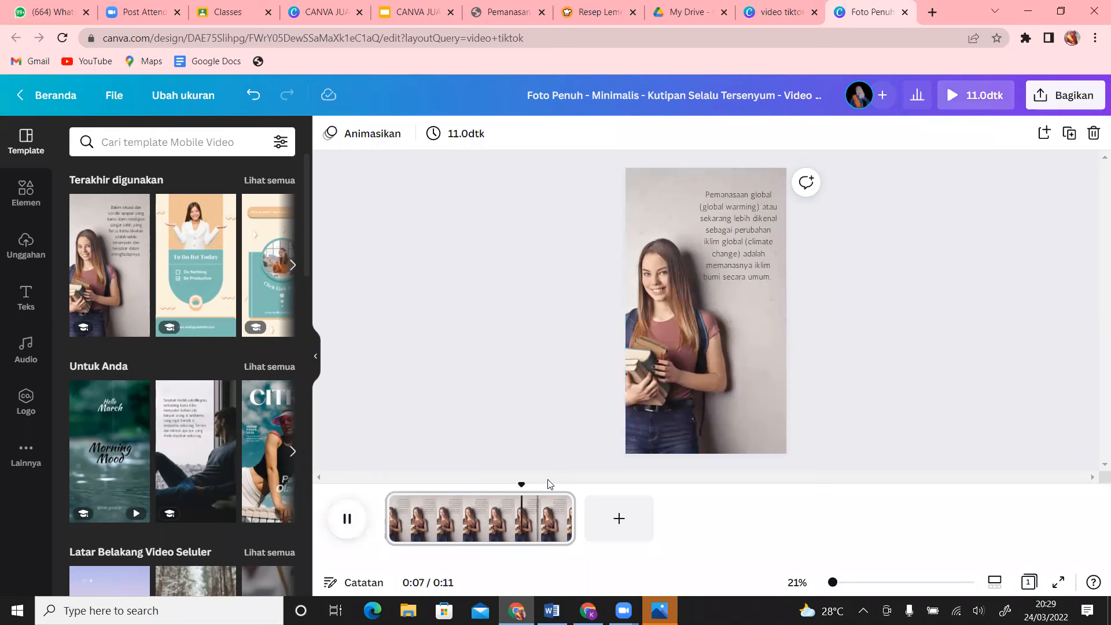
pyautogui.moveTo(536, 484); pyautogui.dragTo(349, 486)
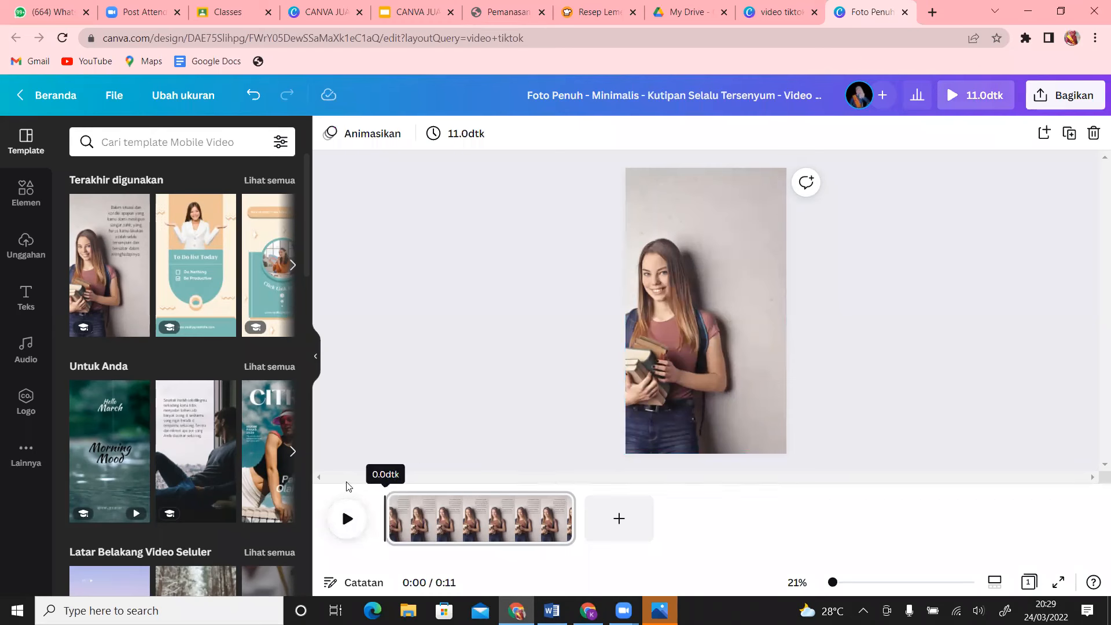
pyautogui.click(346, 519)
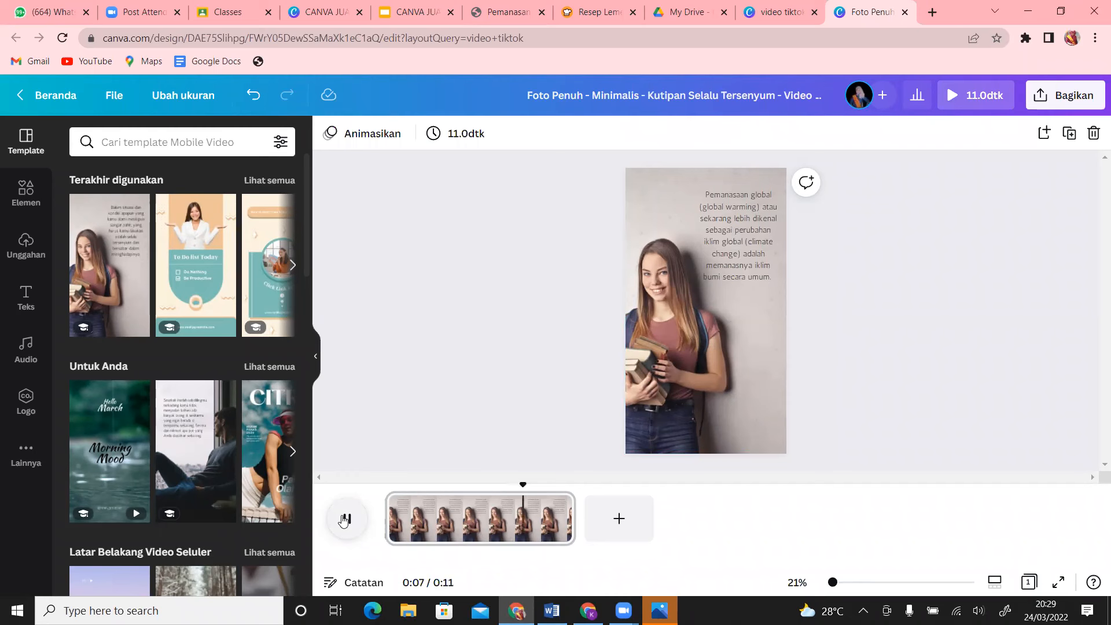
# - Trim the end of the video page to a duration of 9.0 seconds
pyautogui.click(555, 507)
pyautogui.moveTo(556, 507); pyautogui.dragTo(538, 508)
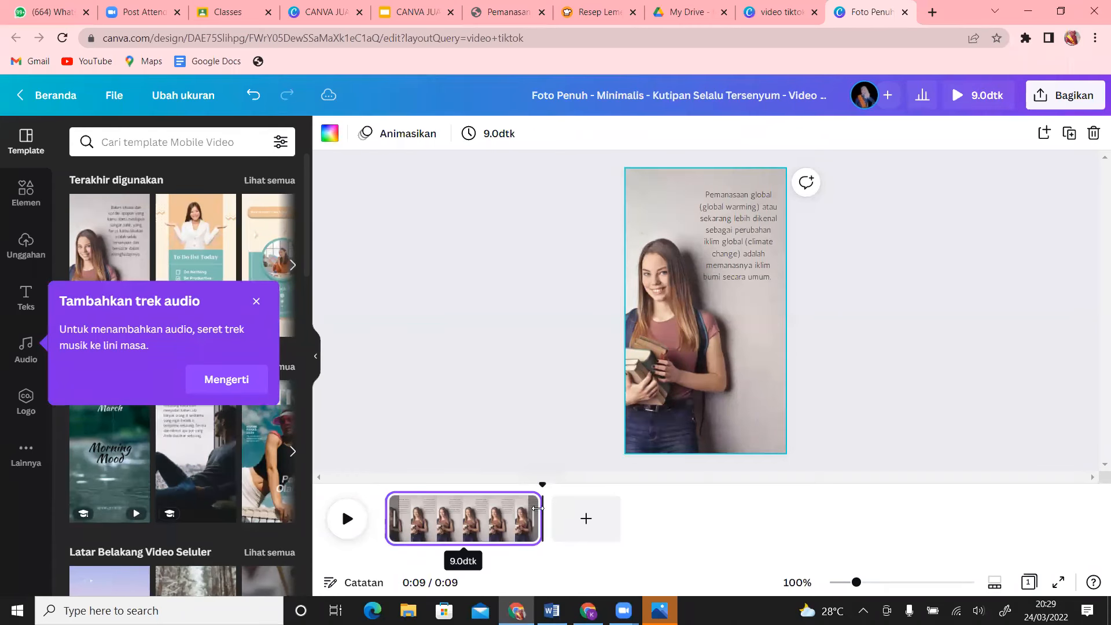
pyautogui.click(929, 307)
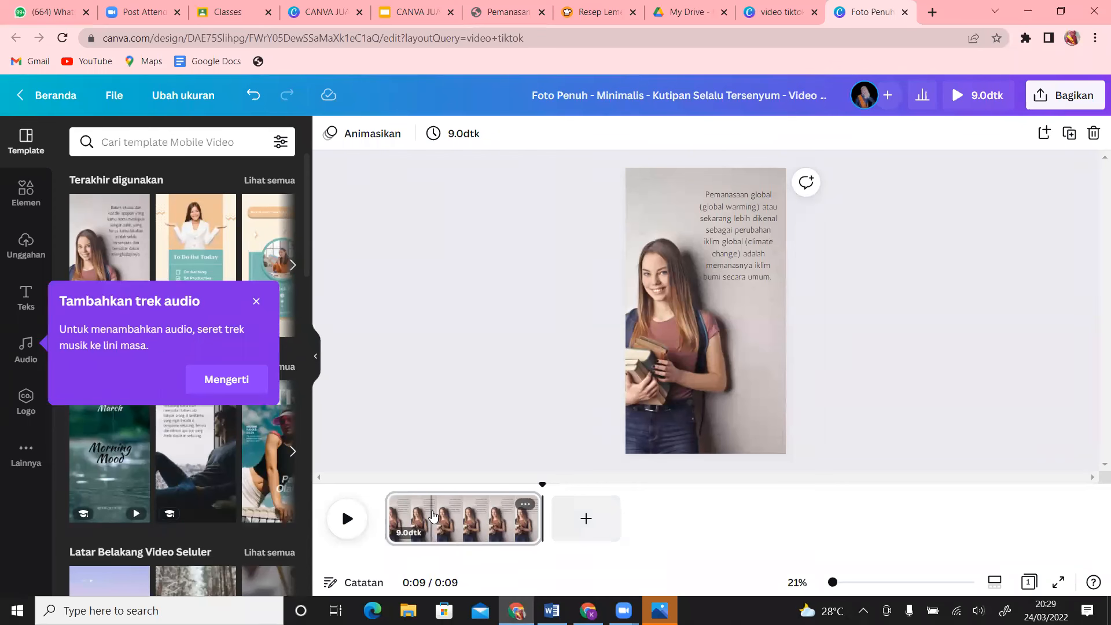
# - Duplicate the 9.0-second page in the timeline to add a second page
pyautogui.click(735, 313)
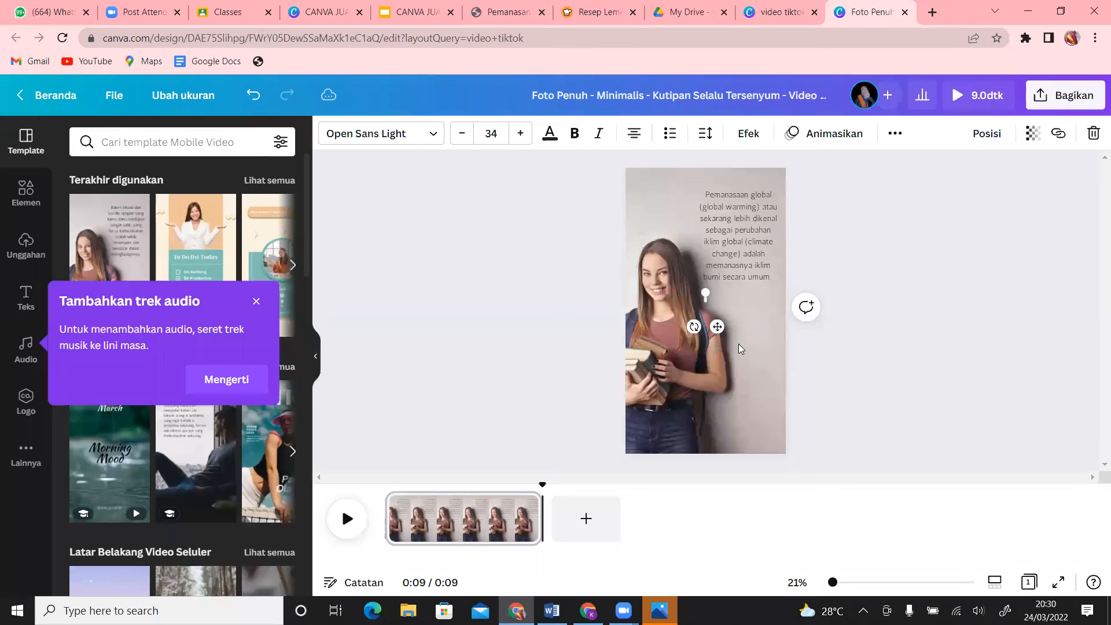
pyautogui.click(454, 521)
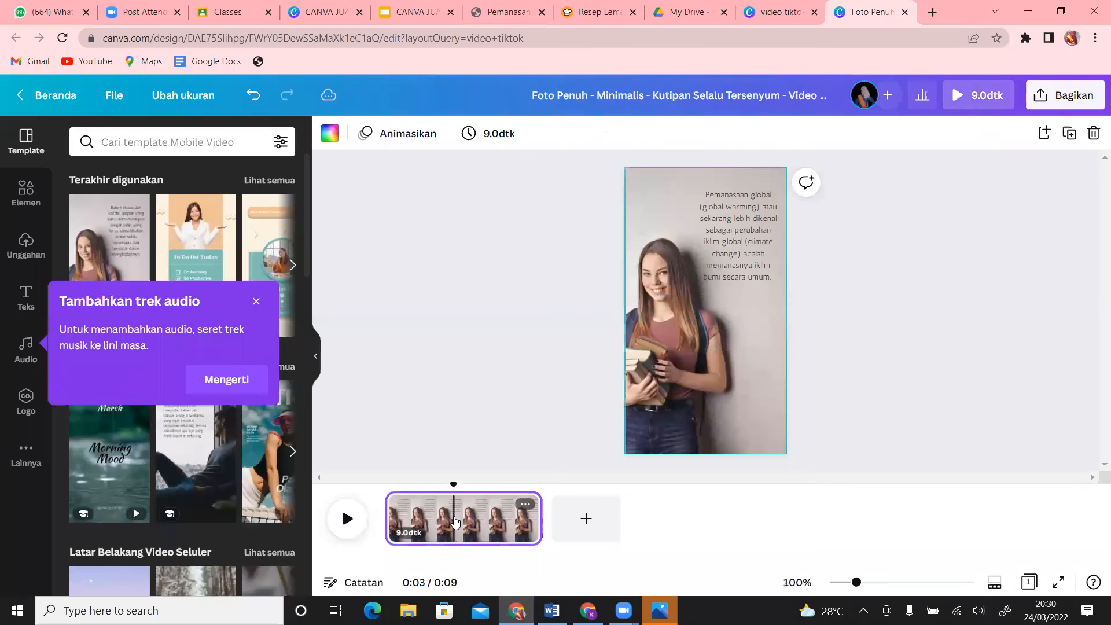
pyautogui.hotkey('ctrl', 'd')
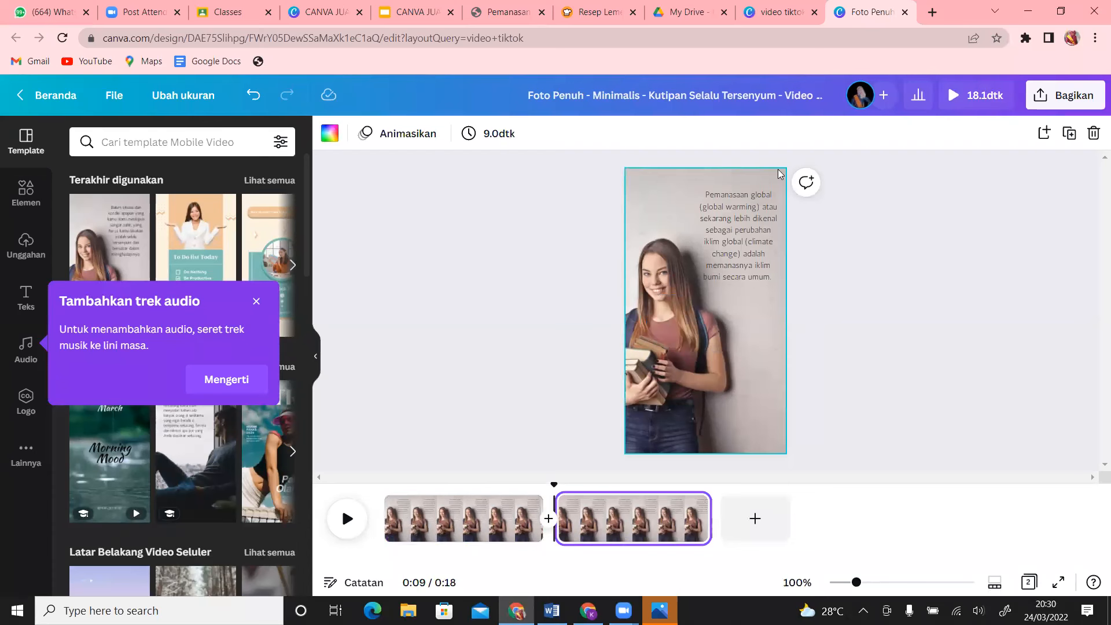
# - Copy the article paragraph starting "Peneliti berkata bahwa penyebab utama pemanasan global" through "yang diproduksi manusia."
pyautogui.click(732, 243)
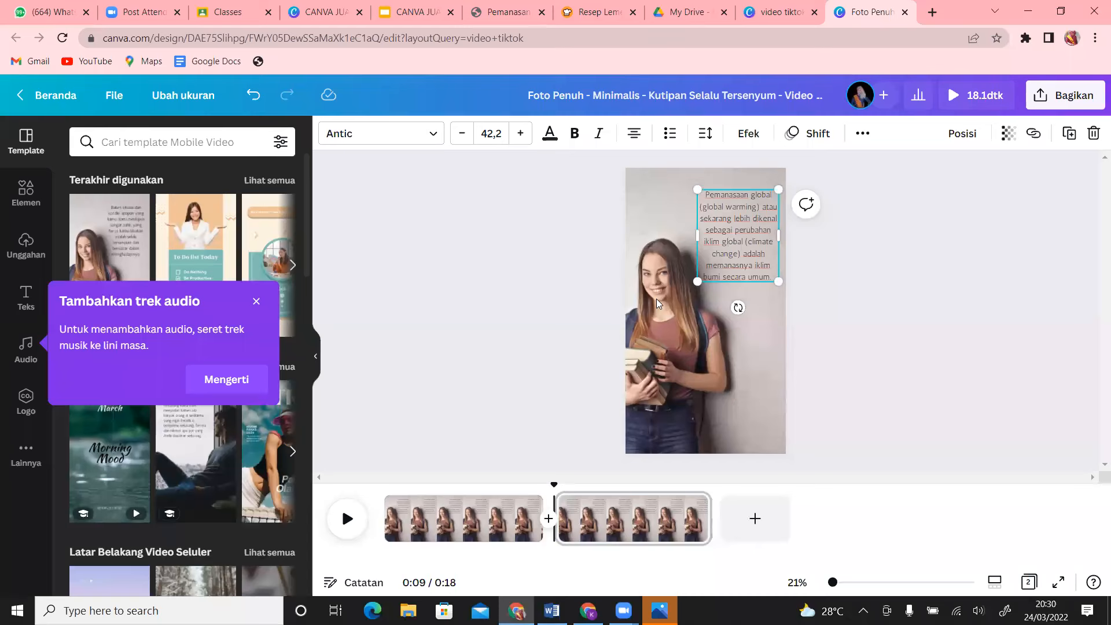
pyautogui.click(508, 8)
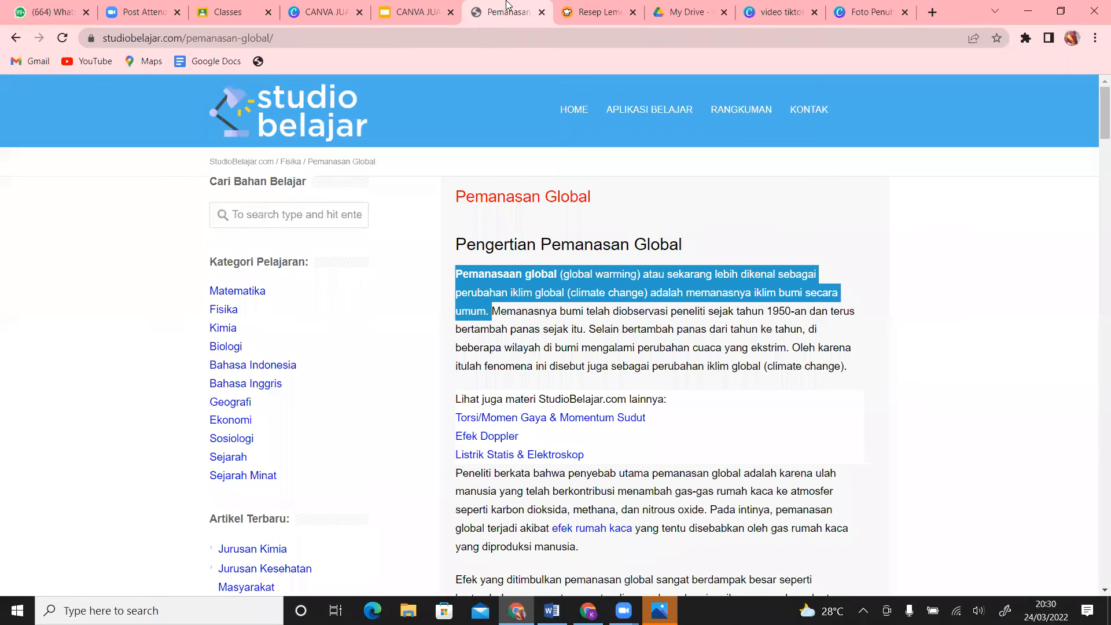
pyautogui.click(810, 404)
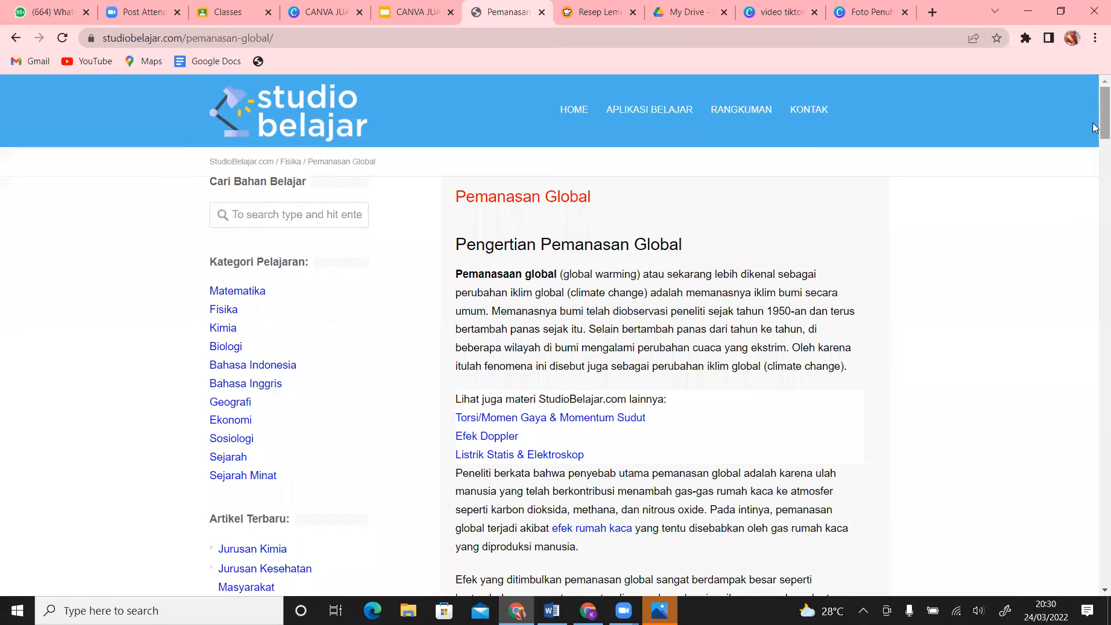
pyautogui.moveTo(1096, 128); pyautogui.dragTo(1096, 153)
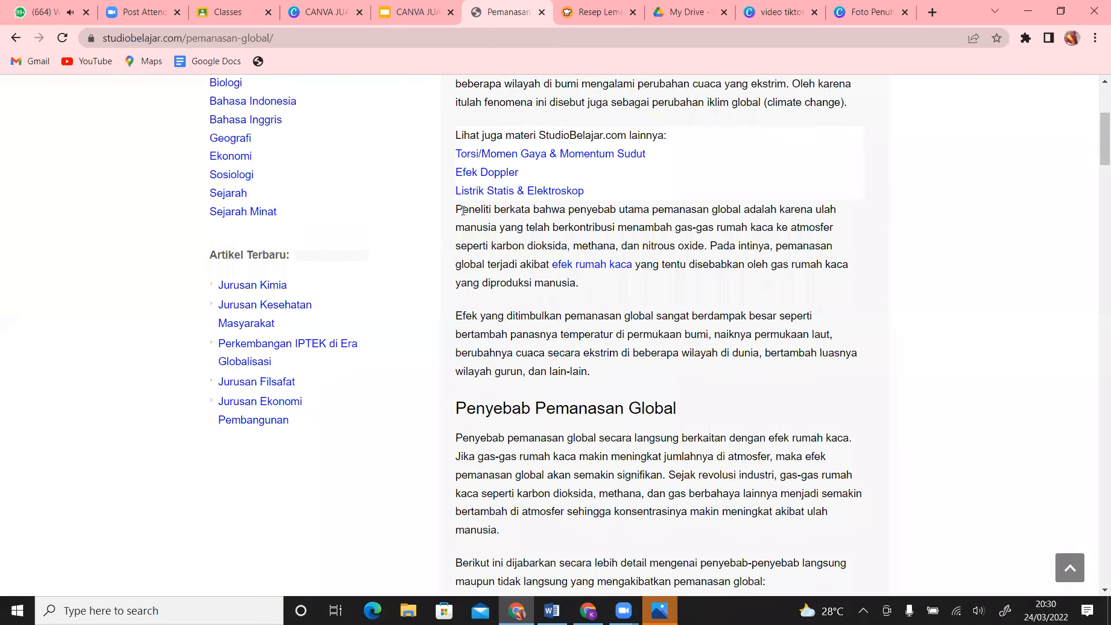
pyautogui.moveTo(456, 209); pyautogui.dragTo(585, 289)
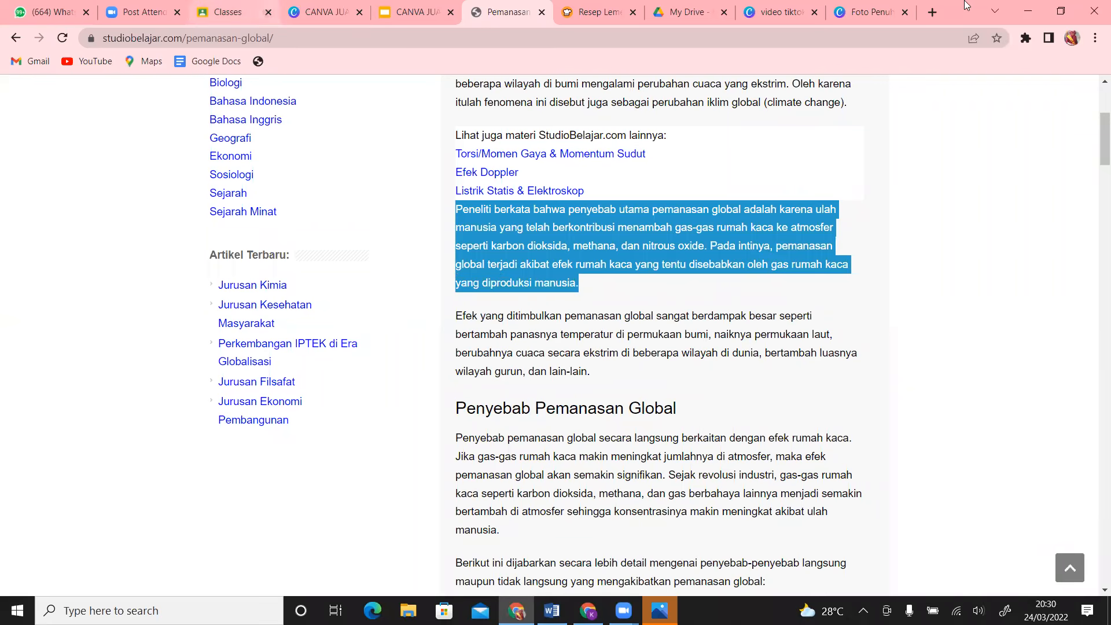
# - Replace the quote text on the second Canva page with the copied paragraph about the main cause of global warming
pyautogui.click(873, 13)
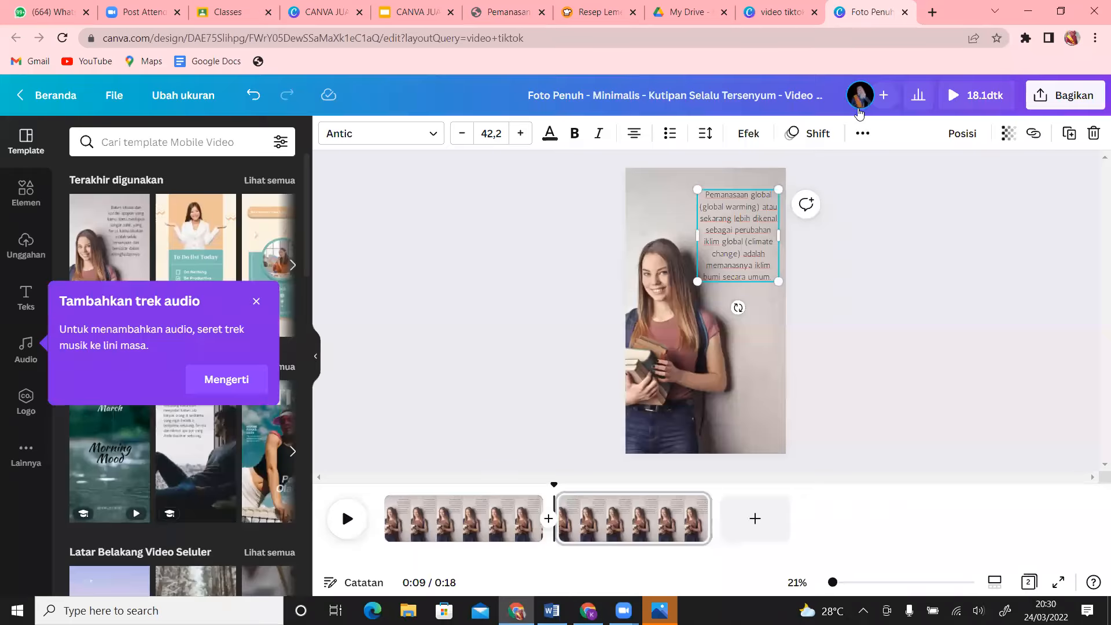
pyautogui.moveTo(706, 196); pyautogui.dragTo(768, 278)
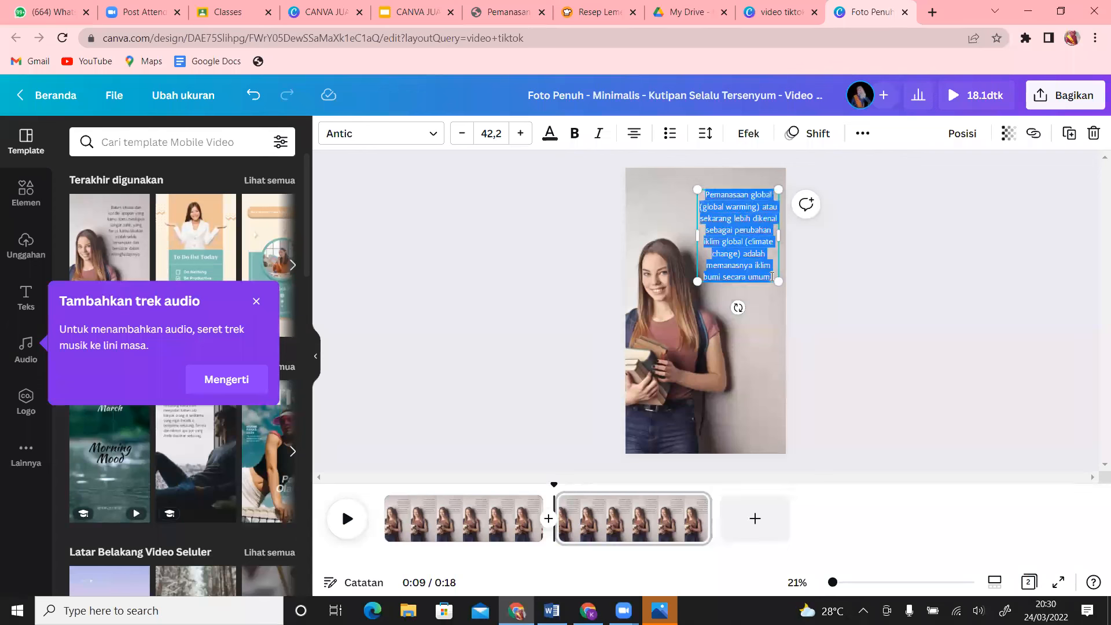
pyautogui.press('BackSpace')
pyautogui.write('Peneliti berkata bahwa penyebab utama pemanasan global adalah karena ulah manusia yang telah berkontribusi menambah gas-gas rumah kaca ke atmosfer seperti karbon dioksida, methana, dan nitrous oksida. Pada intinya pemanasan global terjadi akibat efek rumah kaca yang itu disebabkan oleh gas rumah kaca yang diproduksi manusia.')
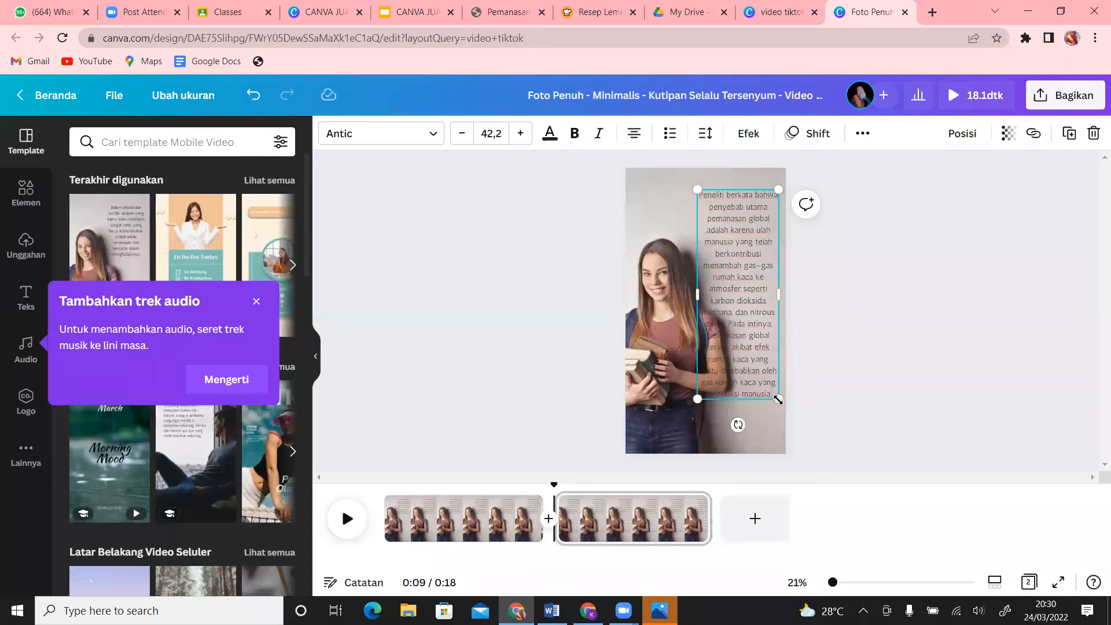
# - Shrink the second page's text to size 31.9, widen its box to the original column width, and move it slightly higher
pyautogui.moveTo(778, 399); pyautogui.dragTo(757, 345)
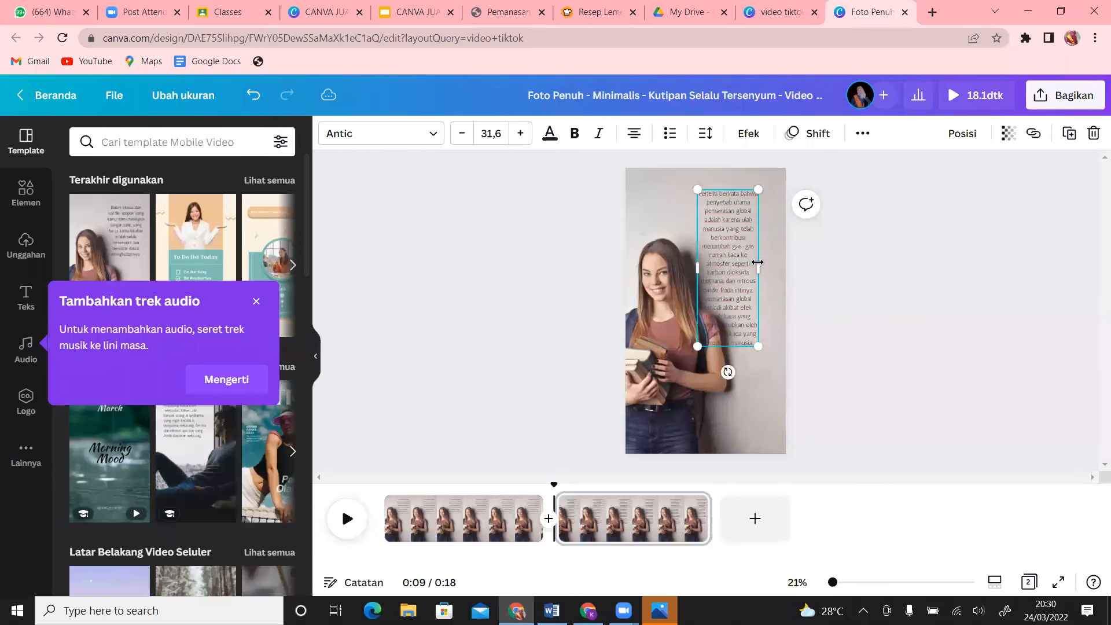
pyautogui.moveTo(758, 268); pyautogui.dragTo(779, 271)
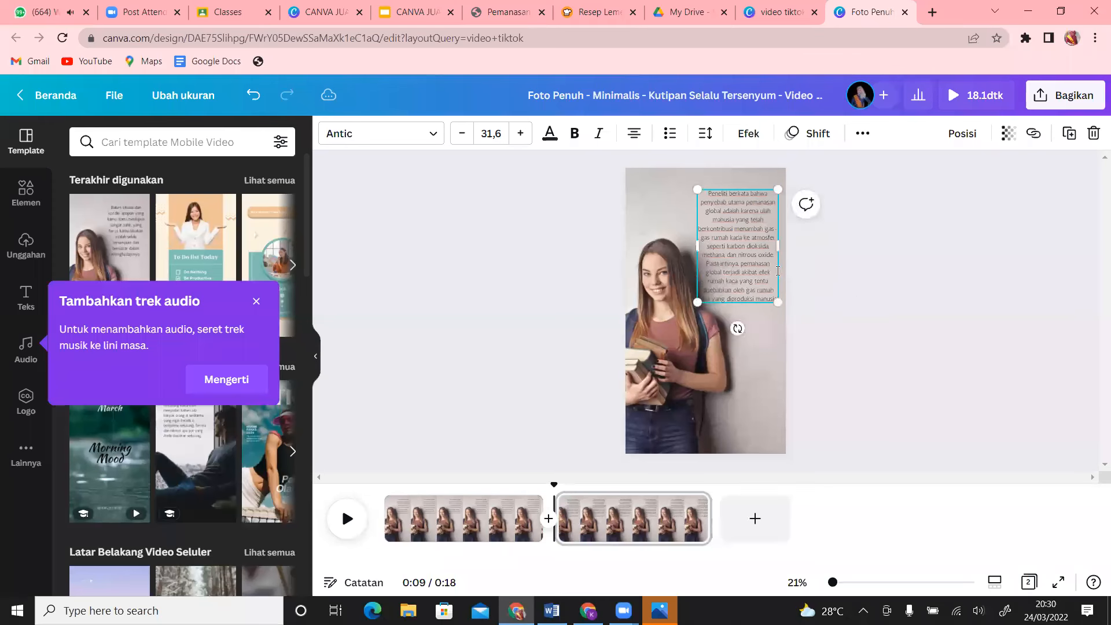
pyautogui.click(768, 400)
pyautogui.moveTo(750, 226); pyautogui.dragTo(752, 217)
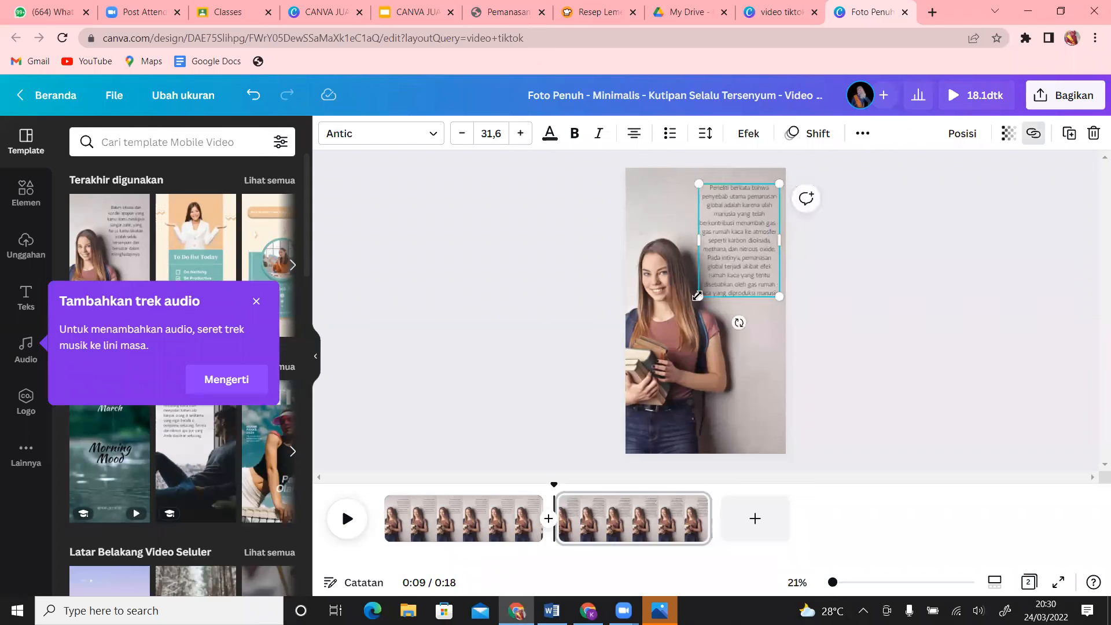
pyautogui.moveTo(699, 296); pyautogui.dragTo(721, 317)
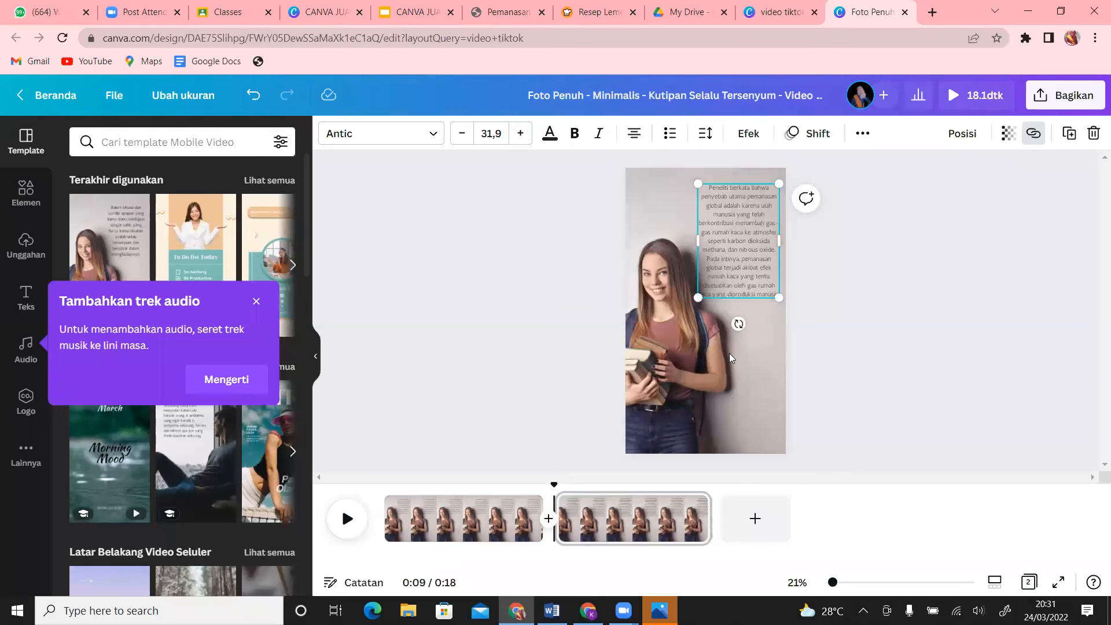
pyautogui.click(758, 377)
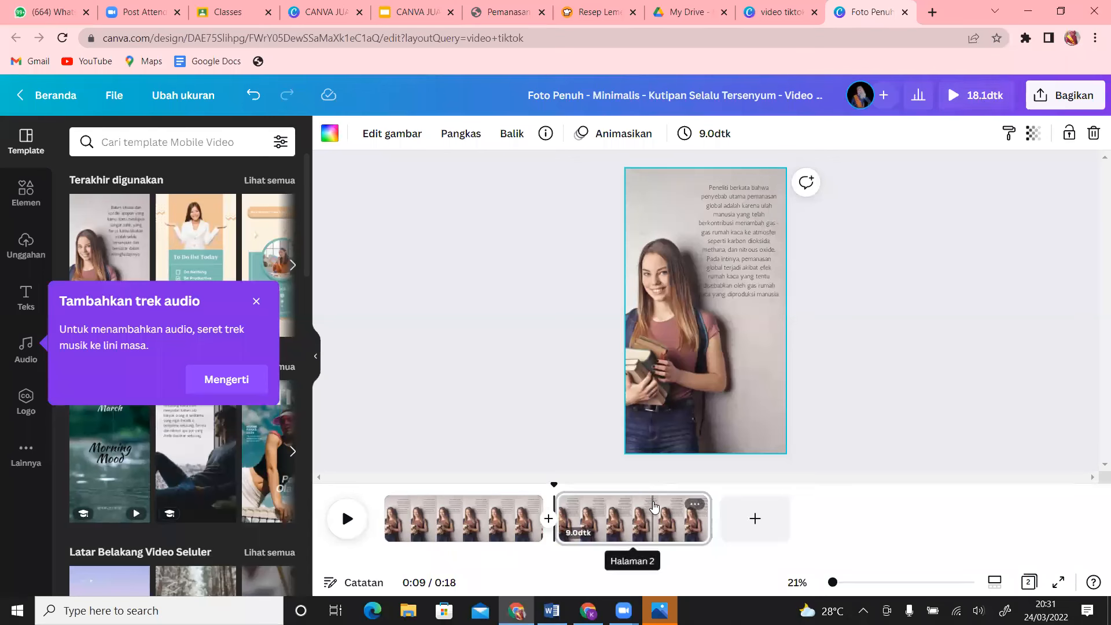
# - Duplicate the second page to add a third page, and dismiss the audio track tip
pyautogui.click(664, 515)
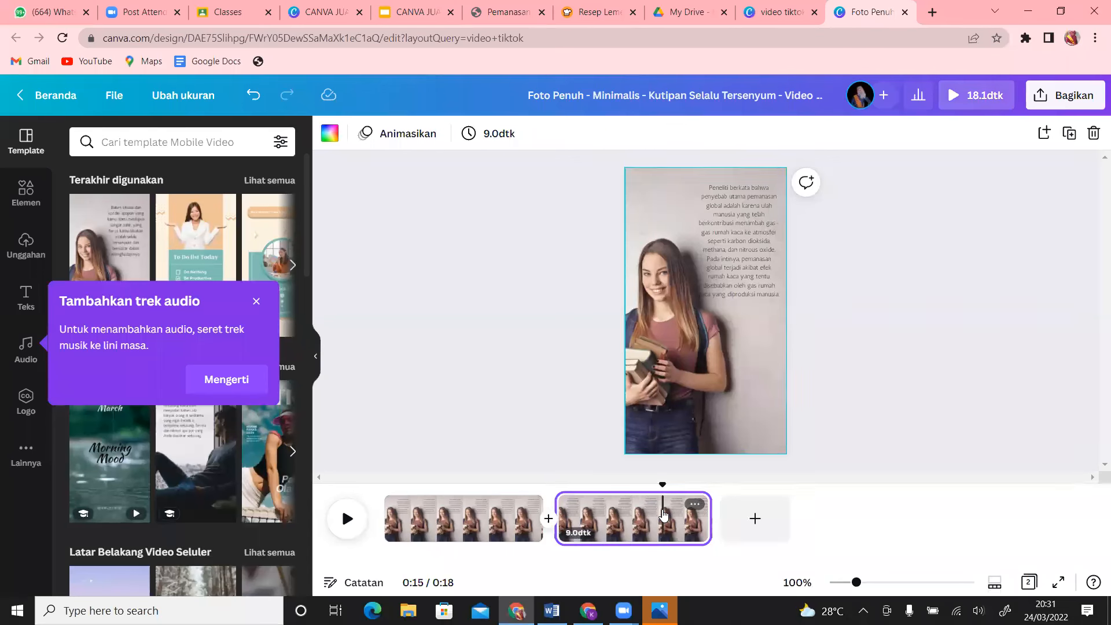
pyautogui.hotkey('ctrl', 'd')
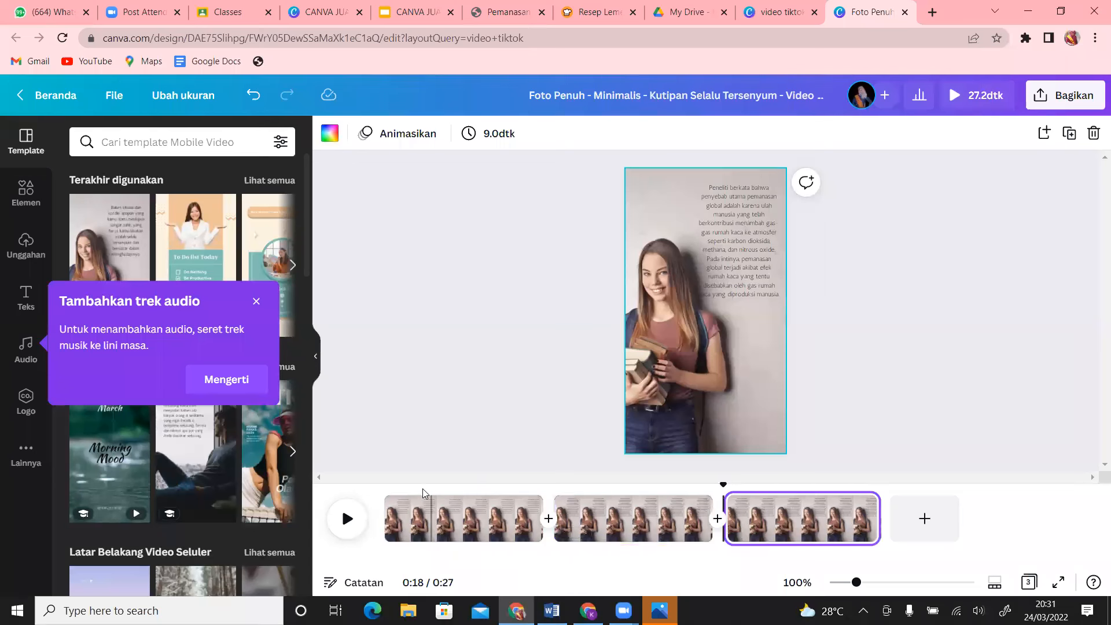
pyautogui.click(256, 303)
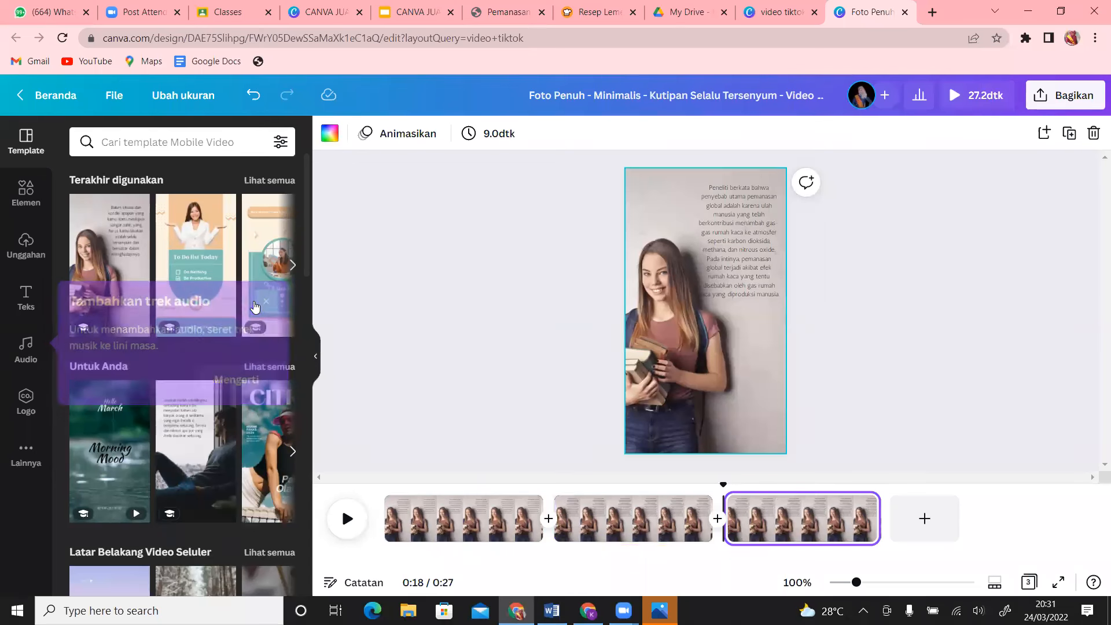
# - Browse the templates, try the quote template with the man by the window as a new page, and delete that page
pyautogui.click(270, 181)
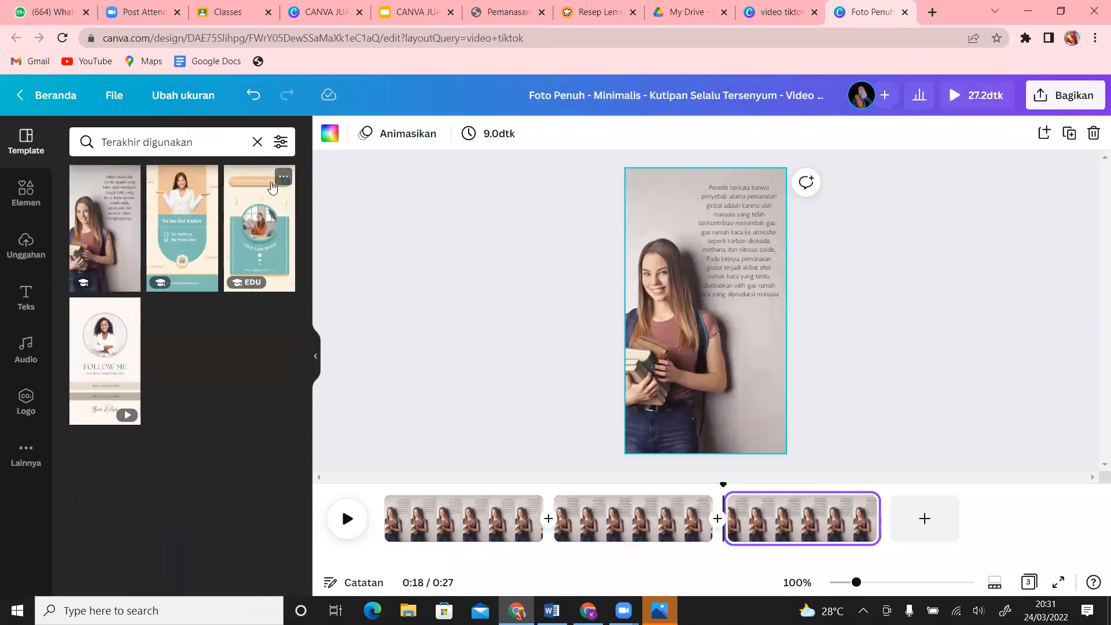
pyautogui.click(257, 142)
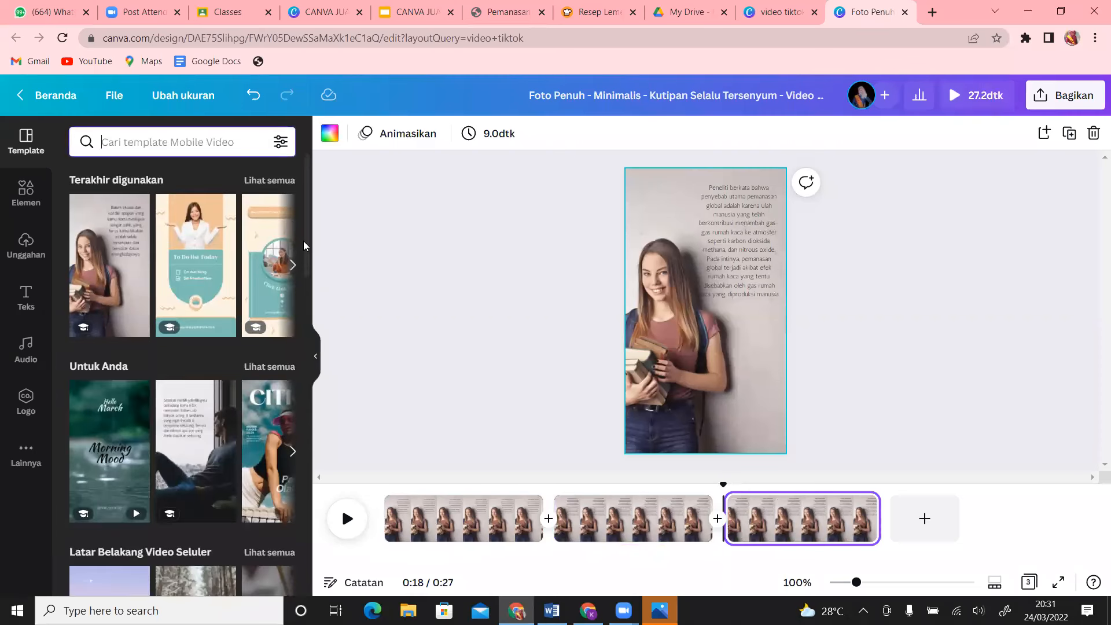
pyautogui.click(326, 407)
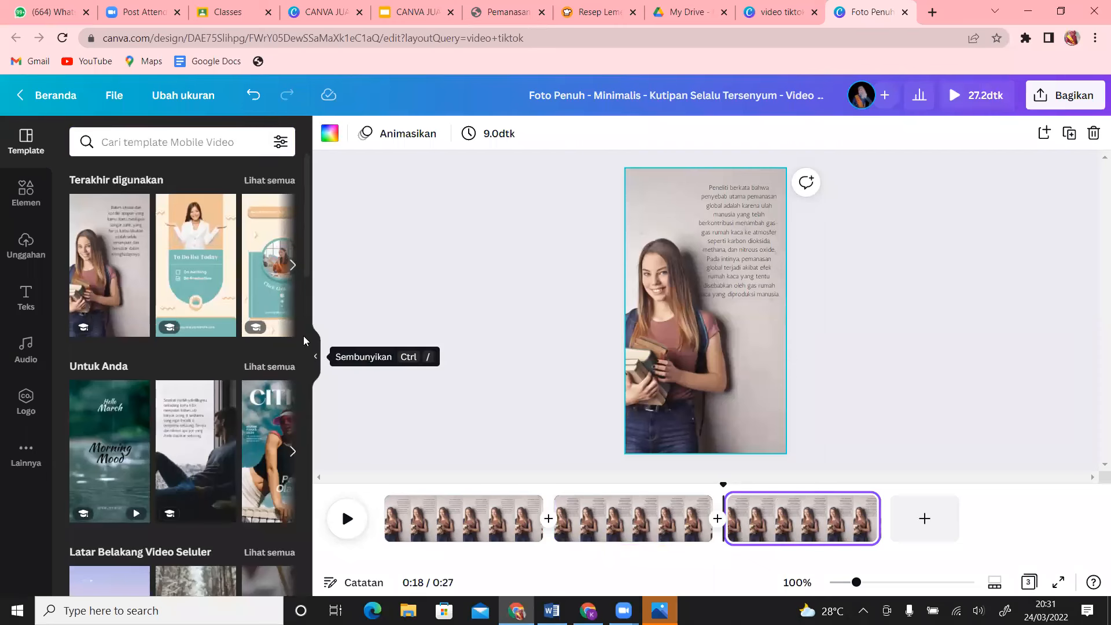
pyautogui.scroll(-2, 186, 325)
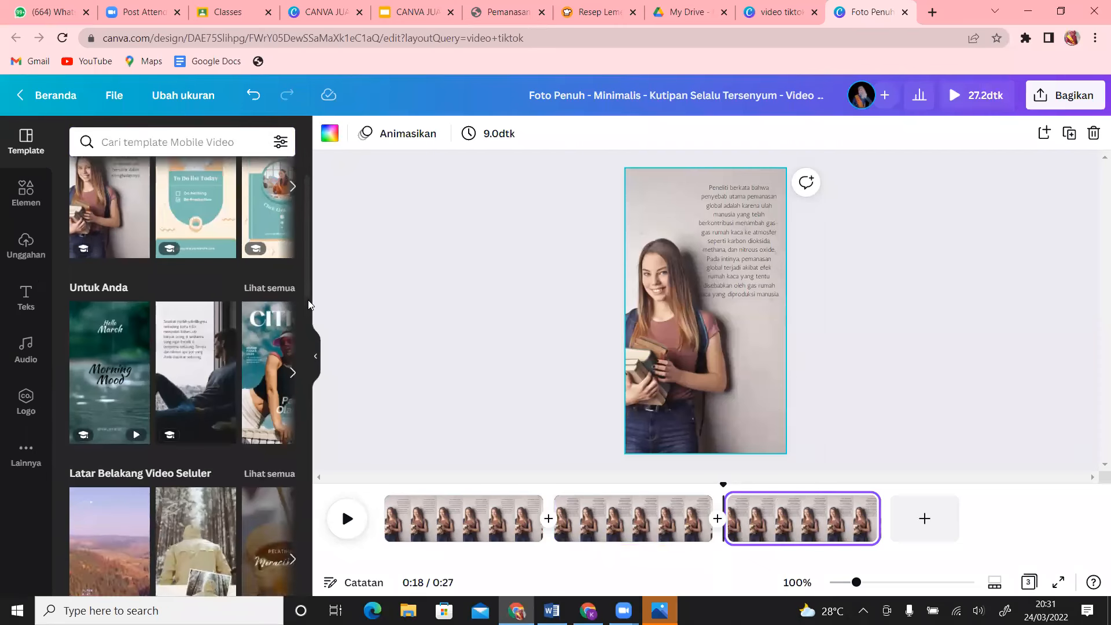
pyautogui.click(185, 320)
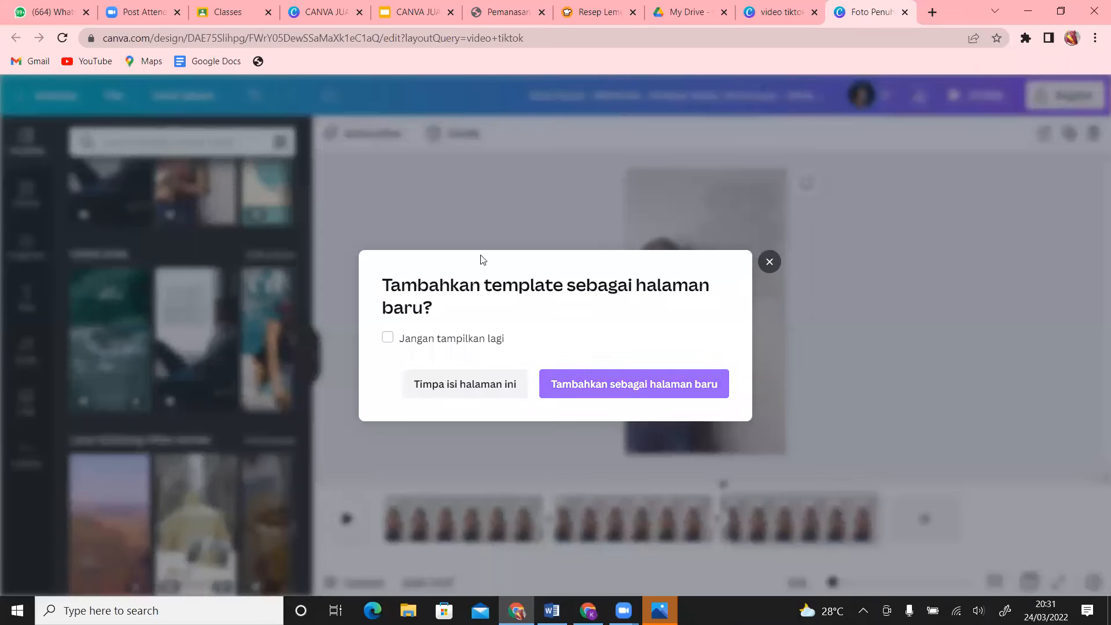
pyautogui.click(613, 384)
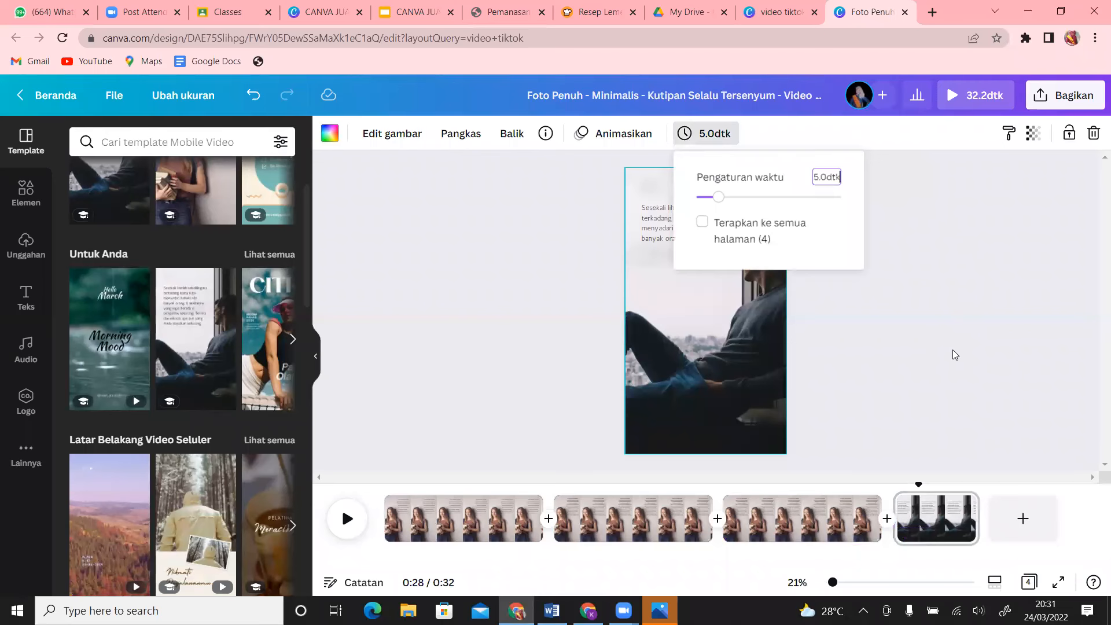
pyautogui.click(927, 250)
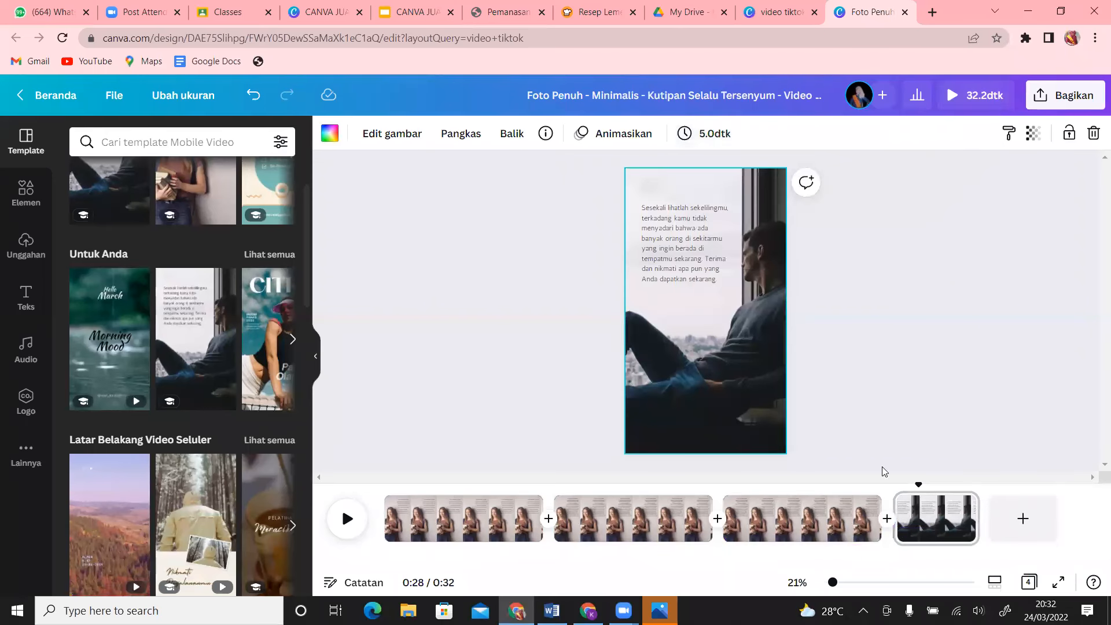
pyautogui.click(936, 526)
pyautogui.press('Delete')
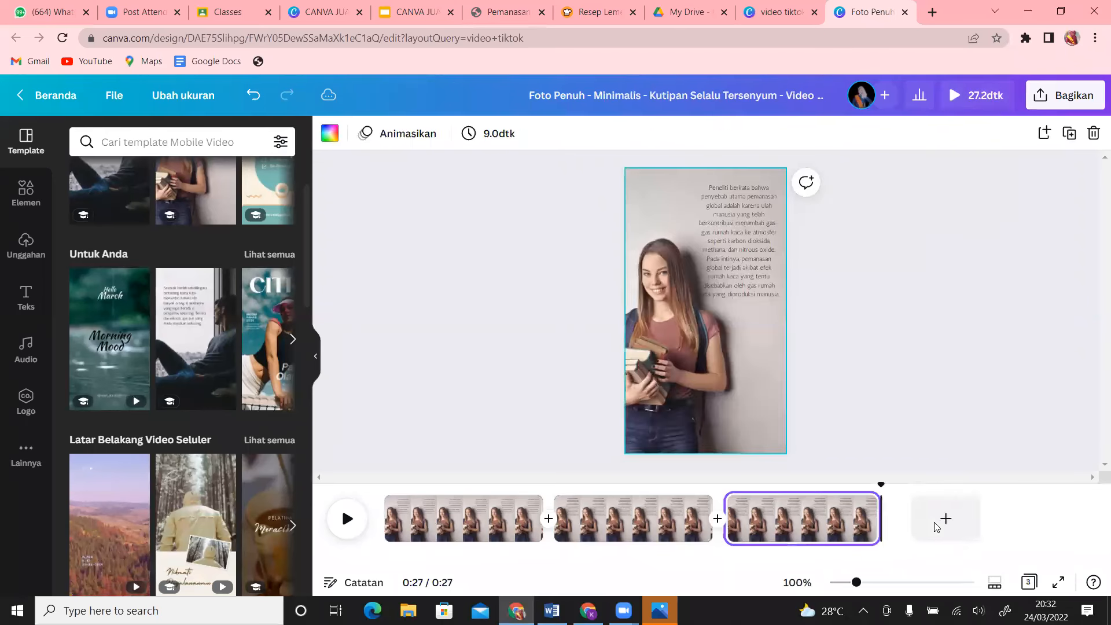
# - Copy the article phrase "penyebab-penyebab langsung maupun tidak langsung yang mengakibatkan pemanasan global:" for the third page
pyautogui.click(805, 521)
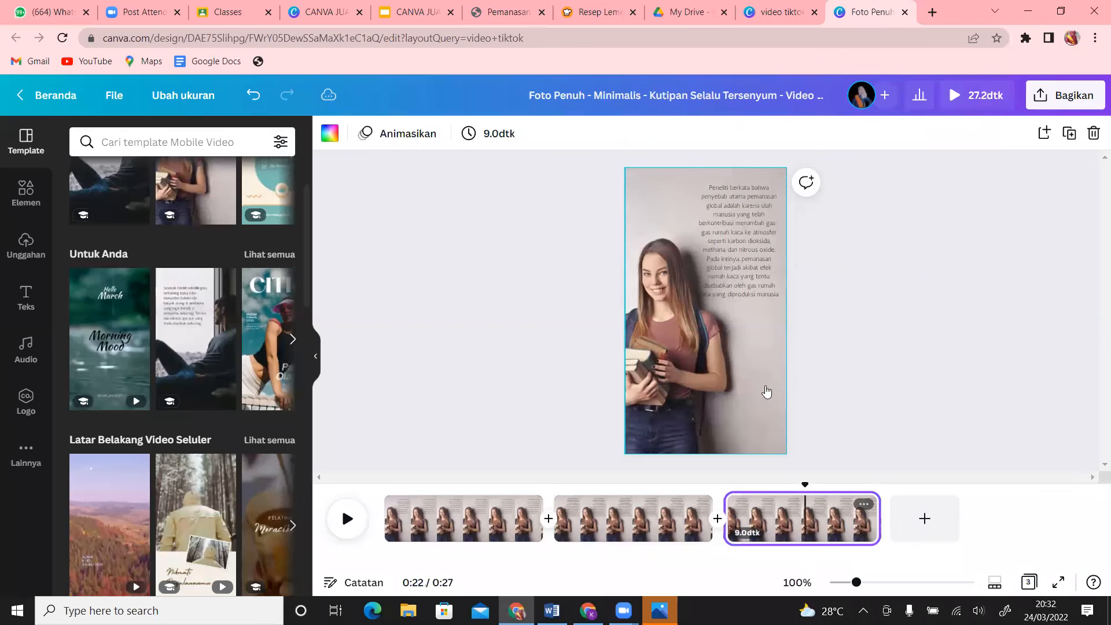
pyautogui.click(501, 11)
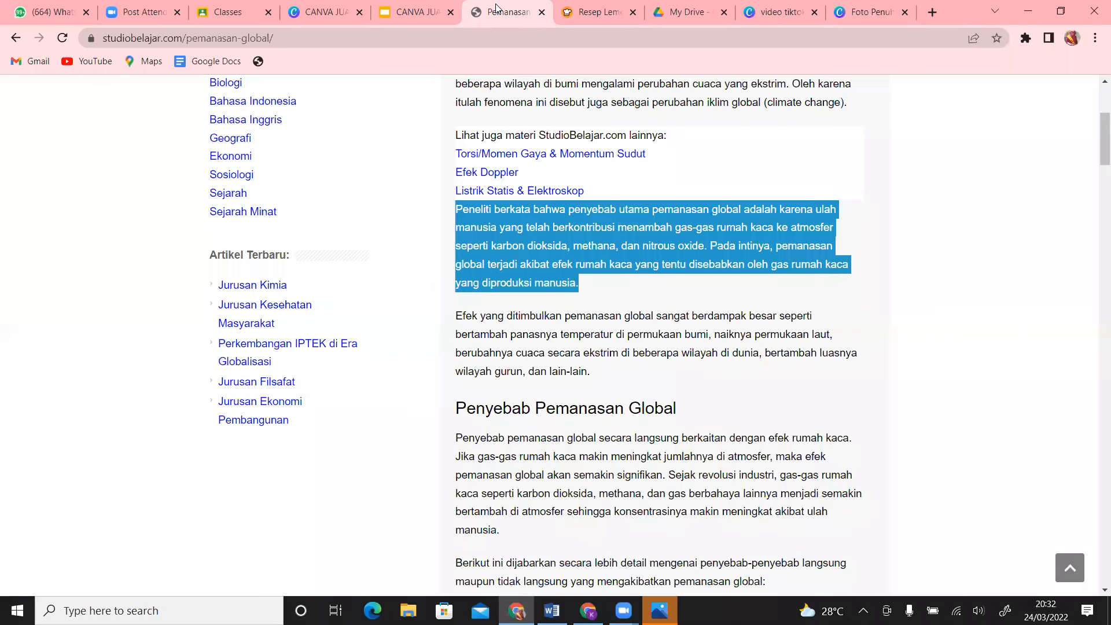
pyautogui.click(815, 409)
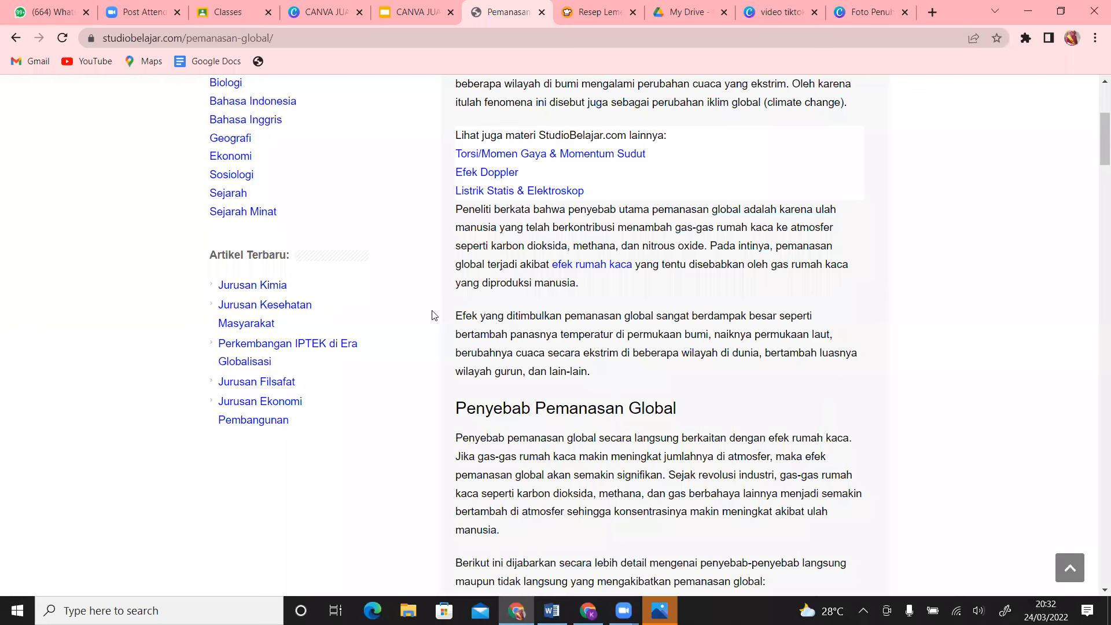
pyautogui.moveTo(1101, 153); pyautogui.dragTo(1096, 174)
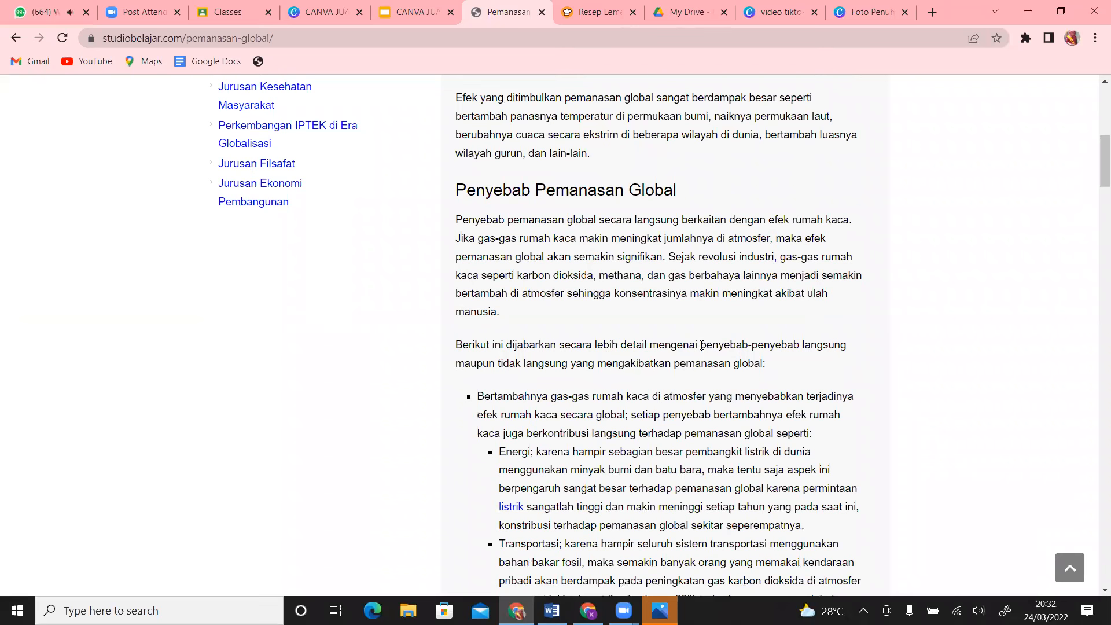
pyautogui.moveTo(702, 346); pyautogui.dragTo(781, 382)
pyautogui.hotkey('ctrl', 'c')
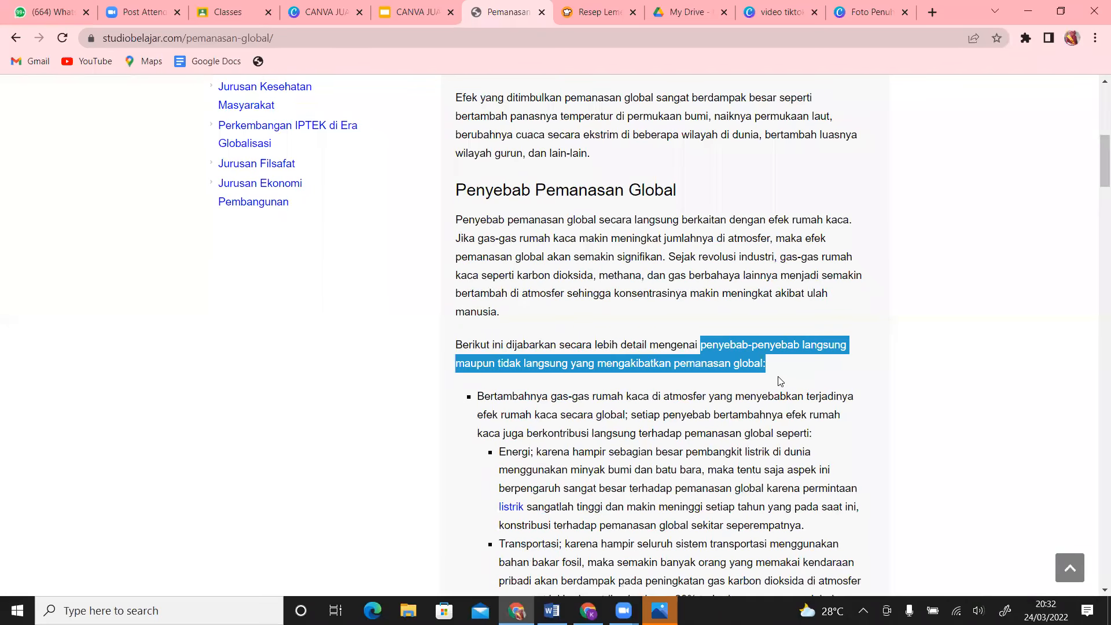
# - Replace the paragraph on the third Canva page with the copied phrase about direct and indirect causes
pyautogui.click(881, 9)
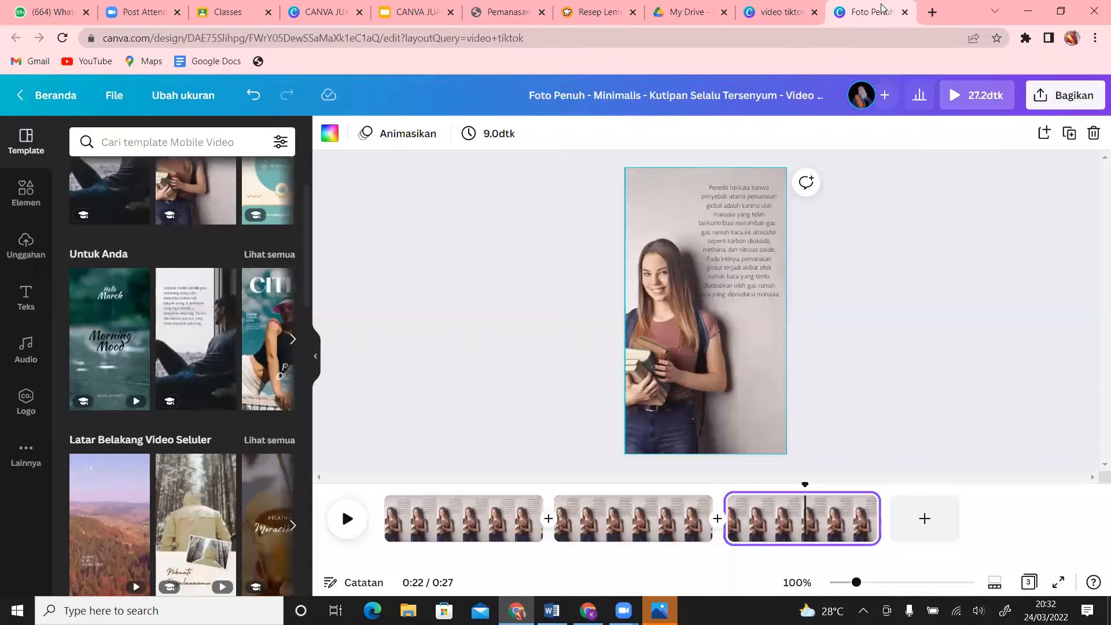
pyautogui.click(751, 205)
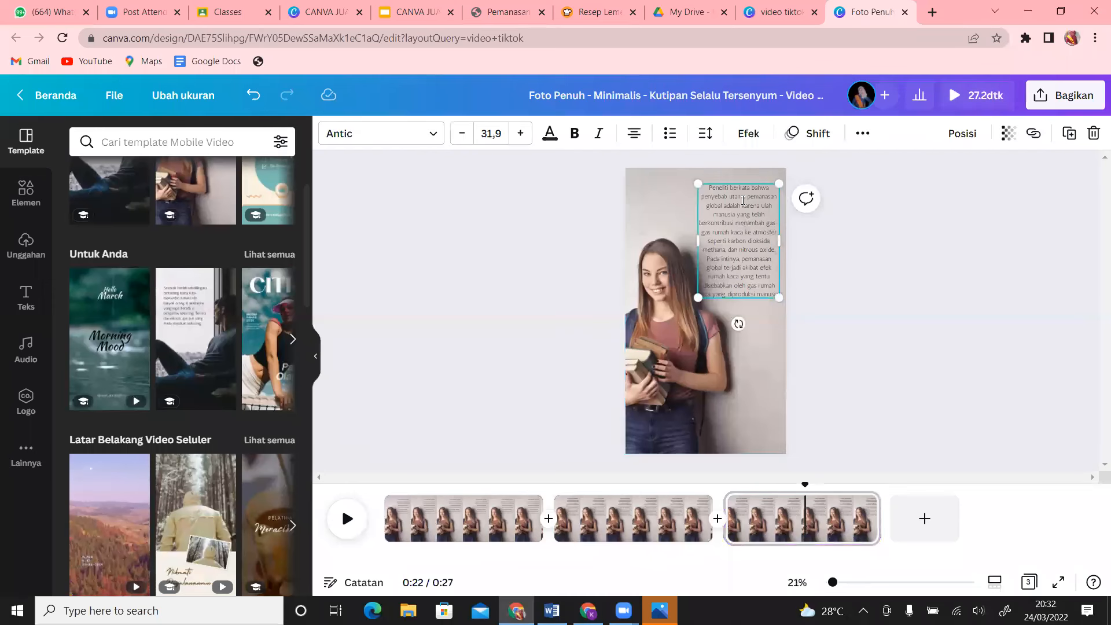
pyautogui.moveTo(707, 188); pyautogui.dragTo(774, 295)
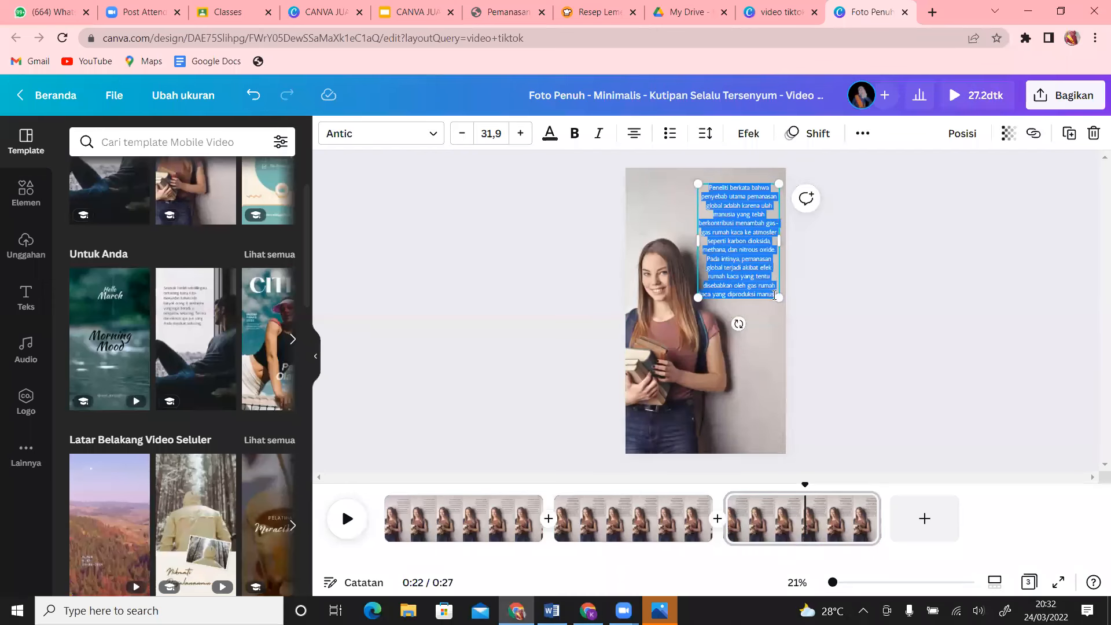
pyautogui.write('la')
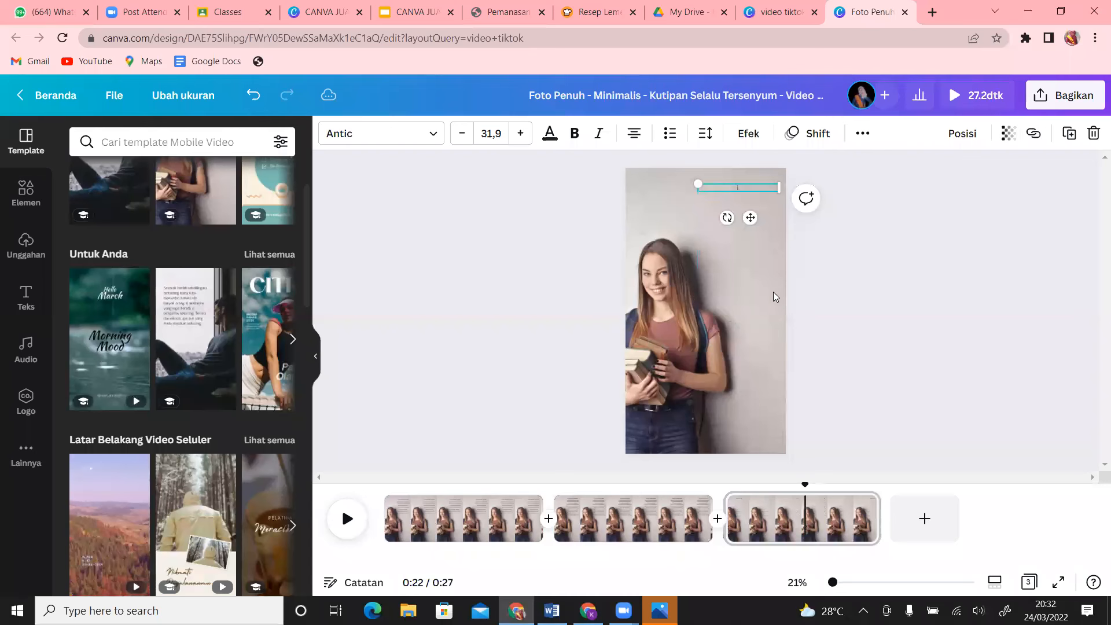
pyautogui.hotkey('ctrl', 'v')
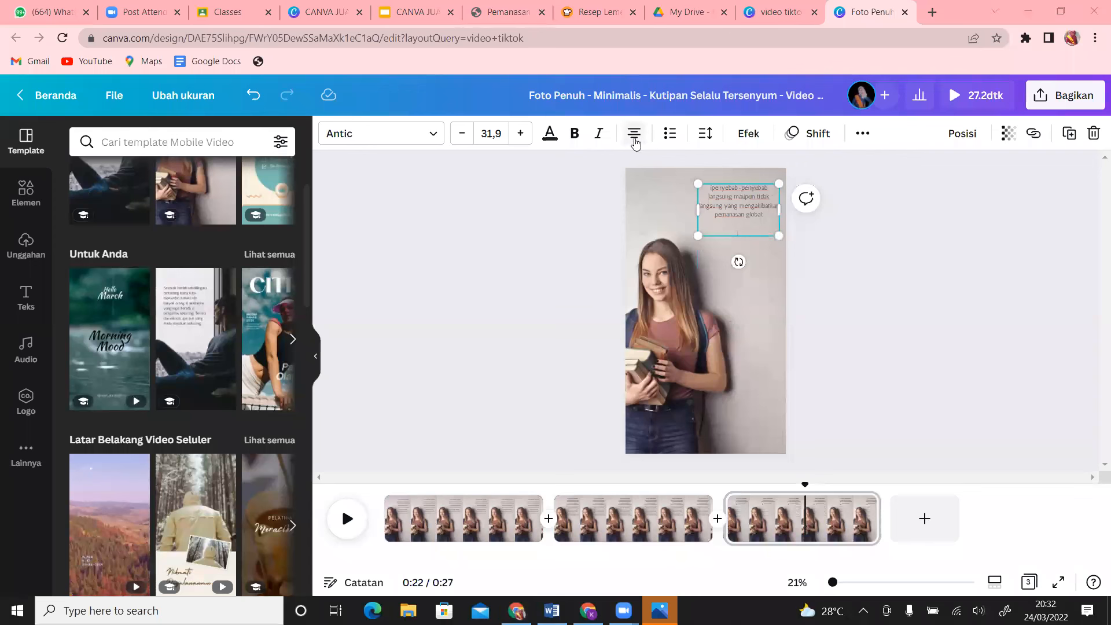
# - Remove the stray extra line below the third page's paragraph and left-align the text
pyautogui.click(723, 222)
pyautogui.hotkey('ctrl', 'z')
pyautogui.press('BackSpace')
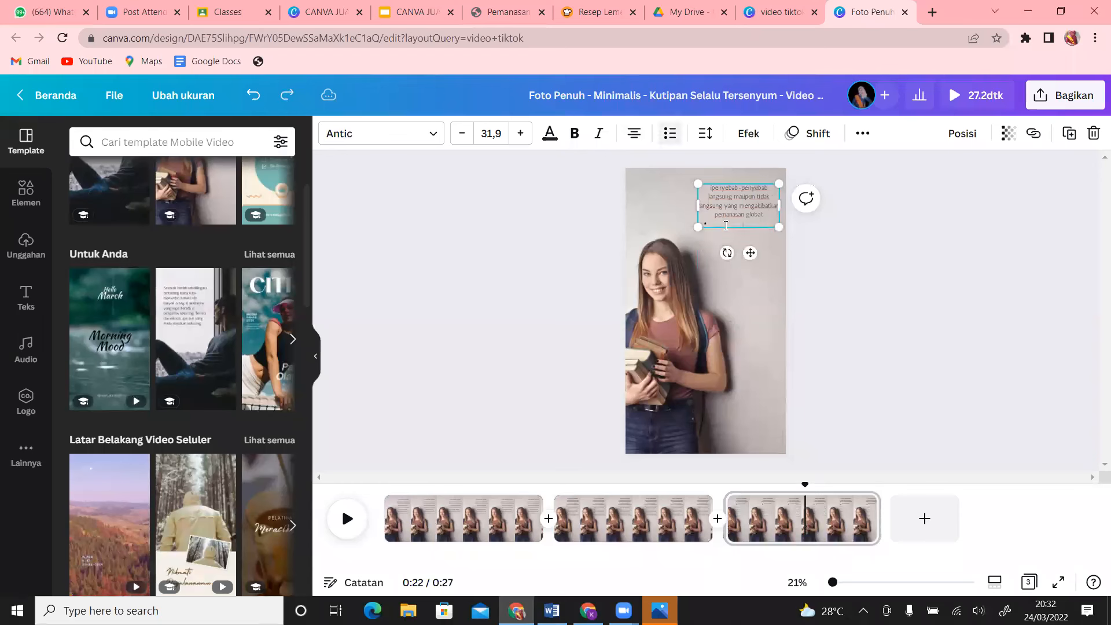
pyautogui.click(784, 274)
pyautogui.click(752, 214)
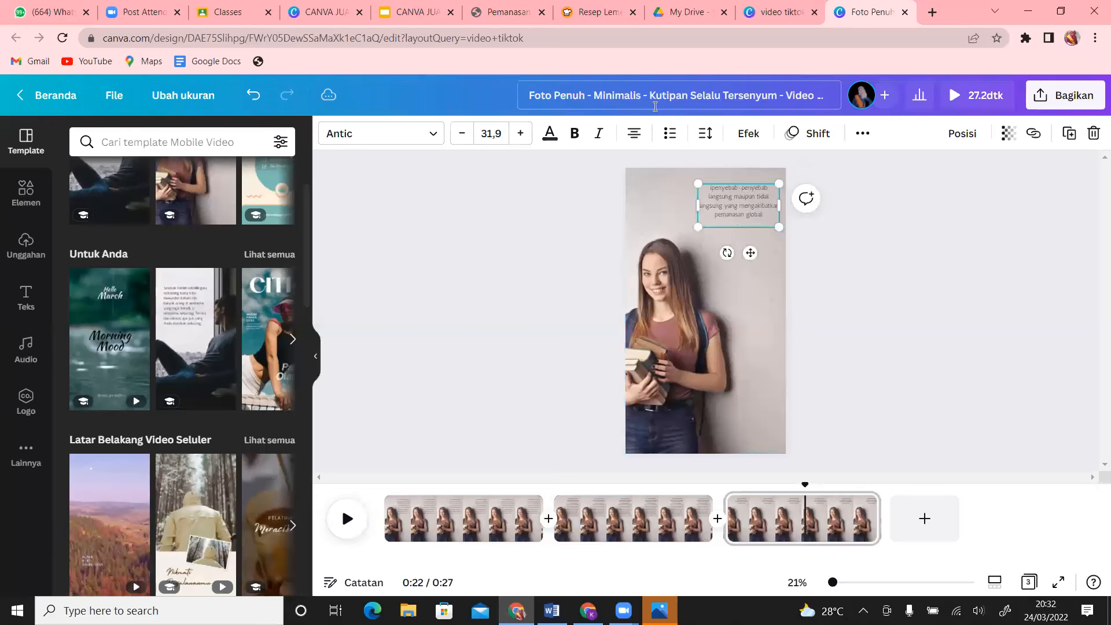
pyautogui.click(634, 134)
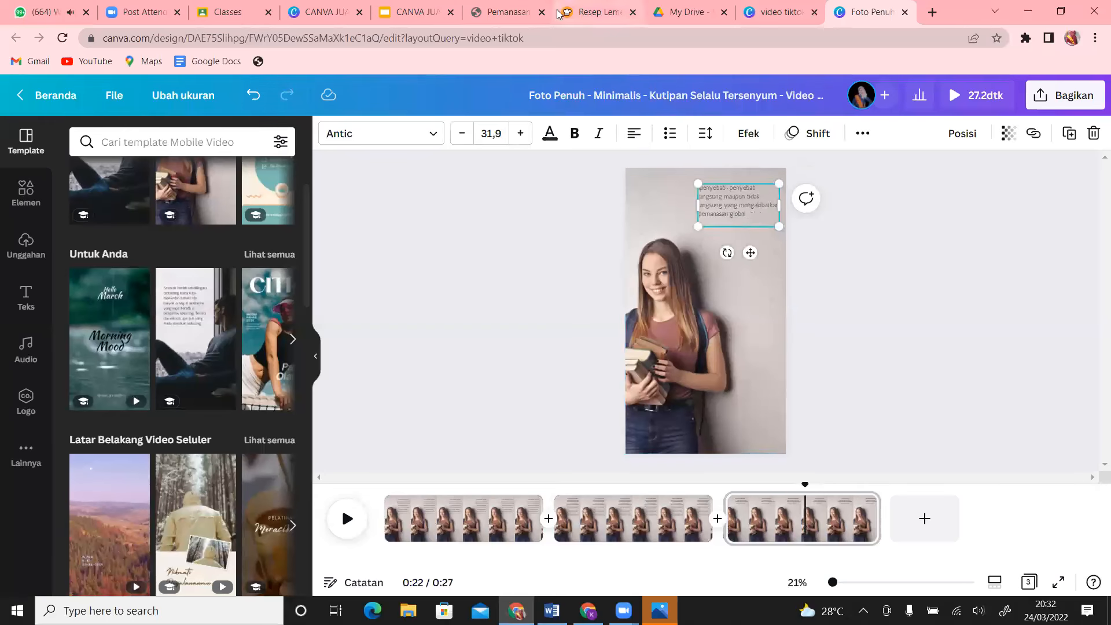
# - Take the first cause from the article and add "Bertambahnya gas-gas rumah kaca di atmosfer" below the third page's paragraph, after a blank line
pyautogui.click(495, 13)
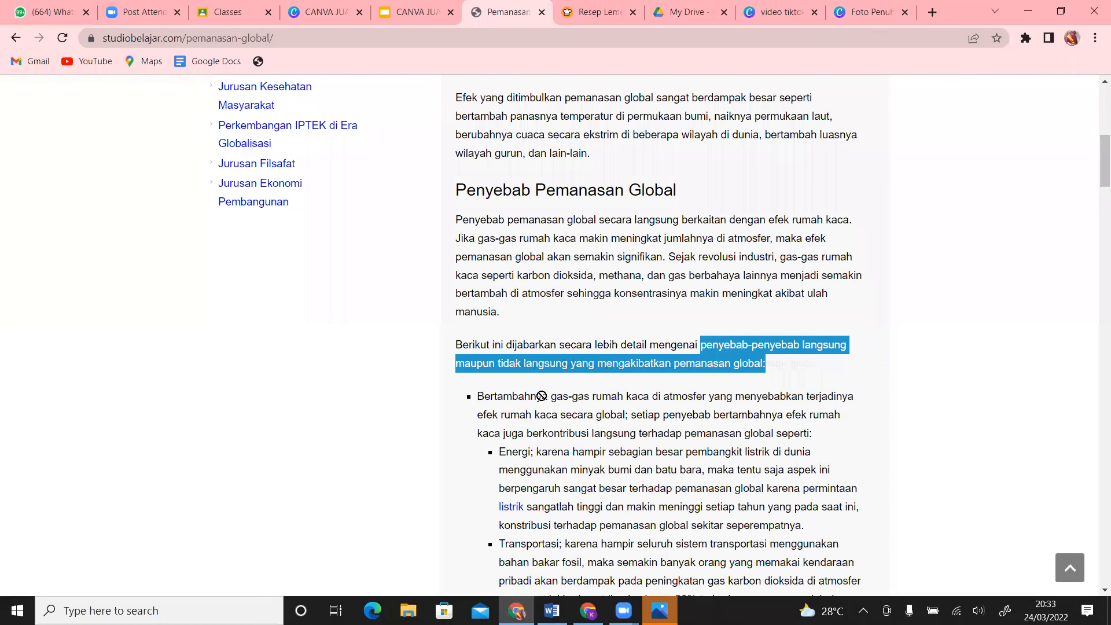
pyautogui.moveTo(475, 364); pyautogui.dragTo(478, 399)
pyautogui.click(481, 397)
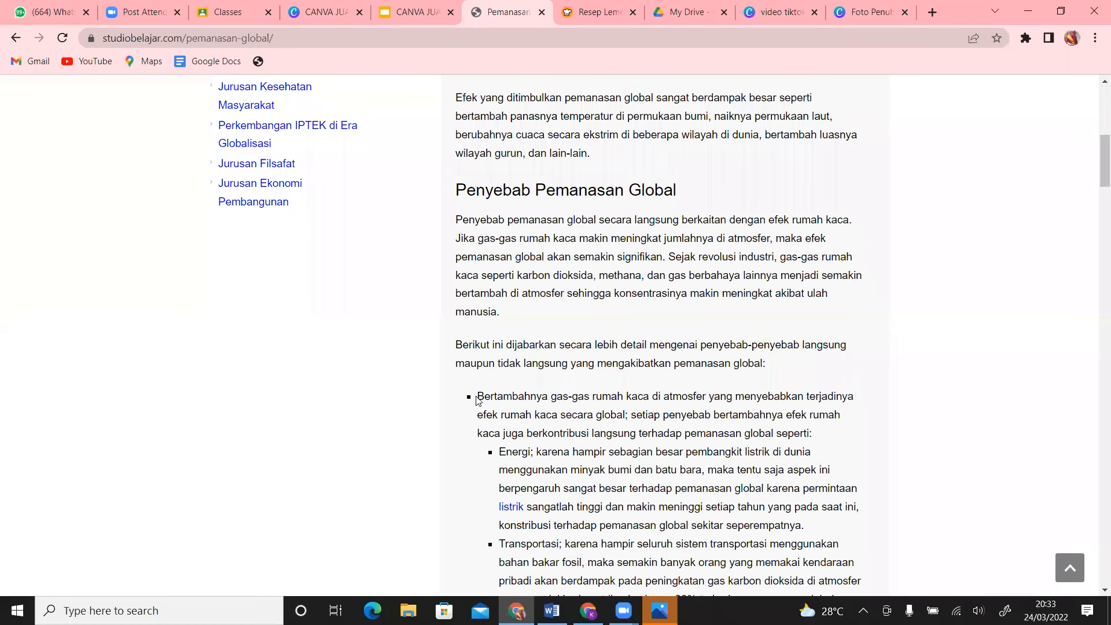
pyautogui.moveTo(479, 398); pyautogui.dragTo(707, 397)
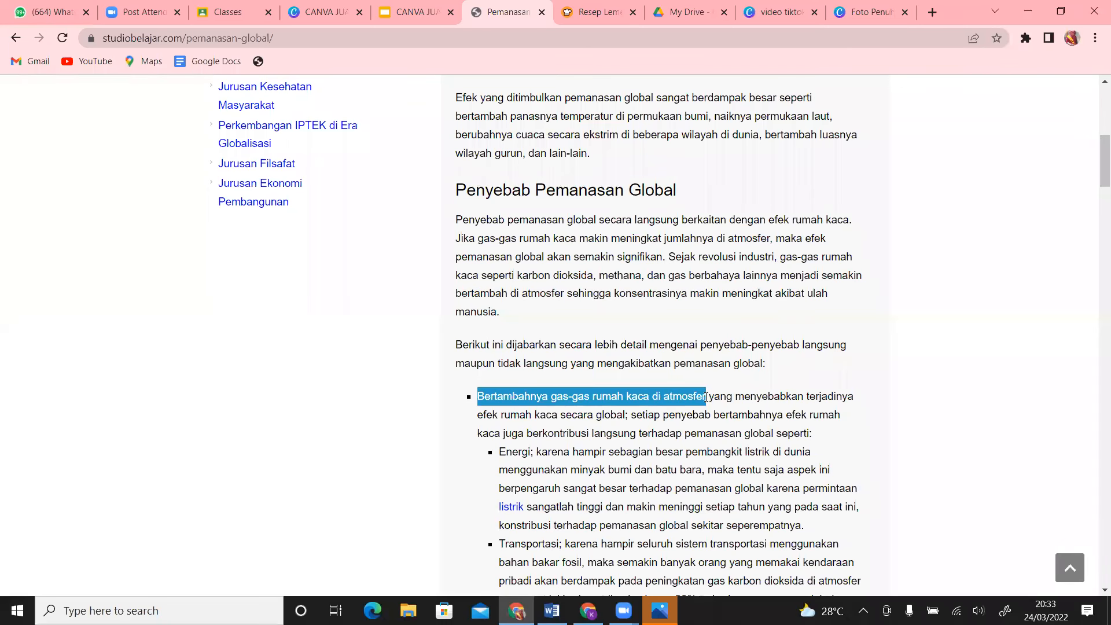
pyautogui.click(868, 11)
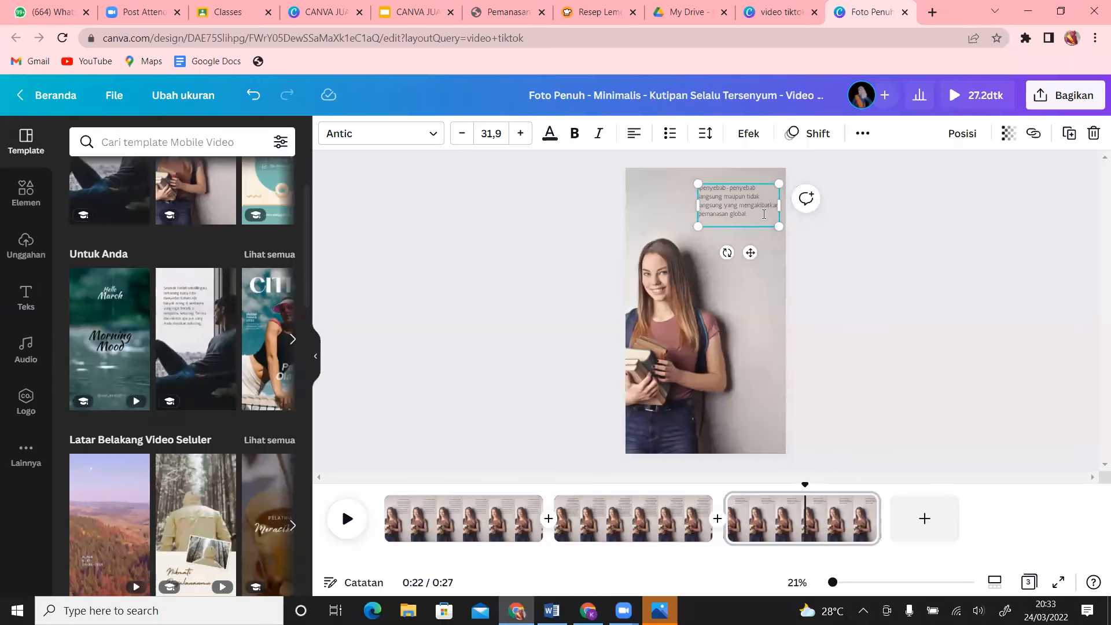
pyautogui.press('Return')
pyautogui.press('Return')
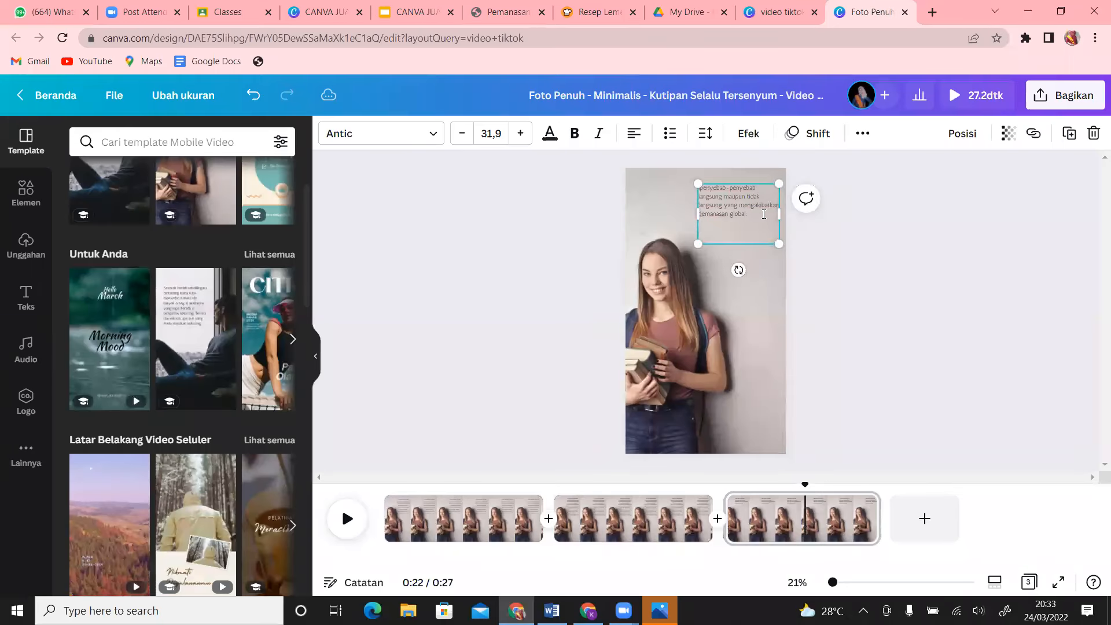
pyautogui.write('Bertambahnya gas - gas rumah kaca di atmosfer')
pyautogui.press('Return')
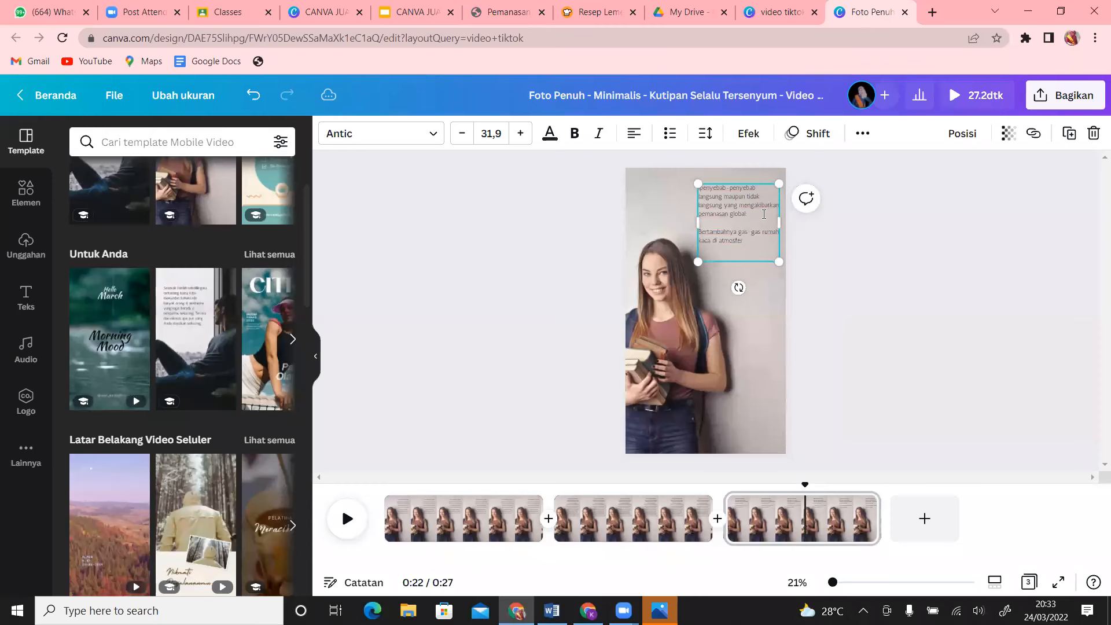
# - Copy the cause "Pencemaran laut" from the article and paste it as the next line of the third page's text
pyautogui.click(503, 12)
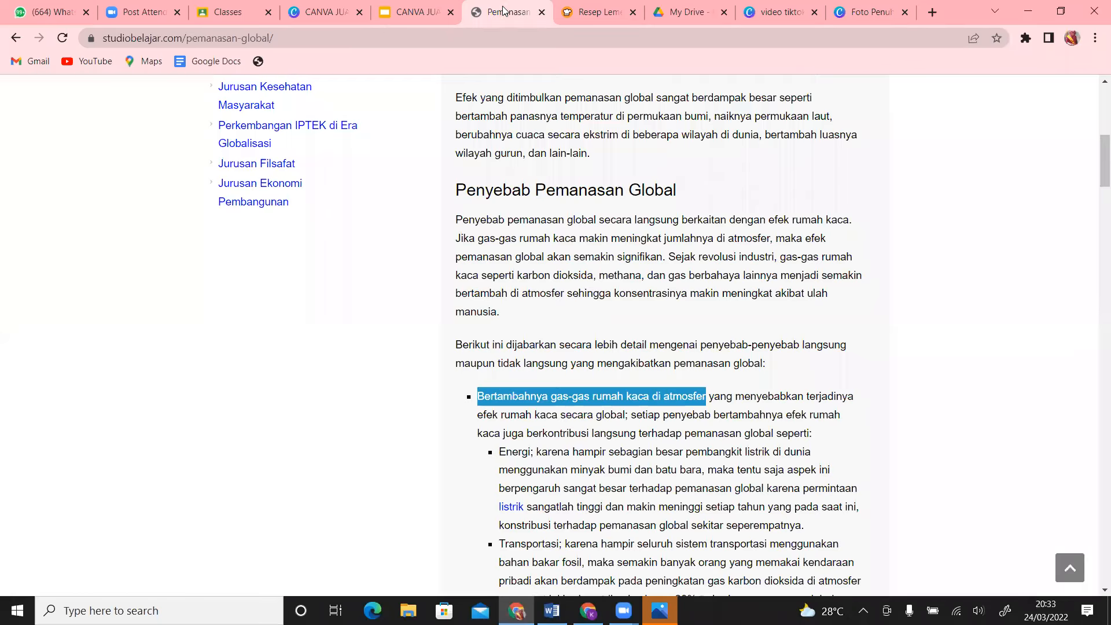
pyautogui.moveTo(1095, 160); pyautogui.dragTo(1096, 246)
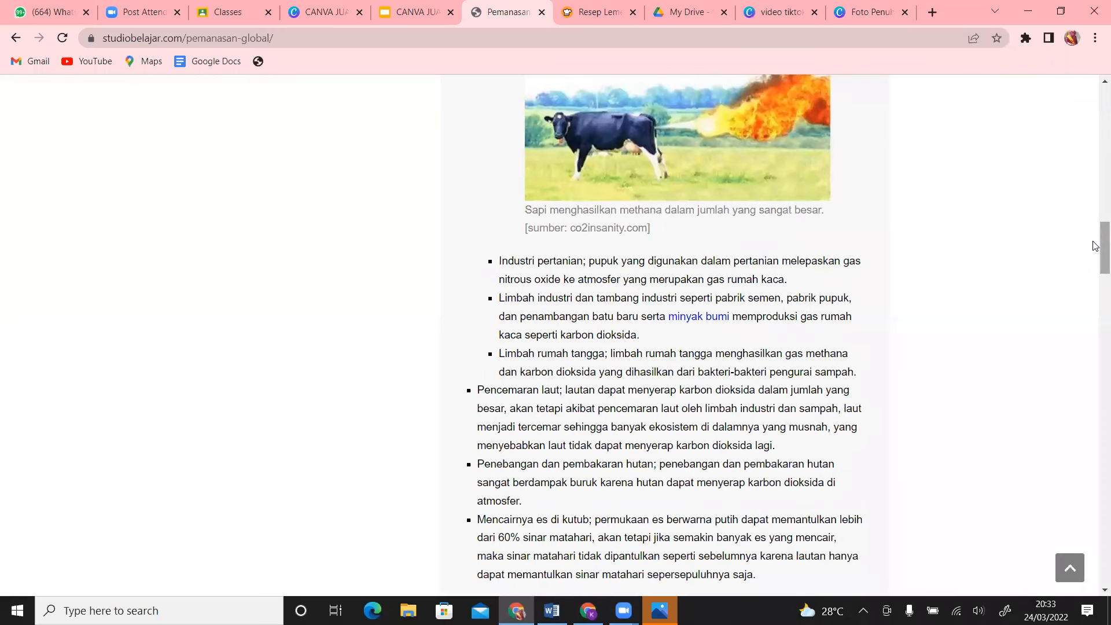
pyautogui.moveTo(480, 391); pyautogui.dragTo(559, 393)
pyautogui.hotkey('ctrl', 'c')
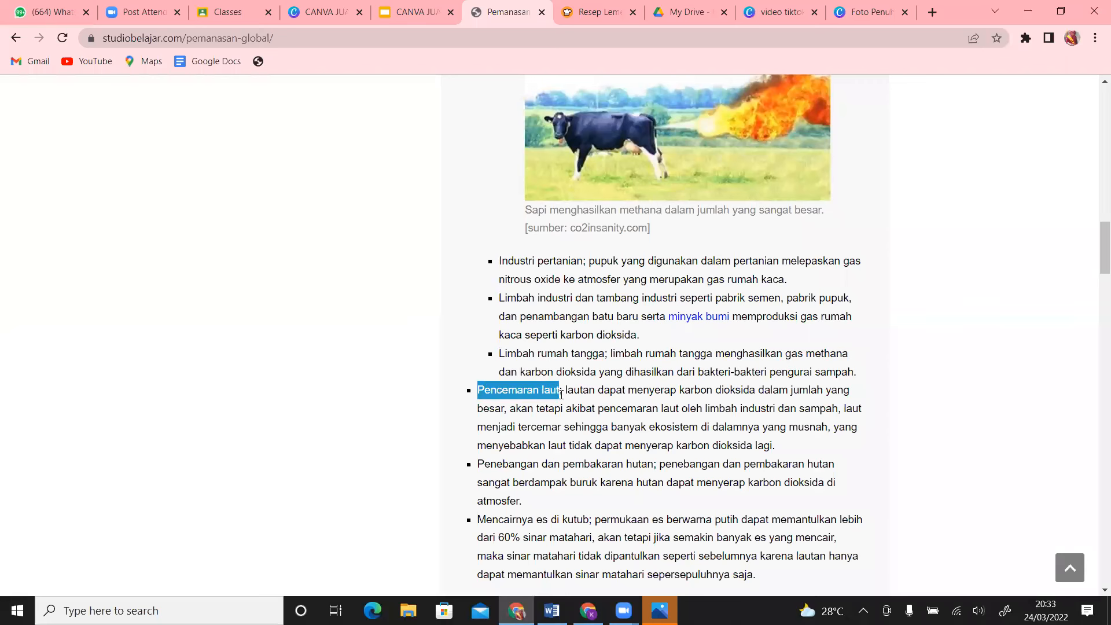
pyautogui.click(870, 13)
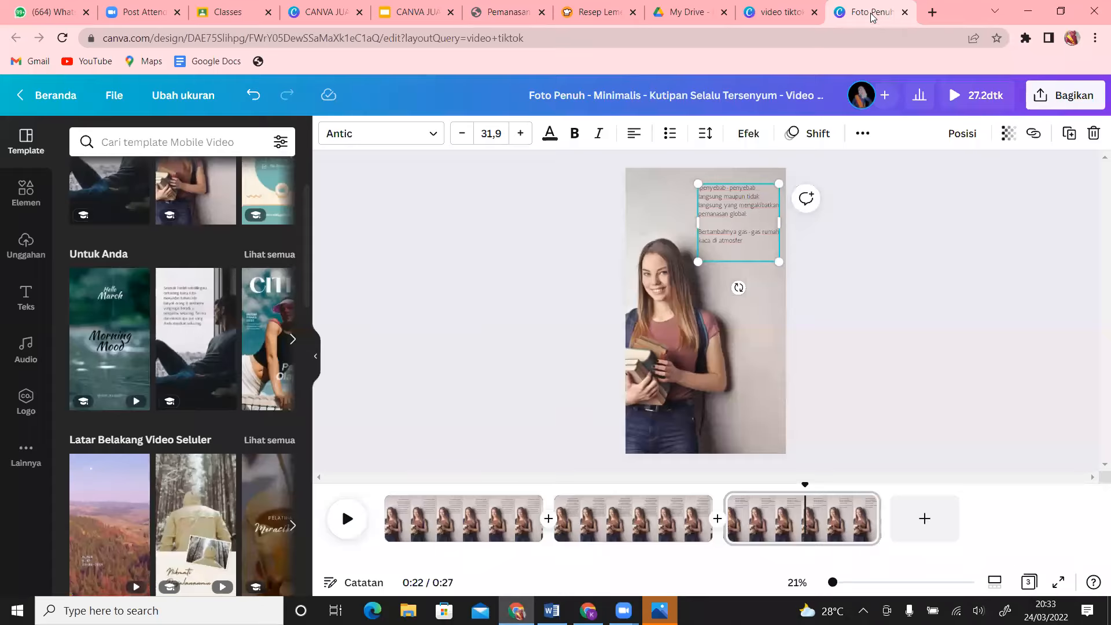
pyautogui.hotkey('ctrl', 'v')
pyautogui.press('Return')
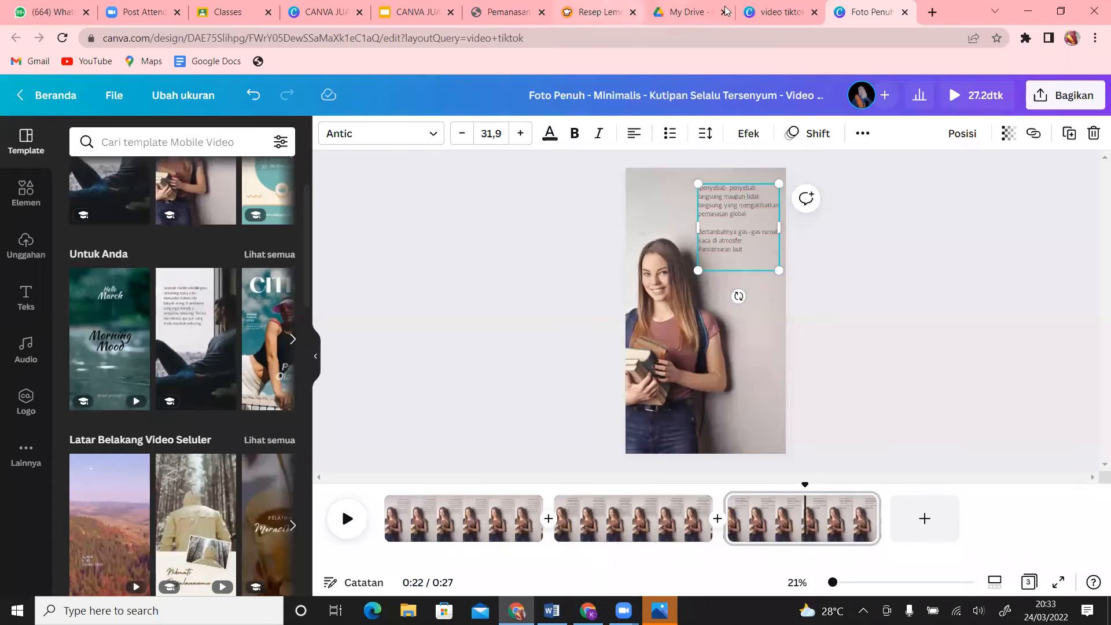
# - Copy "Penebangan dan pembakaran hutan" from the article and add it on a new line of the third page's cause list
pyautogui.click(505, 14)
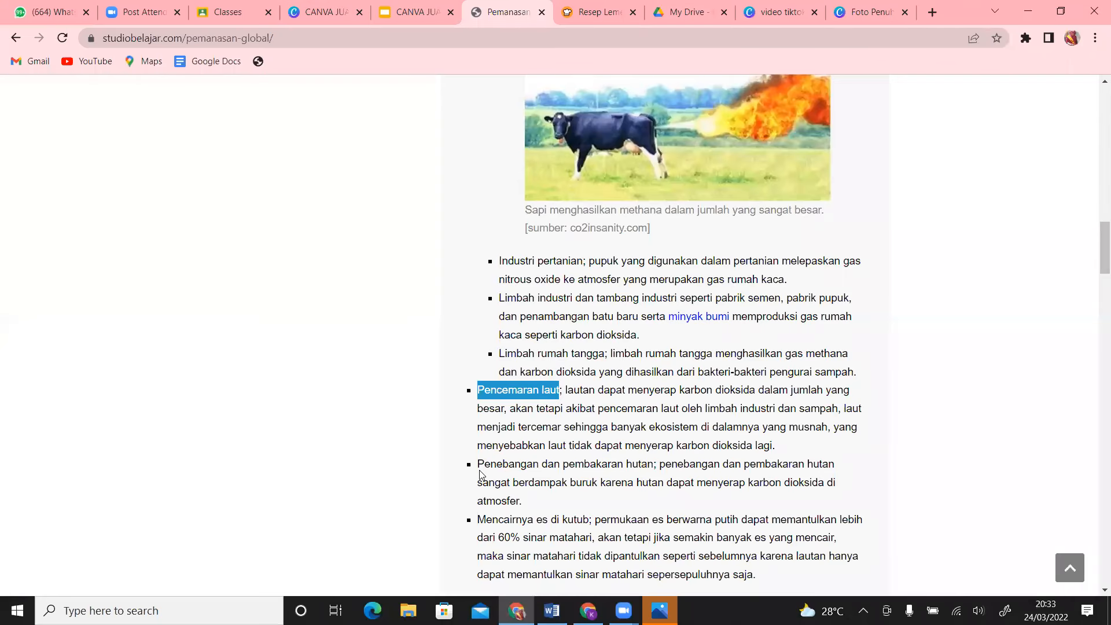
pyautogui.moveTo(479, 466); pyautogui.dragTo(656, 465)
pyautogui.hotkey('ctrl', 'c')
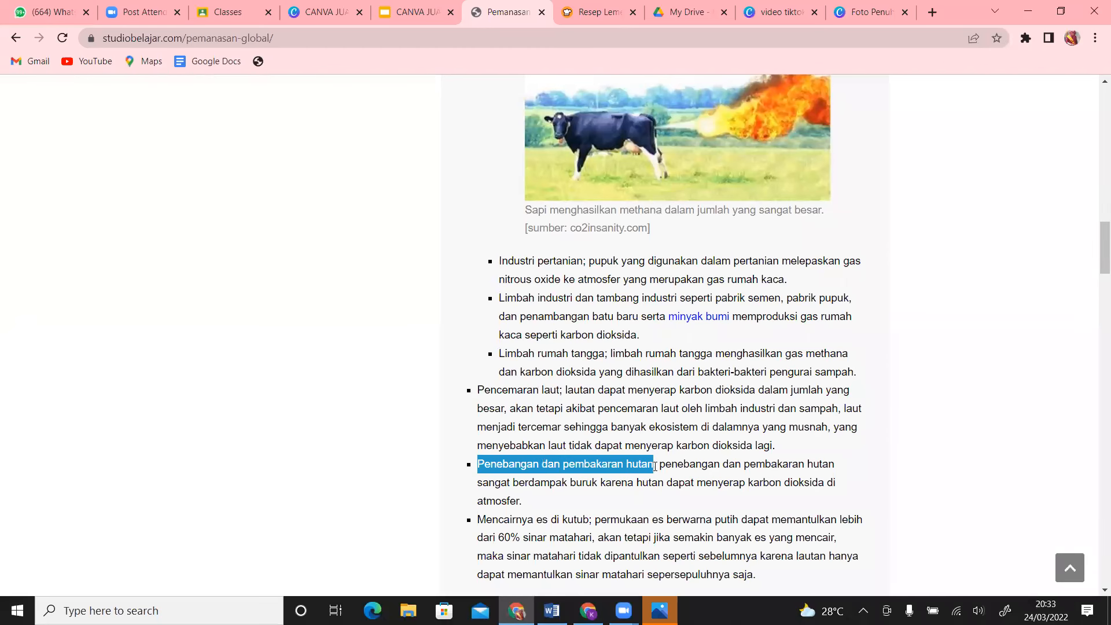
pyautogui.click(868, 11)
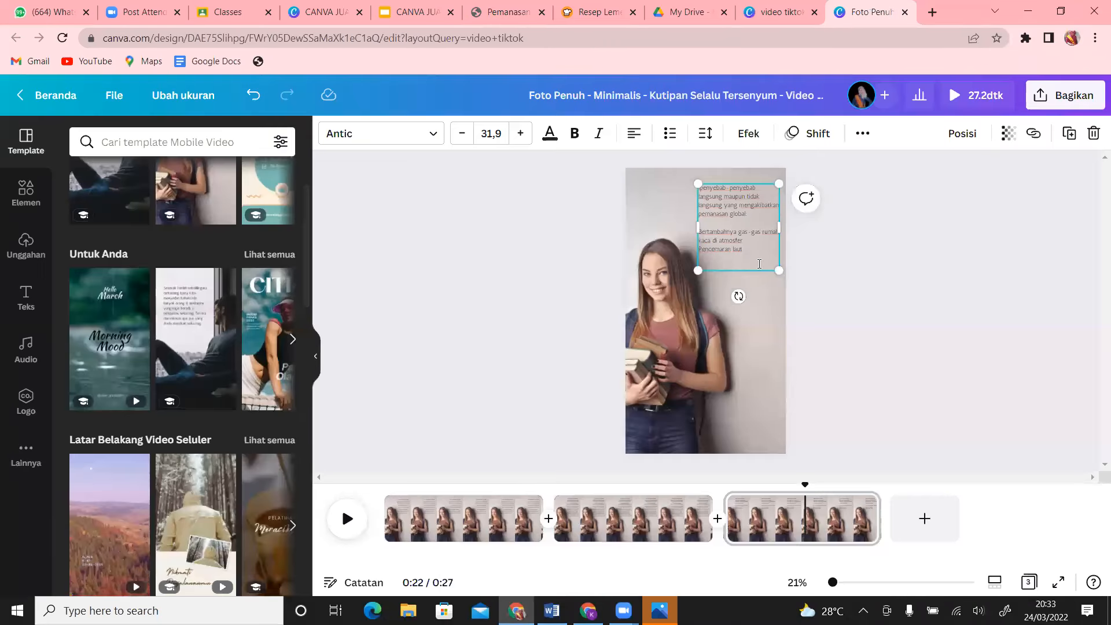
pyautogui.press('Return')
pyautogui.hotkey('ctrl', 'v')
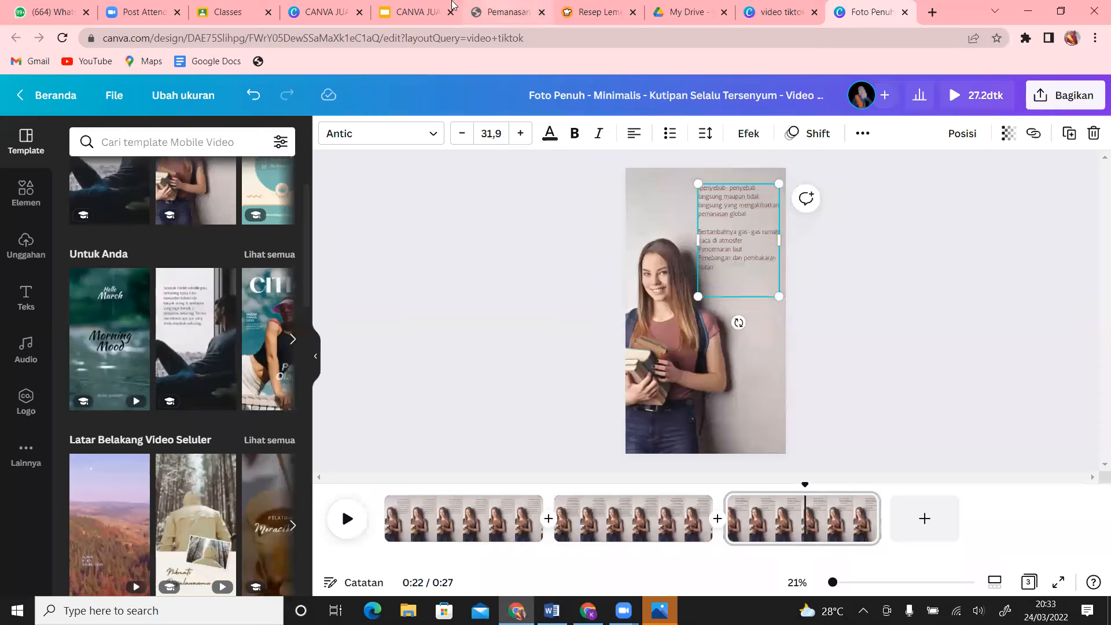
# - Copy "Mencairnya es di kutub" from the article into the third page's cause list, and check the article for further causes
pyautogui.click(497, 20)
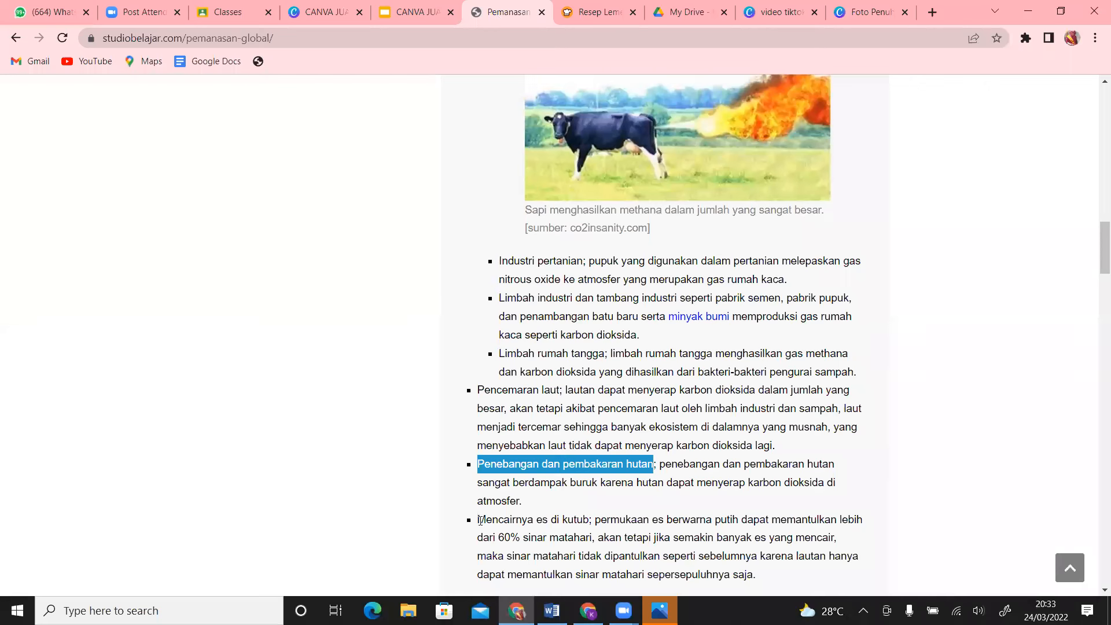
pyautogui.moveTo(480, 519); pyautogui.dragTo(593, 522)
pyautogui.hotkey('ctrl', 'c')
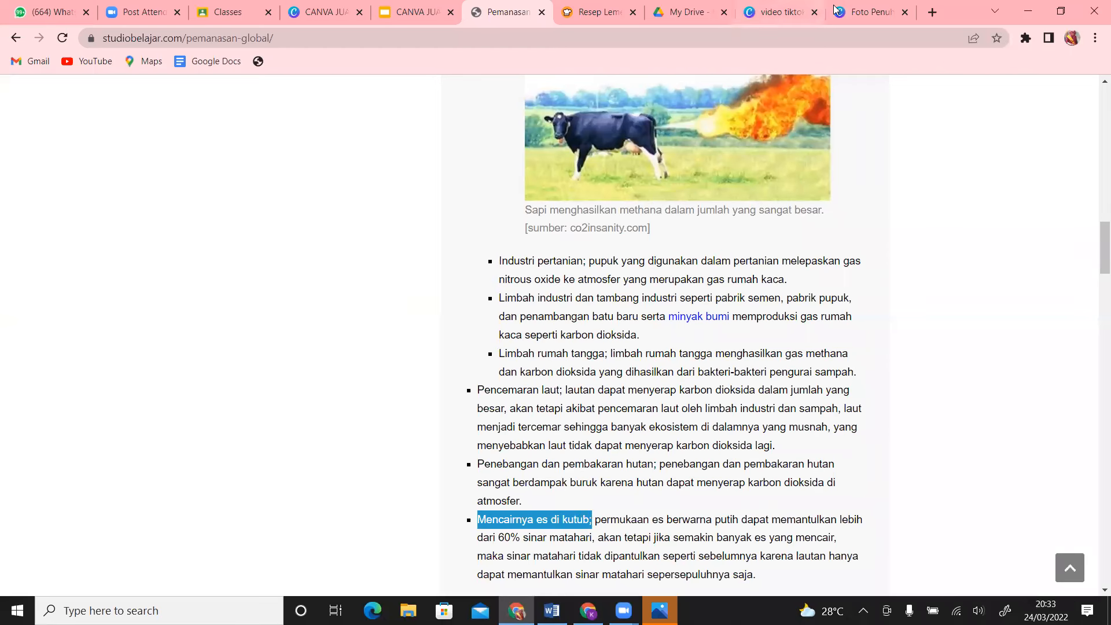
pyautogui.click(867, 8)
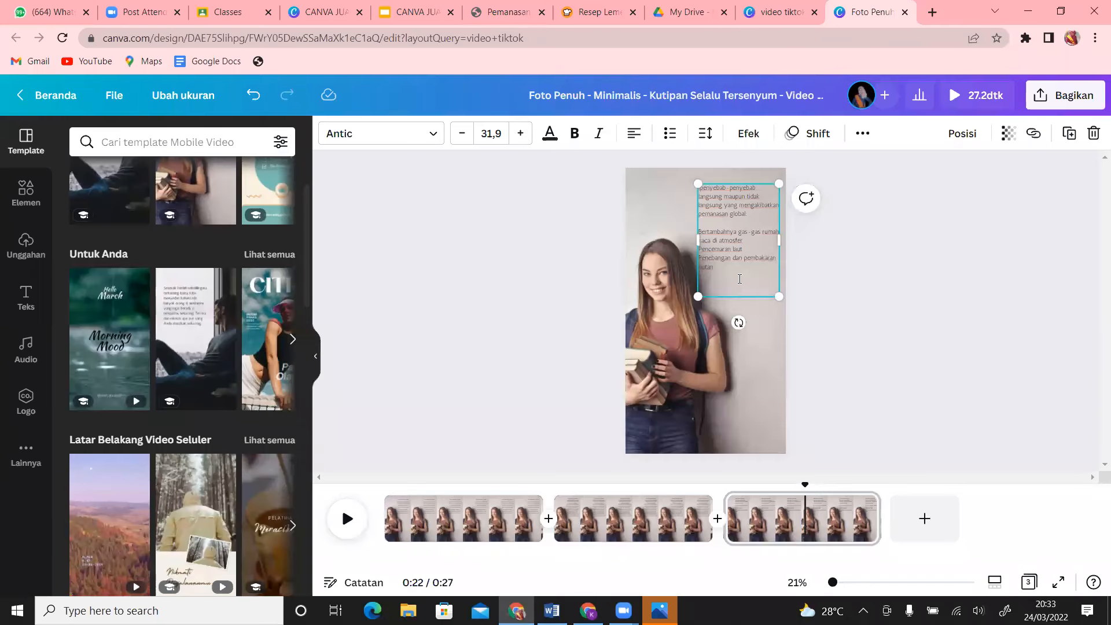
pyautogui.hotkey('ctrl', 'v')
pyautogui.click(499, 13)
pyautogui.moveTo(1095, 240); pyautogui.dragTo(1095, 283)
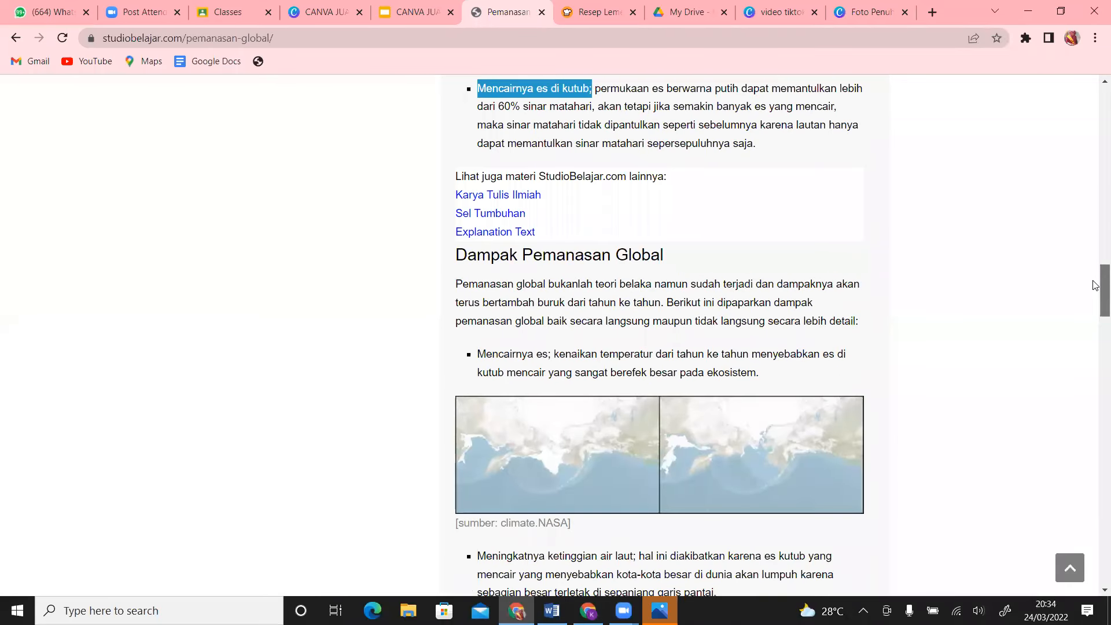
pyautogui.click(872, 14)
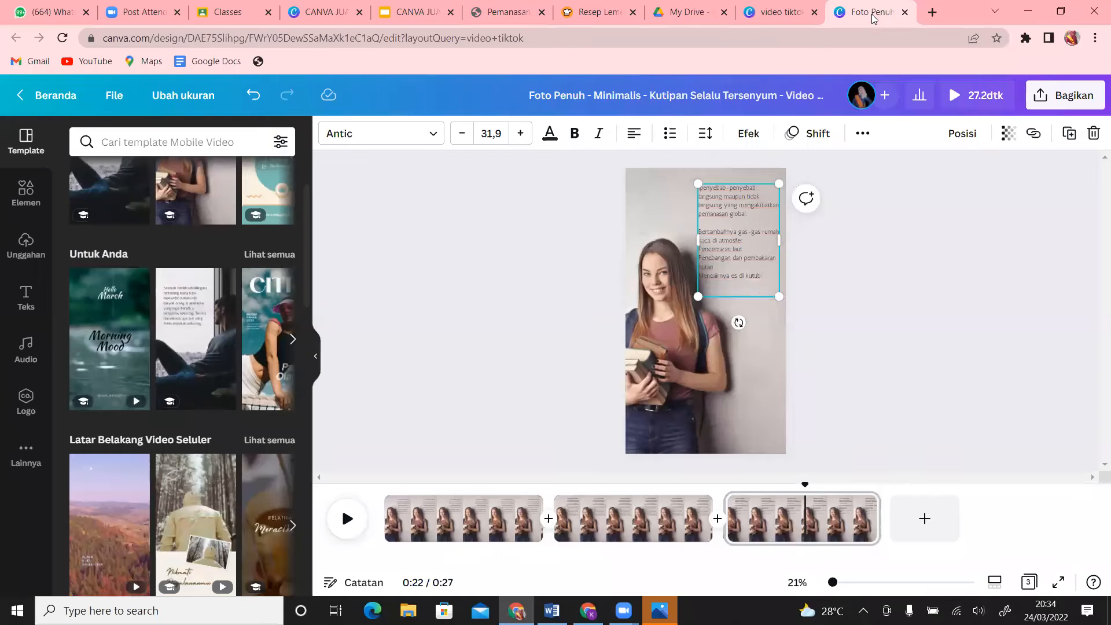
# - Format the cause lines on the third page, from "Bertambahnya gas-gas" to "Mencairnya es di kutub", as a bulleted list
pyautogui.moveTo(763, 276); pyautogui.dragTo(702, 232)
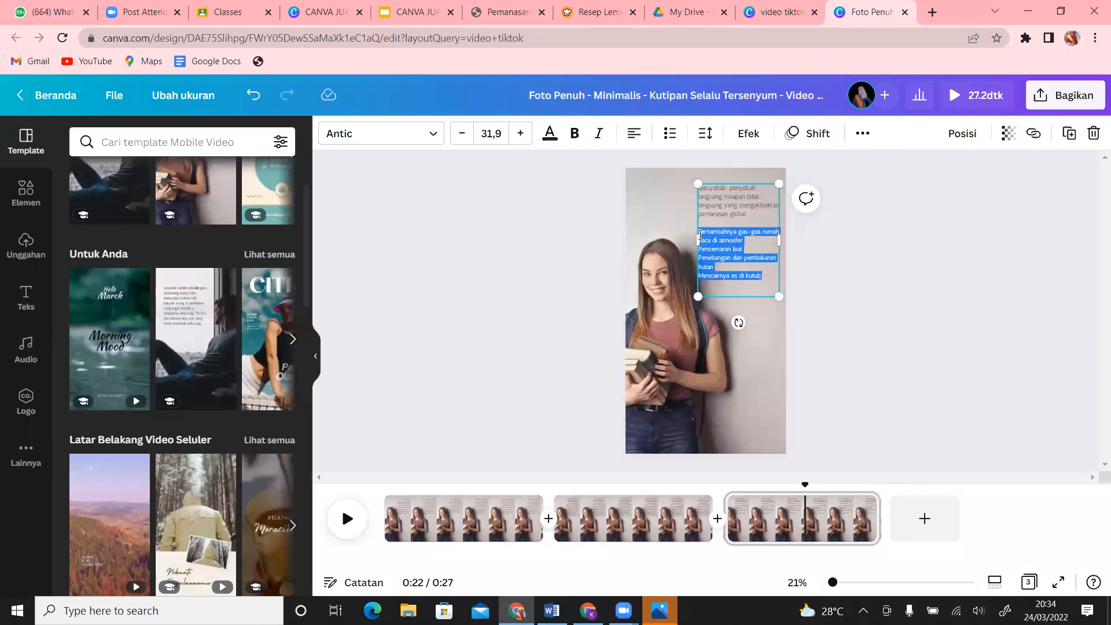
pyautogui.click(669, 133)
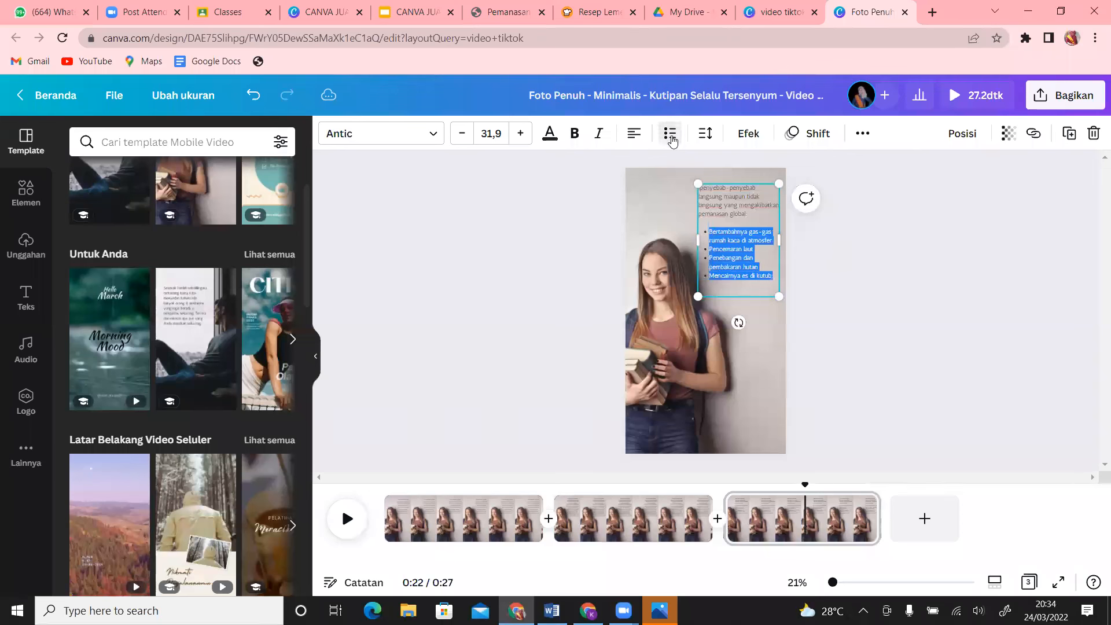
pyautogui.click(780, 359)
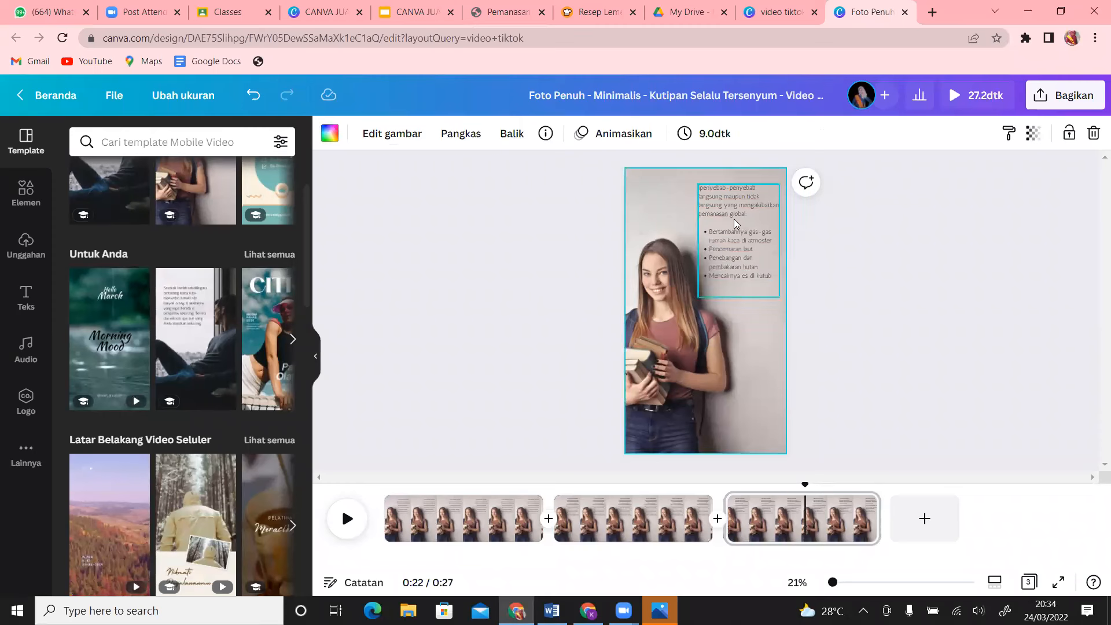
# - Reword the introductory sentence above the bullets to "Penyebab langsung maupun tidak langsung yang mengakibatkan pemanasan global"
pyautogui.click(710, 193)
pyautogui.doubleClick(702, 190)
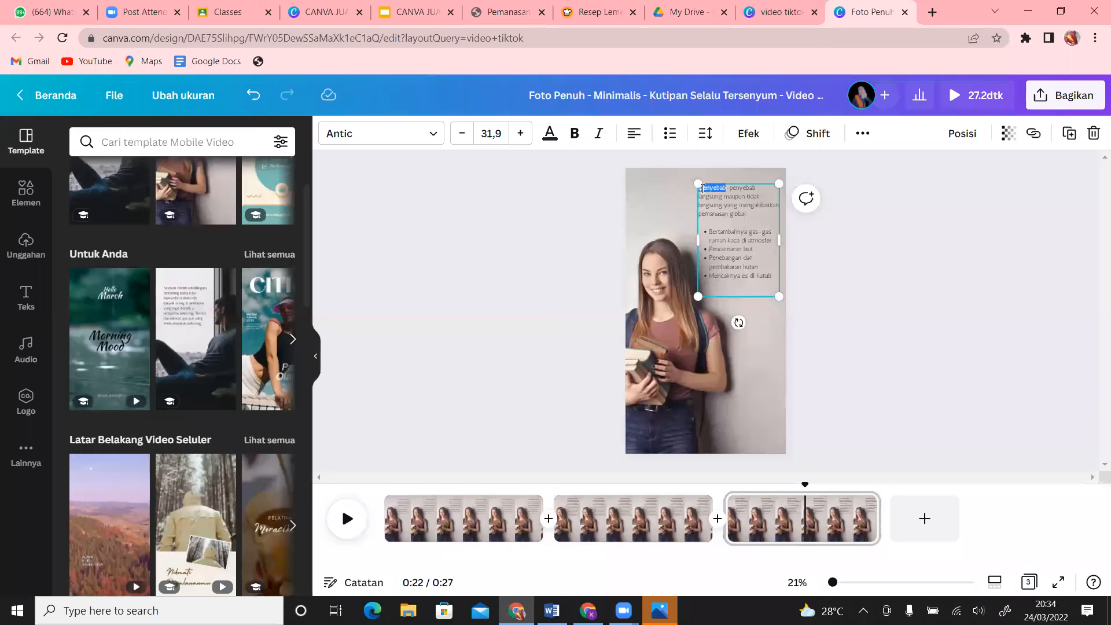
pyautogui.press('BackSpace')
pyautogui.press('BackSpace')
pyautogui.click(755, 397)
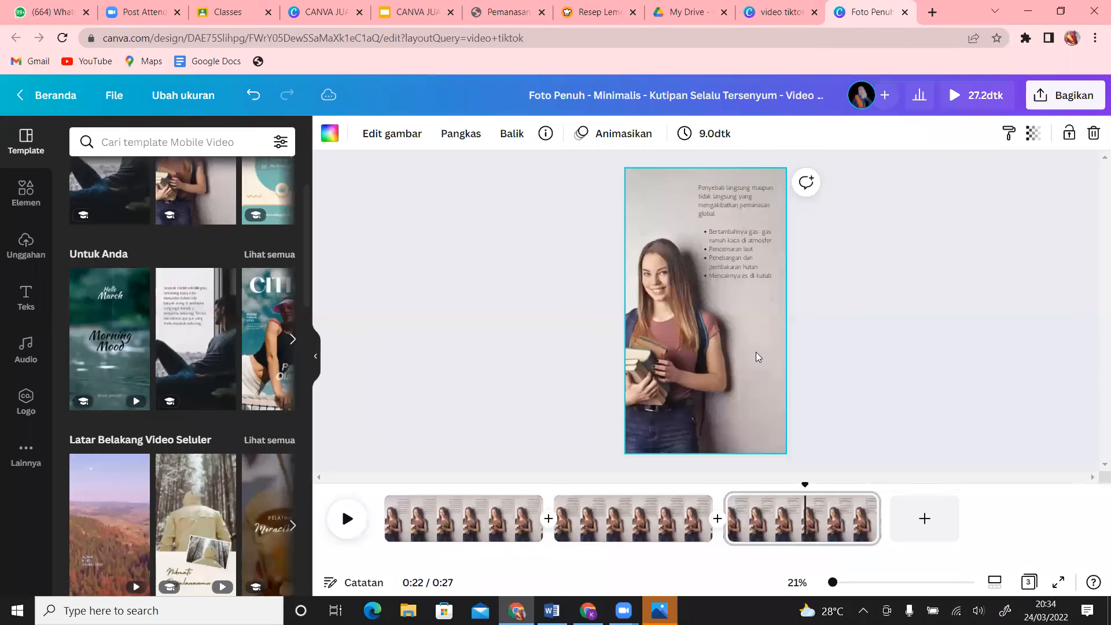
# - Show the uploaded images and delete the background photo of the woman holding books from the third page
pyautogui.click(26, 253)
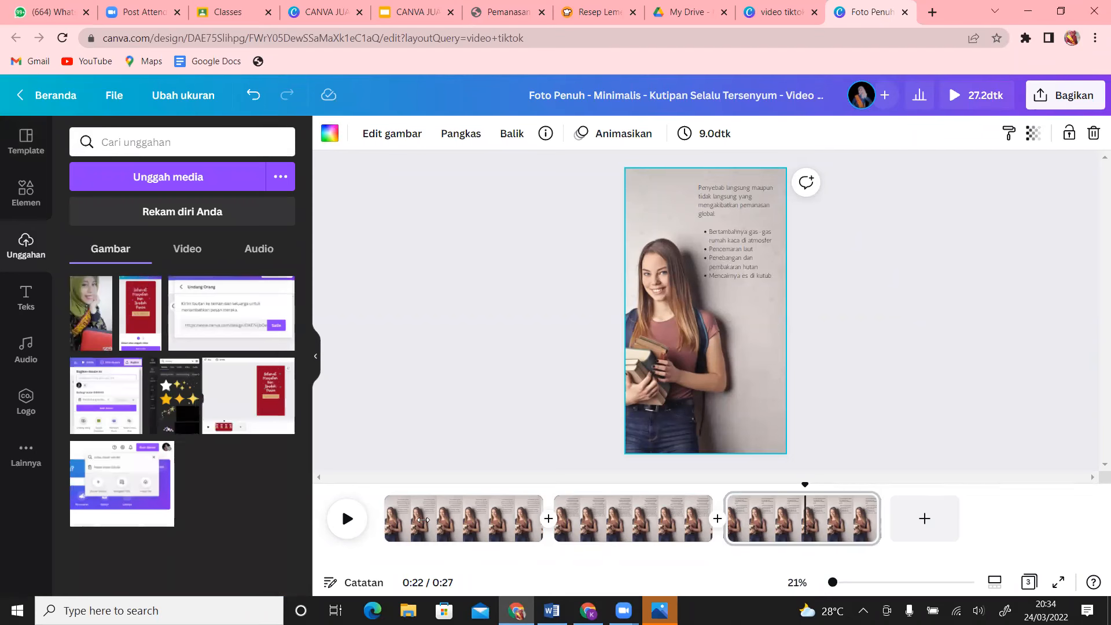
pyautogui.click(988, 377)
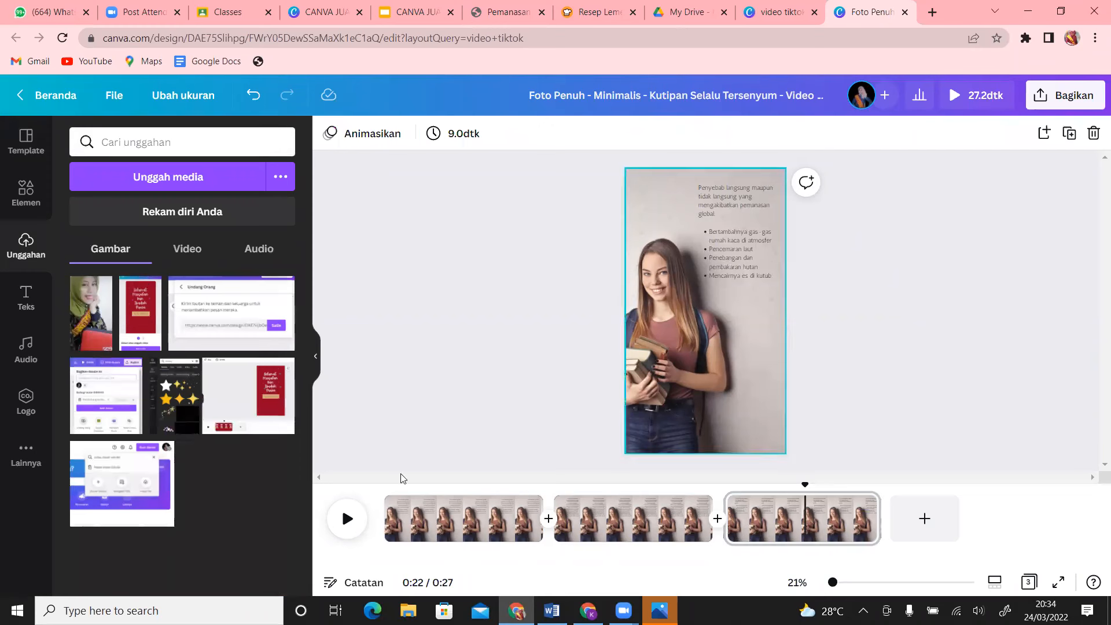
pyautogui.click(709, 369)
pyautogui.press('Delete')
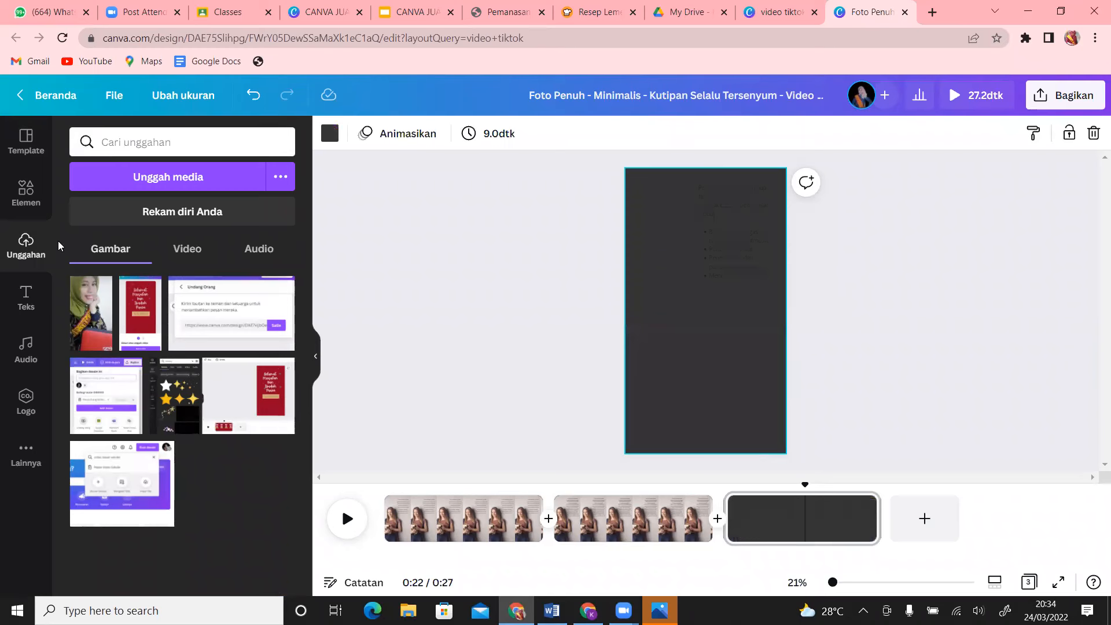
# - Insert the uploaded portrait in the green headscarf on the third page, enlarge it toward the upper-left, then delete it and undo the deletion
pyautogui.click(87, 310)
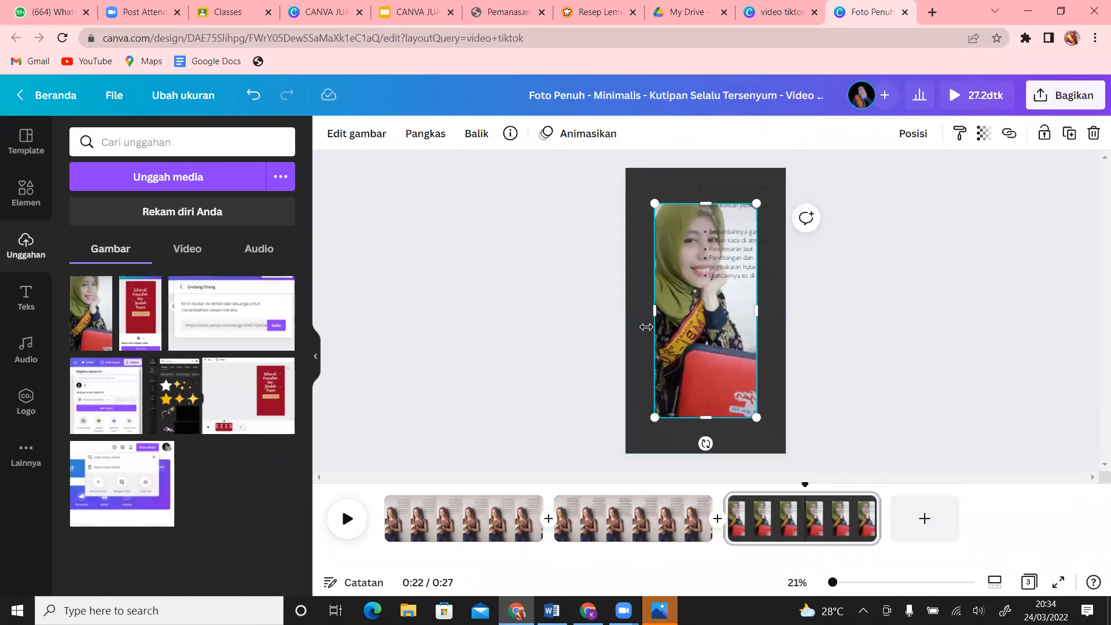
pyautogui.moveTo(655, 202); pyautogui.dragTo(601, 166)
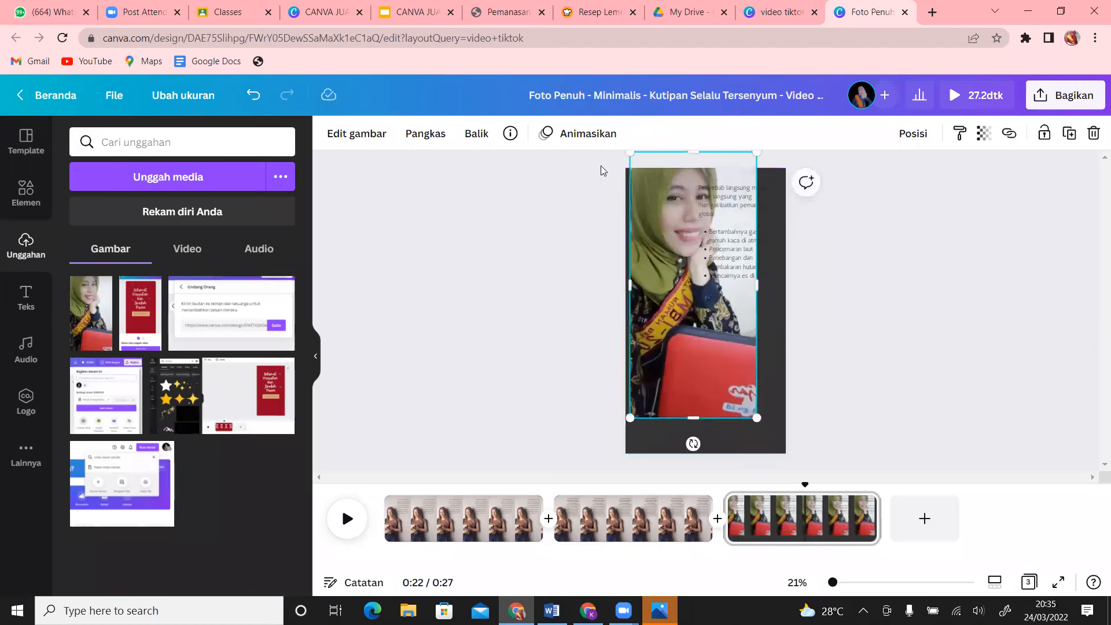
pyautogui.press('Delete')
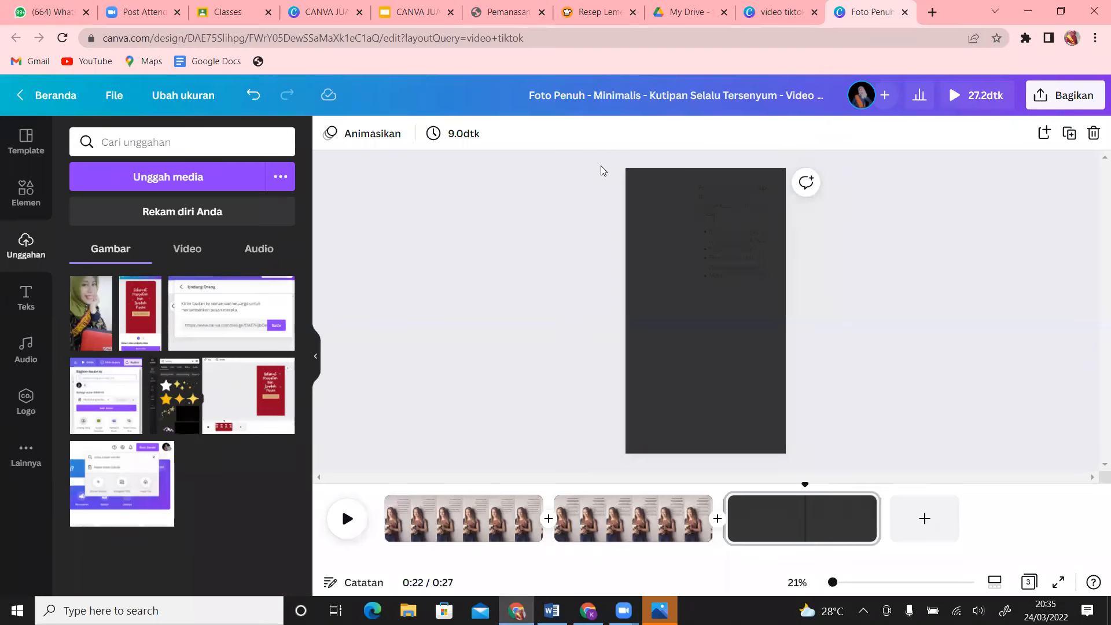
pyautogui.hotkey('ctrl', 'z')
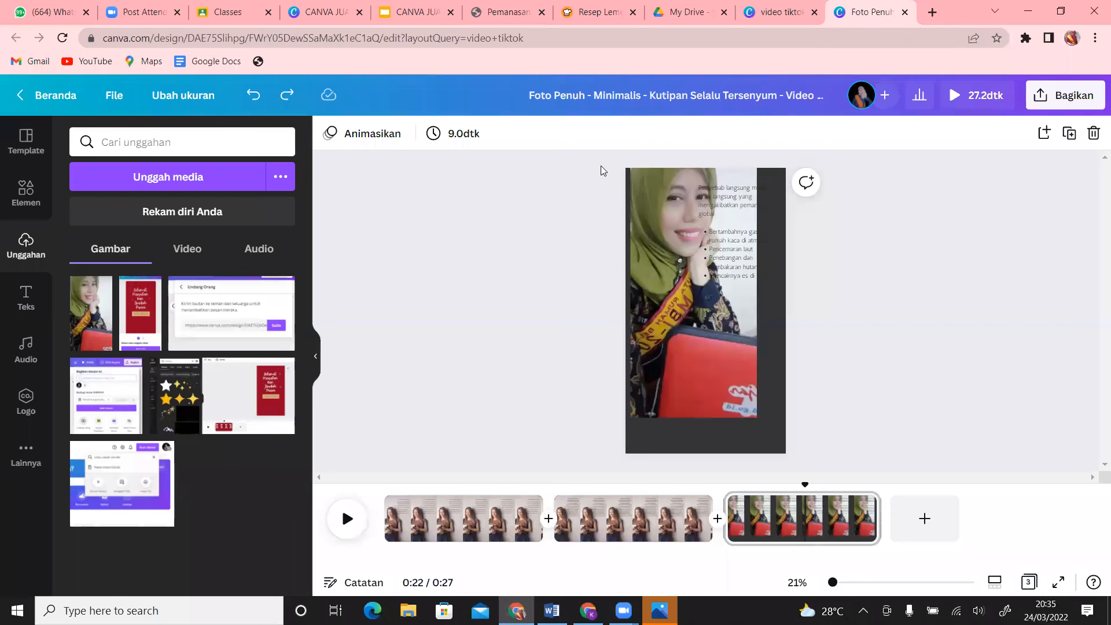
# - Undo the portrait insertion and the background photo's deletion on the third page, and preview the video from its beginning
pyautogui.hotkey('ctrl', 'z')
pyautogui.hotkey('ctrl', 'z')
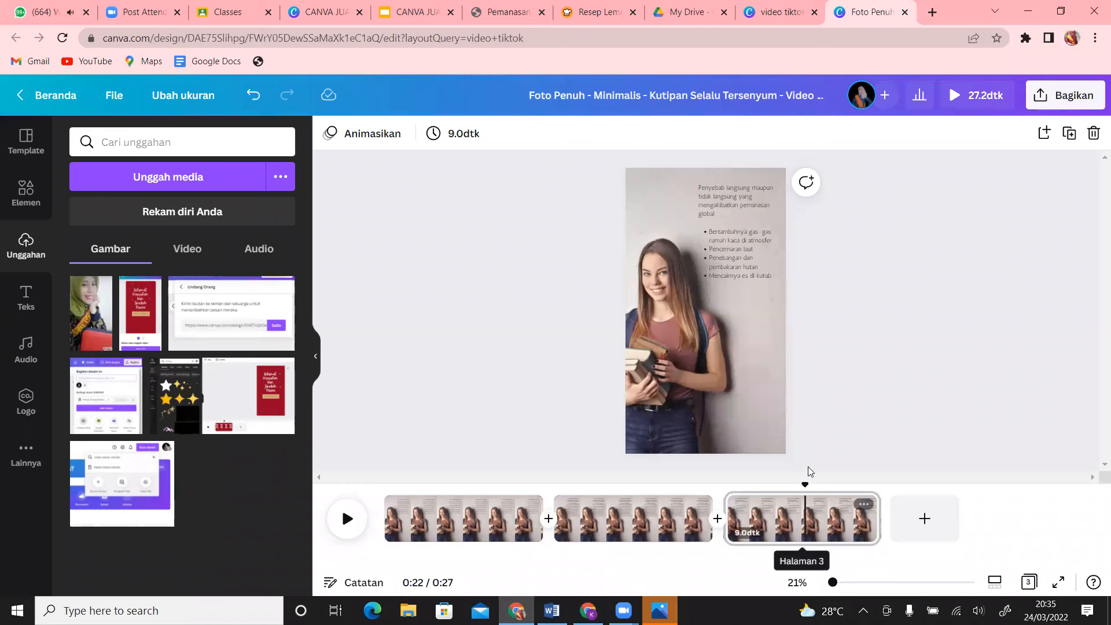
pyautogui.moveTo(806, 482); pyautogui.dragTo(384, 482)
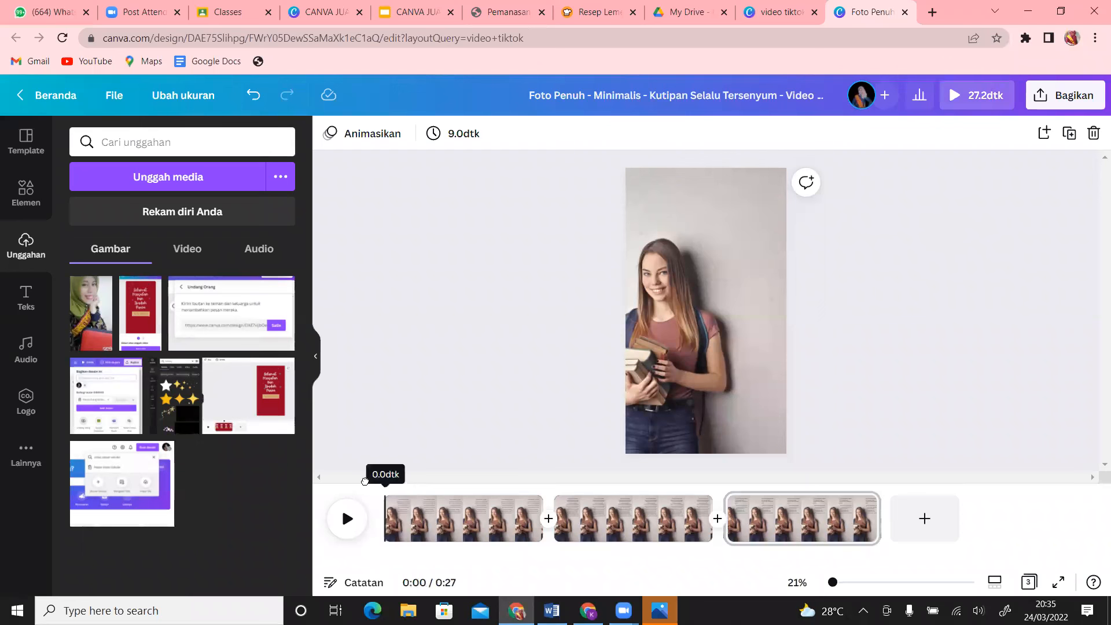
pyautogui.click(347, 520)
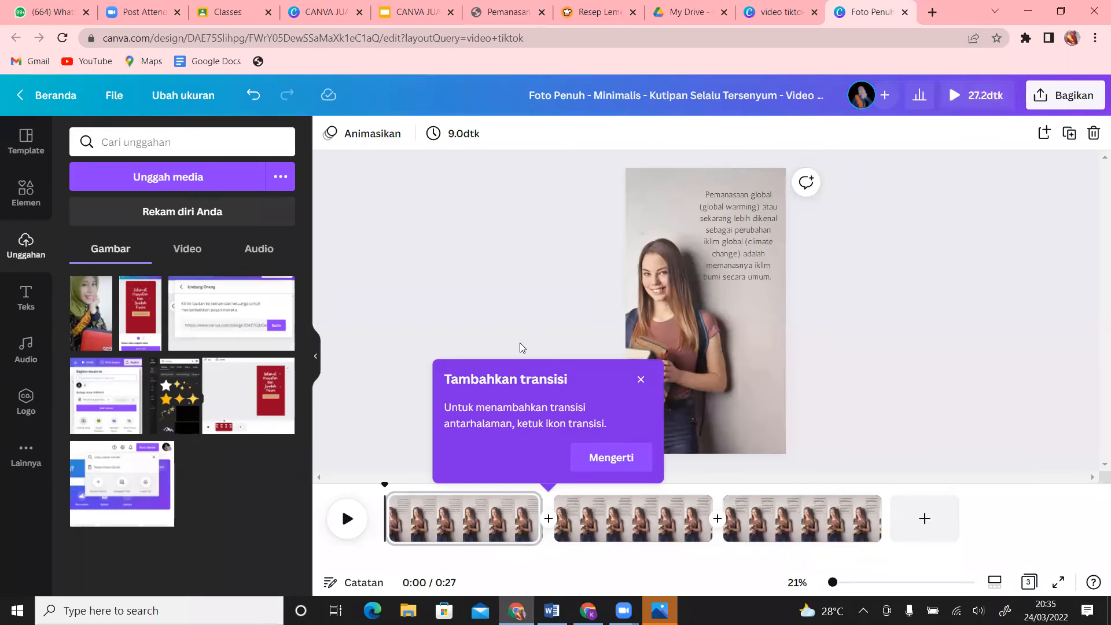
pyautogui.click(641, 380)
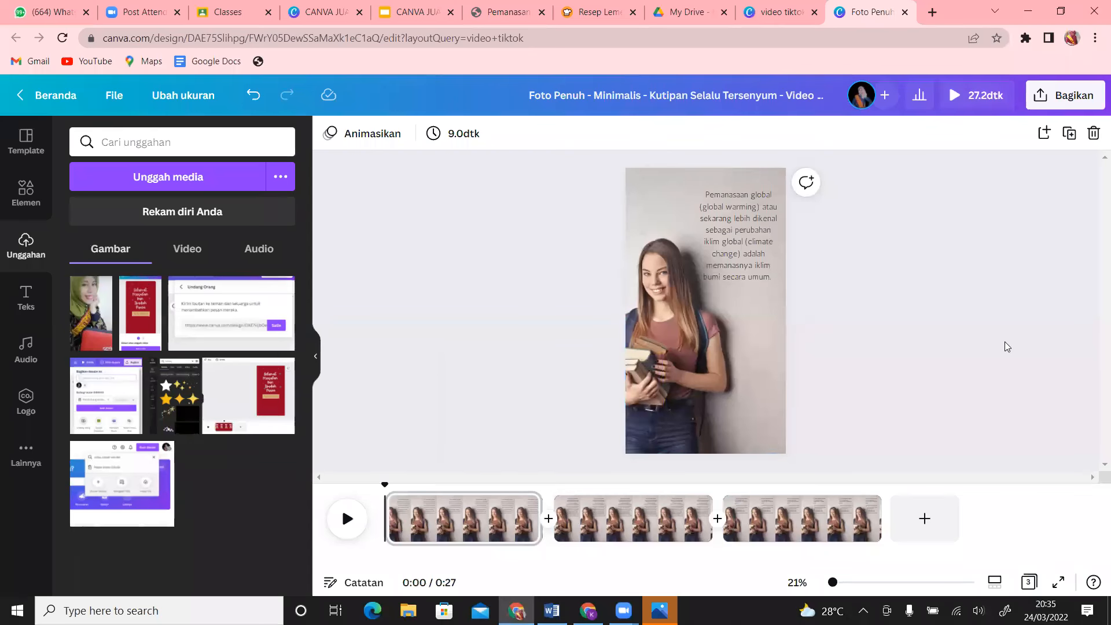
# - Display the audio library, flip the first page's background photo horizontally, and move the definition text to the page's empty upper-left area
pyautogui.click(27, 350)
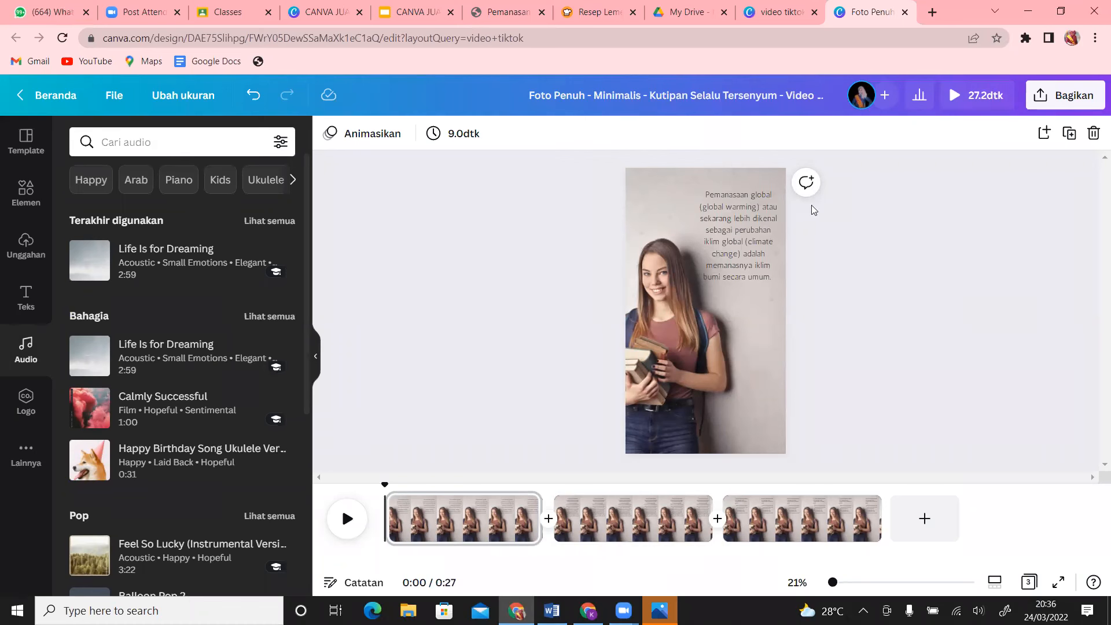
pyautogui.click(758, 234)
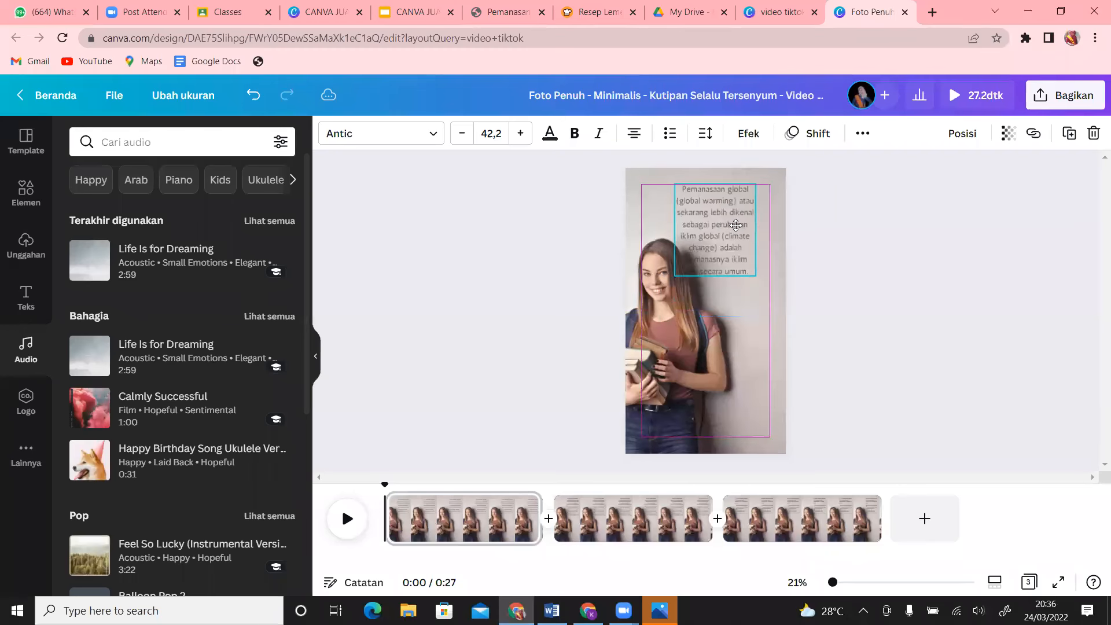
pyautogui.moveTo(736, 225); pyautogui.dragTo(692, 273)
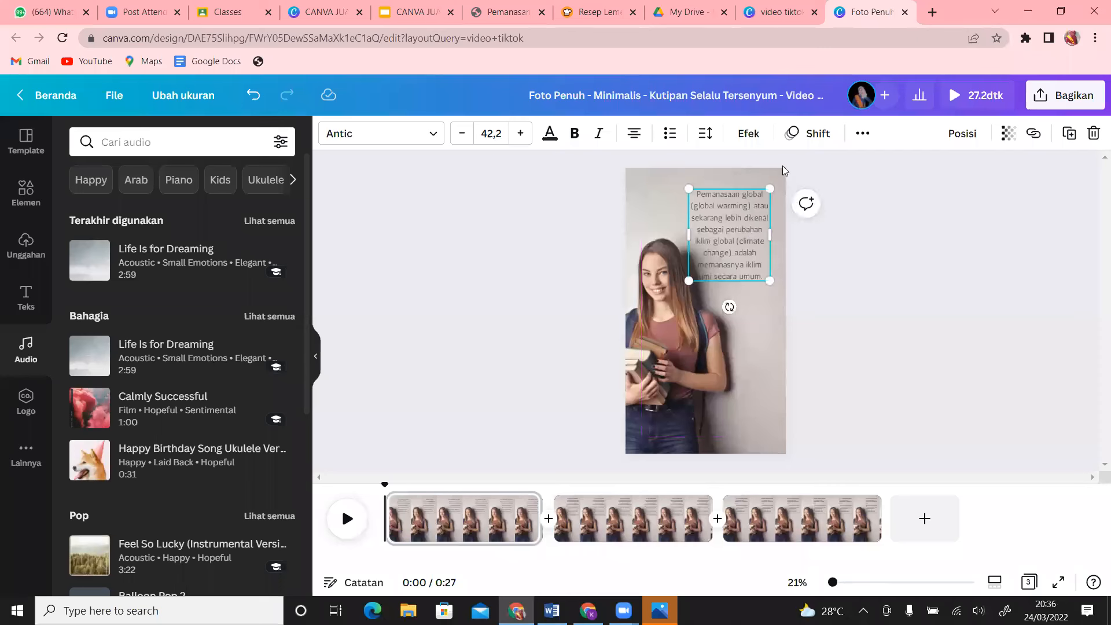
pyautogui.click(647, 422)
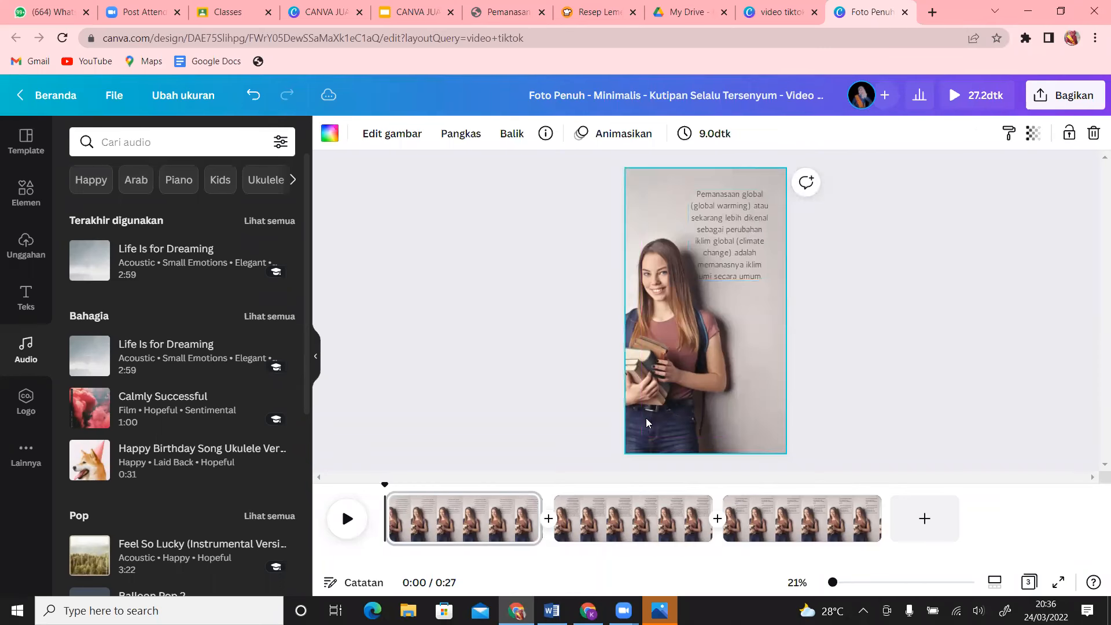
pyautogui.click(513, 135)
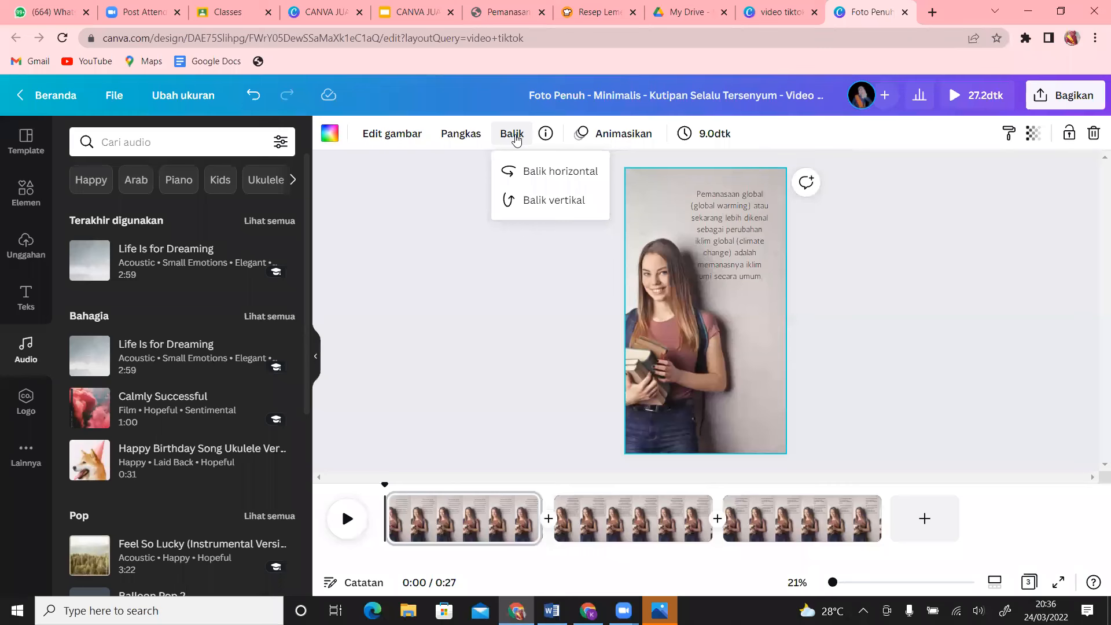
pyautogui.click(544, 173)
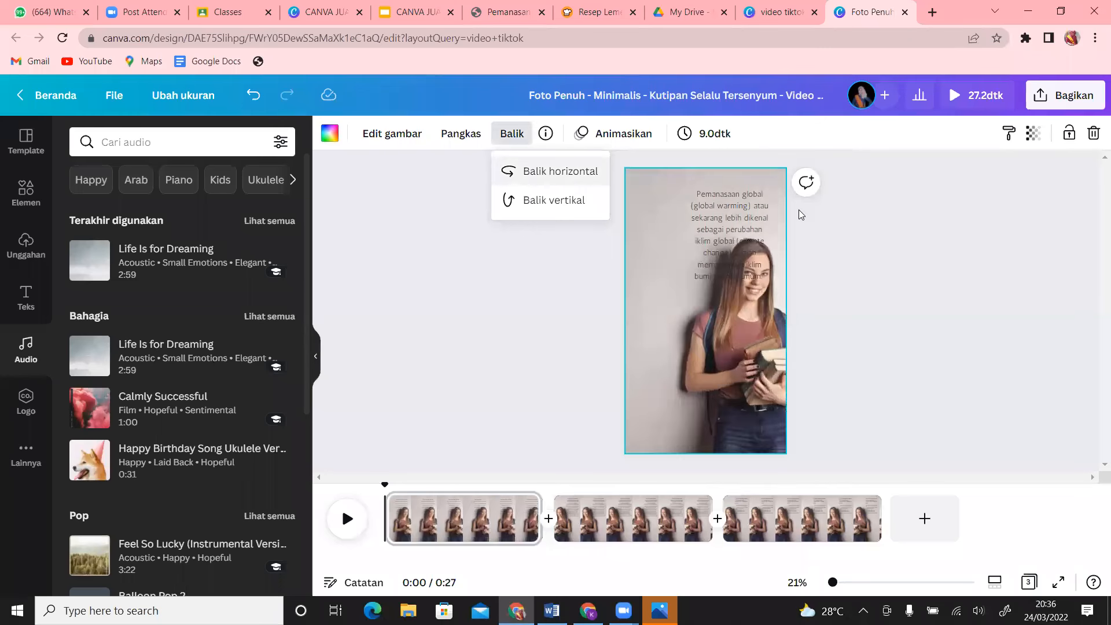
pyautogui.moveTo(730, 230); pyautogui.dragTo(673, 227)
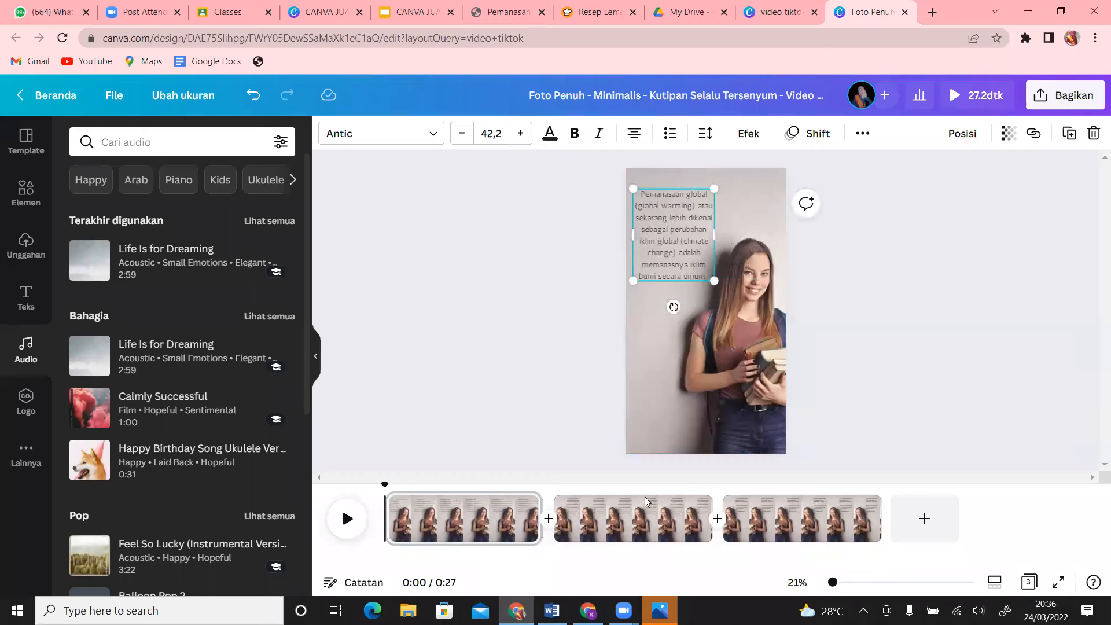
# - Flip the second page's background photo horizontally and move its paragraph to the empty upper-left area beside the woman
pyautogui.click(623, 538)
pyautogui.click(666, 527)
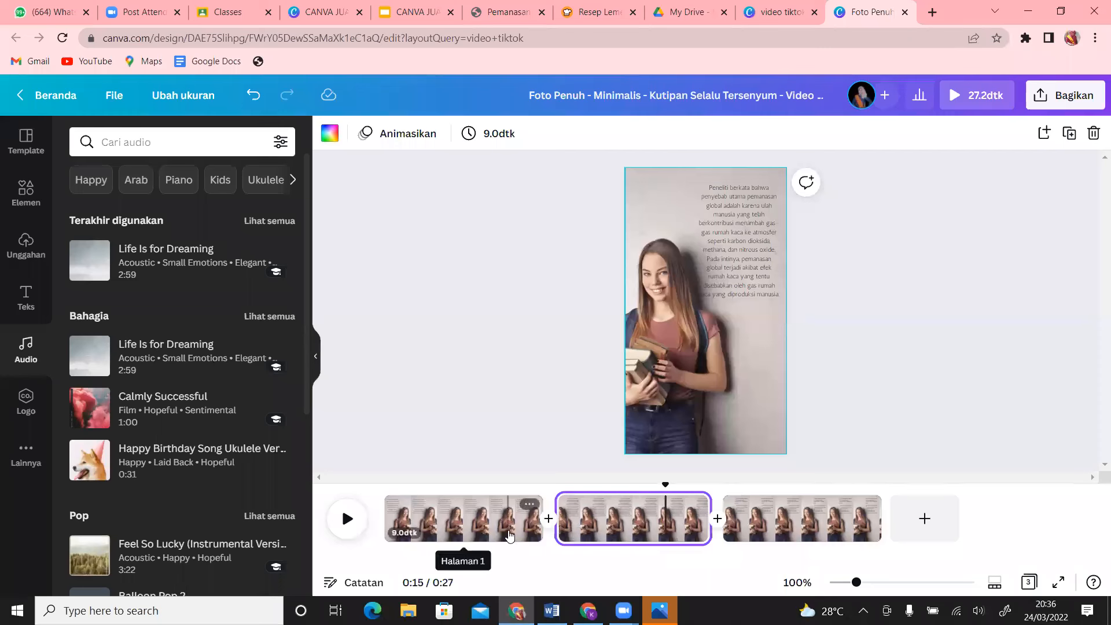
pyautogui.click(507, 530)
pyautogui.click(615, 539)
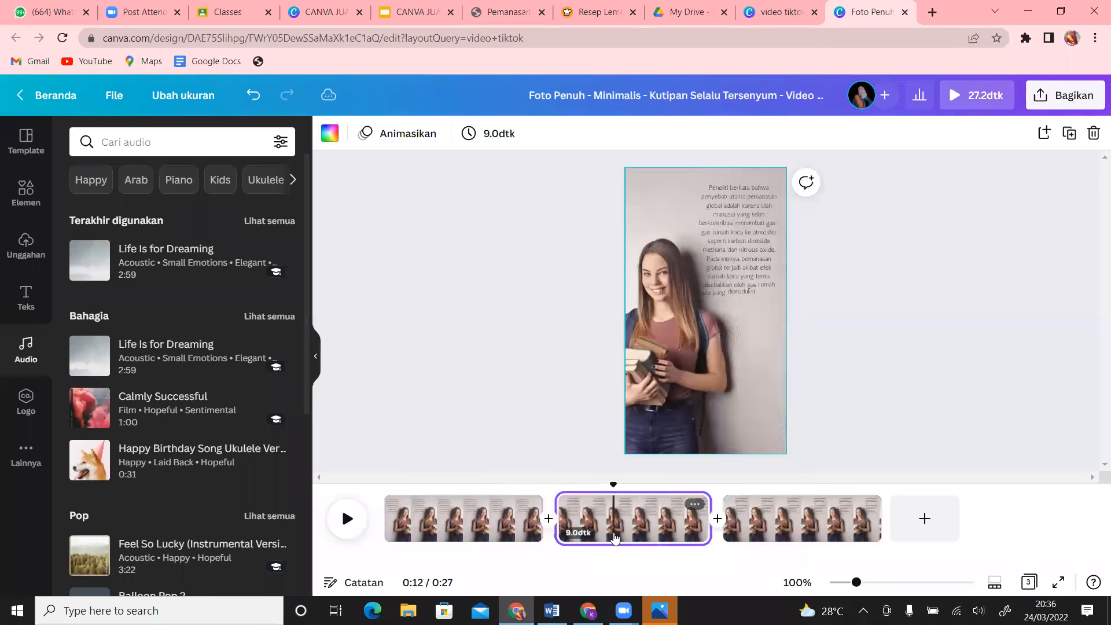
pyautogui.click(692, 541)
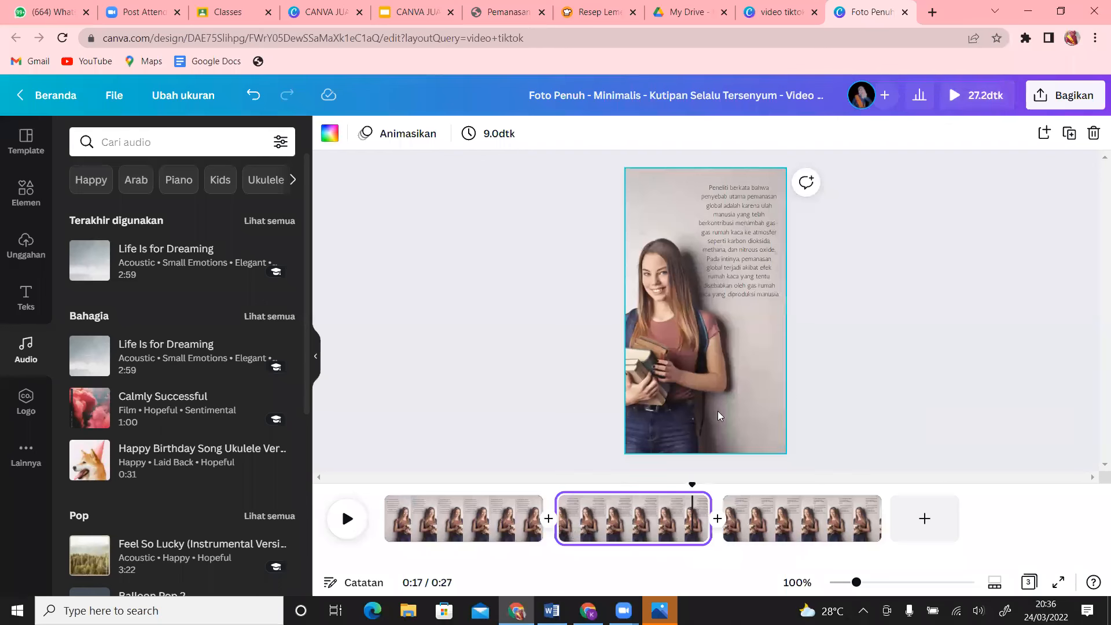
pyautogui.click(751, 417)
pyautogui.click(512, 133)
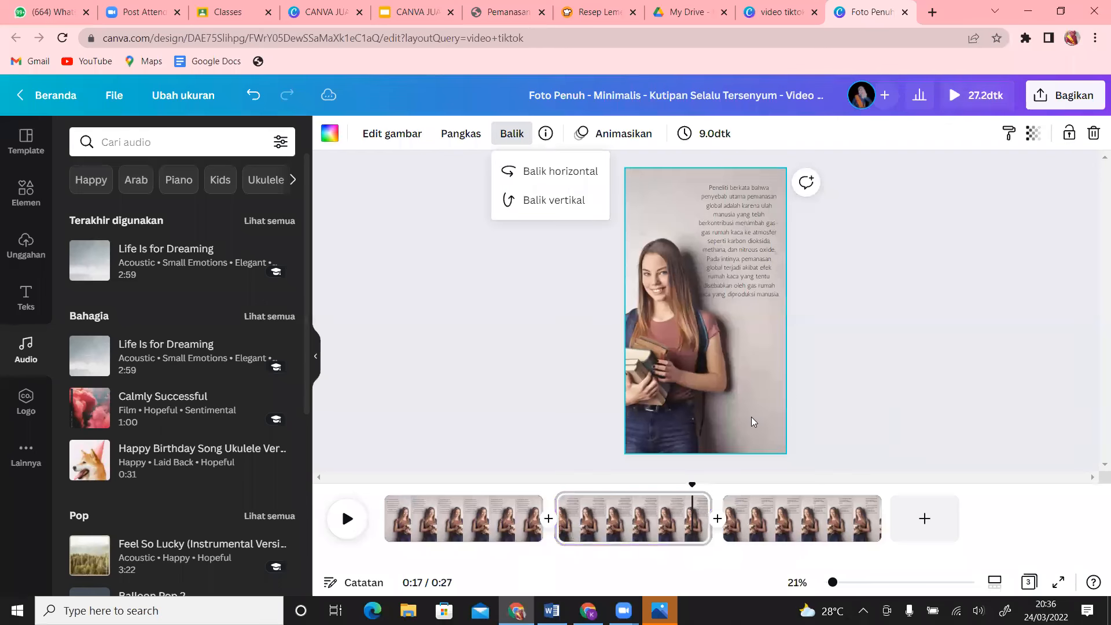
pyautogui.click(555, 172)
pyautogui.moveTo(763, 228); pyautogui.dragTo(707, 230)
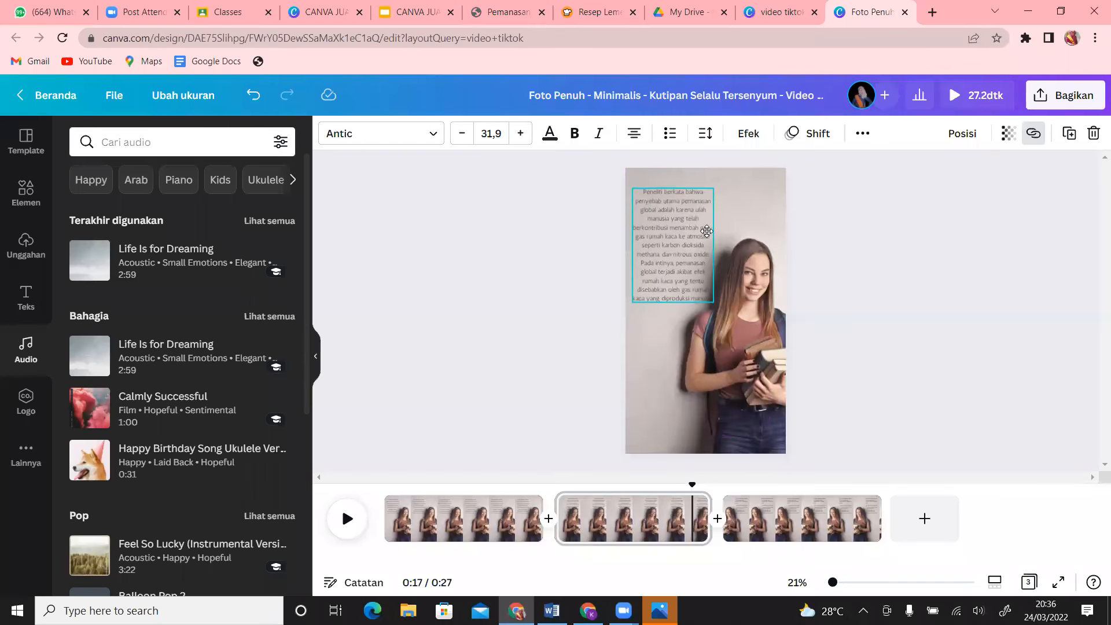
# - Flip the third page's background photo horizontally and move the bulleted causes text to the empty upper-left area of the page
pyautogui.click(798, 517)
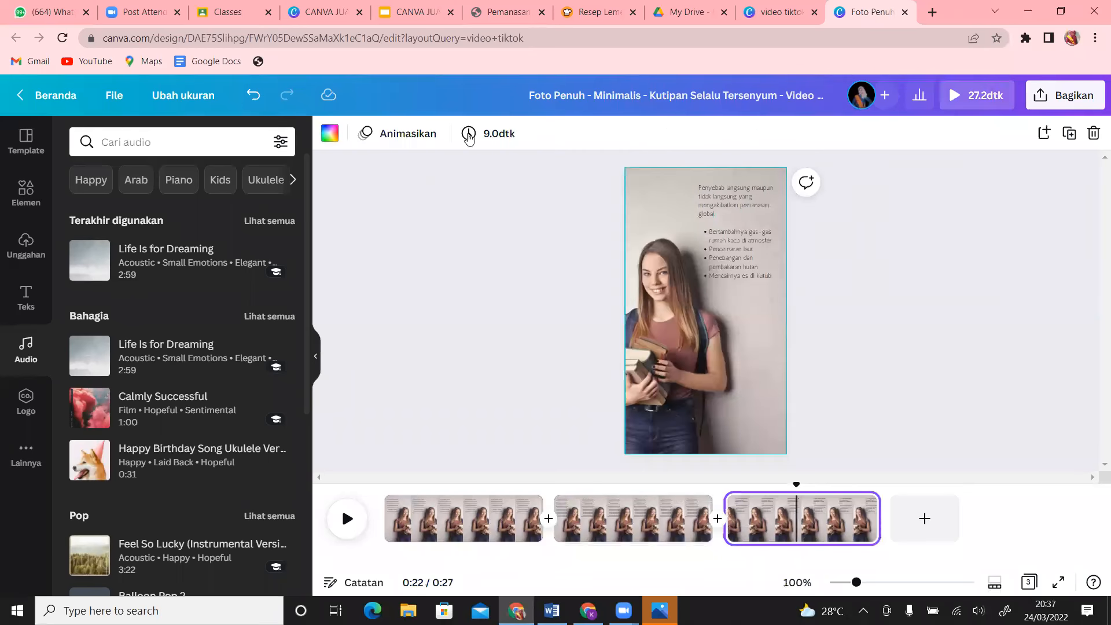
pyautogui.click(751, 389)
pyautogui.click(511, 133)
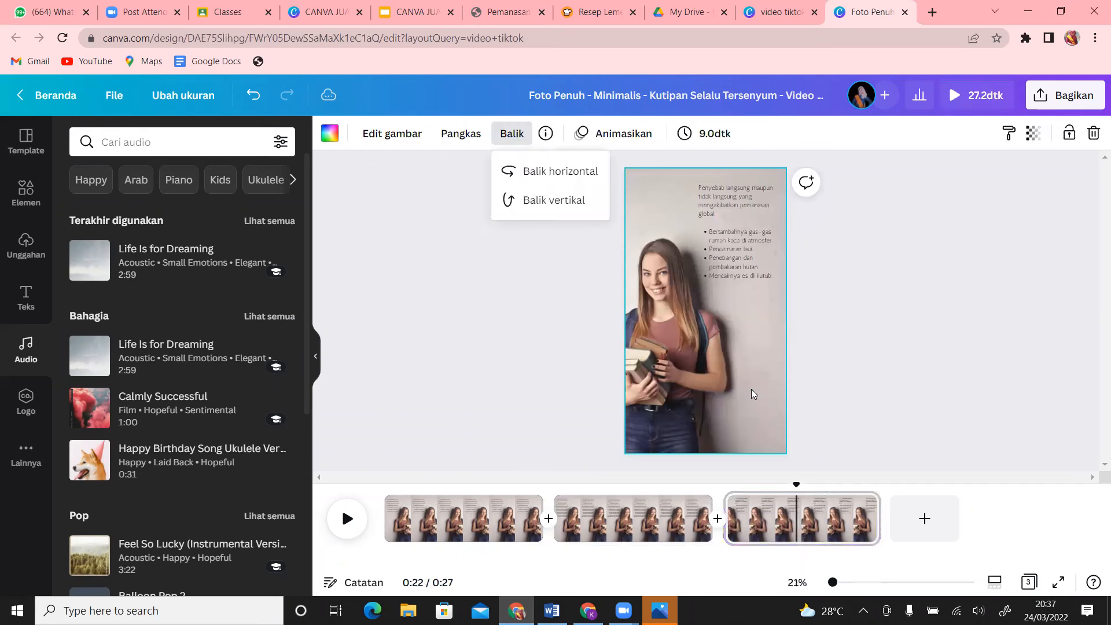
pyautogui.click(569, 176)
pyautogui.moveTo(745, 219); pyautogui.dragTo(685, 221)
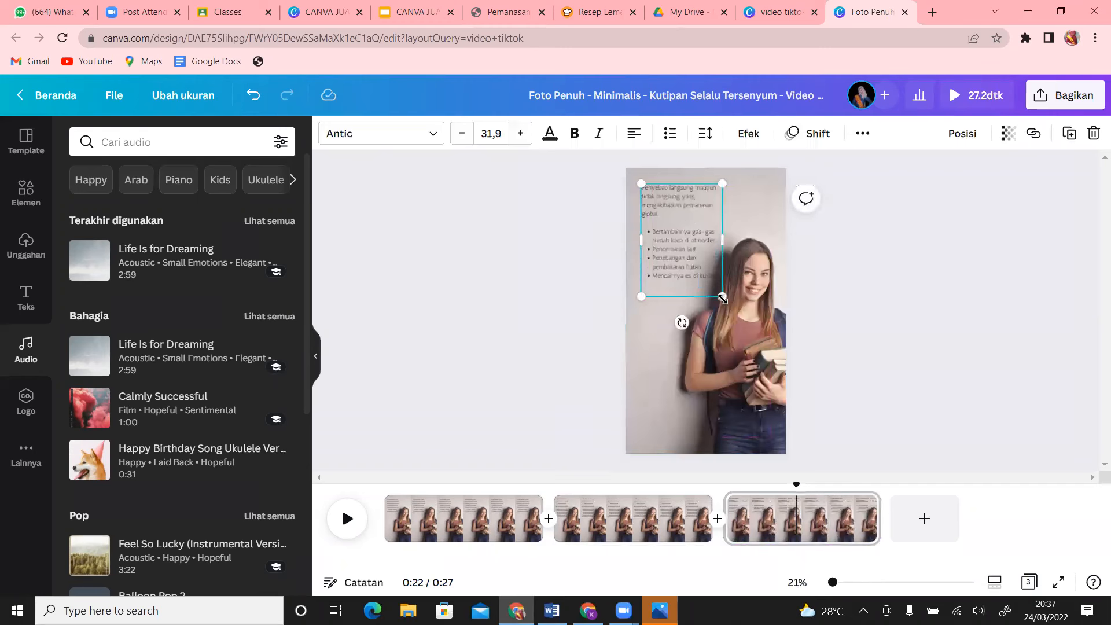
pyautogui.moveTo(686, 243); pyautogui.dragTo(680, 244)
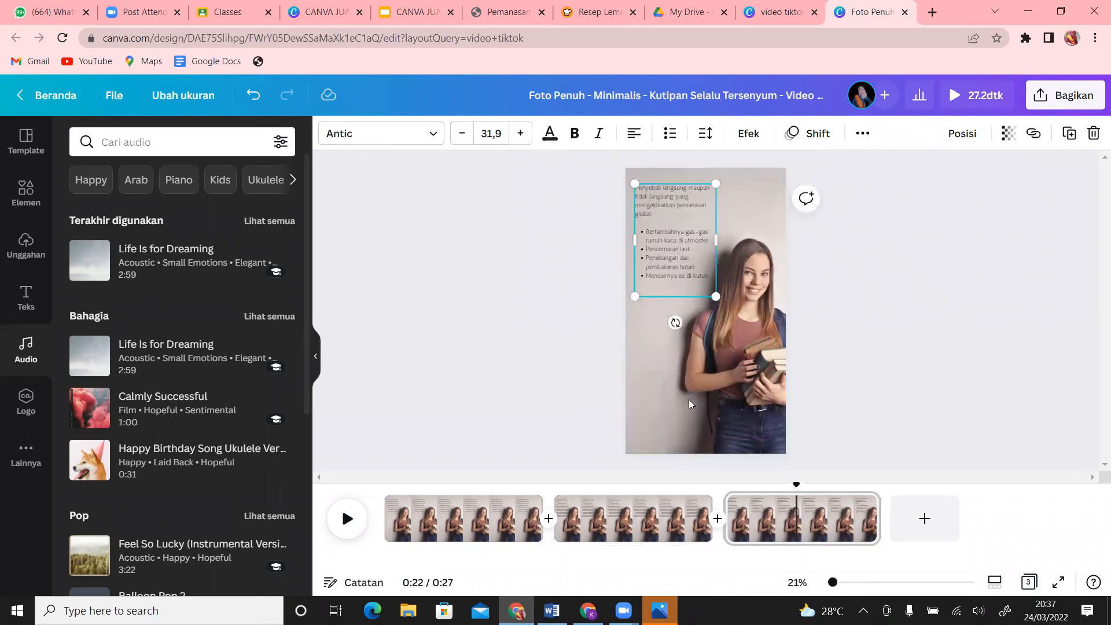
# - Add a text box with the creator's social media handle in the lower-left corner of the third page
pyautogui.click(745, 354)
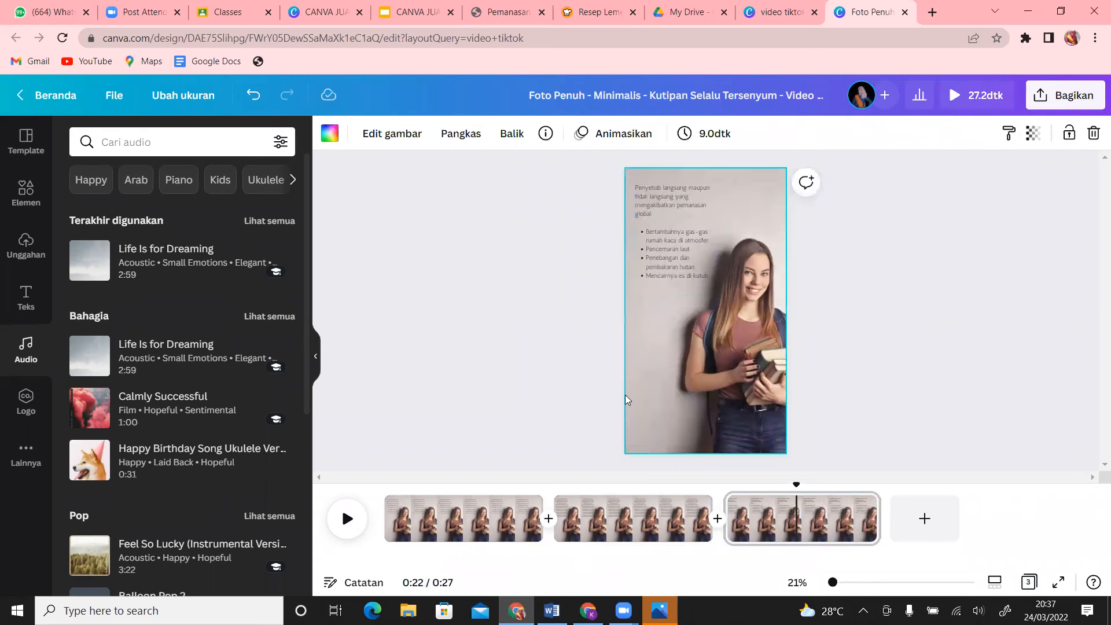
pyautogui.press('t')
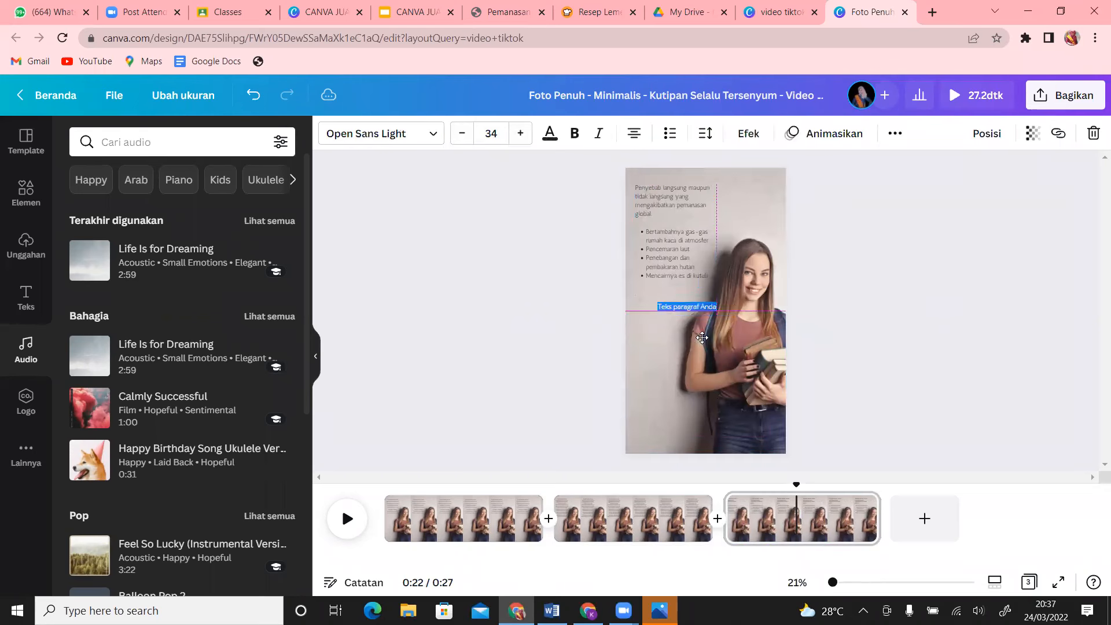
pyautogui.moveTo(708, 340); pyautogui.dragTo(677, 437)
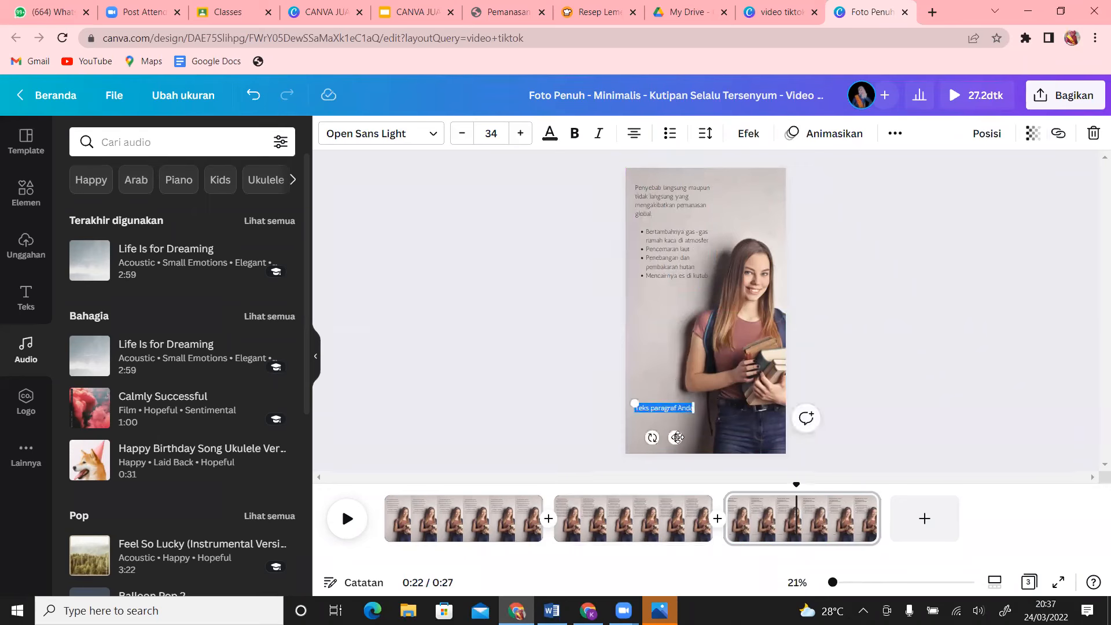
pyautogui.press('BackSpace')
pyautogui.write('ayulie')
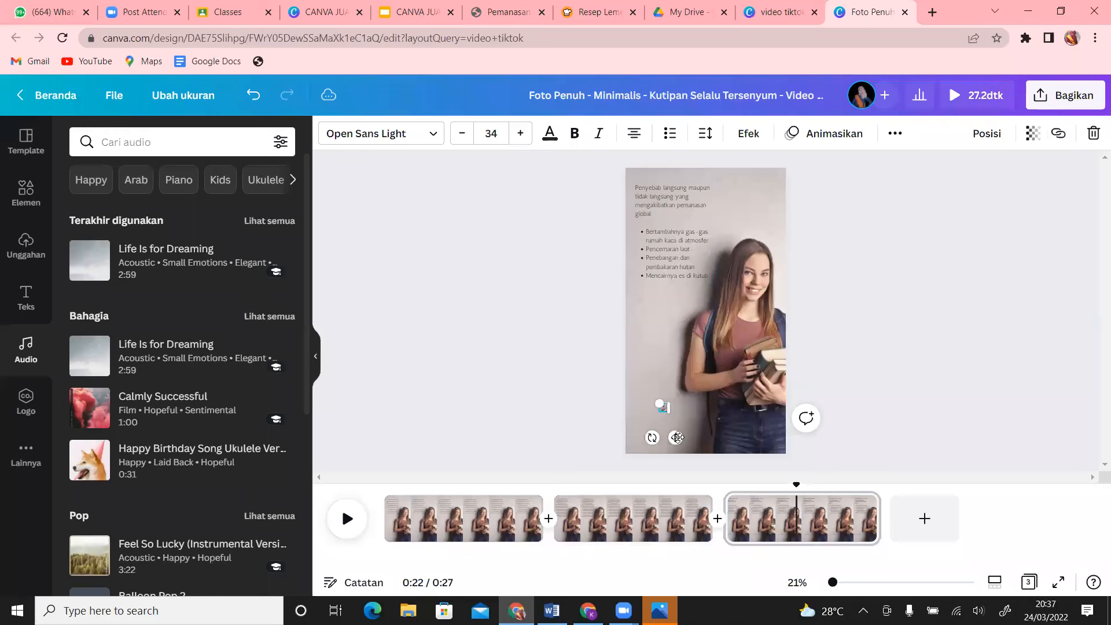
pyautogui.write('saridona')
pyautogui.moveTo(675, 438); pyautogui.dragTo(678, 469)
pyautogui.click(859, 372)
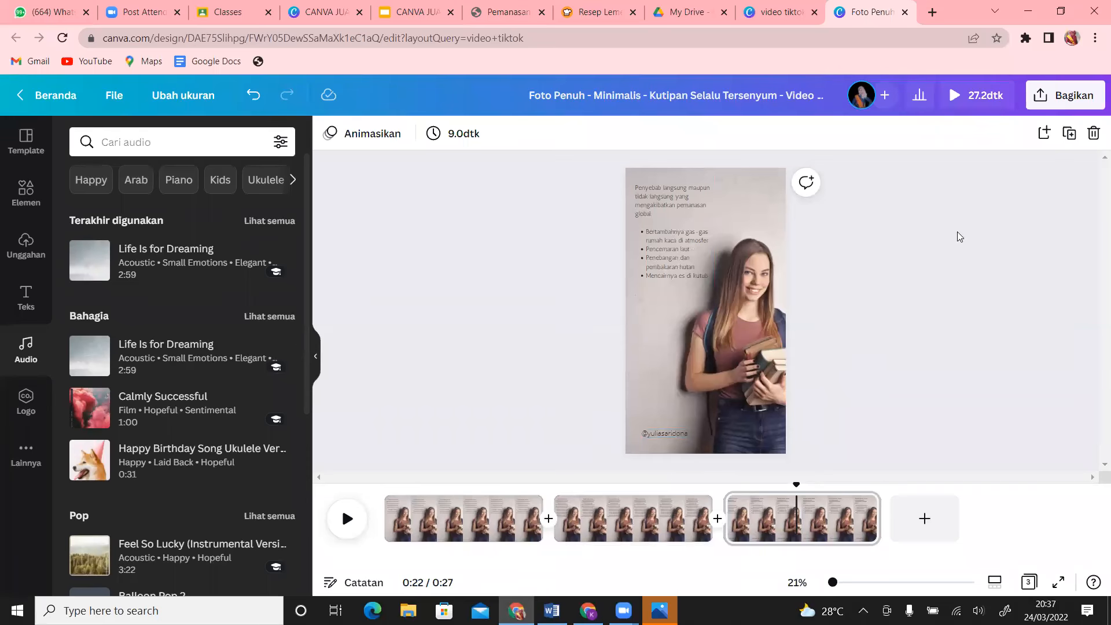
# - Download all three pages of the design as an MP4 video
pyautogui.click(1068, 96)
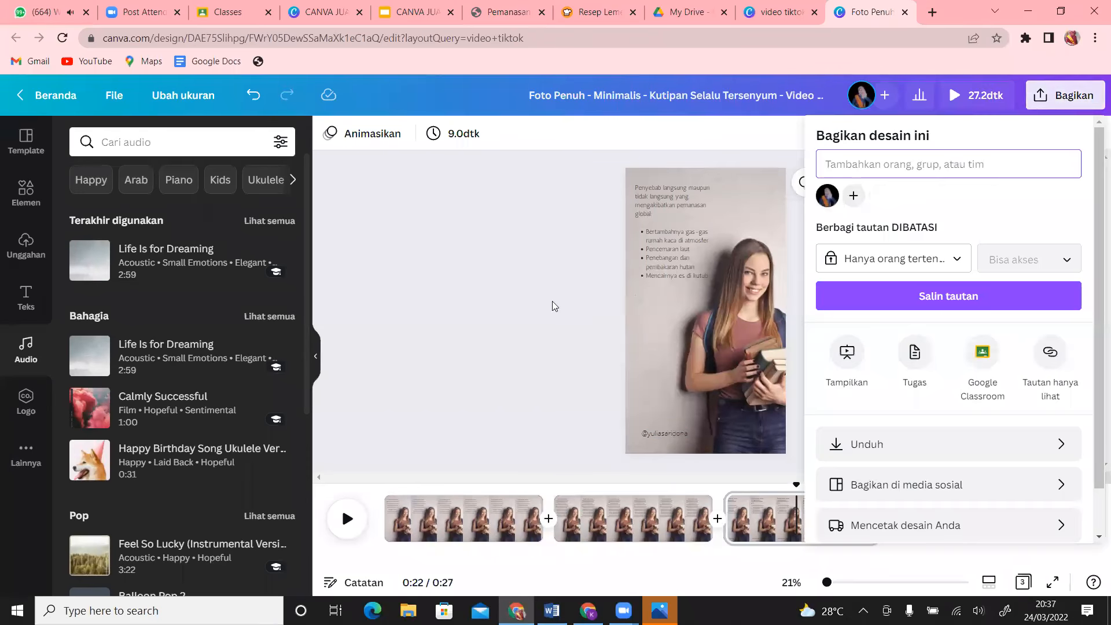
pyautogui.click(569, 323)
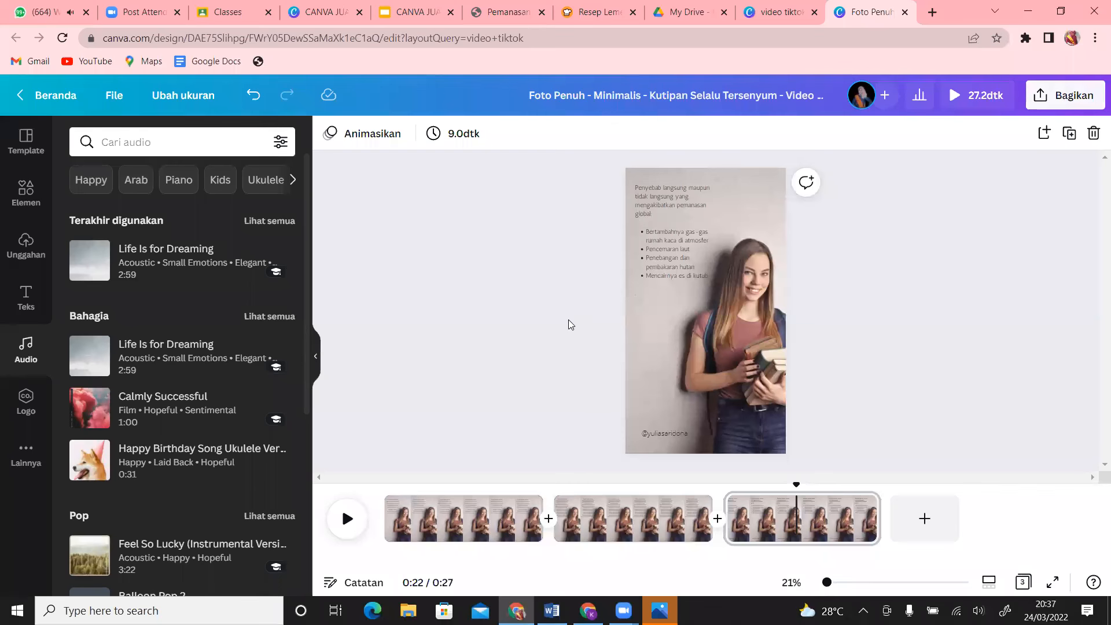
pyautogui.click(1077, 102)
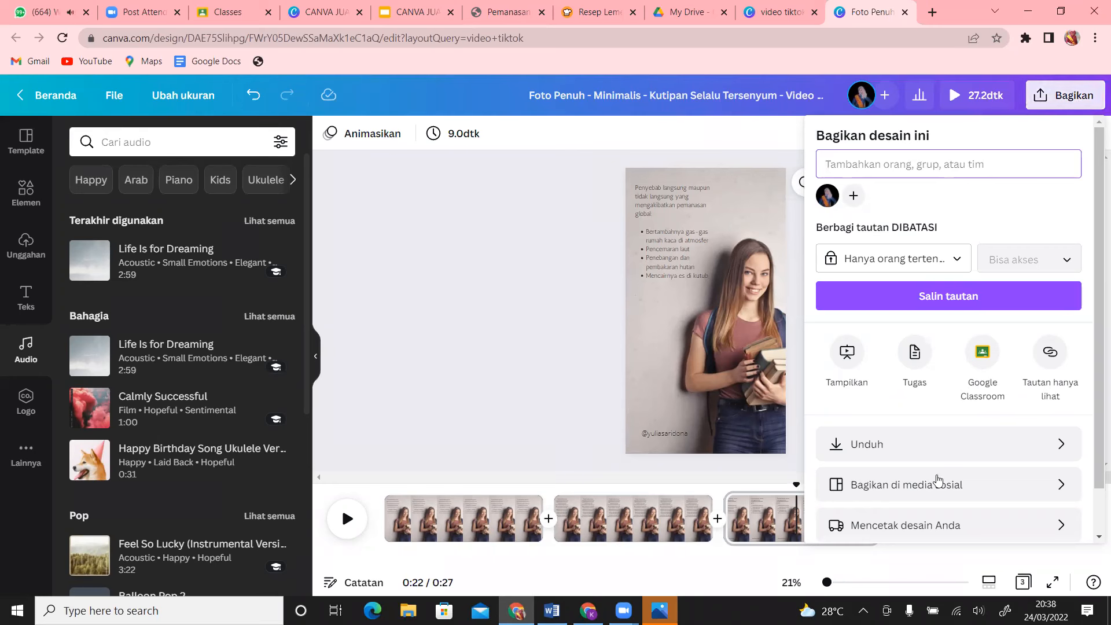
pyautogui.click(915, 451)
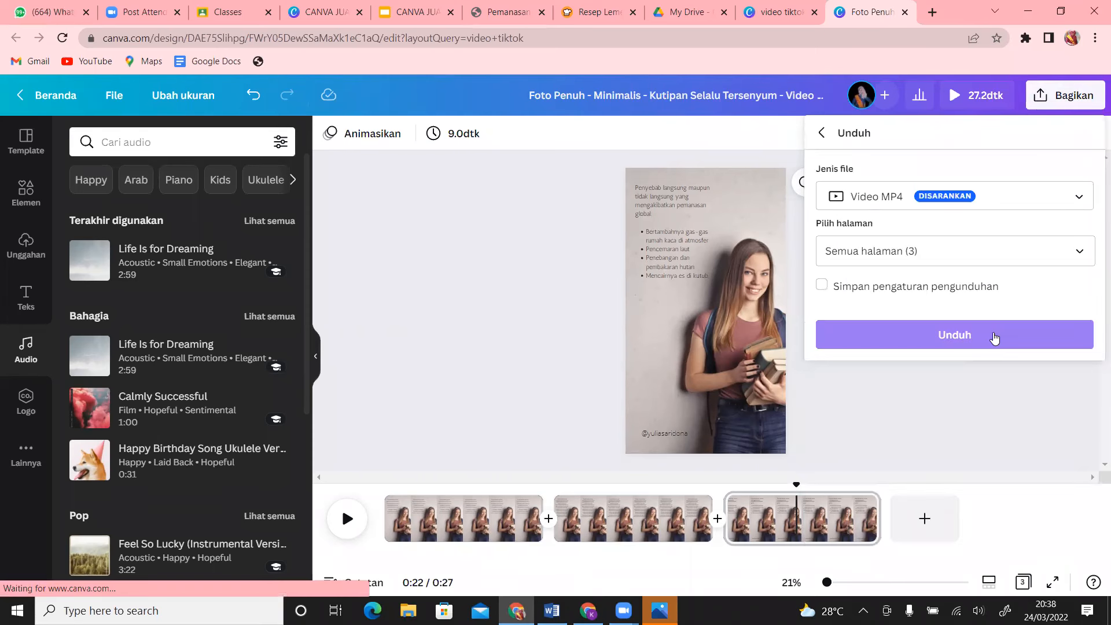
pyautogui.click(994, 335)
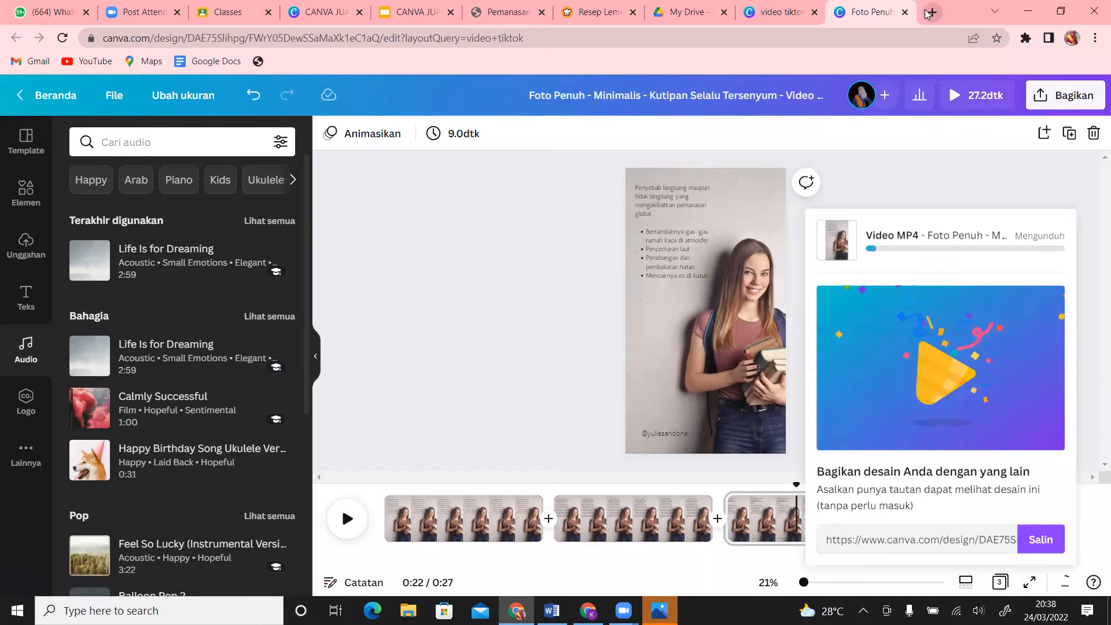
# - Open the Screen Mirror site, screenmirrorapp.com, in a new browser tab to show the phone's screen
pyautogui.click(931, 12)
pyautogui.write('sc')
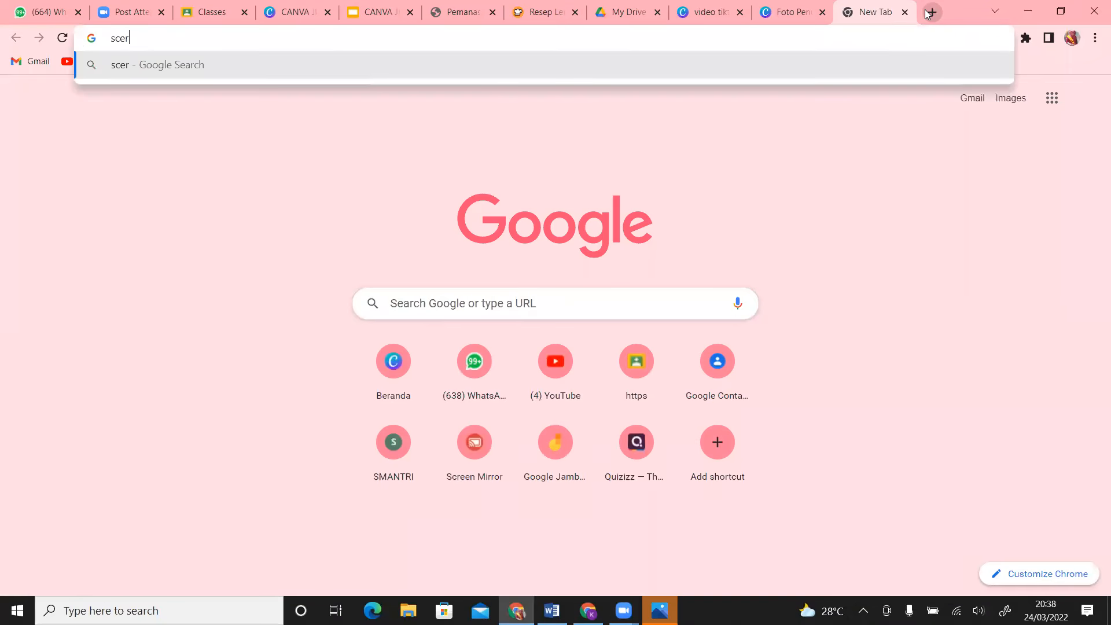
pyautogui.write('re')
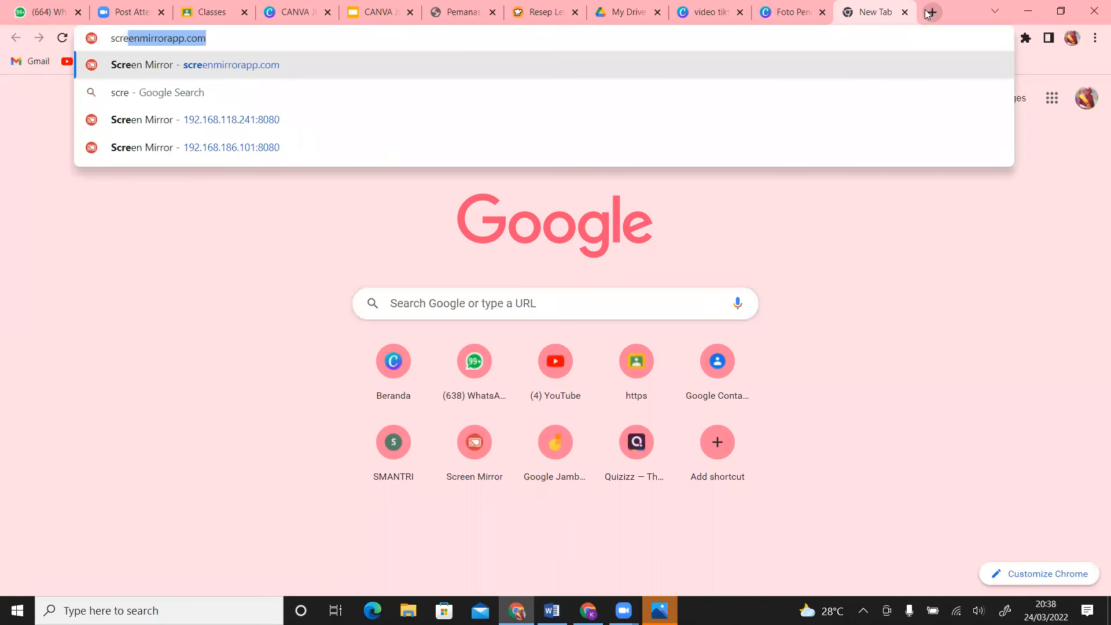
pyautogui.click(227, 66)
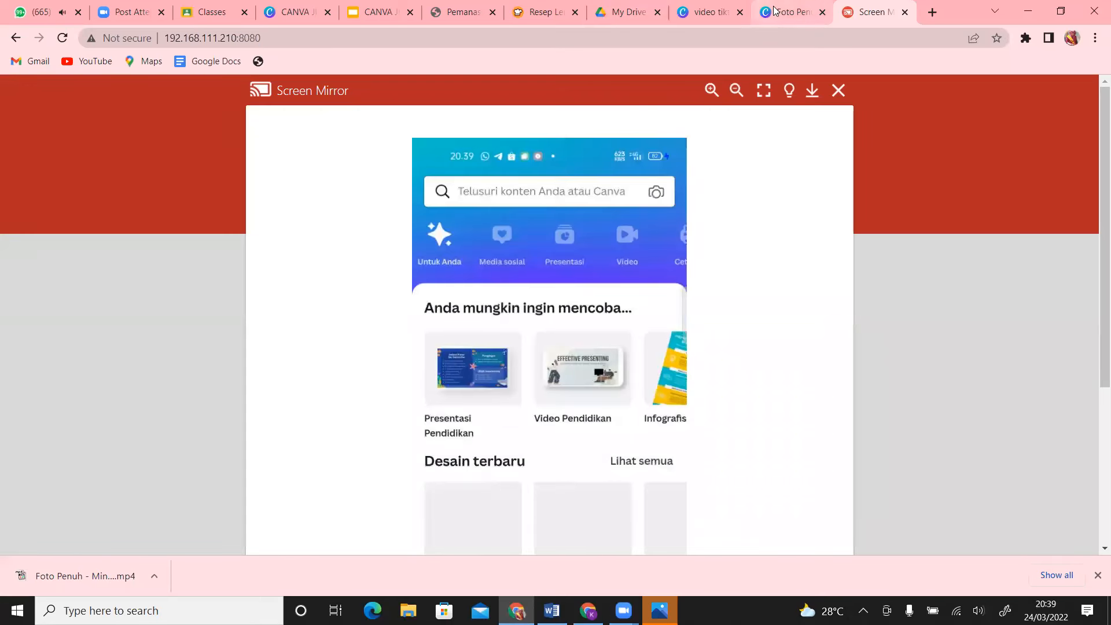
# - Check the video's download in the design and return to the "video tiktok" template search results
pyautogui.click(790, 13)
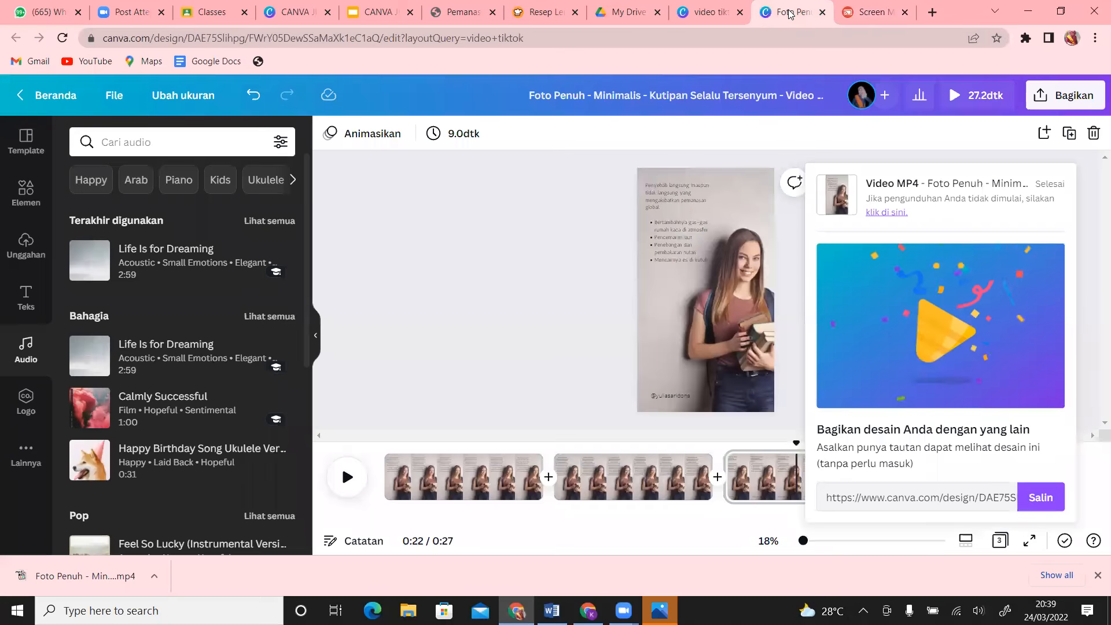
pyautogui.click(694, 12)
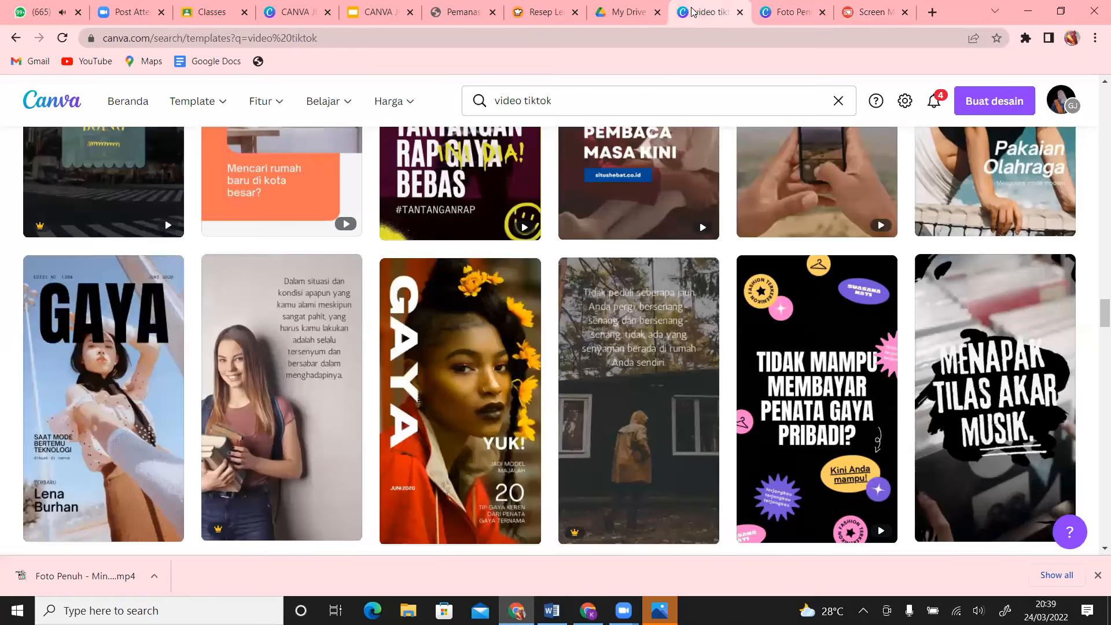
# - Switch to the mirrored phone screen and open the "Alat Bantu" app folder that contains TikTok
pyautogui.click(879, 15)
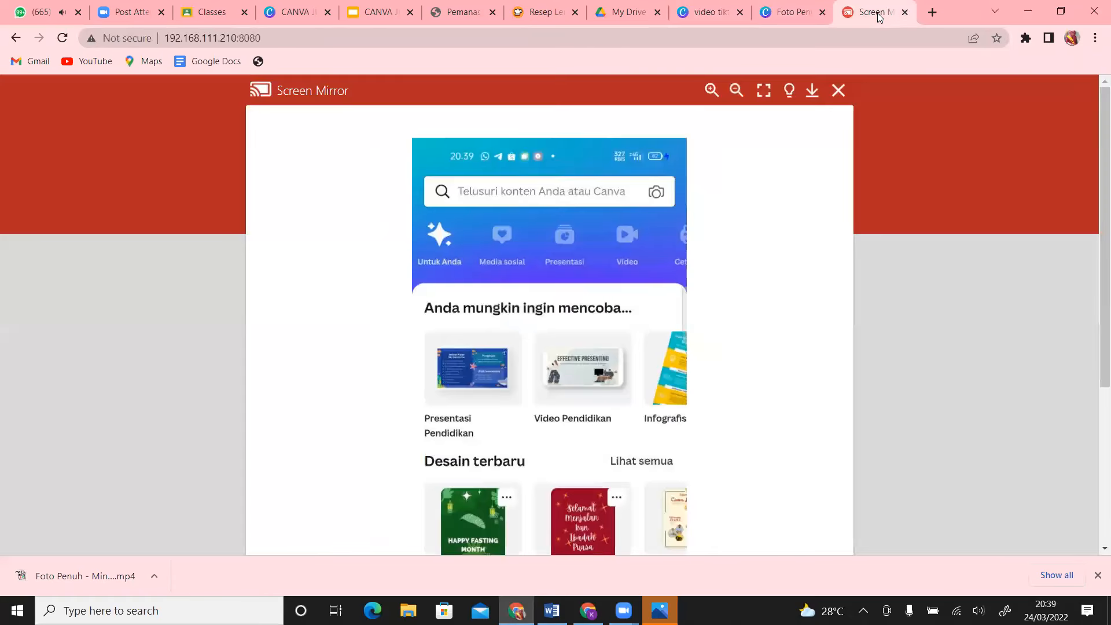
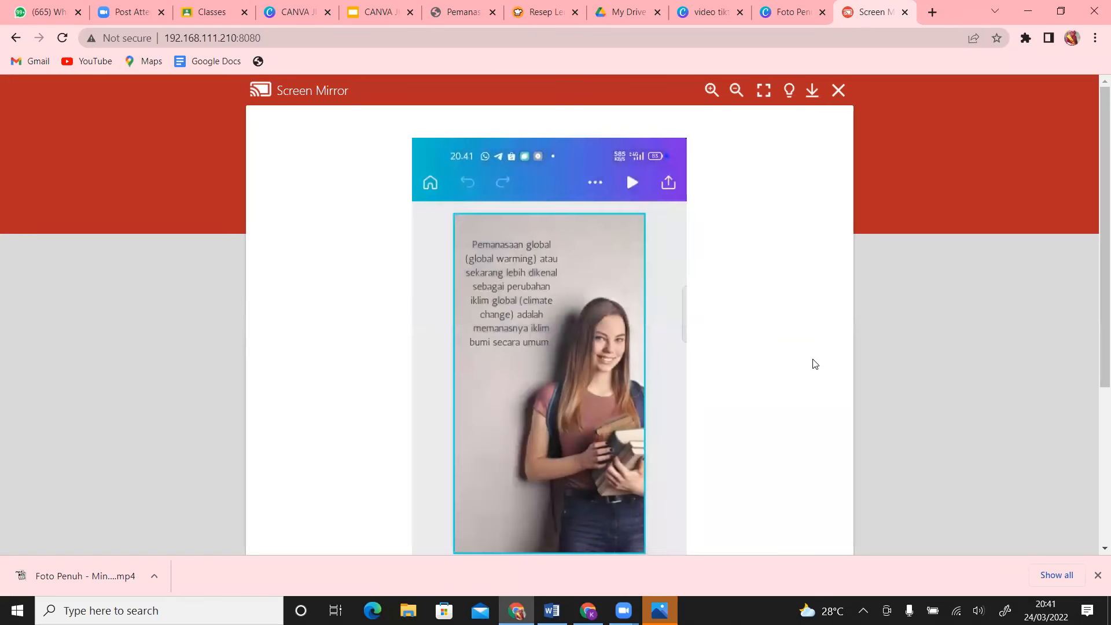
pyautogui.moveTo(1095, 210); pyautogui.dragTo(1095, 261)
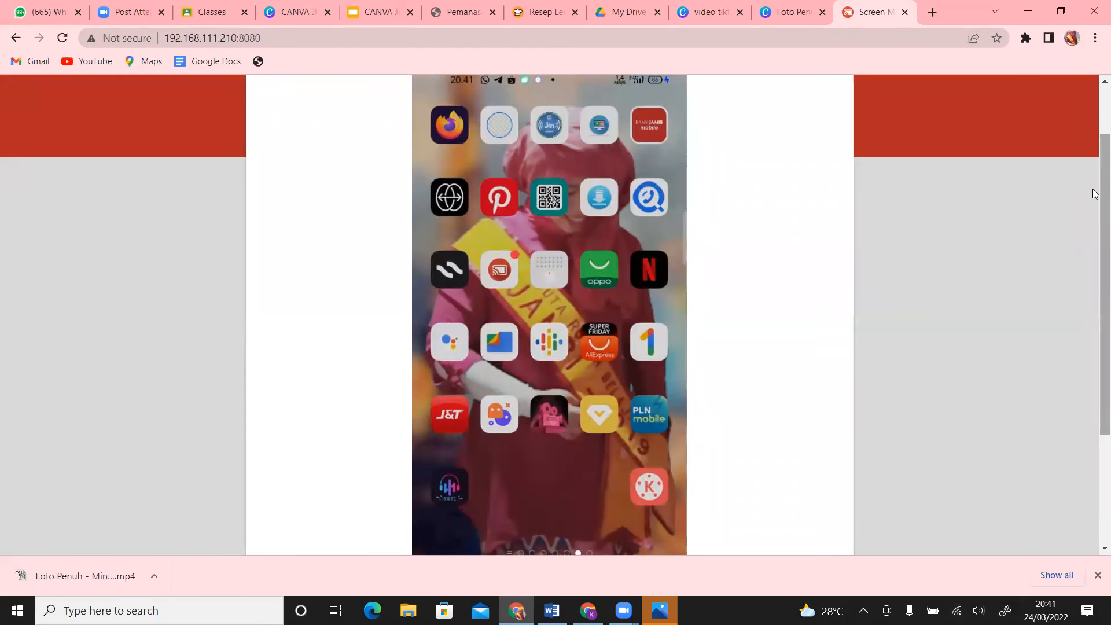
pyautogui.moveTo(1095, 193); pyautogui.dragTo(1095, 179)
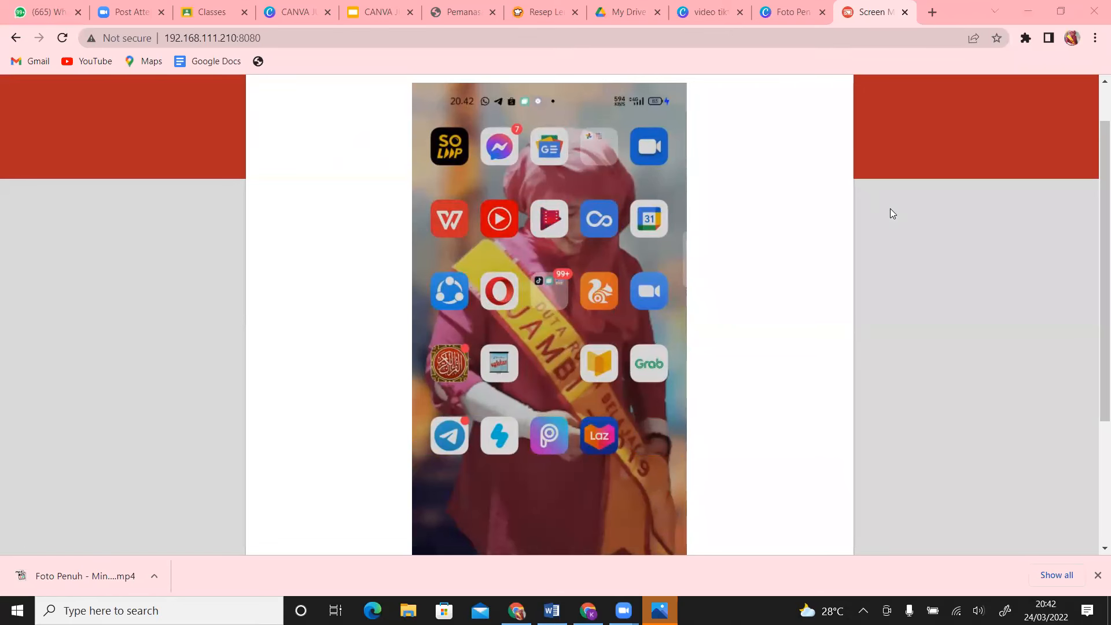
pyautogui.click(551, 301)
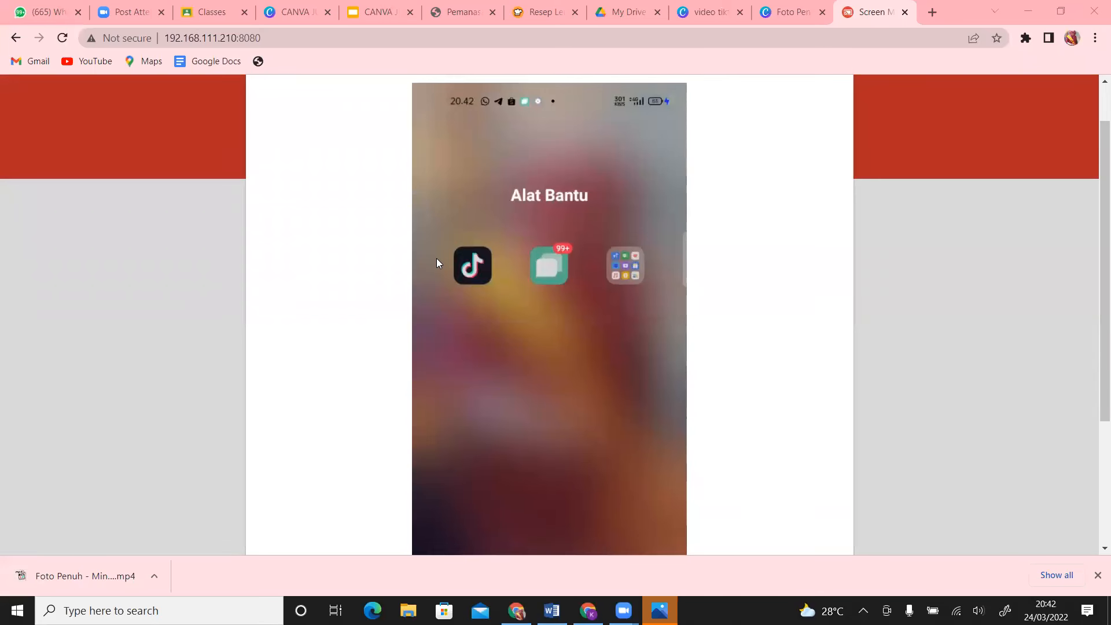
# - Look up Canva among the TikTok users and view its official profile
pyautogui.moveTo(1094, 255); pyautogui.dragTo(1094, 370)
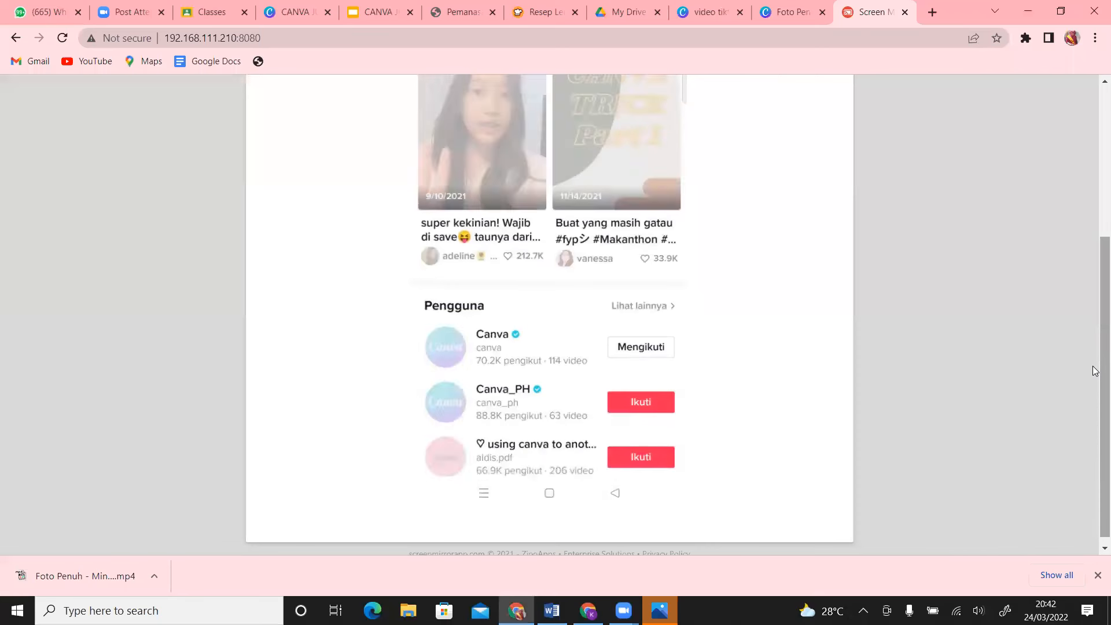
pyautogui.moveTo(1094, 370); pyautogui.dragTo(1095, 196)
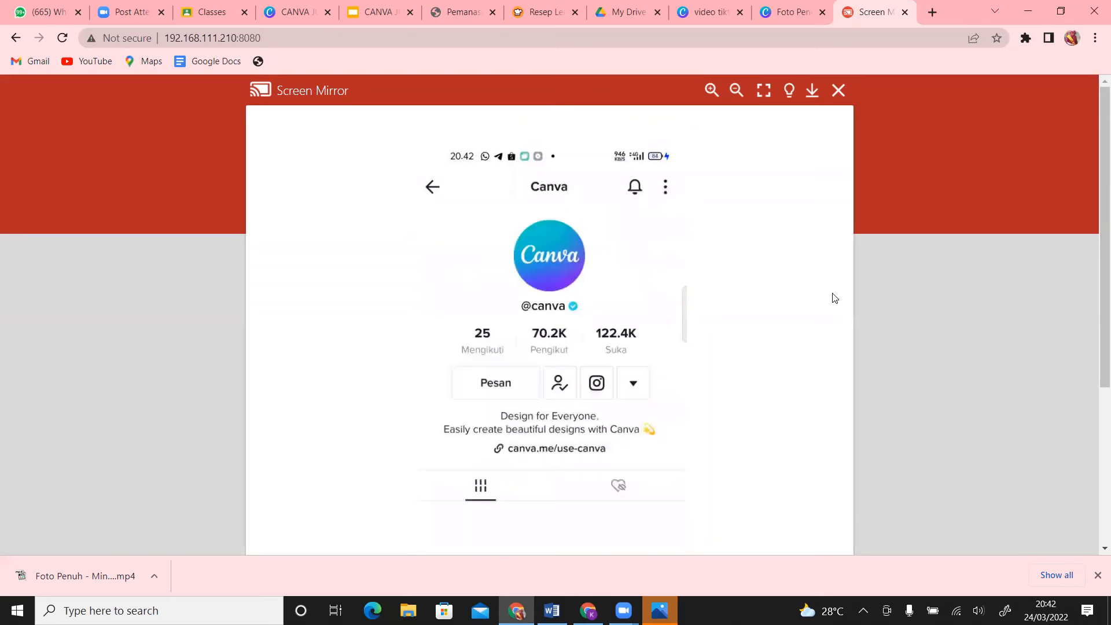
pyautogui.scroll(-3, 1094, 231)
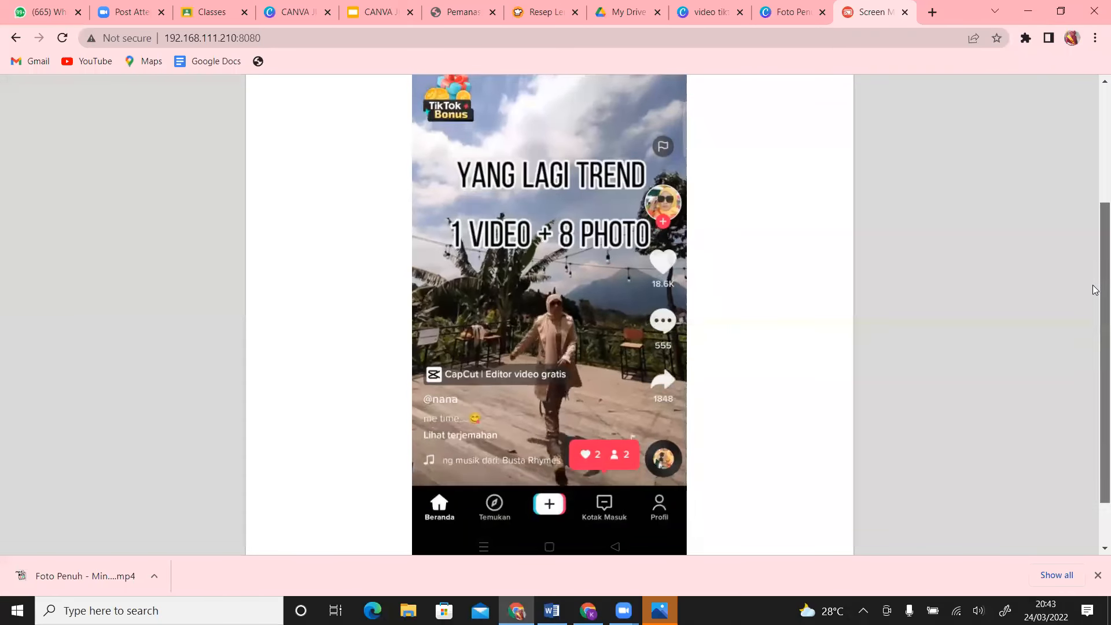
# - Start a new TikTok post and open the phone's gallery to upload a video
pyautogui.moveTo(1096, 289); pyautogui.dragTo(1095, 310)
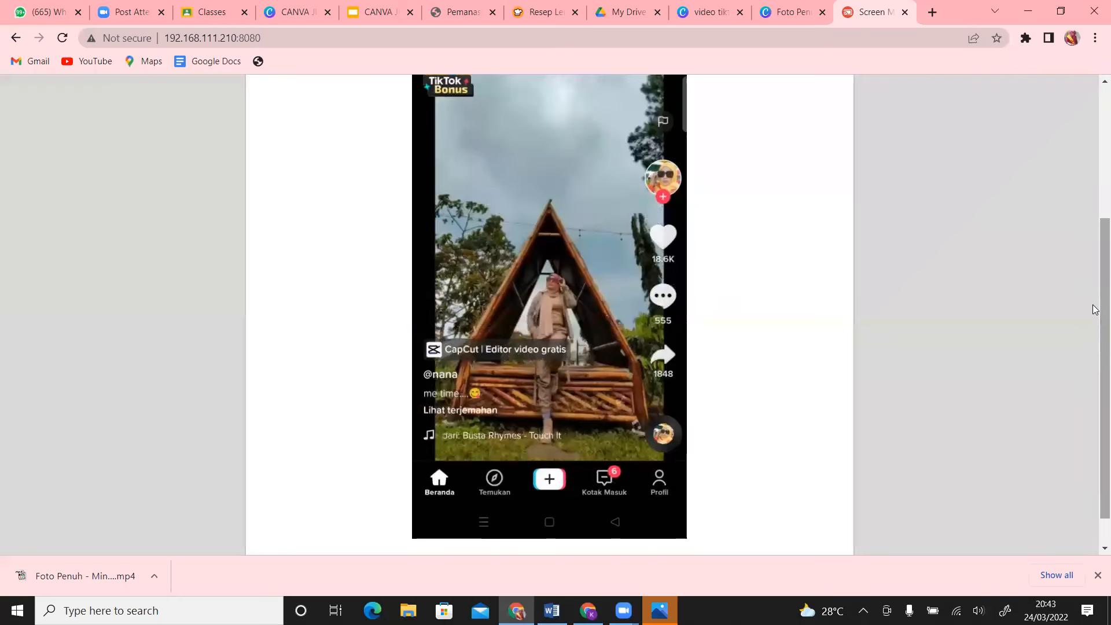
pyautogui.click(540, 480)
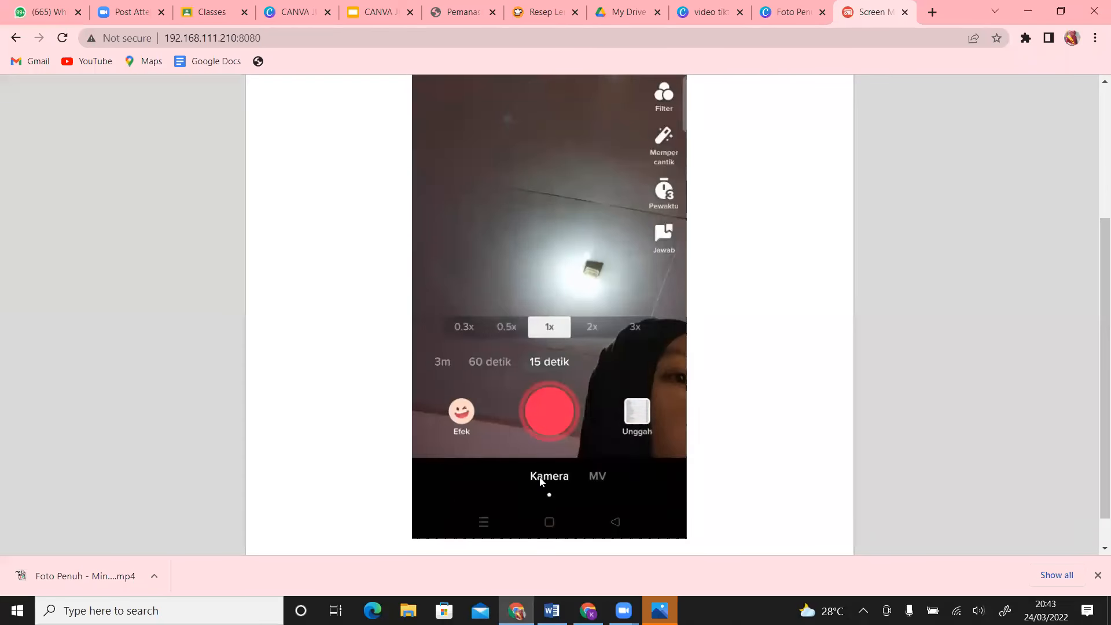
pyautogui.click(639, 418)
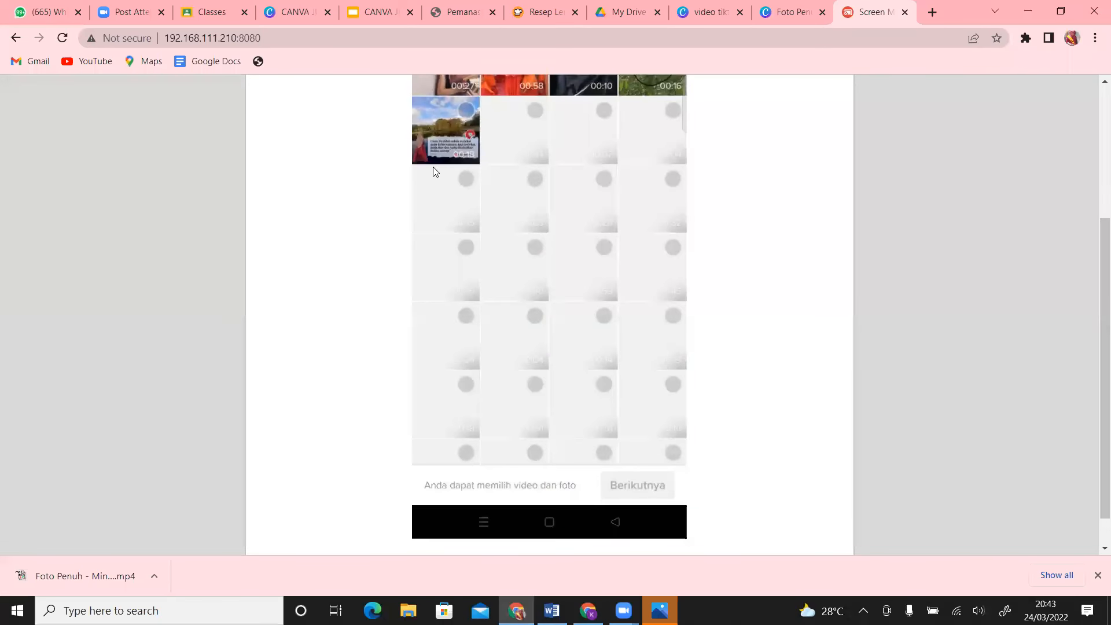
pyautogui.moveTo(1095, 363); pyautogui.dragTo(1095, 264)
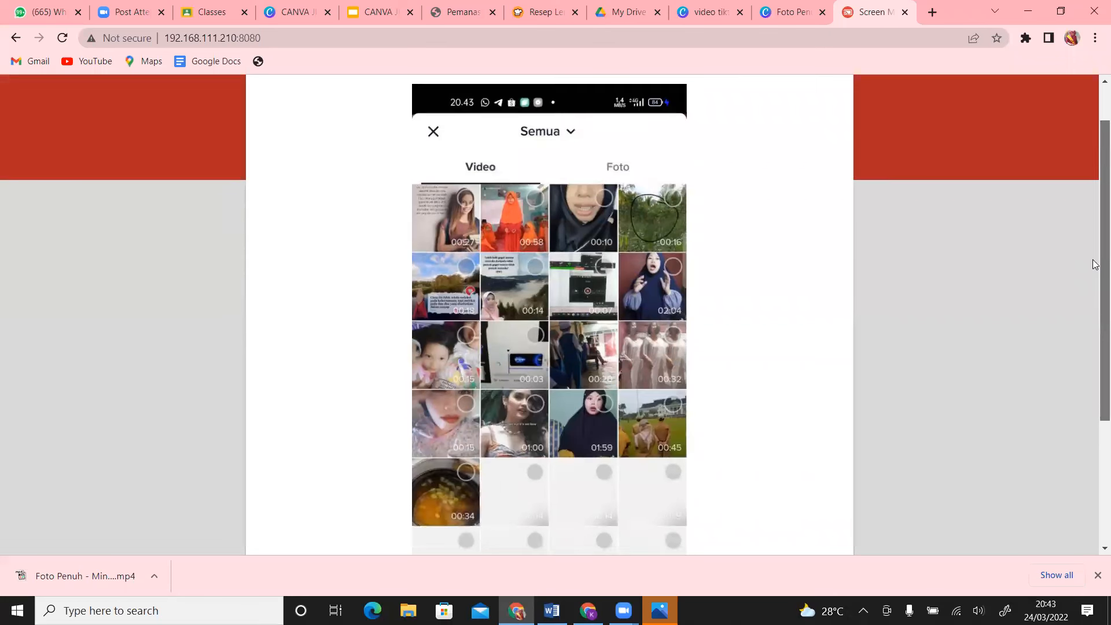
# - Select the global warming video of the woman holding books and bring it into the TikTok editor
pyautogui.click(448, 216)
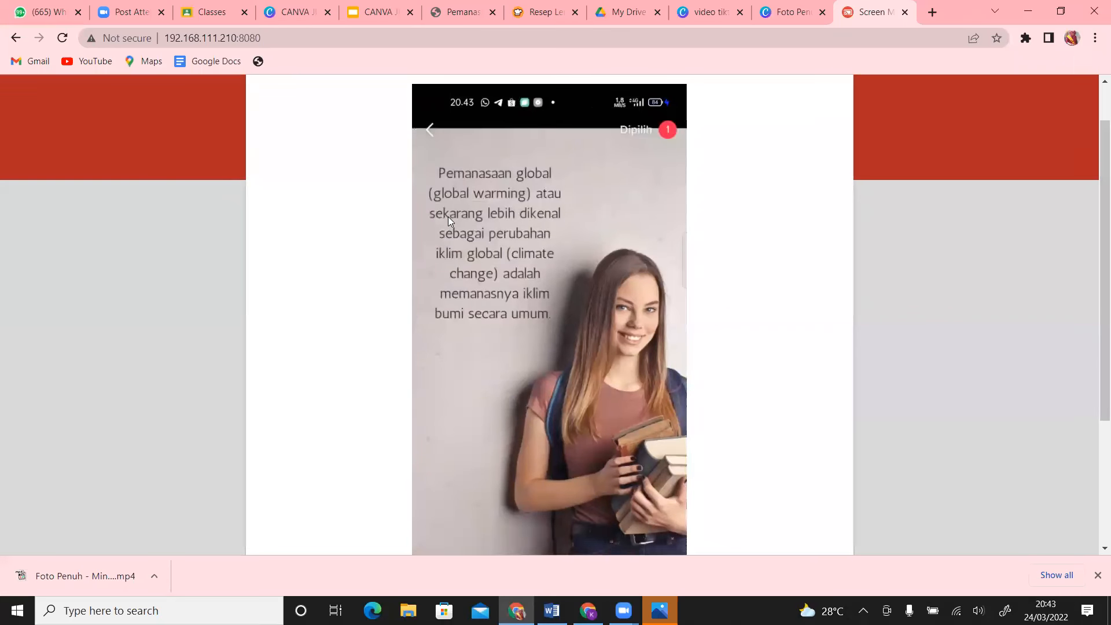
pyautogui.click(430, 133)
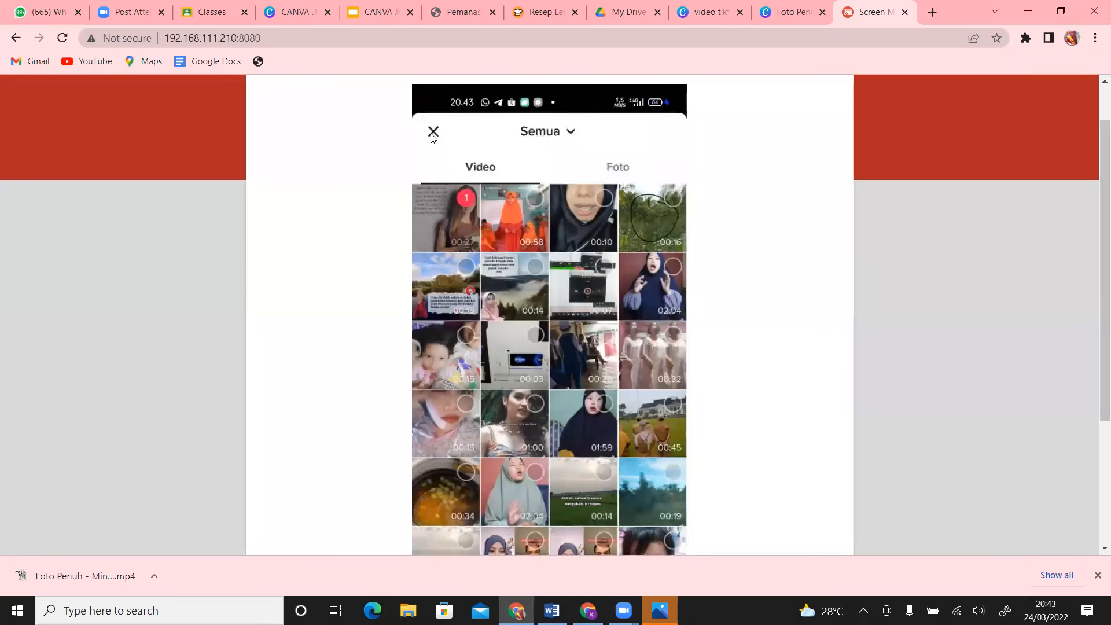
pyautogui.scroll(-3, 1094, 505)
pyautogui.scroll(3, 804, 464)
pyautogui.scroll(-3, 804, 464)
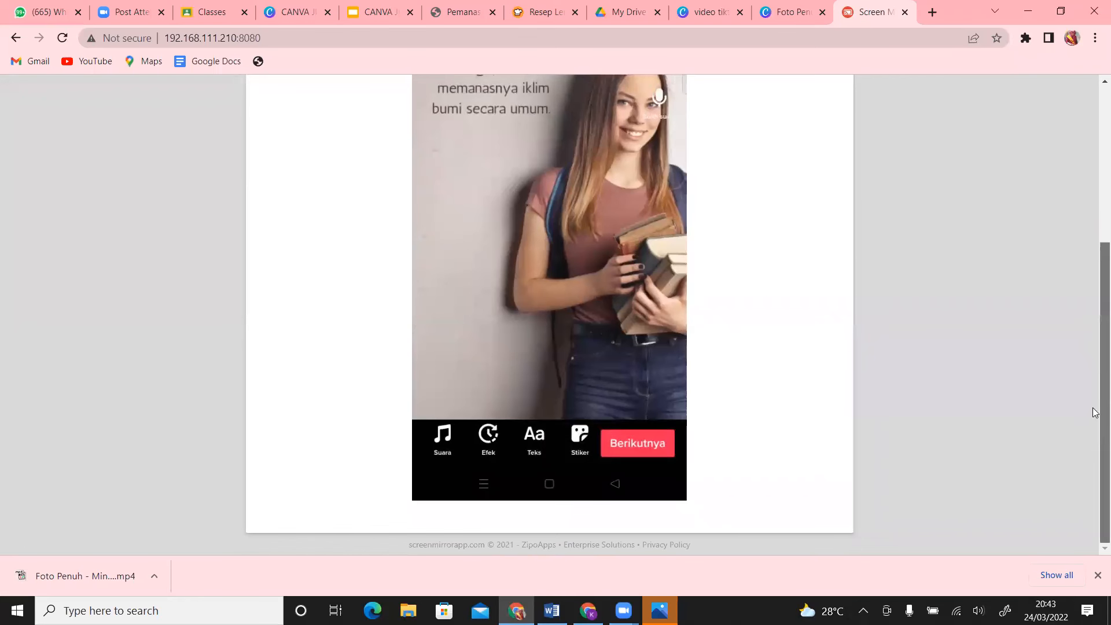
# - Add the suggested sound "Dj Kimpo Bara Bere" to the video
pyautogui.moveTo(1095, 445); pyautogui.dragTo(1096, 346)
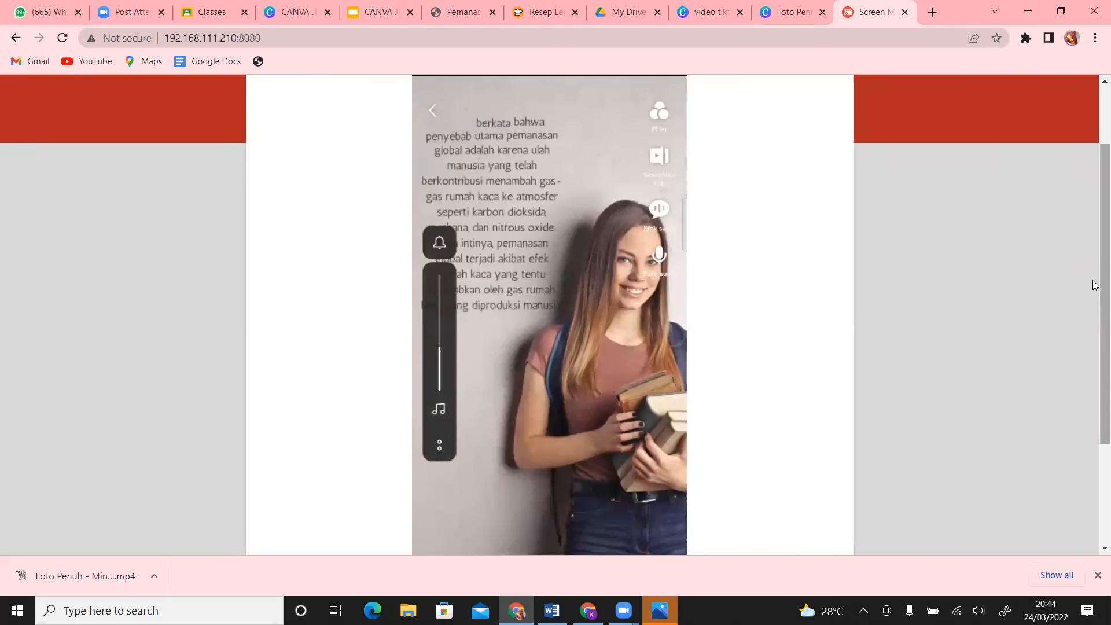
pyautogui.scroll(-3, 1094, 344)
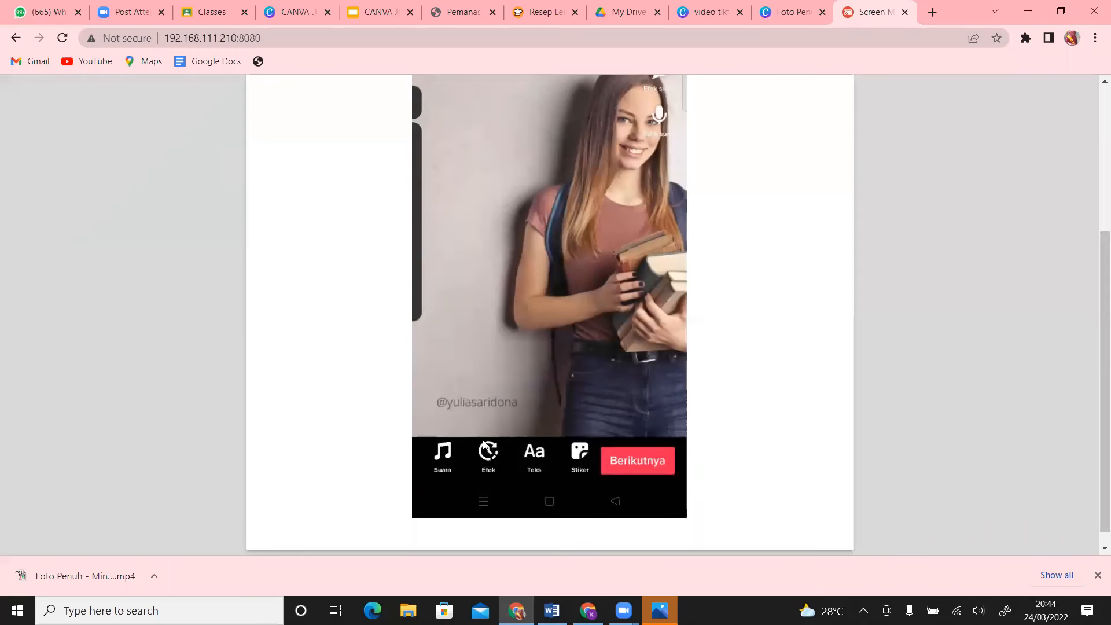
pyautogui.click(444, 446)
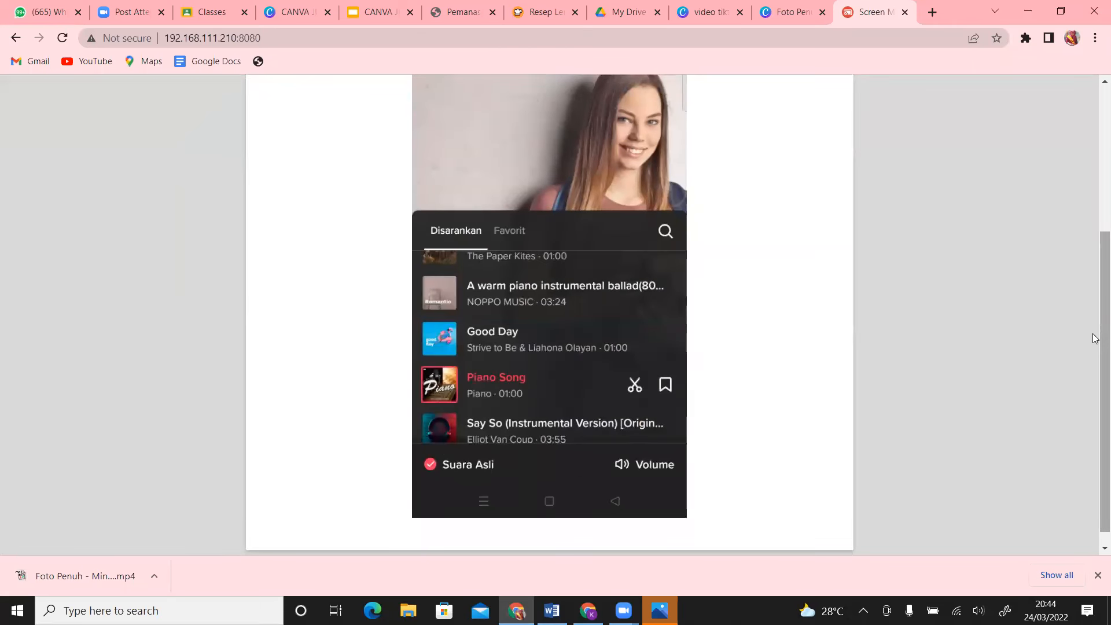
pyautogui.scroll(1, 1095, 282)
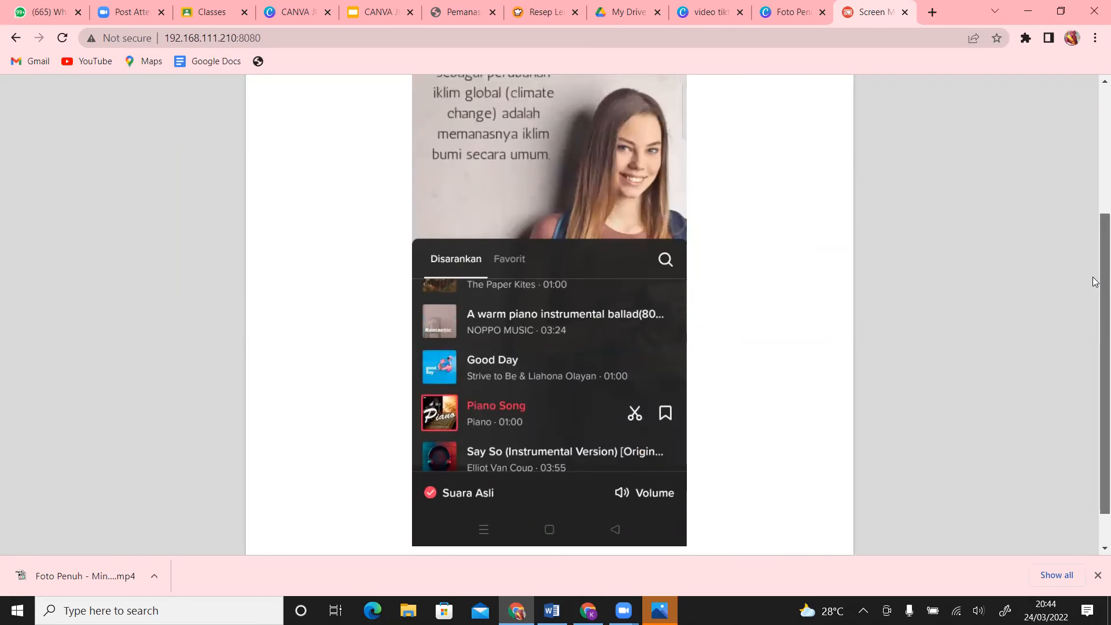
pyautogui.scroll(2, 1095, 267)
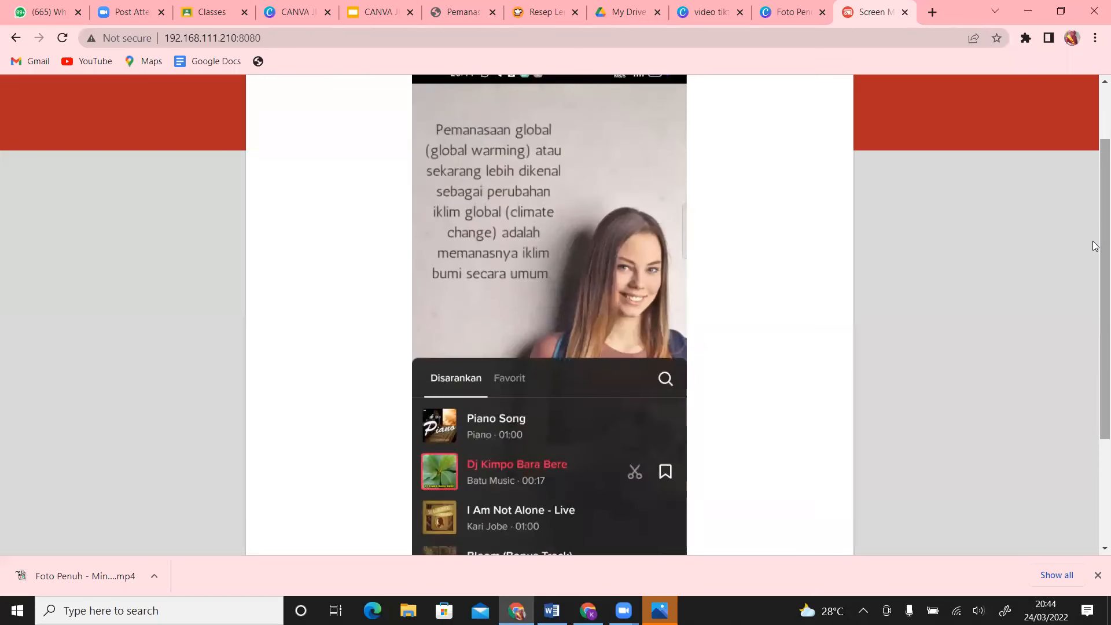
pyautogui.scroll(-2, 1096, 246)
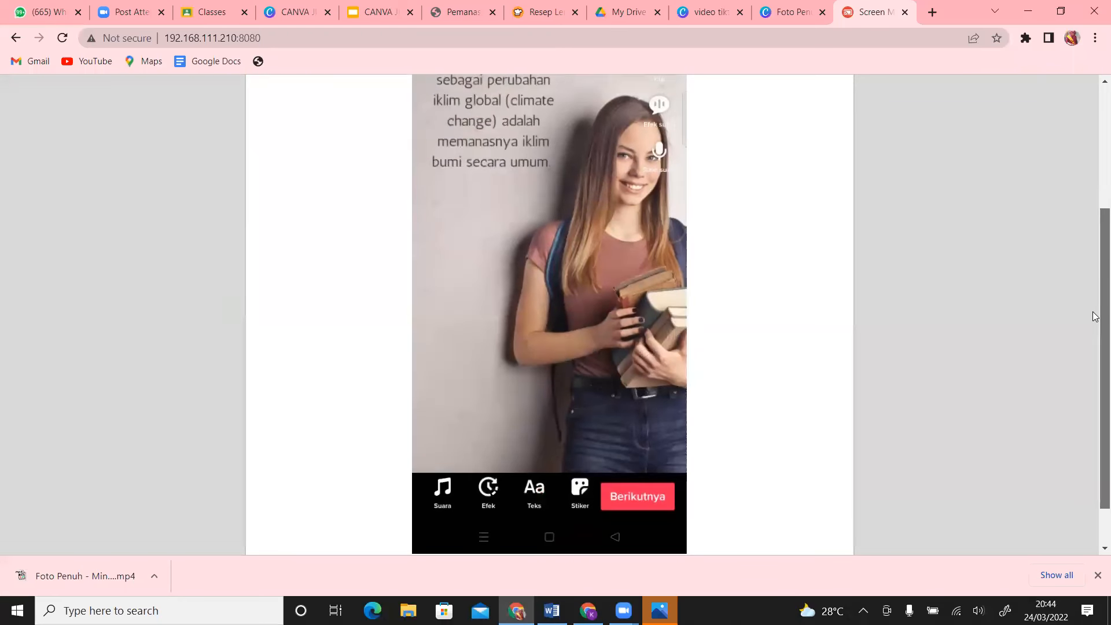
# - Continue to the posting details and enter "#PemanasanGlobal#fisika#sma" as the video's description
pyautogui.click(649, 494)
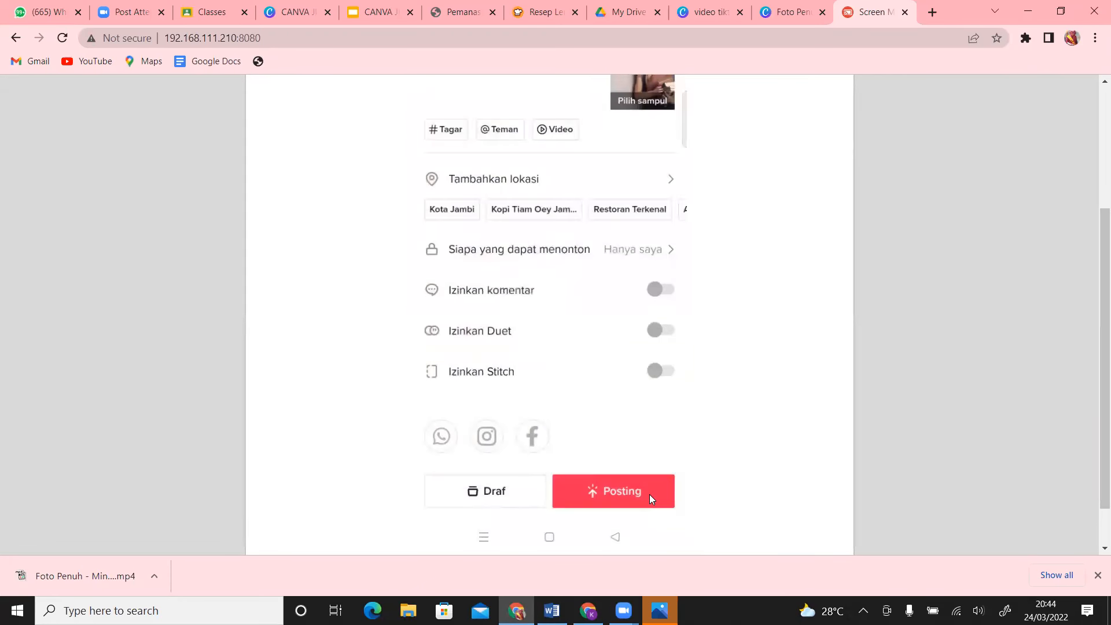
pyautogui.moveTo(1095, 347); pyautogui.dragTo(1094, 258)
pyautogui.click(546, 176)
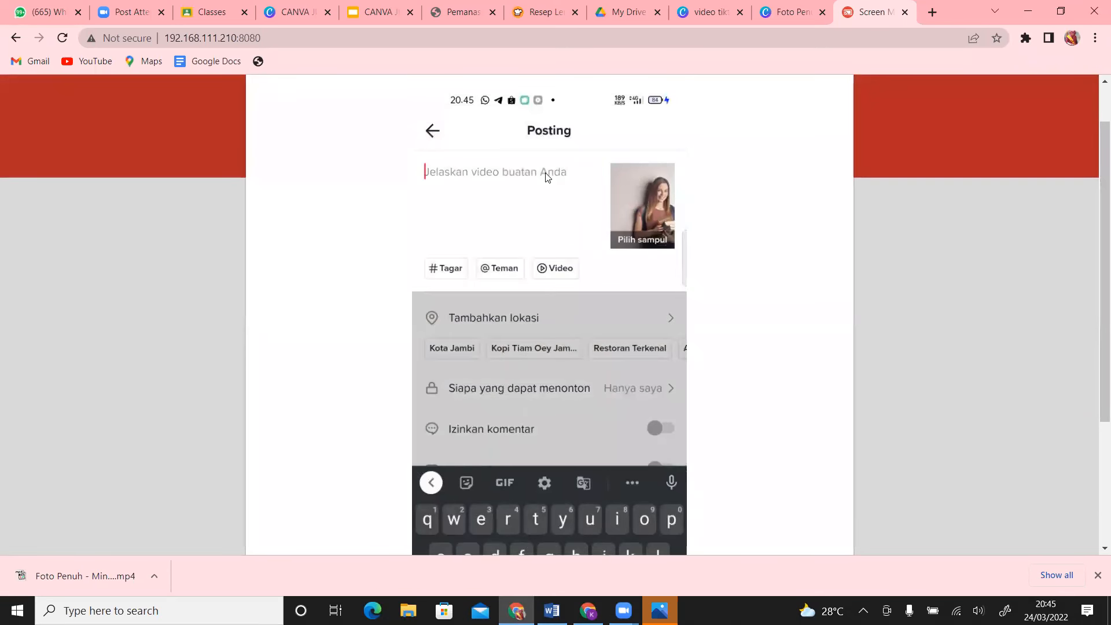
pyautogui.write('pema')
pyautogui.press('BackSpace')
pyautogui.press('BackSpace')
pyautogui.press('BackSpace')
pyautogui.press('BackSpace')
pyautogui.write('P')
pyautogui.press('BackSpace')
pyautogui.write('Pemanasan ')
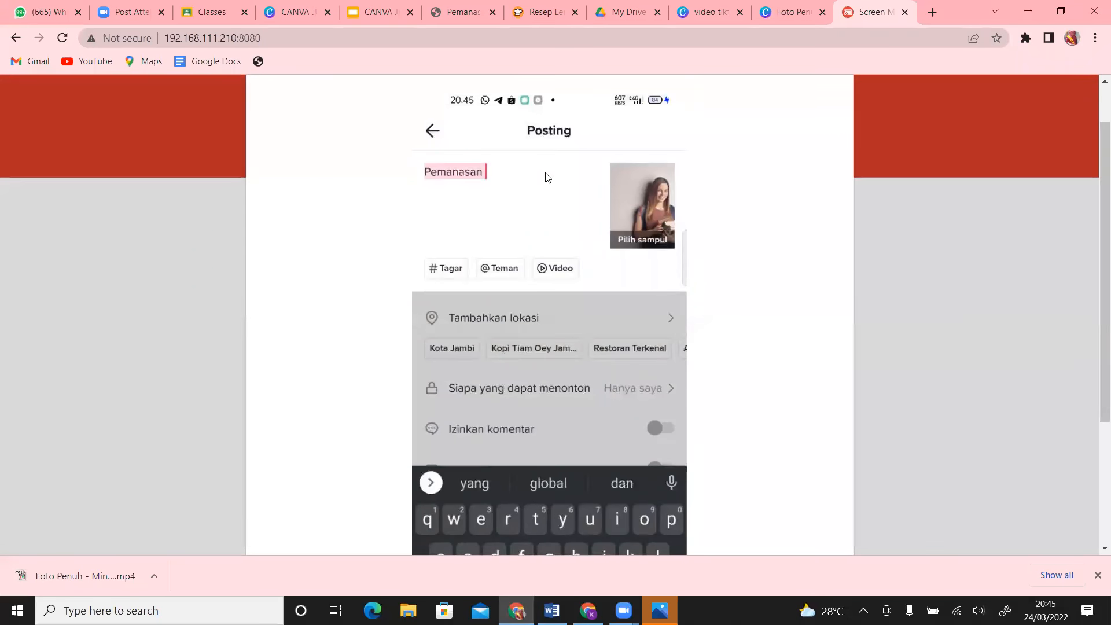
pyautogui.write('Globa')
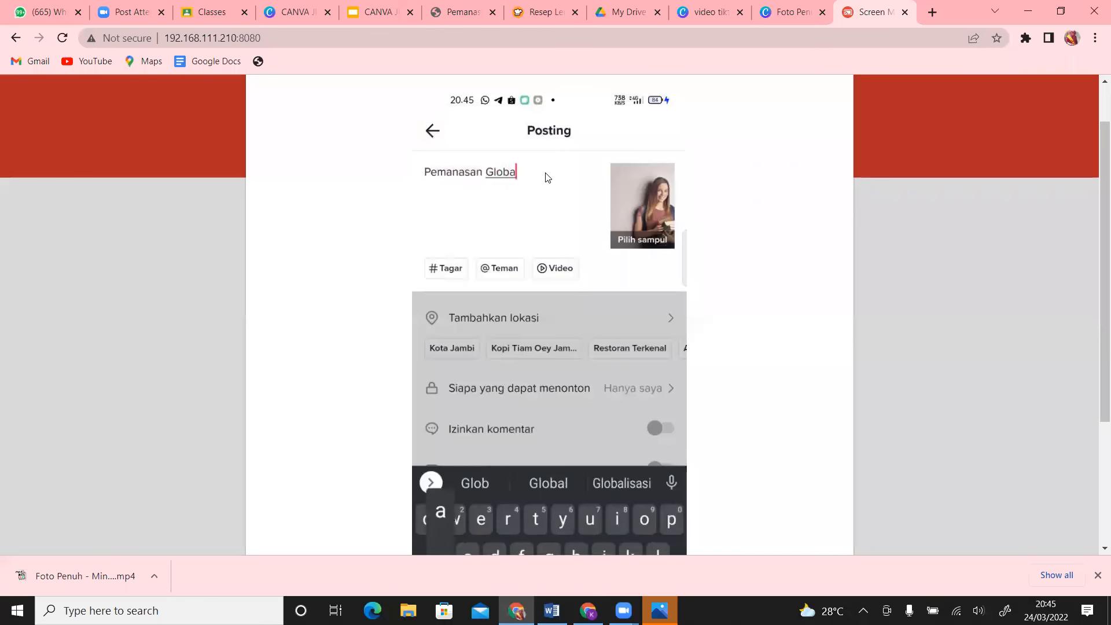
pyautogui.write('l#fisika#sma')
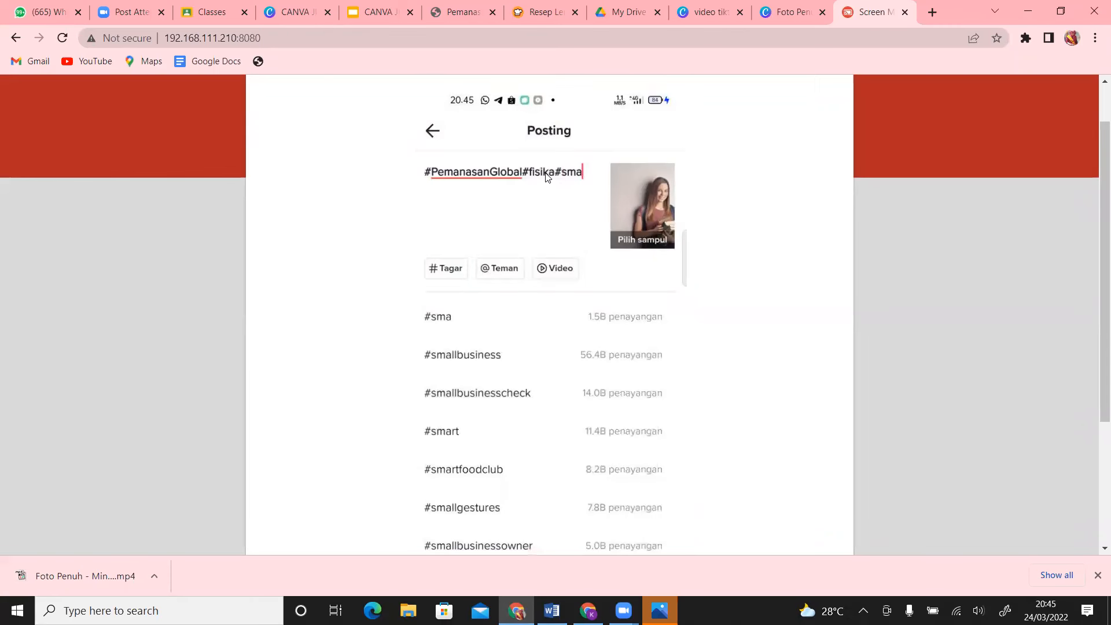
# - Make the video viewable by everyone with comments allowed, and post it
pyautogui.scroll(-1, 1092, 292)
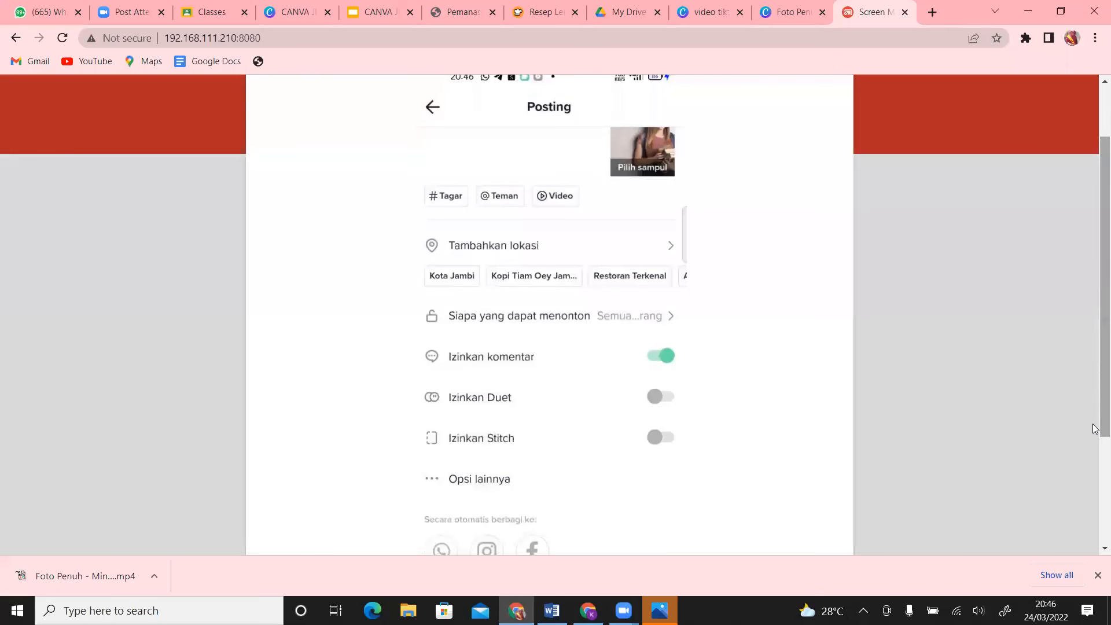
pyautogui.scroll(-2, 845, 304)
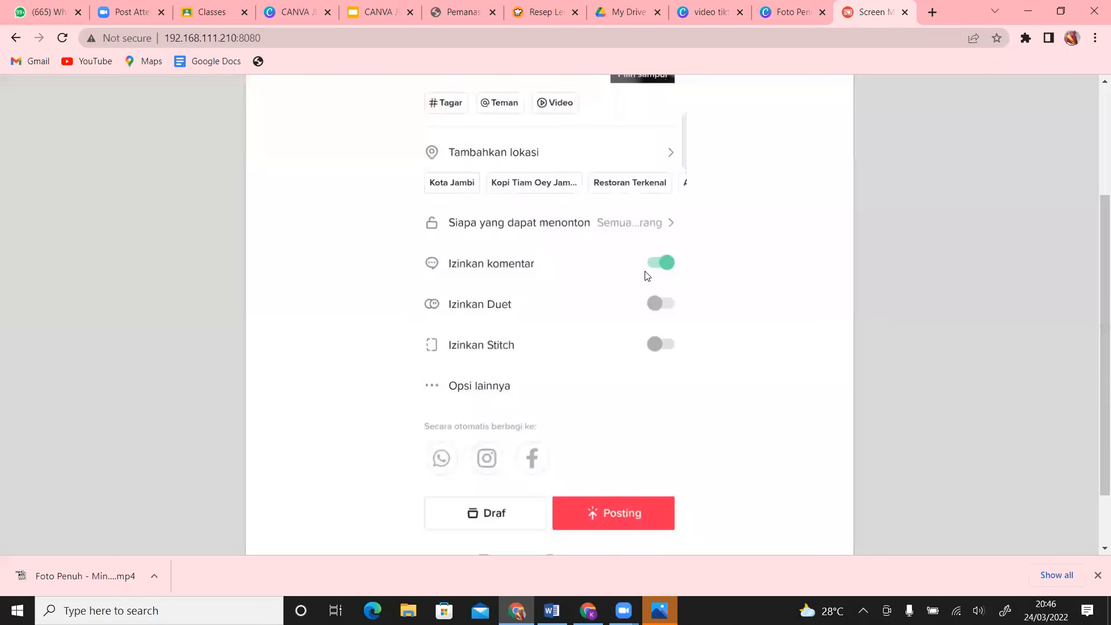
pyautogui.click(613, 523)
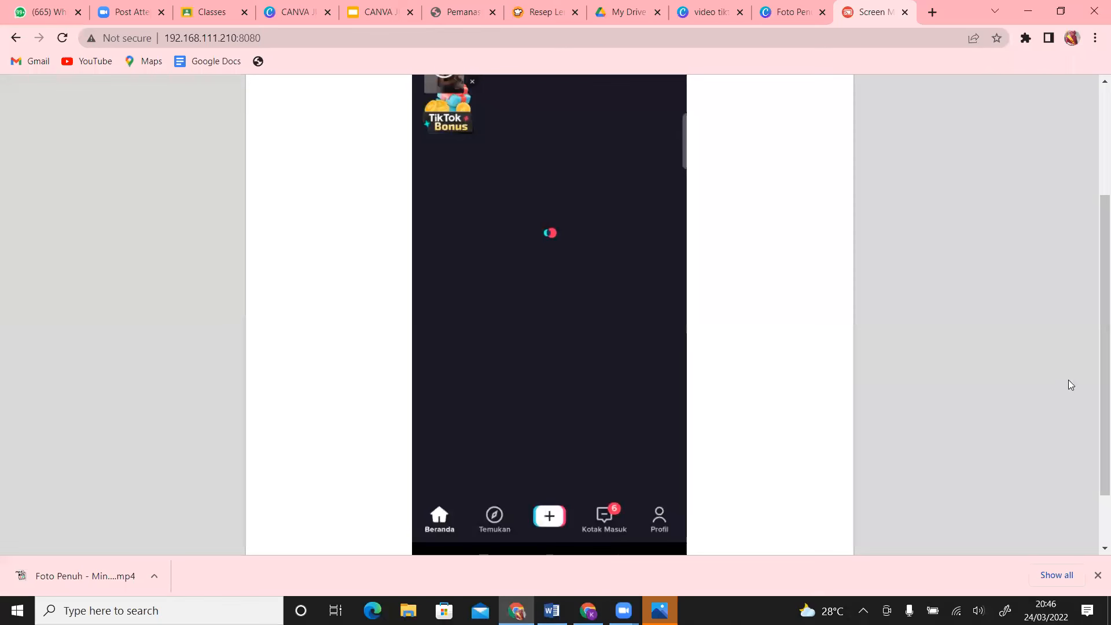
# - Check the upload's progress and look for the posted video on the account's own TikTok profile
pyautogui.scroll(3, 1093, 321)
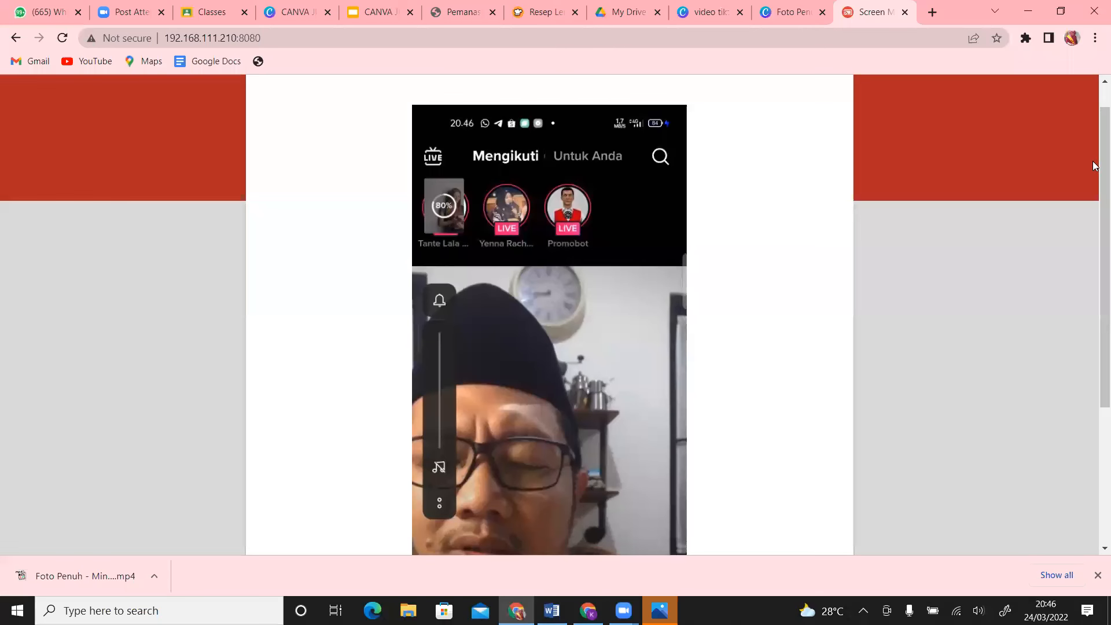
pyautogui.scroll(-1, 1095, 179)
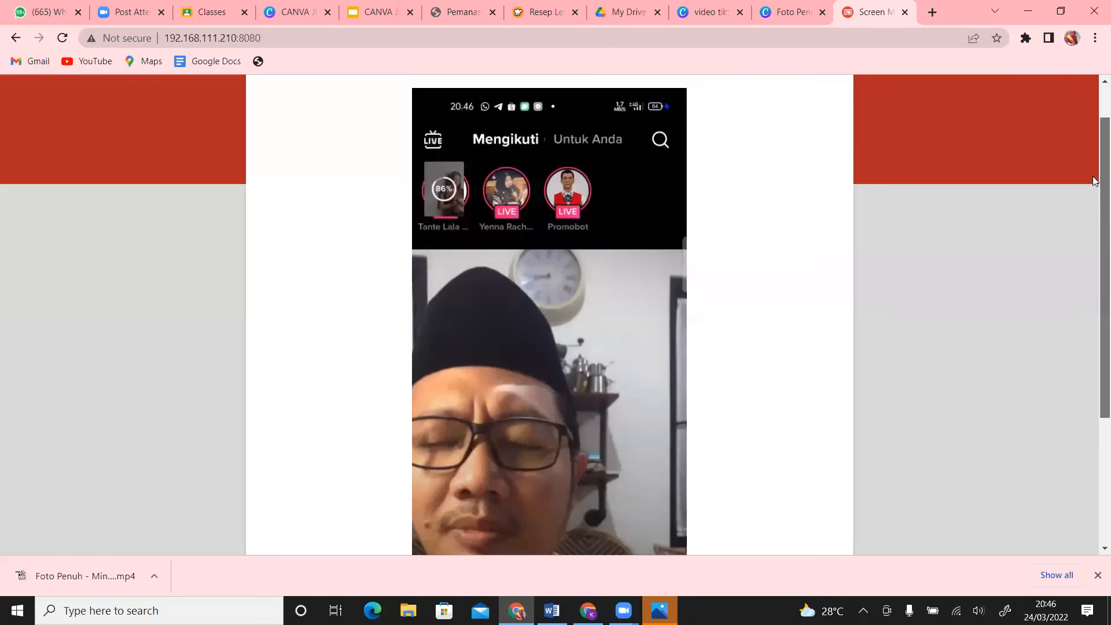
pyautogui.scroll(-1, 1096, 181)
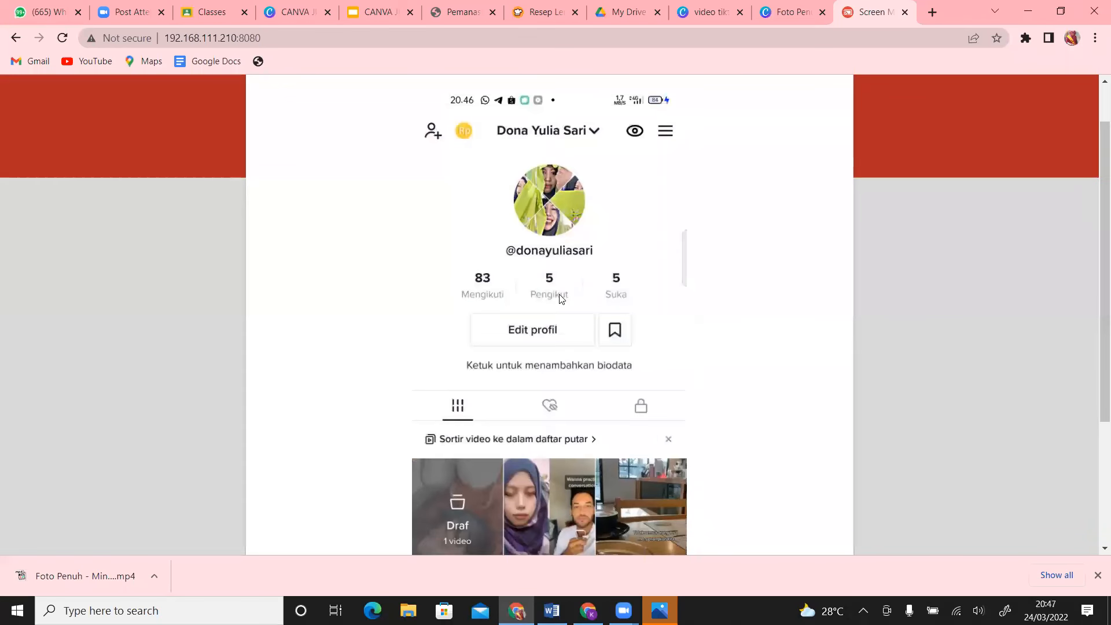
pyautogui.scroll(-1, 1095, 251)
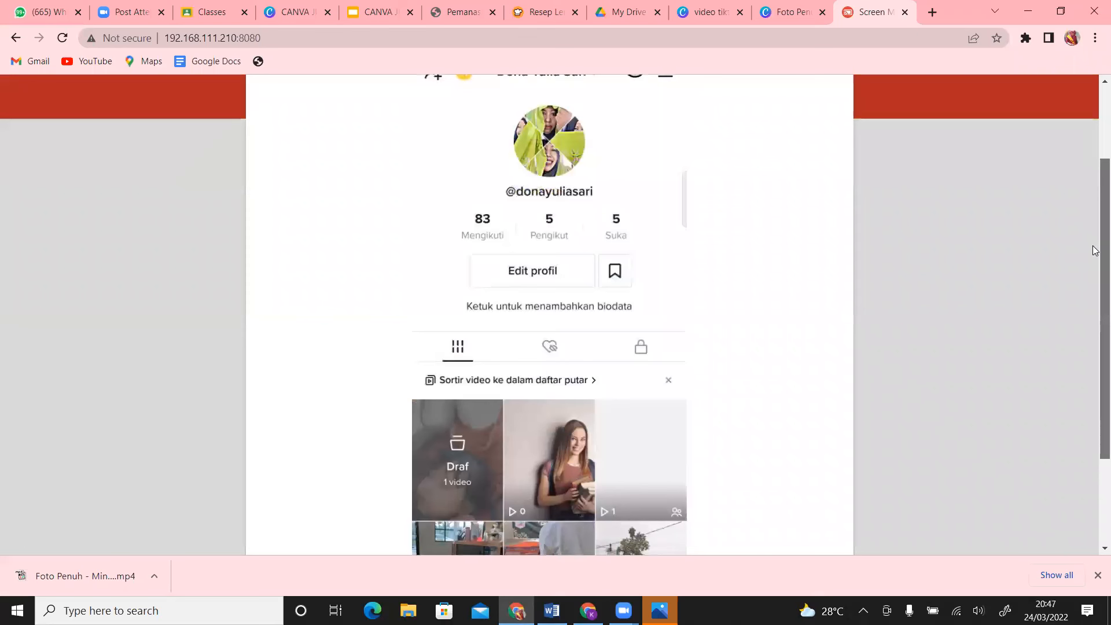
pyautogui.scroll(-1, 1095, 298)
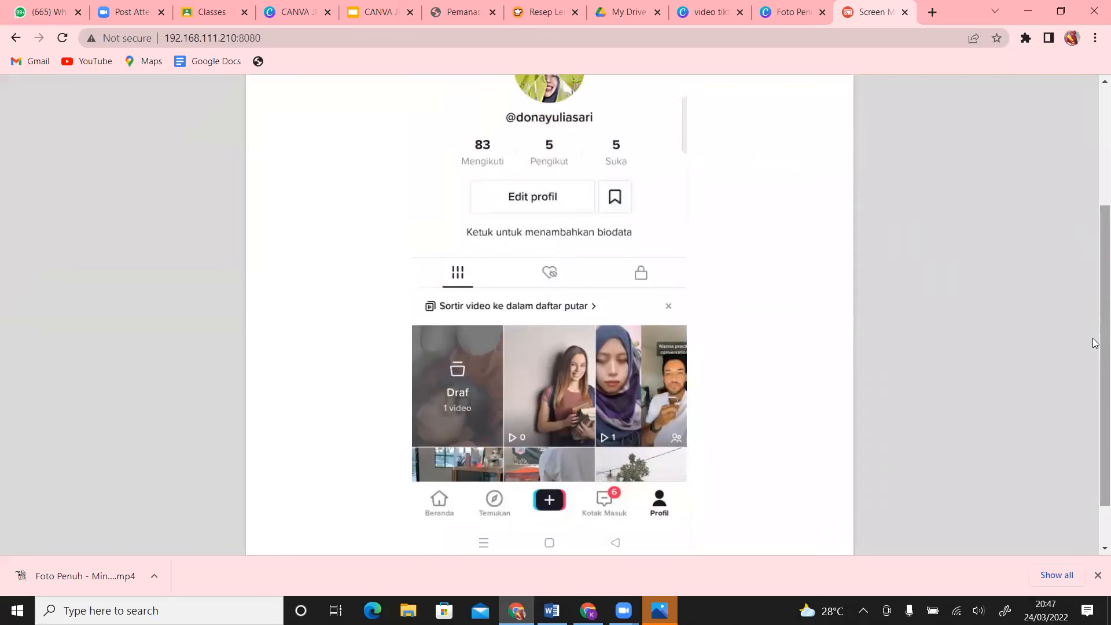
pyautogui.moveTo(1095, 345); pyautogui.dragTo(1093, 355)
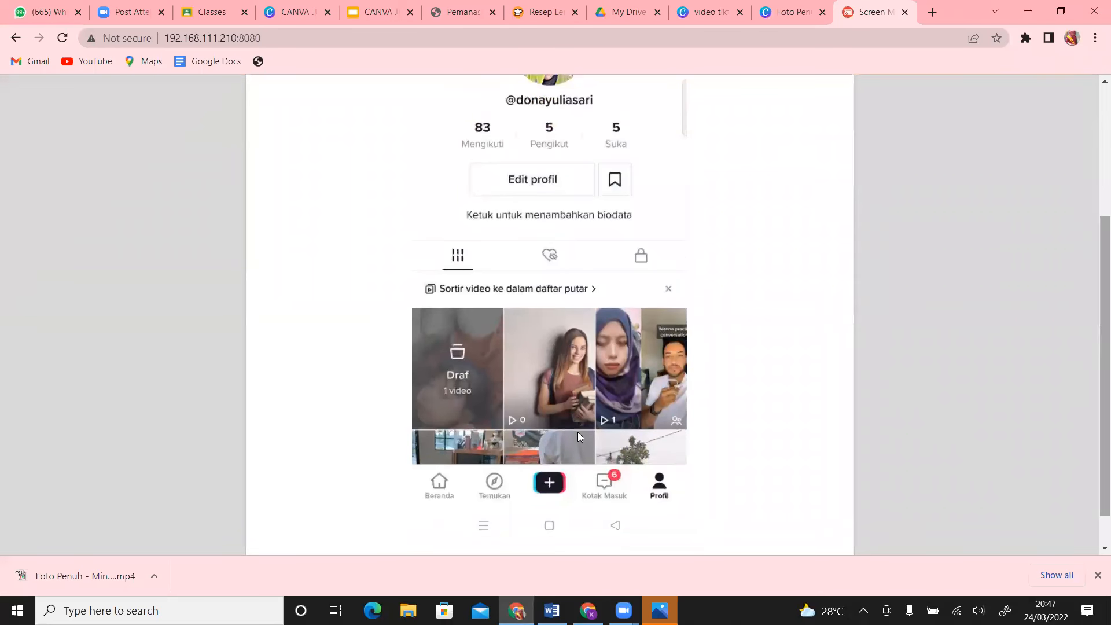
# - Play the newly posted global warming video on TikTok and view its sharing options, marking the copy-link option "Salin Tautan"
pyautogui.click(556, 356)
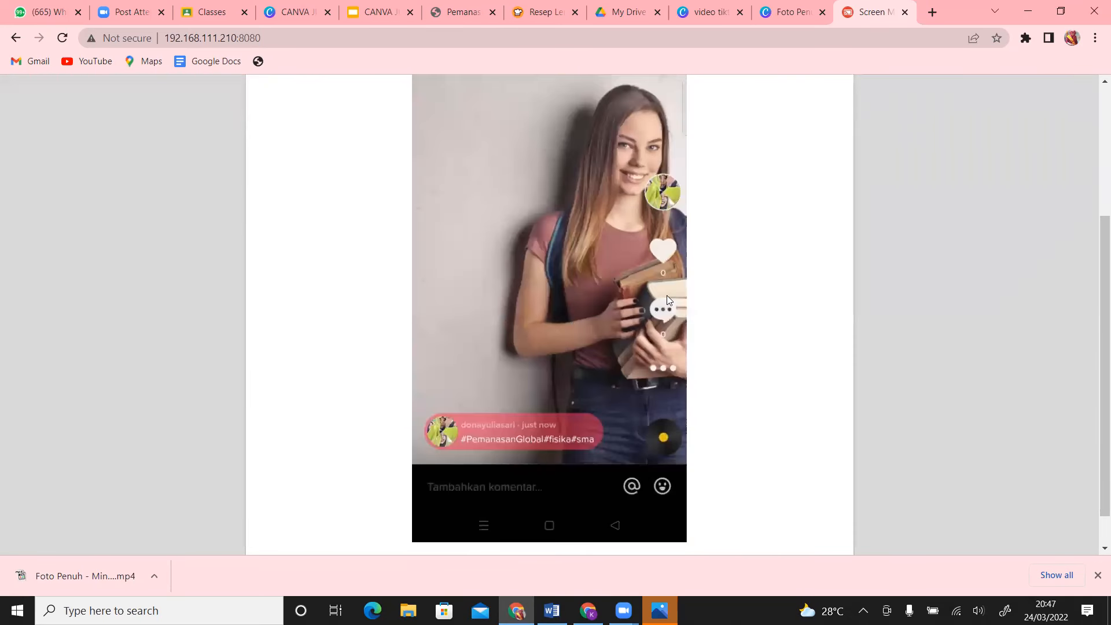
pyautogui.click(661, 374)
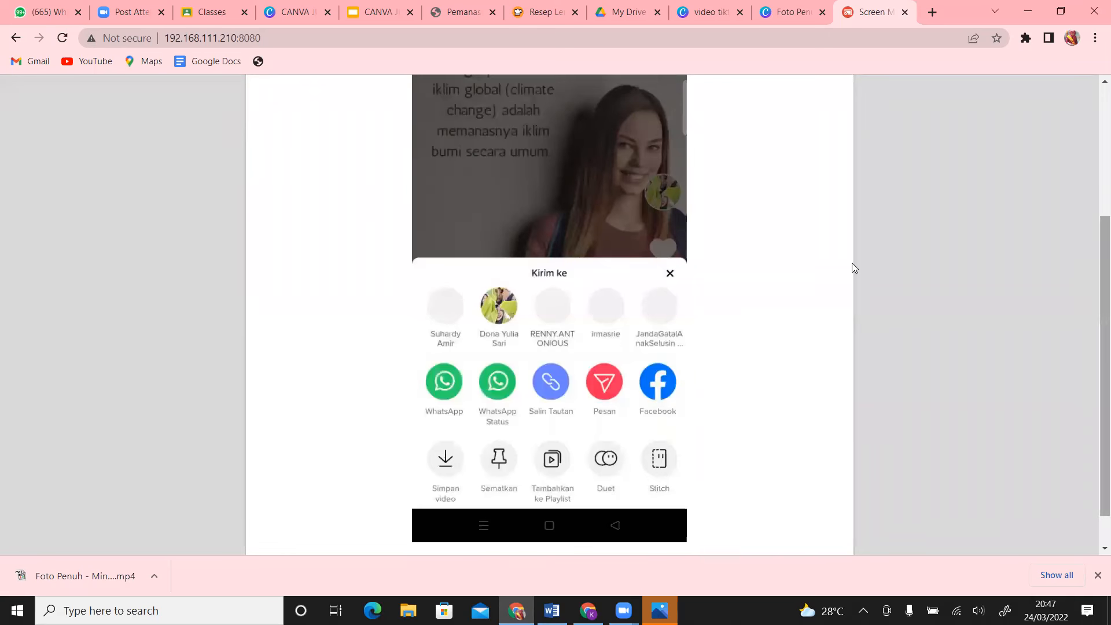
pyautogui.scroll(-1, 855, 267)
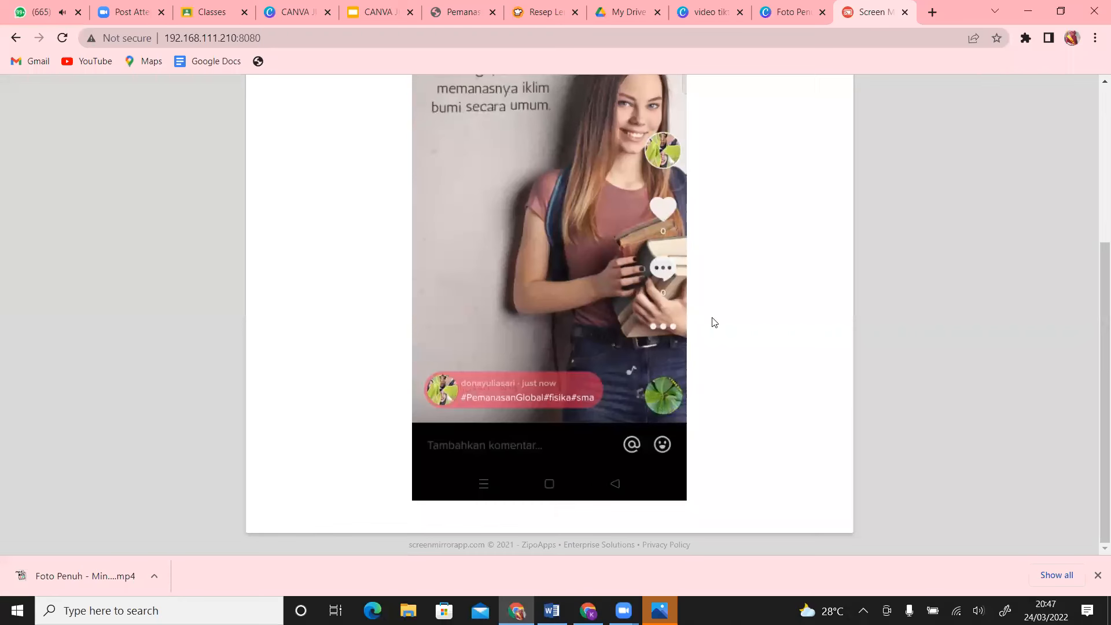
pyautogui.moveTo(1095, 323); pyautogui.dragTo(1096, 236)
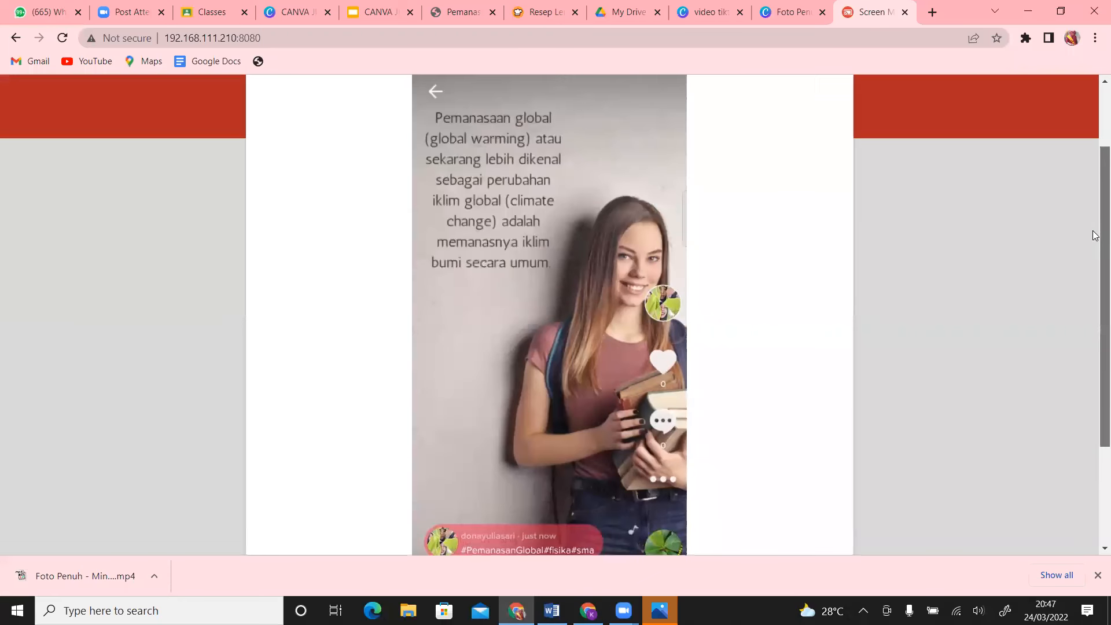
pyautogui.scroll(1, 1095, 236)
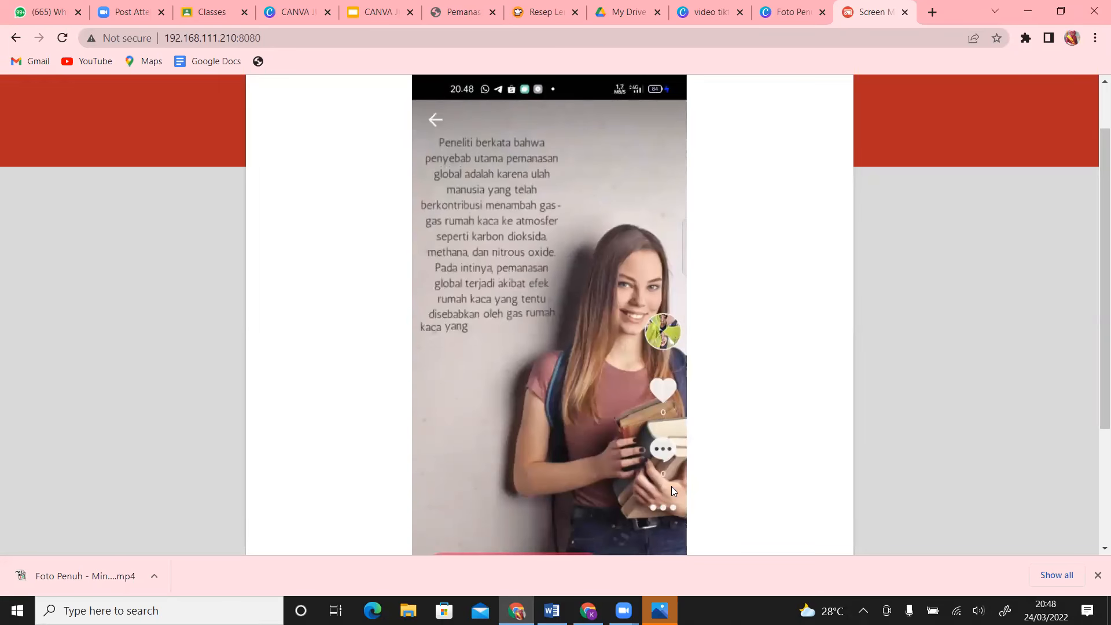
pyautogui.moveTo(1096, 323); pyautogui.dragTo(1096, 390)
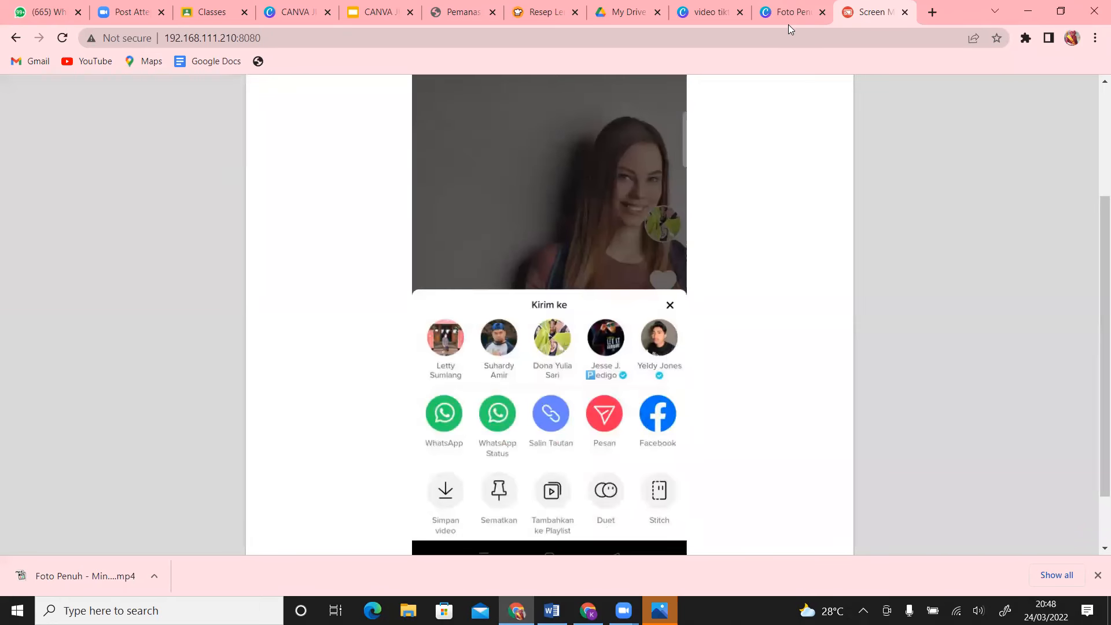
pyautogui.moveTo(572, 389)
pyautogui.mouseDown()
pyautogui.moveTo(516, 425)
pyautogui.moveTo(536, 444)
pyautogui.moveTo(572, 432)
pyautogui.moveTo(573, 389)
pyautogui.mouseUp()
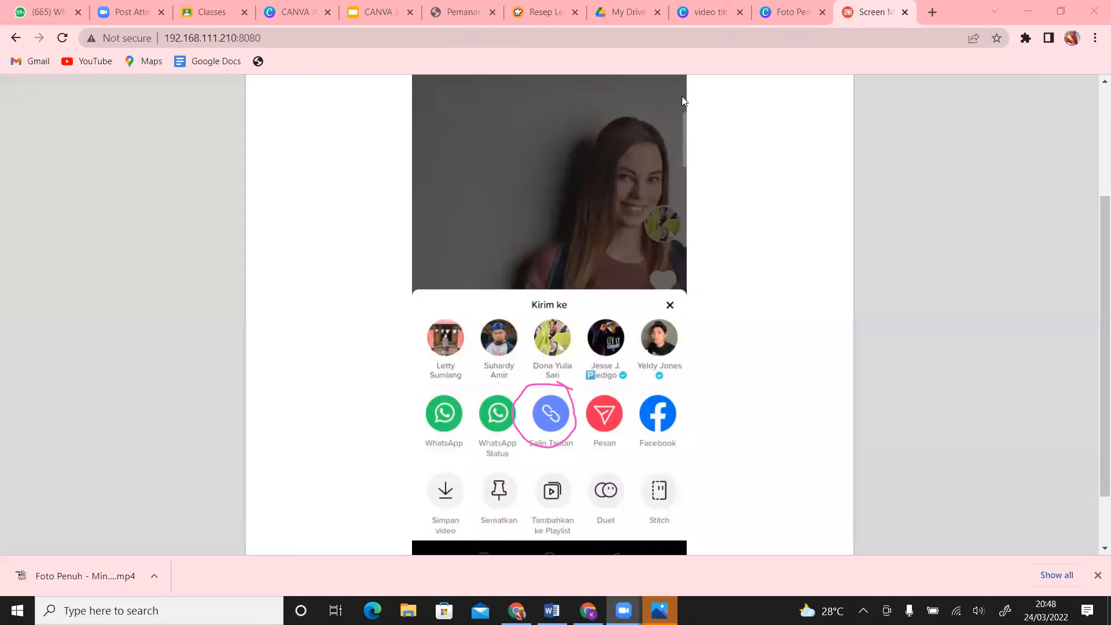
pyautogui.click(669, 308)
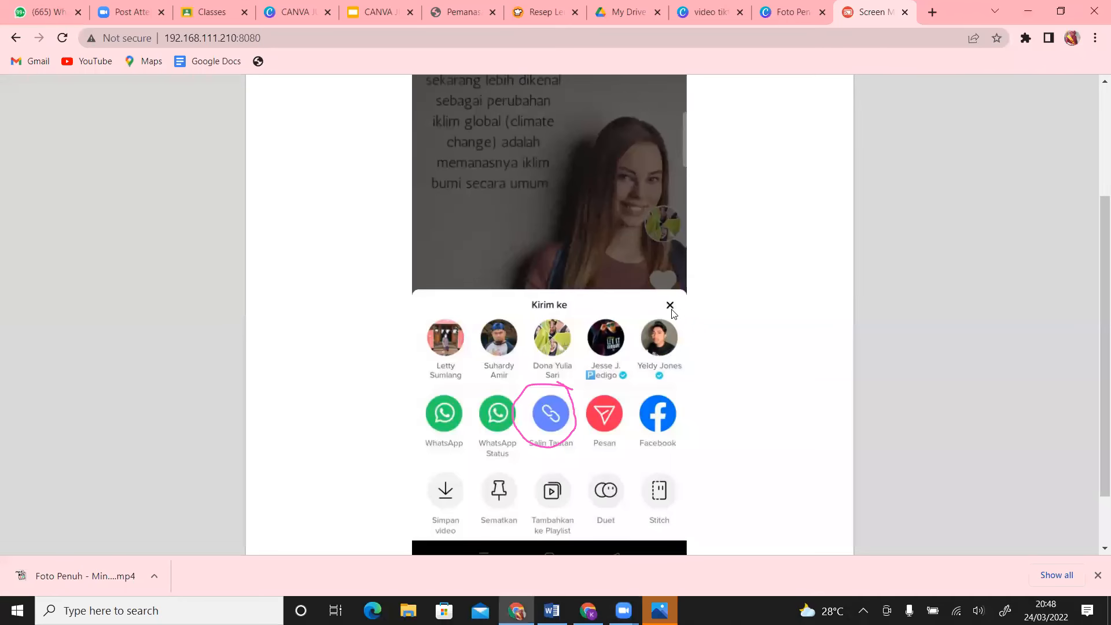
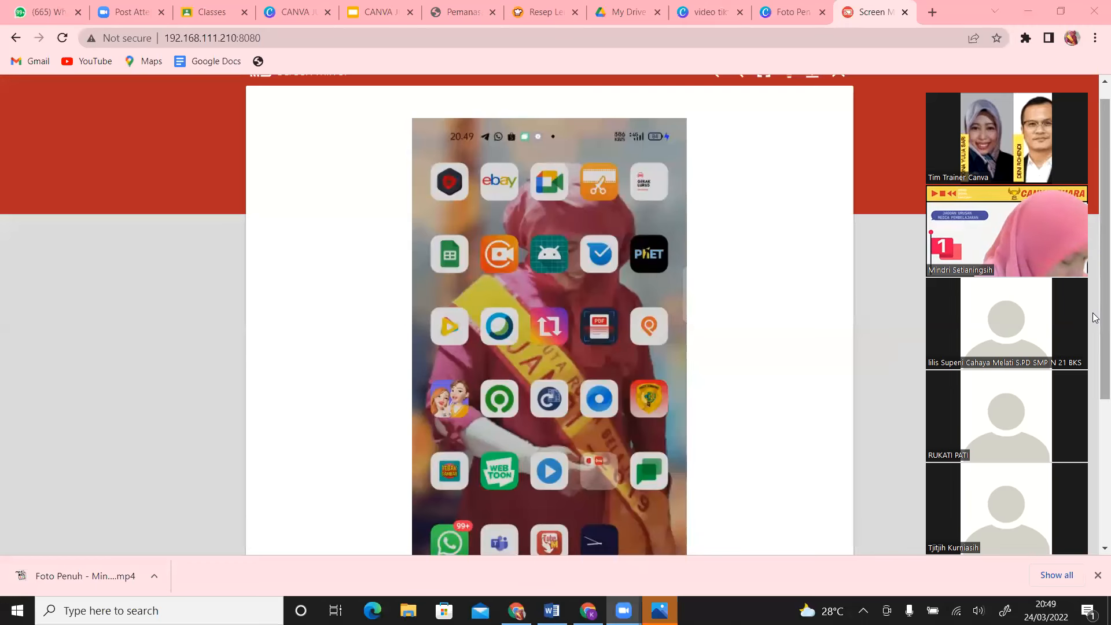
# - Glance at the Canva "video tiktok" template results and return to the mirrored phone to view the posted video again
pyautogui.scroll(-3, 1096, 319)
pyautogui.scroll(2, 1095, 276)
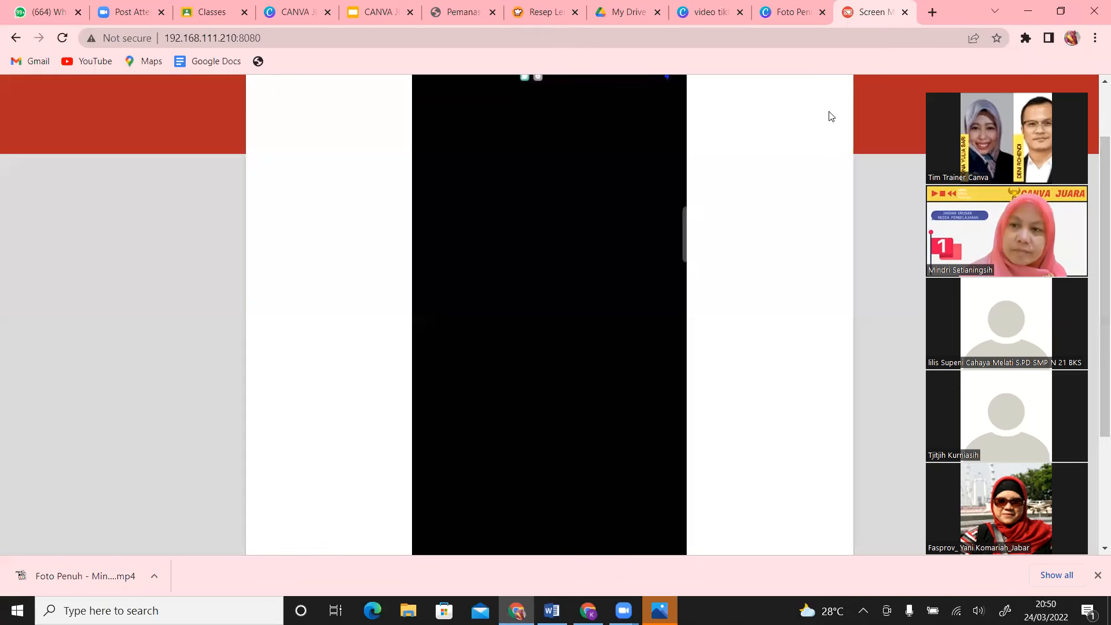
pyautogui.click(728, 15)
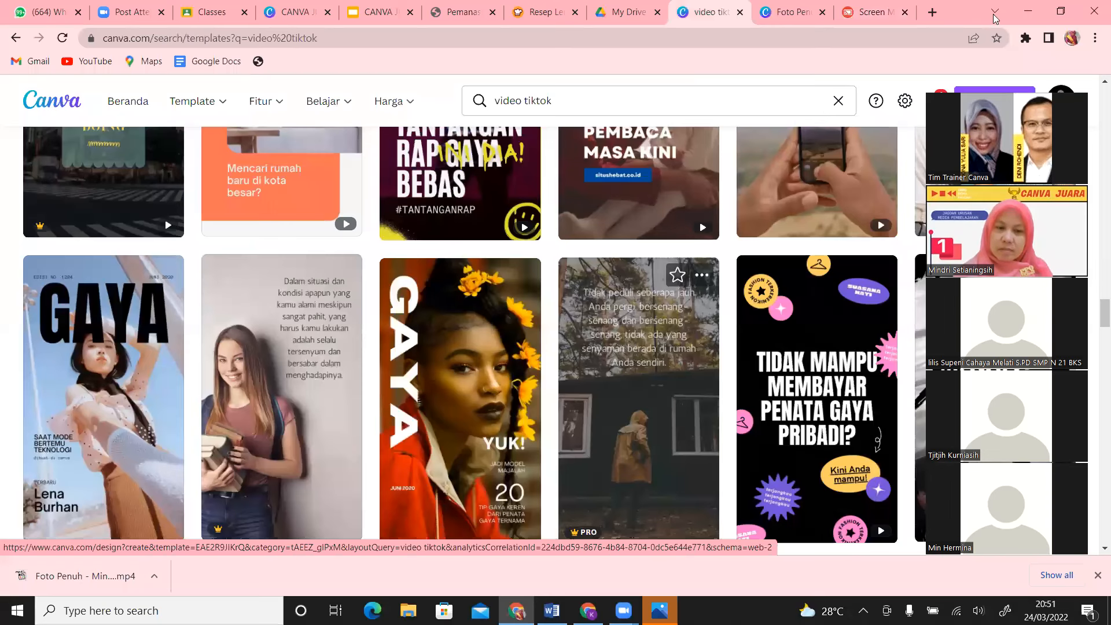
pyautogui.click(874, 11)
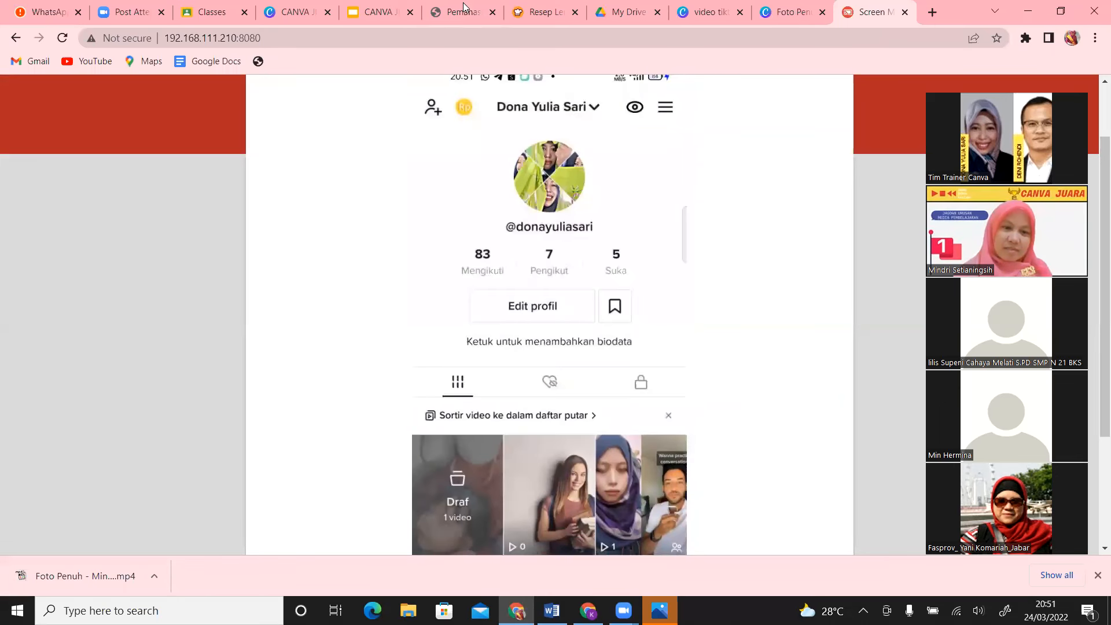
pyautogui.click(556, 272)
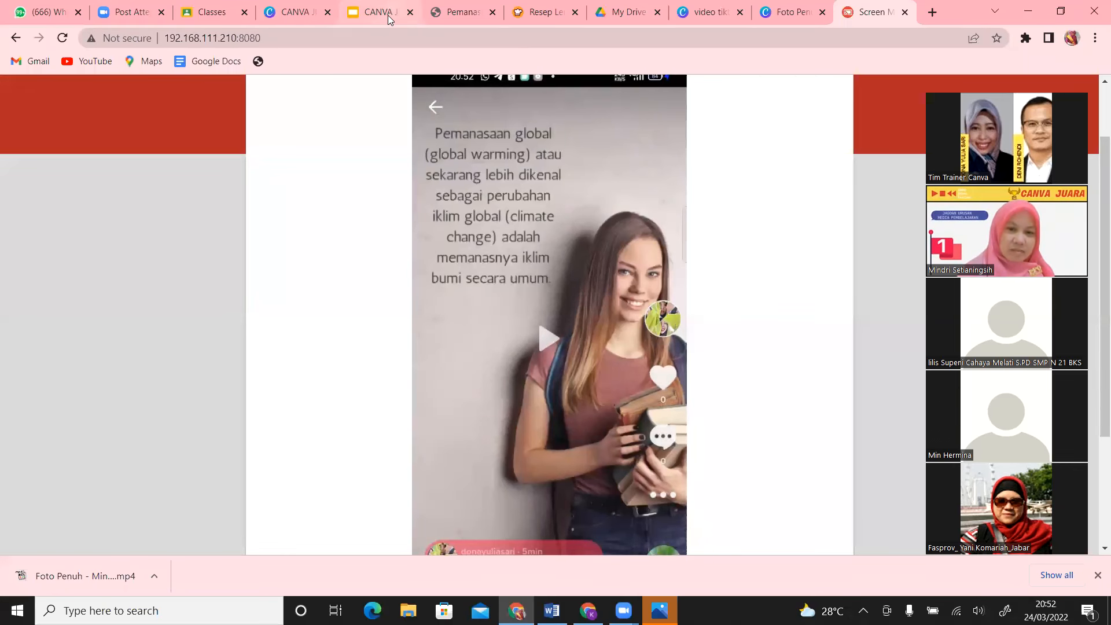
# - Switch to Google Classroom and open the classwork of the "#1 Canva JUARA" class
pyautogui.click(210, 9)
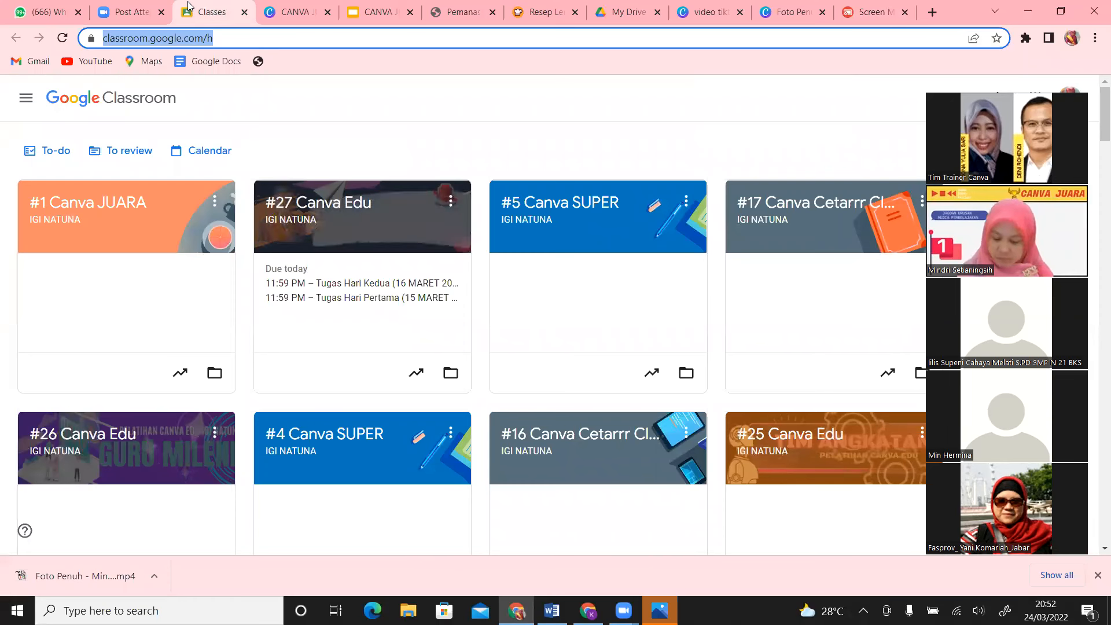
pyautogui.click(58, 214)
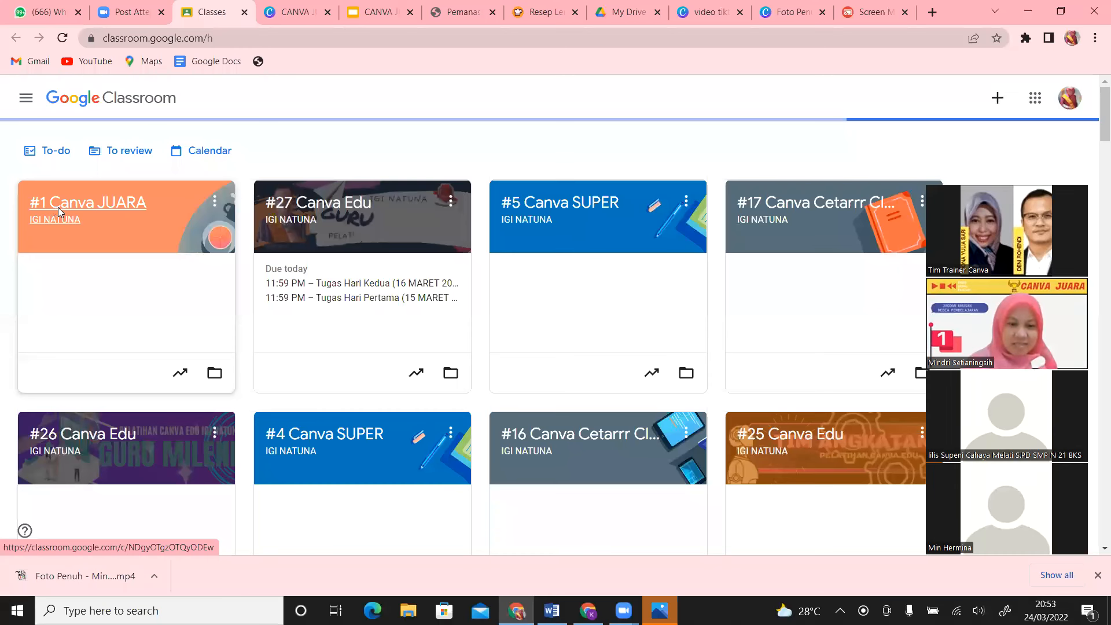
pyautogui.click(57, 210)
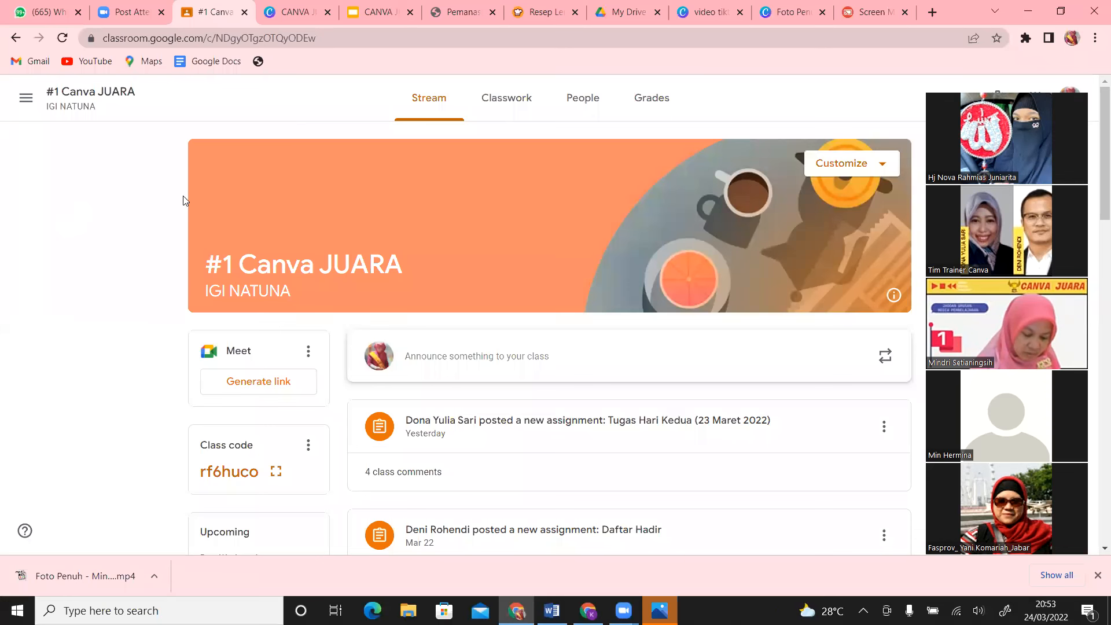
pyautogui.click(521, 110)
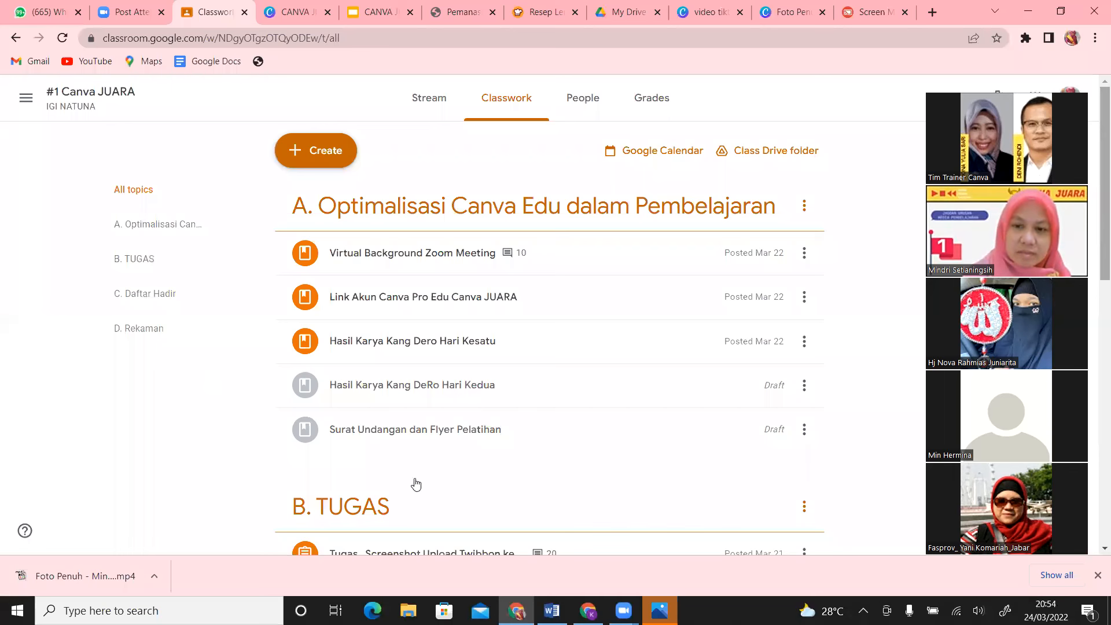
# - Open the draft assignment "Tugas Hari Ketiga" for editing and set the date in its title to "( 24 Maret 2022 )"
pyautogui.scroll(-5, 416, 485)
pyautogui.scroll(-4, 1096, 363)
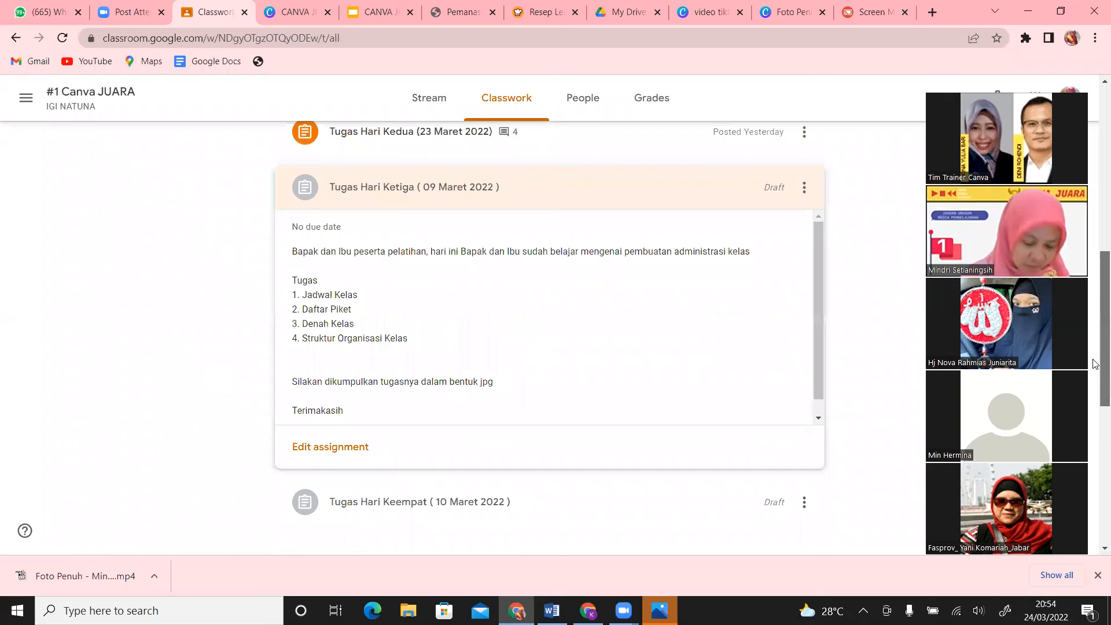
pyautogui.click(326, 446)
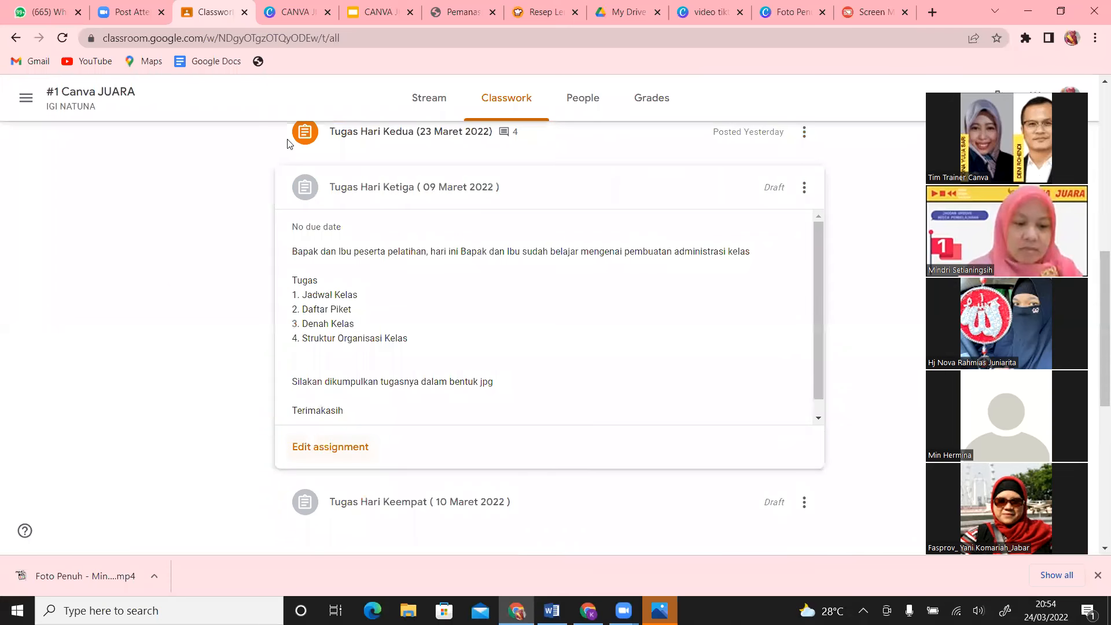
pyautogui.click(165, 161)
pyautogui.press('BackSpace')
pyautogui.hotkey('shift', 'End')
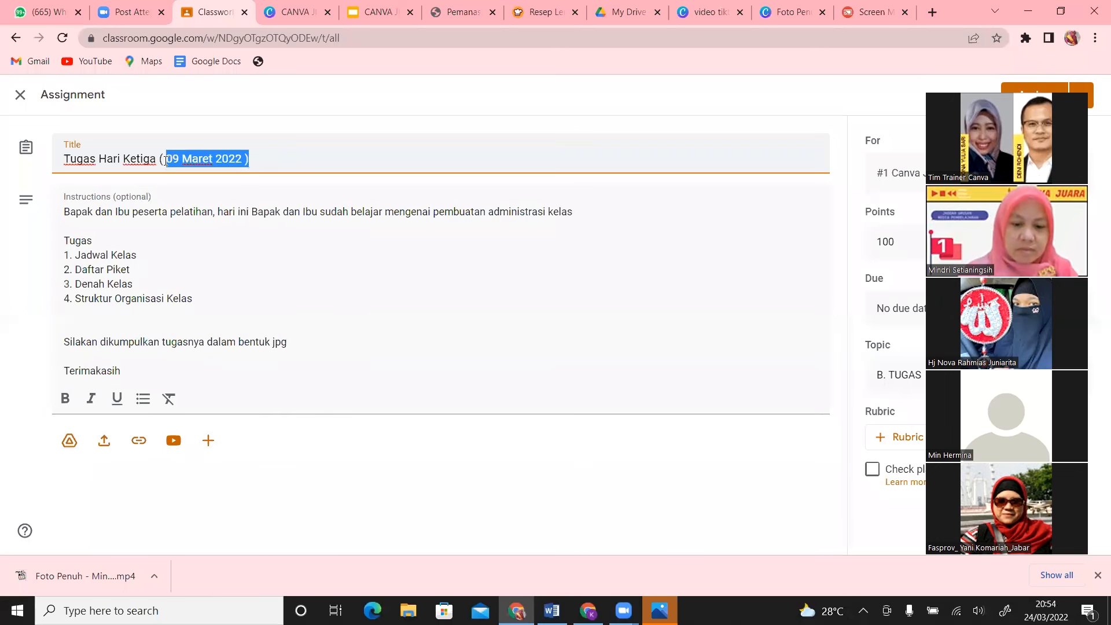
pyautogui.write('24 Maret')
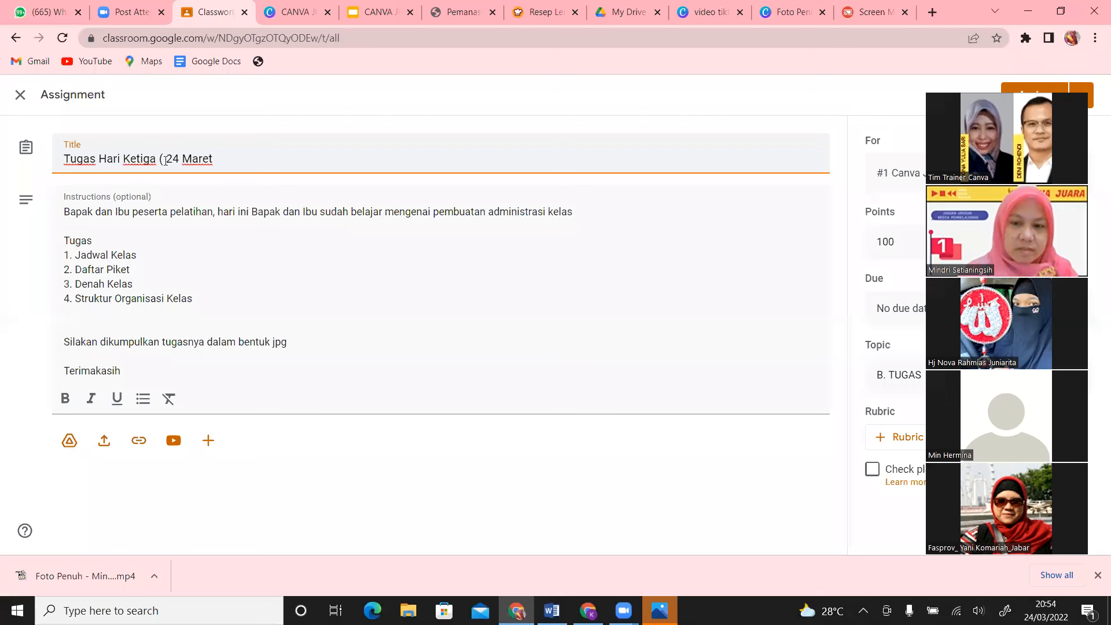
pyautogui.write(' 2022 ')
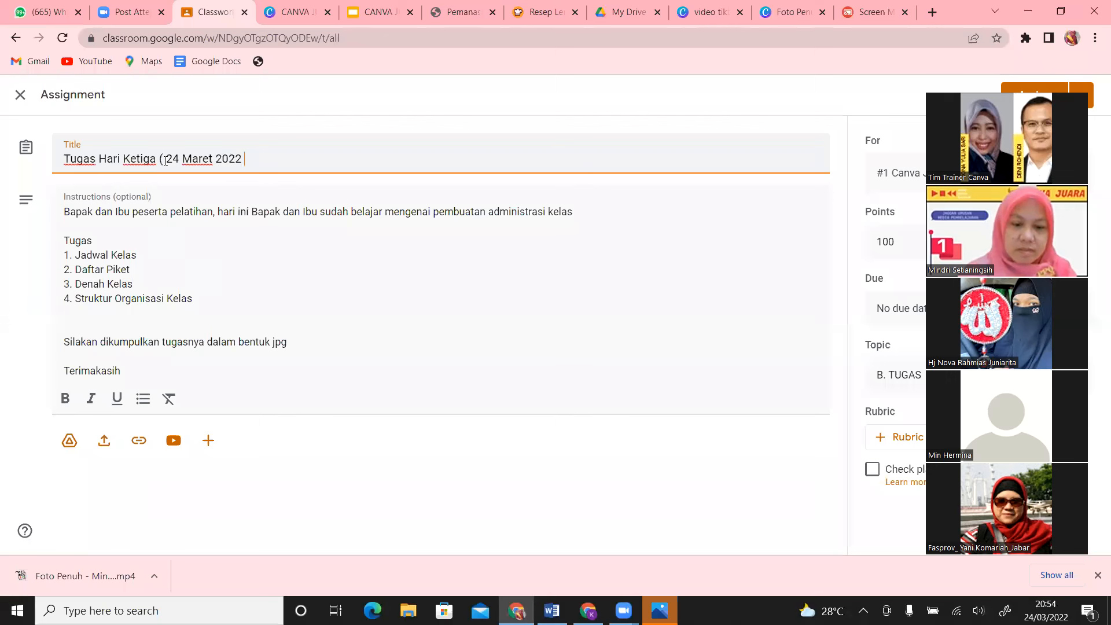
pyautogui.write(')')
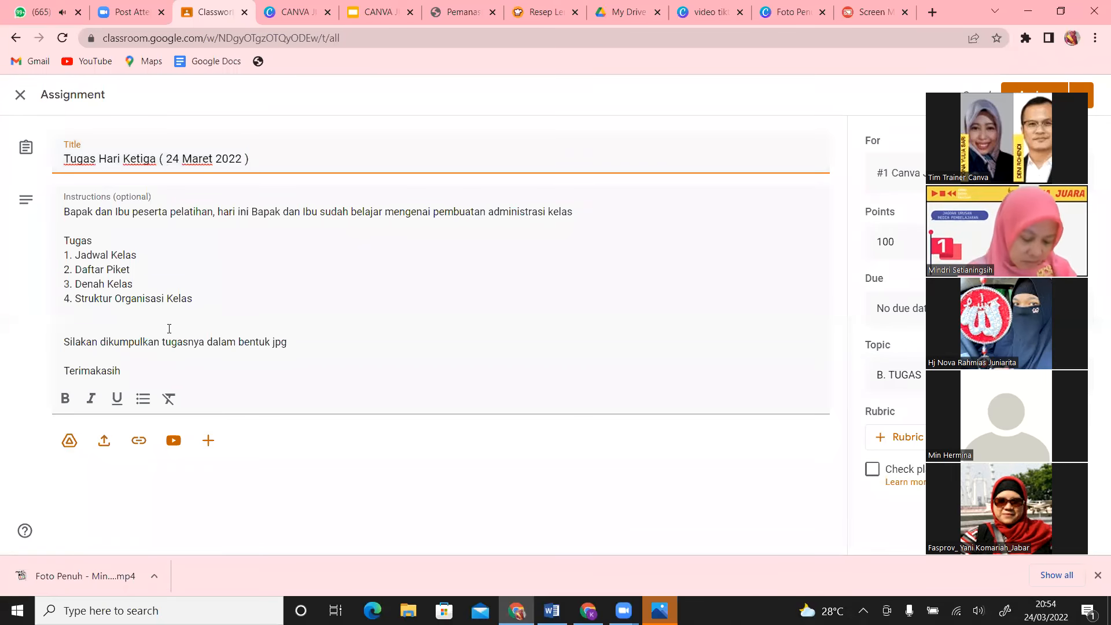
# - Delete the class administration topic, task list and jpg submission note from the instructions, keeping the opening words and "Terimakasih"
pyautogui.moveTo(320, 351); pyautogui.dragTo(116, 212)
pyautogui.moveTo(518, 197); pyautogui.dragTo(434, 215)
pyautogui.press('BackSpace')
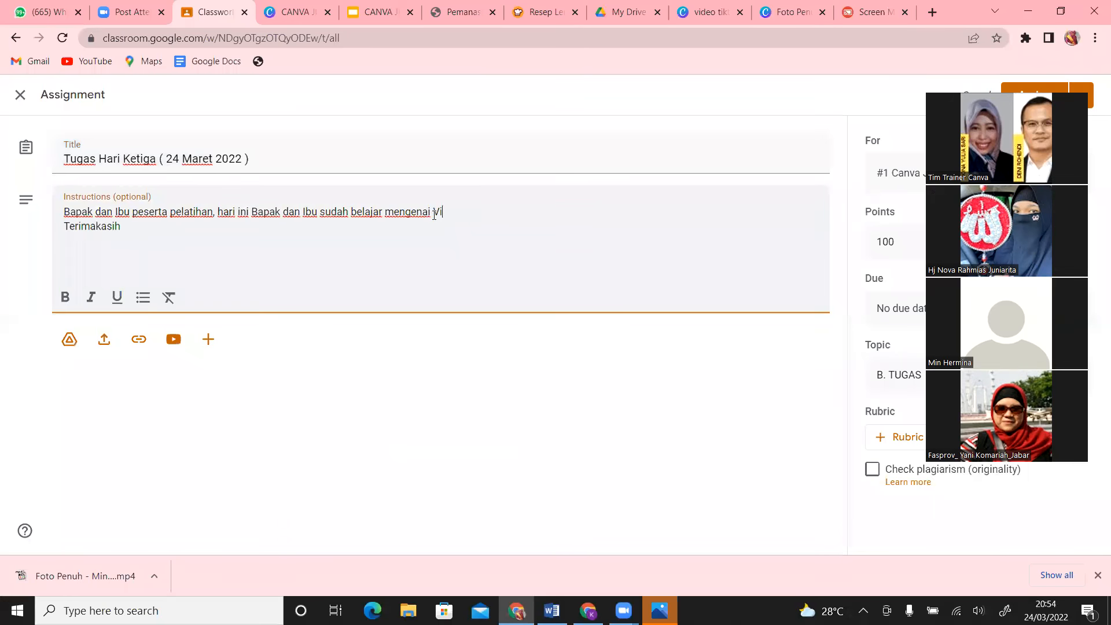
# - Complete the instructions' opening sentence with "Video Tiktok untuk Pembelajaran dan Membuat Resep Menu Masakan."
pyautogui.write('Video Tikt')
pyautogui.press('BackSpace')
pyautogui.press('BackSpace')
pyautogui.press('BackSpace')
pyautogui.write('iktok untuk Pembelajaran dan ')
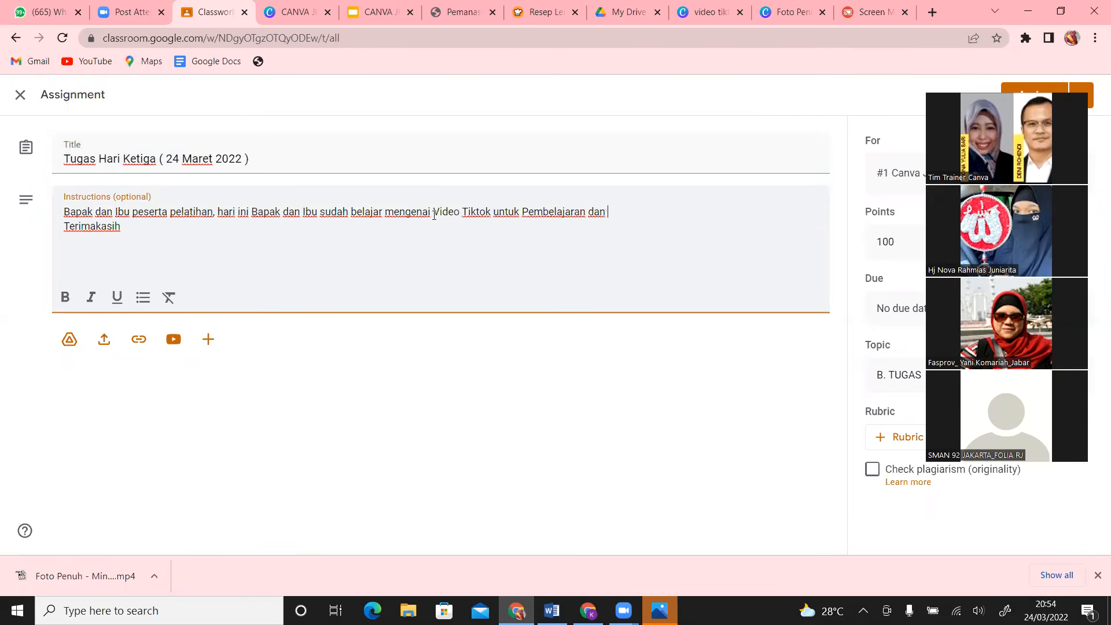
pyautogui.write('Membuat')
pyautogui.write('Resep Minu')
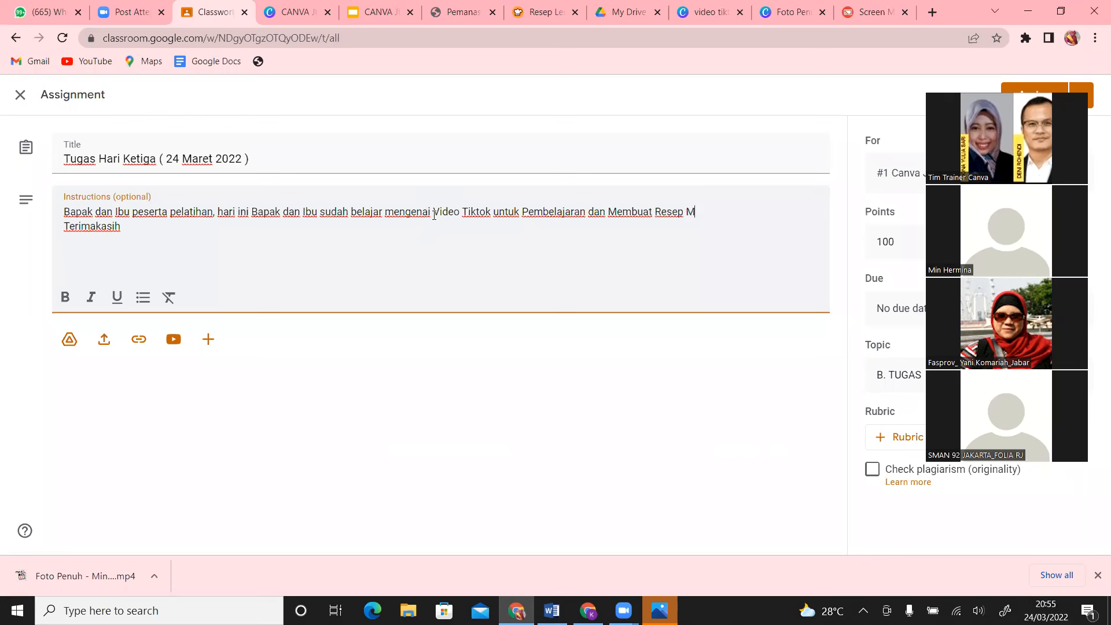
pyautogui.press('BackSpace')
pyautogui.press('BackSpace')
pyautogui.press('BackSpace')
pyautogui.write('enu Masakan')
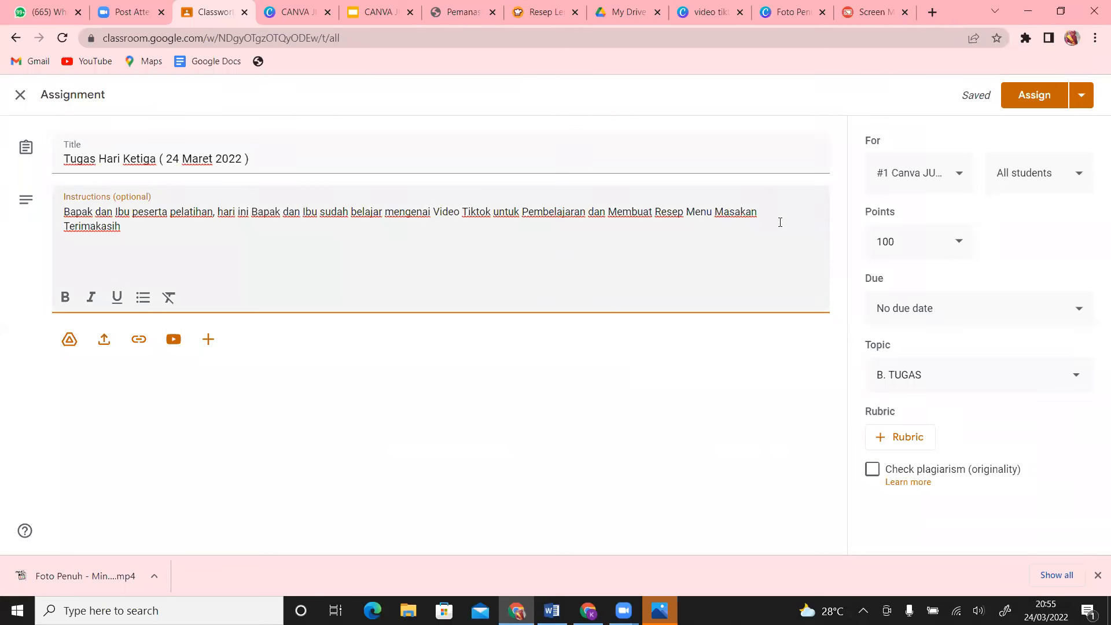
pyautogui.write('.')
# - Add the line "Silakan kirim tugas :" below the opening sentence, followed by the first item "1. Link Video Tiktok"
pyautogui.press('Return')
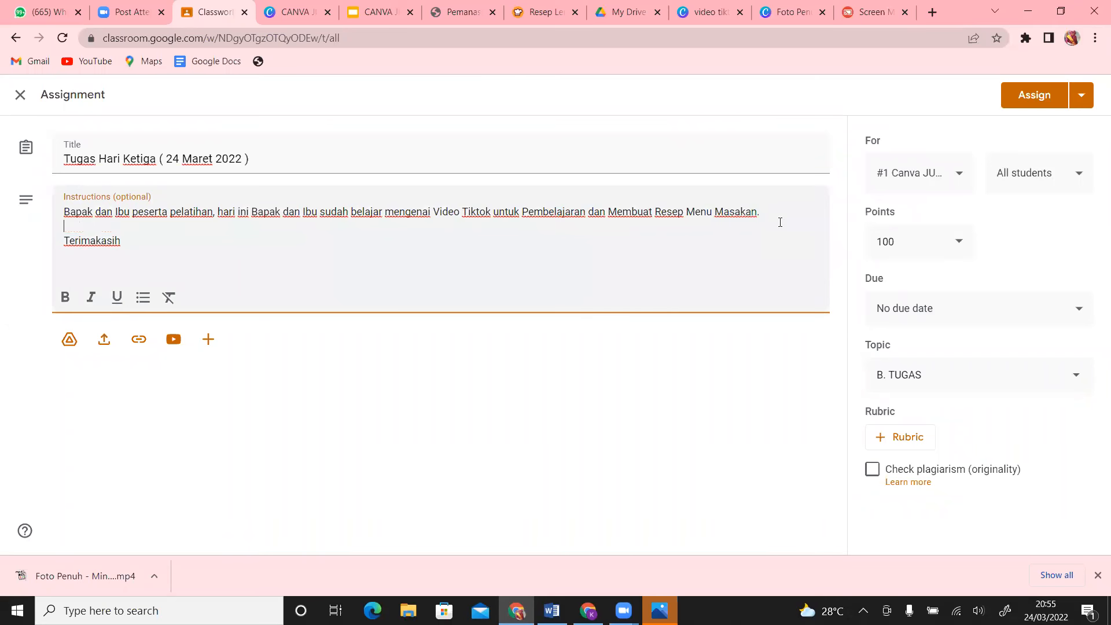
pyautogui.write('Silakan')
pyautogui.write('kirim tugas ')
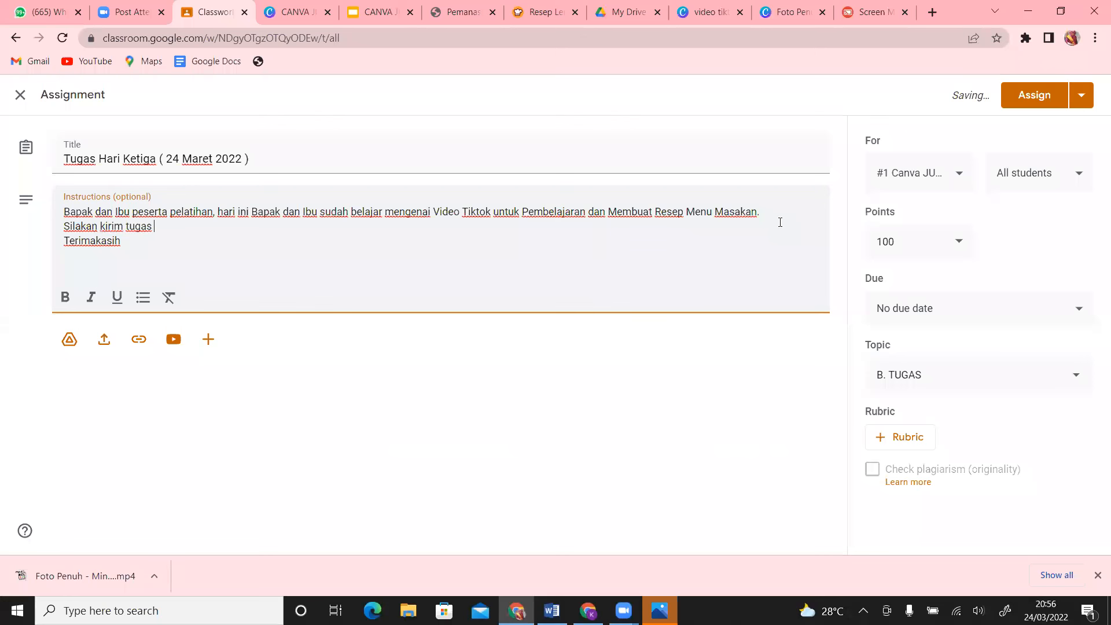
pyautogui.write(':')
pyautogui.press('Return')
pyautogui.write('1. Li')
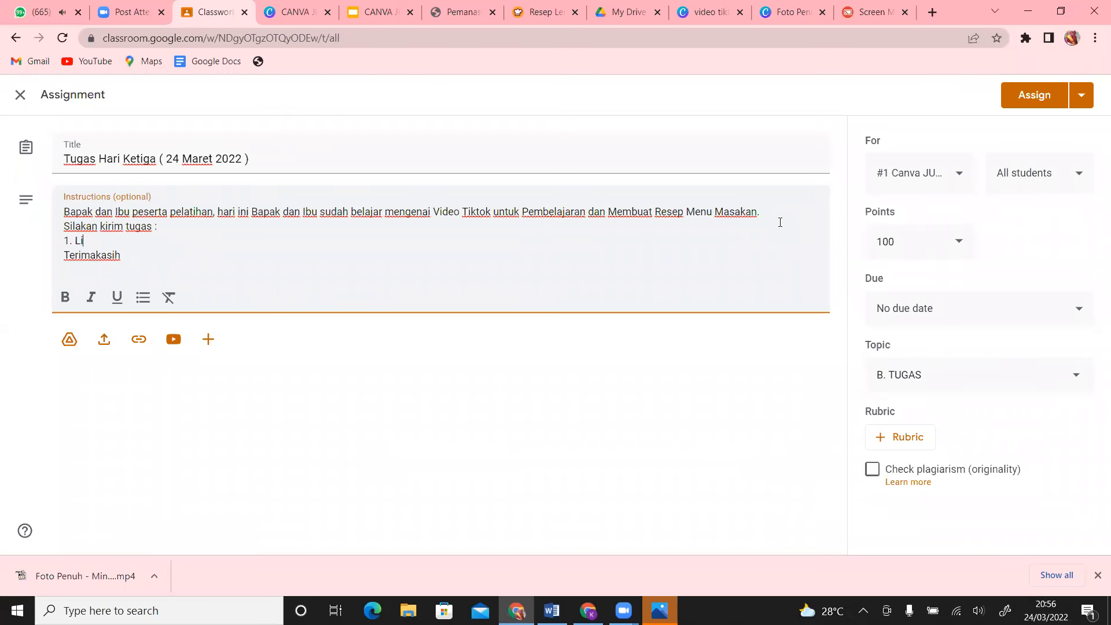
pyautogui.write('nk Video Tiktok')
# - Add the second item "2. Unduhan jpg menu masakan ( 7 menu )" to the instructions, with a blank line before "Terimakasih"
pyautogui.press('Return')
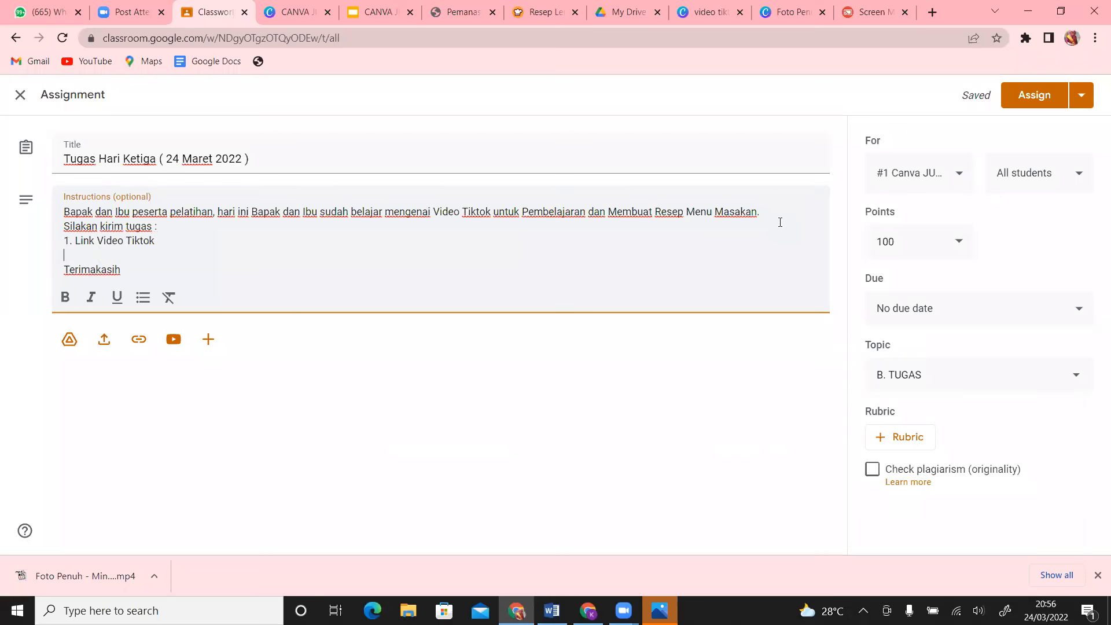
pyautogui.write('2.')
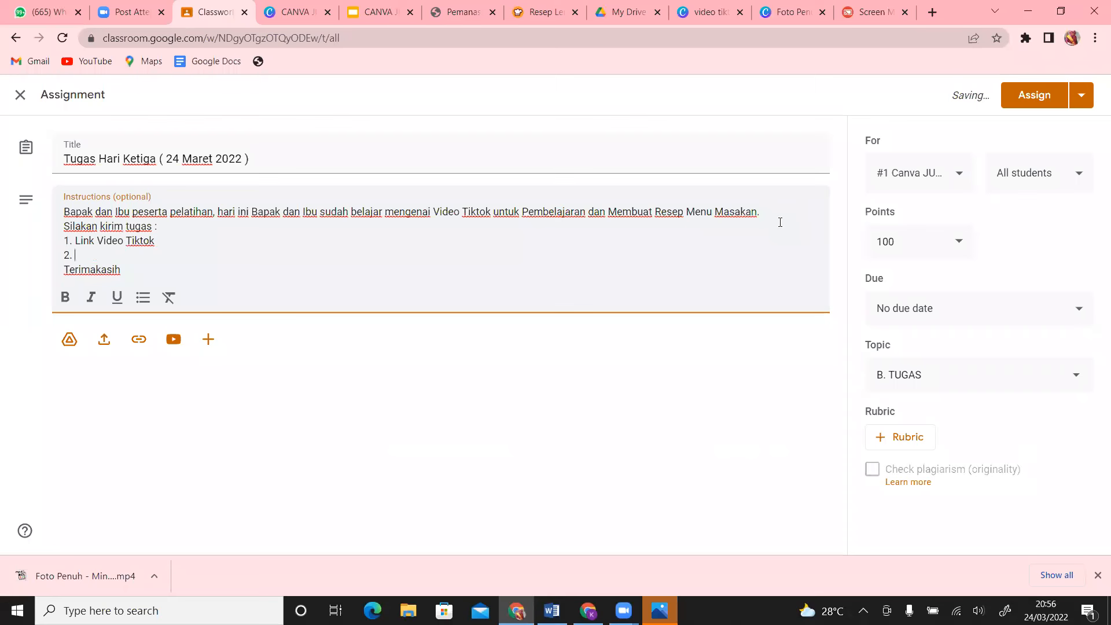
pyautogui.write(' Desain')
pyautogui.press('BackSpace')
pyautogui.press('BackSpace')
pyautogui.press('BackSpace')
pyautogui.press('BackSpace')
pyautogui.press('BackSpace')
pyautogui.press('BackSpace')
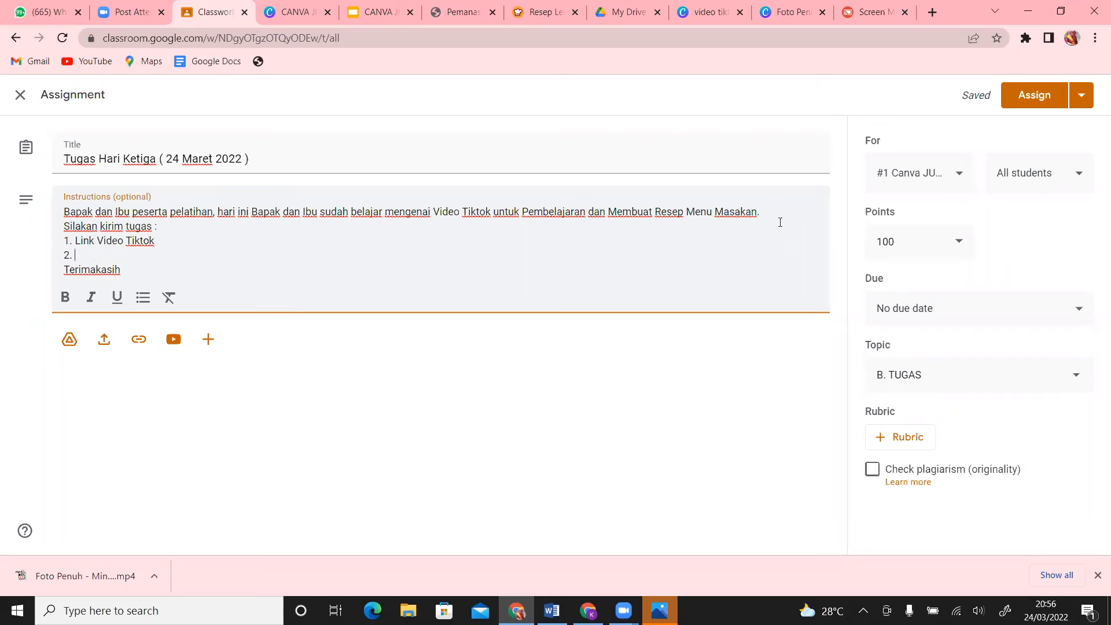
pyautogui.write('Unduhan jpg menu masakan ( m')
pyautogui.press('BackSpace')
pyautogui.write('7 maks')
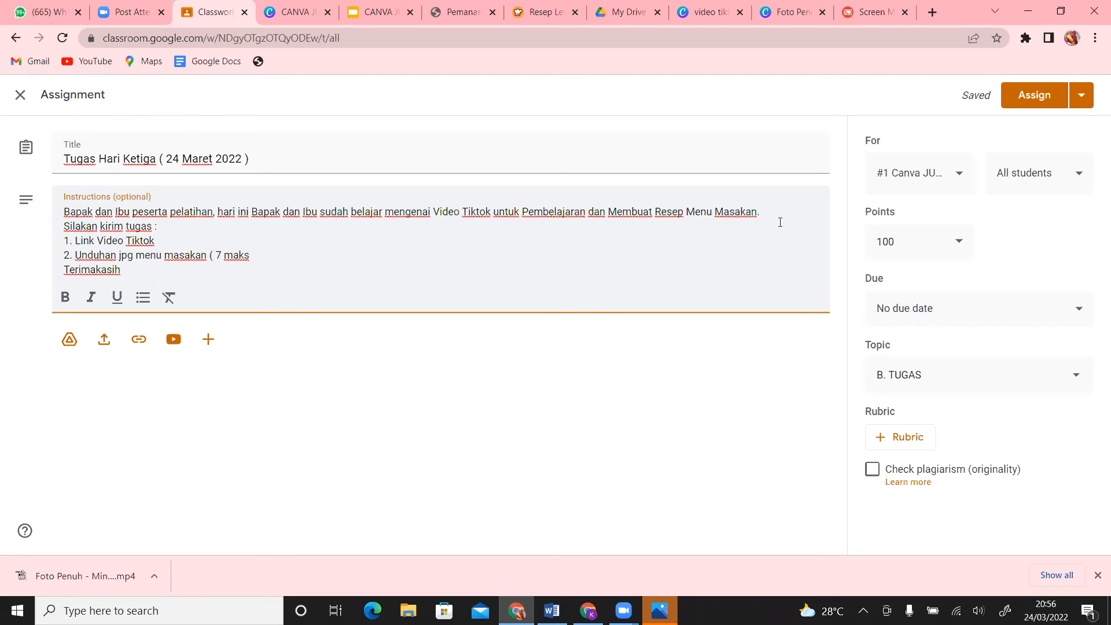
pyautogui.press('BackSpace')
pyautogui.press('BackSpace')
pyautogui.press('BackSpace')
pyautogui.press('BackSpace')
pyautogui.write('menu )')
pyautogui.press('Return')
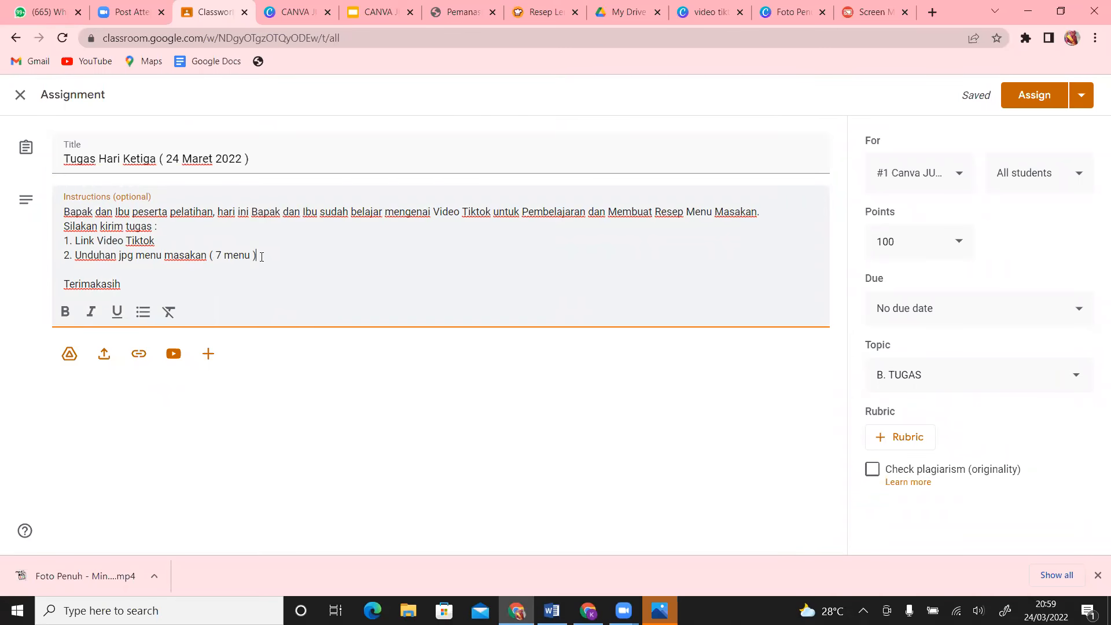
# - Switch to Canva and open its home page in the tab with the video tiktok search
pyautogui.click(780, 11)
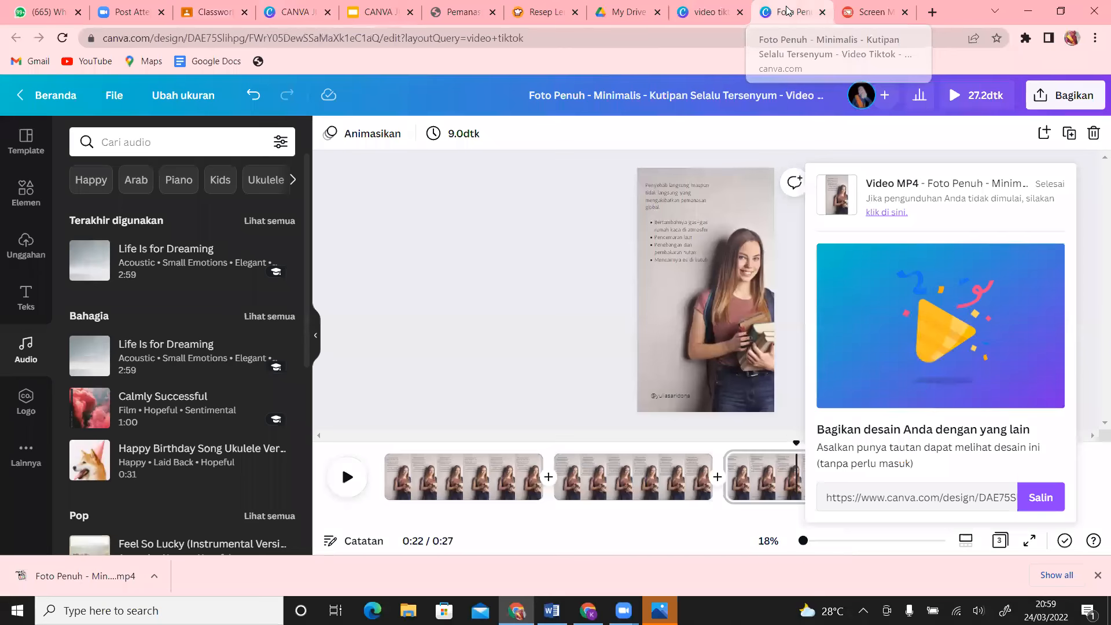
pyautogui.click(707, 16)
pyautogui.click(130, 105)
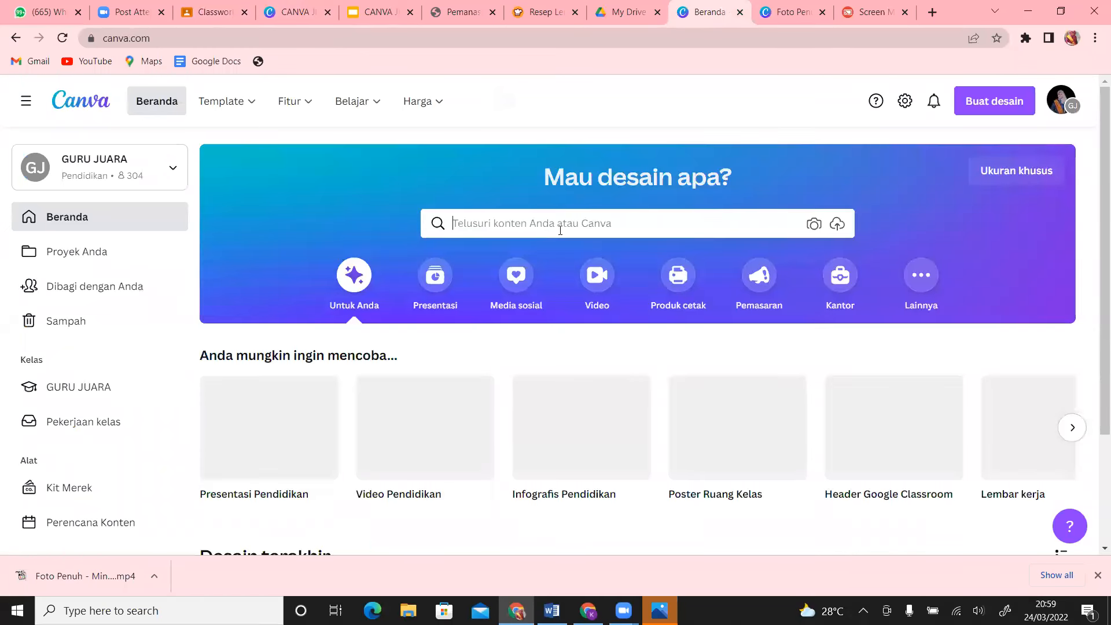
pyautogui.click(560, 231)
pyautogui.write('menu')
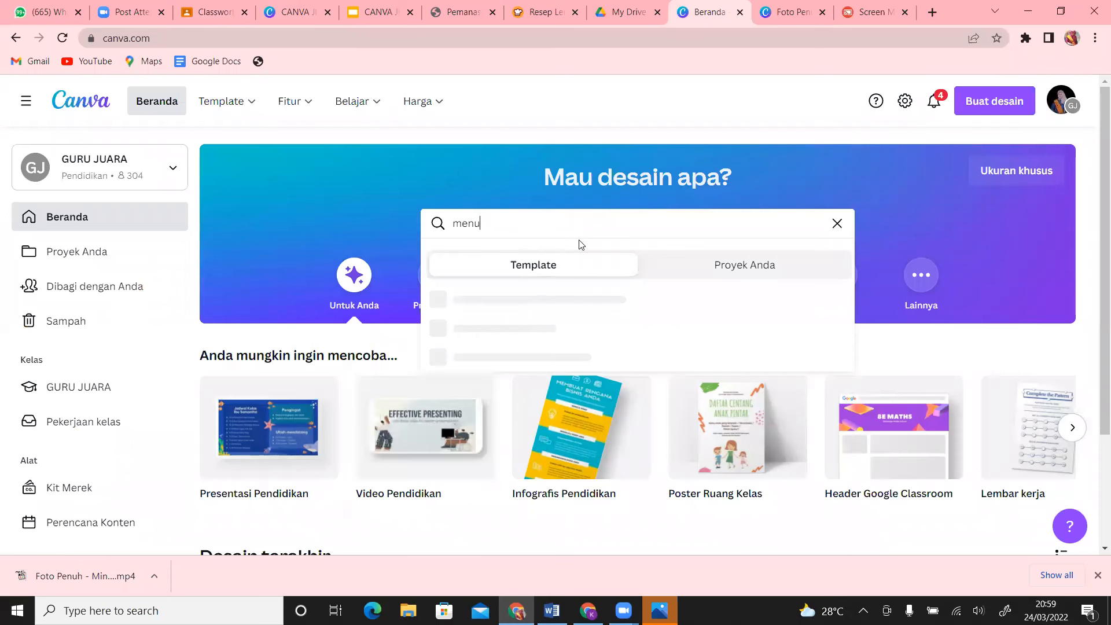
pyautogui.click(837, 223)
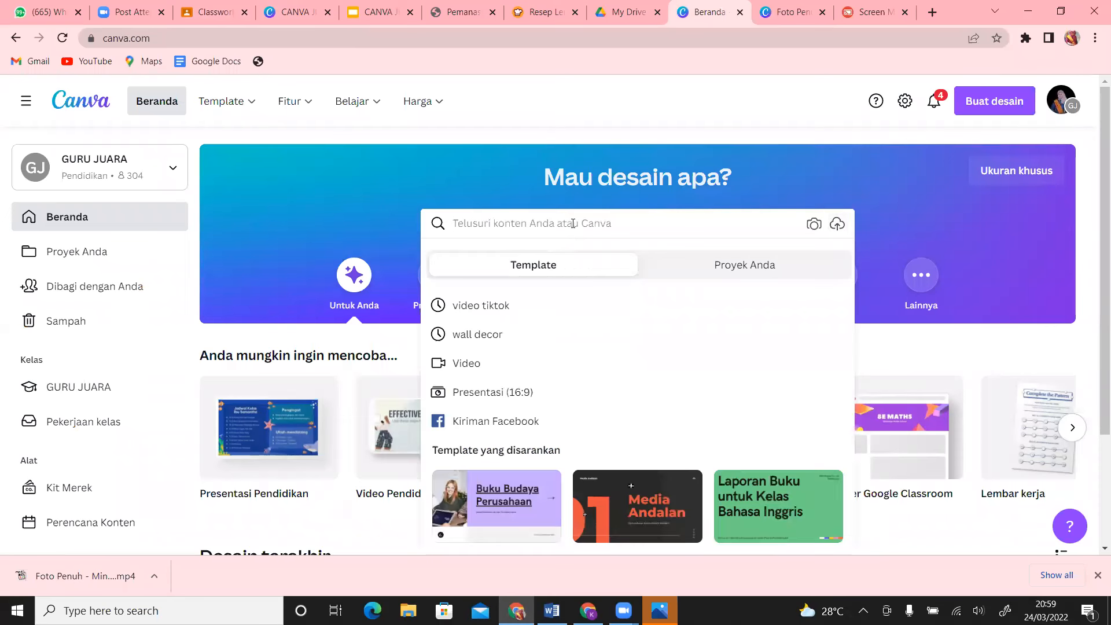
pyautogui.write('m')
pyautogui.press('BackSpace')
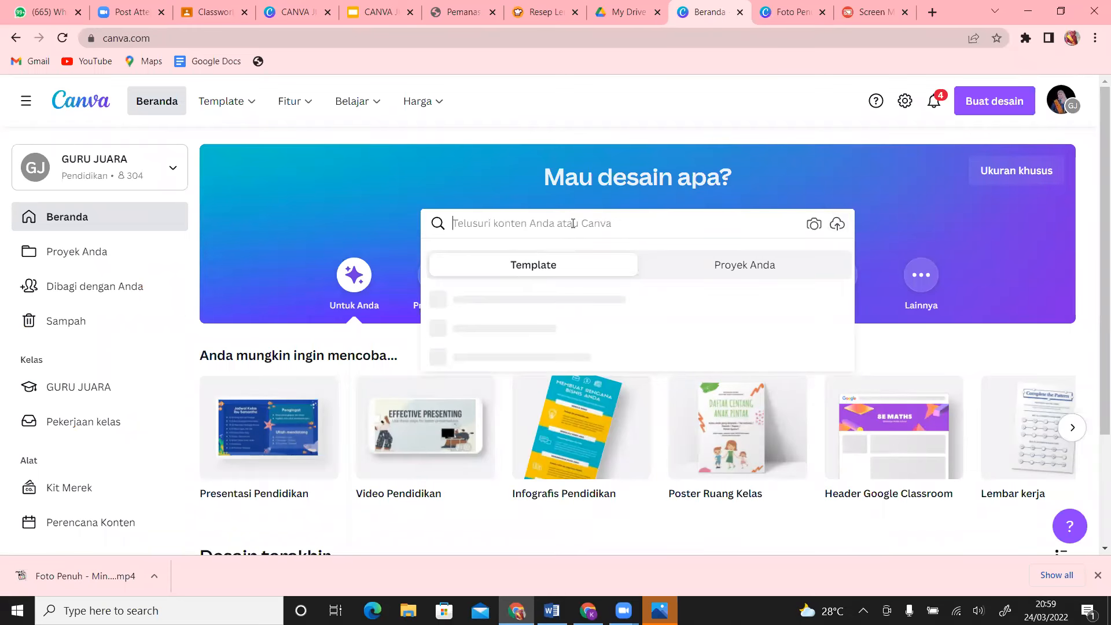
# - Search the new design types for "resep" and create a blank Kartu Resep design of 800 × 1200 px
pyautogui.click(985, 101)
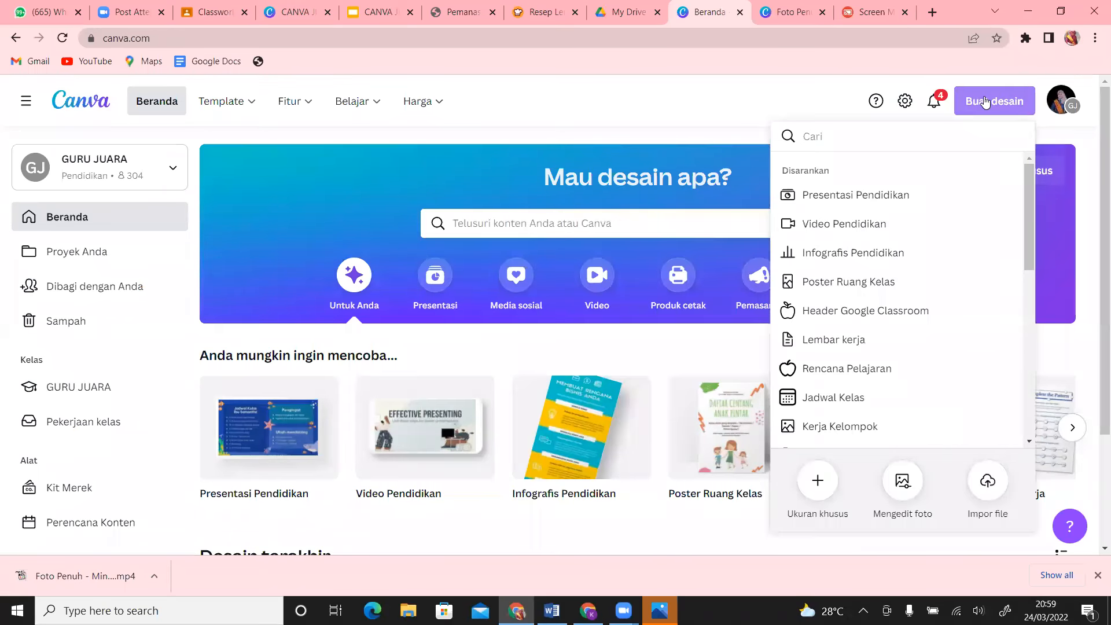
pyautogui.write('menu')
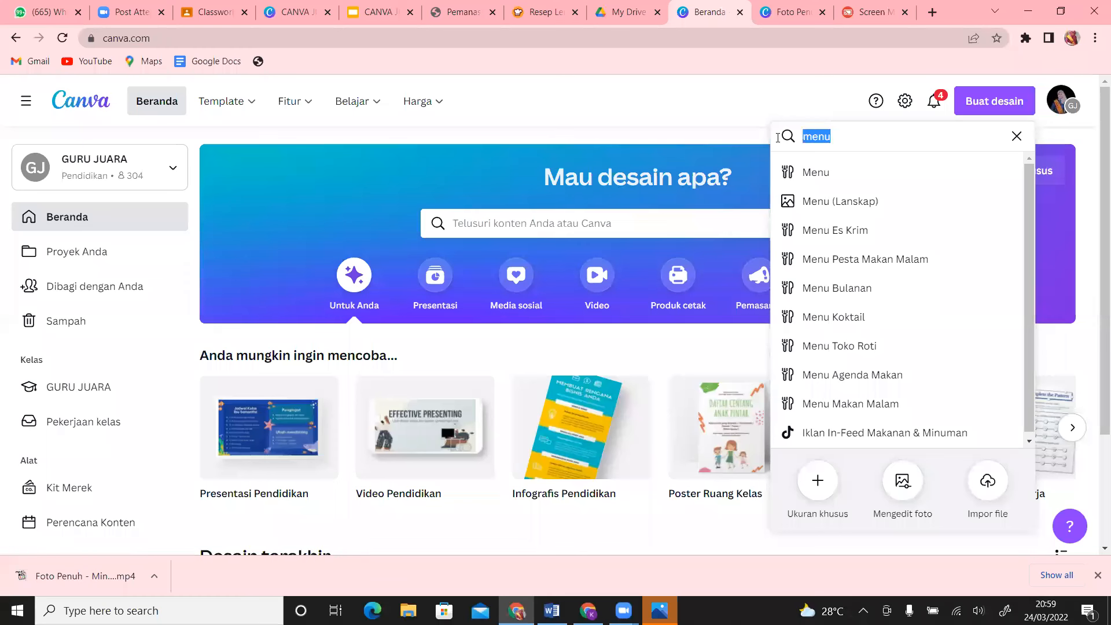
pyautogui.write('resep')
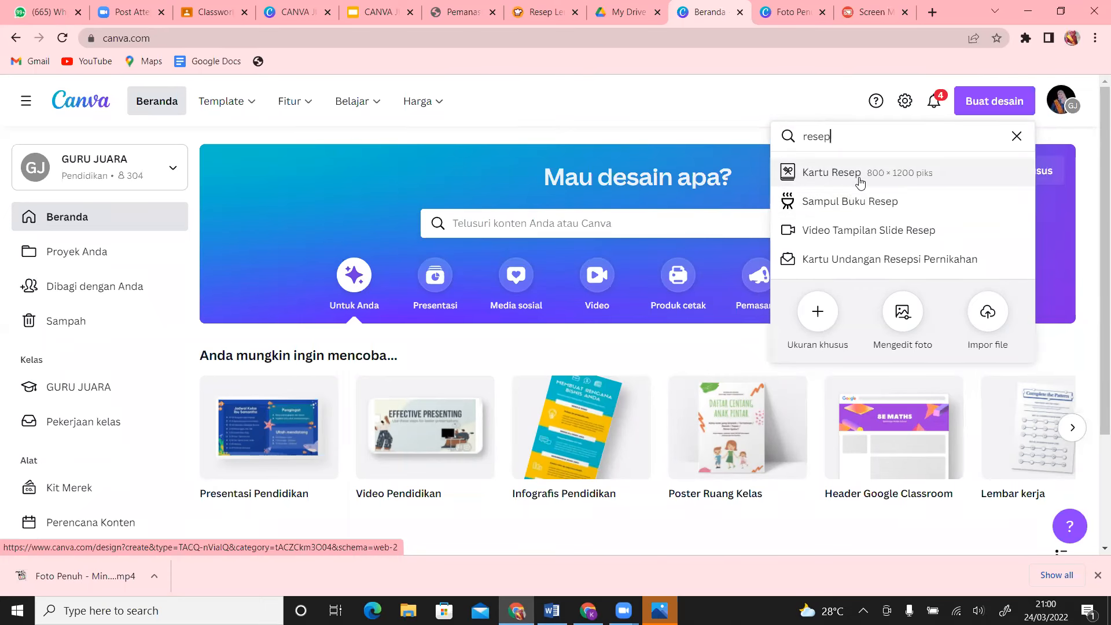
pyautogui.click(860, 181)
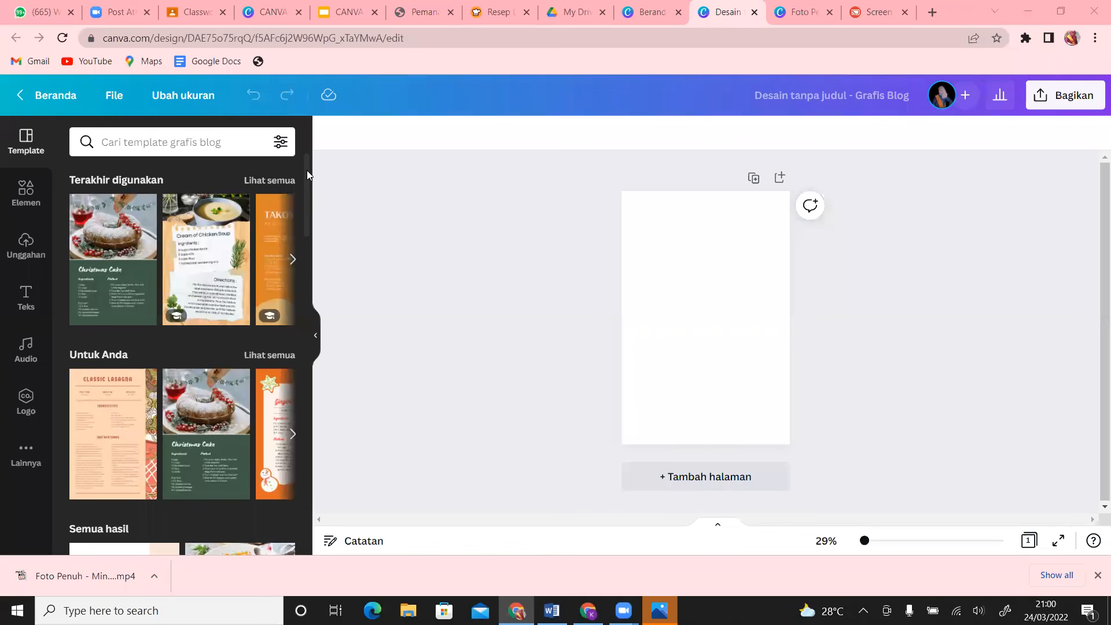
# - Apply the pink "Pancake Recipe" template with the strawberries and lined notepaper to the blank page
pyautogui.moveTo(307, 170); pyautogui.dragTo(301, 294)
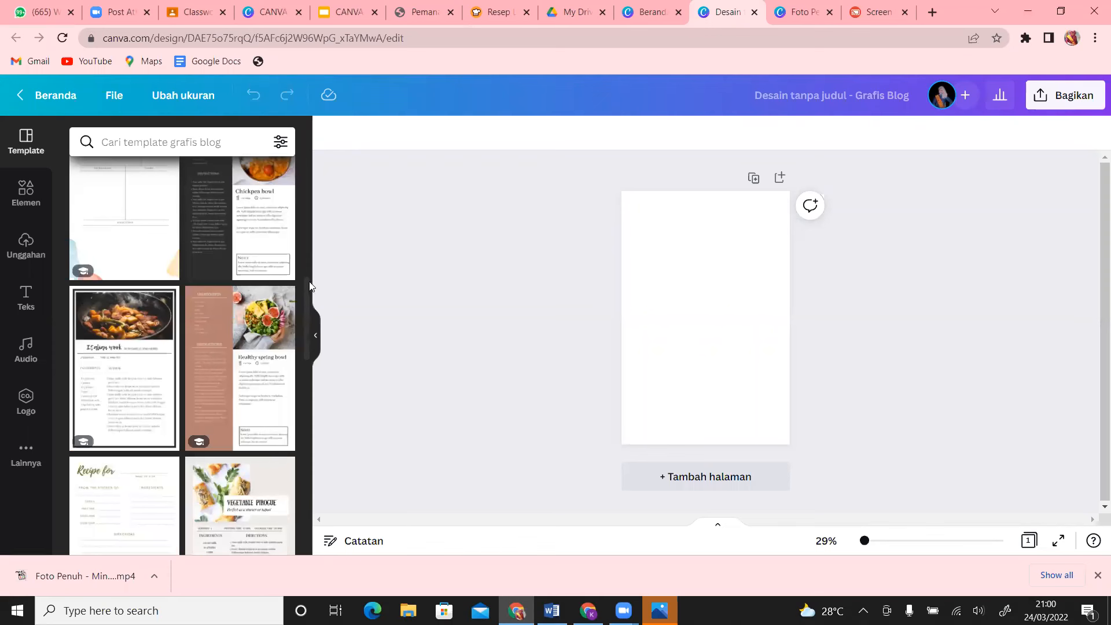
pyautogui.moveTo(305, 283); pyautogui.dragTo(302, 422)
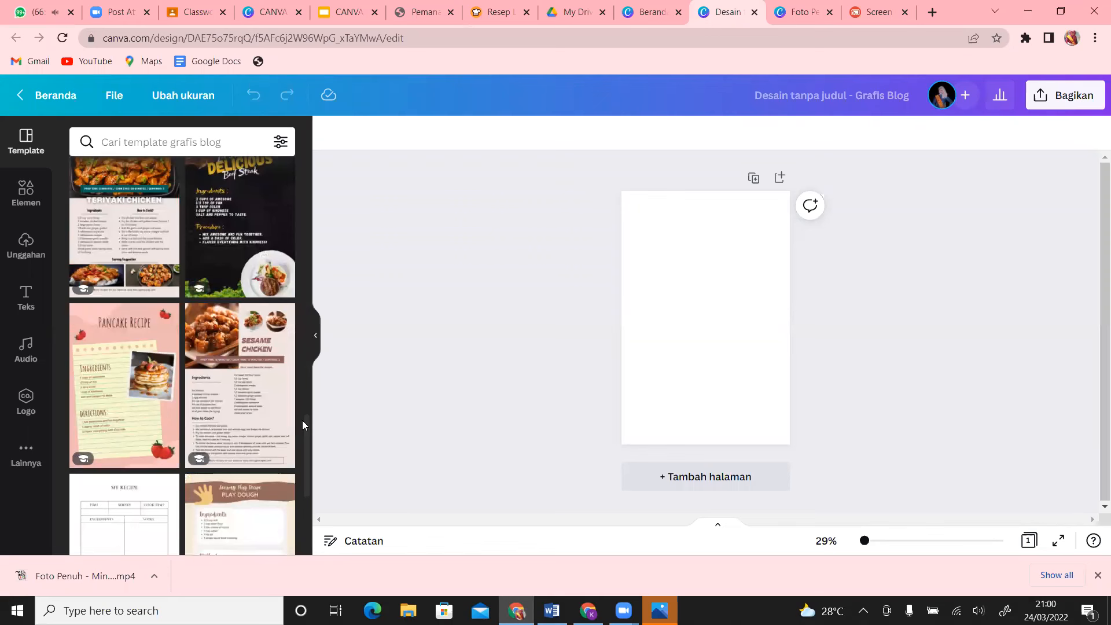
pyautogui.click(128, 374)
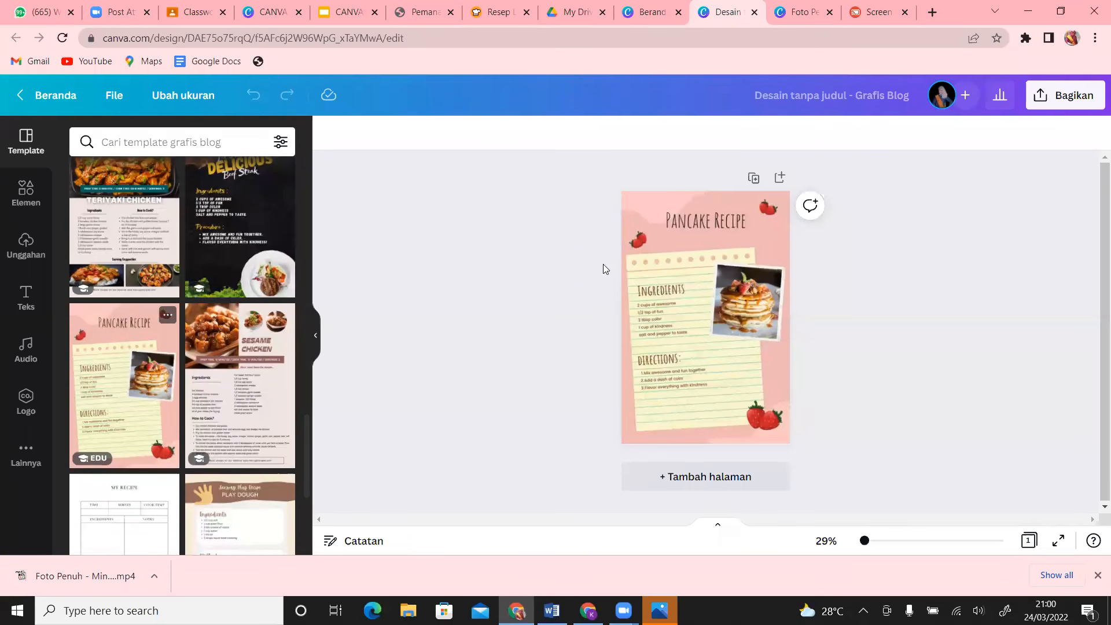
# - Replace the recipe card's title with "resep pancake"
pyautogui.moveTo(866, 543); pyautogui.dragTo(875, 544)
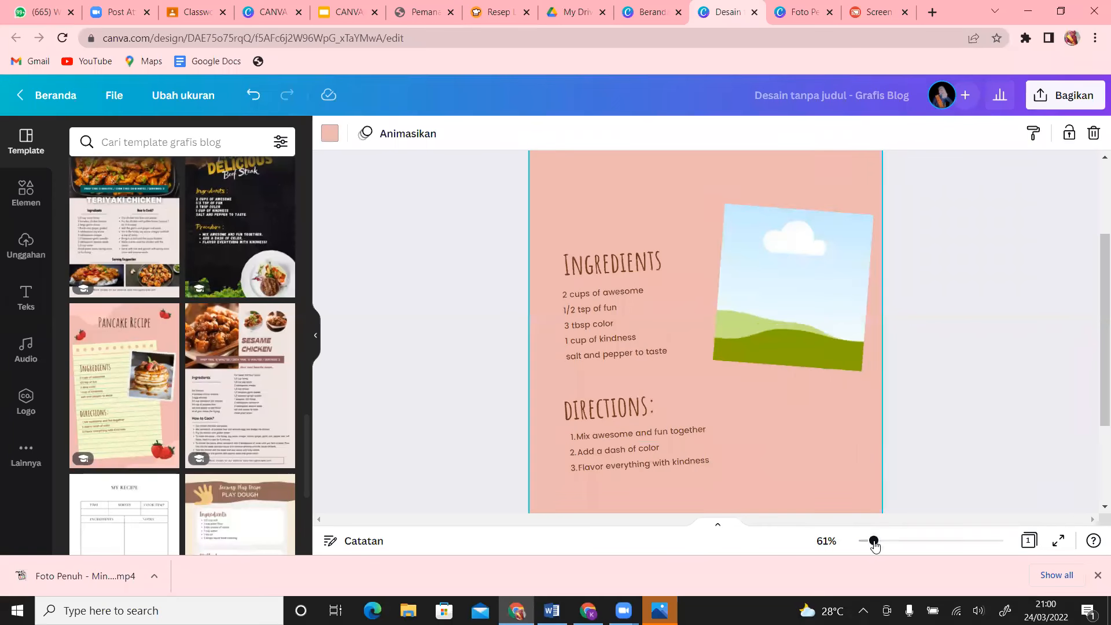
pyautogui.moveTo(1093, 317); pyautogui.dragTo(1095, 260)
pyautogui.click(1096, 260)
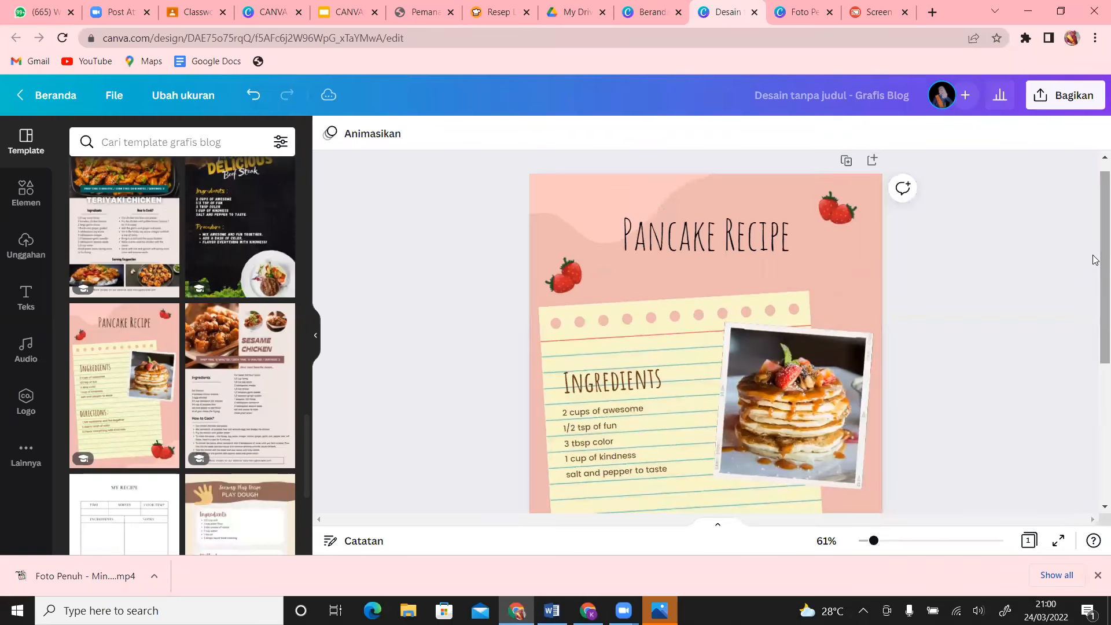
pyautogui.doubleClick(775, 246)
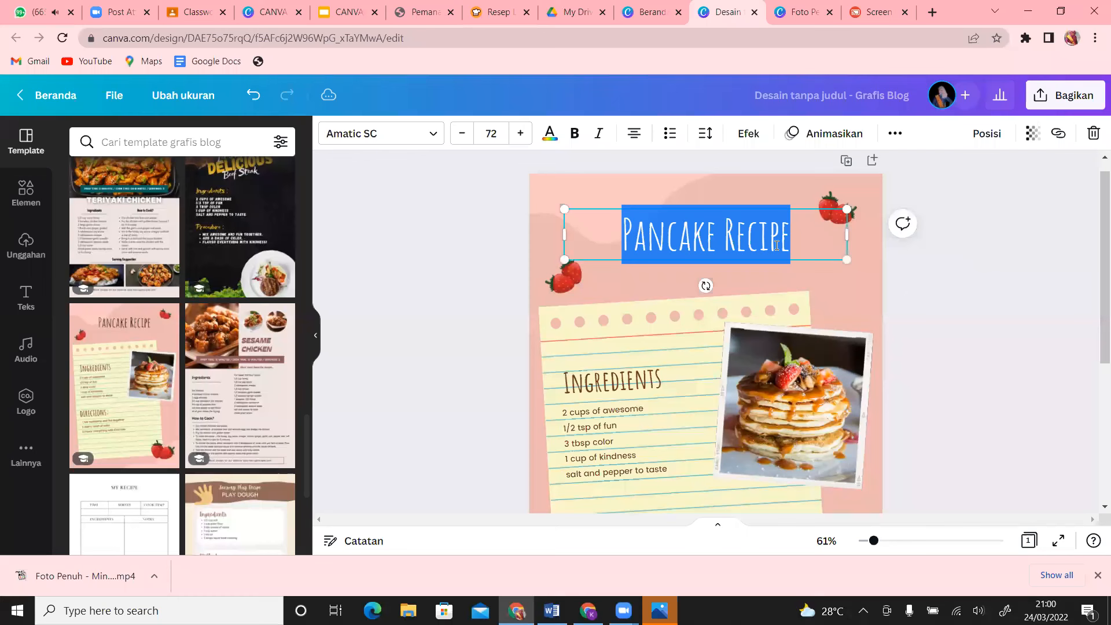
pyautogui.write('resep')
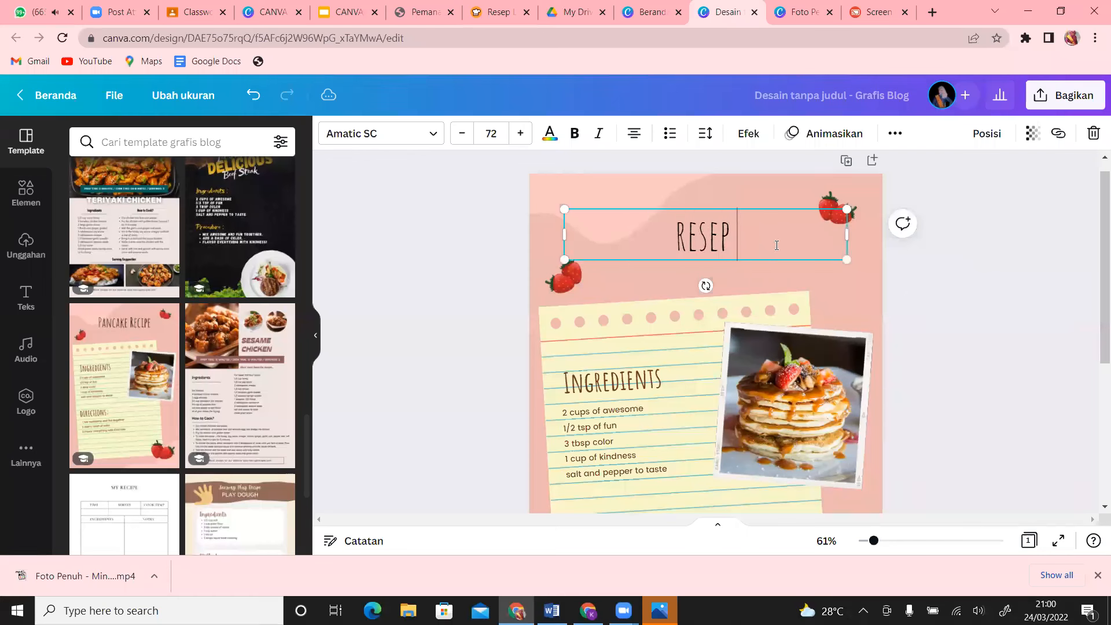
pyautogui.write(' pancake')
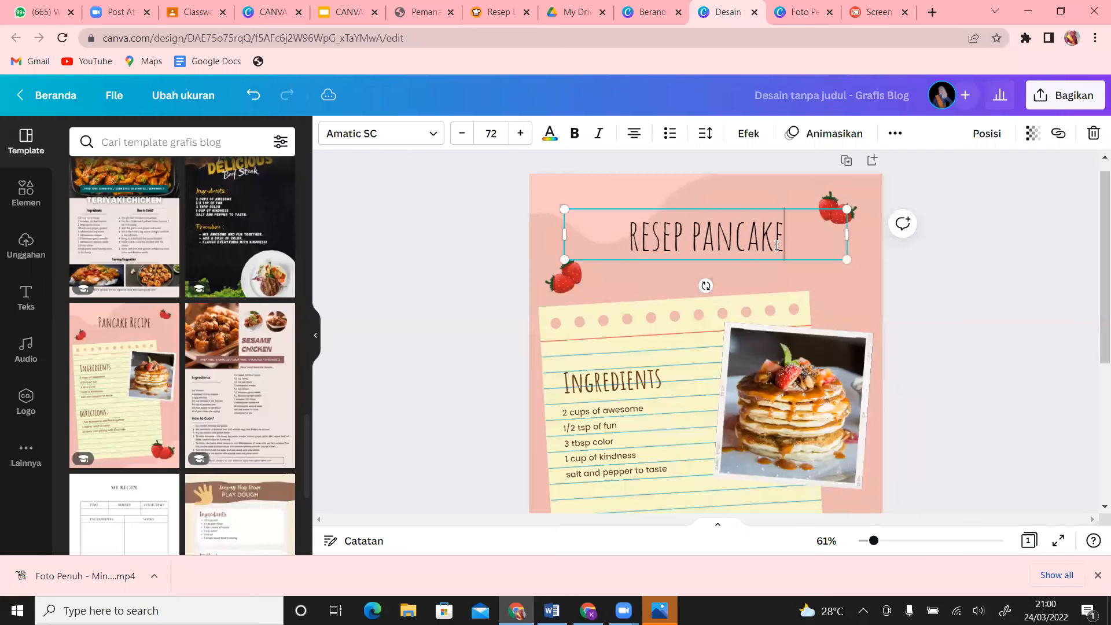
# - Change the "Ingredients" heading on the notepaper to "bahan-bahan"
pyautogui.doubleClick(668, 386)
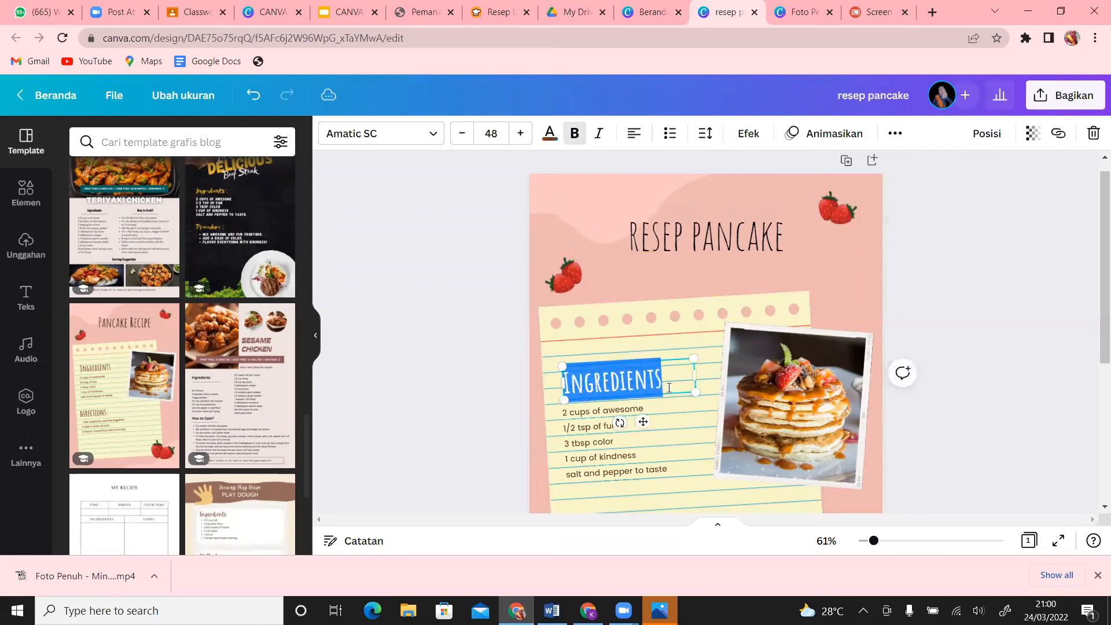
pyautogui.write('bahan-ba')
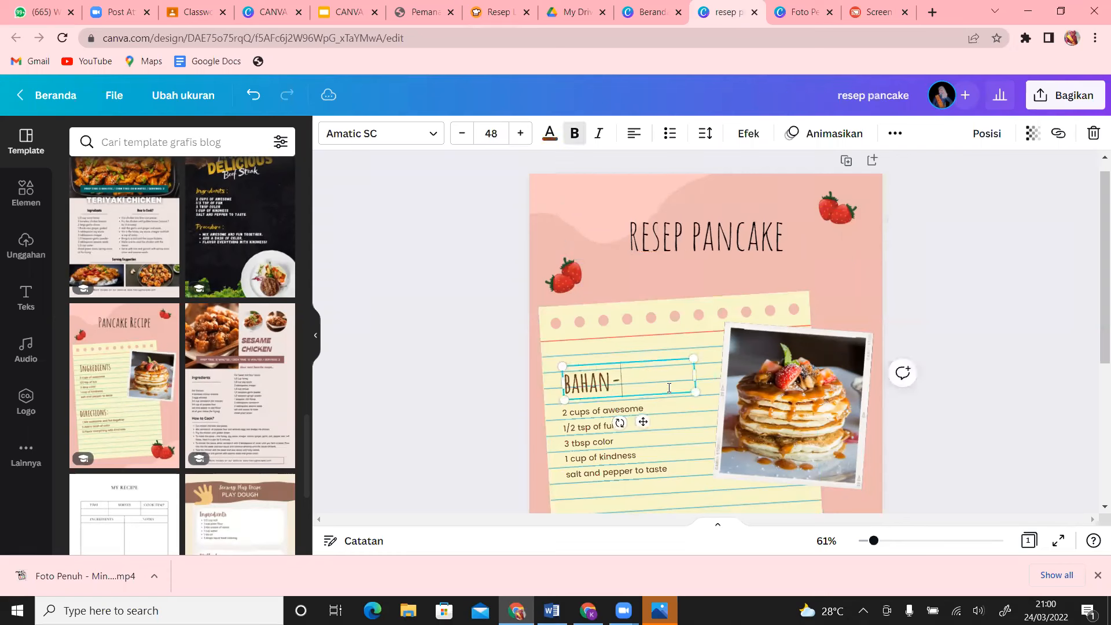
pyautogui.write('han')
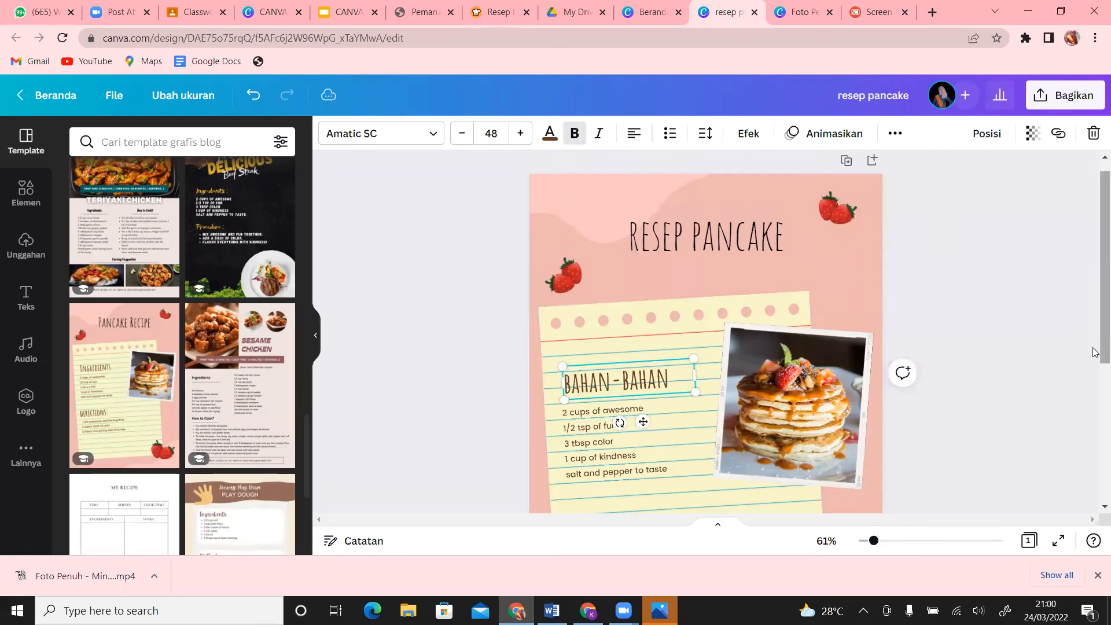
pyautogui.scroll(-2, 1096, 342)
pyautogui.click(955, 370)
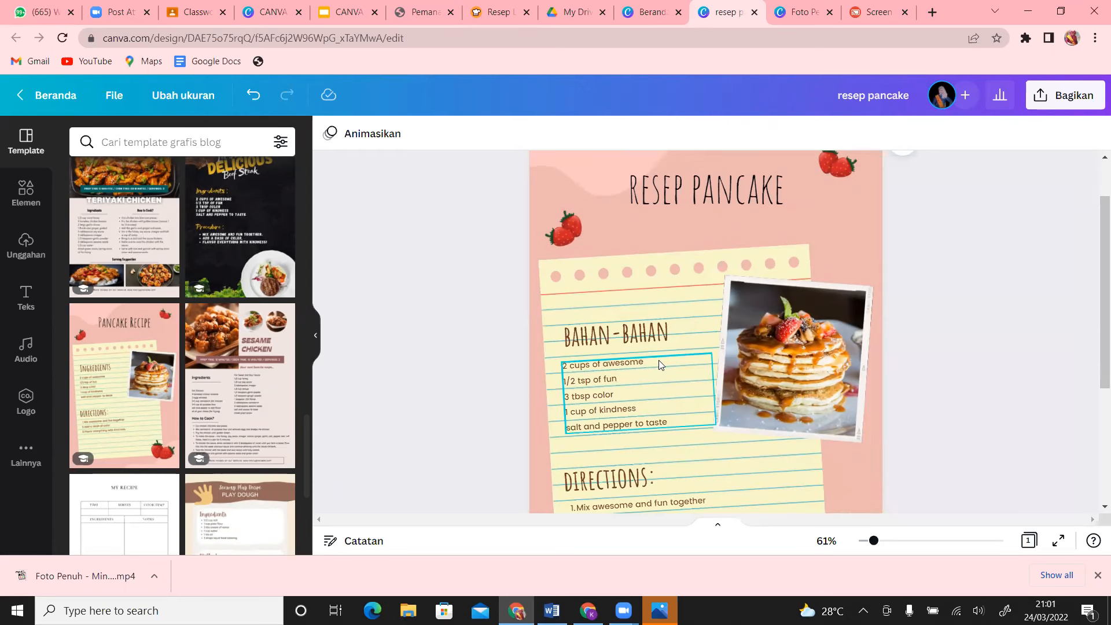
# - Change the "Directions:" heading to "Cara Membuat", leaving the sample ingredients and numbered directions as they are
pyautogui.doubleClick(683, 420)
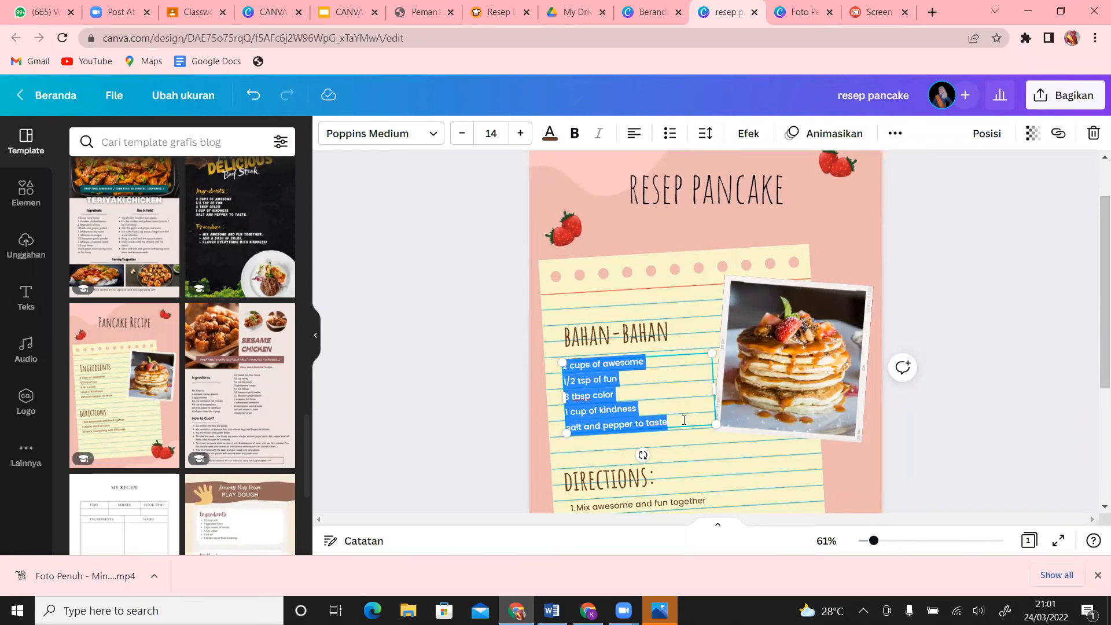
pyautogui.scroll(-1, 1095, 377)
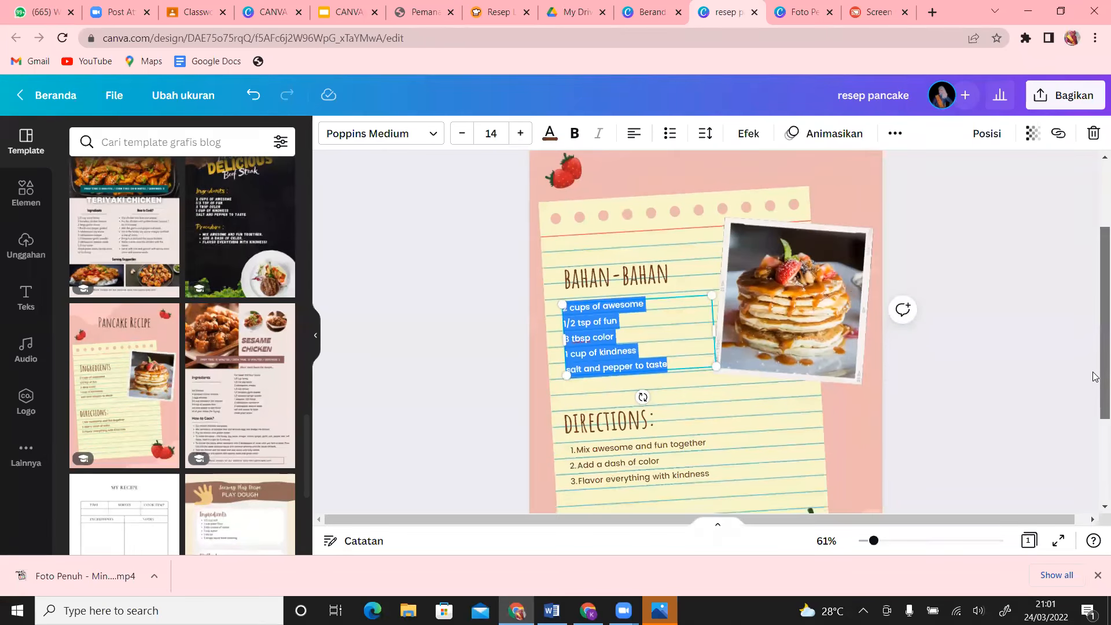
pyautogui.click(505, 361)
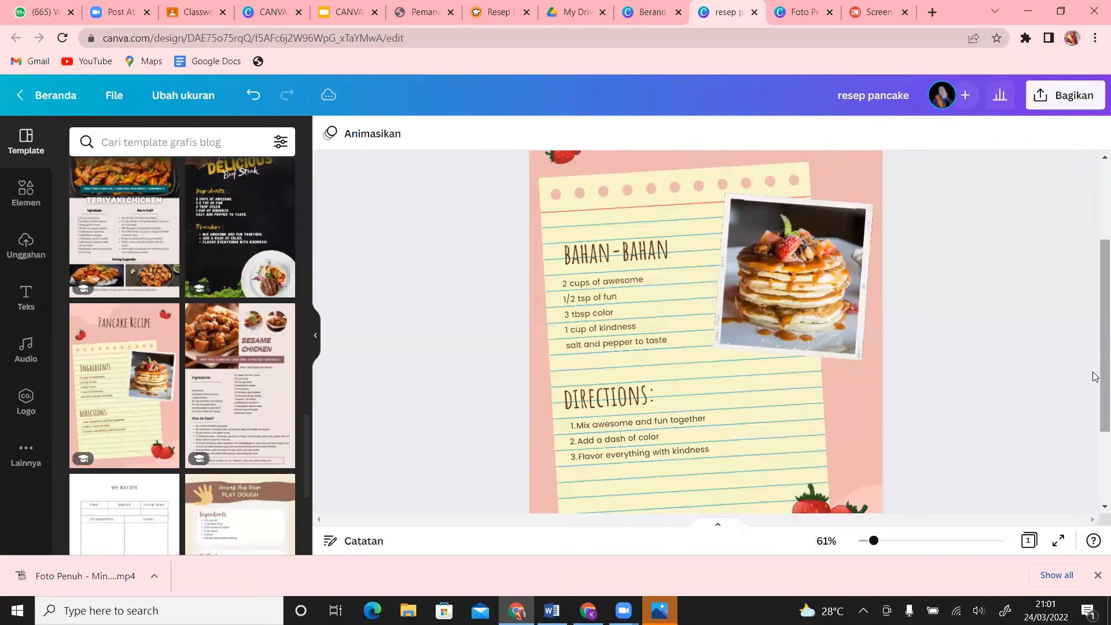
pyautogui.doubleClick(653, 394)
pyautogui.write('Cara M')
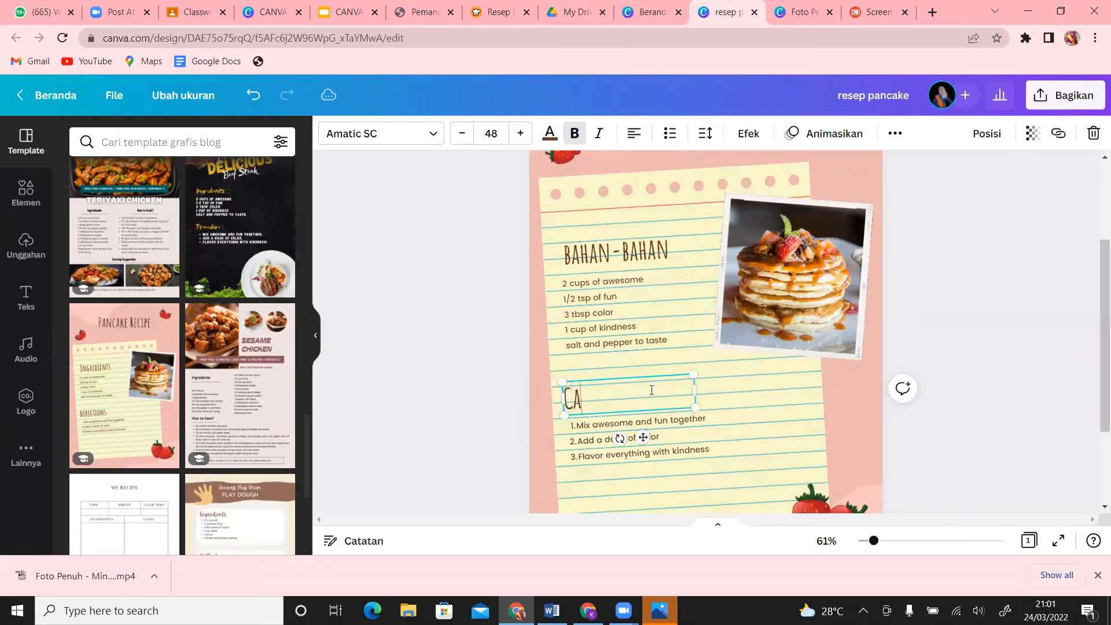
pyautogui.write('embuat')
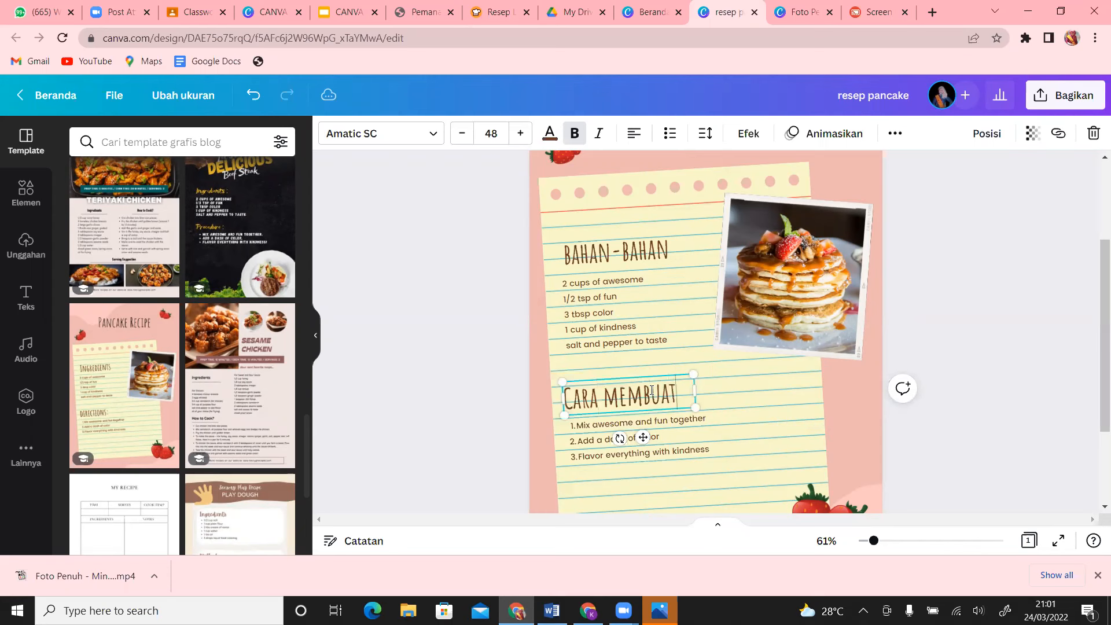
pyautogui.click(731, 453)
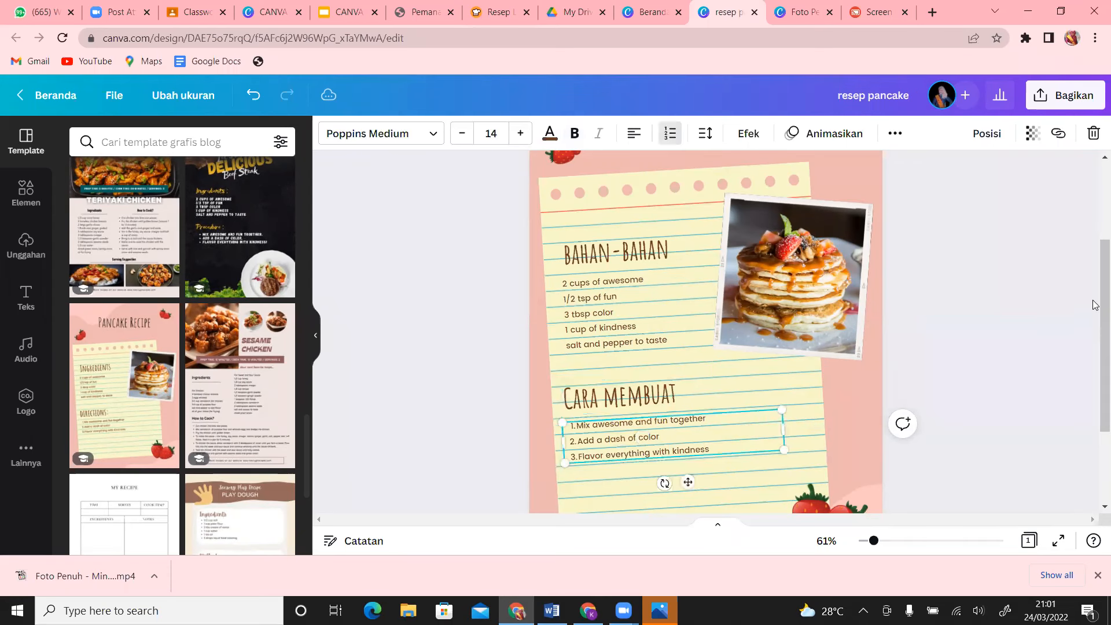
pyautogui.scroll(-1, 1095, 343)
pyautogui.click(452, 270)
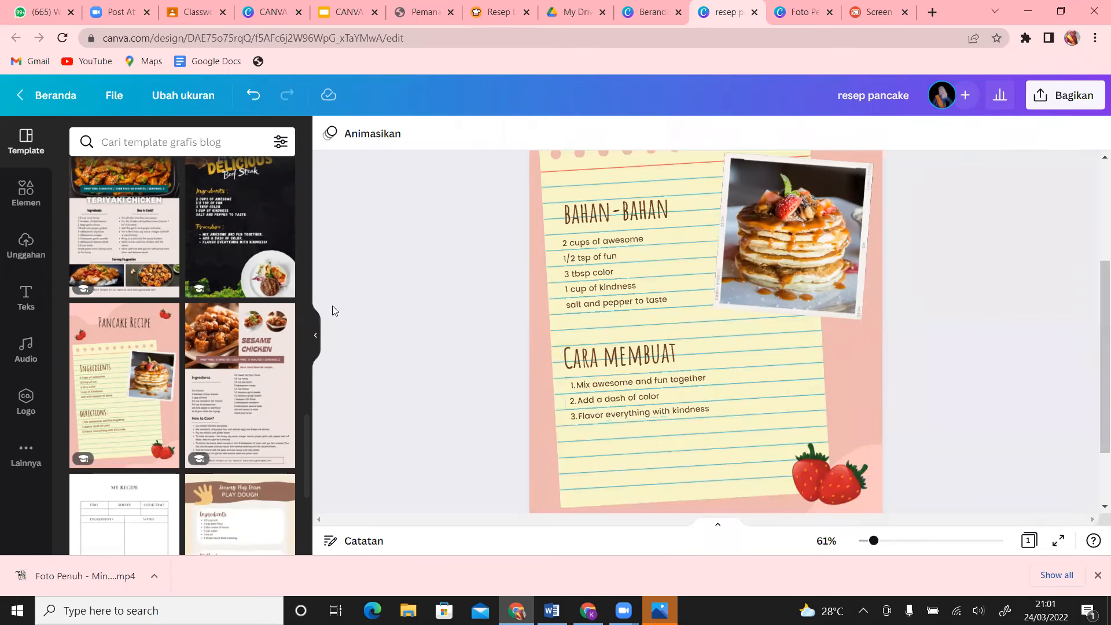
# - Duplicate the pancake recipe page until the design has seven pages
pyautogui.scroll(-5, 312, 242)
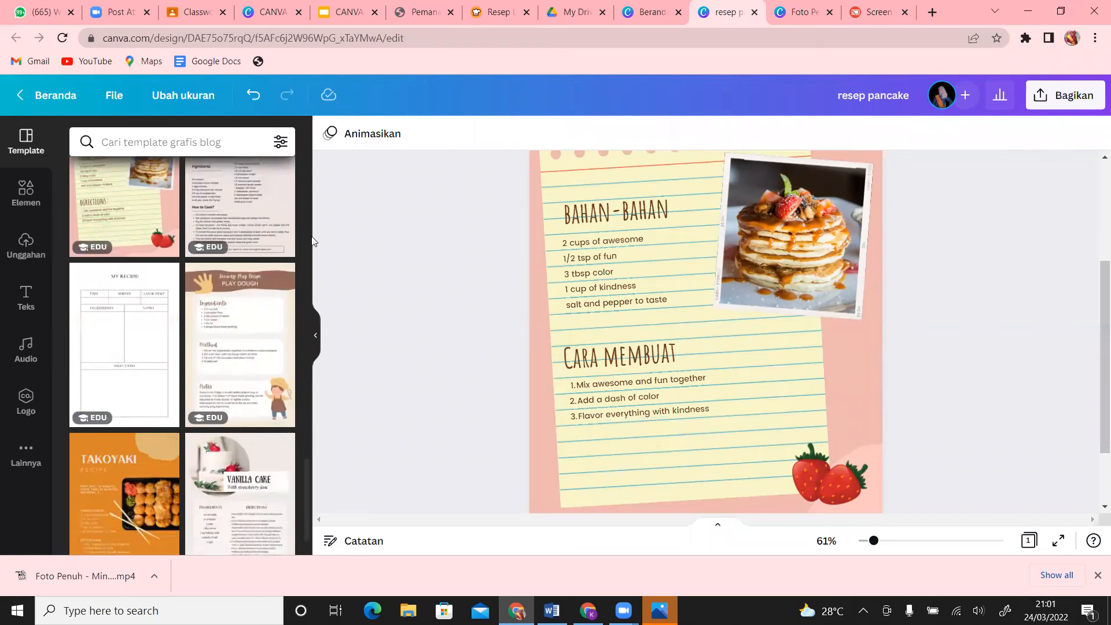
pyautogui.moveTo(1098, 286); pyautogui.dragTo(1095, 186)
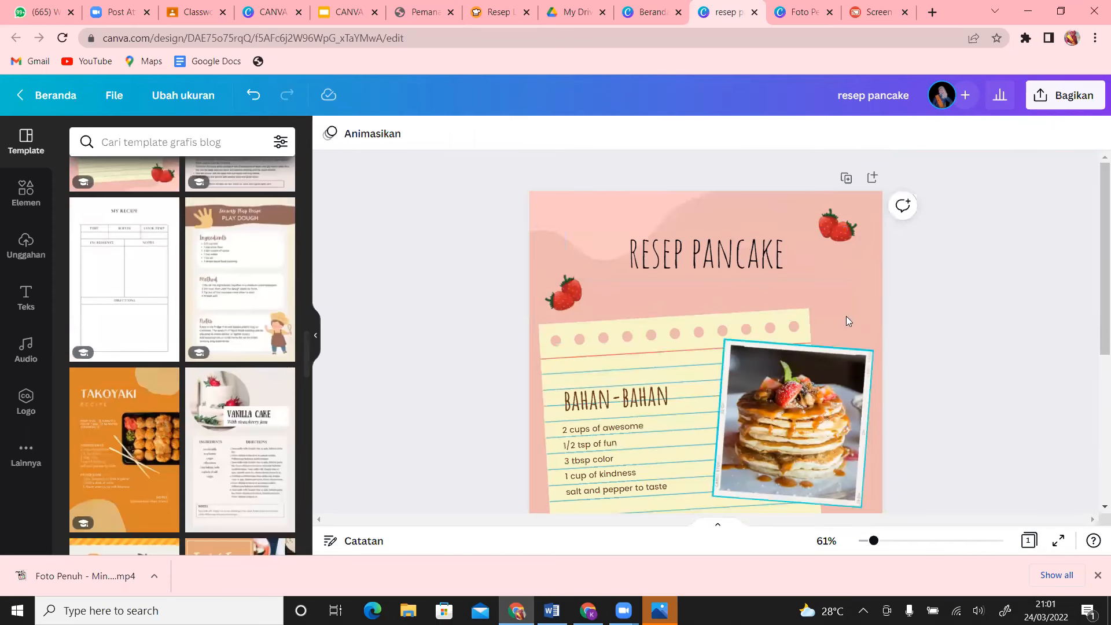
pyautogui.click(847, 179)
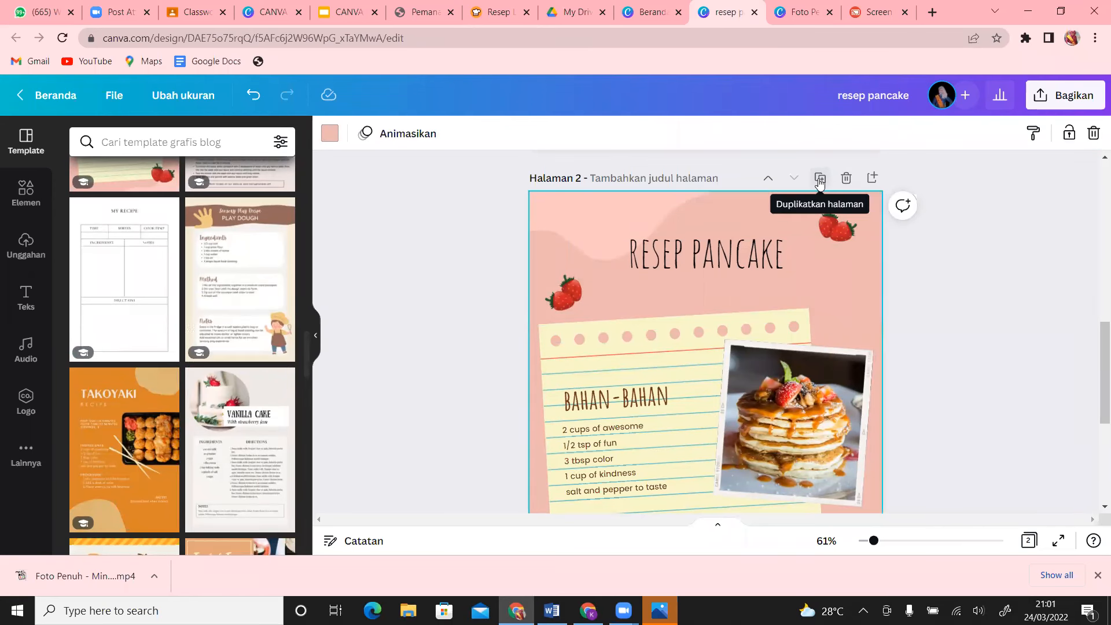
pyautogui.click(820, 179)
pyautogui.click(820, 179)
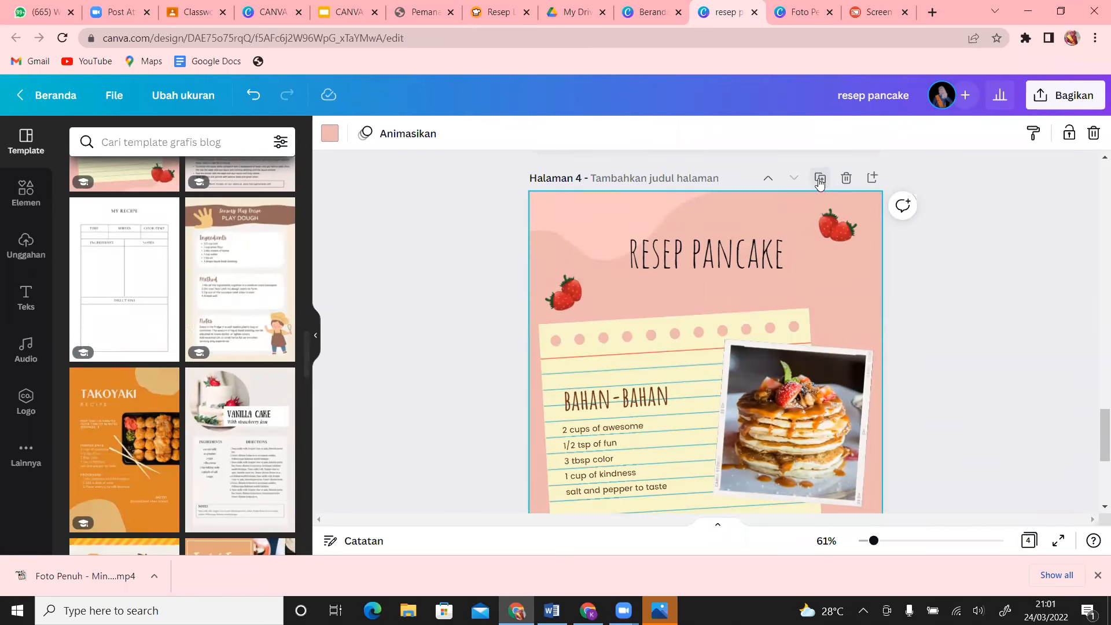
pyautogui.click(820, 179)
pyautogui.click(820, 179)
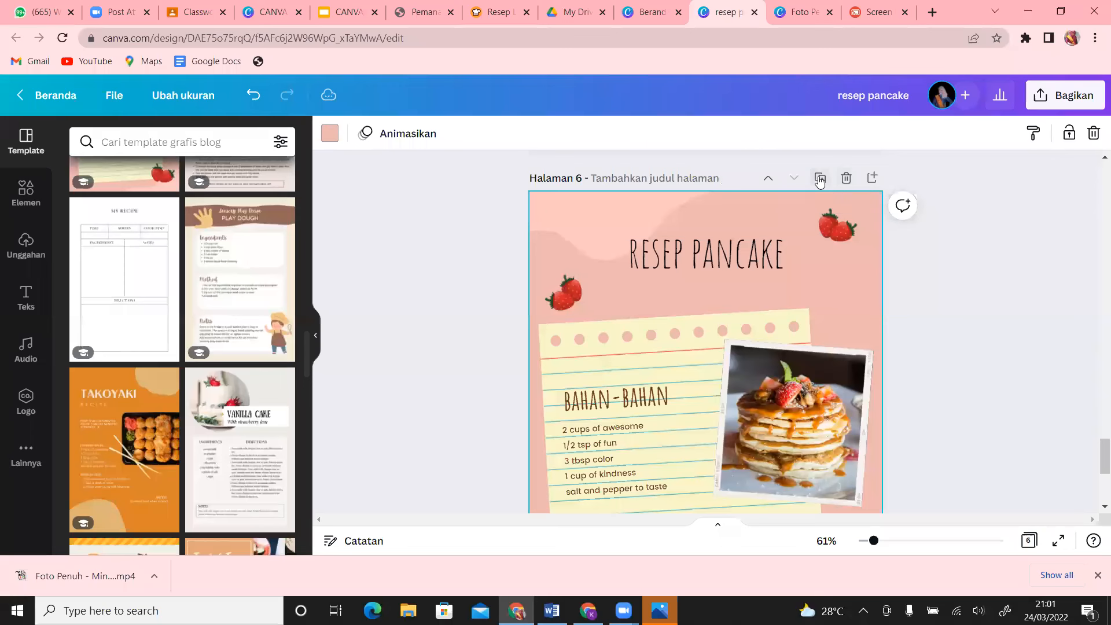
pyautogui.click(820, 179)
# - Return to page 2 and search the design elements for "takoyaki"
pyautogui.moveTo(1096, 465); pyautogui.dragTo(1095, 238)
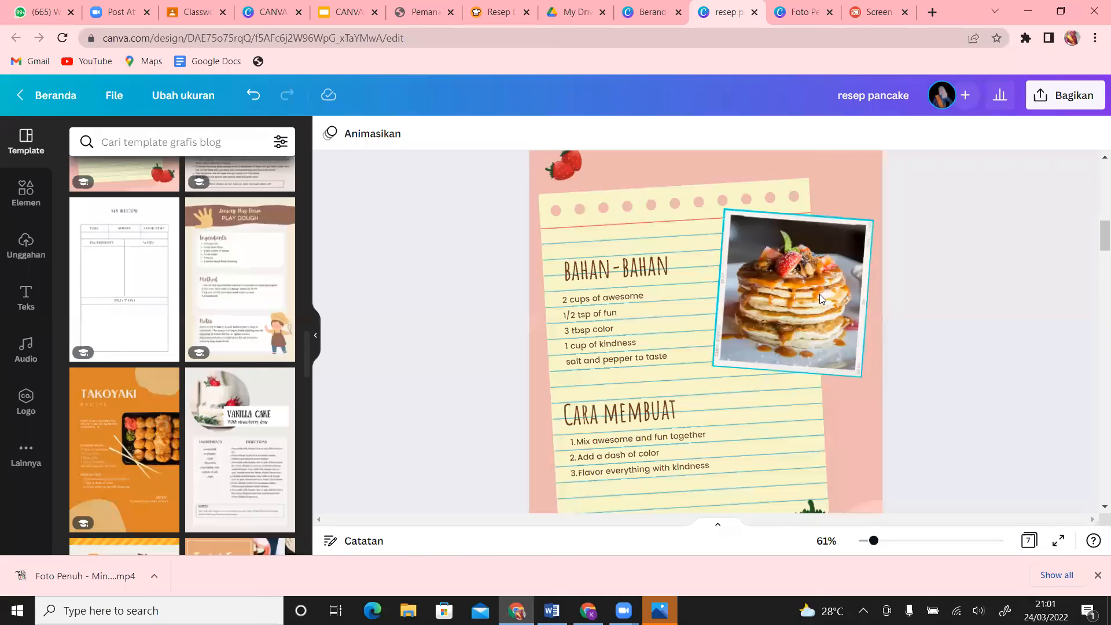
pyautogui.click(42, 207)
pyautogui.click(170, 143)
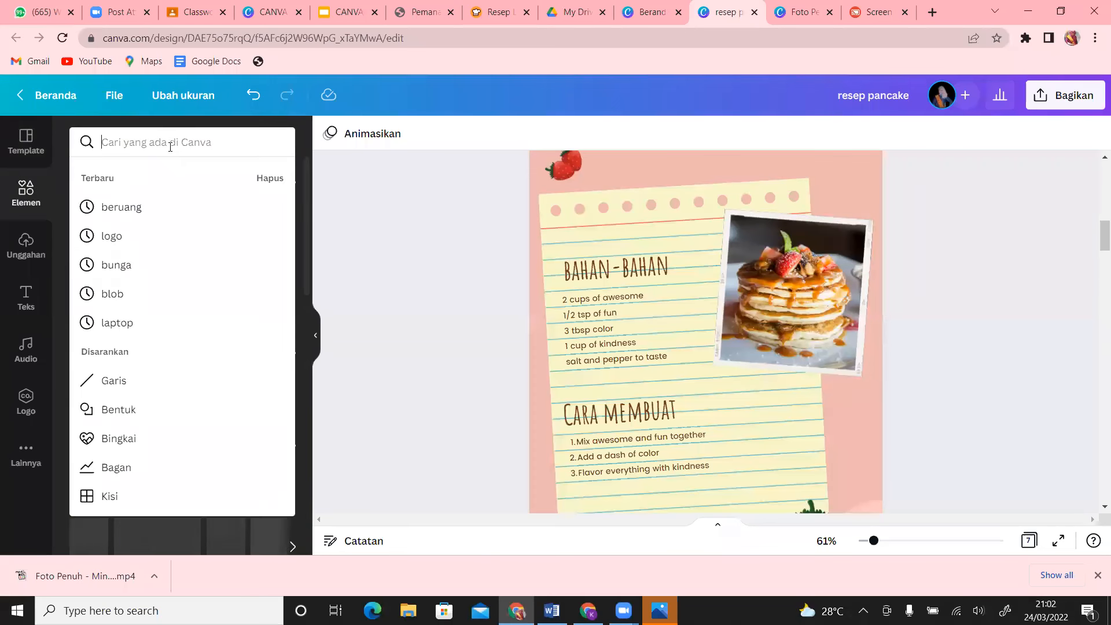
pyautogui.write('takoyaki')
pyautogui.press('Return')
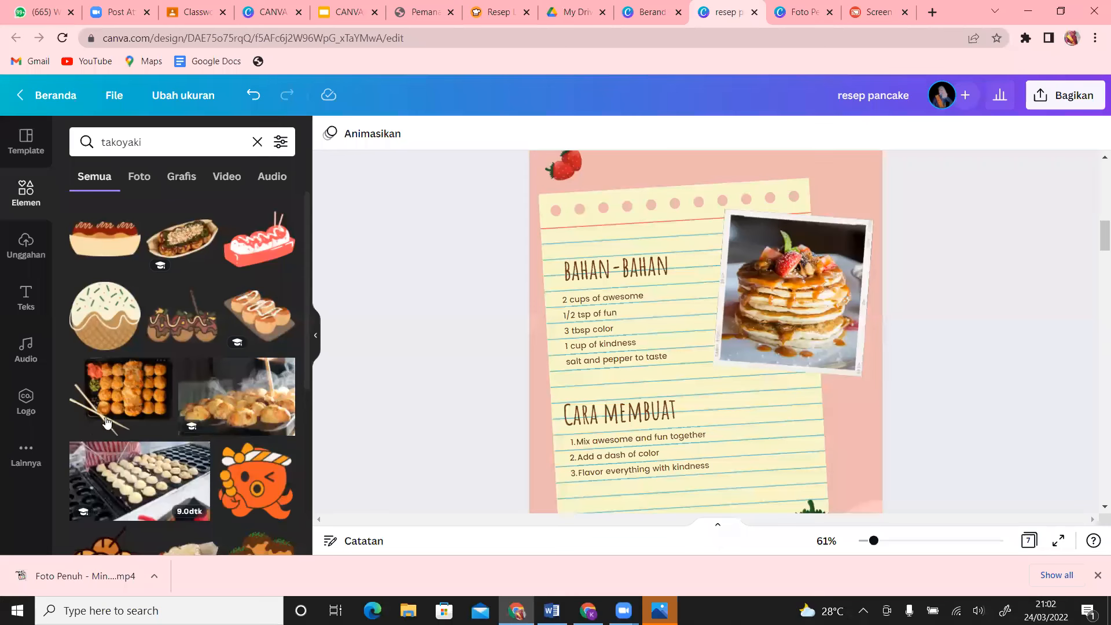
# - Replace the pancake photo in page 2's picture frame with the photo of boxed takoyaki and chopsticks
pyautogui.click(126, 387)
pyautogui.moveTo(703, 292); pyautogui.dragTo(669, 311)
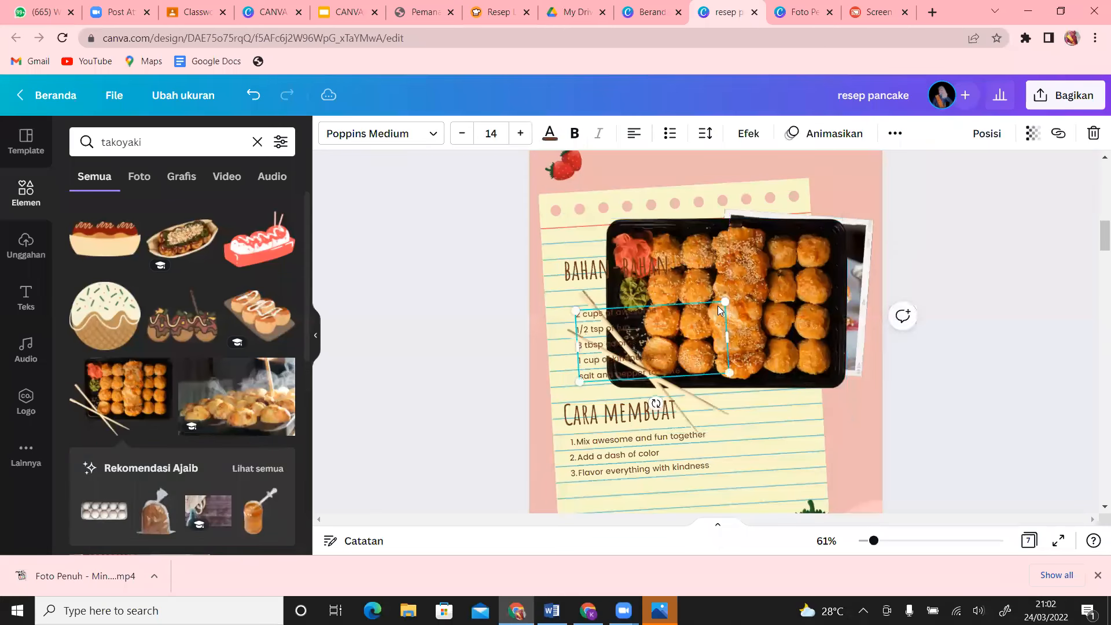
pyautogui.hotkey('ctrl', 'z')
pyautogui.click(766, 311)
pyautogui.click(786, 304)
pyautogui.moveTo(785, 304); pyautogui.dragTo(826, 304)
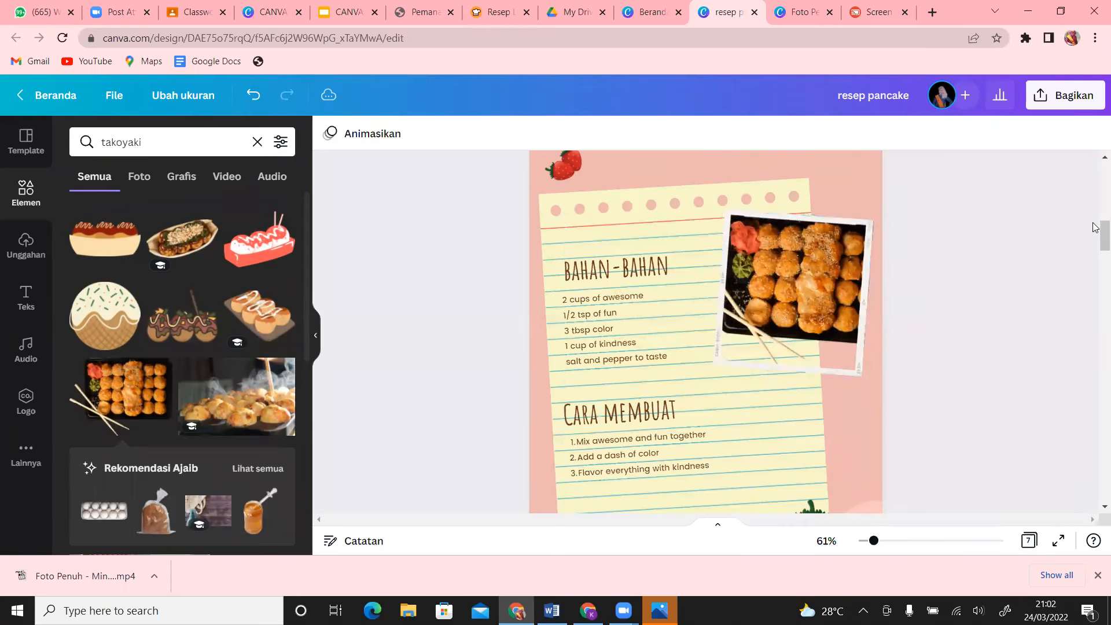
# - Change page 2's title to "RESEP TAKOYAKI"
pyautogui.moveTo(1095, 243)
pyautogui.mouseDown()
pyautogui.moveTo(1096, 184)
pyautogui.moveTo(1095, 231)
pyautogui.mouseUp()
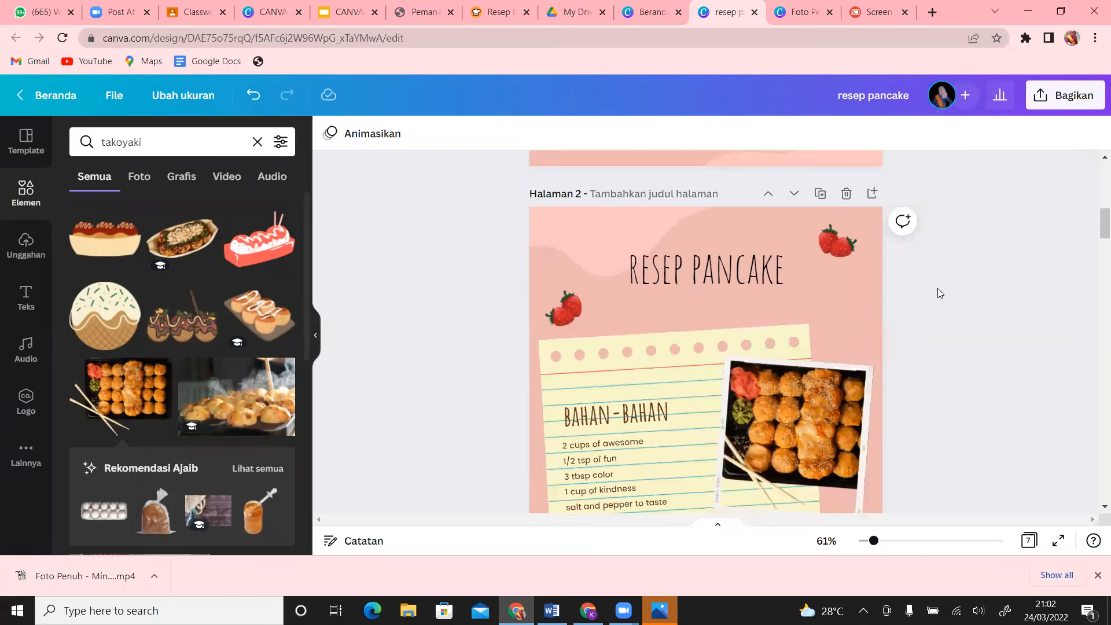
pyautogui.doubleClick(799, 278)
pyautogui.doubleClick(701, 278)
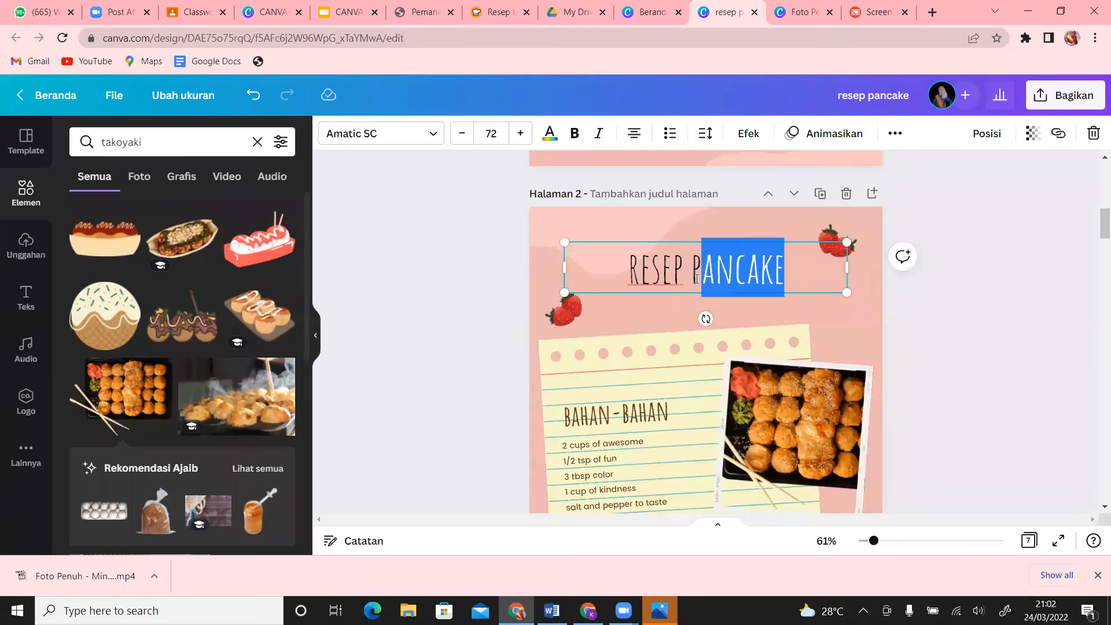
pyautogui.write('TAKOYAKI')
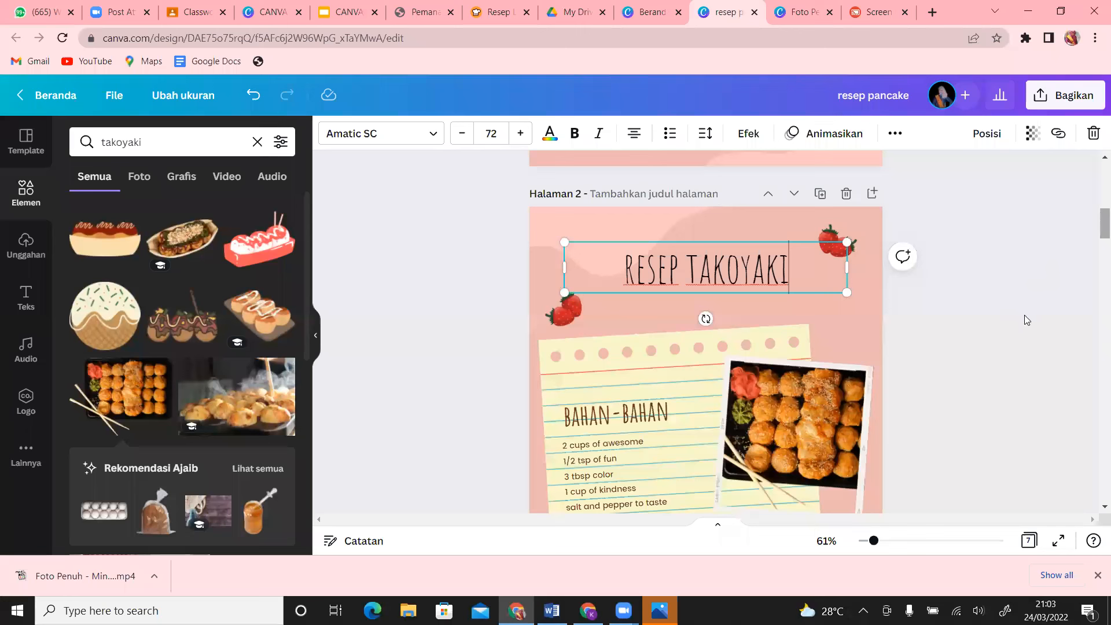
pyautogui.click(1024, 315)
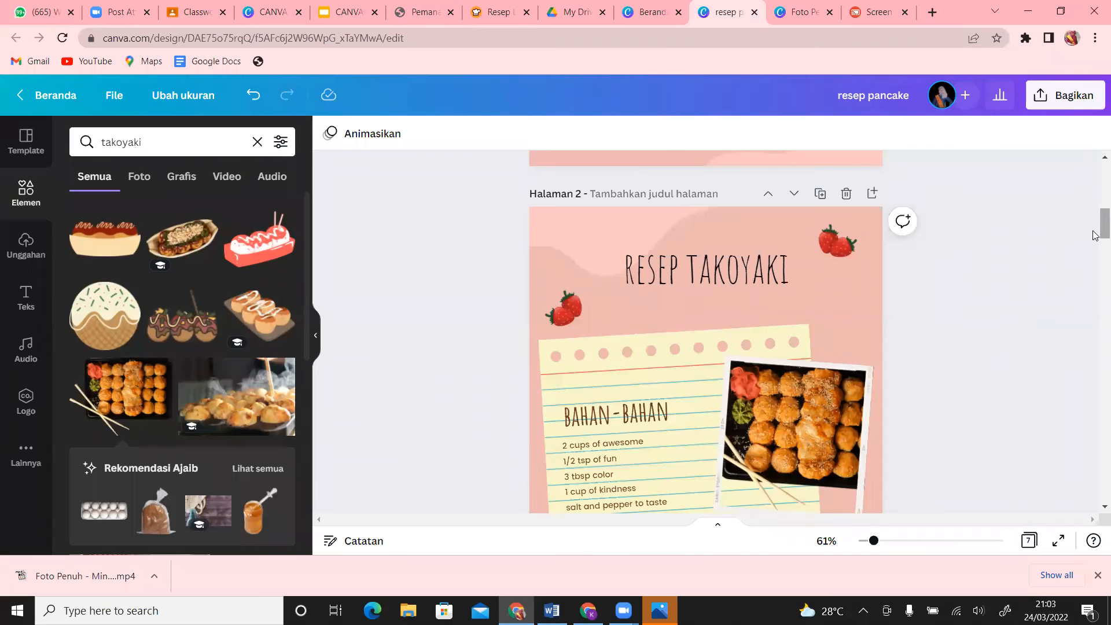
pyautogui.scroll(1, 1096, 226)
pyautogui.moveTo(1093, 204); pyautogui.dragTo(1096, 293)
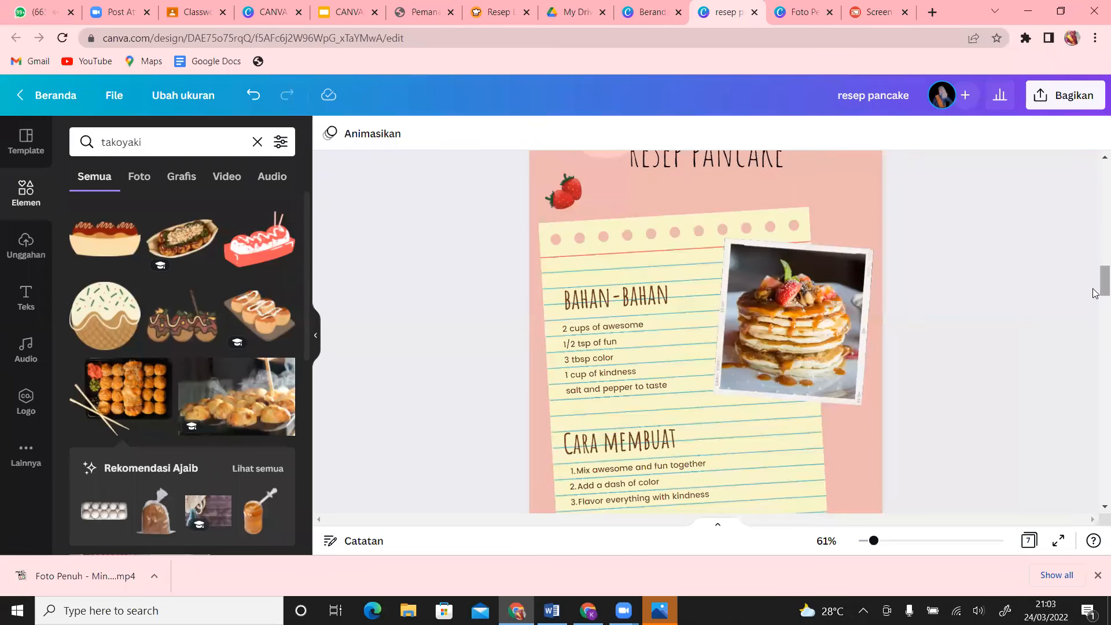
pyautogui.click(153, 141)
pyautogui.press('BackSpace')
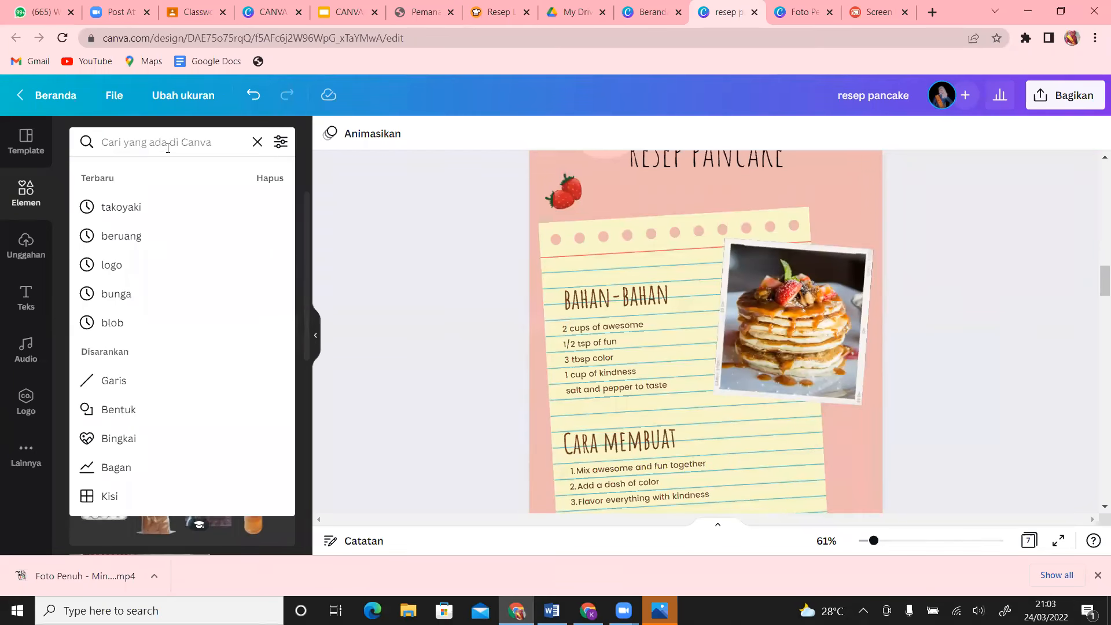
pyautogui.write('sate')
pyautogui.press('BackSpace')
pyautogui.press('BackSpace')
pyautogui.press('BackSpace')
pyautogui.press('BackSpace')
pyautogui.click(171, 143)
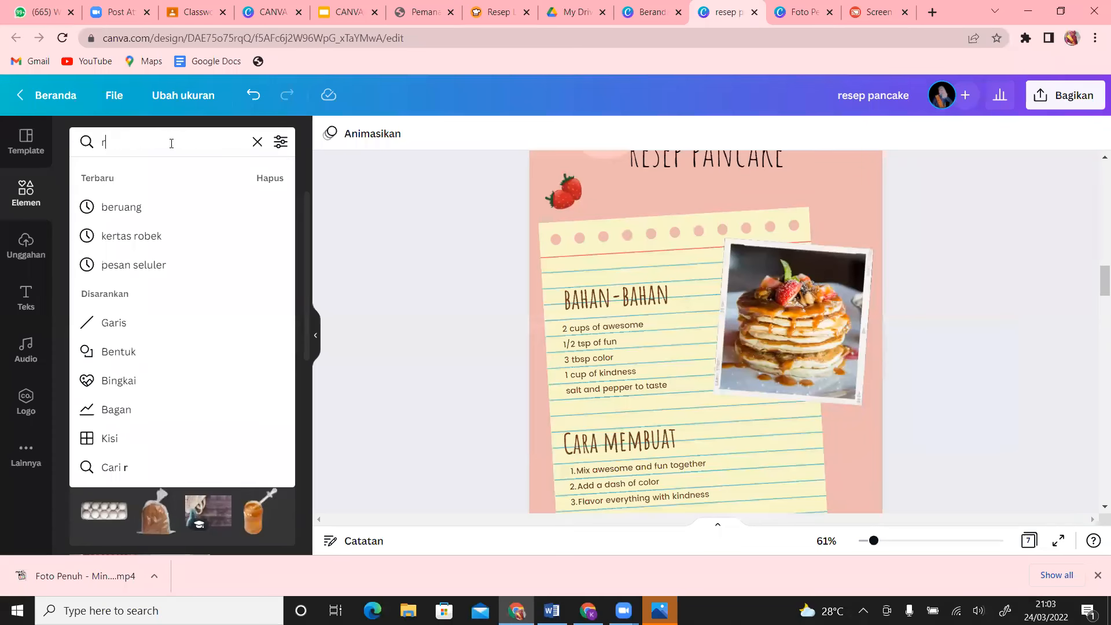
pyautogui.write('r')
pyautogui.press('BackSpace')
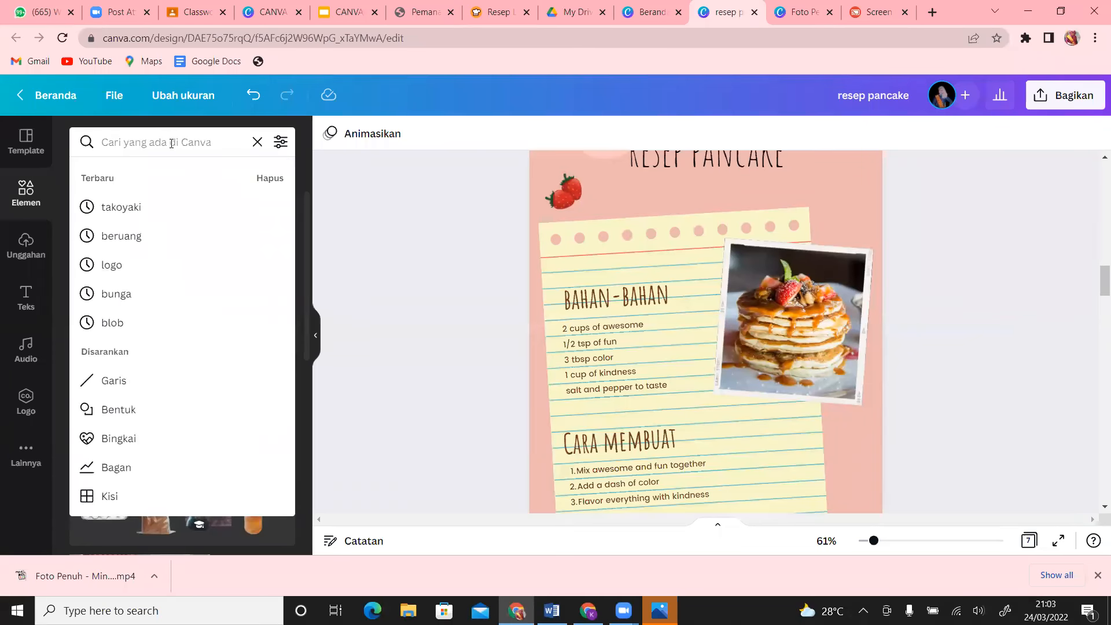
pyautogui.click(368, 212)
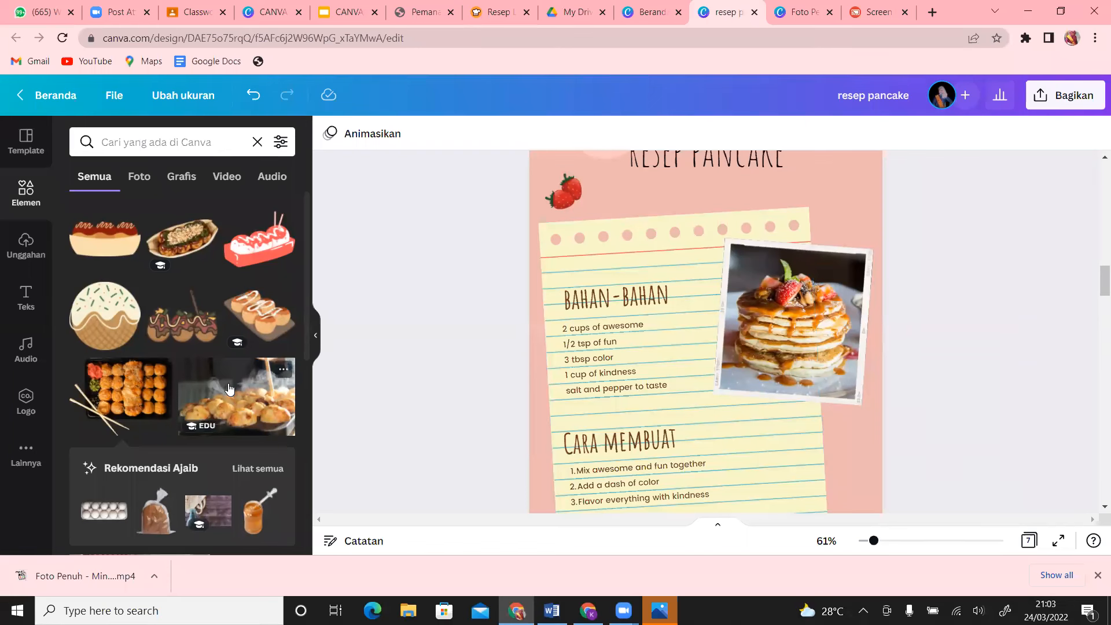
# - Search the elements for "mango thai" and put the mango and ice cream bowl photo in page 4's picture frame
pyautogui.click(163, 142)
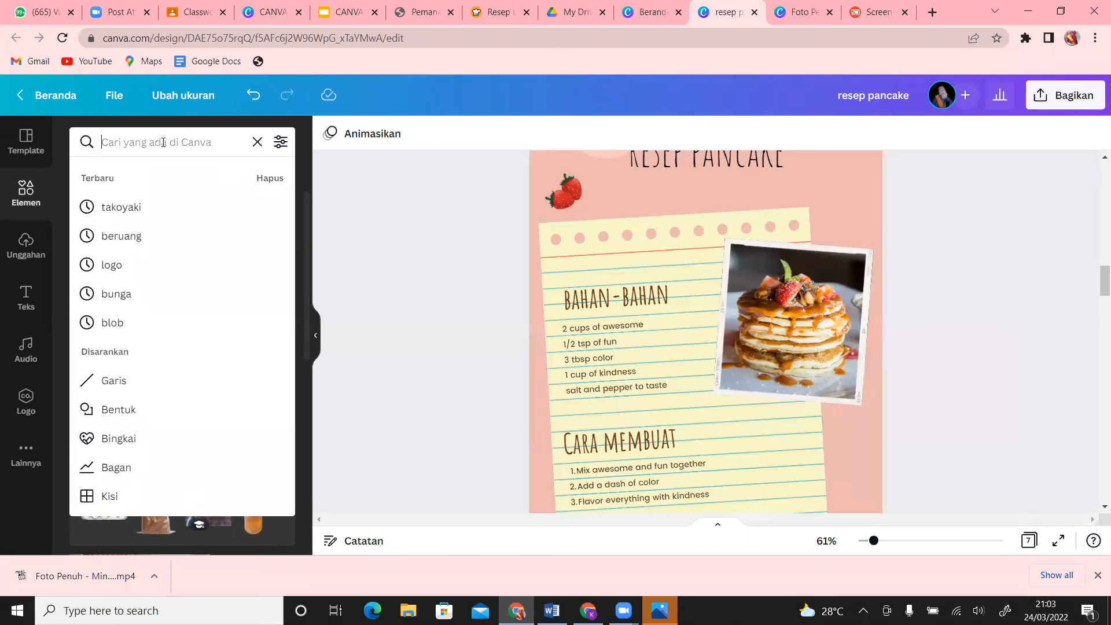
pyautogui.write('mango thai')
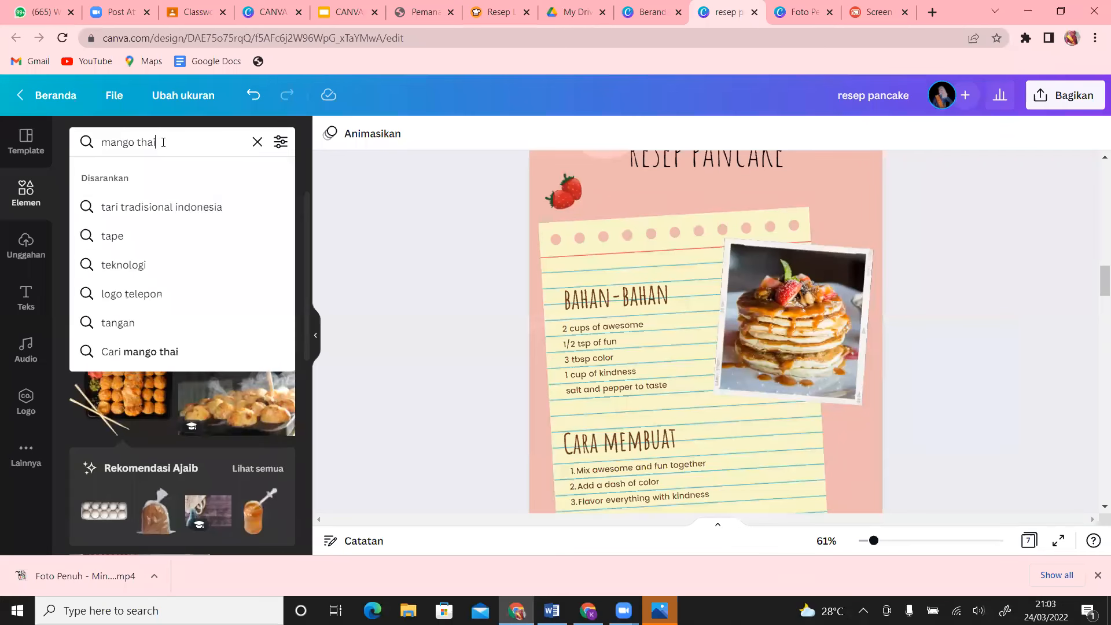
pyautogui.press('Return')
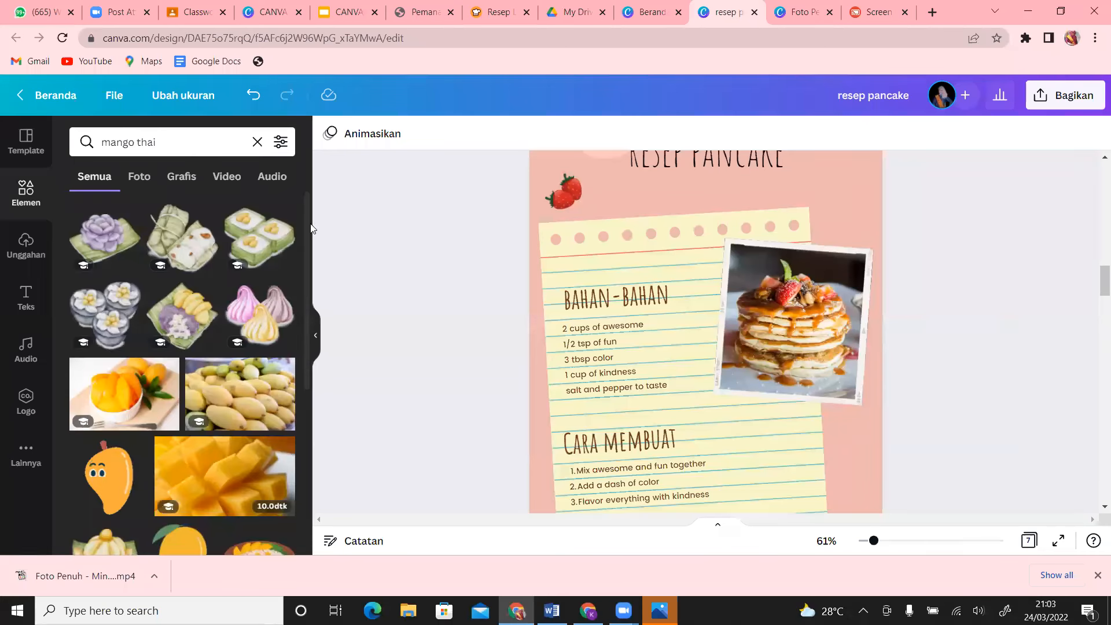
pyautogui.scroll(-5, 307, 223)
pyautogui.scroll(-2, 301, 379)
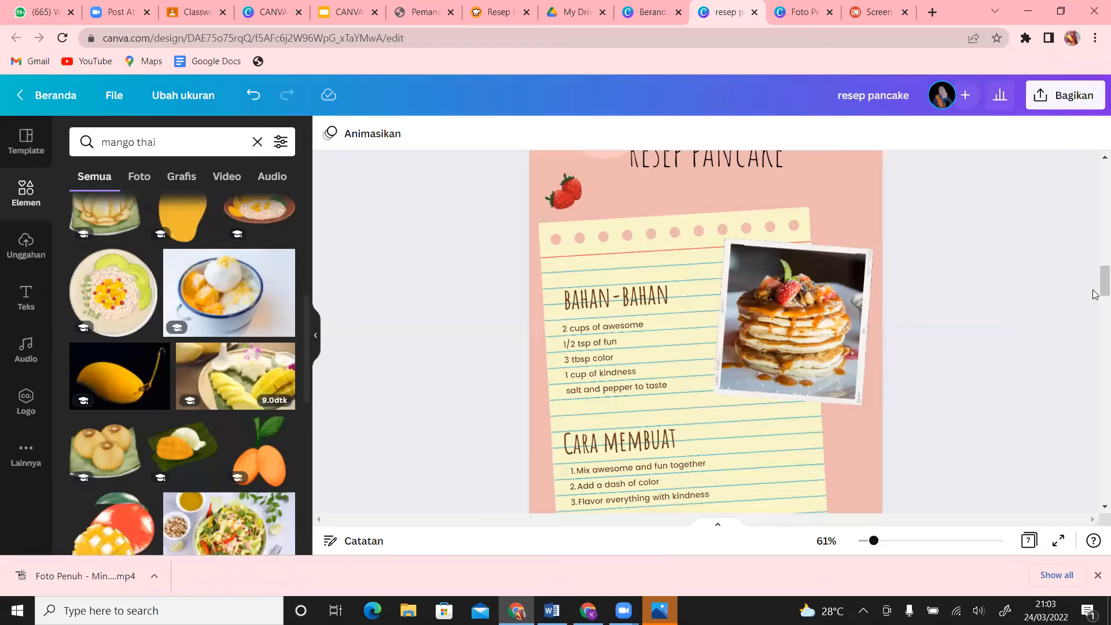
pyautogui.scroll(3, 1095, 313)
pyautogui.scroll(-7, 1095, 313)
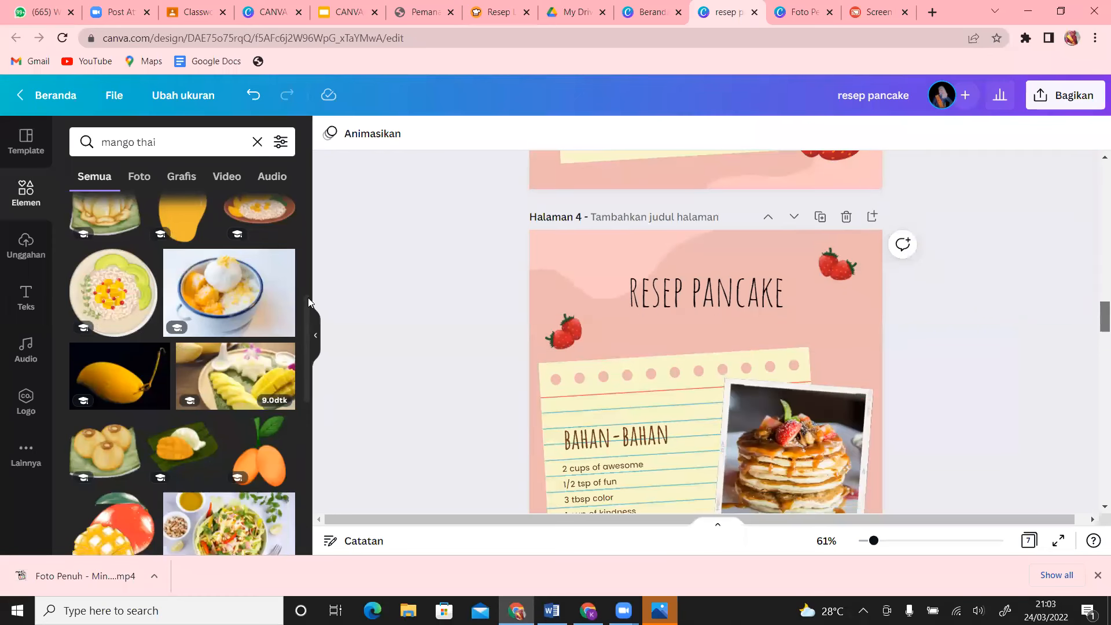
pyautogui.moveTo(246, 272); pyautogui.dragTo(809, 436)
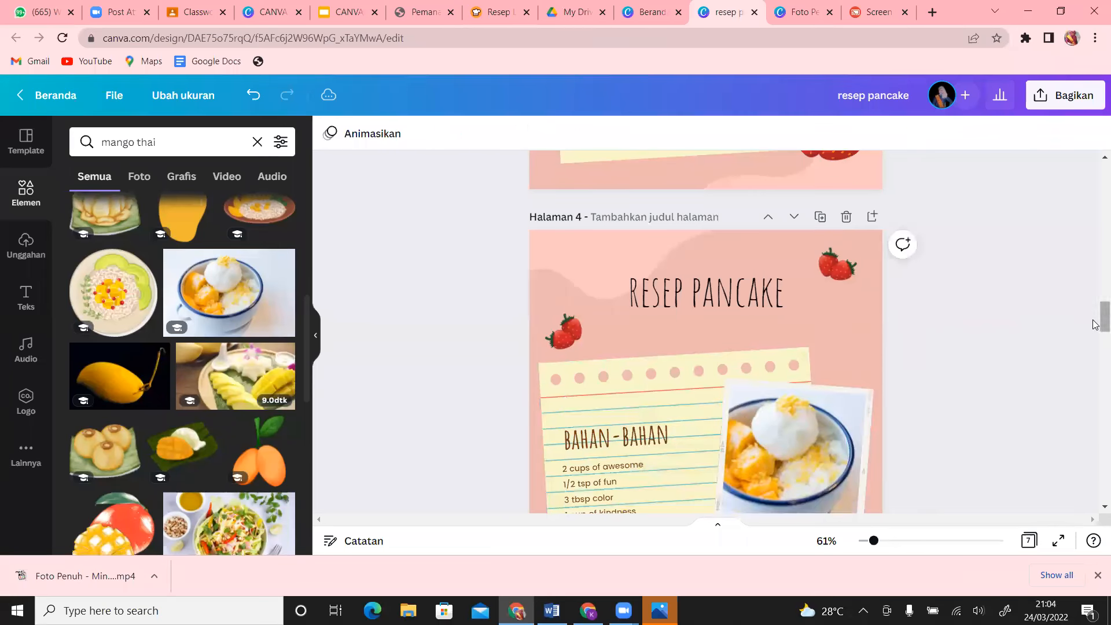
# - Search the elements for "dimsum" and browse its photo and graphic results for a picture for page 5
pyautogui.scroll(-5, 1094, 362)
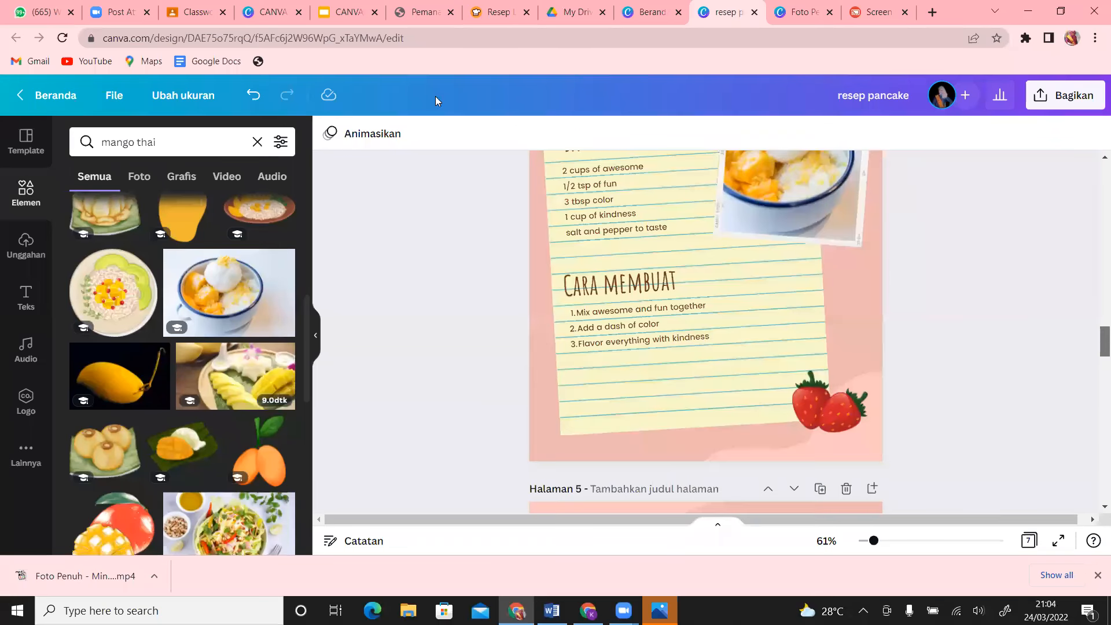
pyautogui.hotkey('ctrl', 'z')
pyautogui.moveTo(179, 142); pyautogui.dragTo(71, 145)
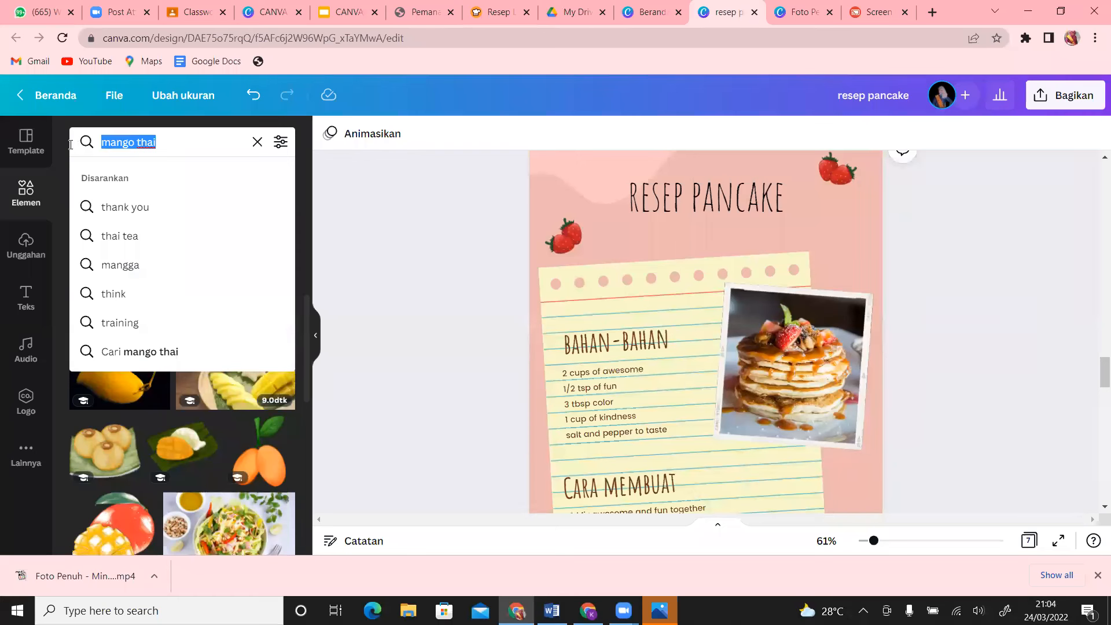
pyautogui.write('dimsum')
pyautogui.press('Return')
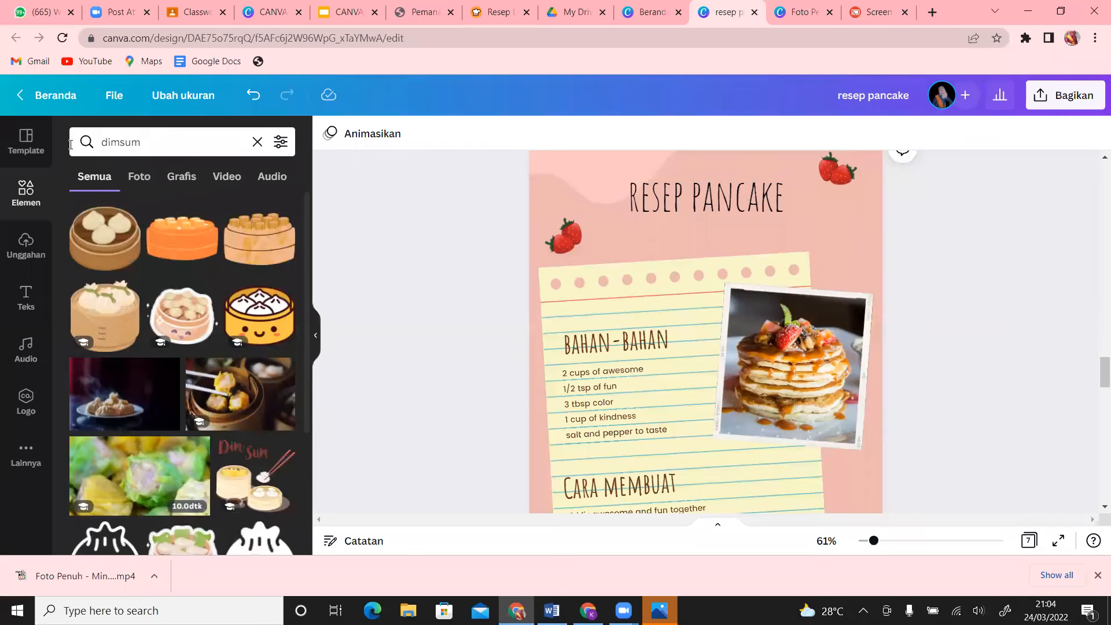
pyautogui.click(146, 182)
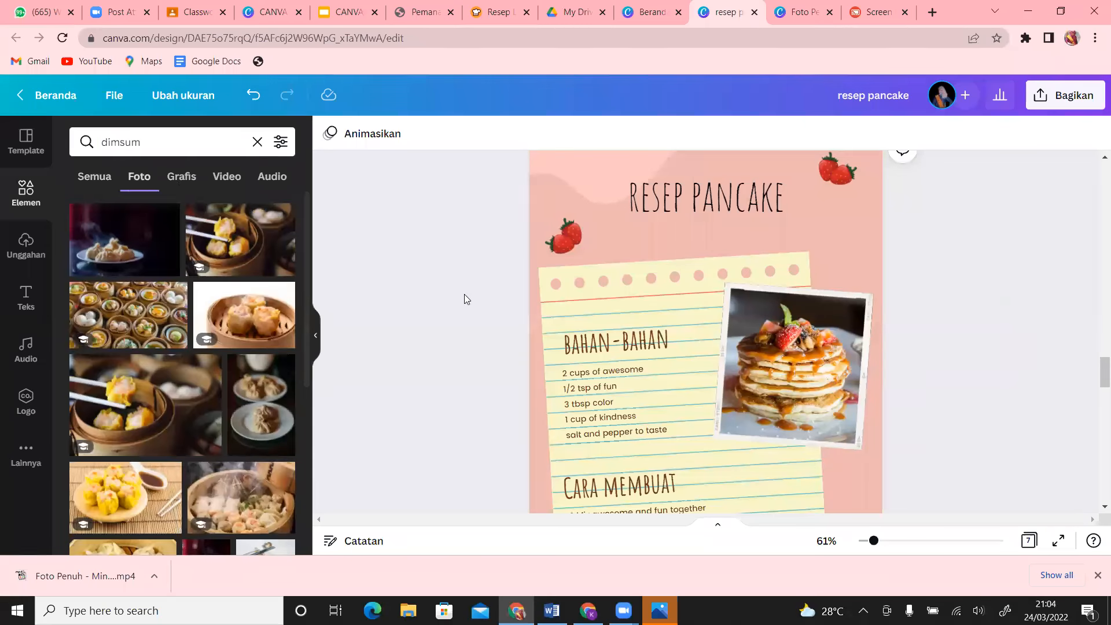
pyautogui.moveTo(312, 247); pyautogui.dragTo(311, 343)
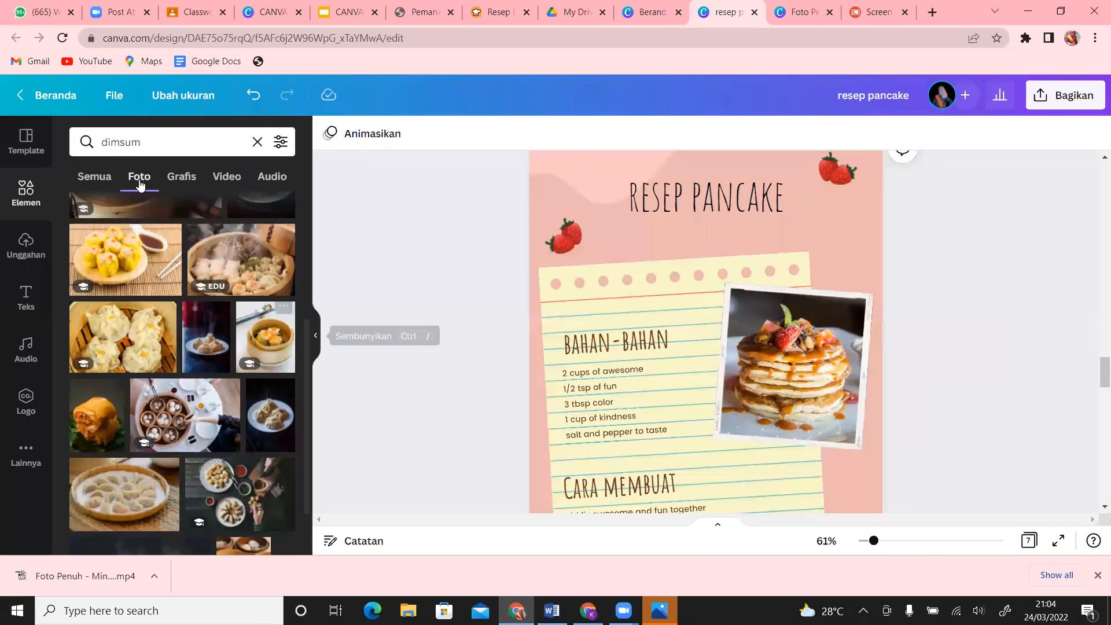
pyautogui.click(183, 179)
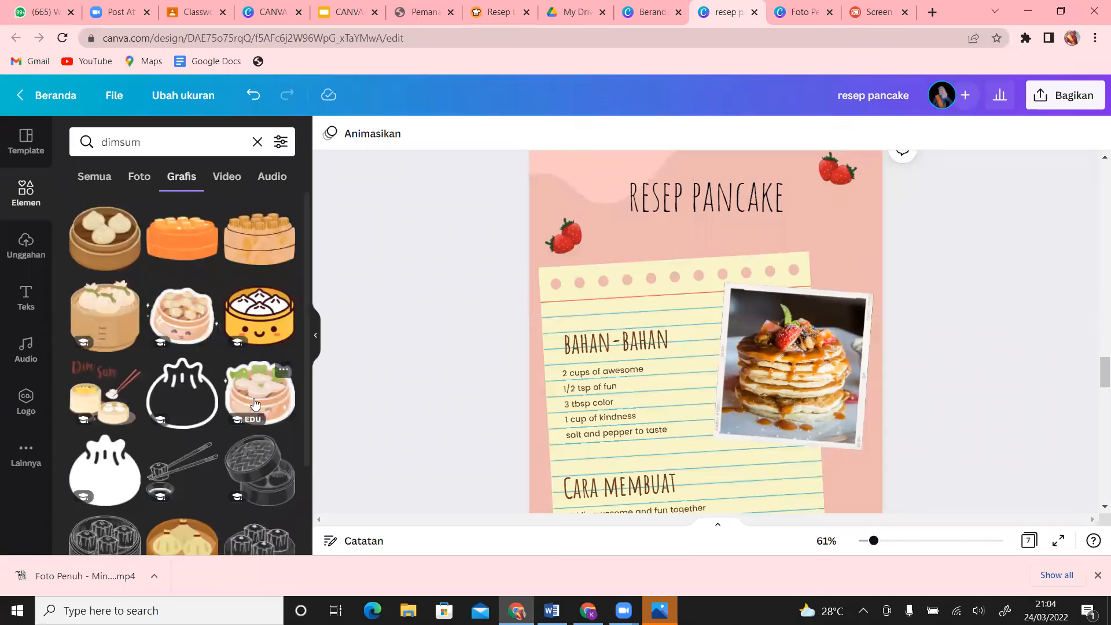
pyautogui.click(137, 181)
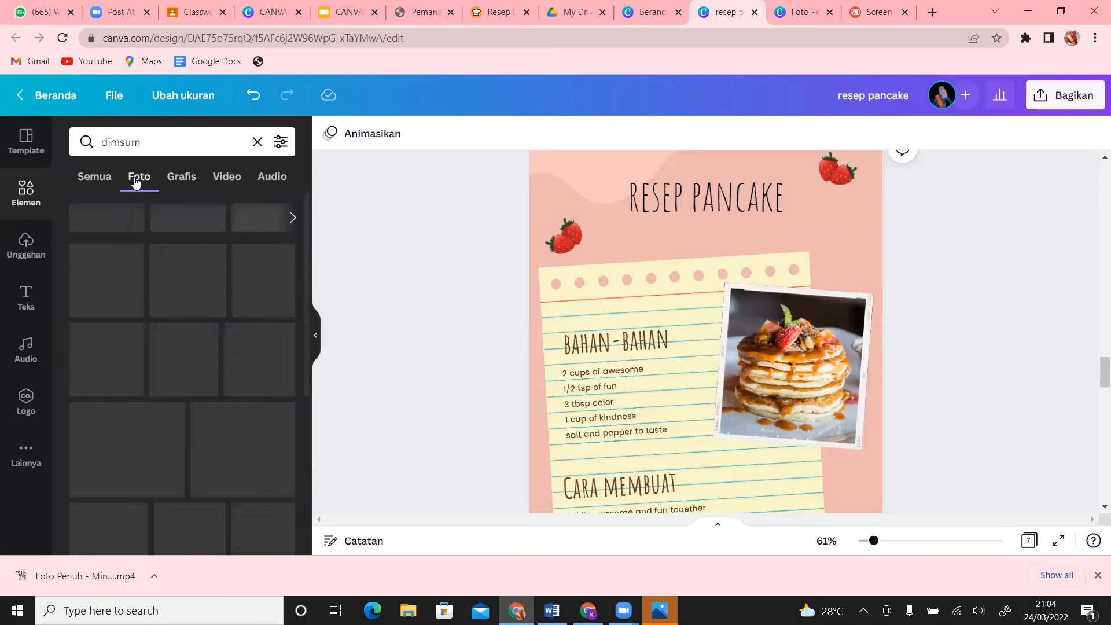
pyautogui.scroll(-5, 306, 225)
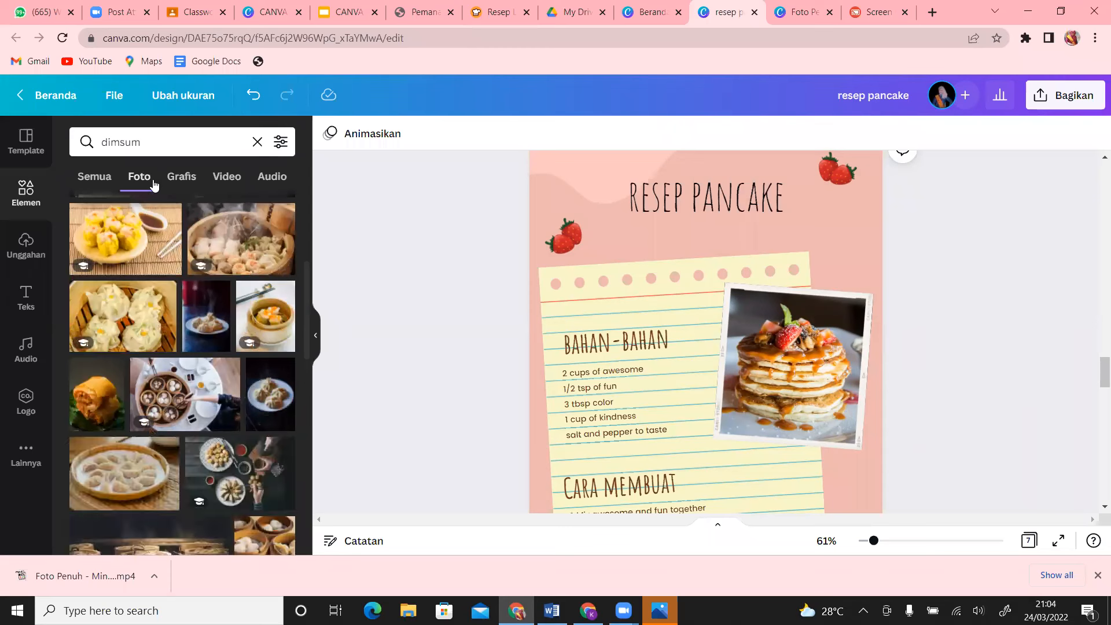
# - Search the photos for "ayam wijen" and look through the dishes offered
pyautogui.click(155, 140)
pyautogui.write('a')
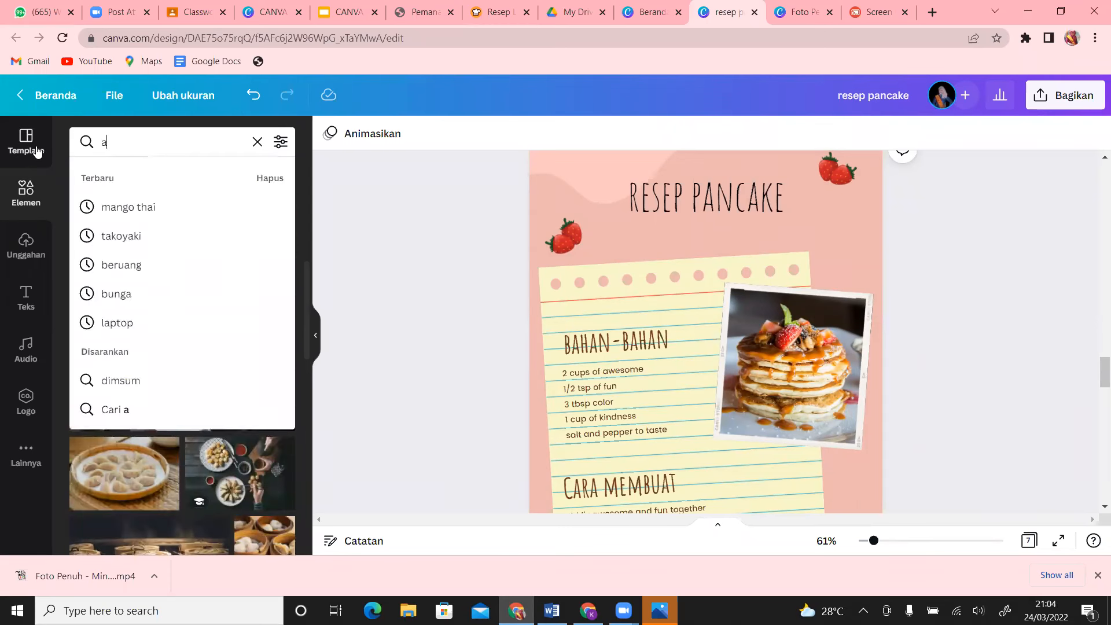
pyautogui.write('yam wijen')
pyautogui.press('Return')
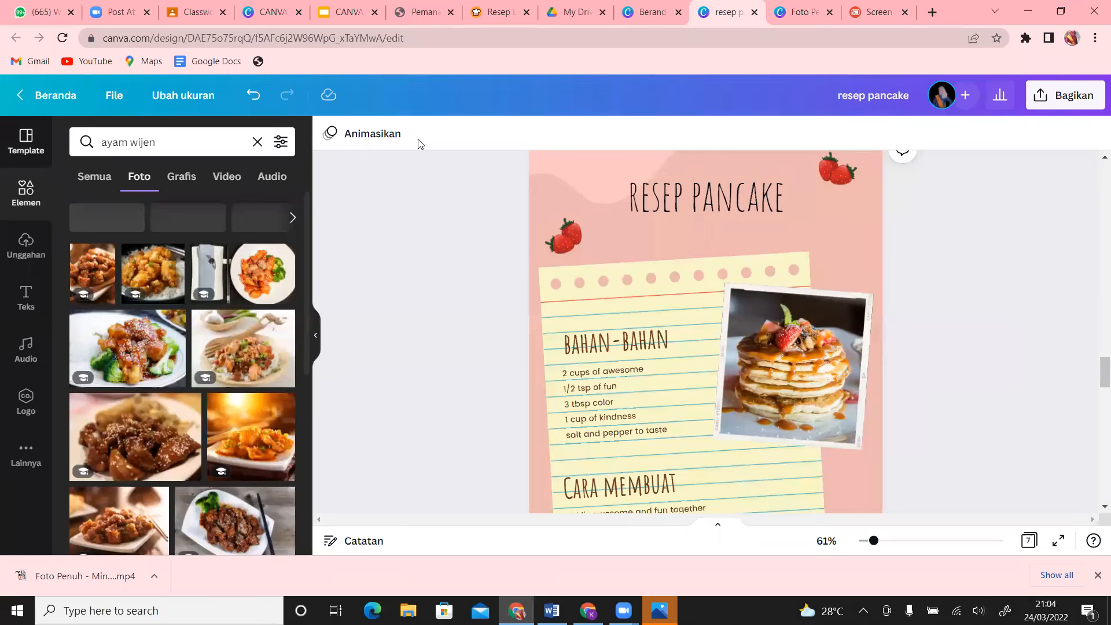
pyautogui.moveTo(308, 210); pyautogui.dragTo(318, 284)
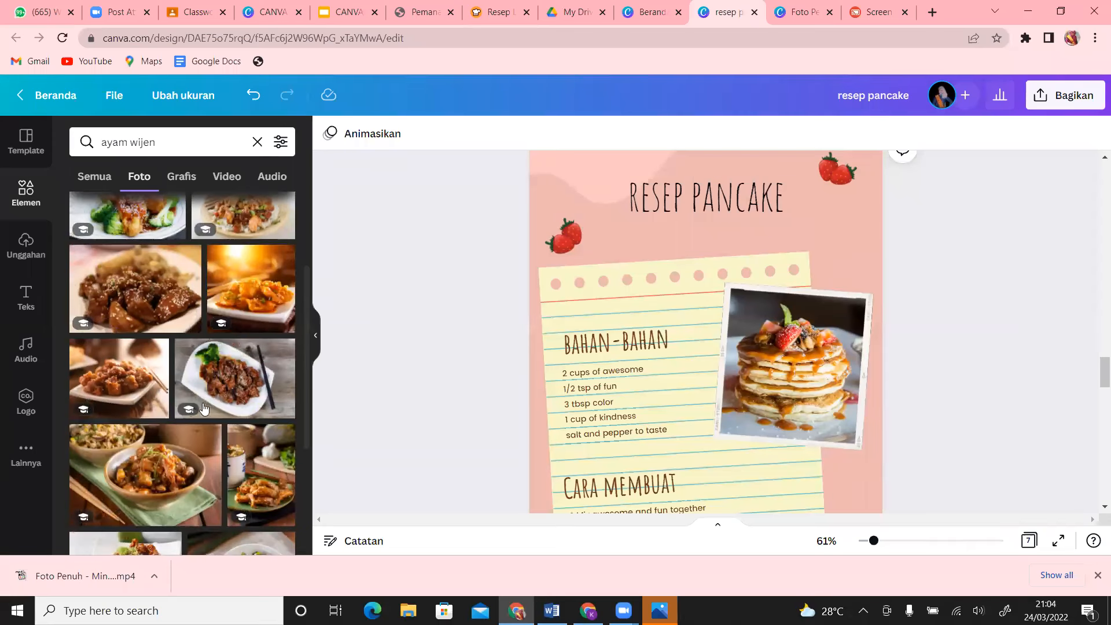
# - Replace the pancake photo in page 5's picture frame with the sesame chicken photo showing a white plate and chopsticks
pyautogui.click(117, 395)
pyautogui.click(649, 365)
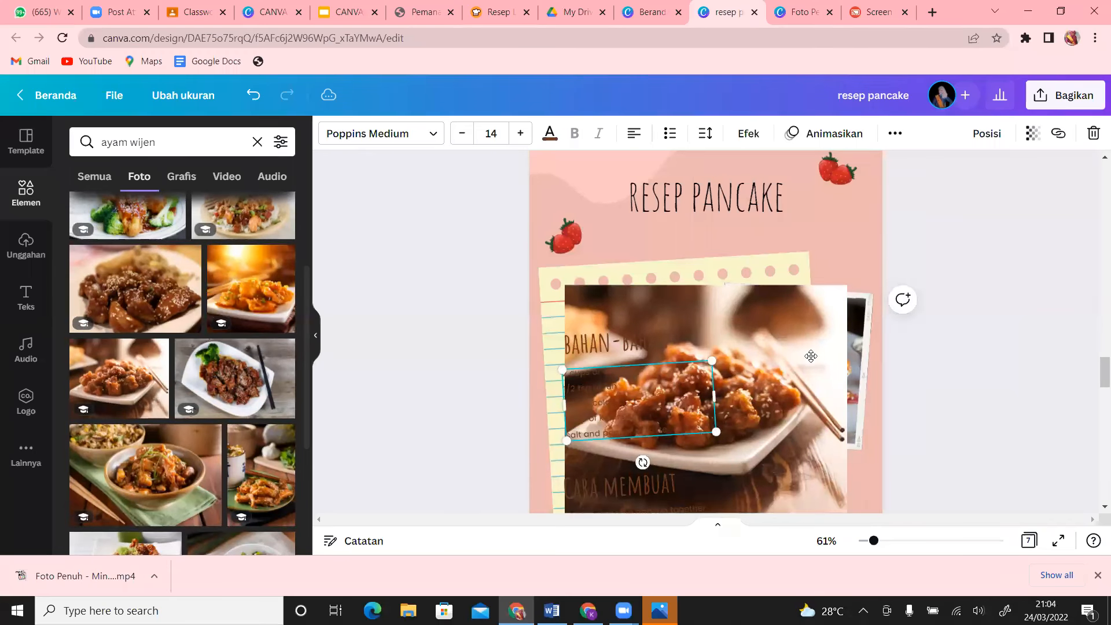
pyautogui.moveTo(672, 378); pyautogui.dragTo(678, 380)
pyautogui.moveTo(799, 336); pyautogui.dragTo(857, 334)
pyautogui.click(232, 177)
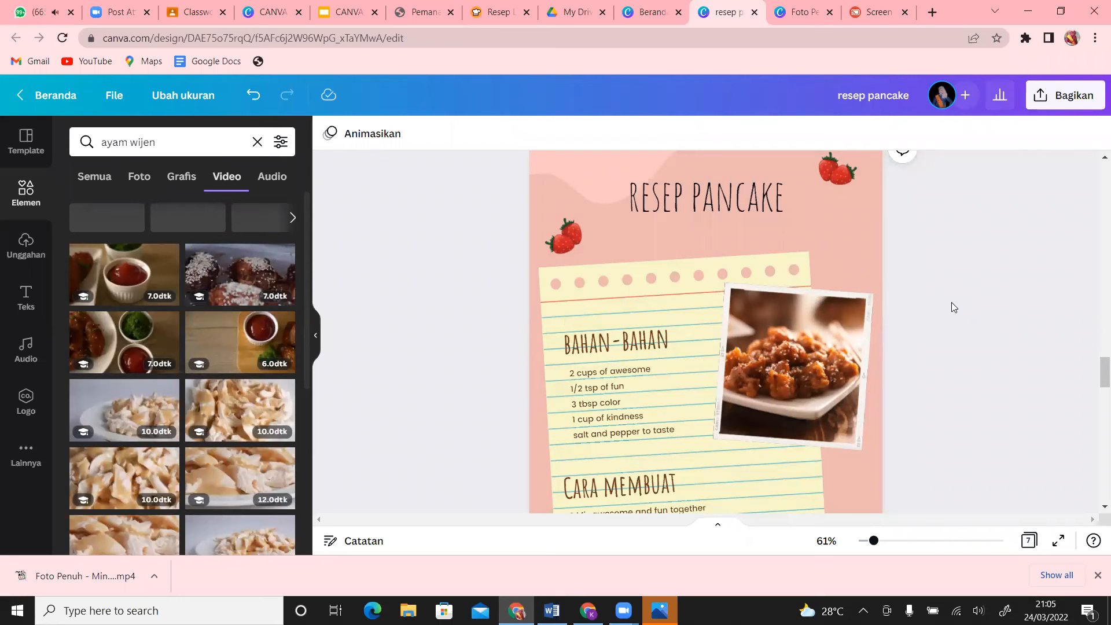
pyautogui.click(931, 12)
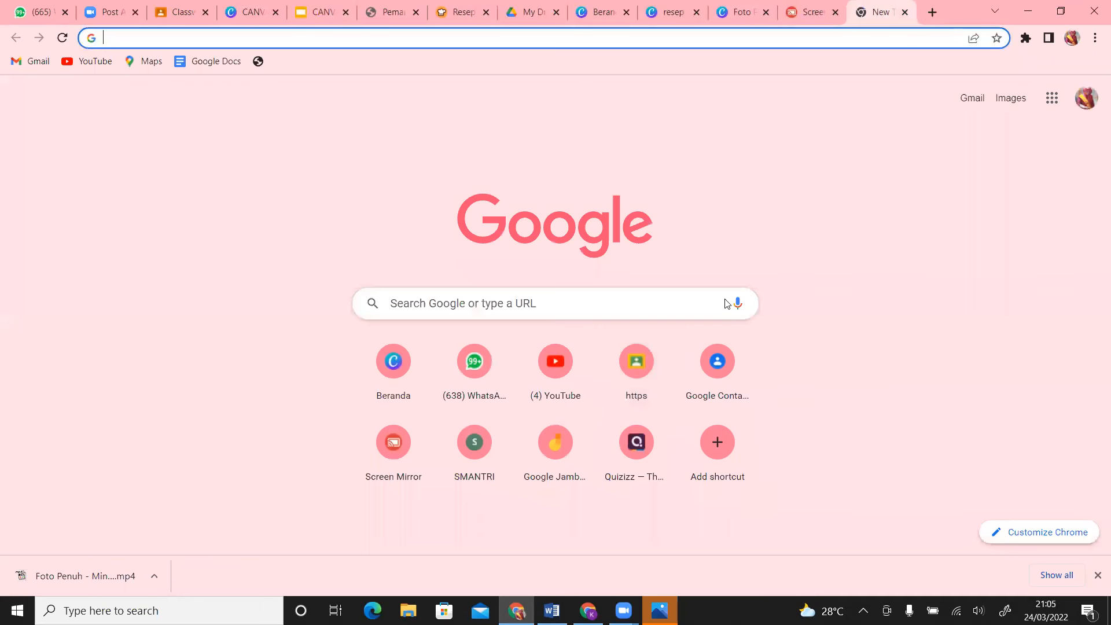
pyautogui.click(906, 13)
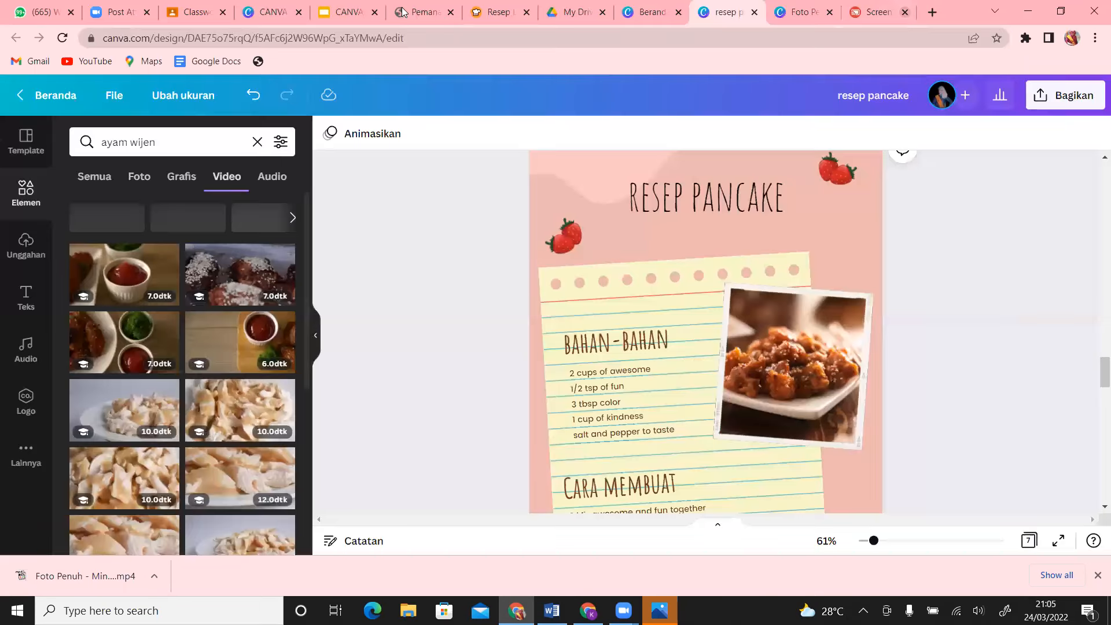
pyautogui.click(500, 15)
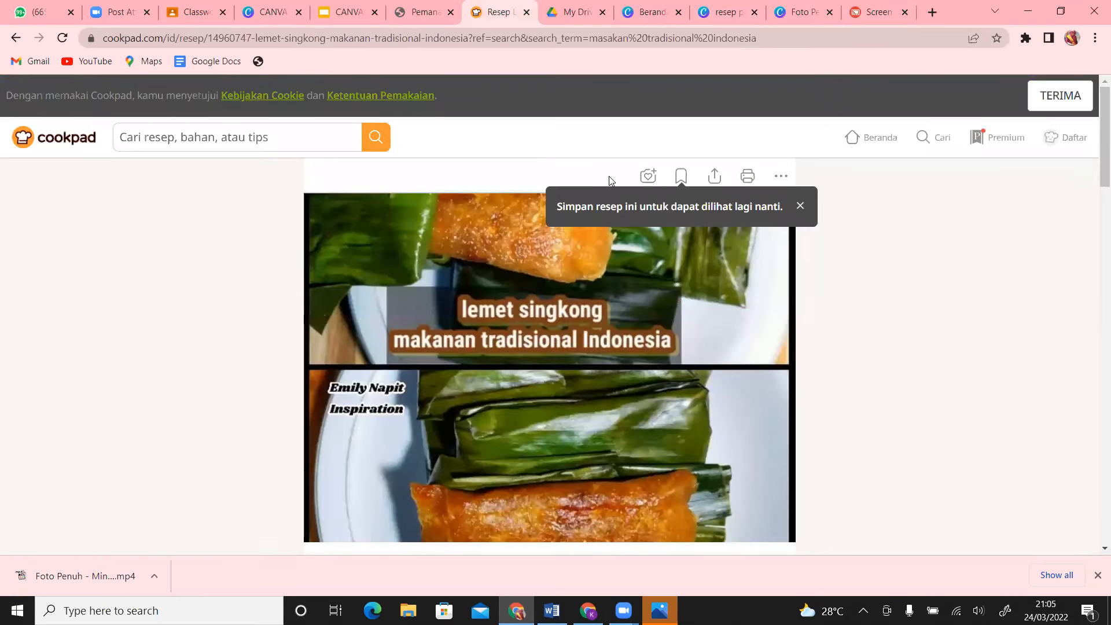
pyautogui.click(804, 12)
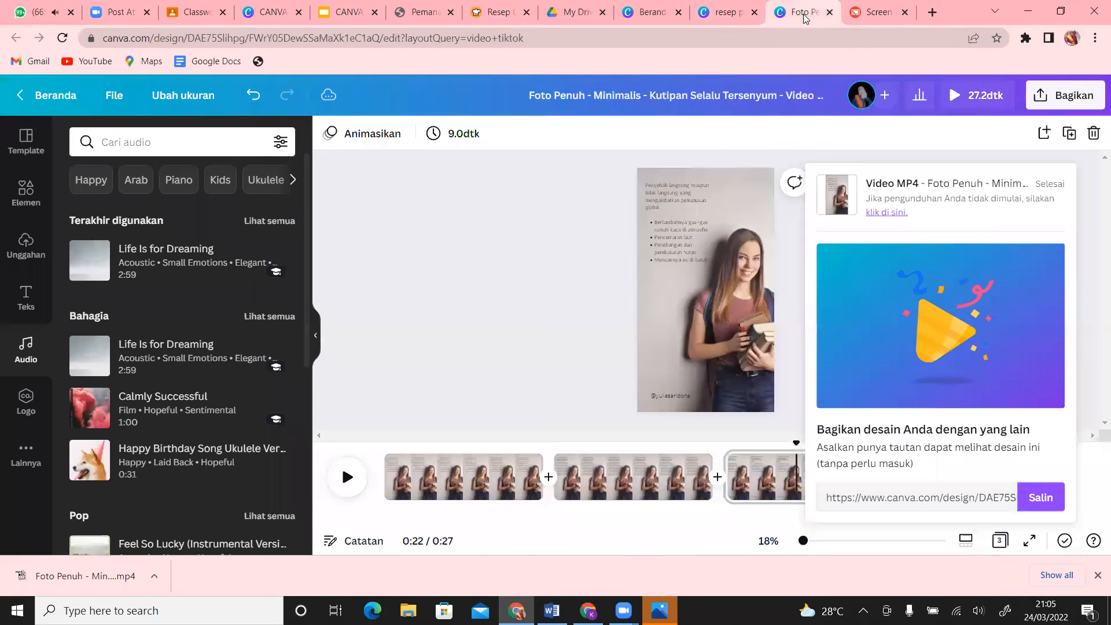
pyautogui.click(732, 17)
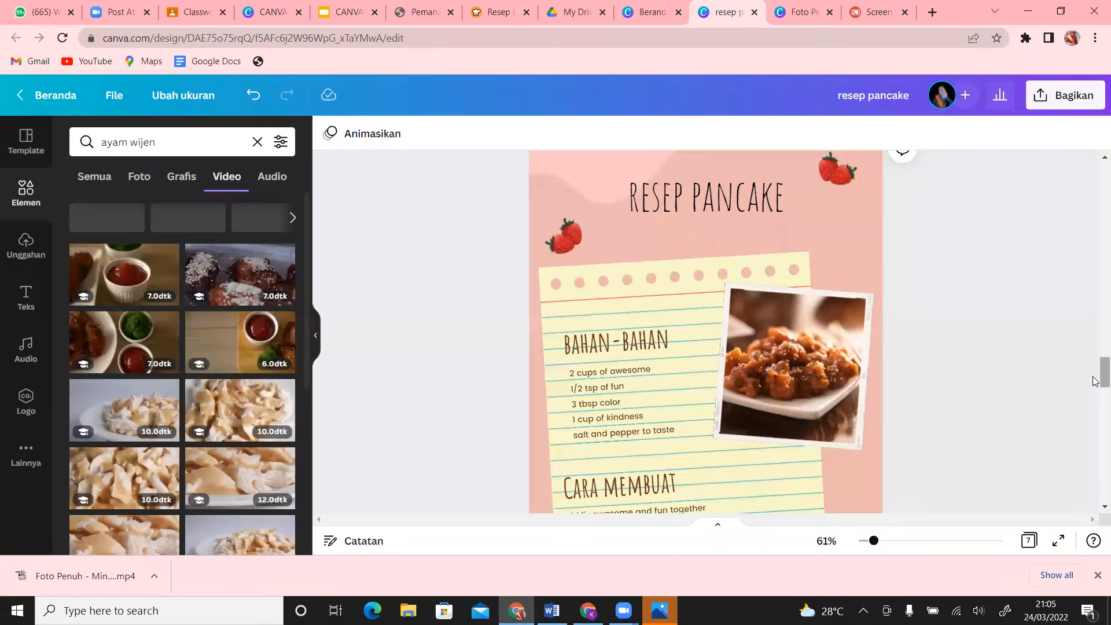
# - Open the recipe design's download settings and show the page selection covering all seven pages
pyautogui.scroll(-10, 1095, 451)
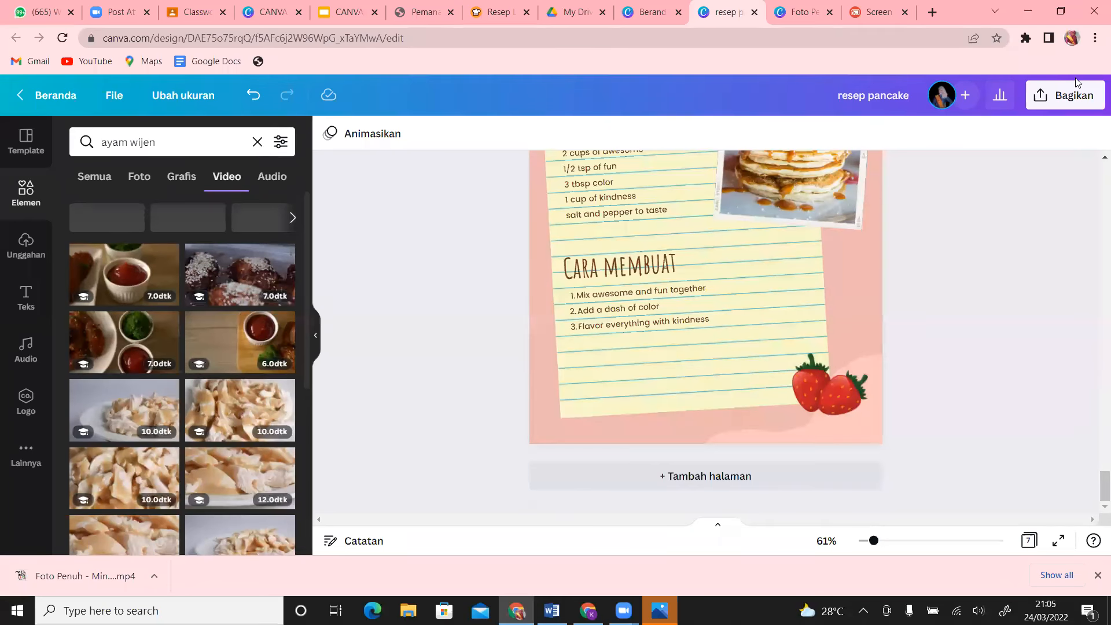
pyautogui.click(1075, 93)
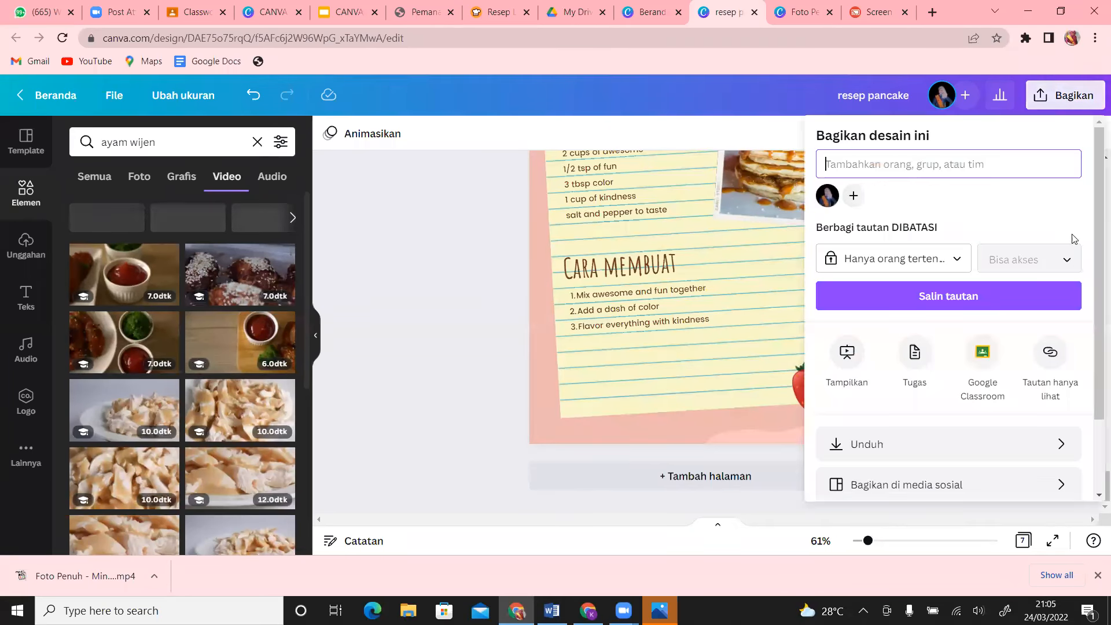
pyautogui.scroll(-2, 1095, 246)
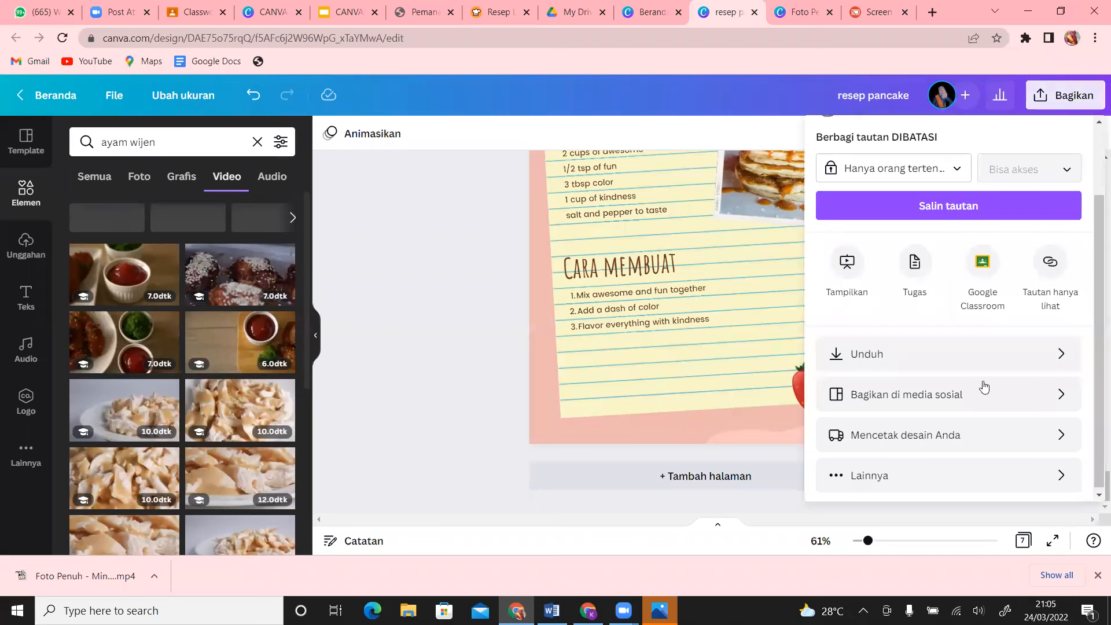
pyautogui.click(1009, 355)
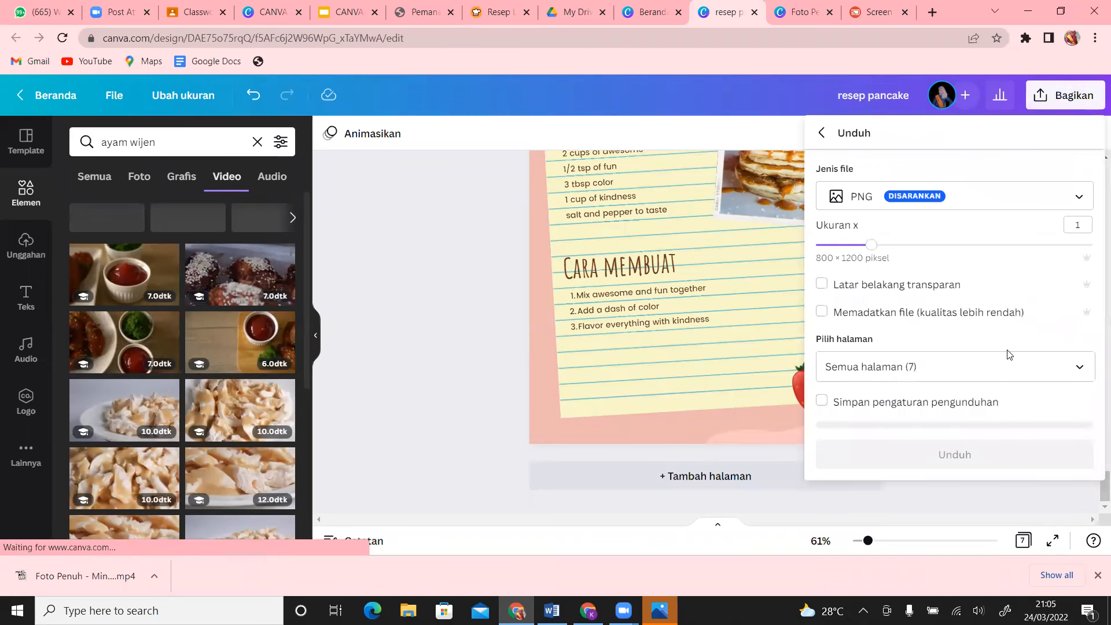
pyautogui.click(975, 377)
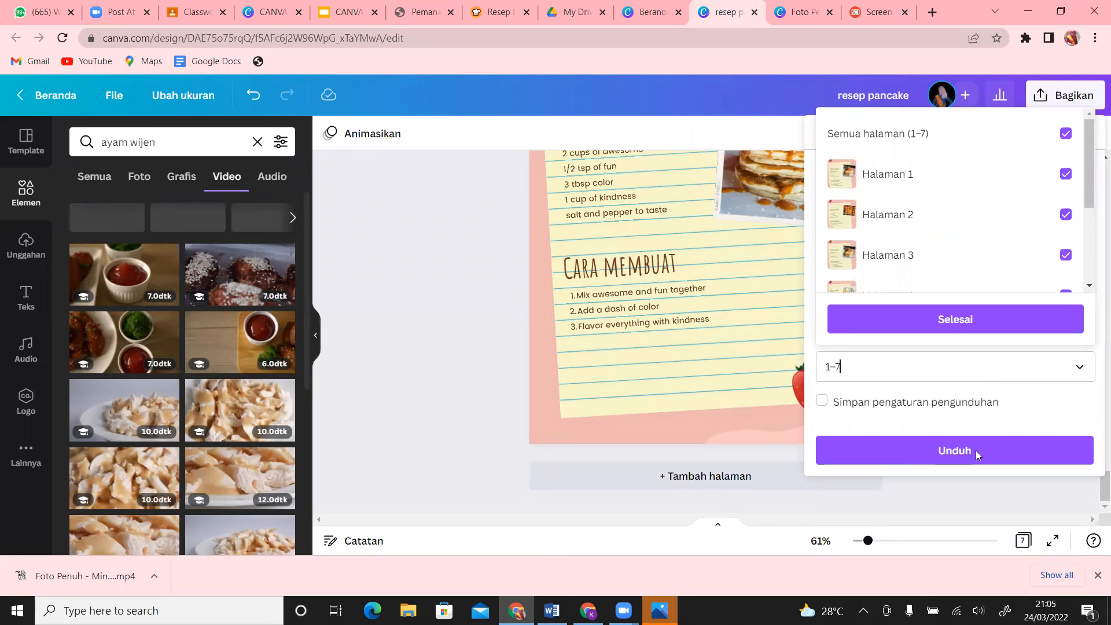
pyautogui.click(661, 445)
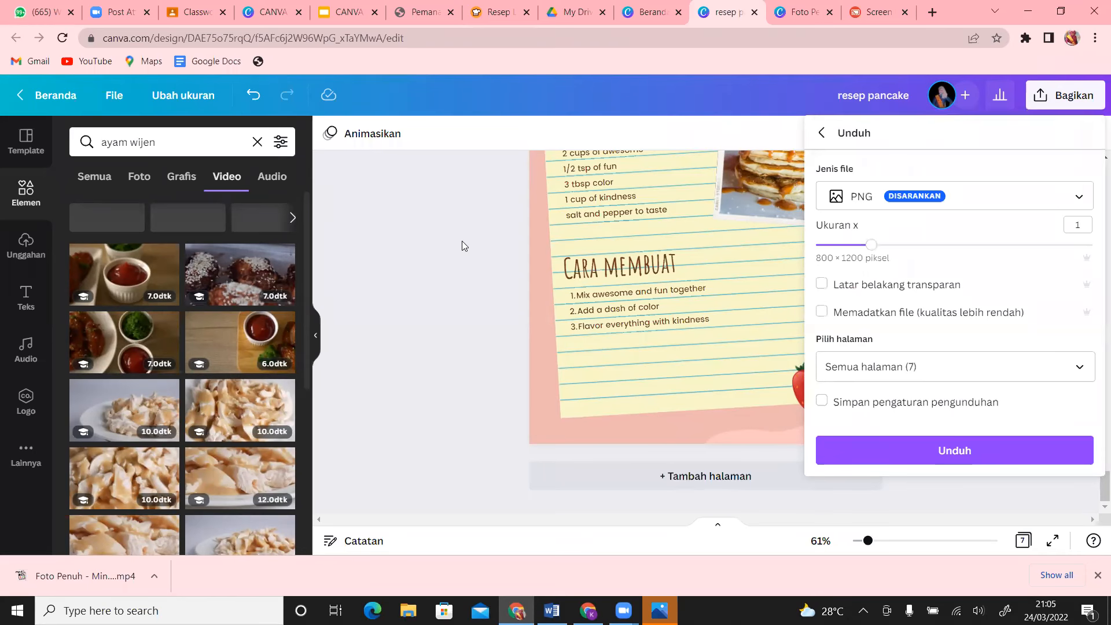
pyautogui.click(460, 263)
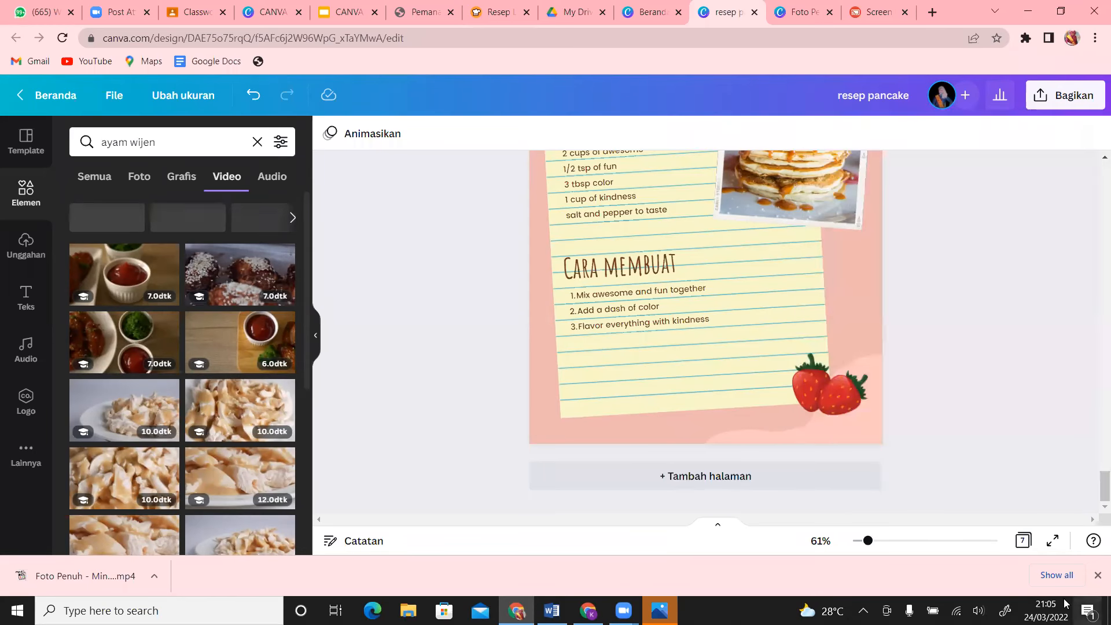
# - Look back over the recipe pages and show the design's sharing options
pyautogui.scroll(2, 1095, 491)
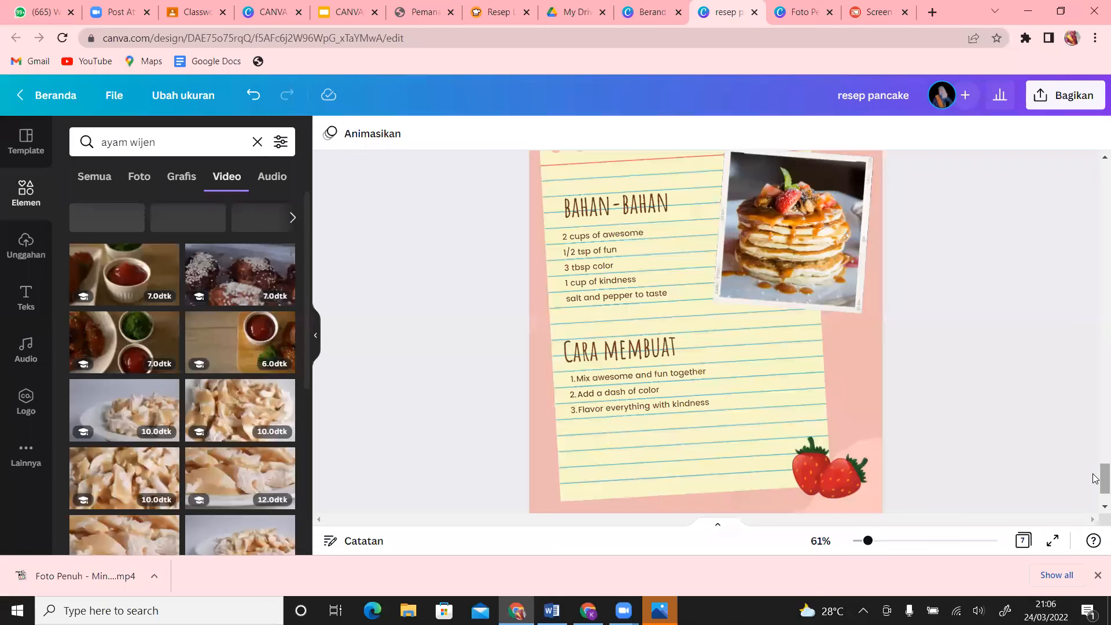
pyautogui.scroll(-2, 1096, 499)
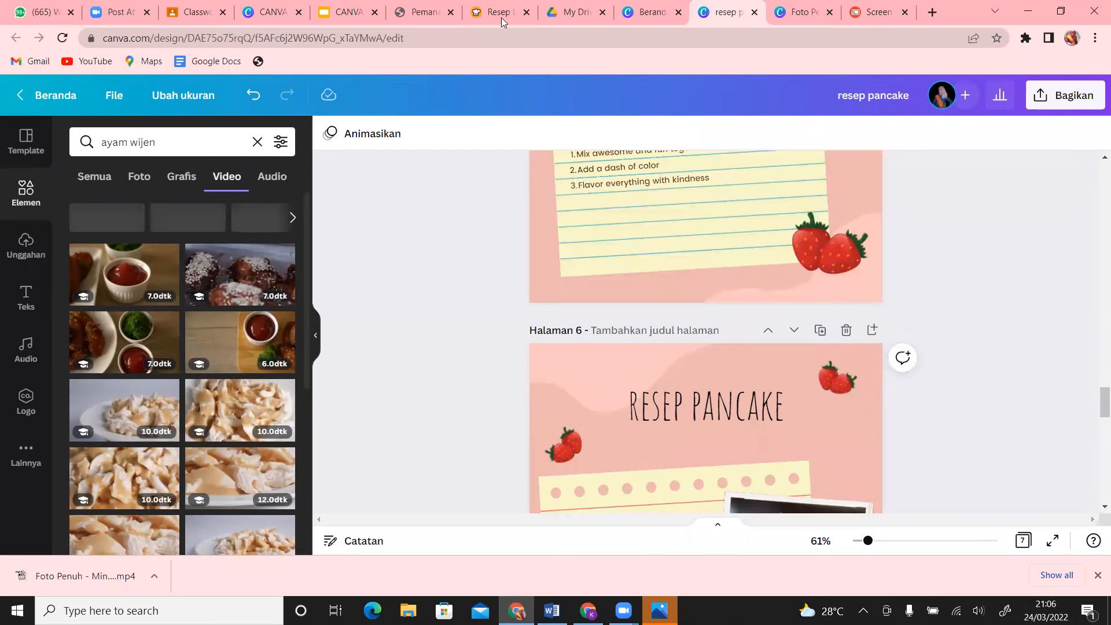
pyautogui.moveTo(1095, 405); pyautogui.dragTo(1096, 341)
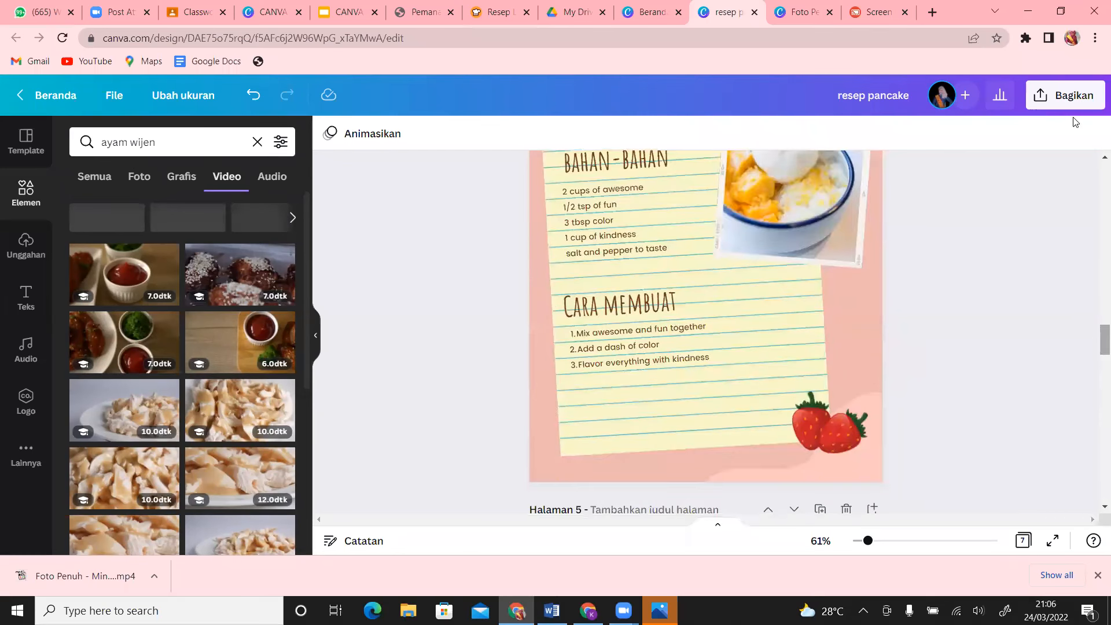
pyautogui.click(1071, 105)
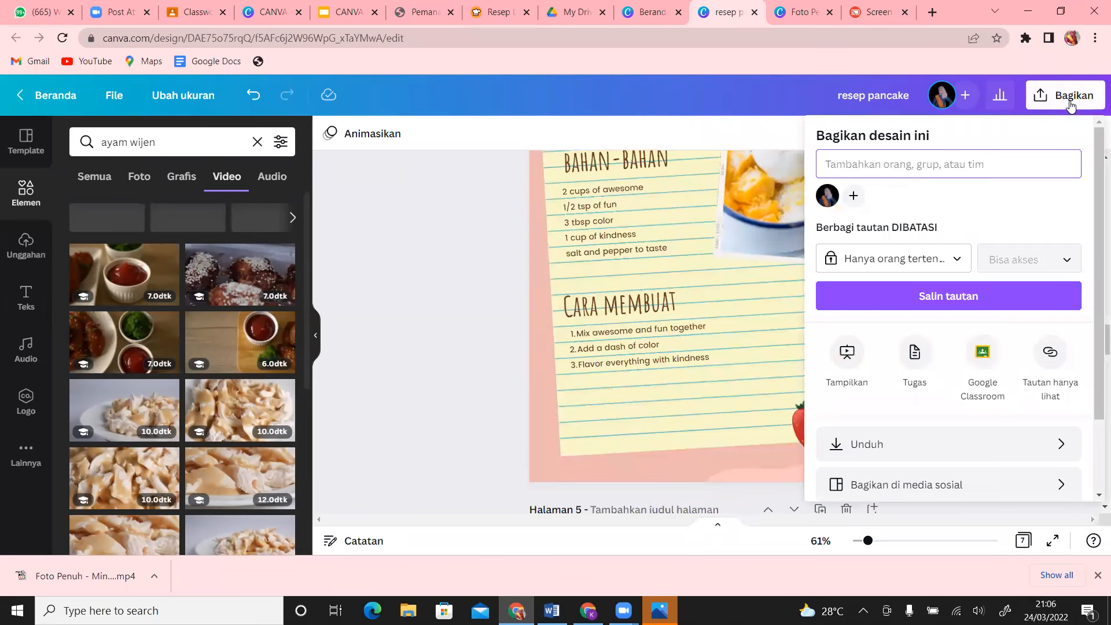
pyautogui.click(505, 290)
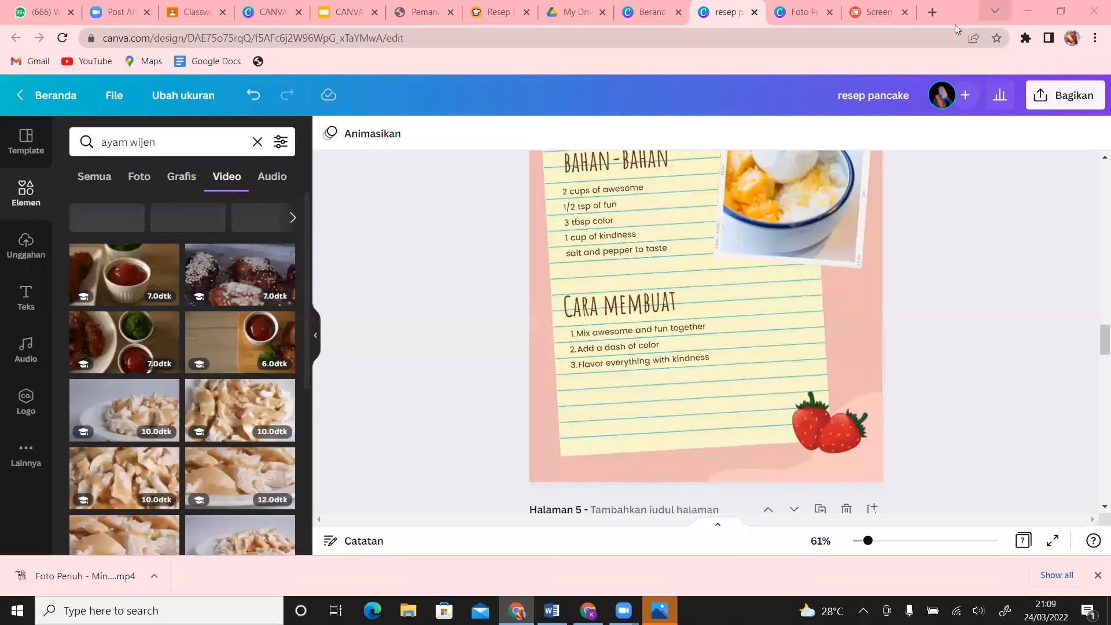
pyautogui.click(933, 12)
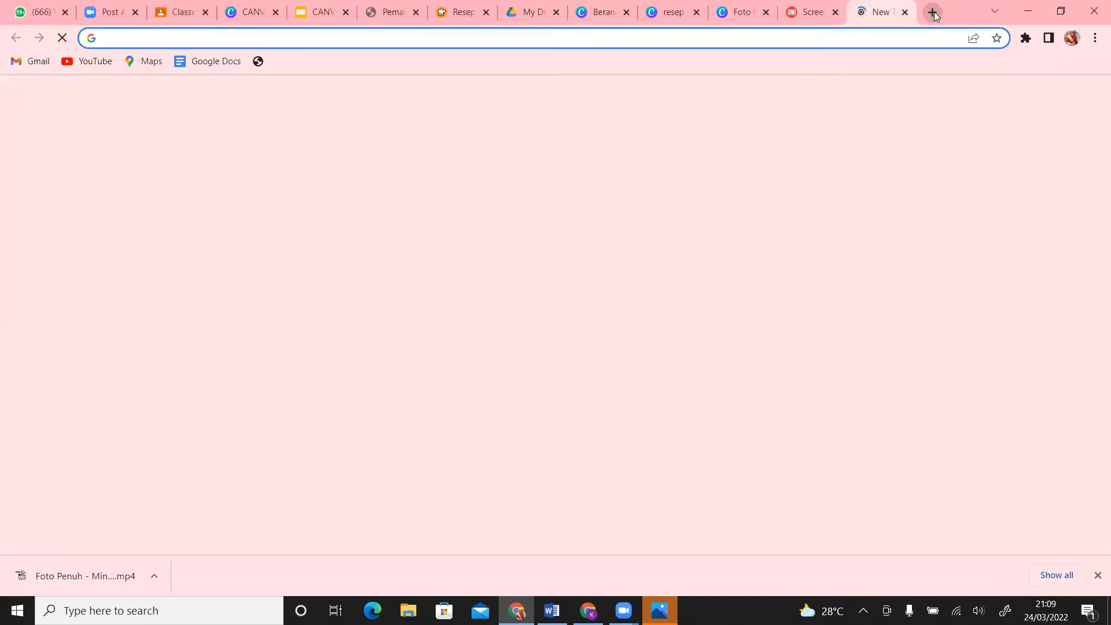
pyautogui.click(740, 13)
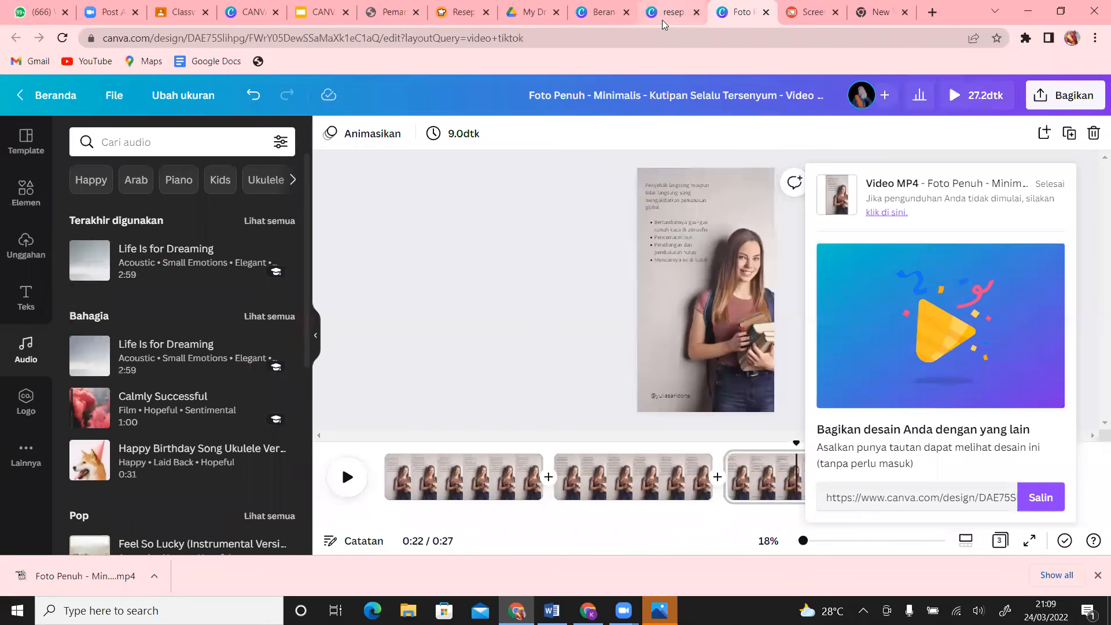
pyautogui.click(662, 17)
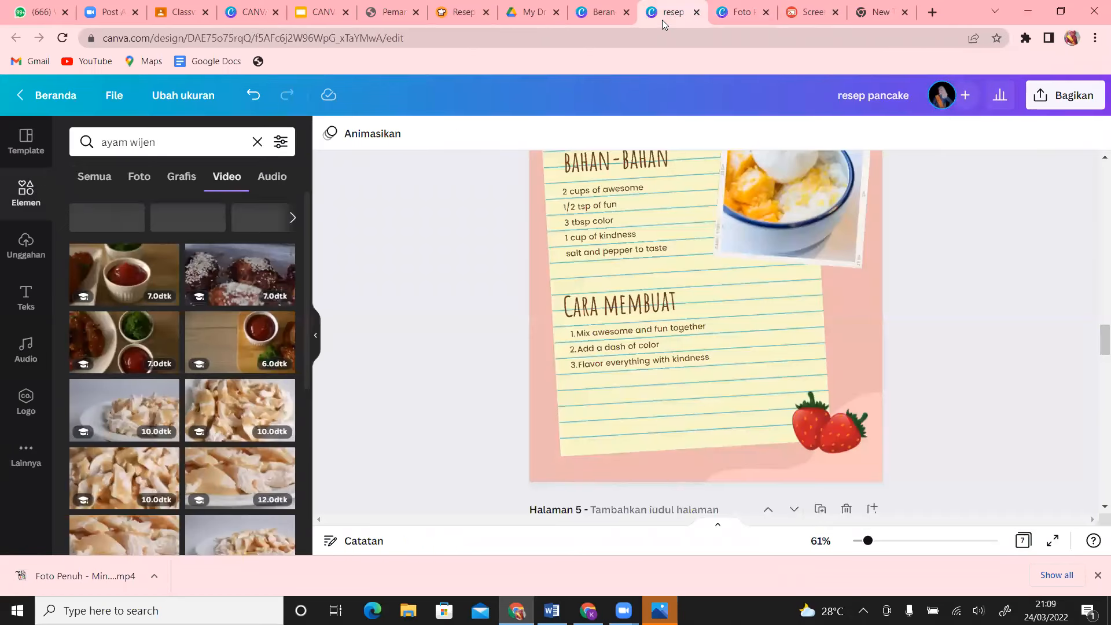
# - Go to the Canva home page and look through the account's list of teams
pyautogui.click(605, 12)
pyautogui.click(1062, 102)
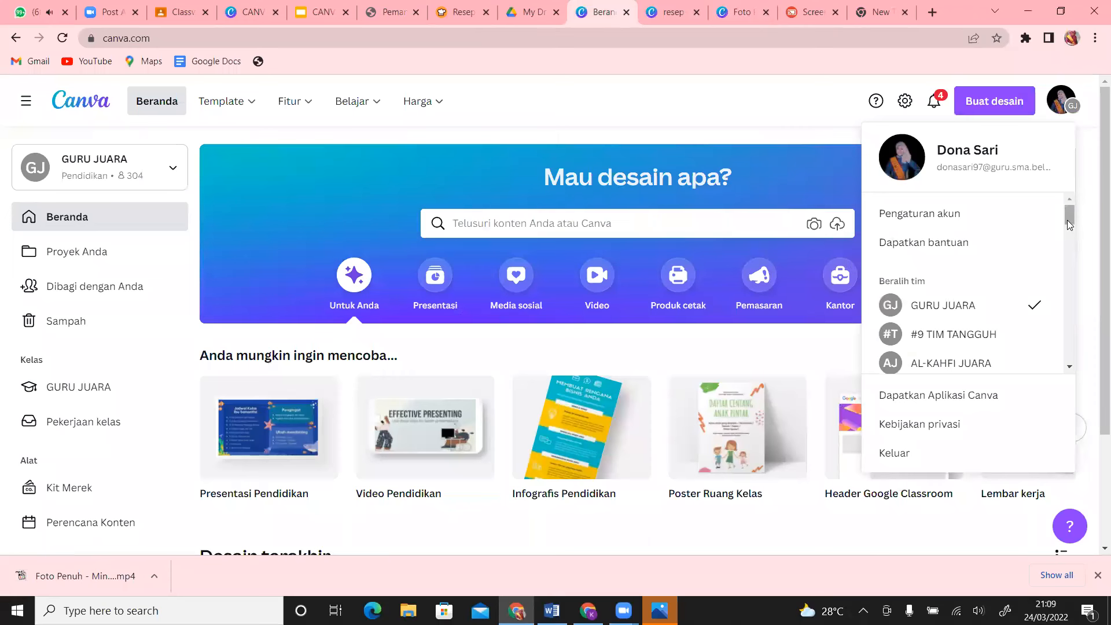
pyautogui.moveTo(1070, 217); pyautogui.dragTo(1071, 264)
pyautogui.scroll(-1, 1070, 261)
pyautogui.scroll(1, 1069, 254)
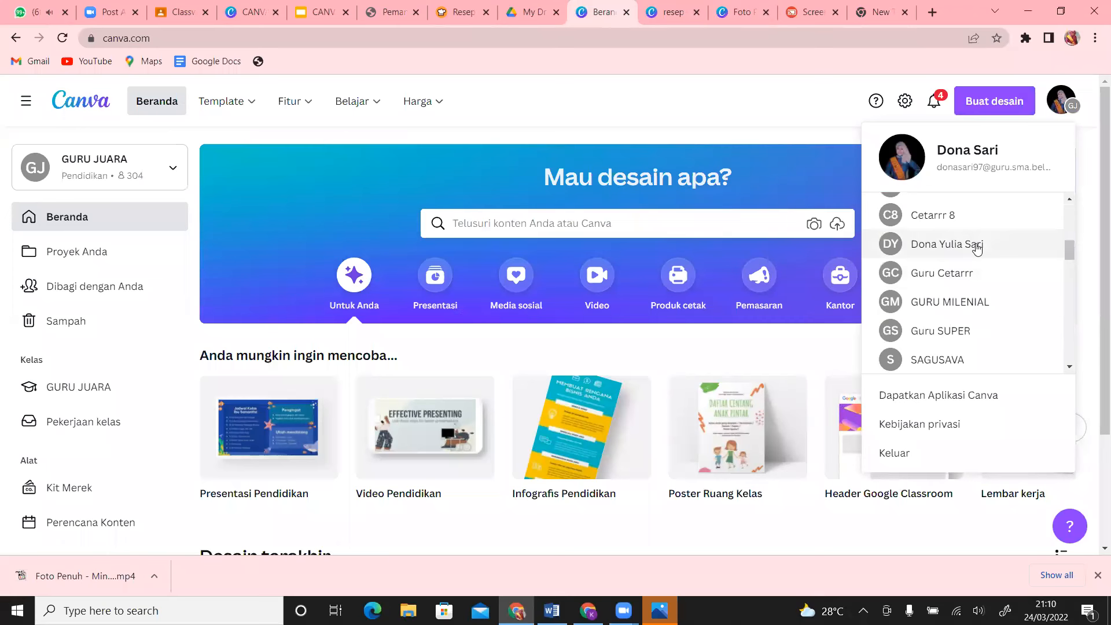
# - Open a guest browser window, load canva.com and choose to sign up for an account
pyautogui.click(1072, 39)
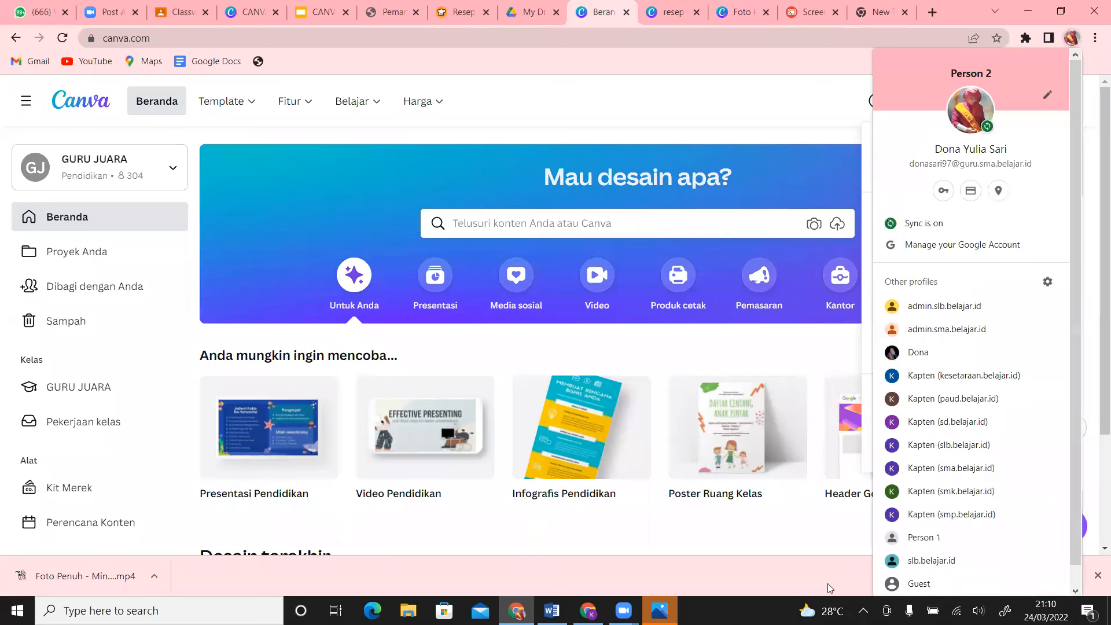
pyautogui.click(974, 583)
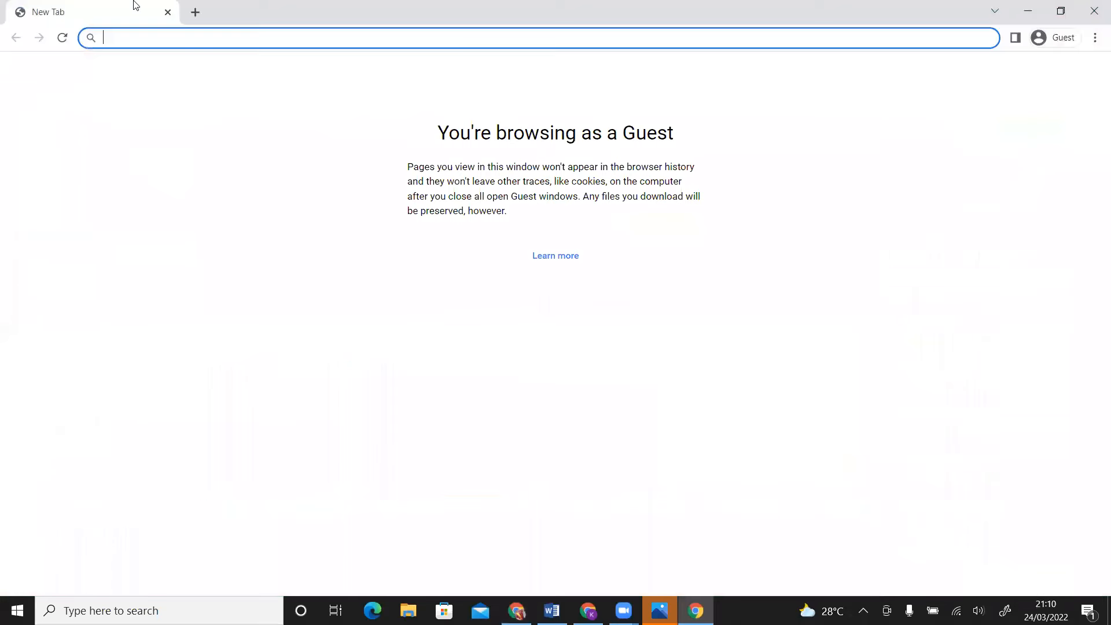
pyautogui.write('canva.com')
pyautogui.press('Return')
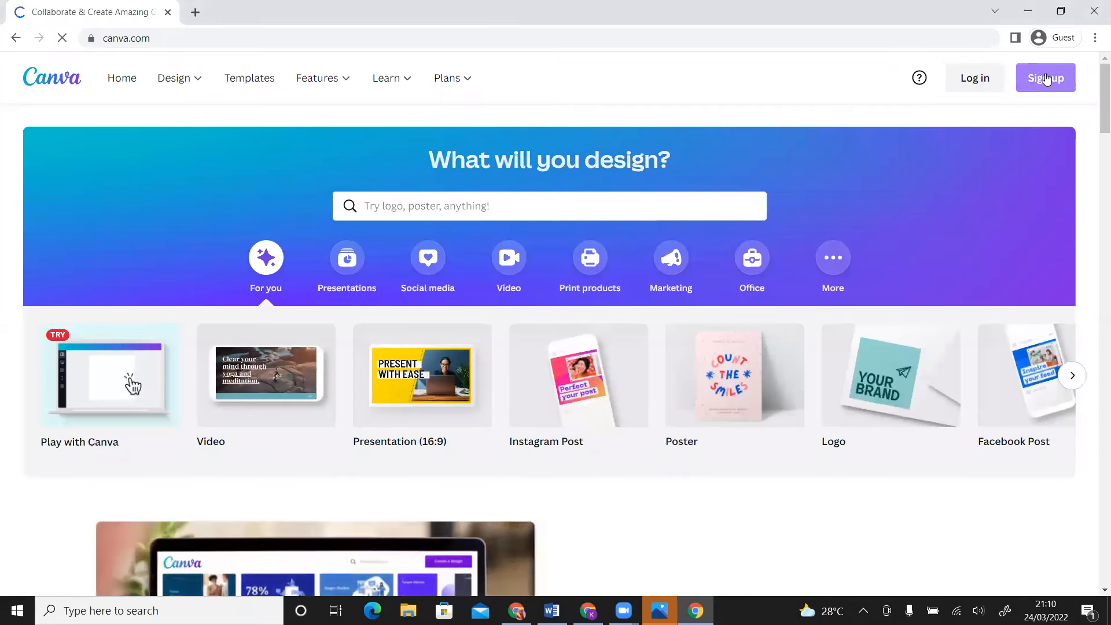
pyautogui.click(1045, 74)
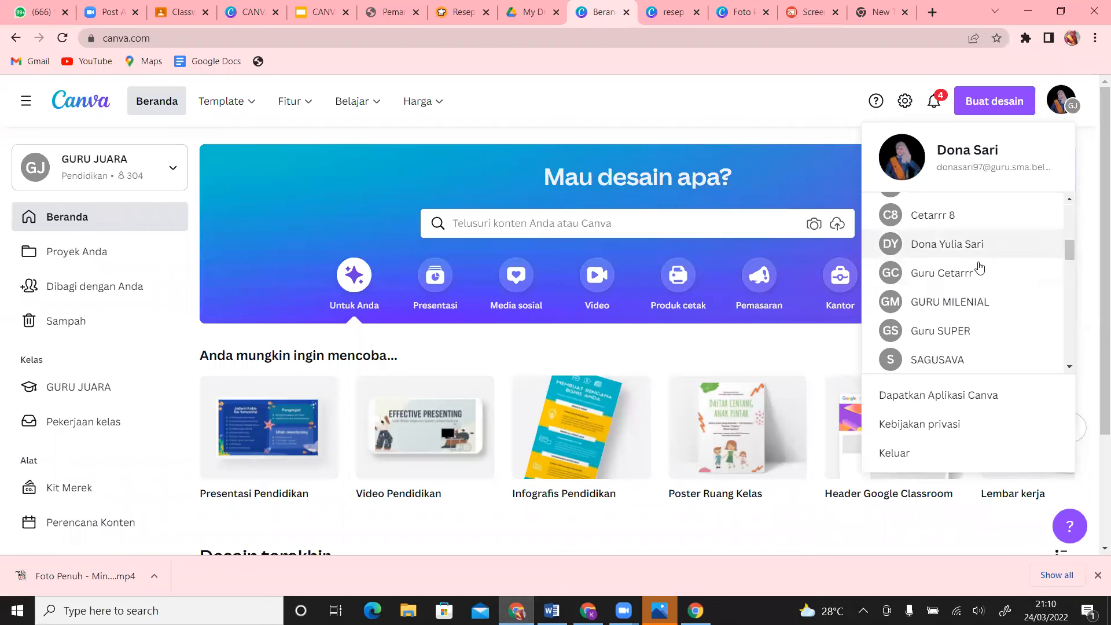
# - Switch to the team named after the account owner and open its billing and teams settings
pyautogui.click(978, 264)
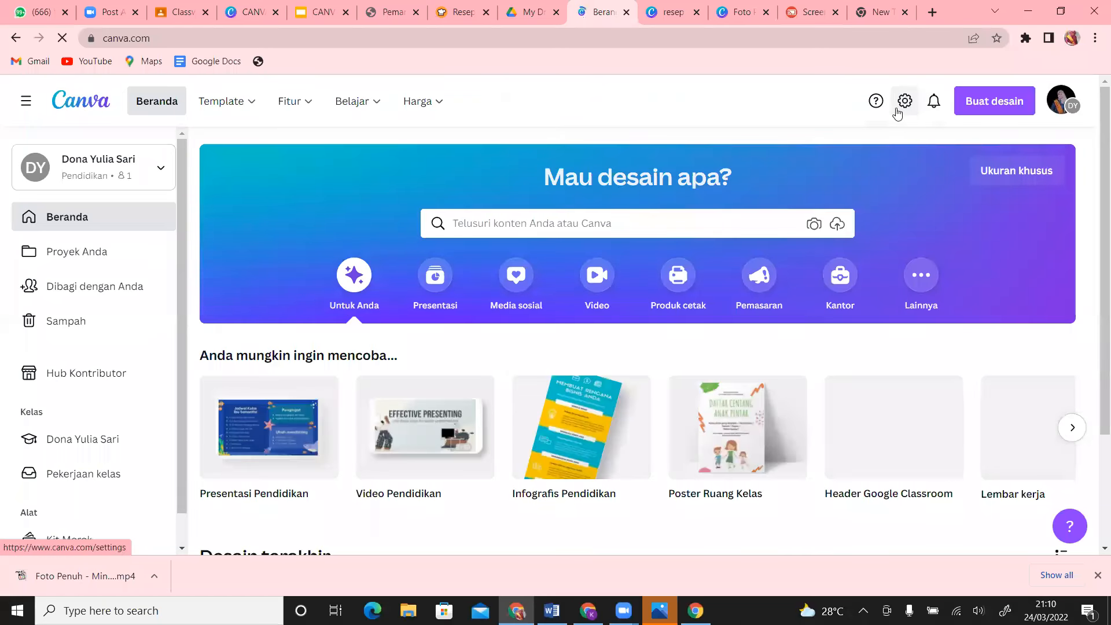
pyautogui.click(903, 102)
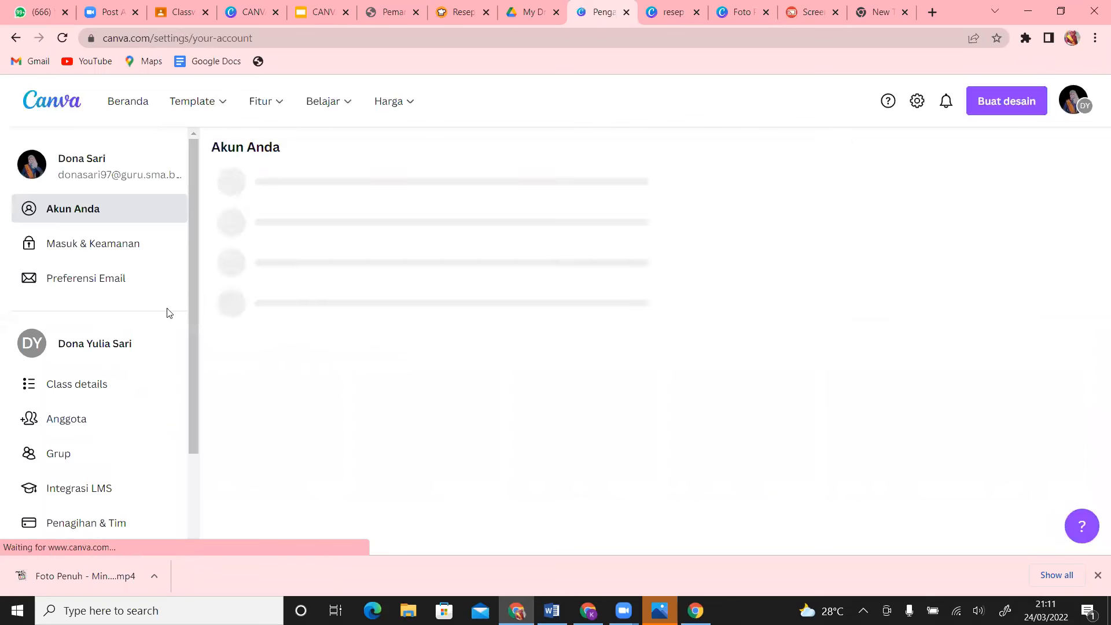
pyautogui.scroll(-2, 196, 355)
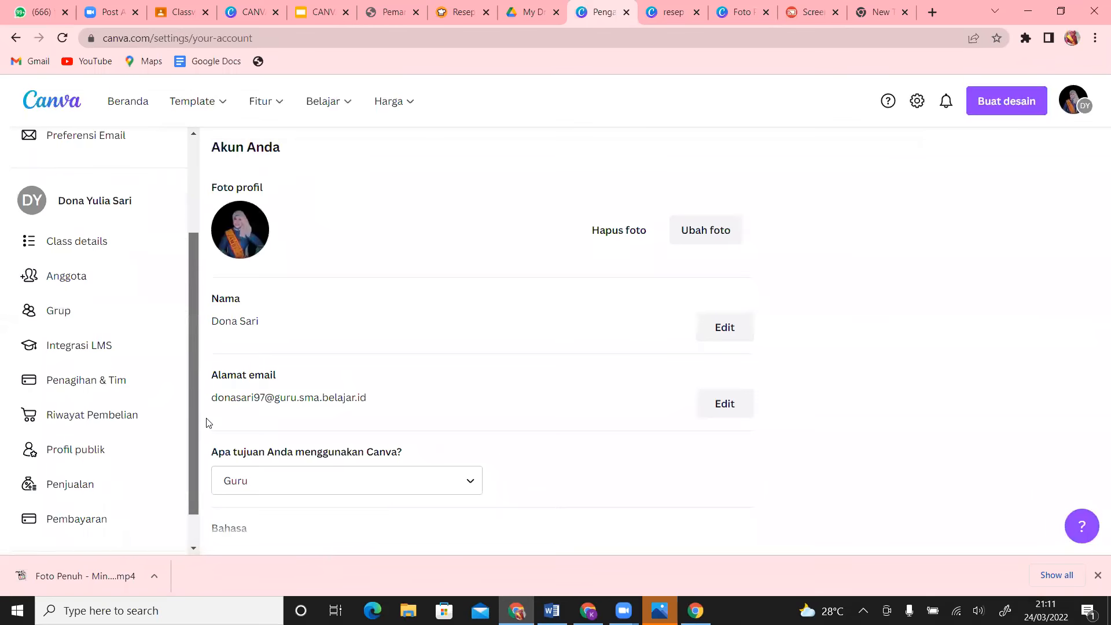
pyautogui.click(81, 394)
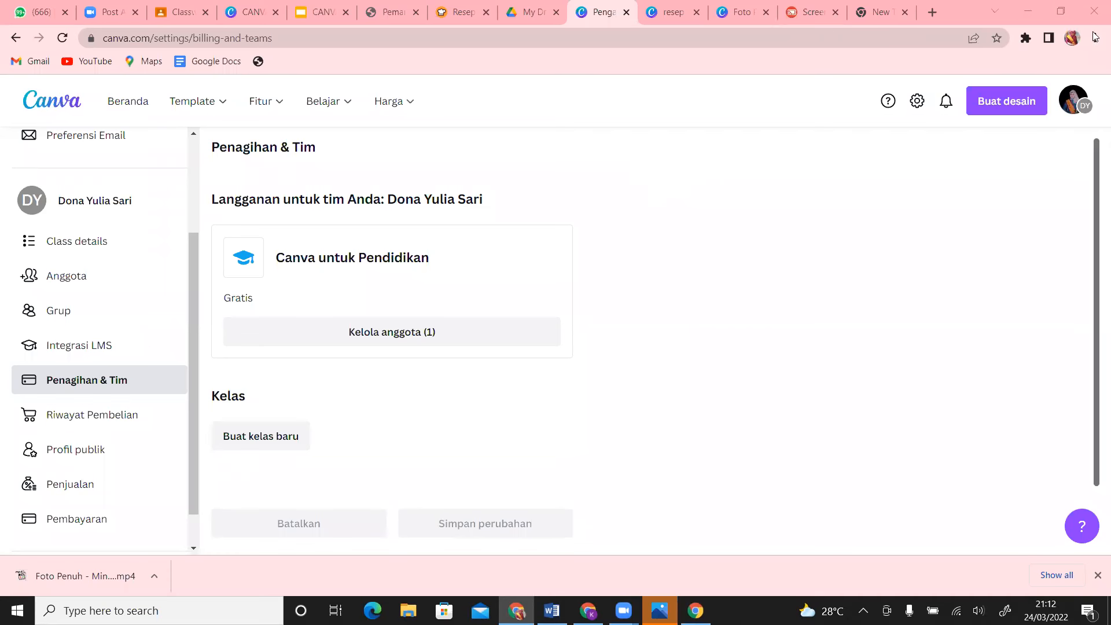
# - Open a browser window with the owner's other personal profile and go to the canva.com home page
pyautogui.click(1071, 39)
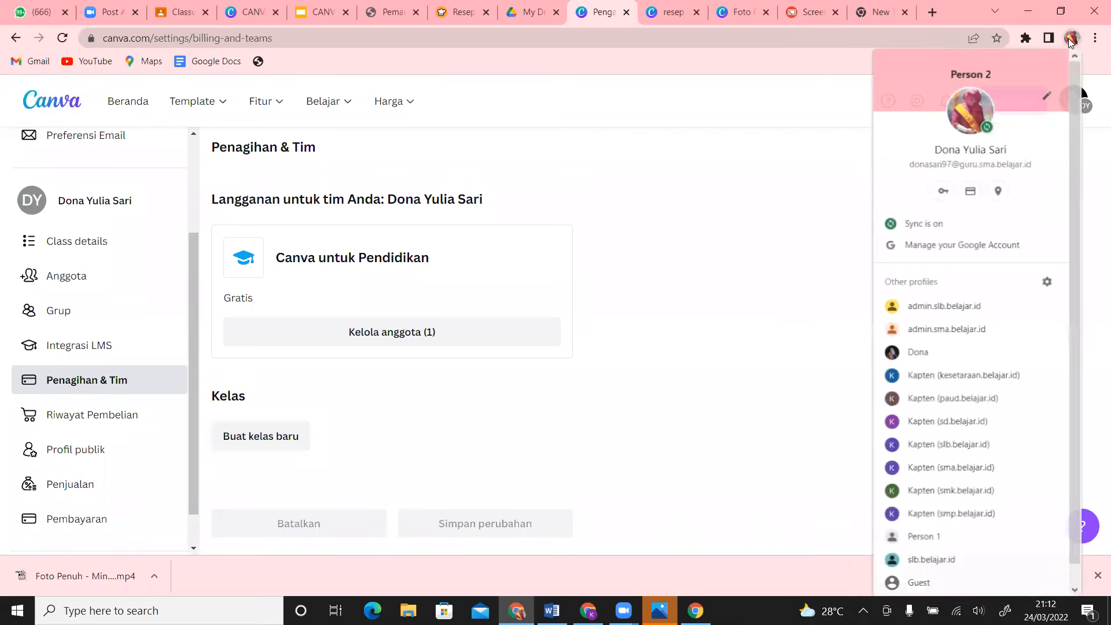
pyautogui.click(956, 354)
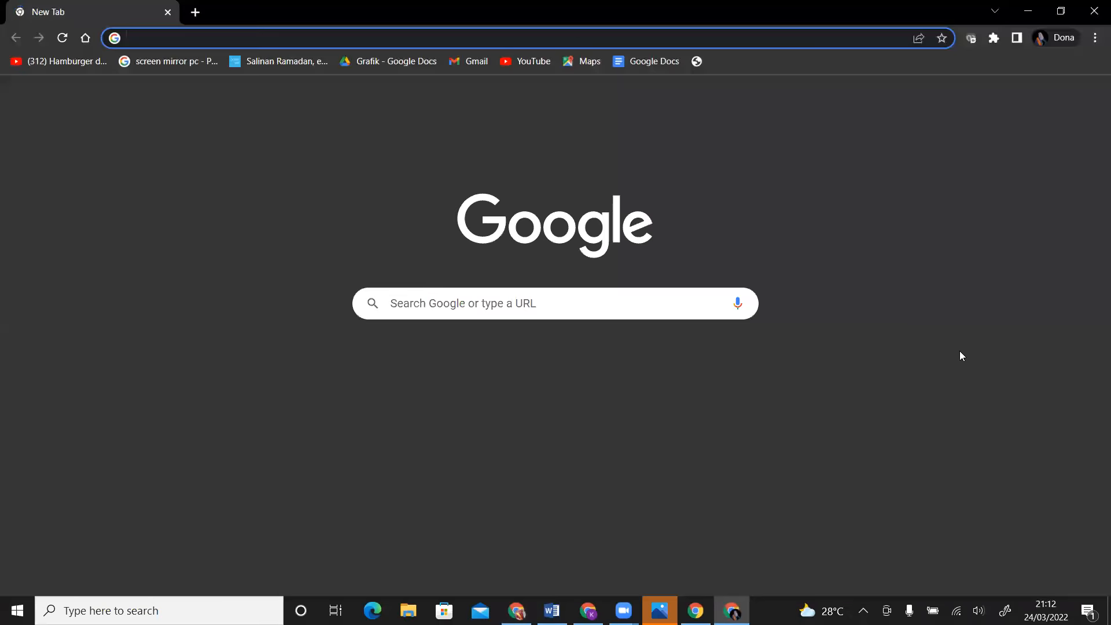
pyautogui.write('canva')
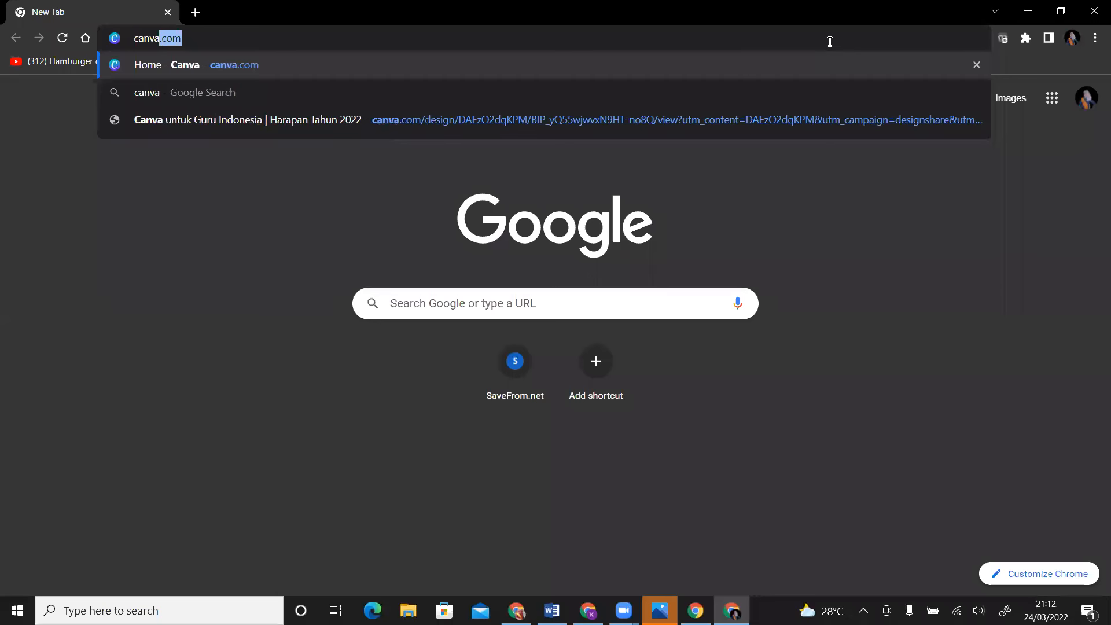
pyautogui.click(753, 72)
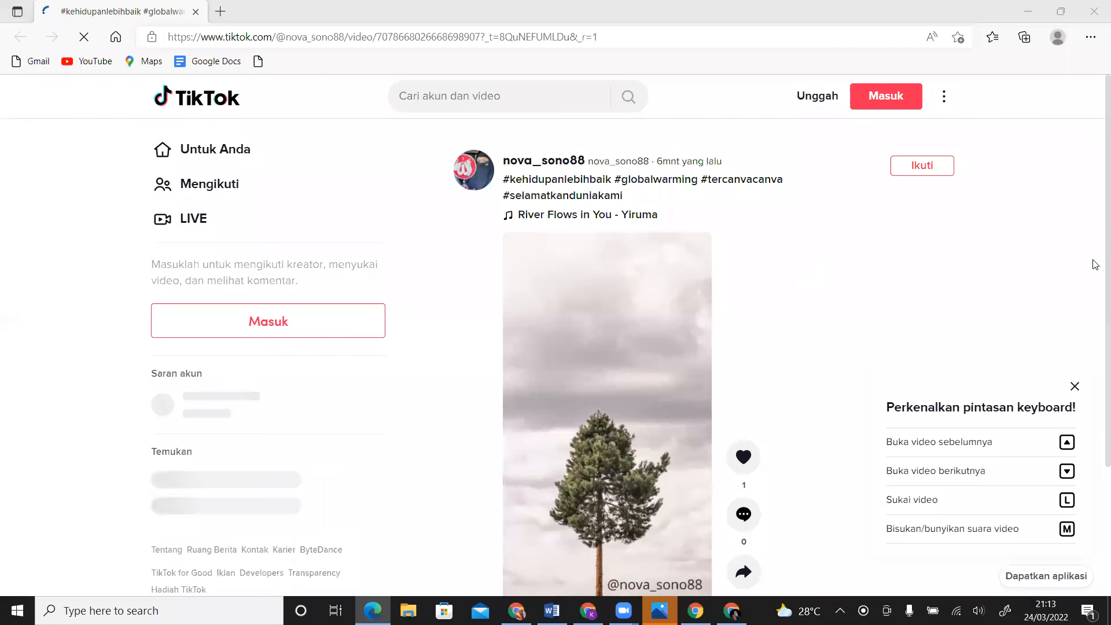
# - Play the TikTok video about global warming in the enlarged viewer and close the viewer
pyautogui.scroll(-2, 1094, 385)
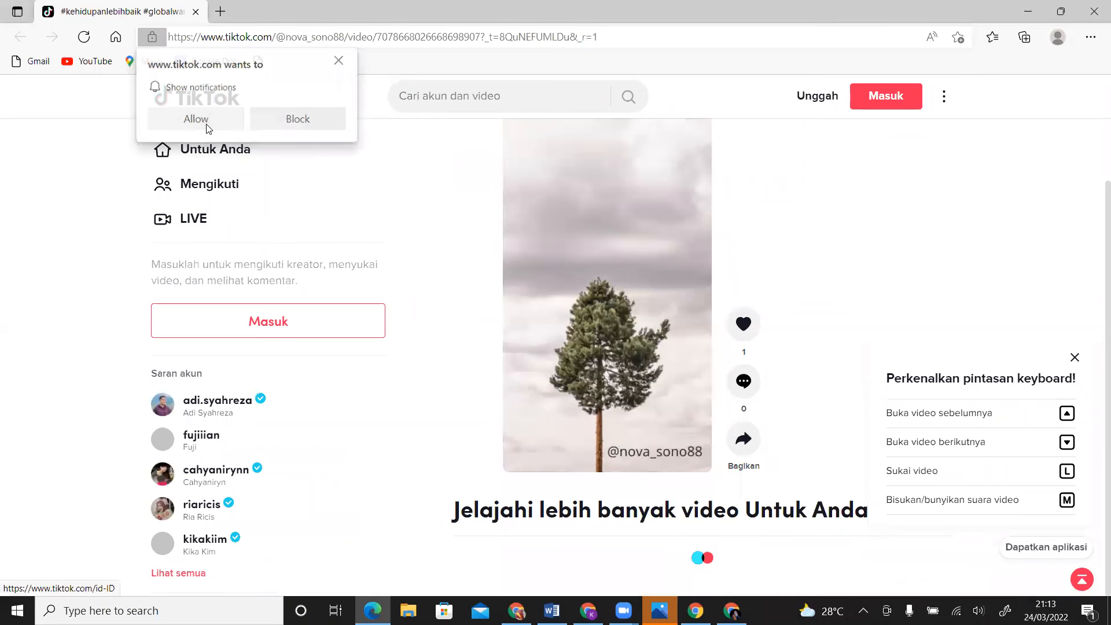
pyautogui.click(597, 427)
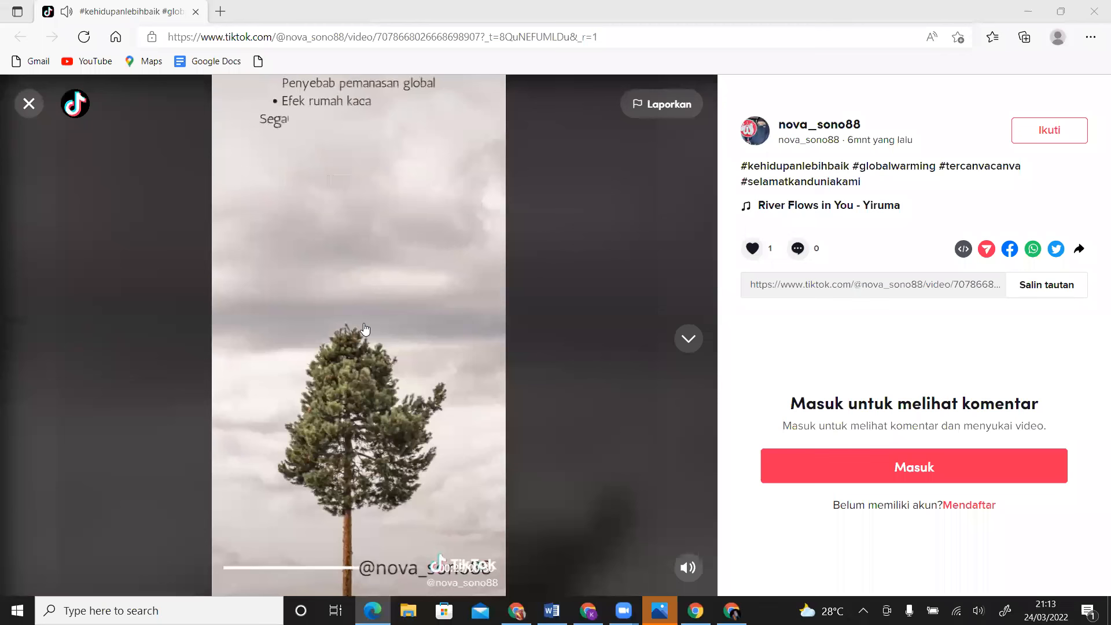
pyautogui.click(31, 110)
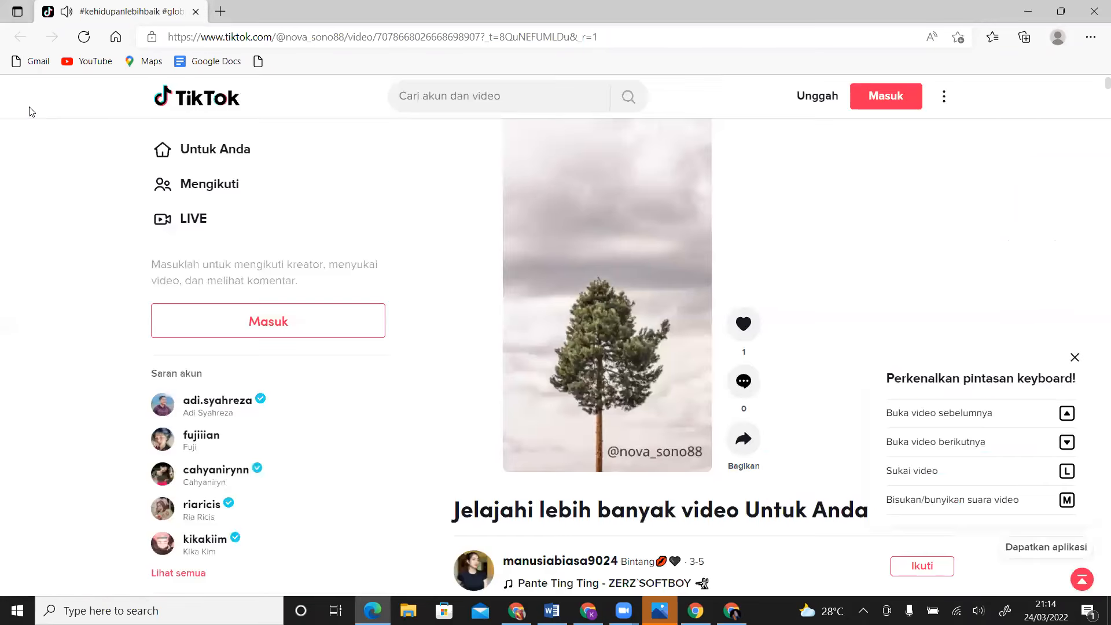
# - Pause the global warming video, view and dismiss the login options for uploading, and close the TikTok browser window
pyautogui.click(530, 447)
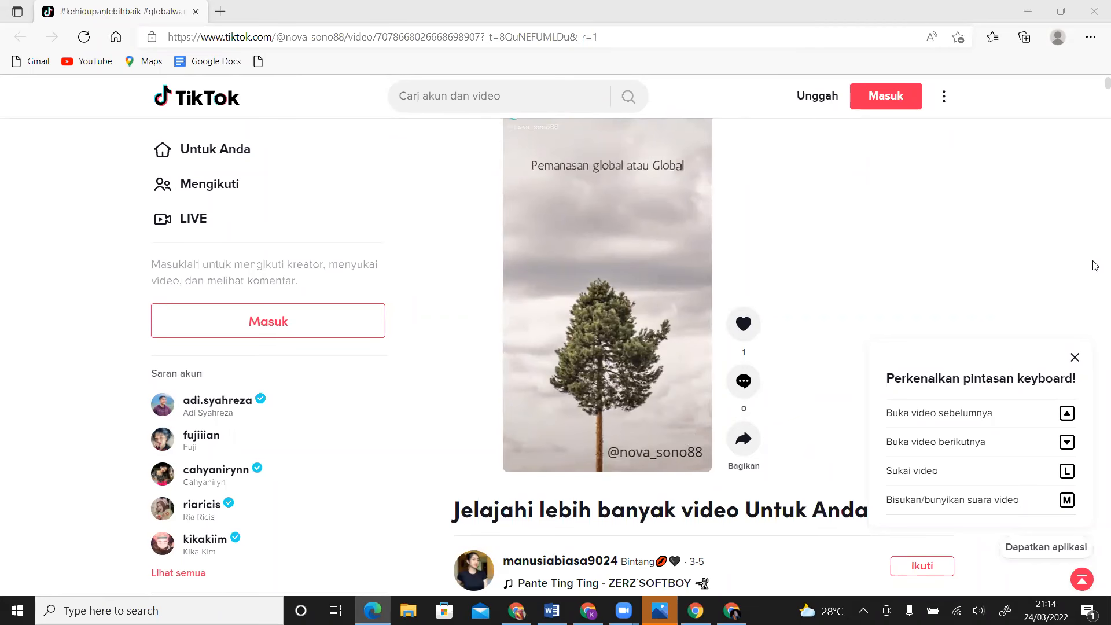
pyautogui.click(822, 97)
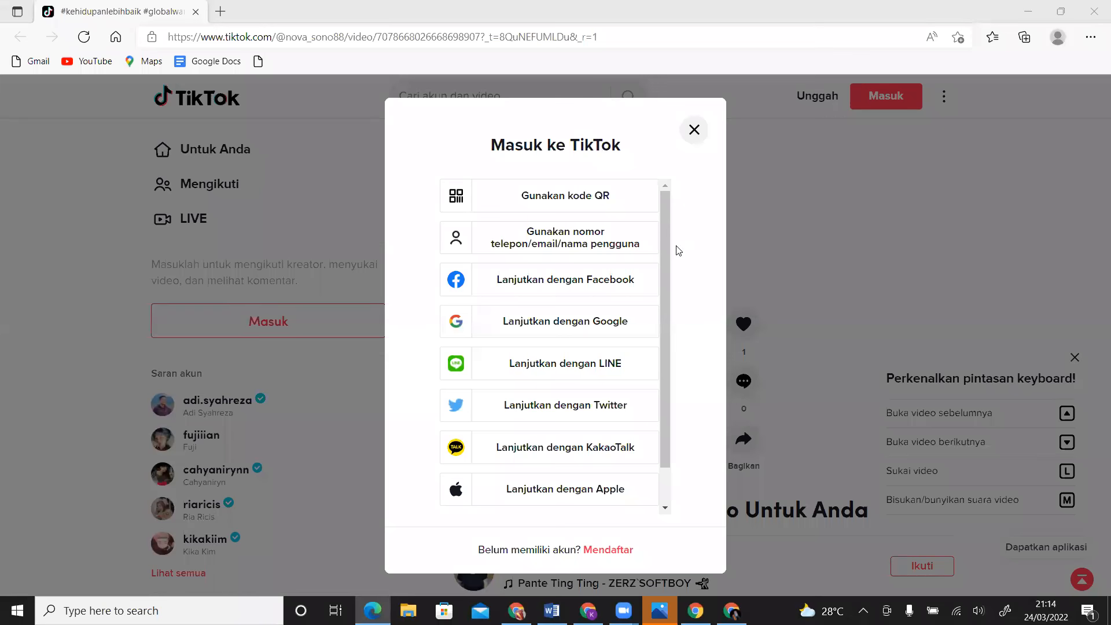
pyautogui.moveTo(667, 215)
pyautogui.mouseDown()
pyautogui.moveTo(663, 312)
pyautogui.moveTo(666, 237)
pyautogui.mouseUp()
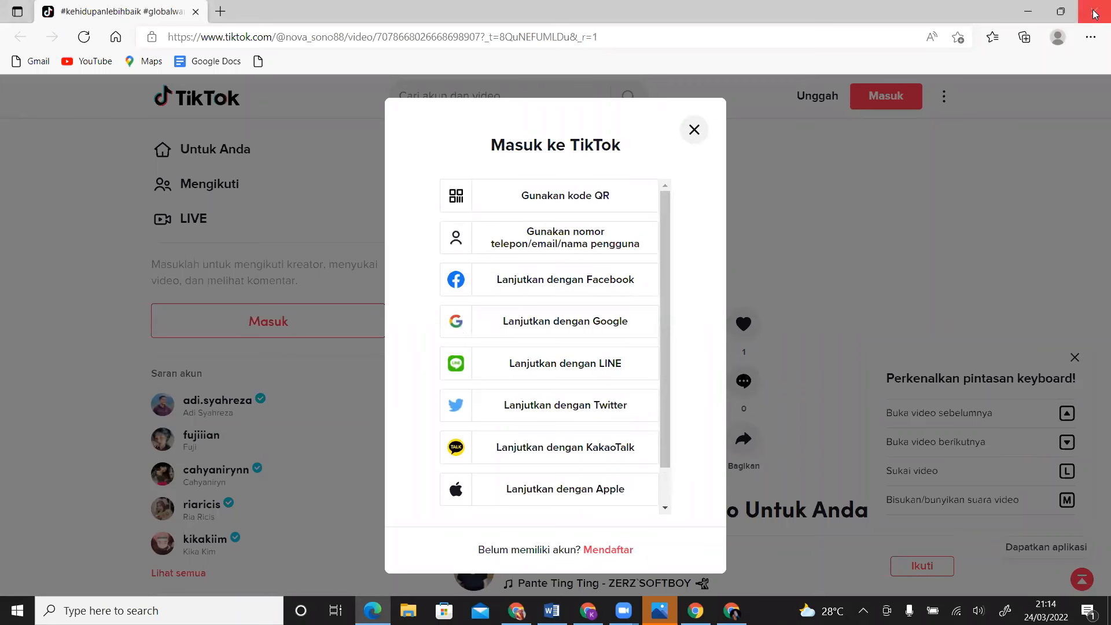
pyautogui.click(696, 142)
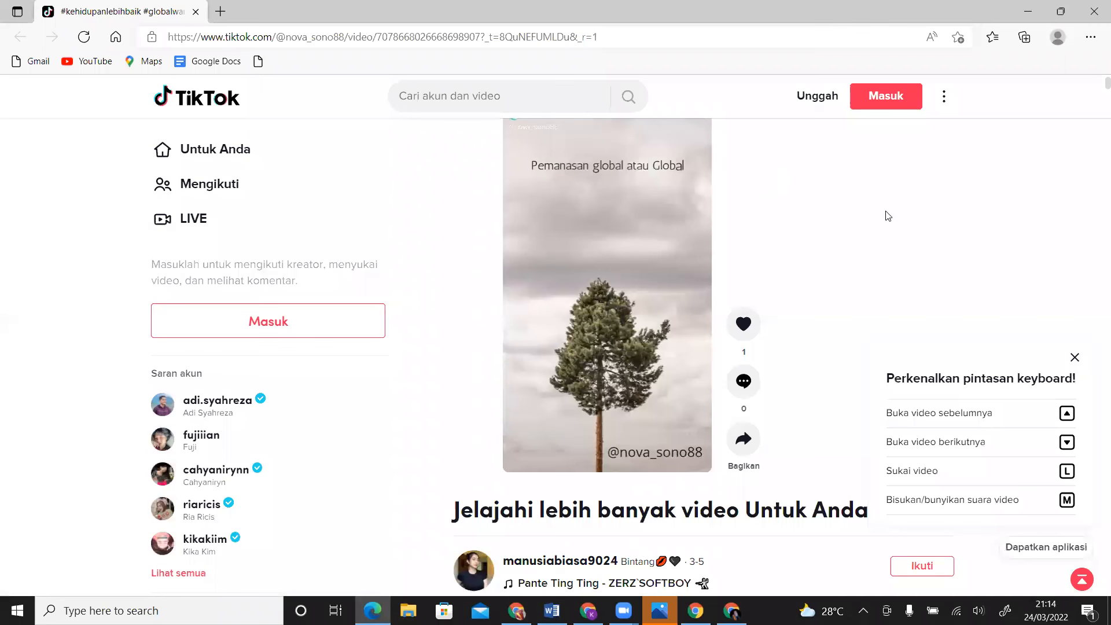
pyautogui.moveTo(660, 219)
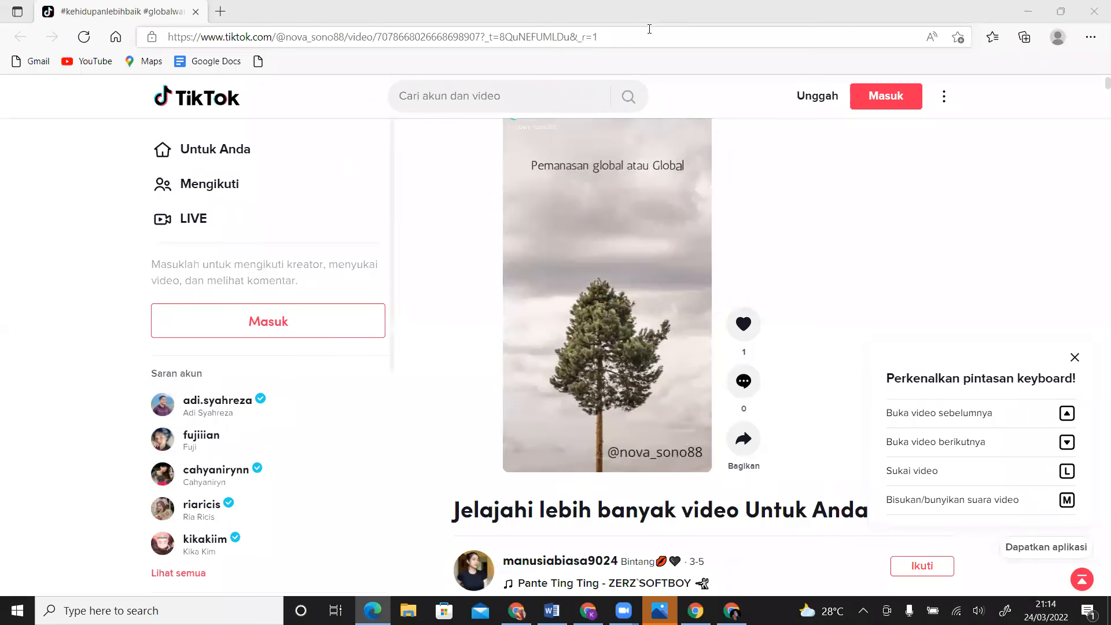
pyautogui.click(1095, 11)
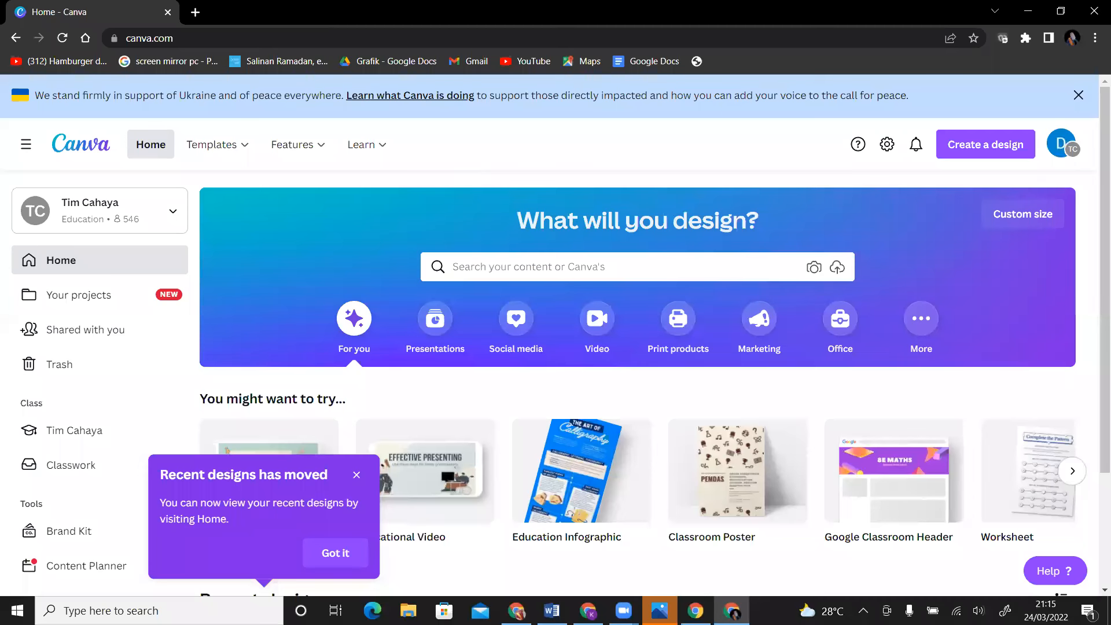
# - Switch to the owner's main Chrome window and show the Screen Mirror app by ZipoApps on the mirrored phone screen page
pyautogui.click(517, 611)
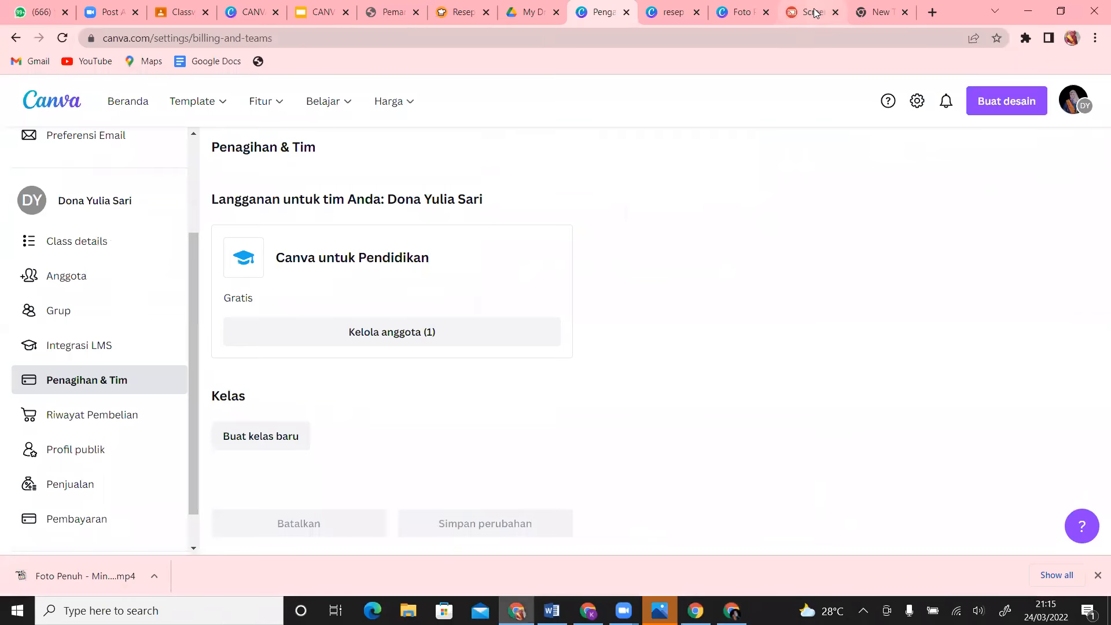
pyautogui.click(813, 12)
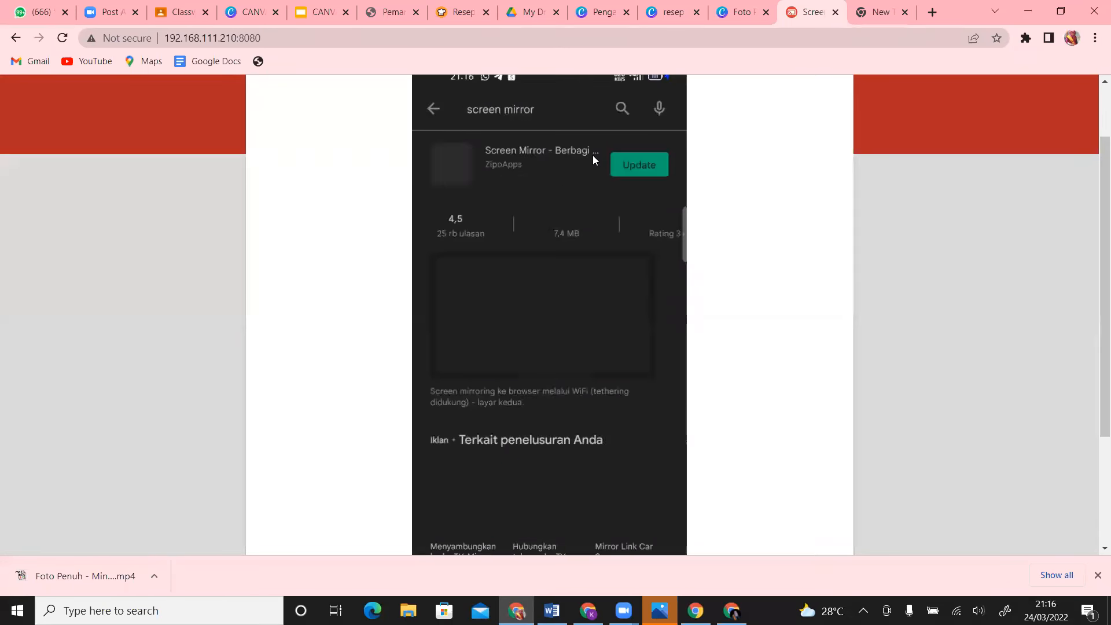
pyautogui.click(635, 159)
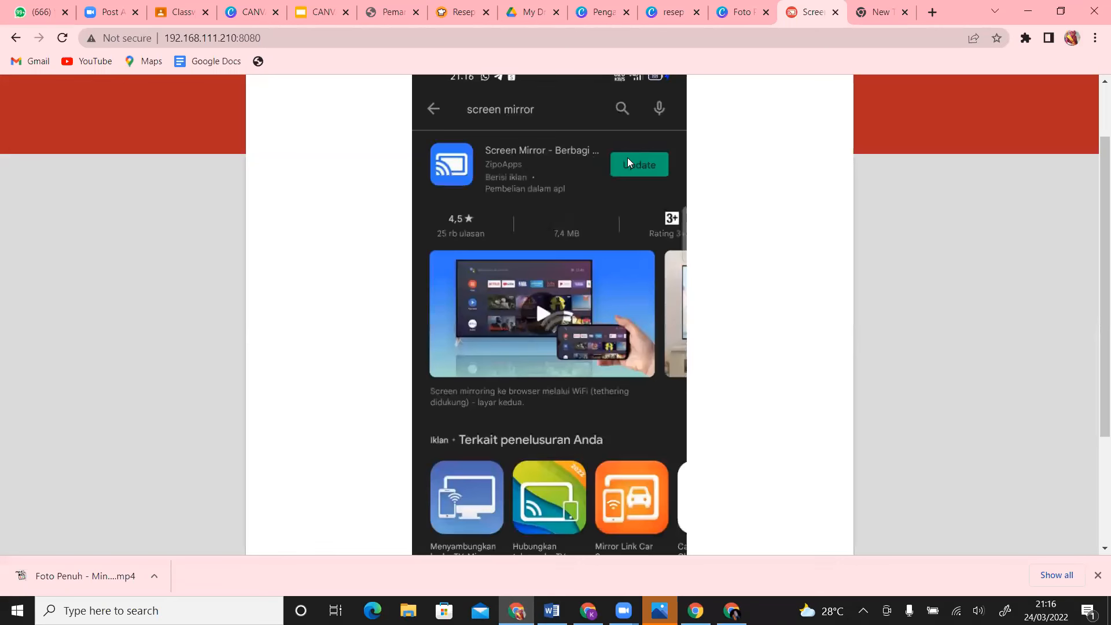
pyautogui.click(648, 161)
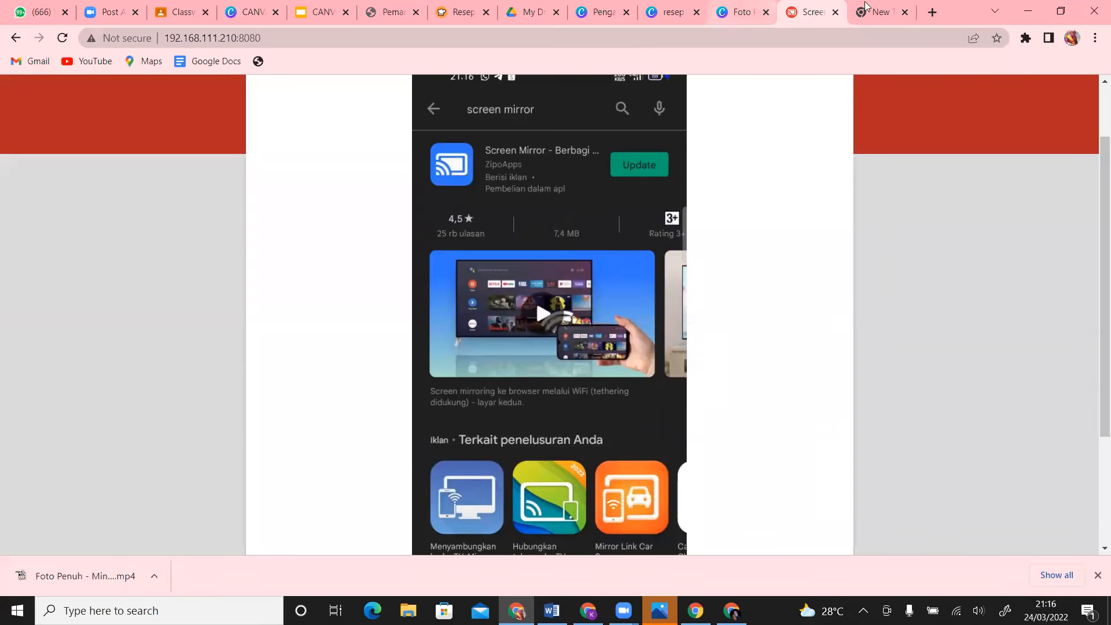
# - Close the mirrored phone screen page and open screenmirrorapp.com in the blank new tab
pyautogui.click(835, 12)
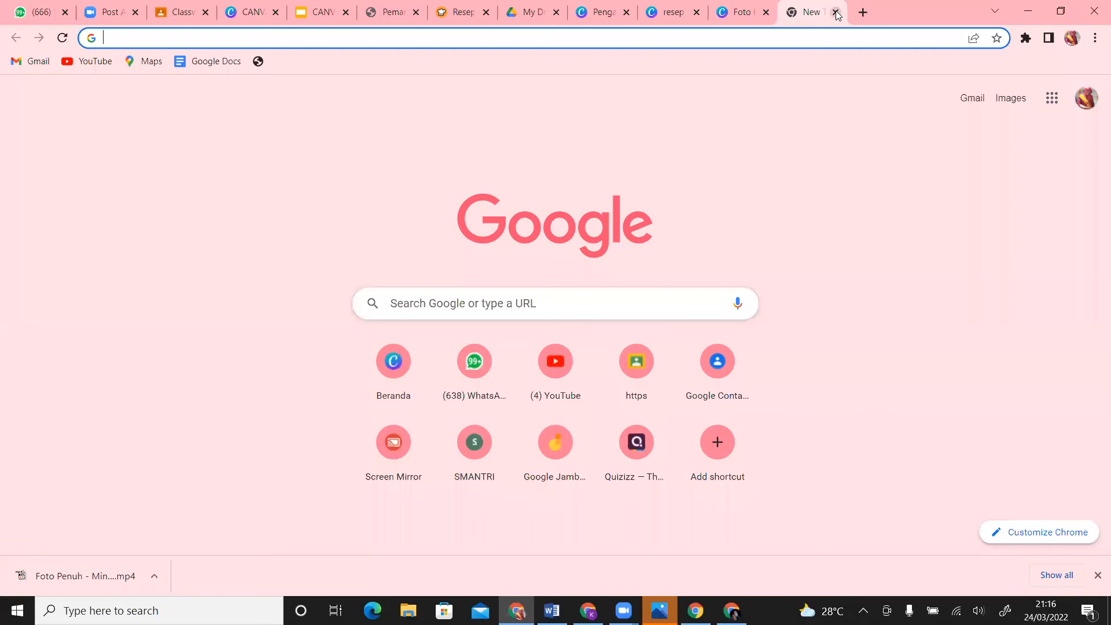
pyautogui.click(705, 44)
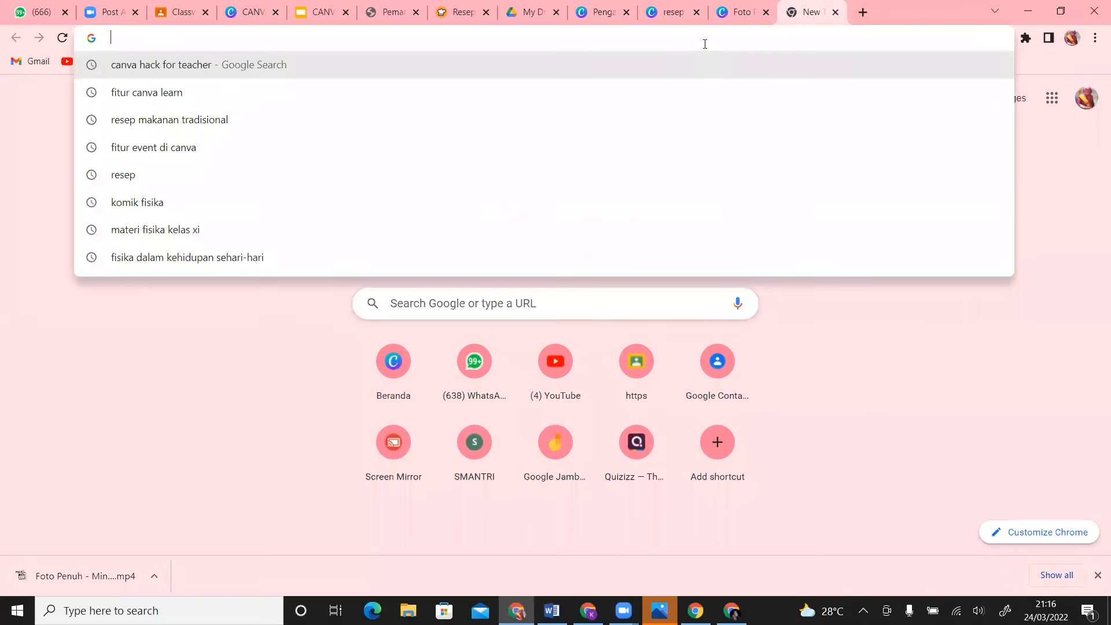
pyautogui.write('scree')
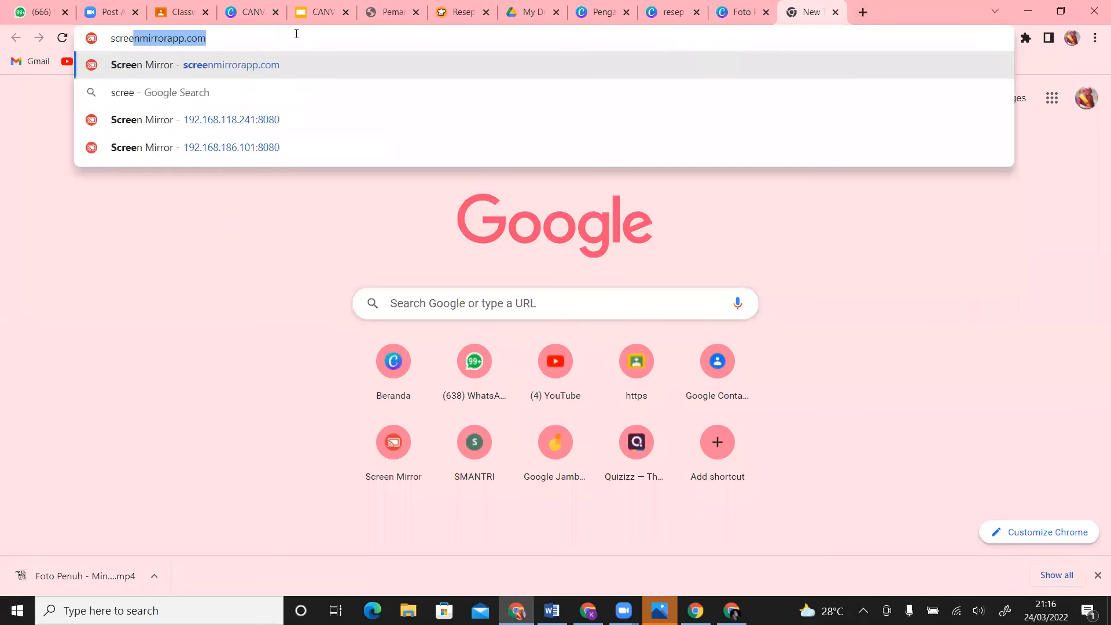
pyautogui.click(305, 77)
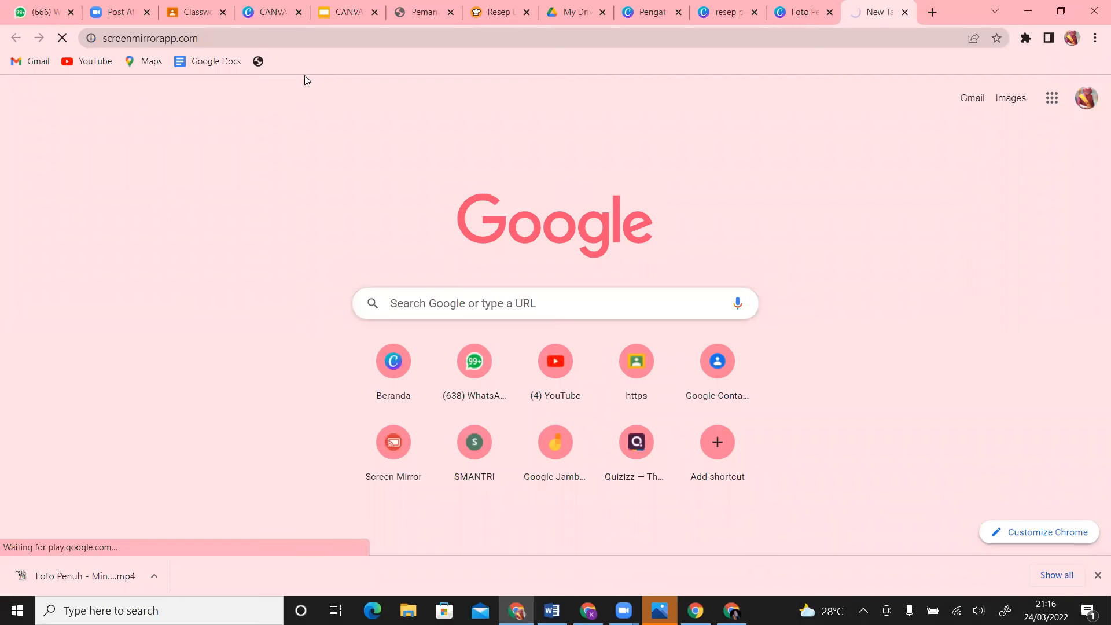